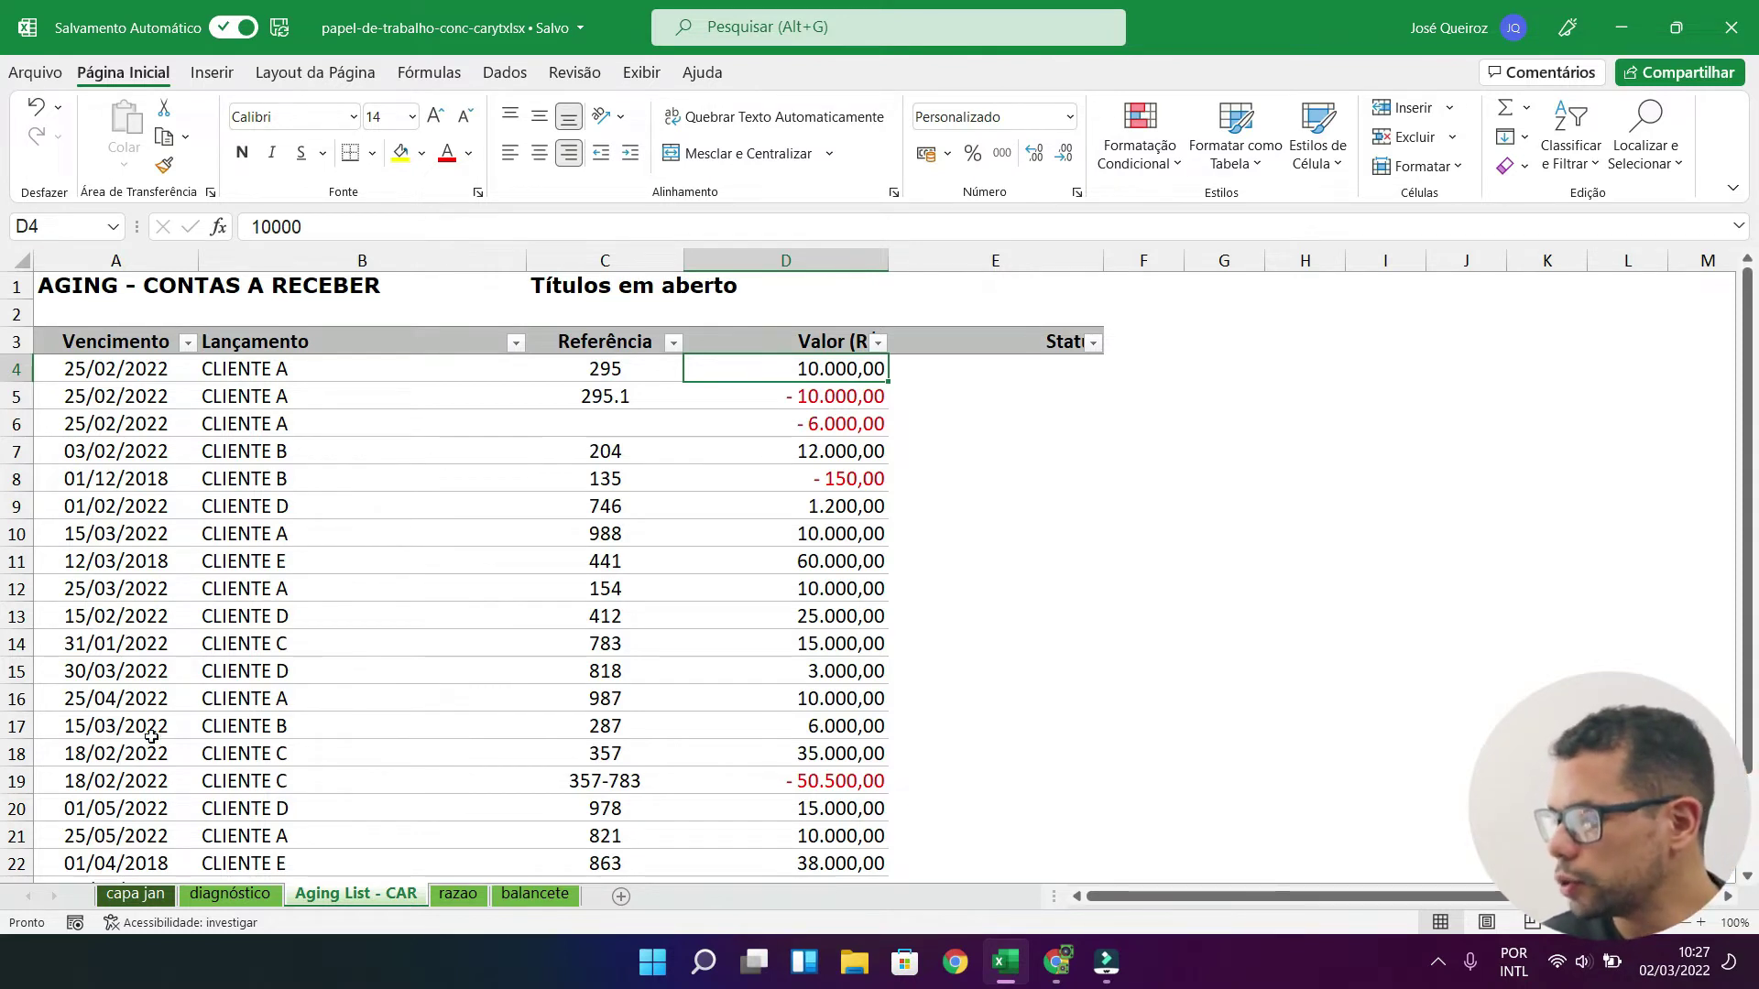
# Step: Open the capa jan sheet and review the Saldo Aging List and Saldo Contábil rows
pyautogui.click(156, 907)
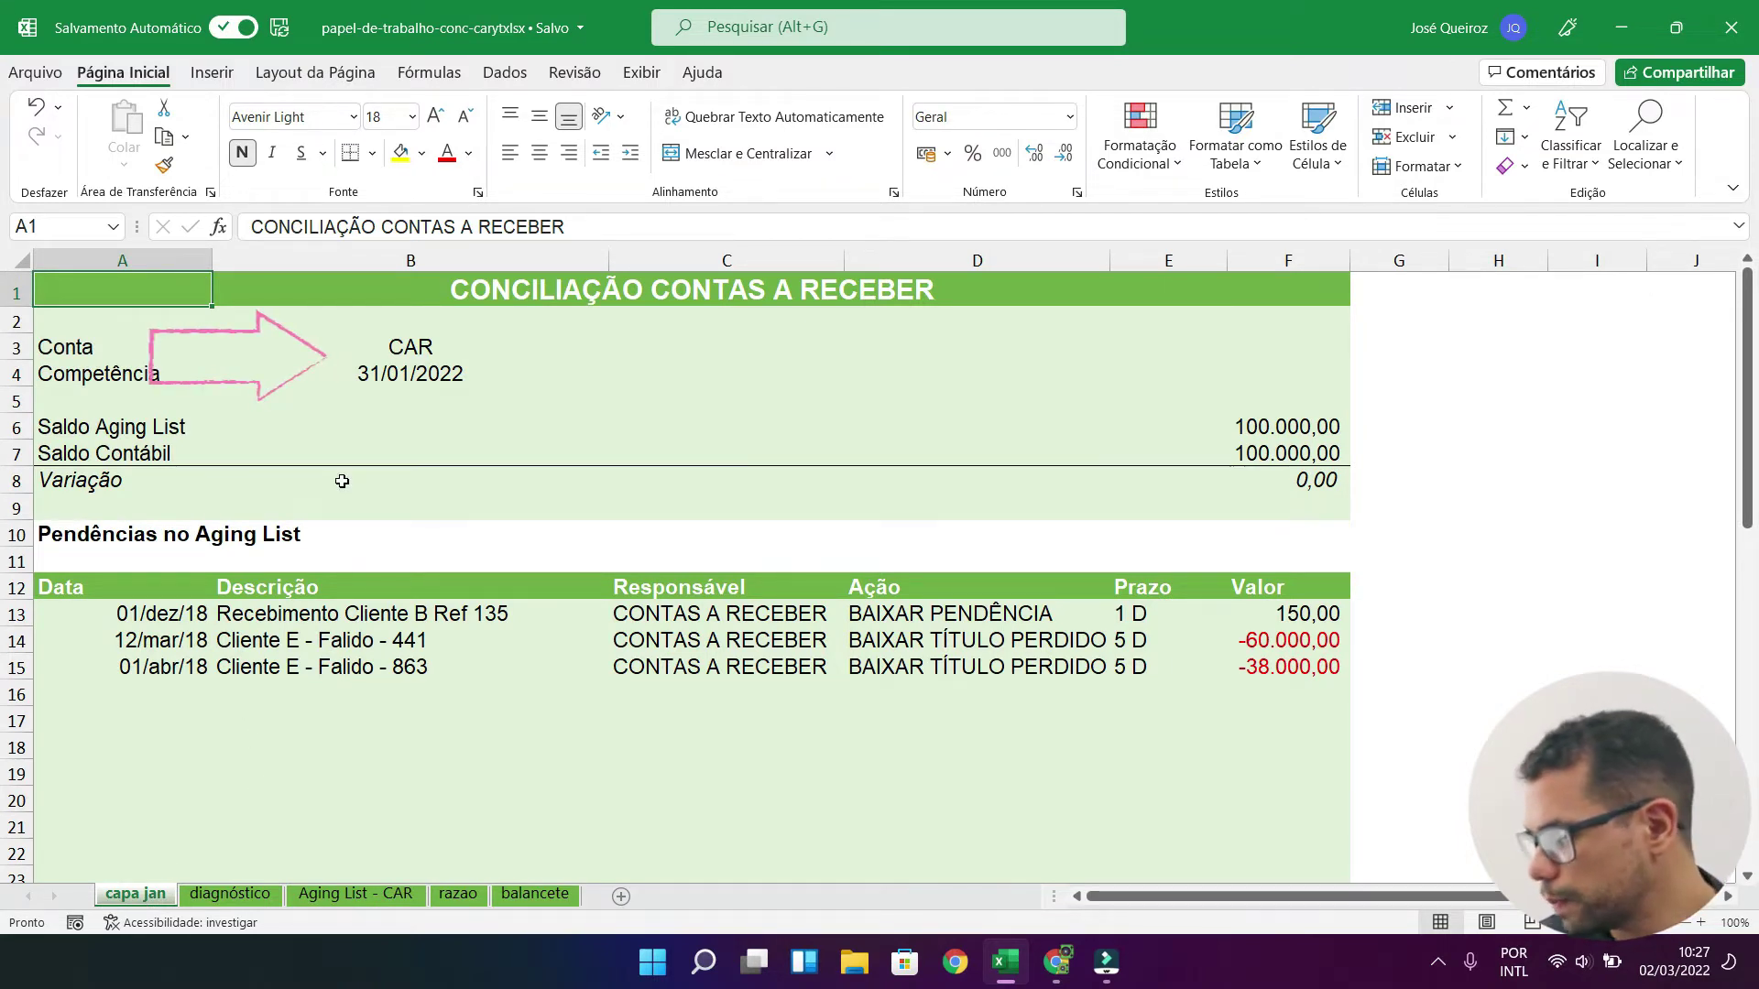
pyautogui.click(77, 426)
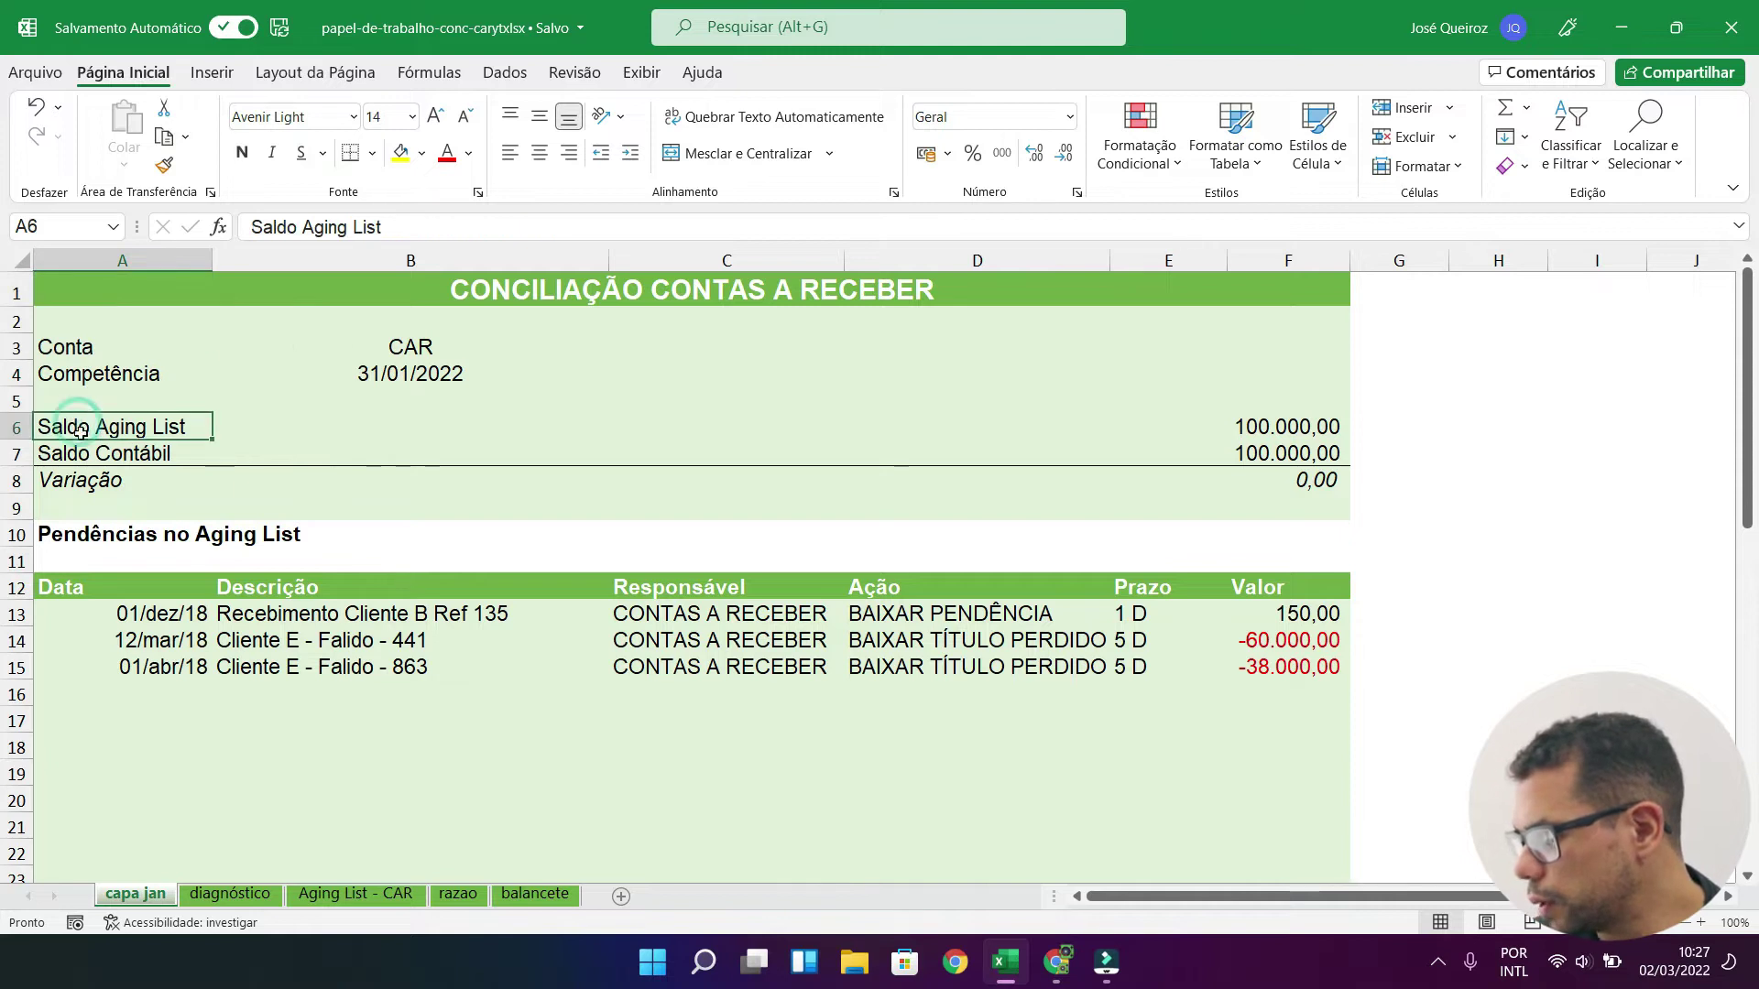
pyautogui.moveTo(88, 430); pyautogui.dragTo(1265, 431)
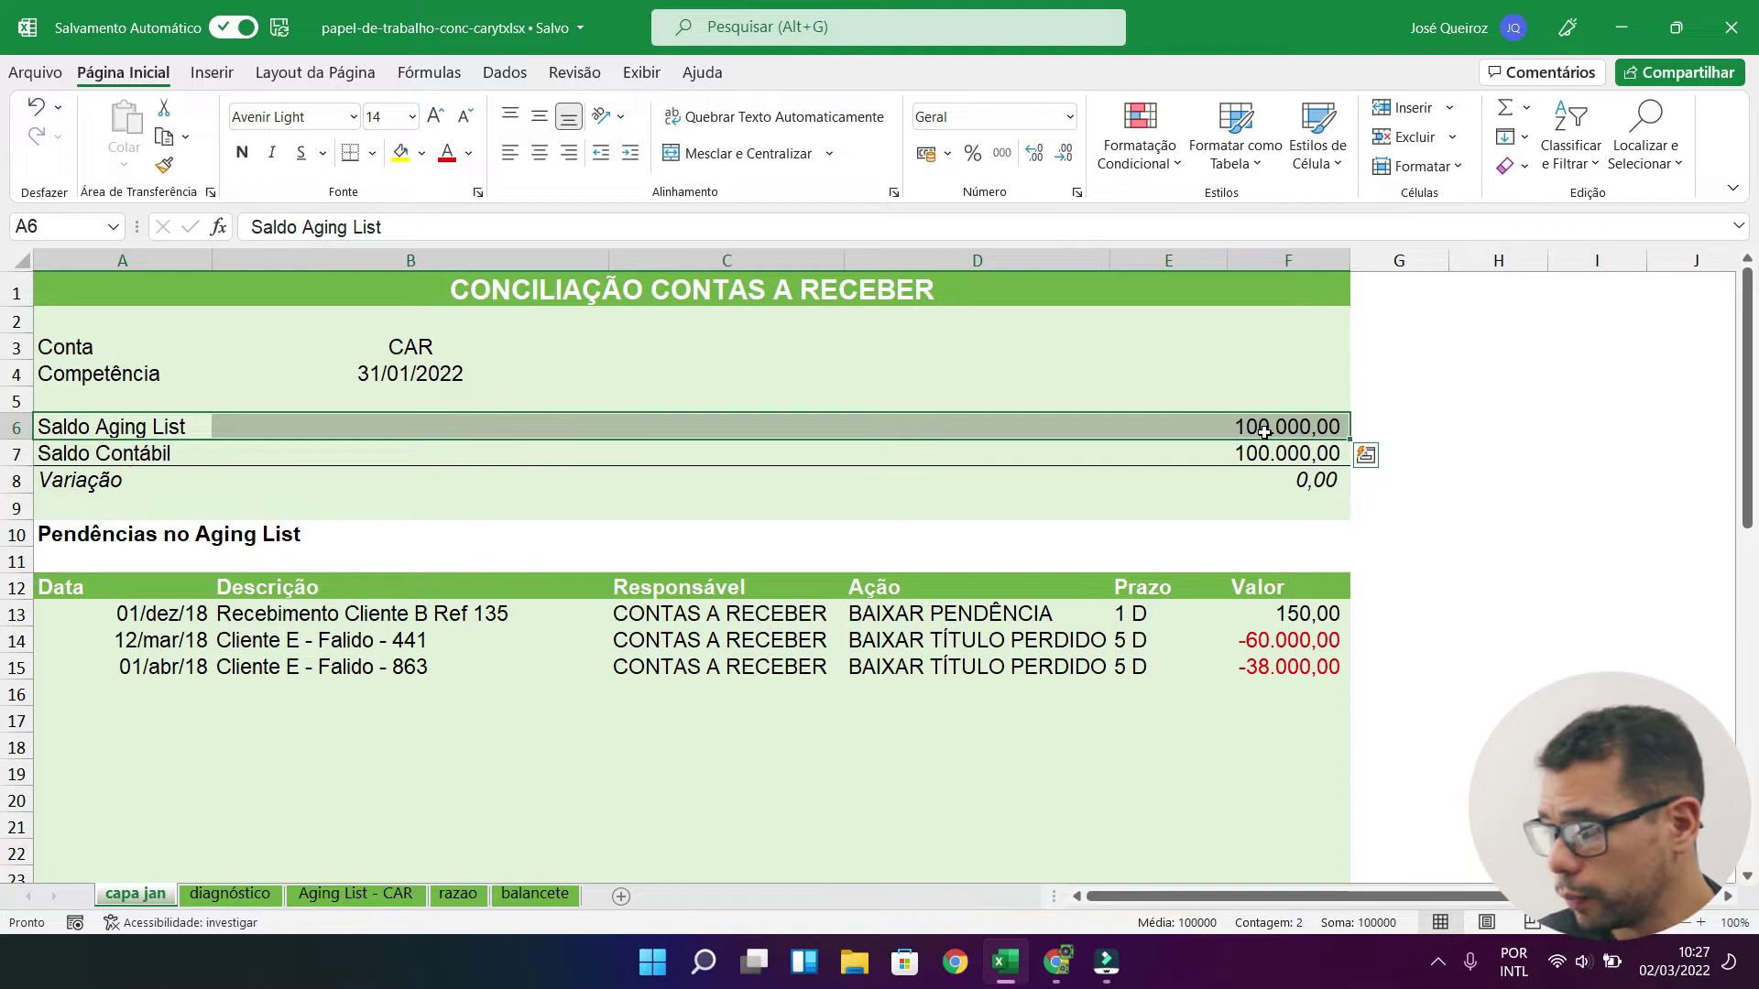
pyautogui.moveTo(99, 456); pyautogui.dragTo(1347, 459)
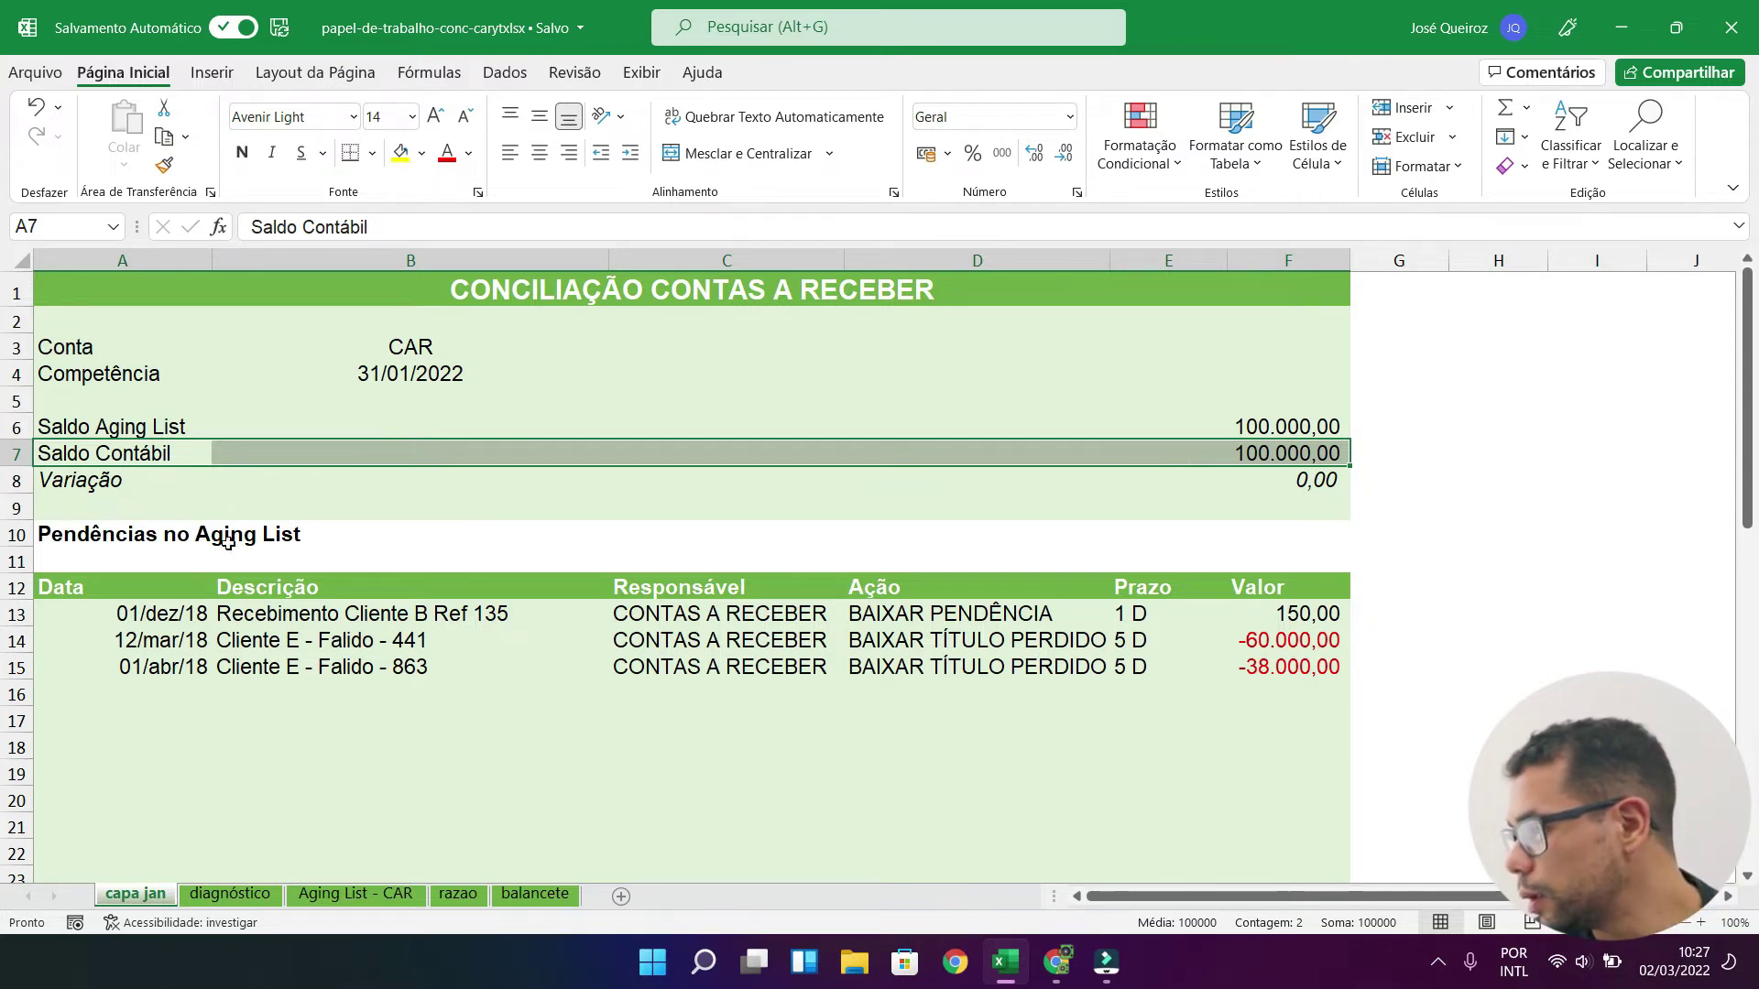
# Step: Examine the Pendências no Aging List table, covering the dates and the description, responsible party, action and value of the Cliente B receipt
pyautogui.scroll(-3, 259, 536)
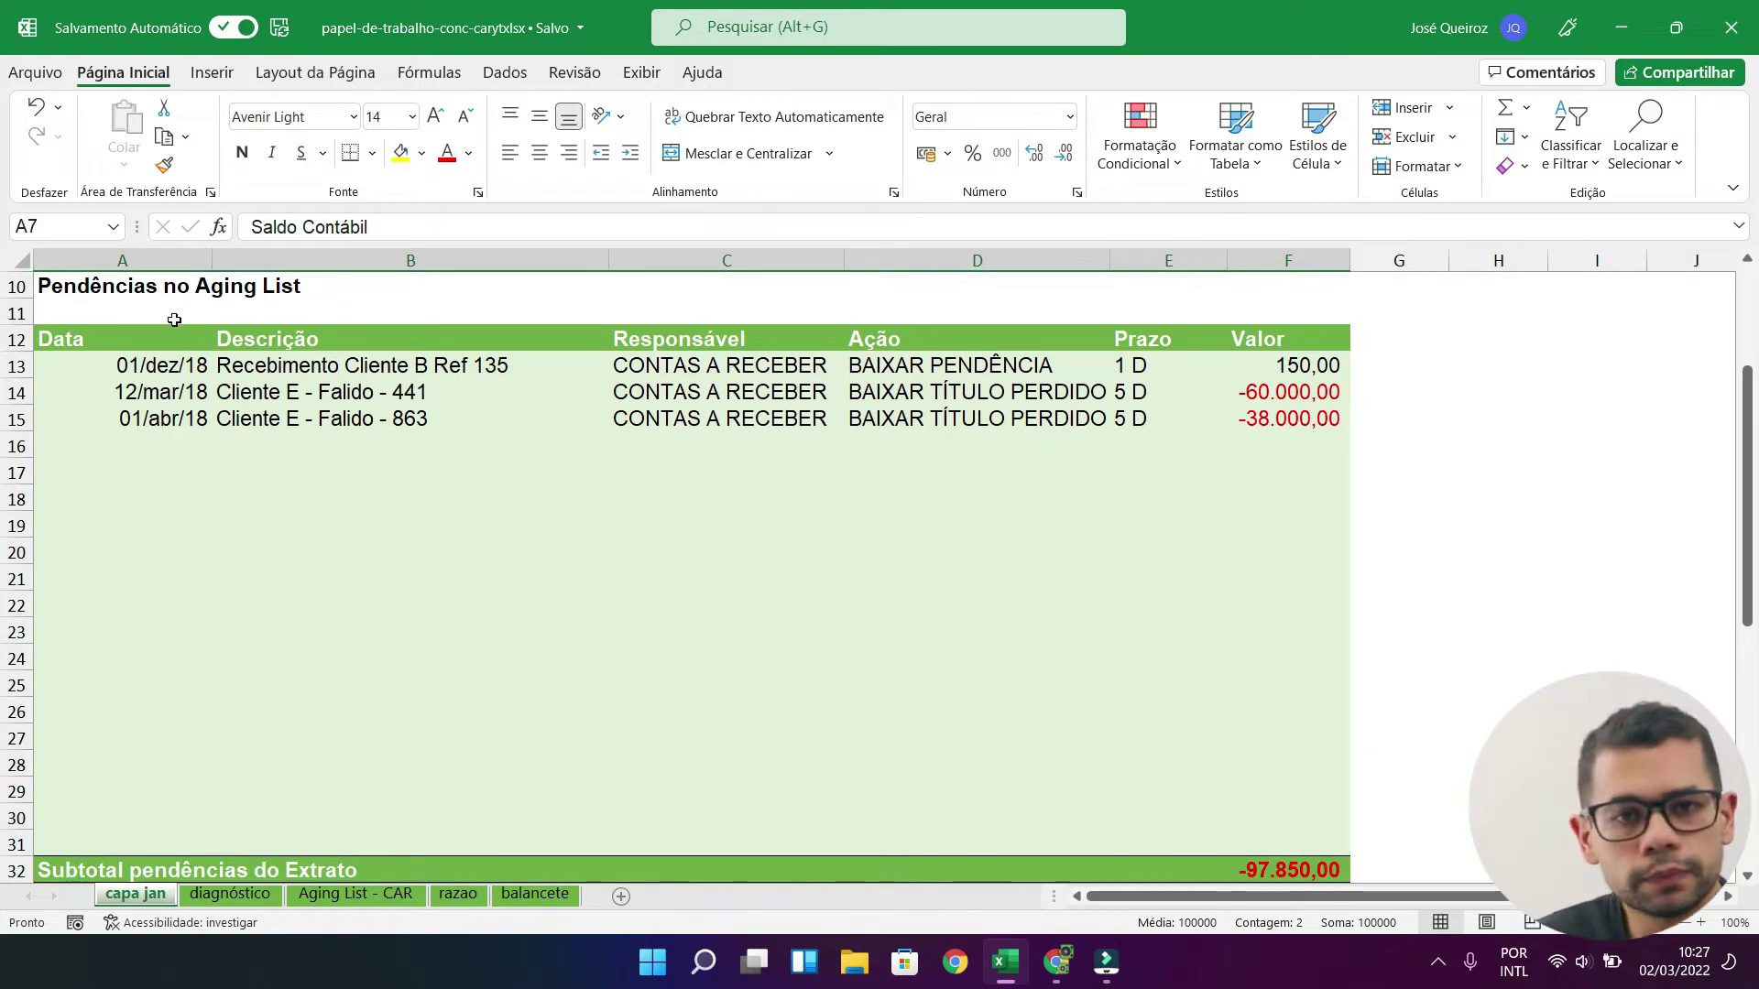
pyautogui.click(144, 362)
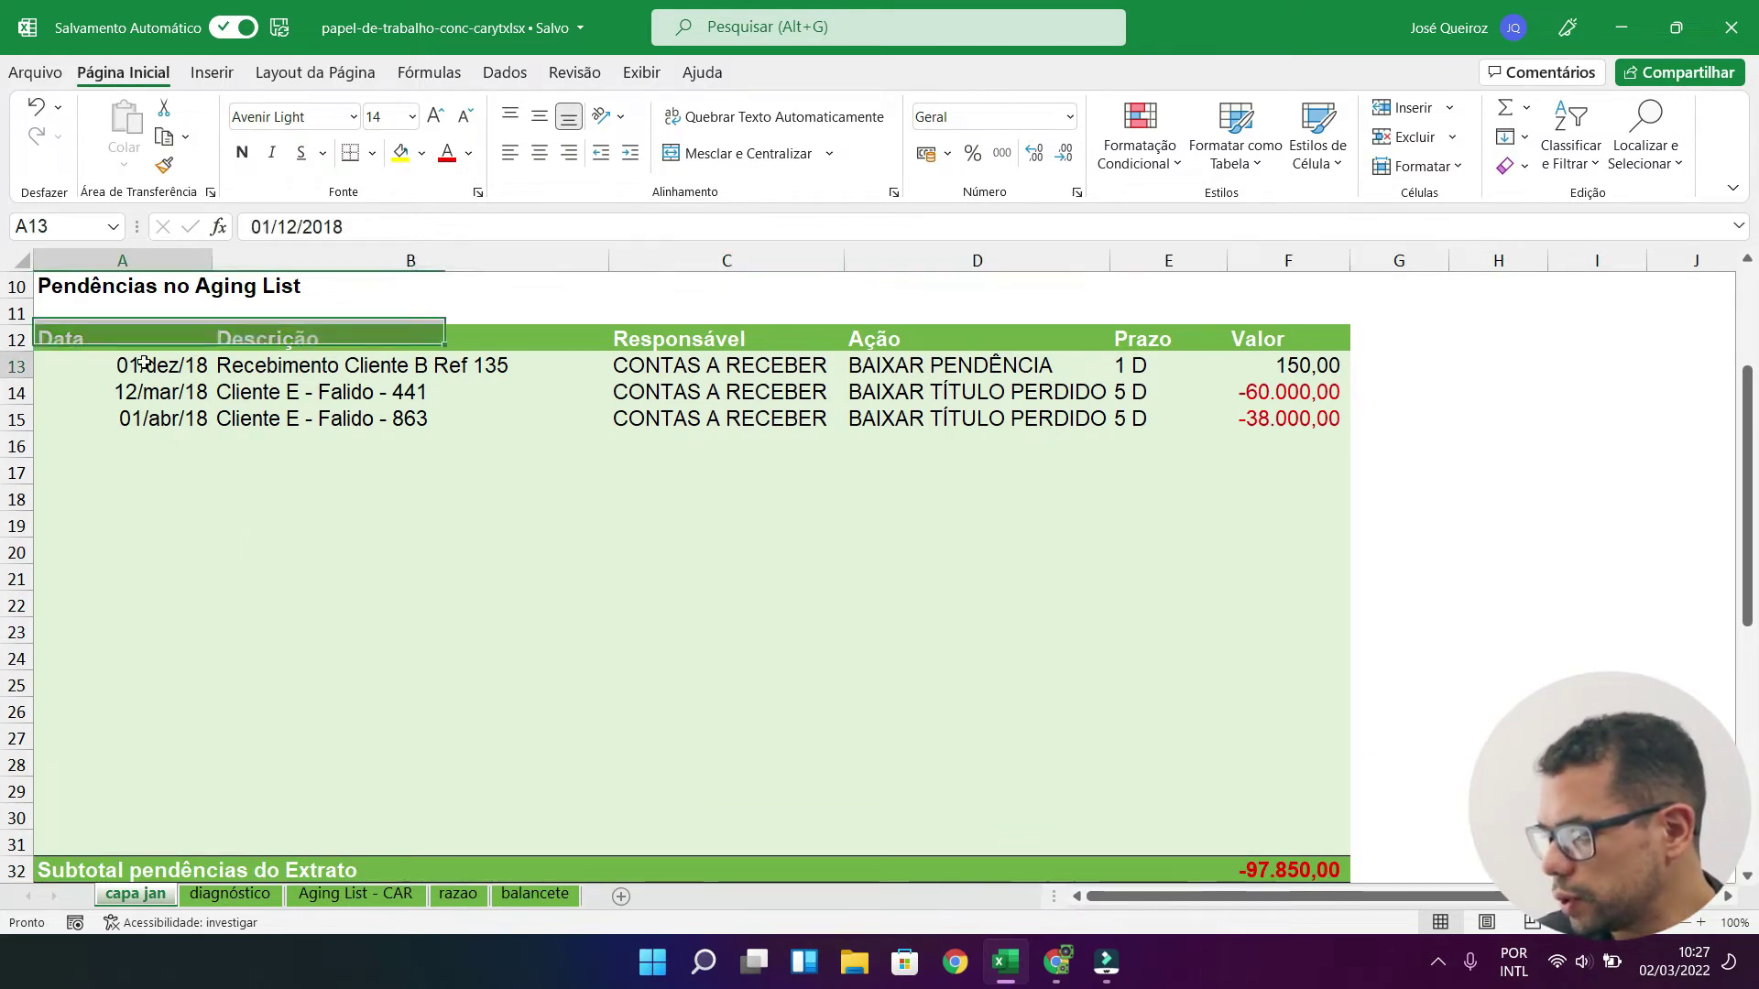
pyautogui.scroll(1, 1212, 476)
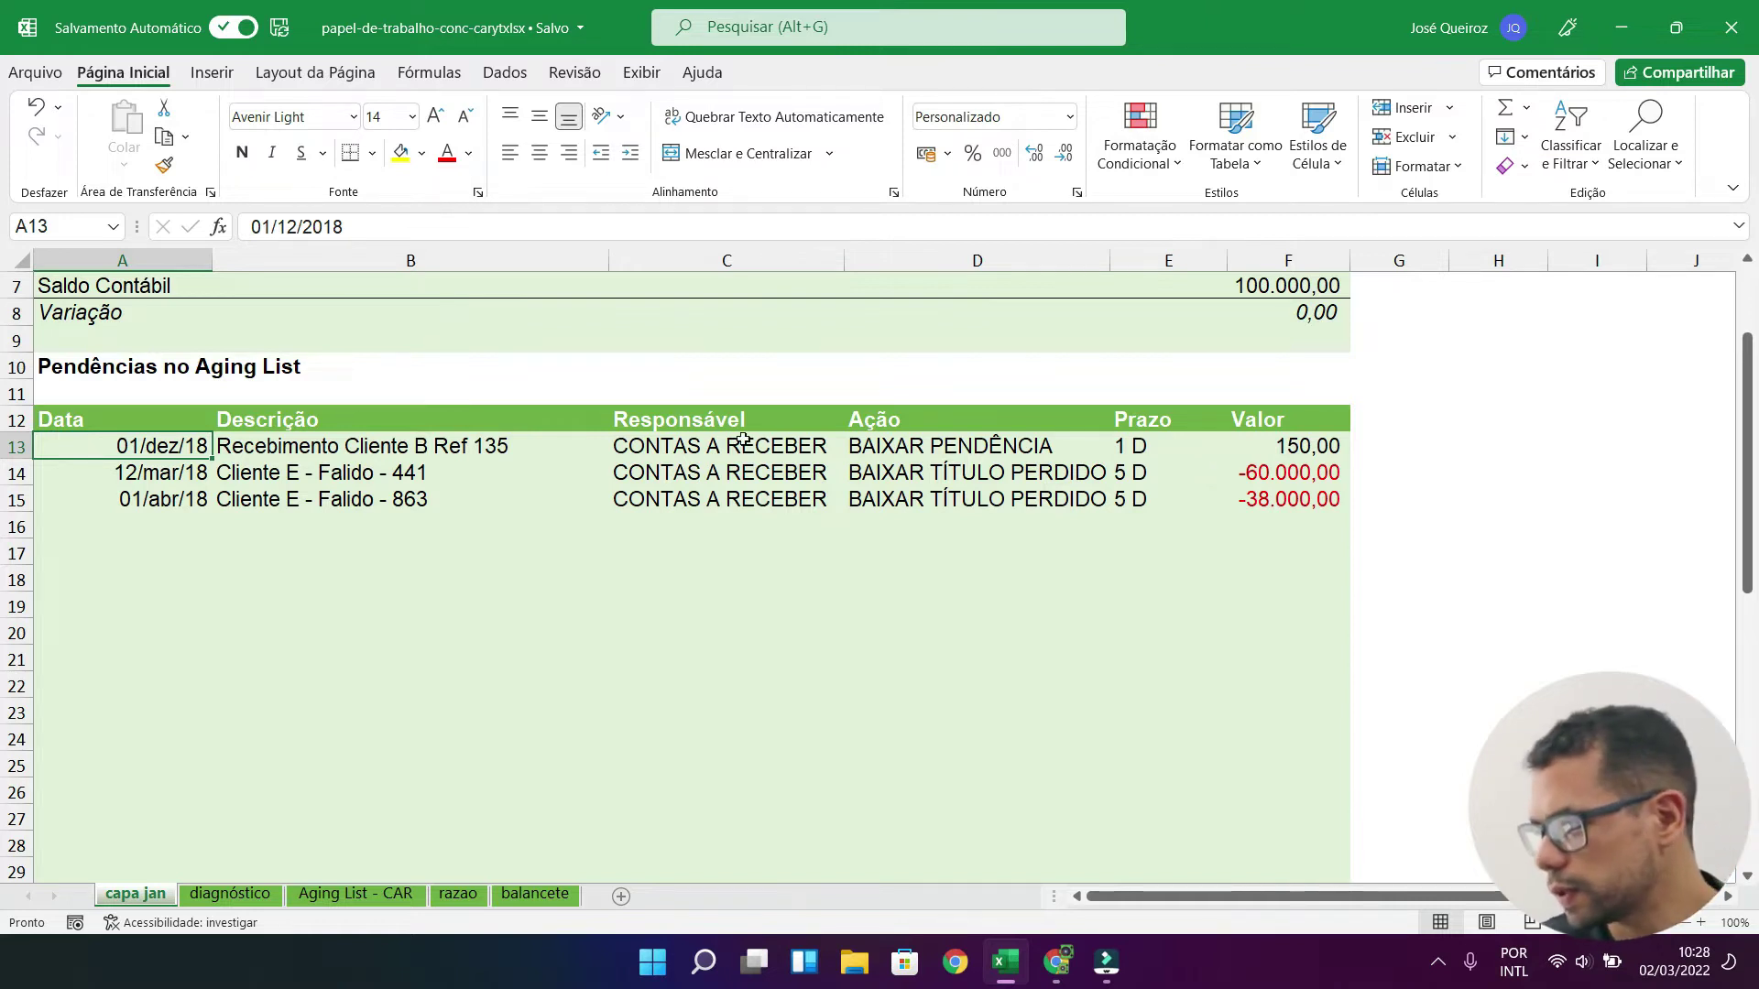
pyautogui.scroll(2, 710, 481)
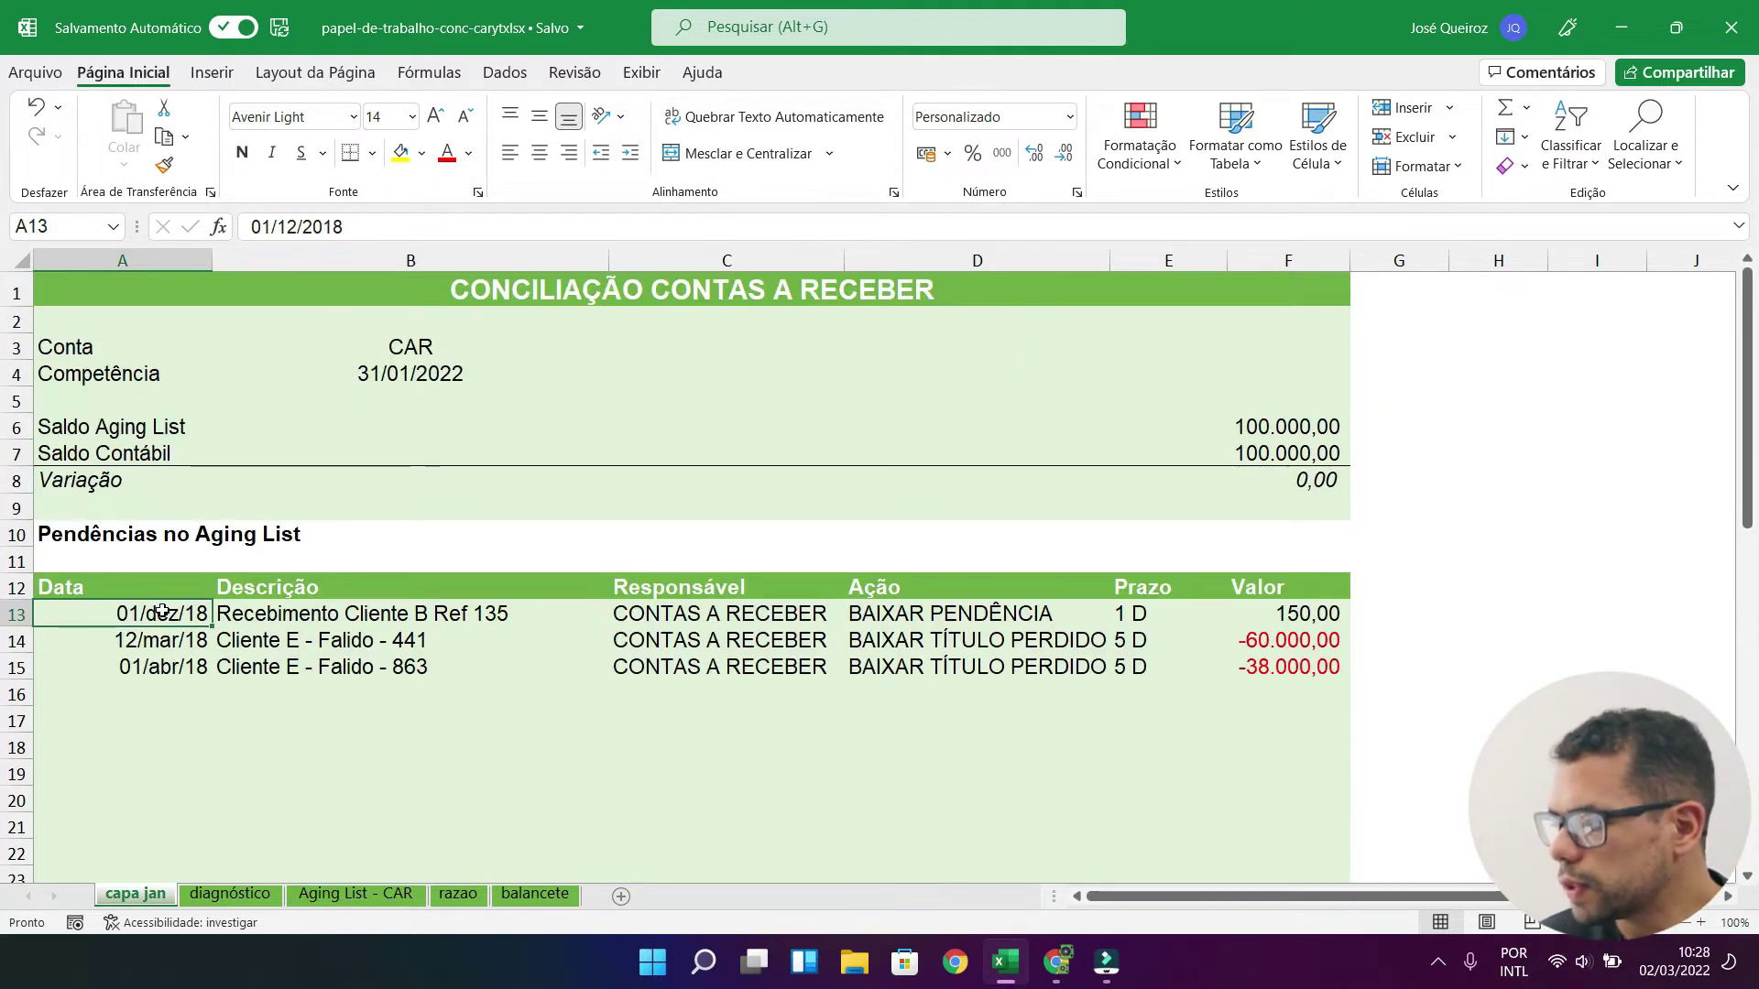
pyautogui.moveTo(162, 612); pyautogui.dragTo(165, 666)
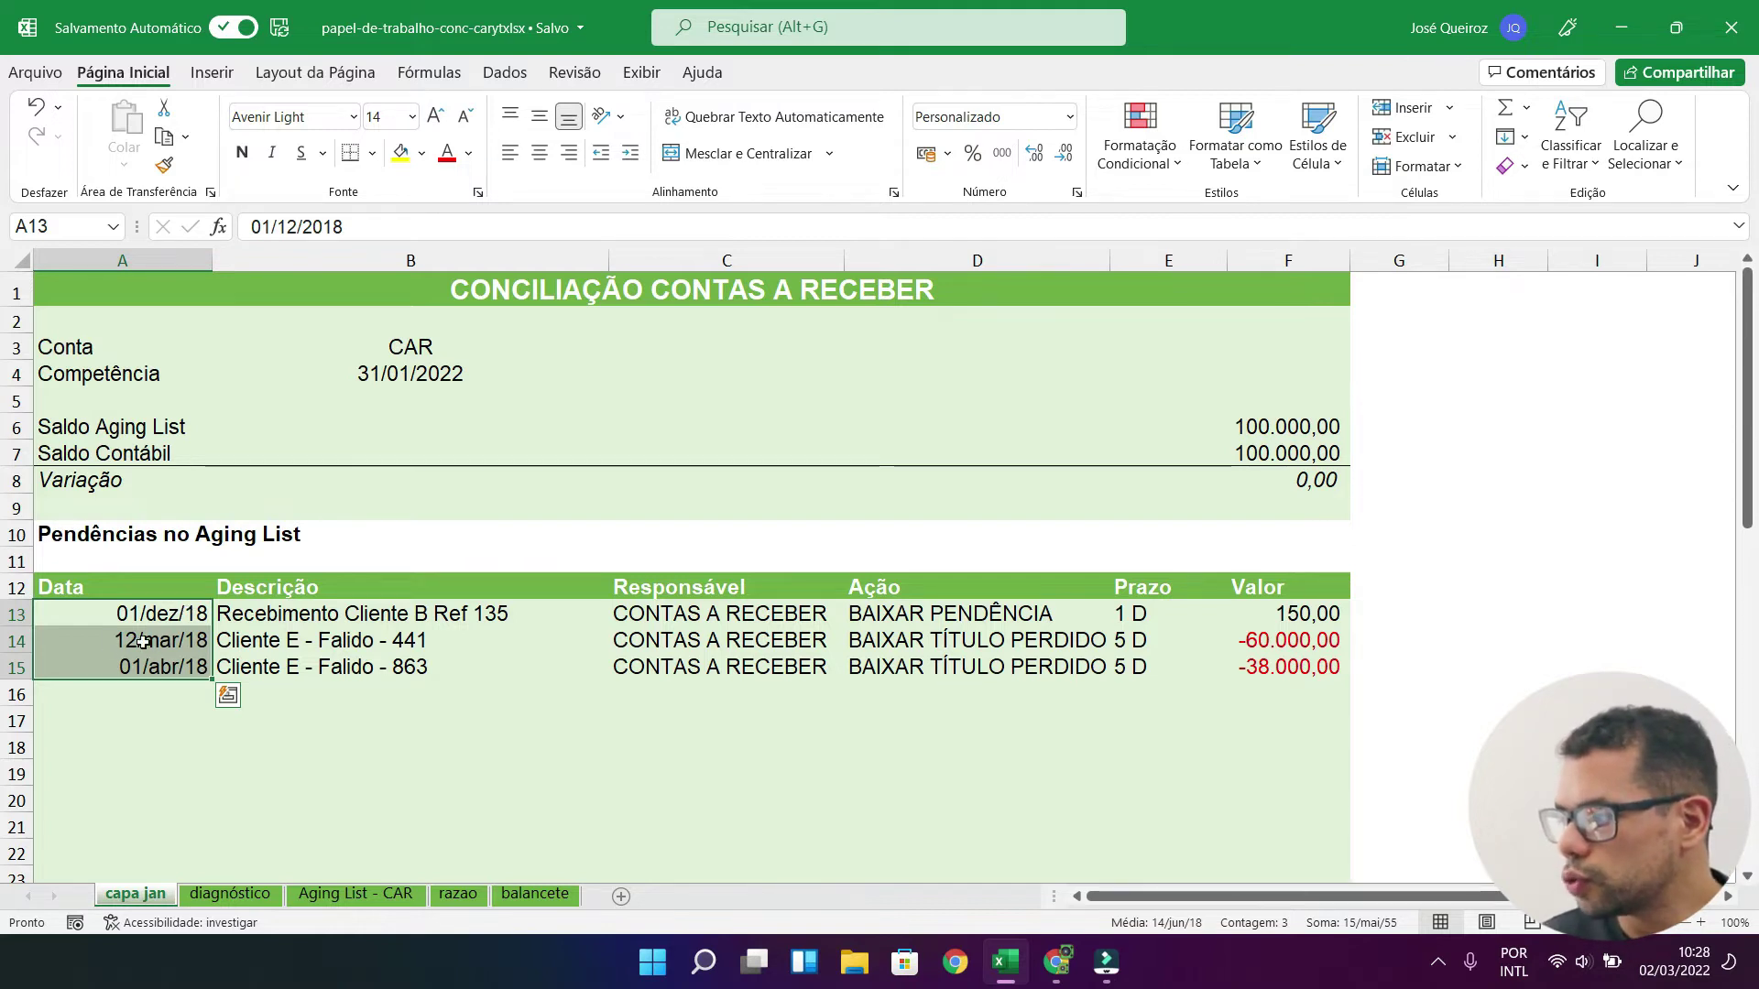
pyautogui.click(338, 624)
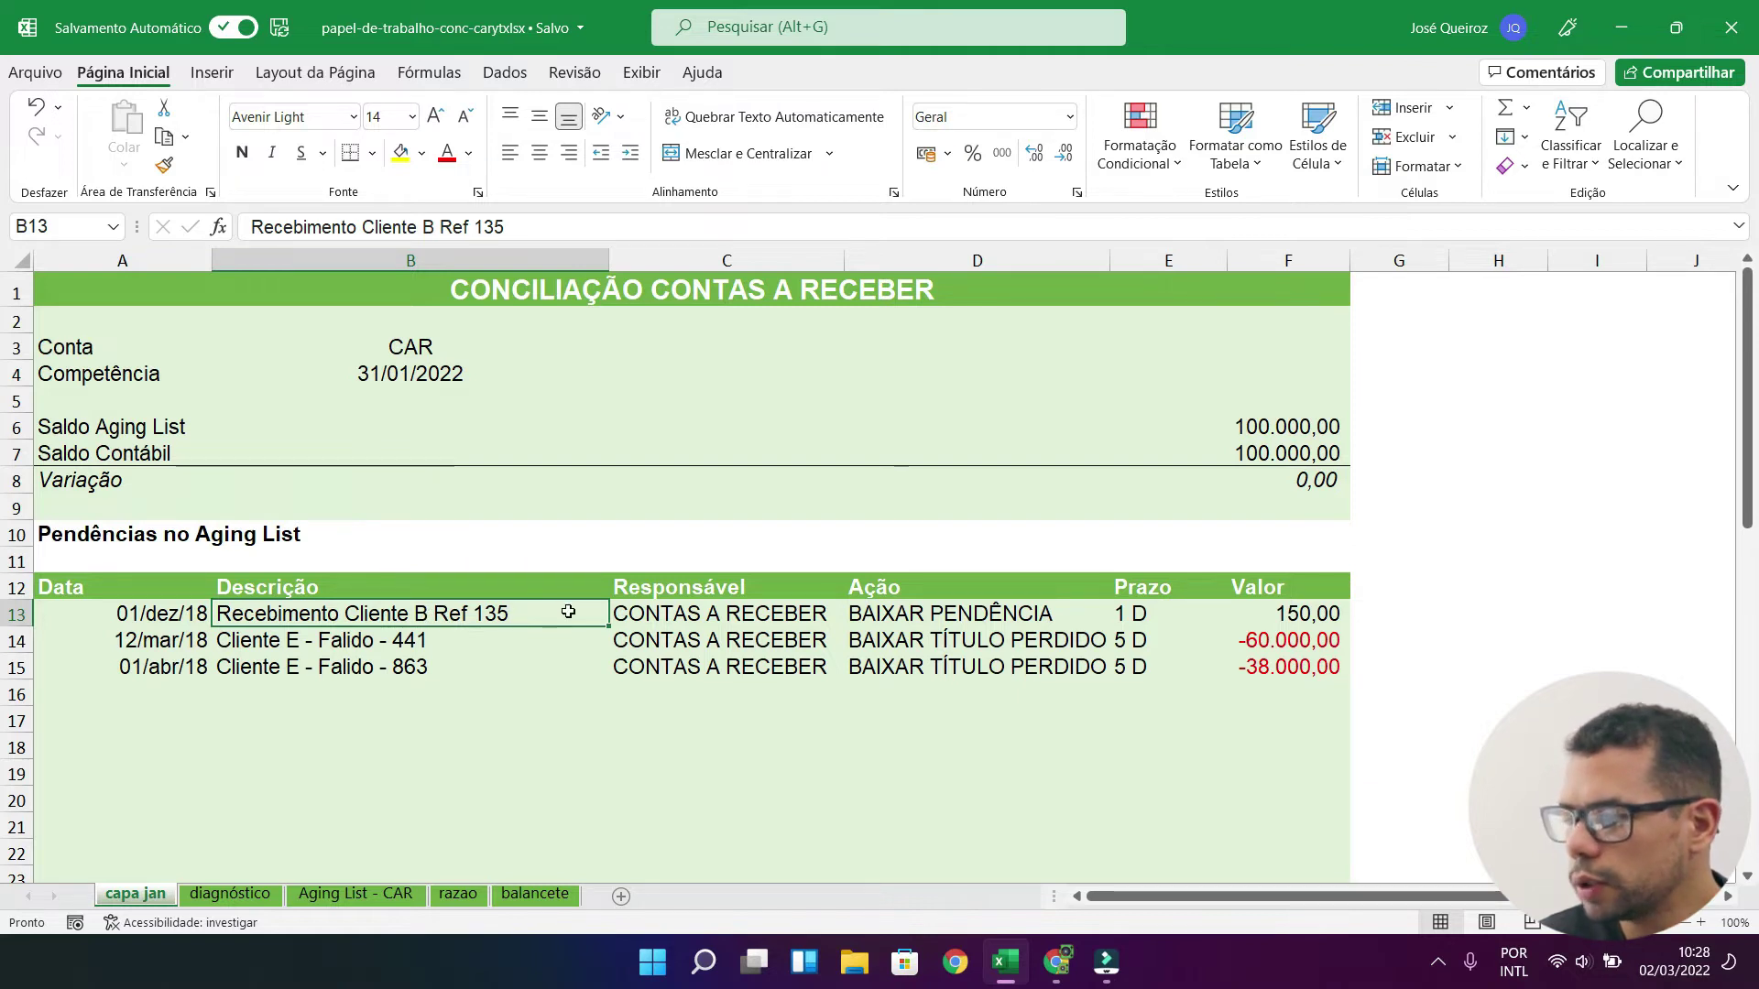
pyautogui.click(762, 616)
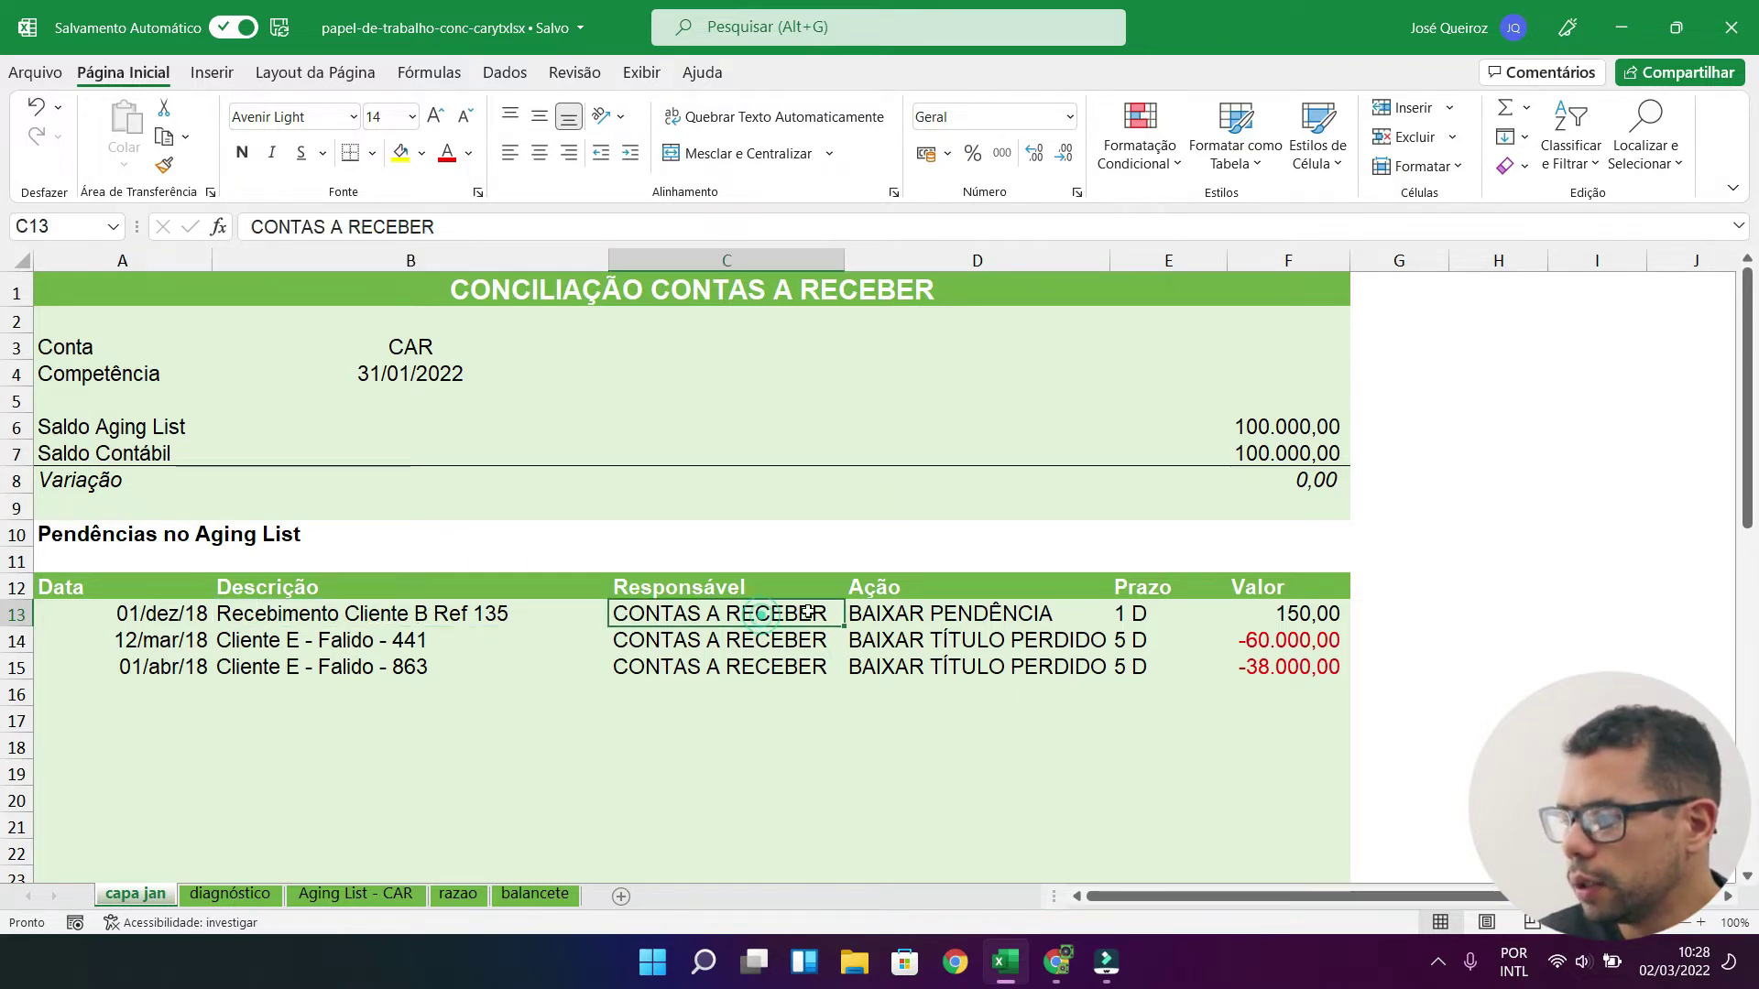
pyautogui.click(911, 614)
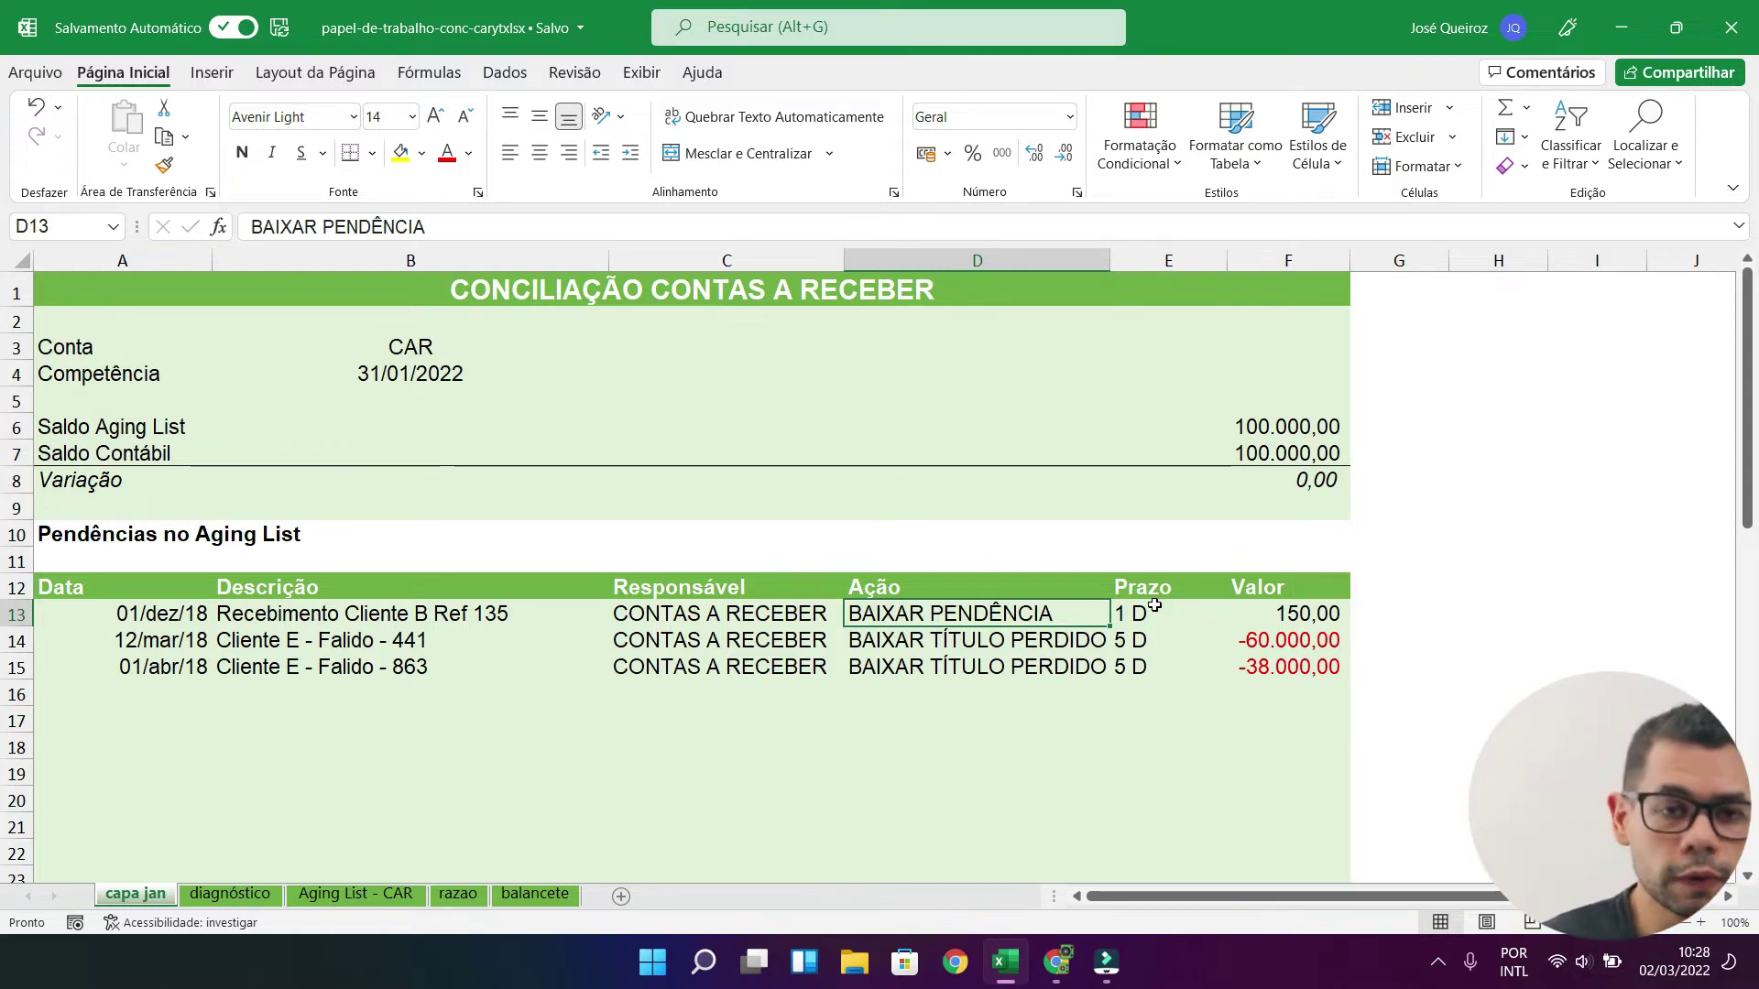
pyautogui.click(1306, 613)
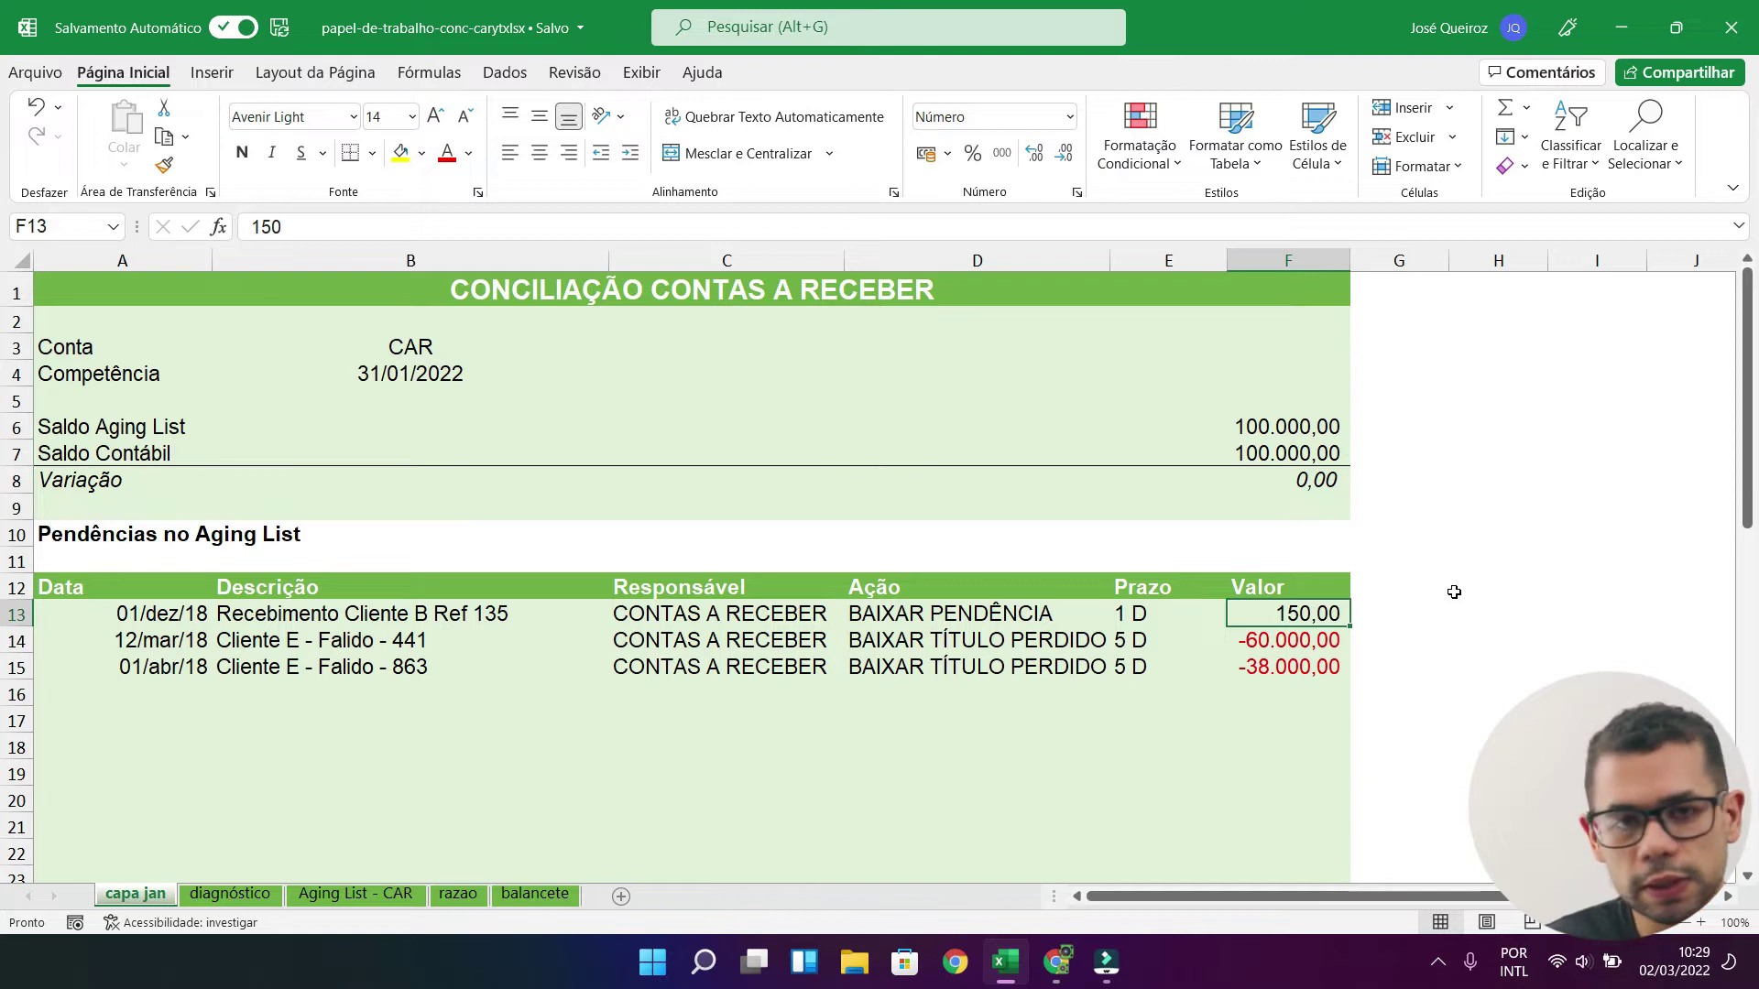
# Step: Examine the dates, descriptions, actions and values of the two Cliente E - Falido pending items
pyautogui.moveTo(119, 642); pyautogui.dragTo(124, 666)
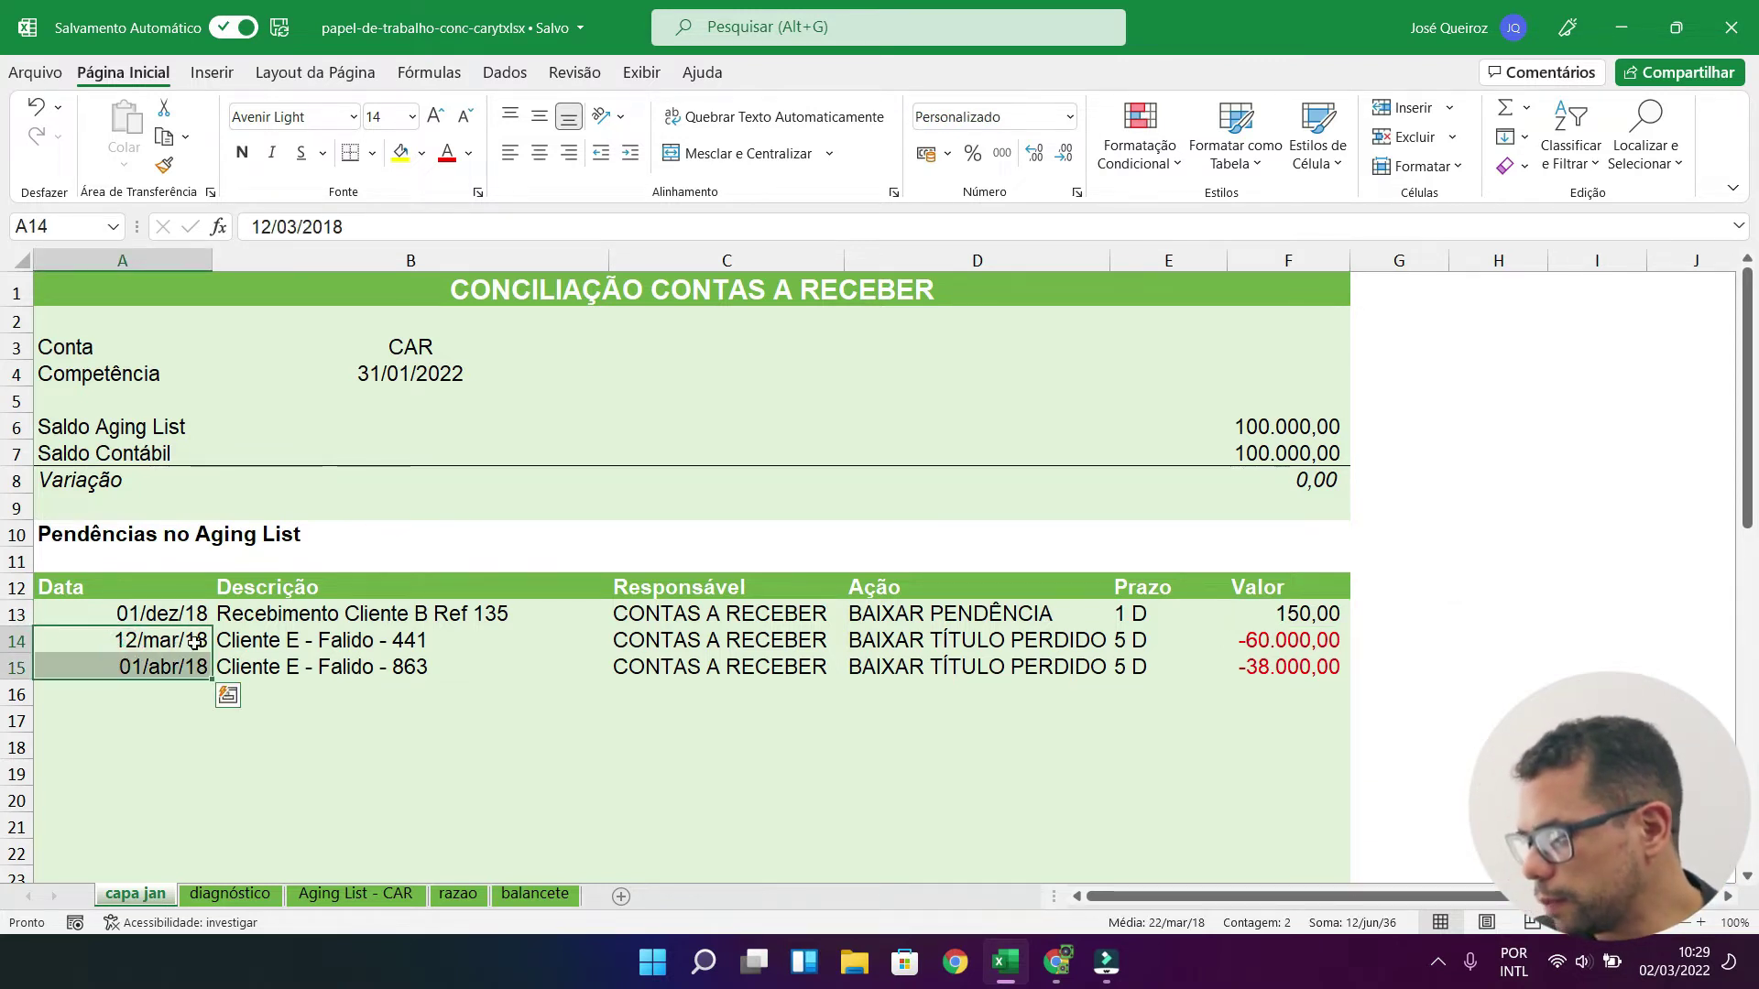
pyautogui.moveTo(314, 645); pyautogui.dragTo(314, 667)
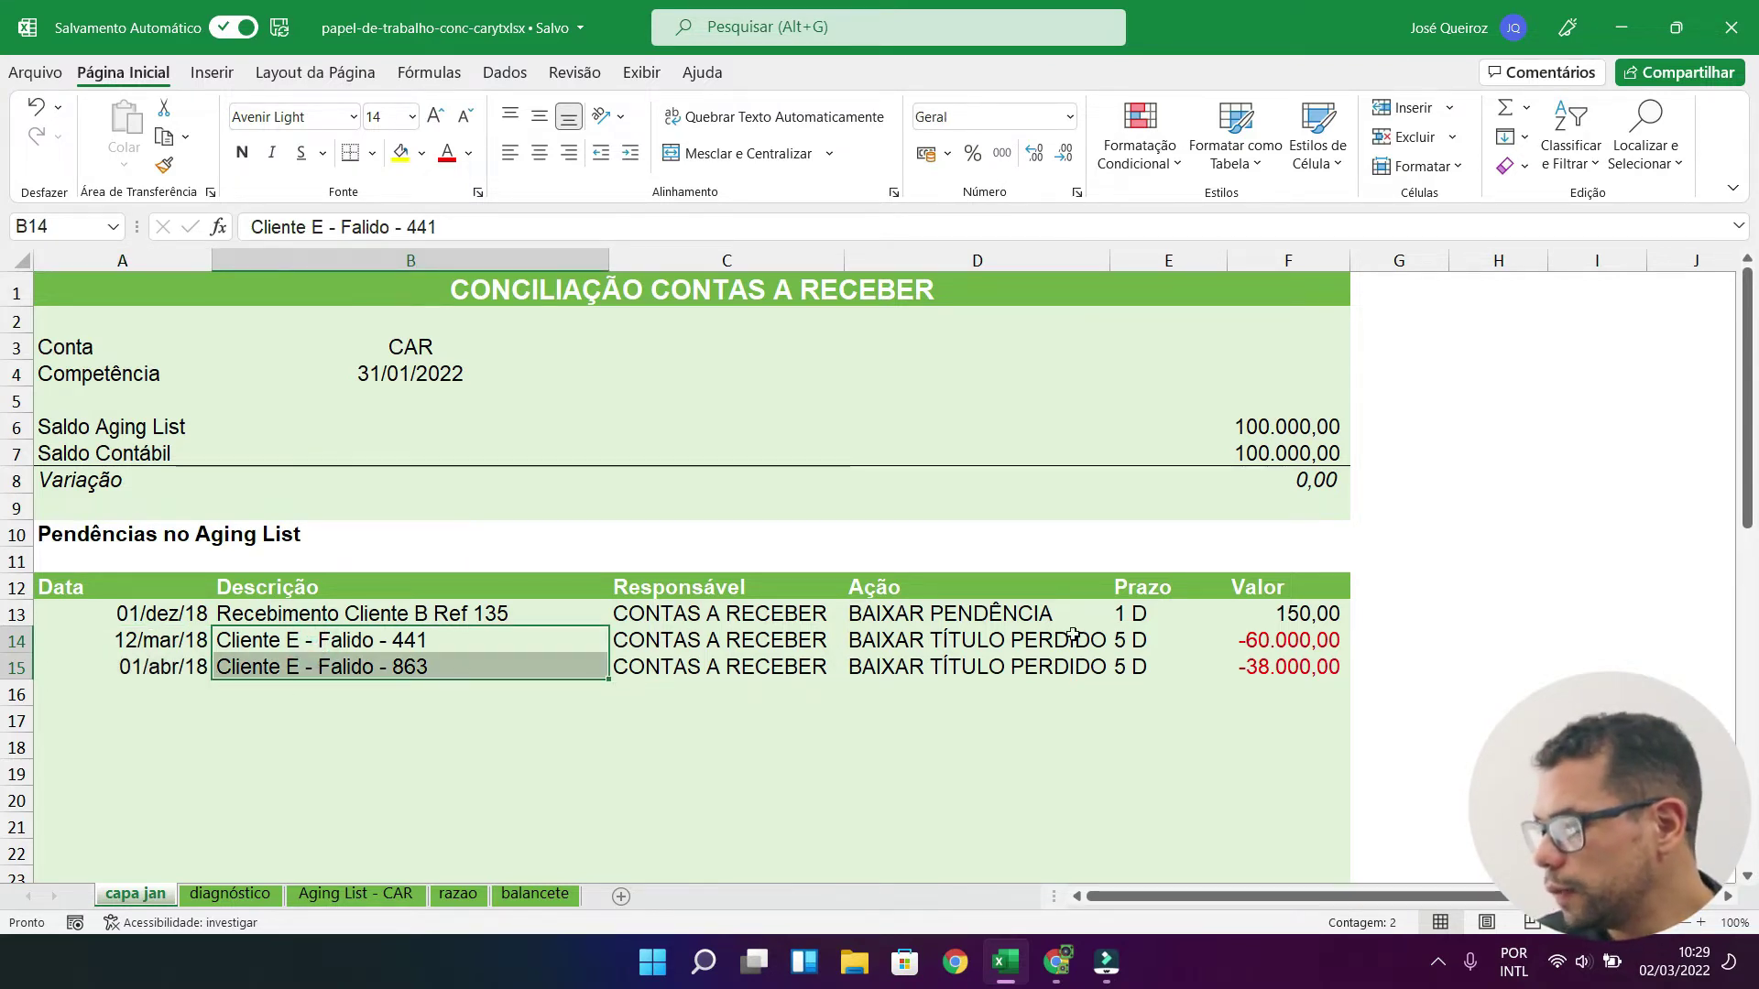
pyautogui.click(1010, 642)
pyautogui.moveTo(1010, 641); pyautogui.dragTo(1010, 667)
pyautogui.moveTo(1301, 641); pyautogui.dragTo(1304, 656)
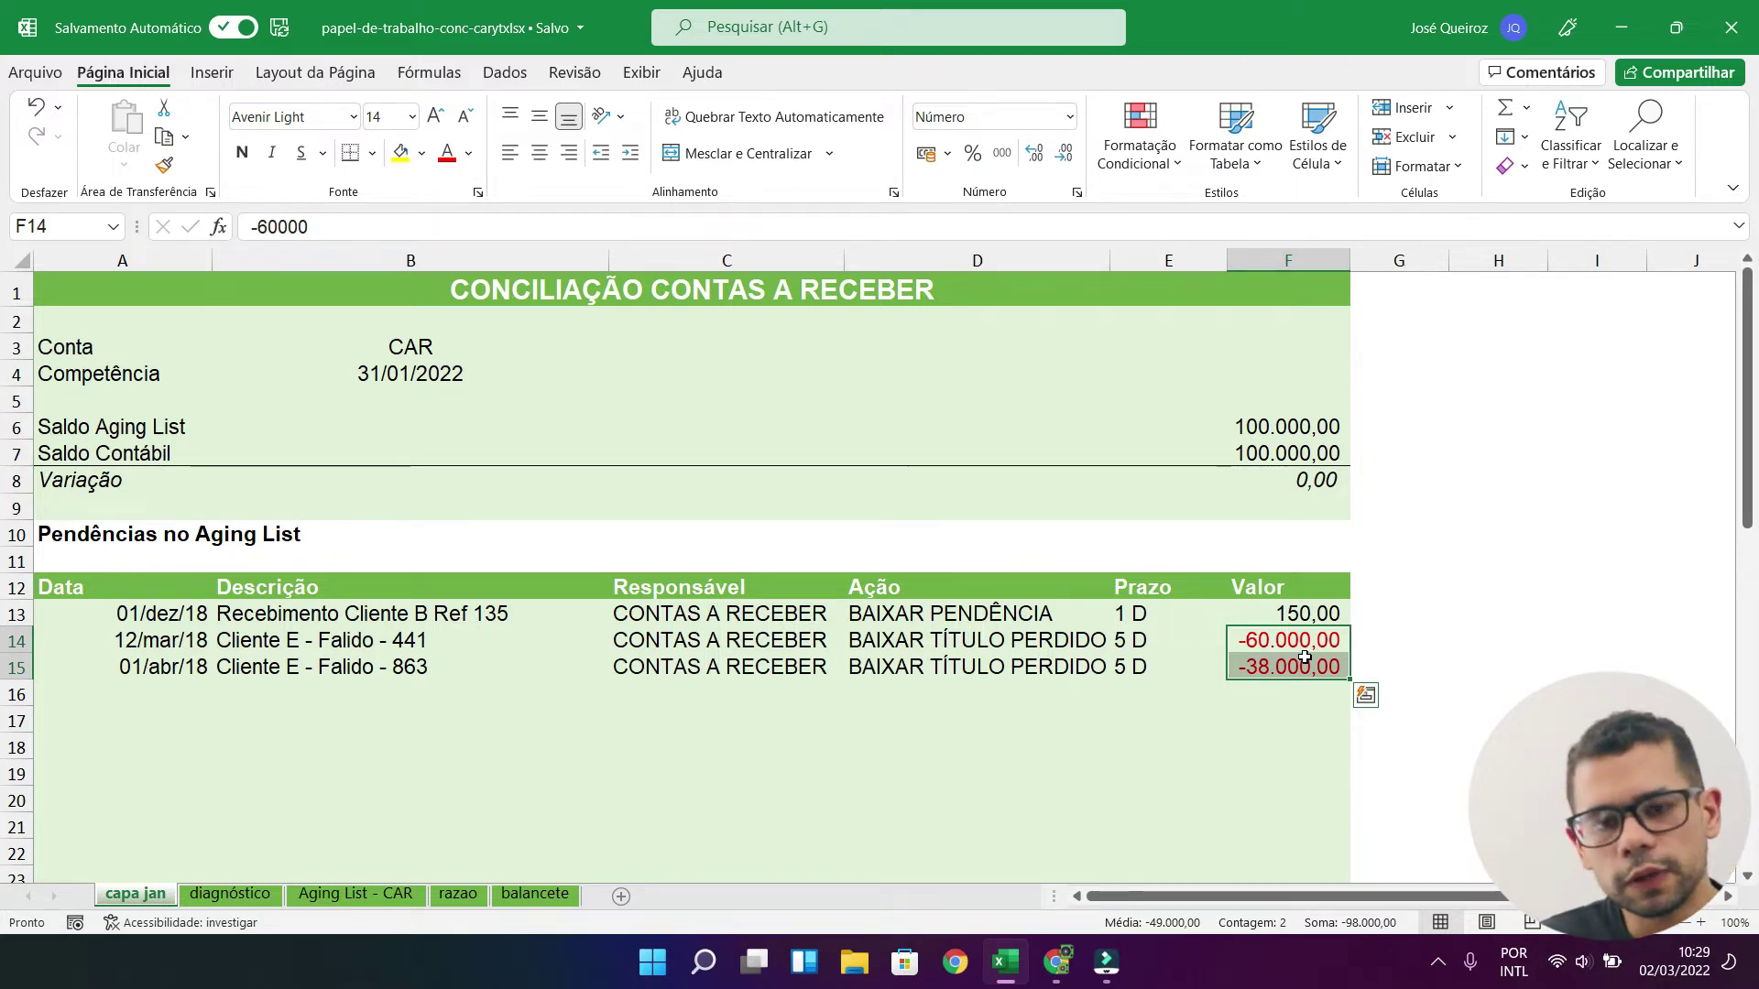
# Step: Compare the values under Pendências no Aging List with those under Pendências no Razão Contábil
pyautogui.scroll(-6, 303, 442)
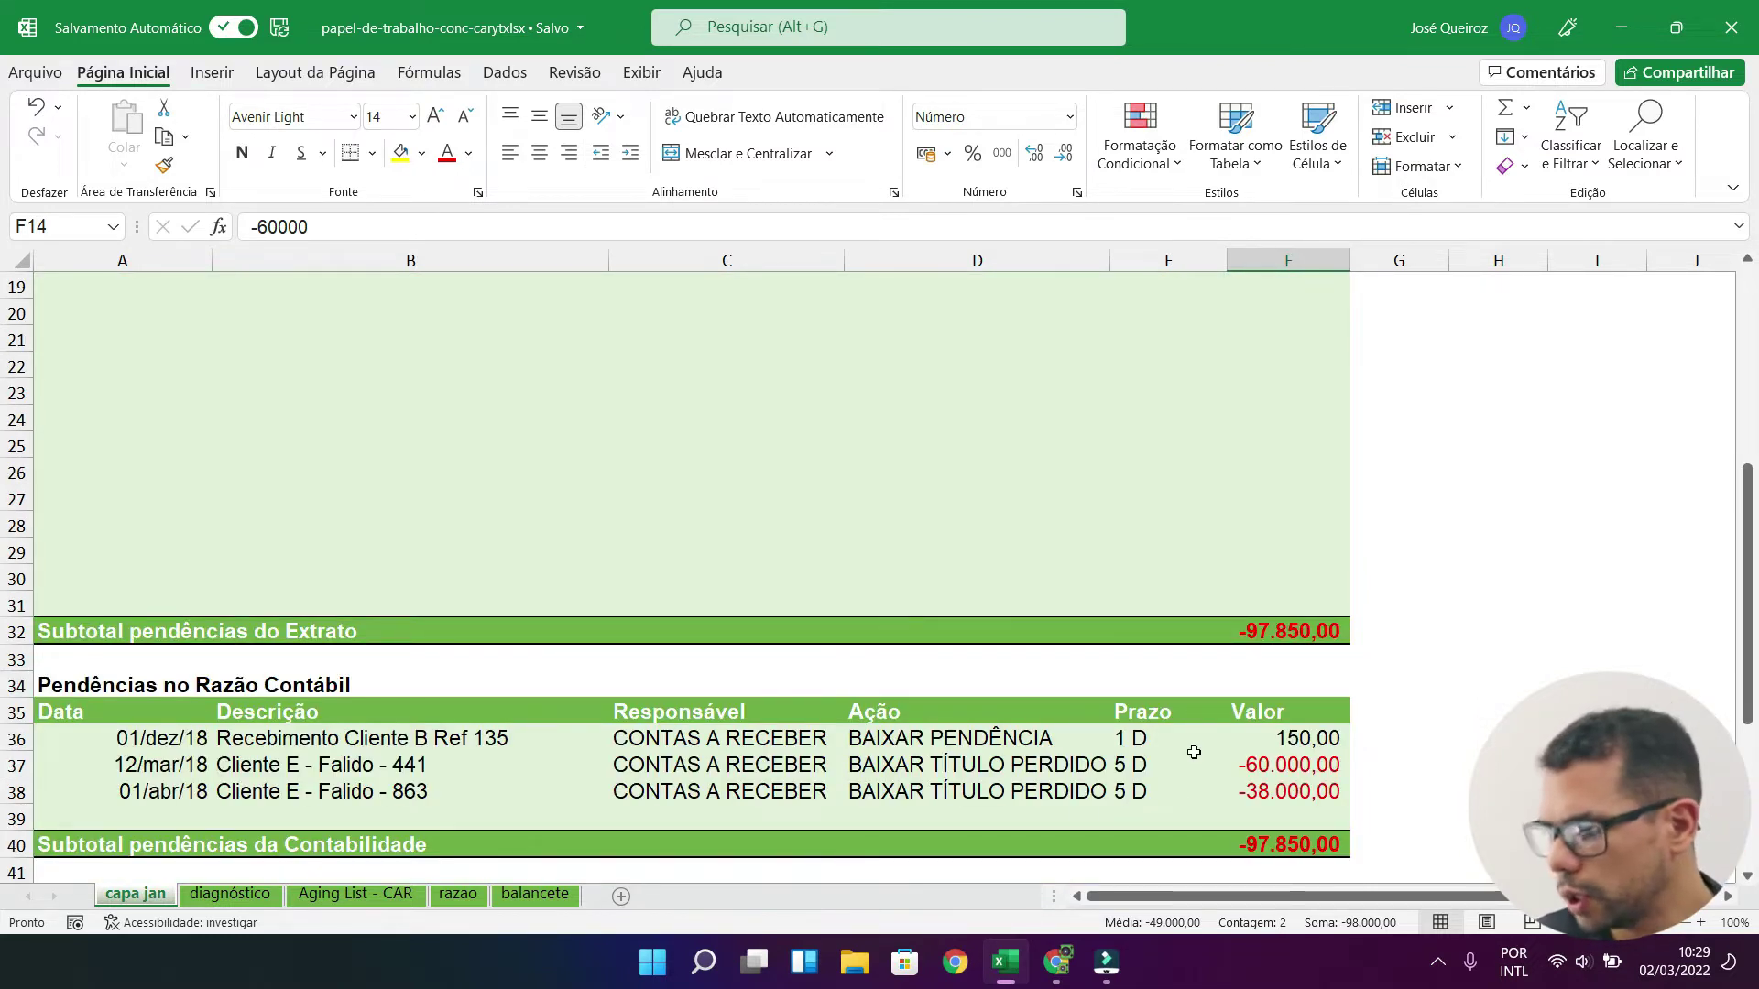
pyautogui.scroll(5, 1194, 752)
pyautogui.click(1314, 530)
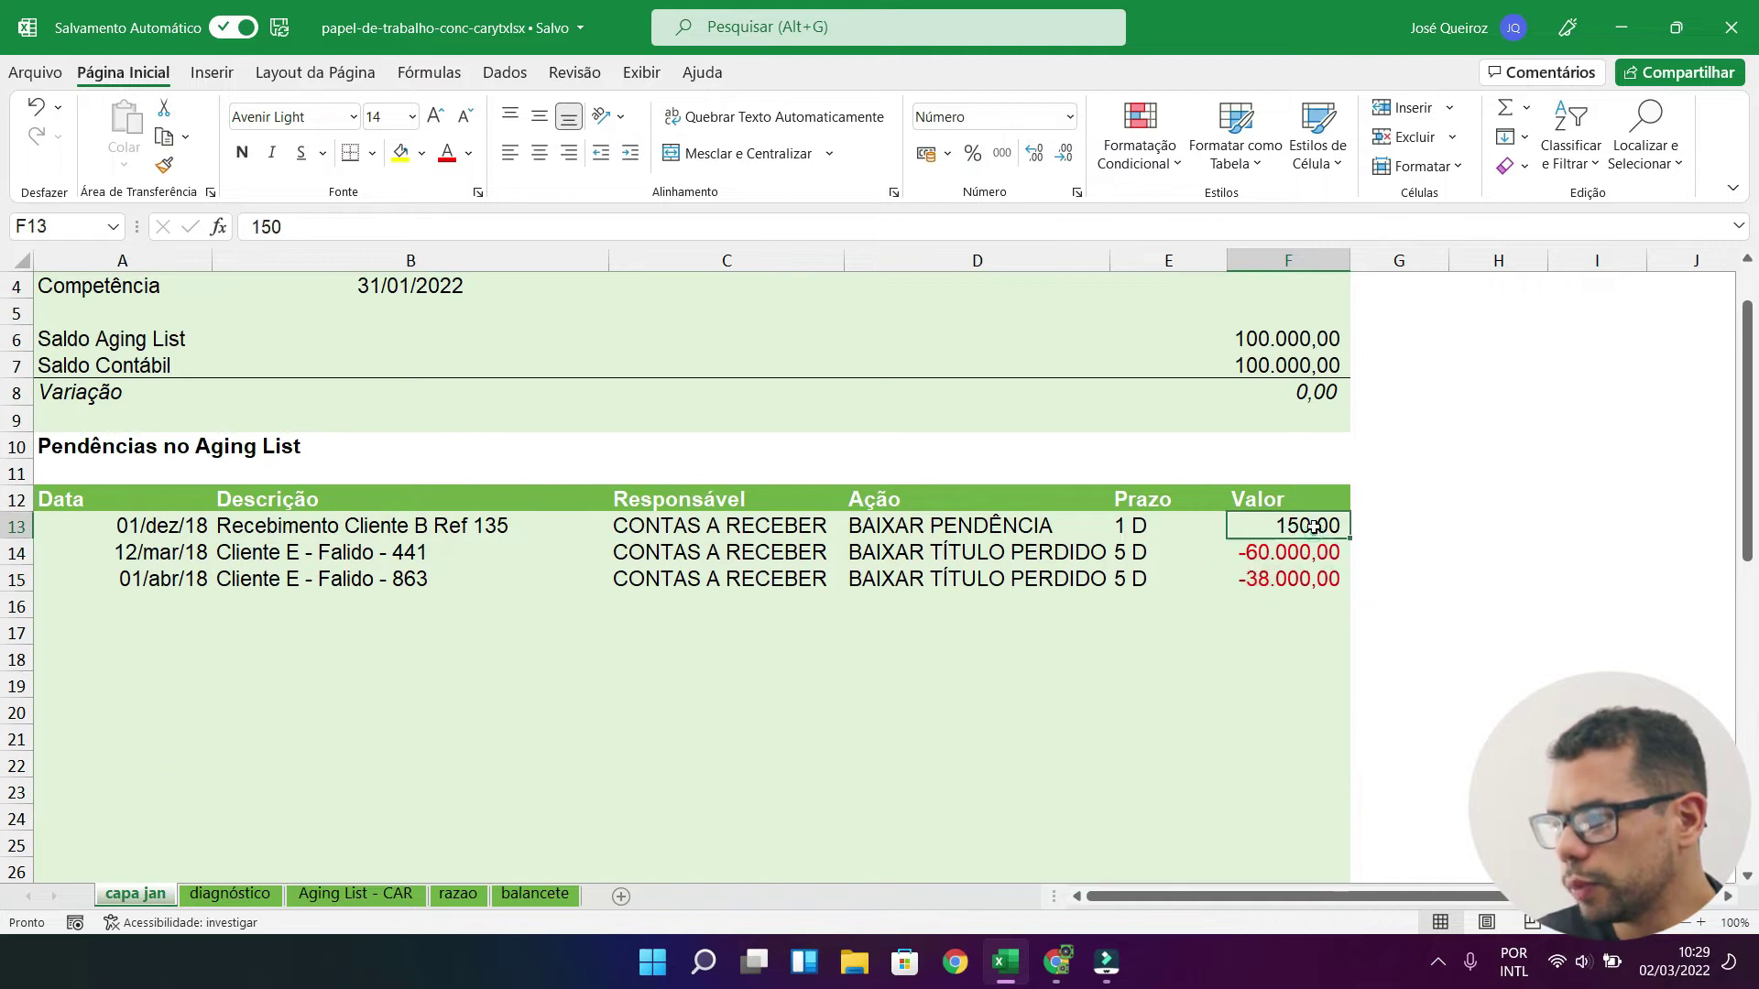
pyautogui.moveTo(1314, 530); pyautogui.dragTo(1312, 582)
pyautogui.scroll(1, 988, 673)
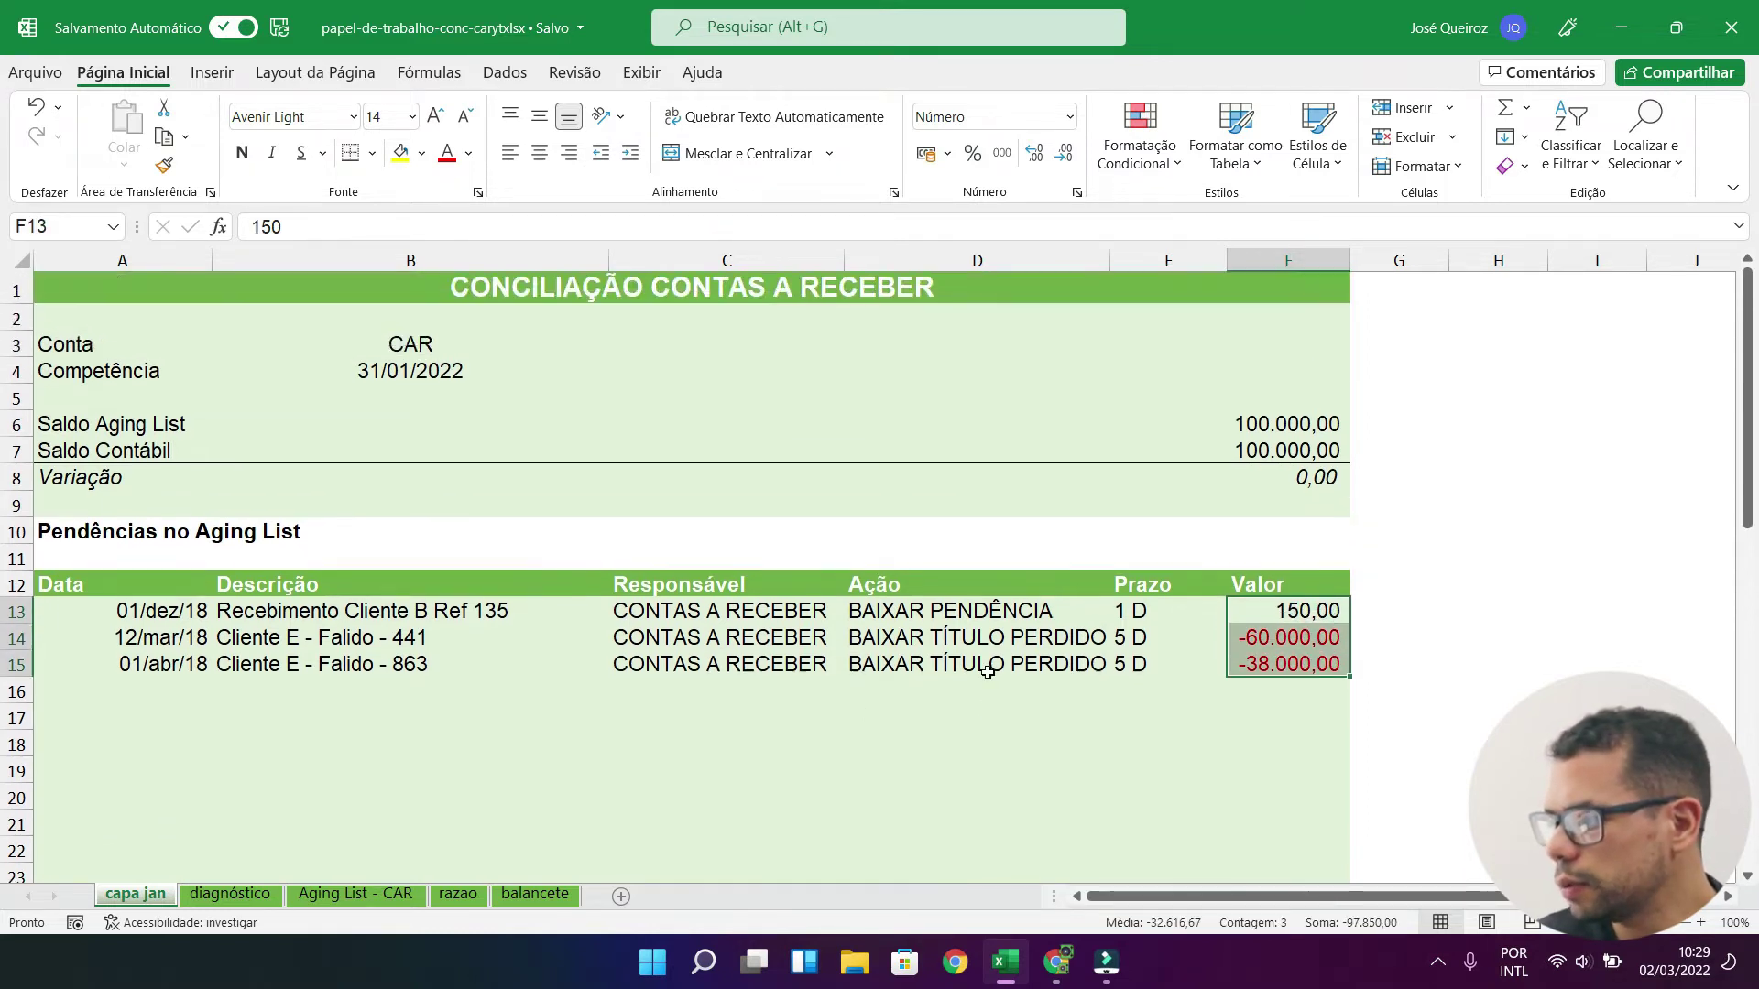
pyautogui.scroll(-8, 988, 673)
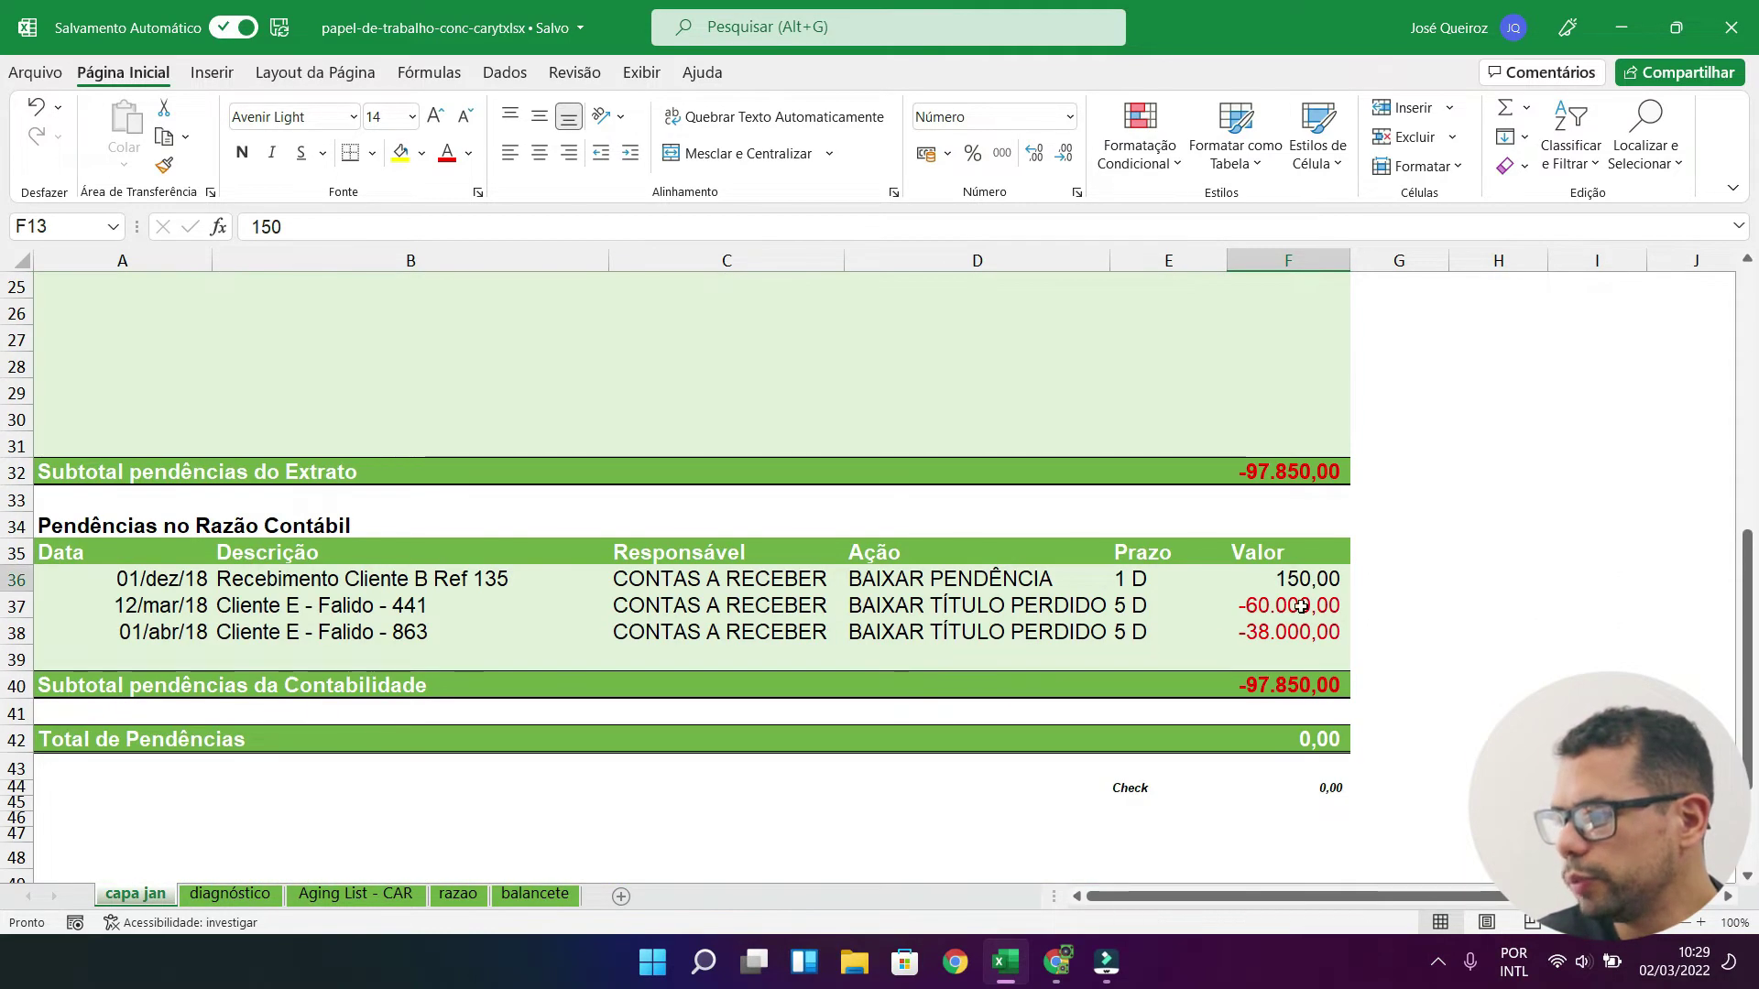
pyautogui.moveTo(1307, 587); pyautogui.dragTo(1306, 632)
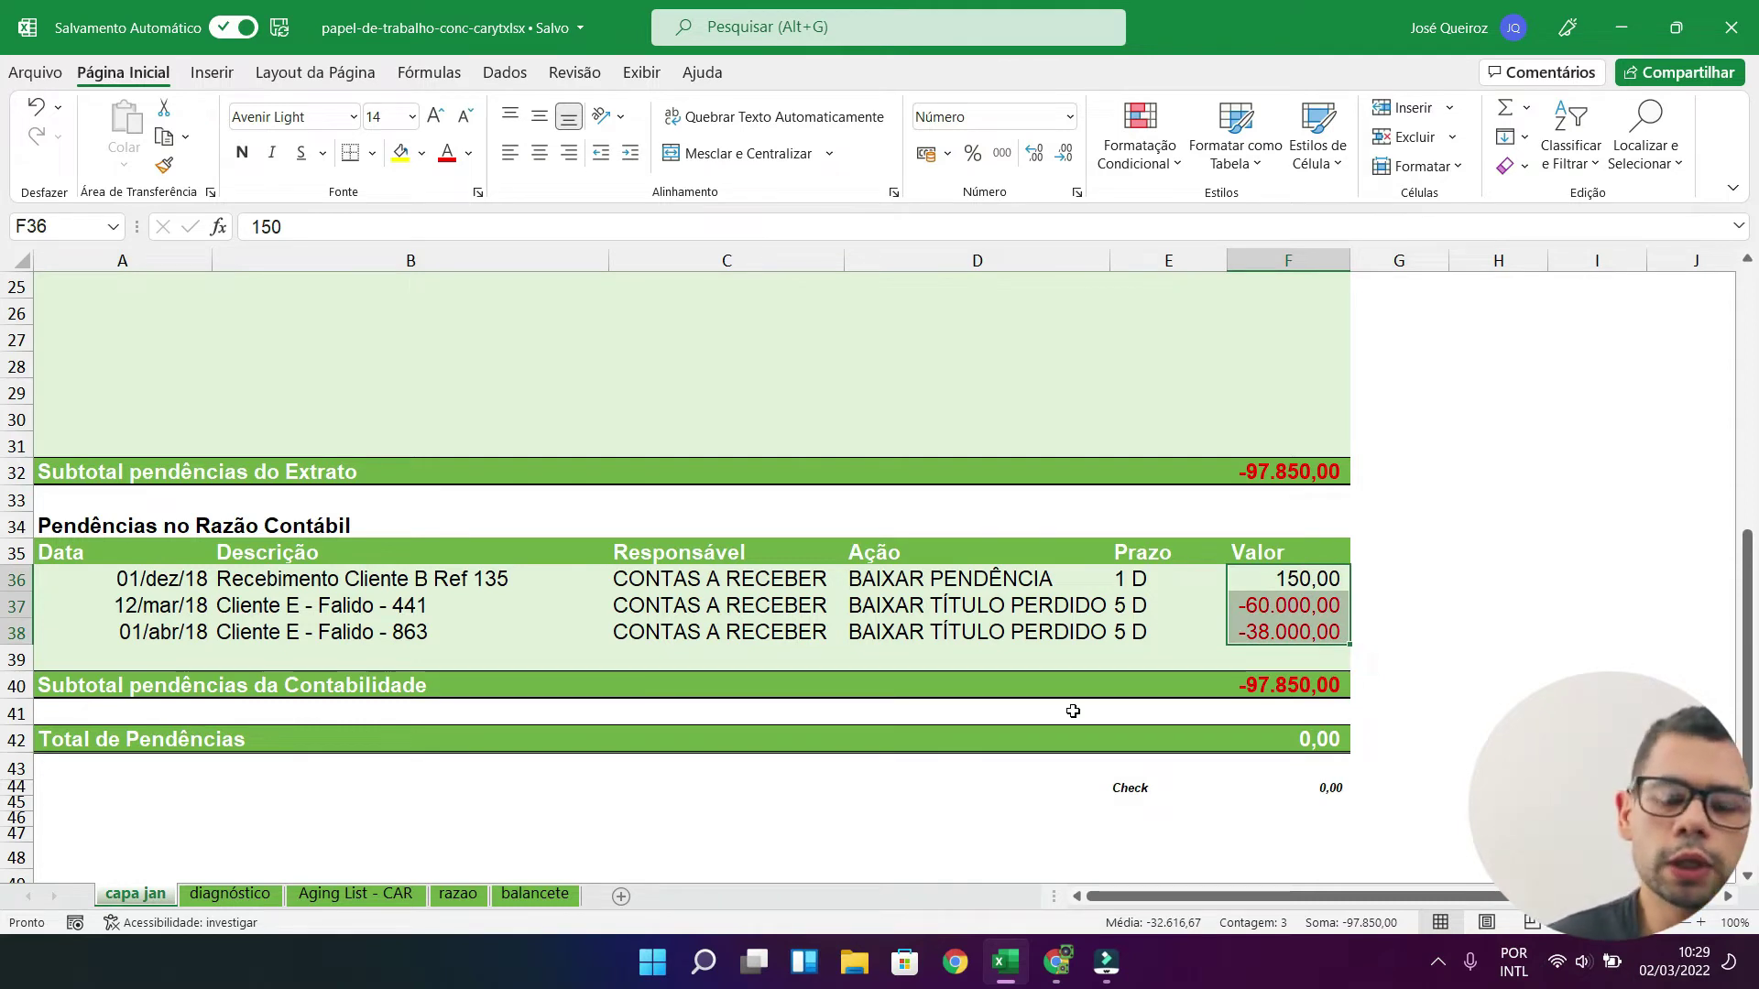
pyautogui.scroll(8, 1069, 577)
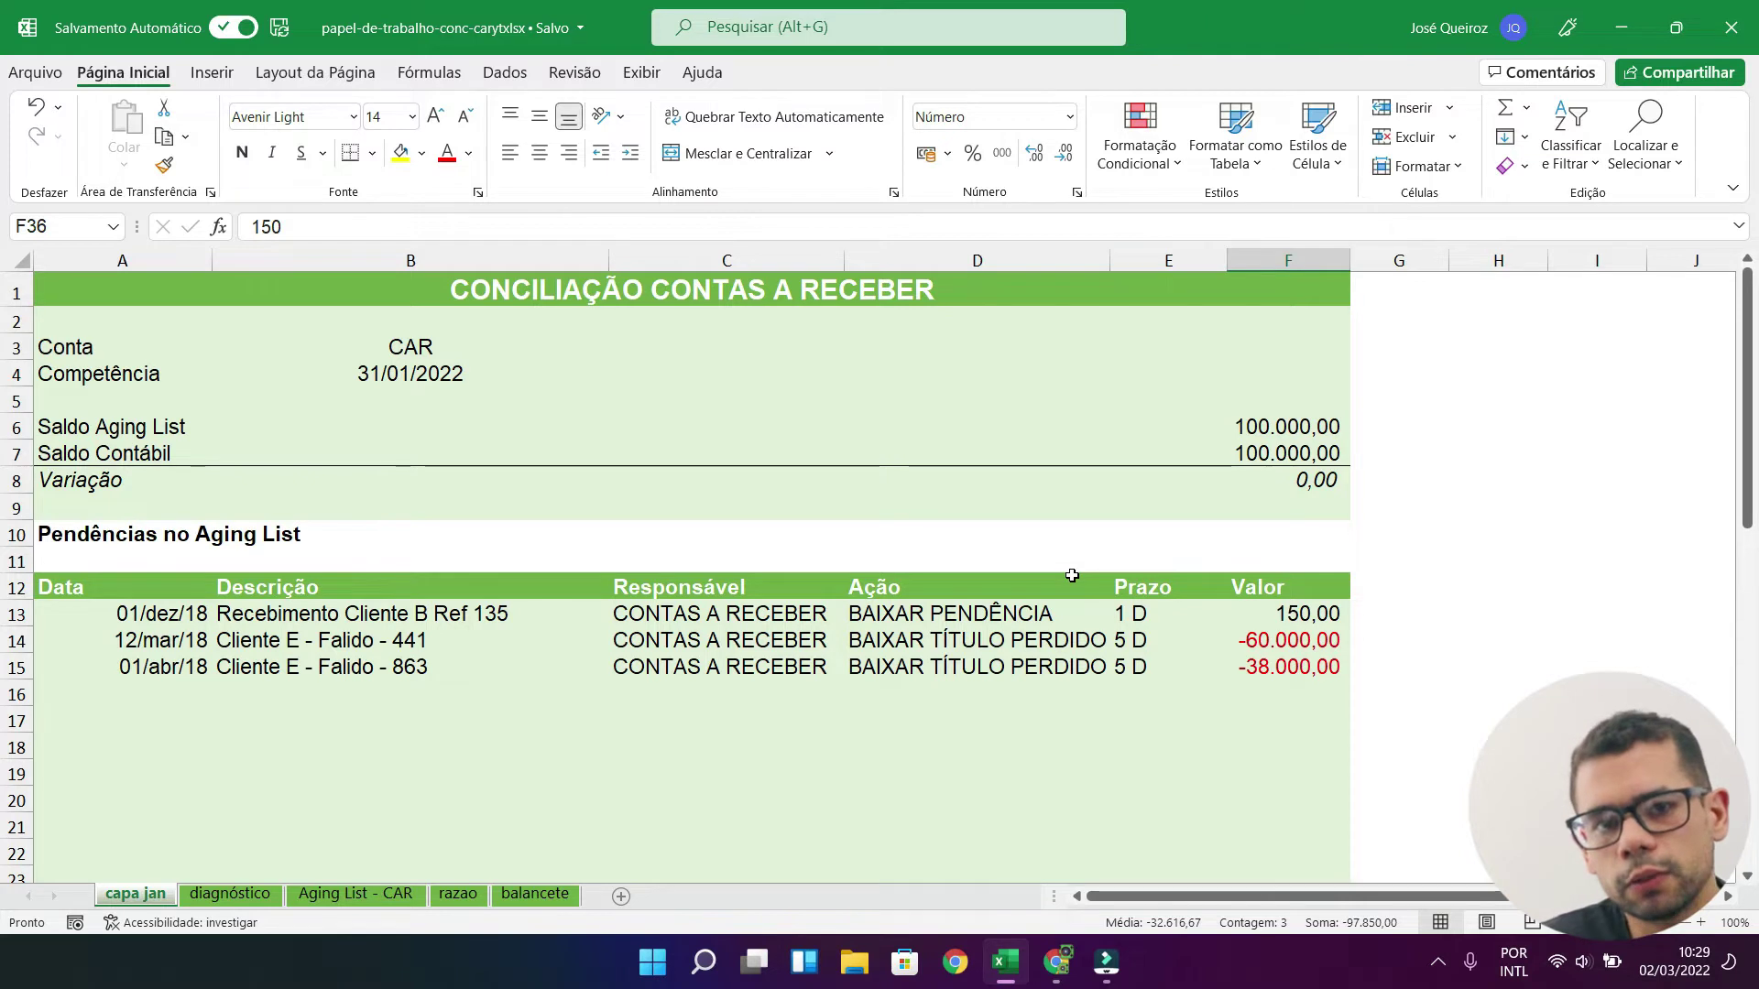
# Step: Review the Saldo Aging List and Saldo Contábil balances alongside the Cliente E and Cliente B pending values
pyautogui.click(91, 426)
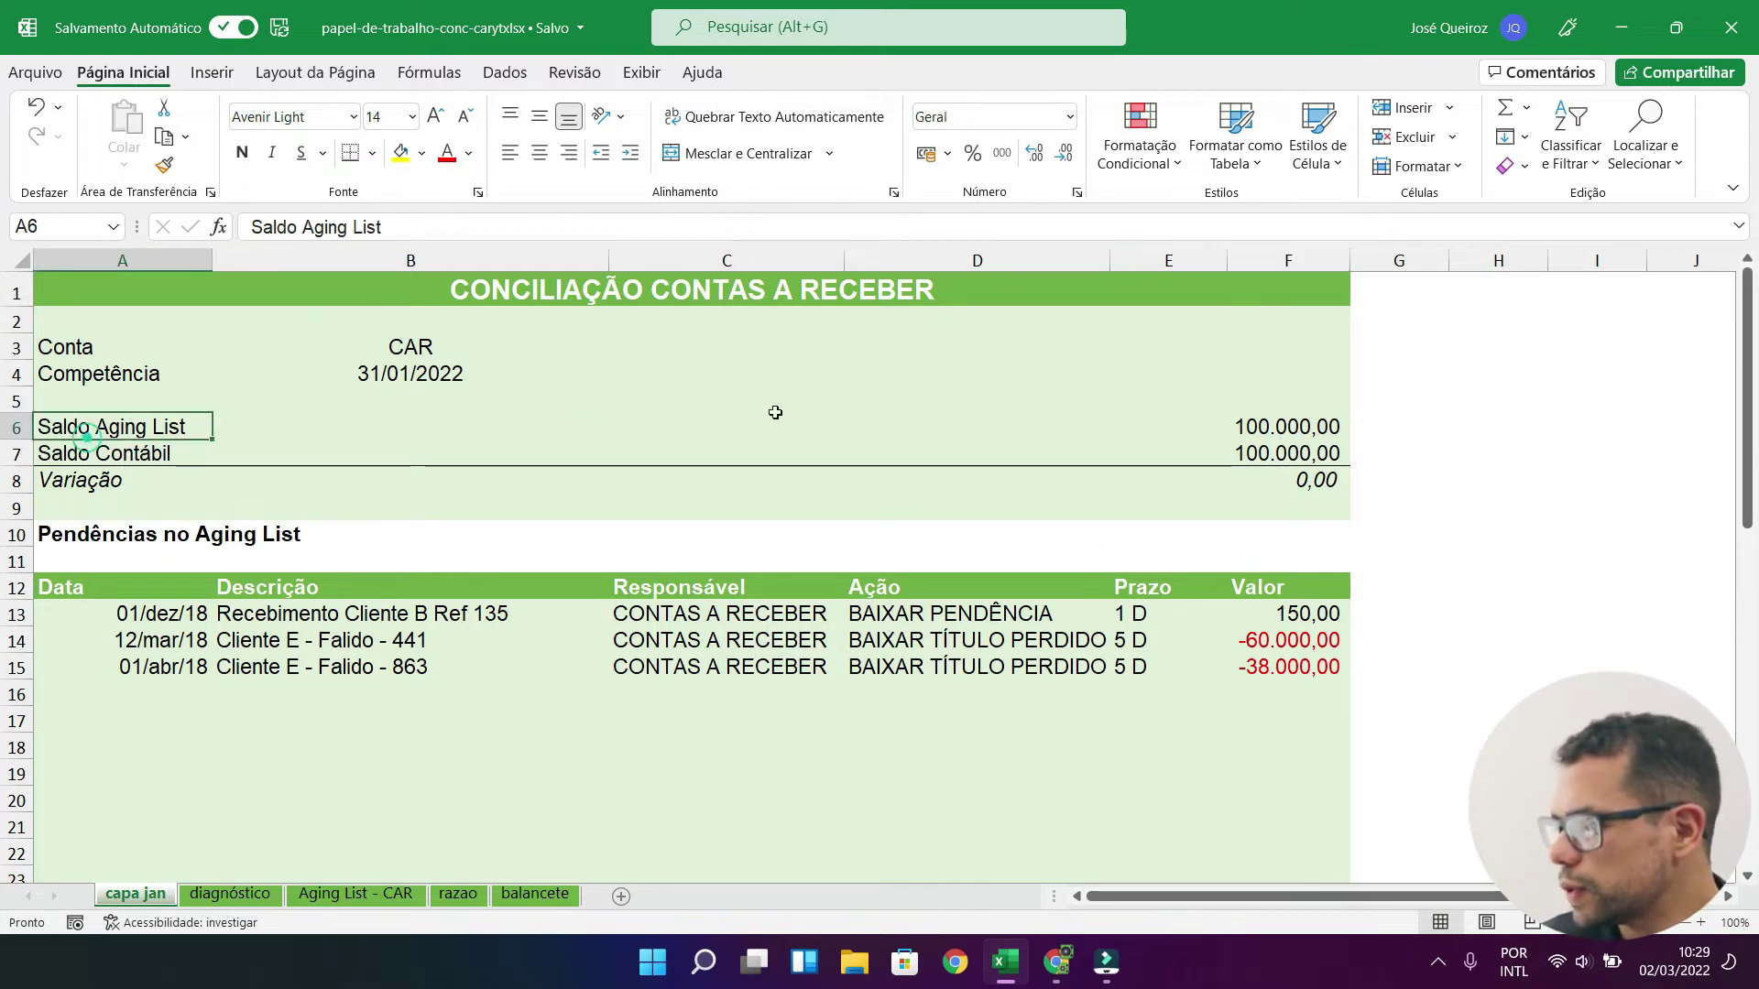
pyautogui.moveTo(1301, 426); pyautogui.dragTo(1297, 453)
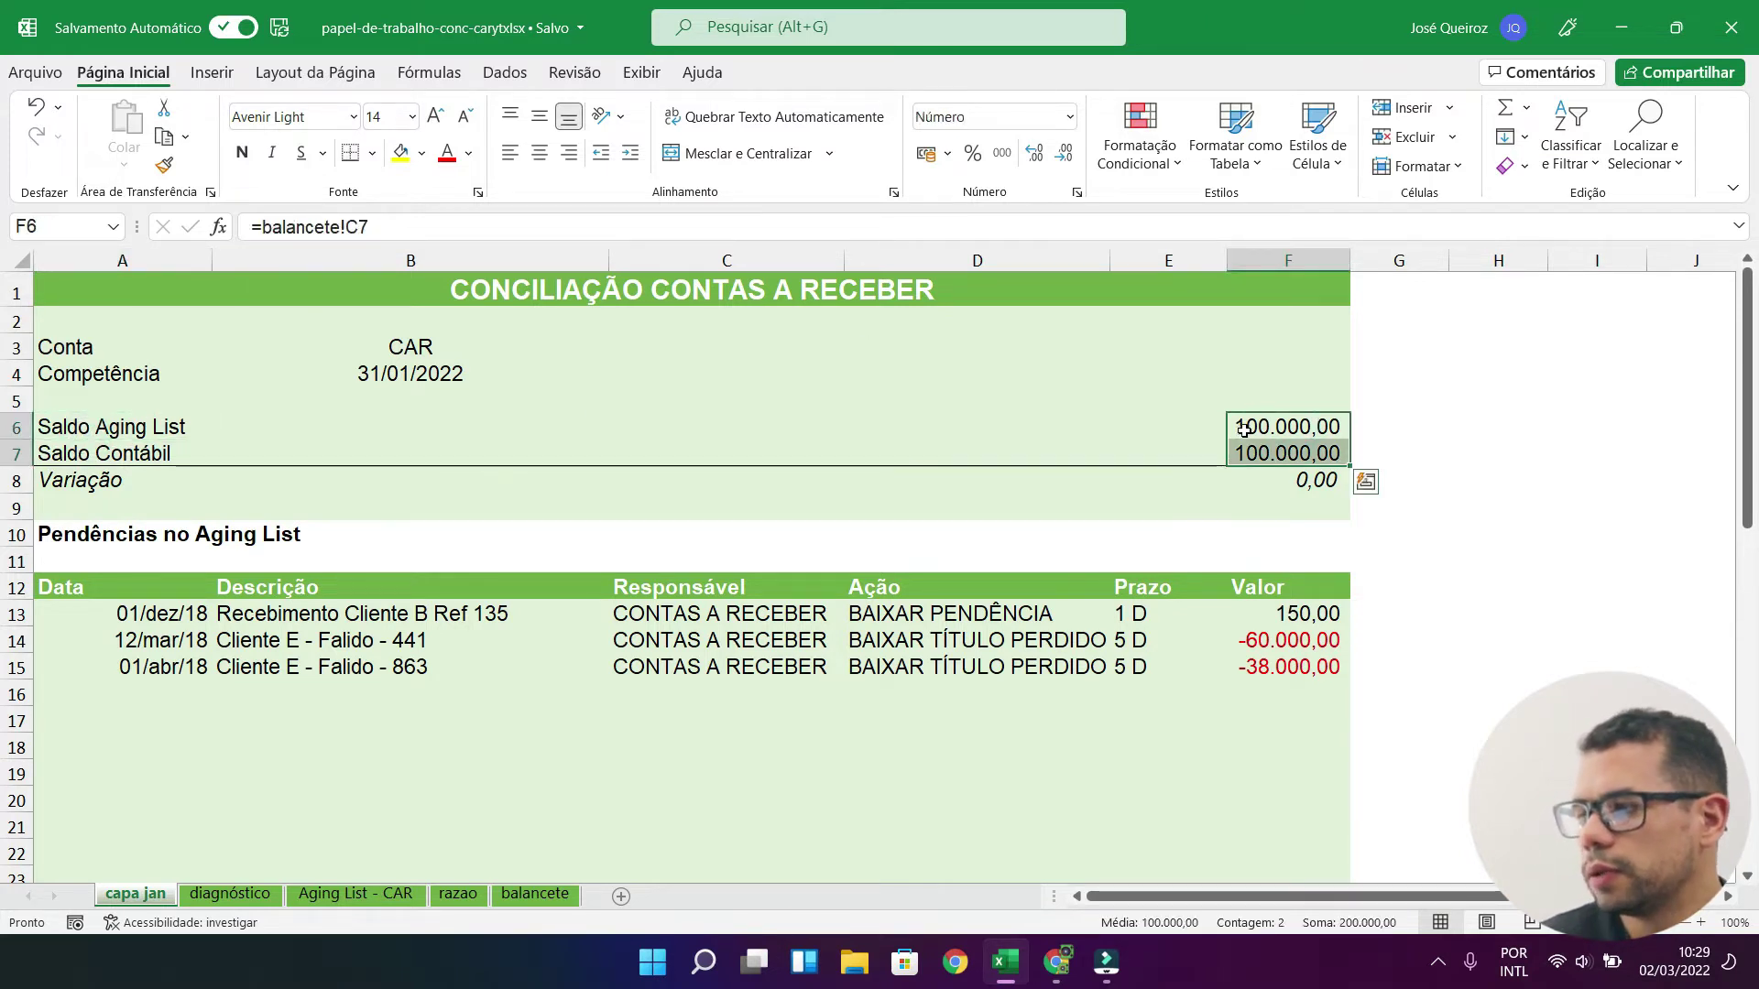
pyautogui.click(69, 430)
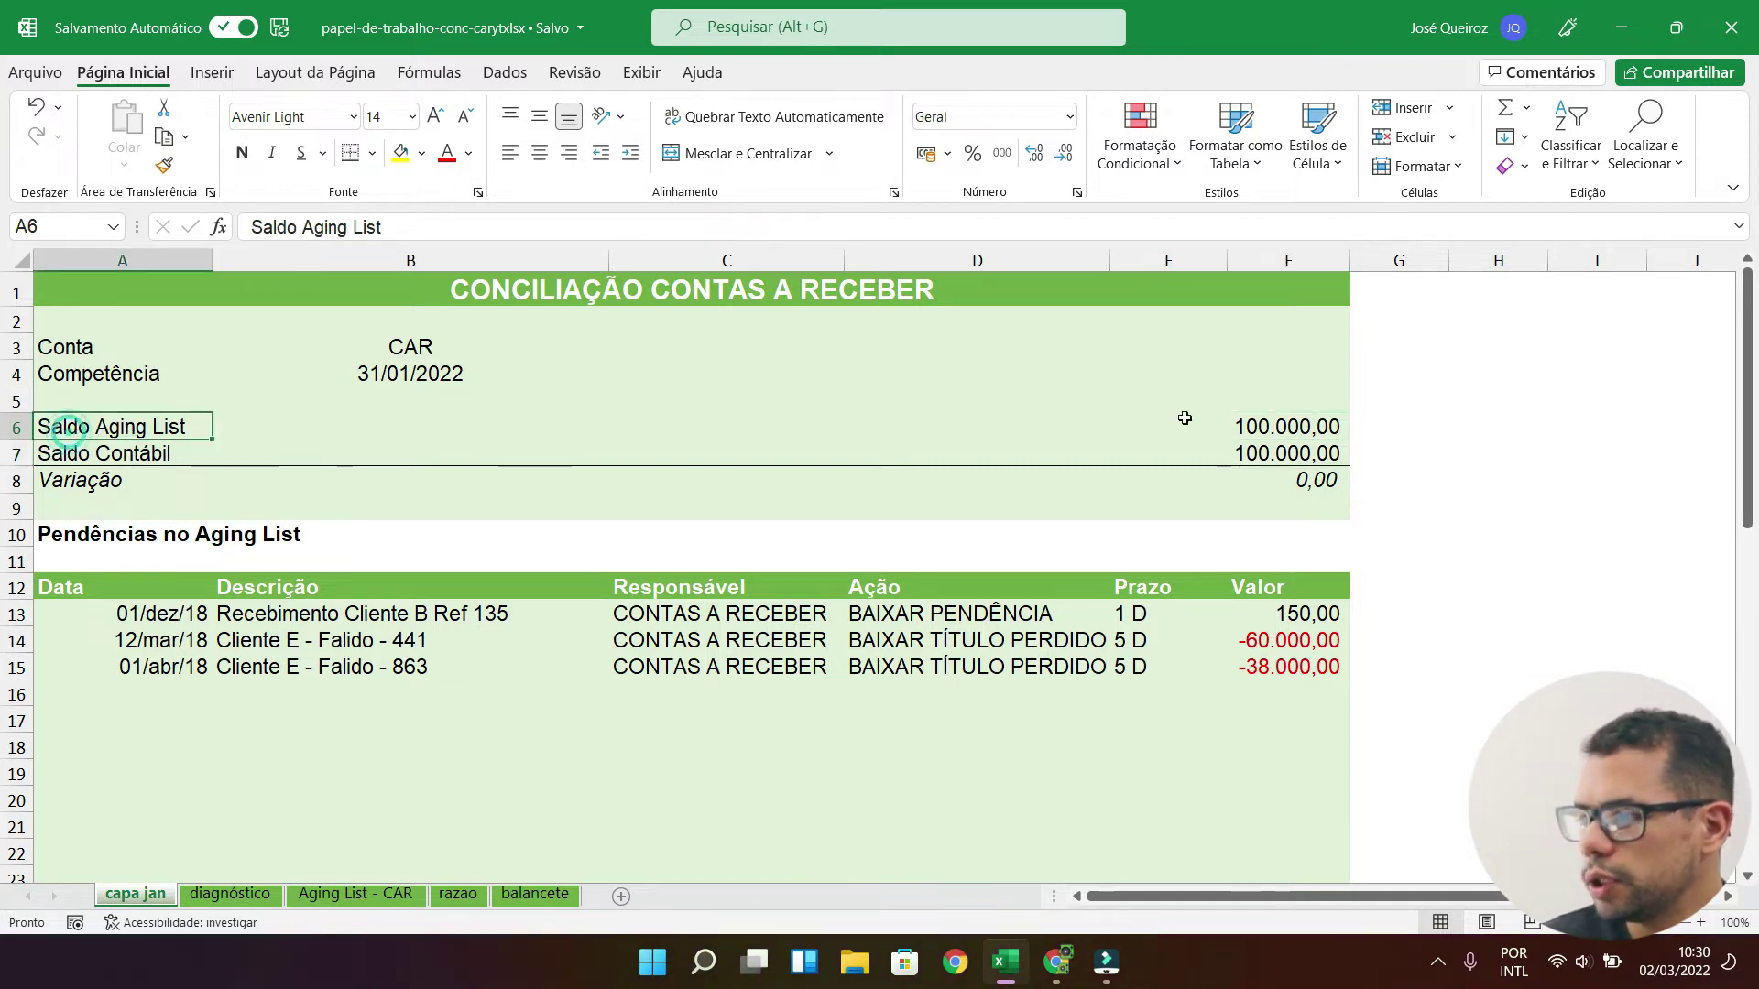
pyautogui.click(1234, 451)
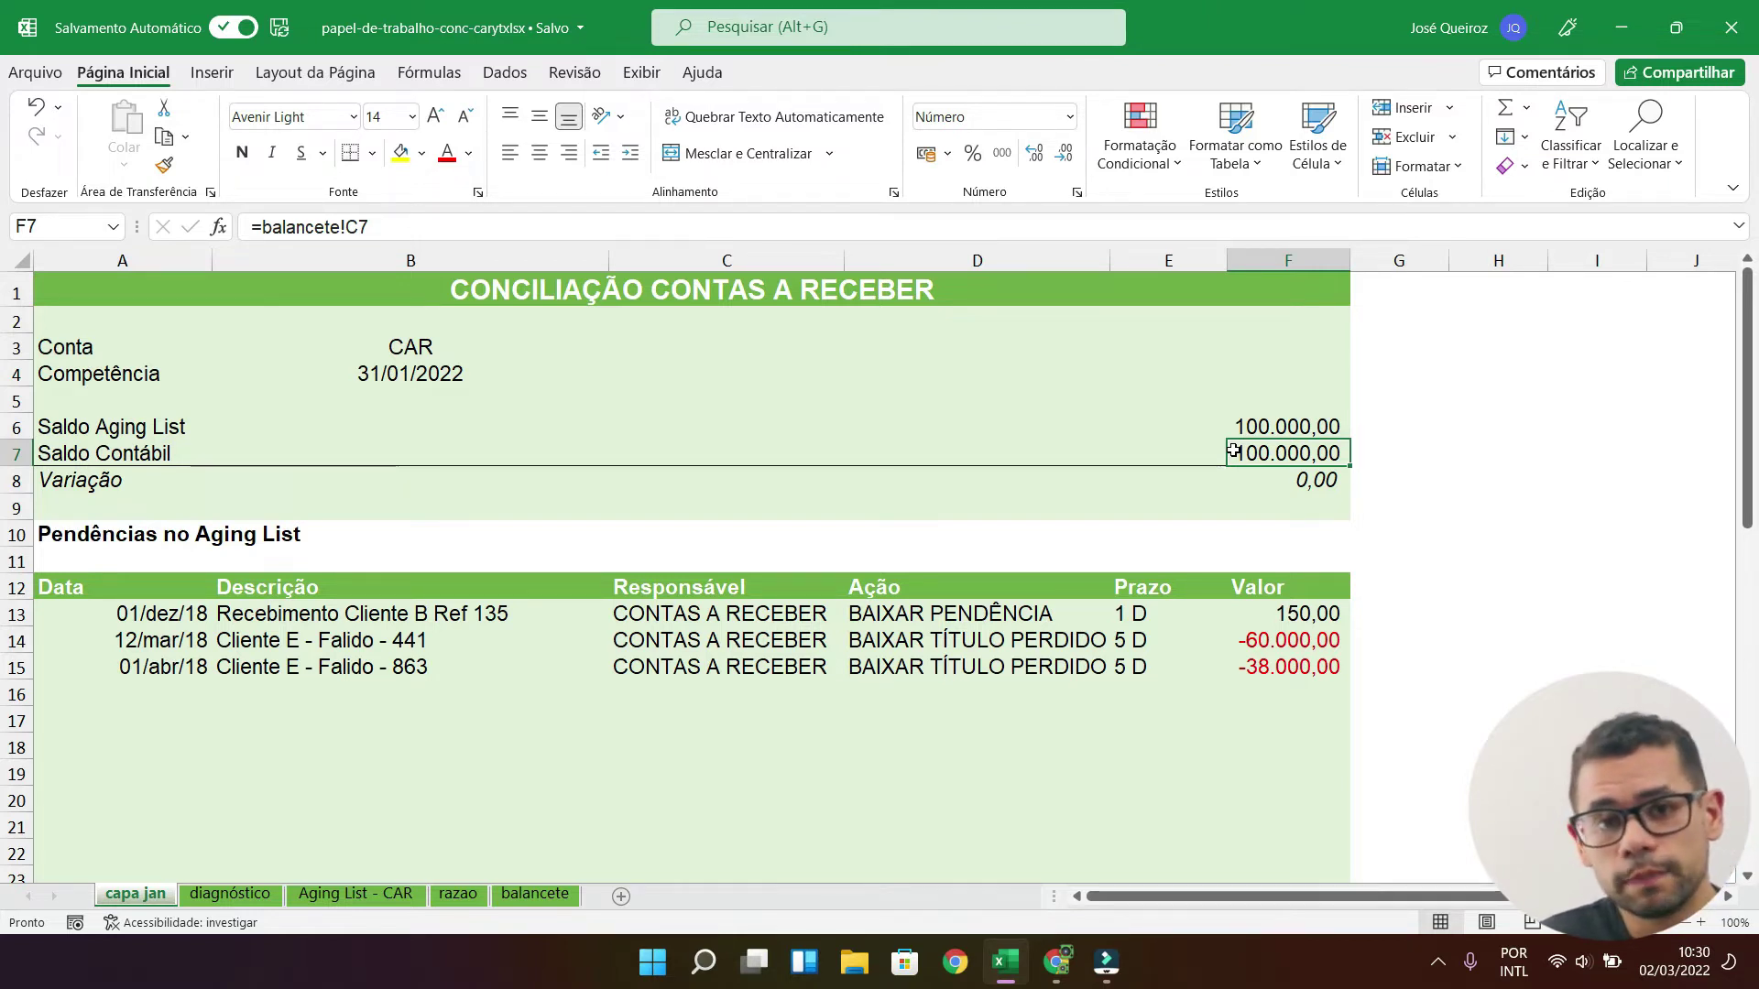
pyautogui.moveTo(1287, 640); pyautogui.dragTo(1299, 680)
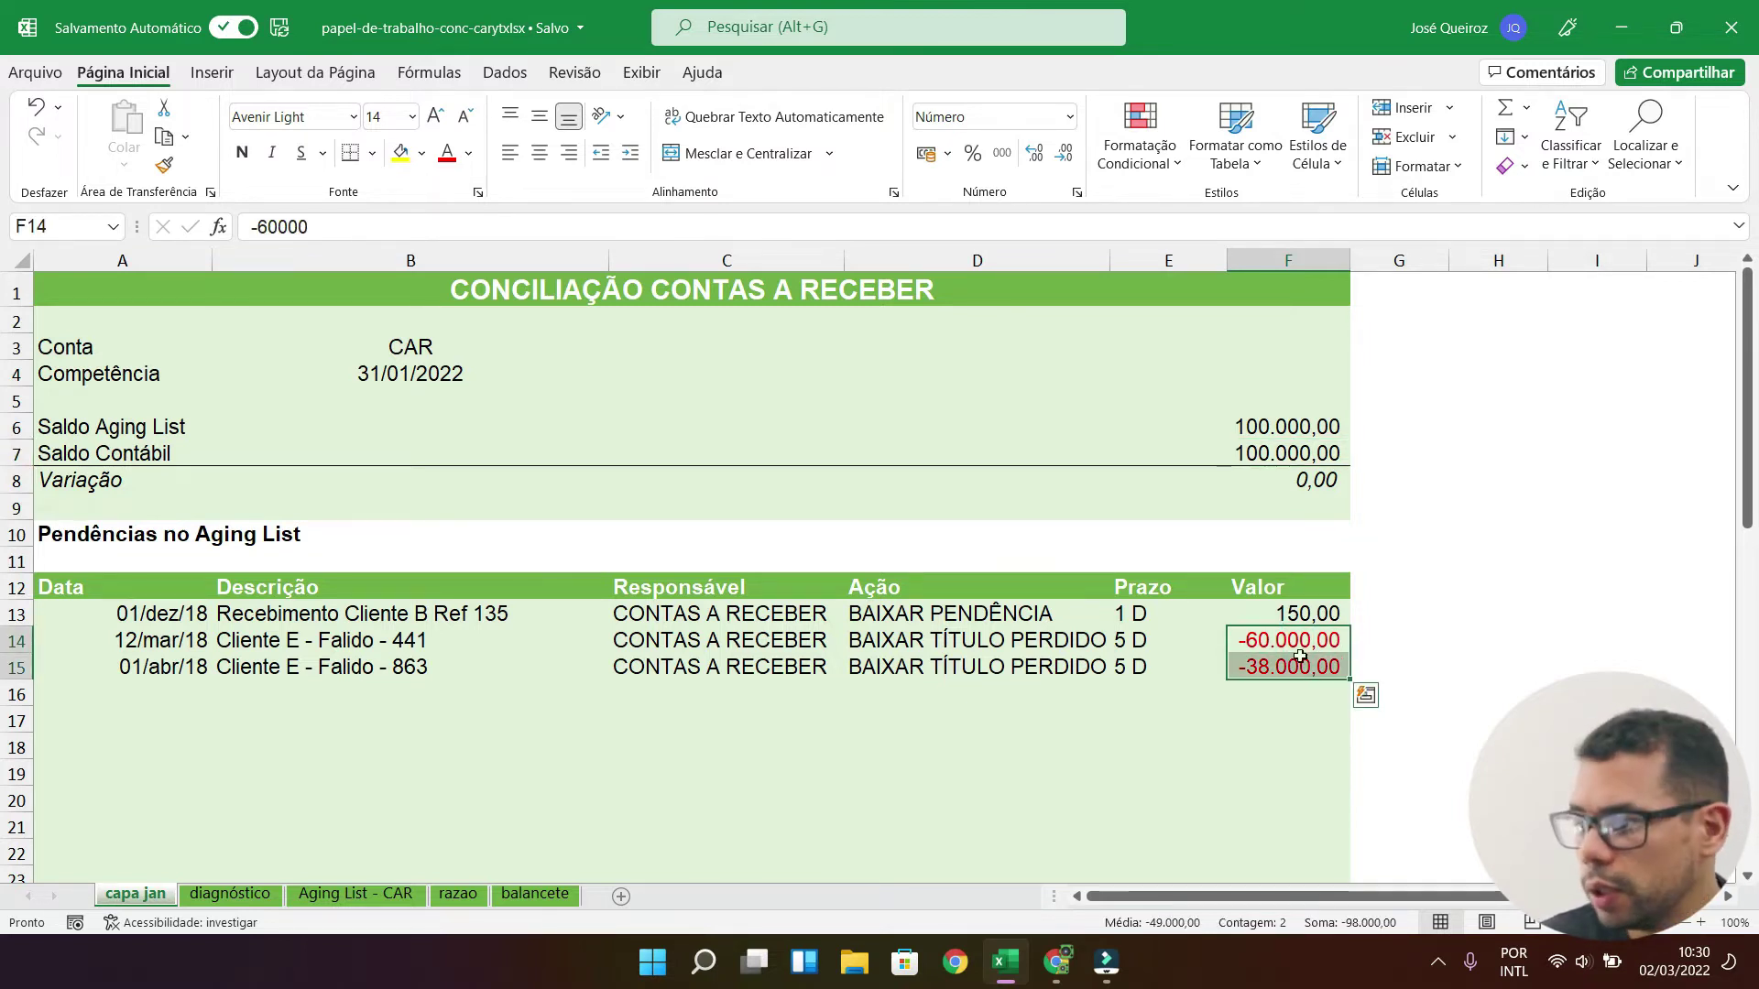
pyautogui.click(1311, 616)
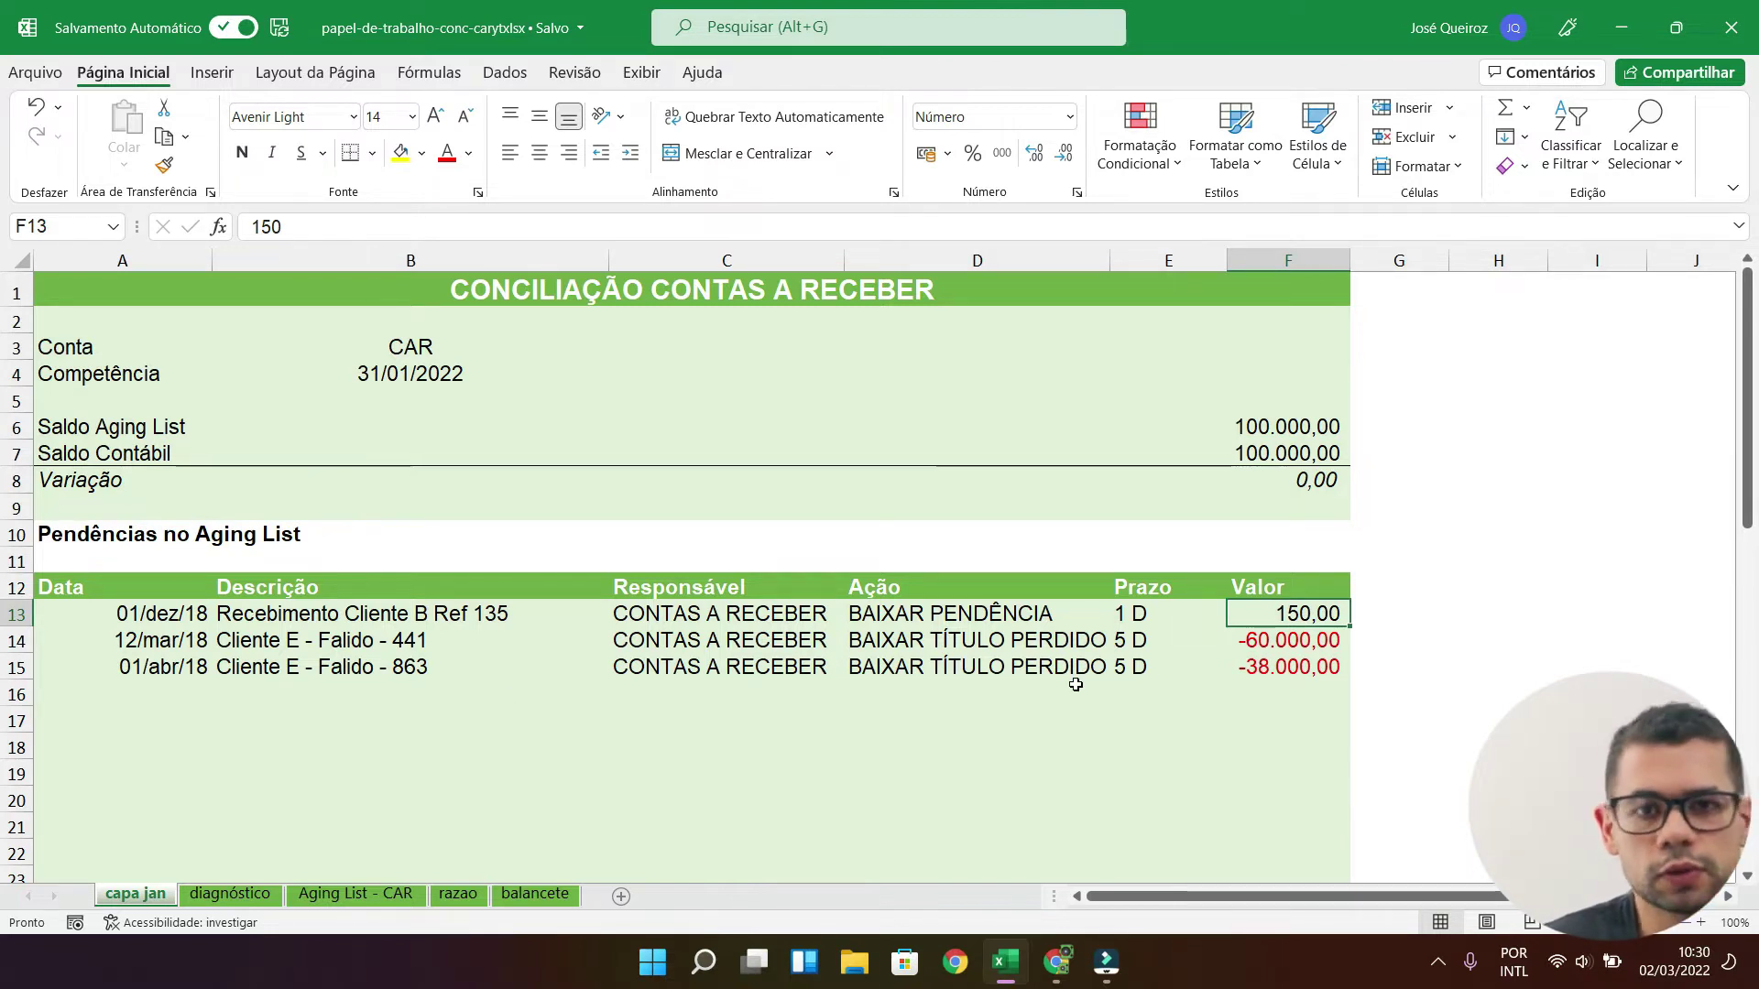
# Step: Select the Aging List pending values in F13:F15 and the matching Razão Contábil values in F36:F38 to compare their sums
pyautogui.scroll(-2, 1249, 767)
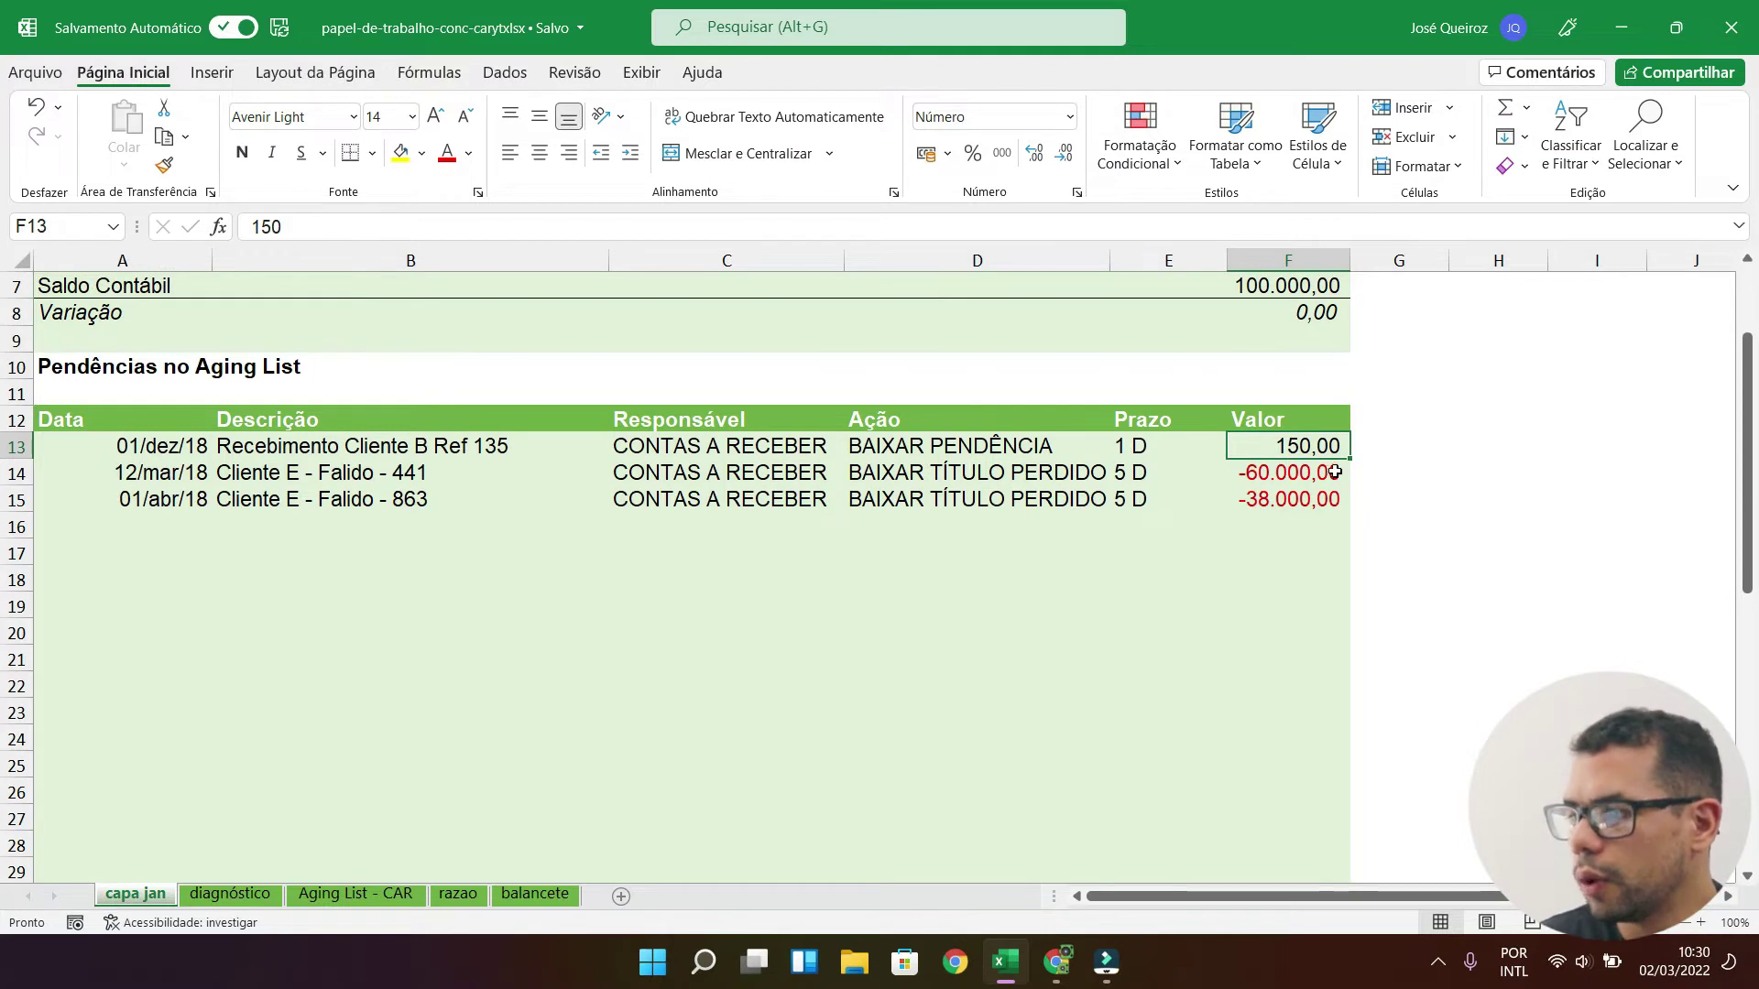
pyautogui.moveTo(1302, 447); pyautogui.dragTo(1301, 500)
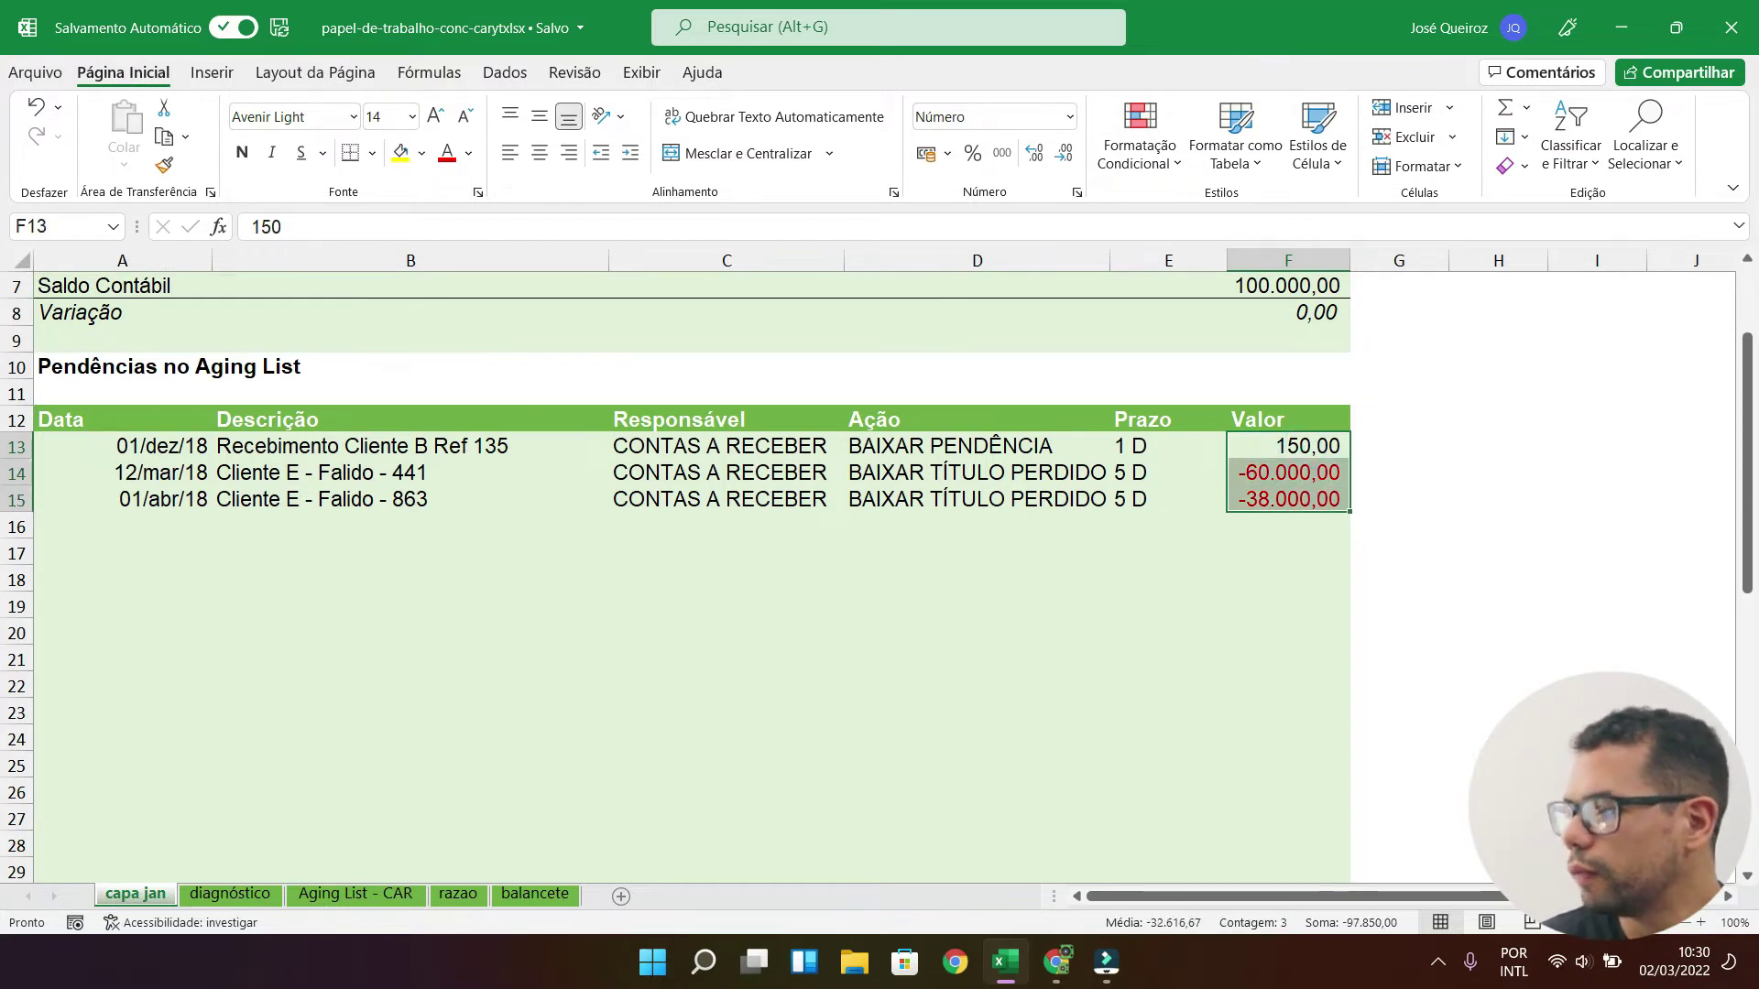
pyautogui.scroll(2, 1073, 511)
pyautogui.scroll(-5, 1119, 616)
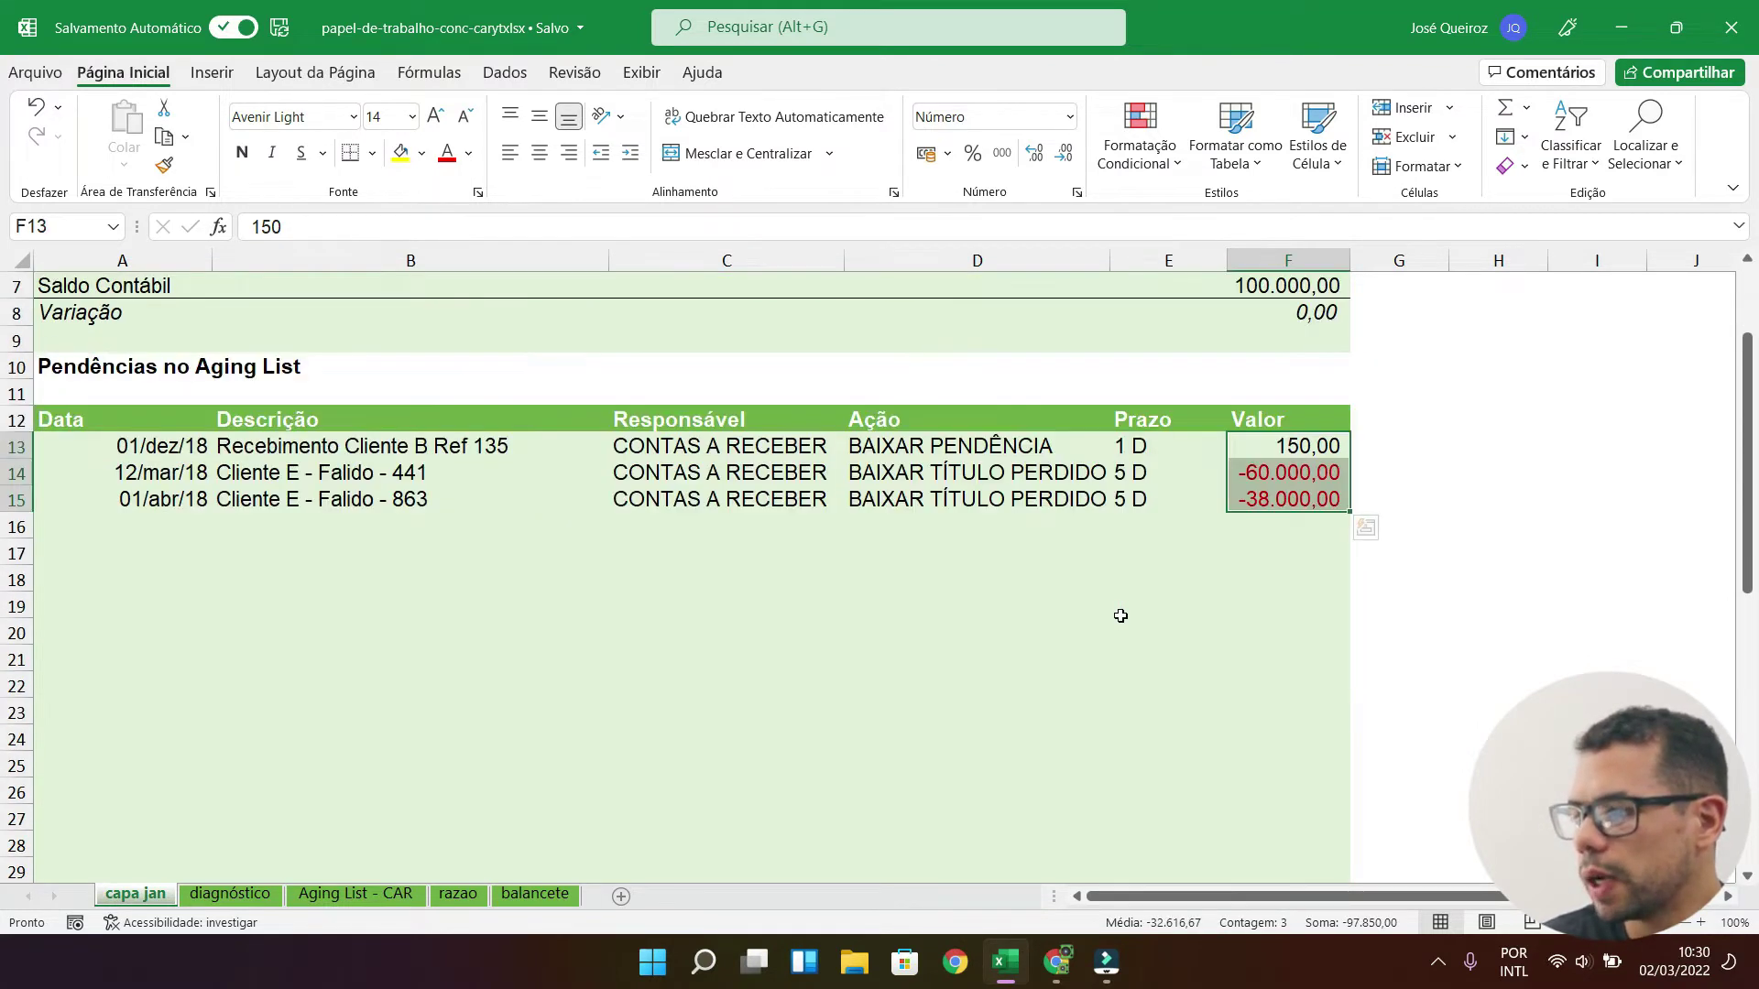
pyautogui.scroll(-3, 1120, 616)
pyautogui.moveTo(1292, 585); pyautogui.dragTo(1288, 637)
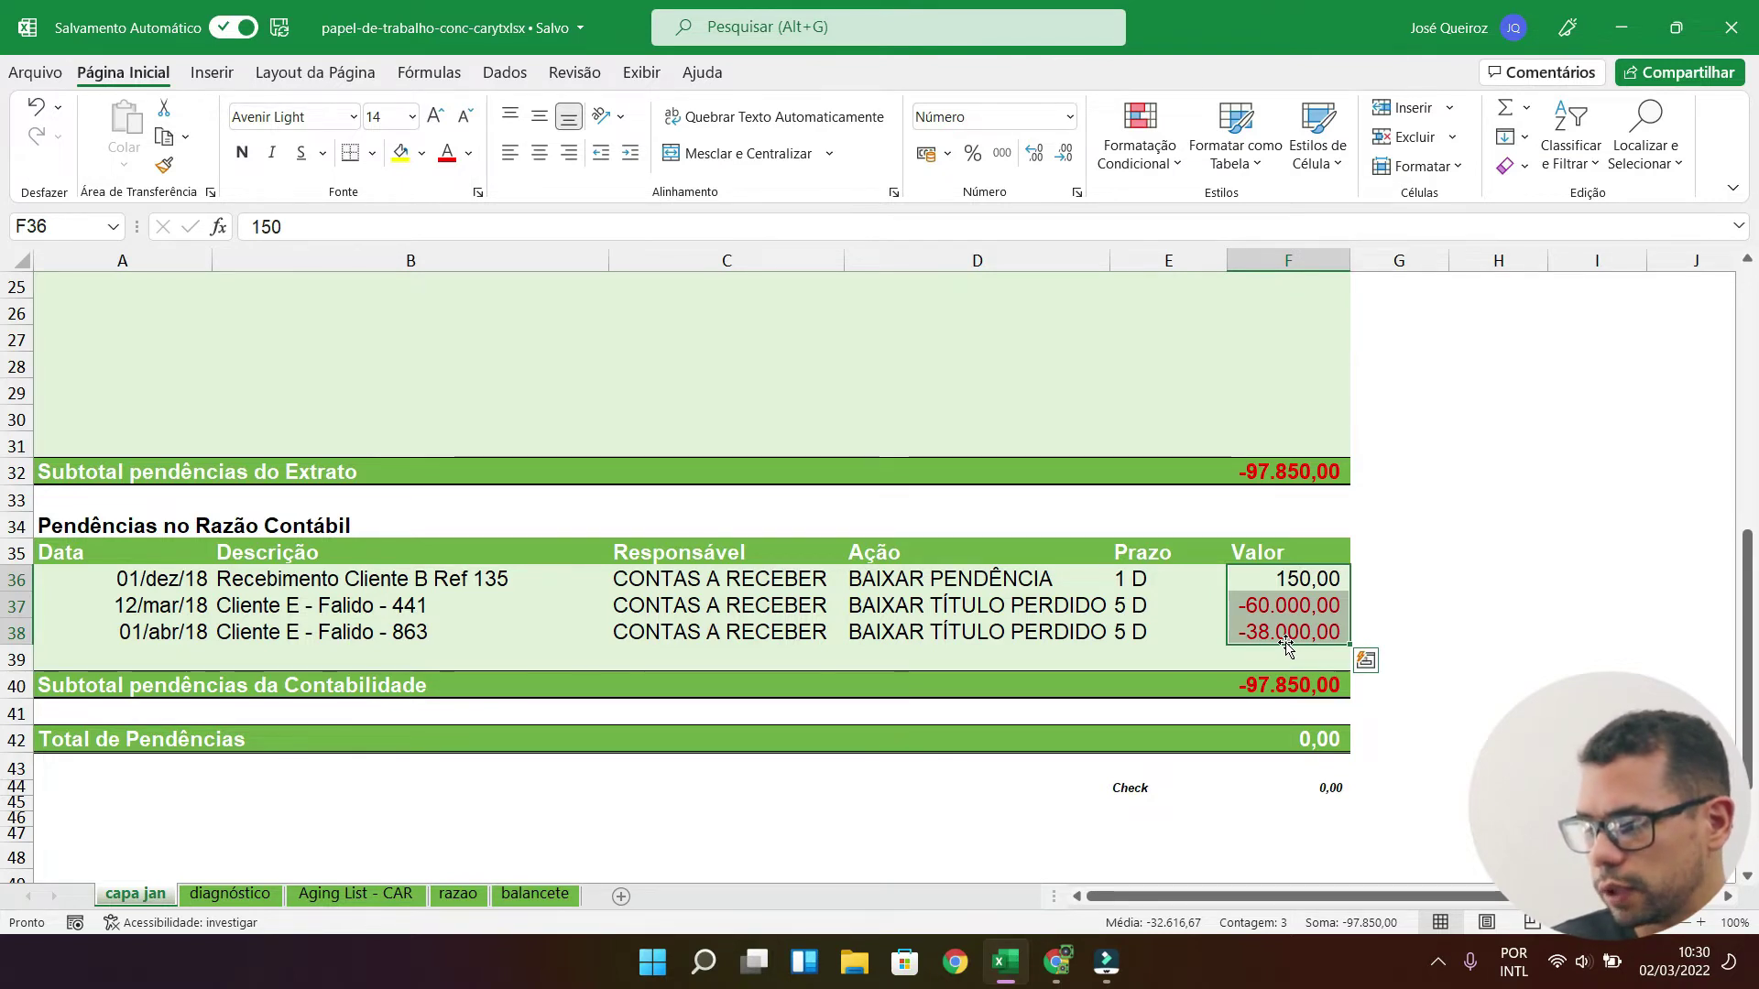
# Step: Recheck the pending values in F13:F15 of the cover sheet and switch to the Aging List - CAR sheet
pyautogui.scroll(8, 1286, 646)
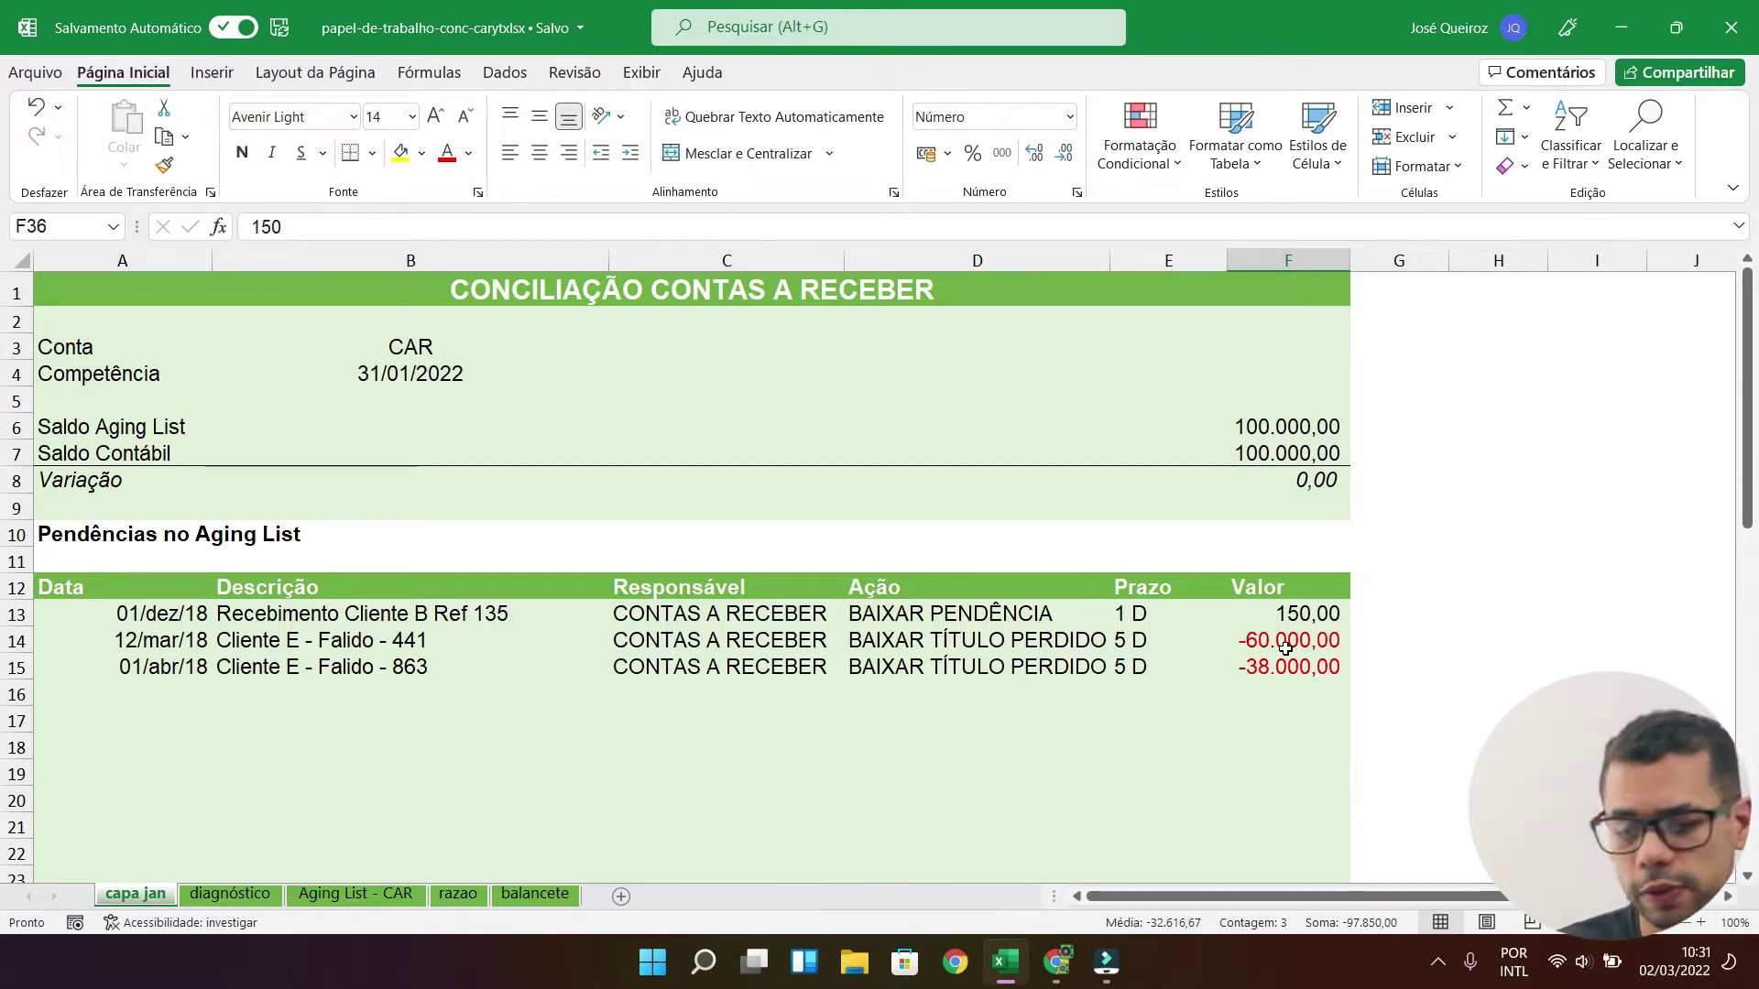
pyautogui.moveTo(1278, 613); pyautogui.dragTo(1288, 669)
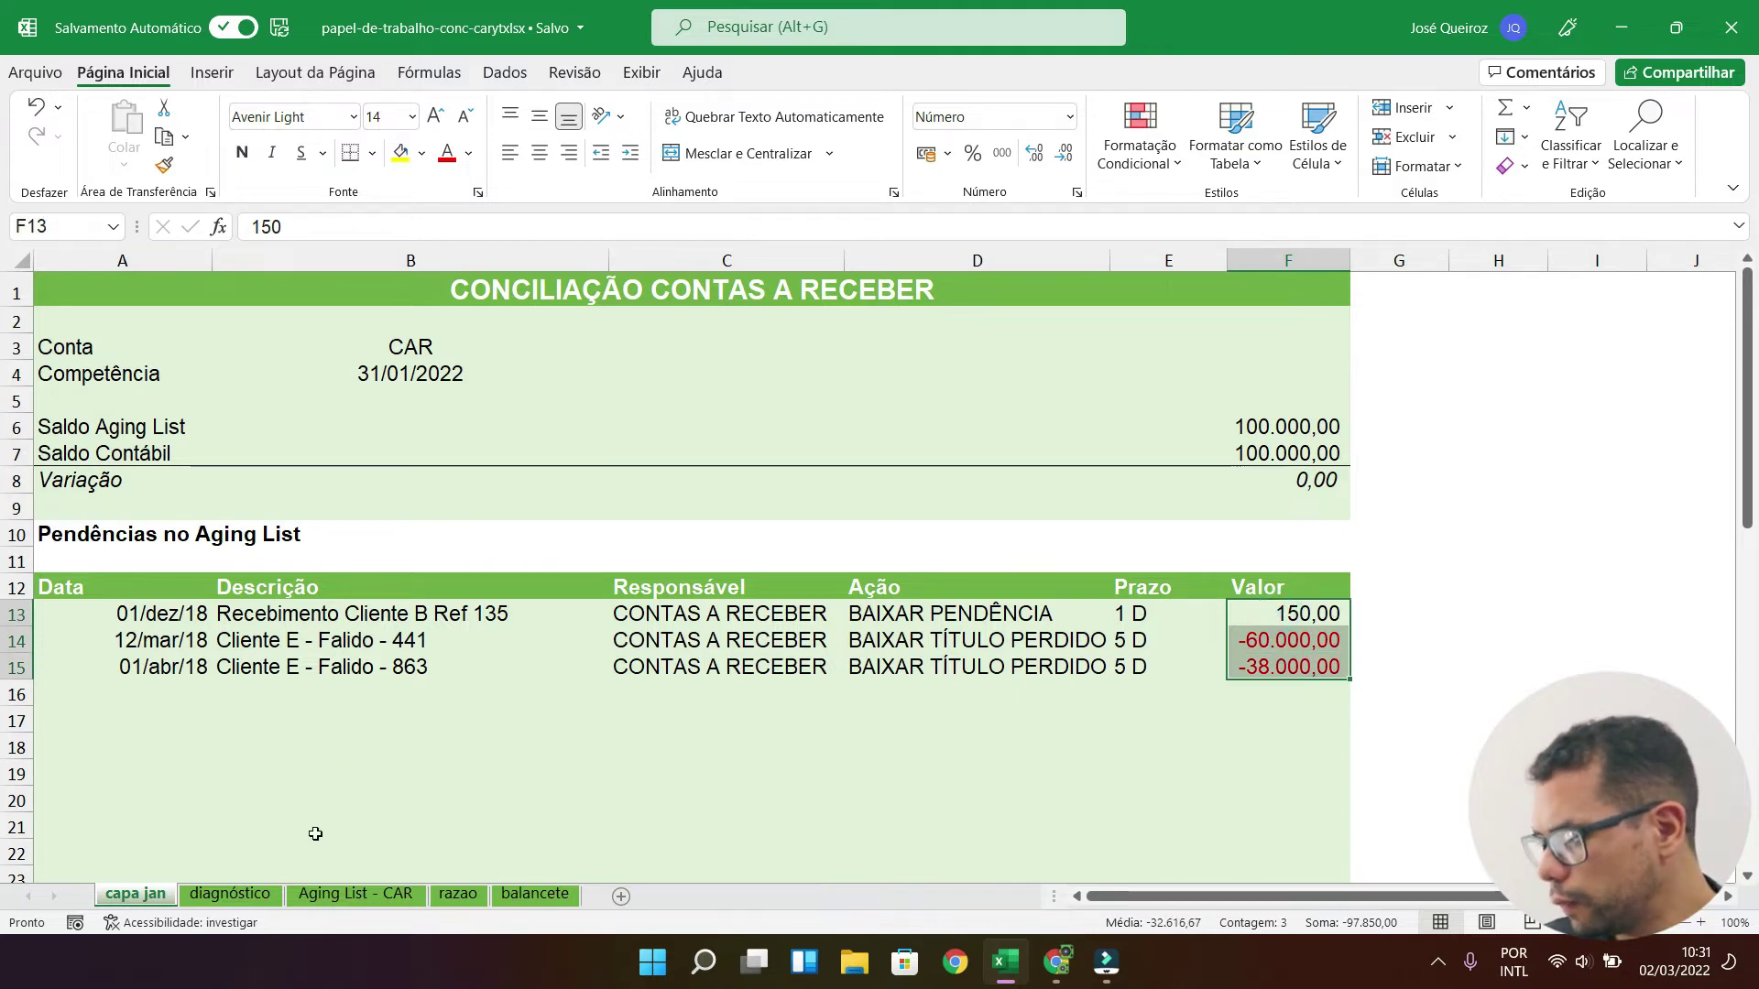
pyautogui.click(397, 895)
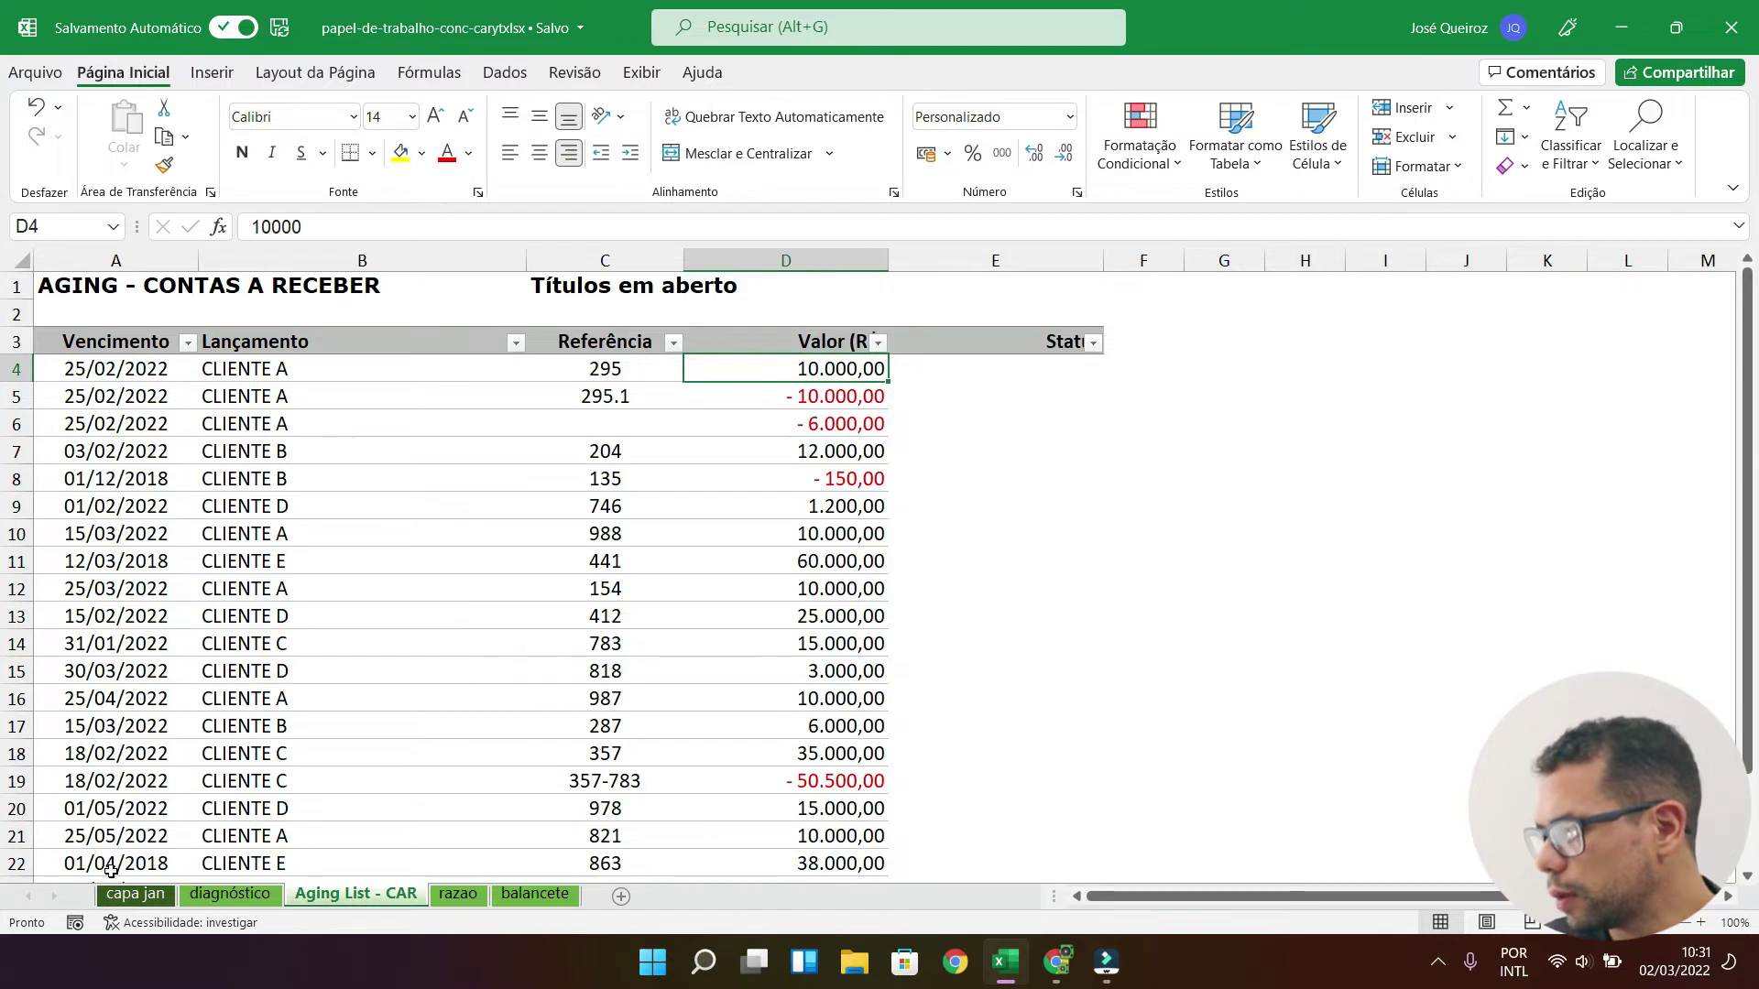
# Step: Check the description and value of the Recebimento Cliente B Ref 135 pending item on the capa jan sheet
pyautogui.click(138, 895)
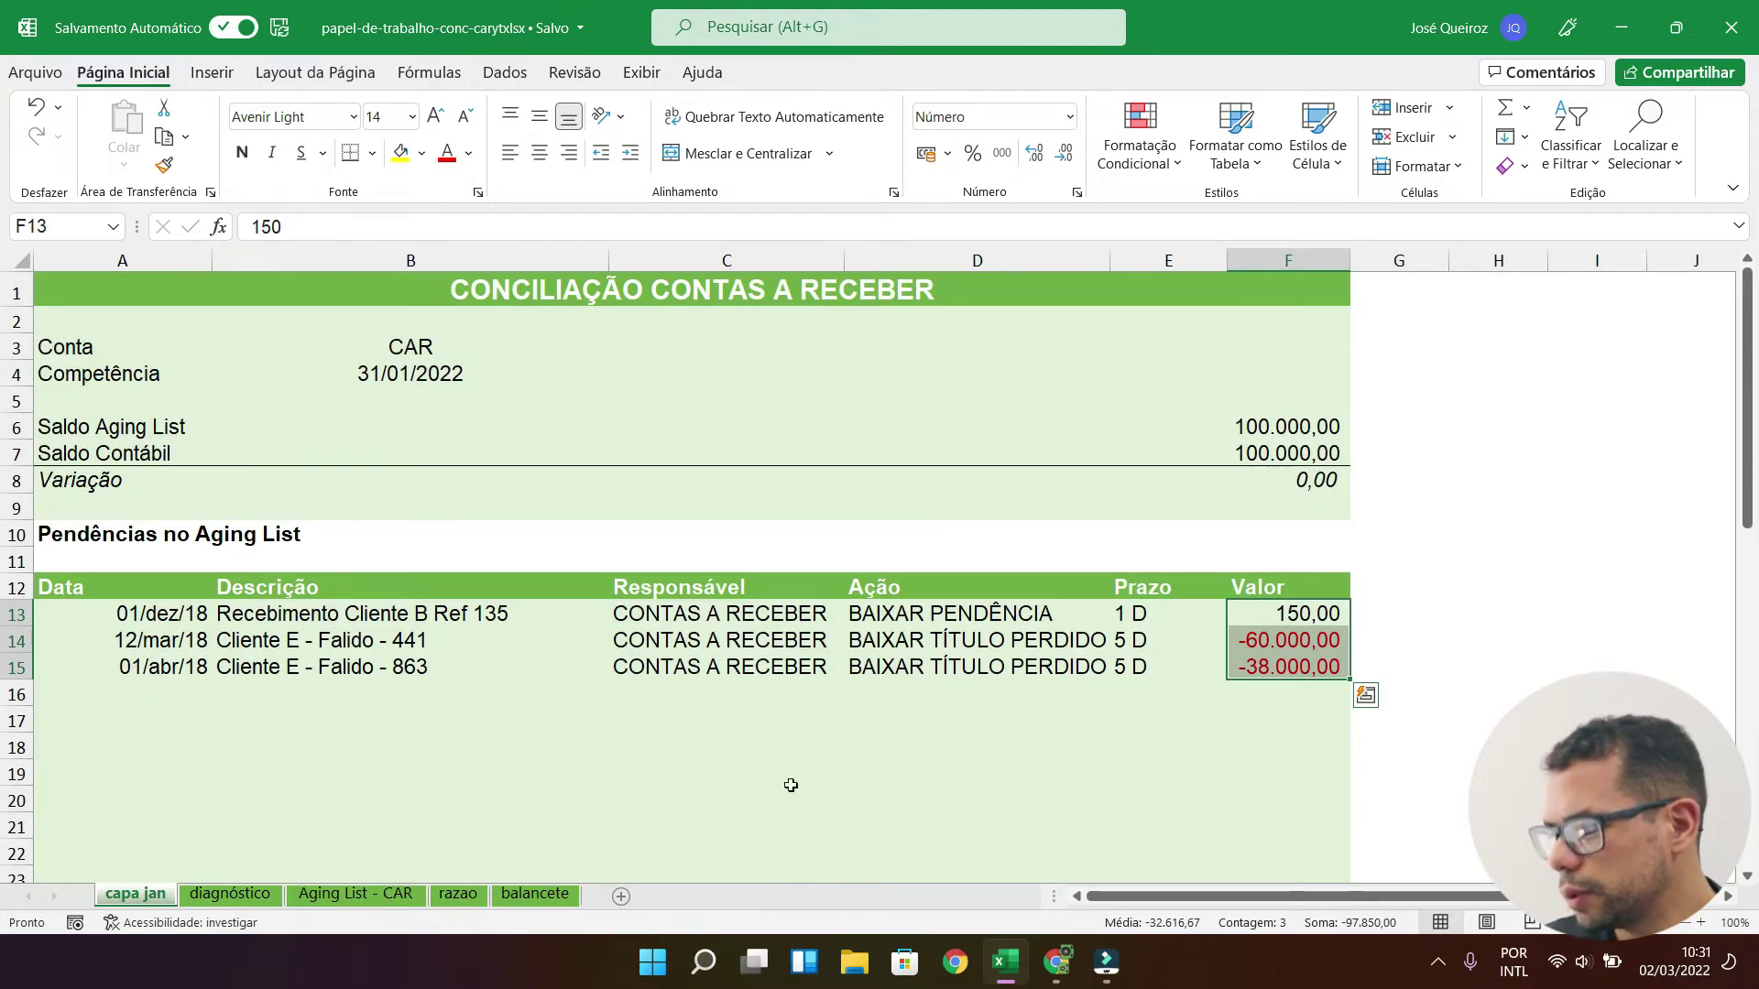
pyautogui.click(268, 615)
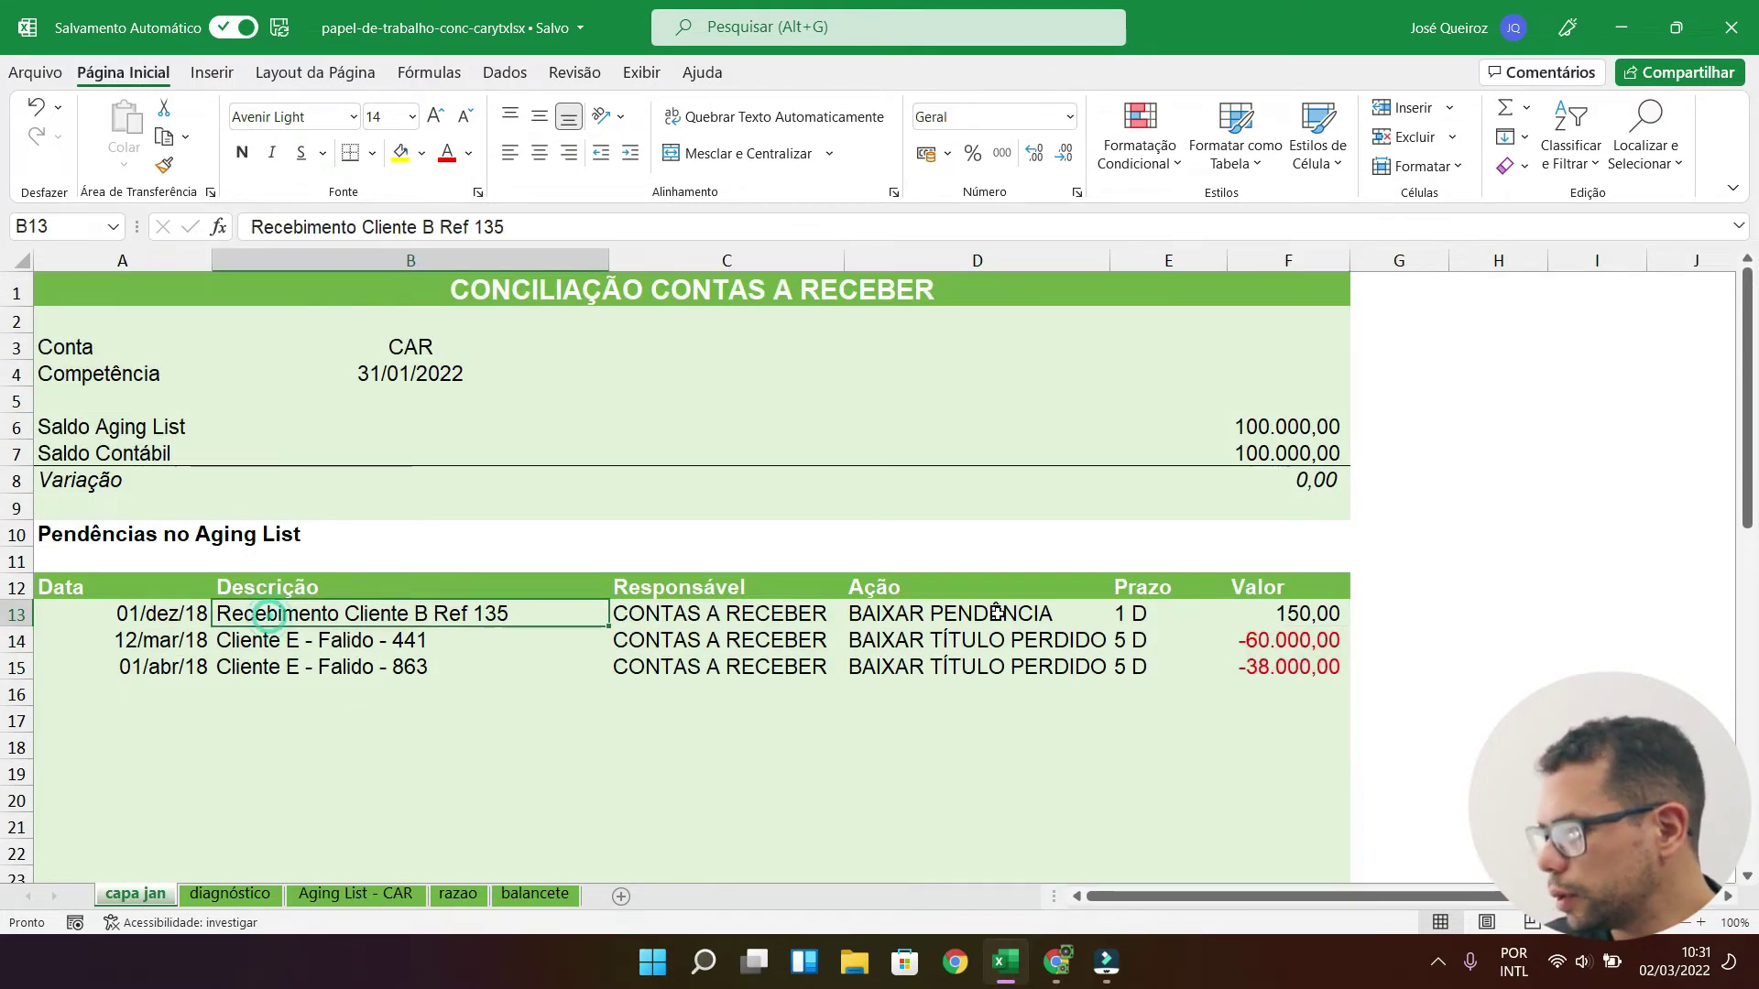
pyautogui.click(1261, 620)
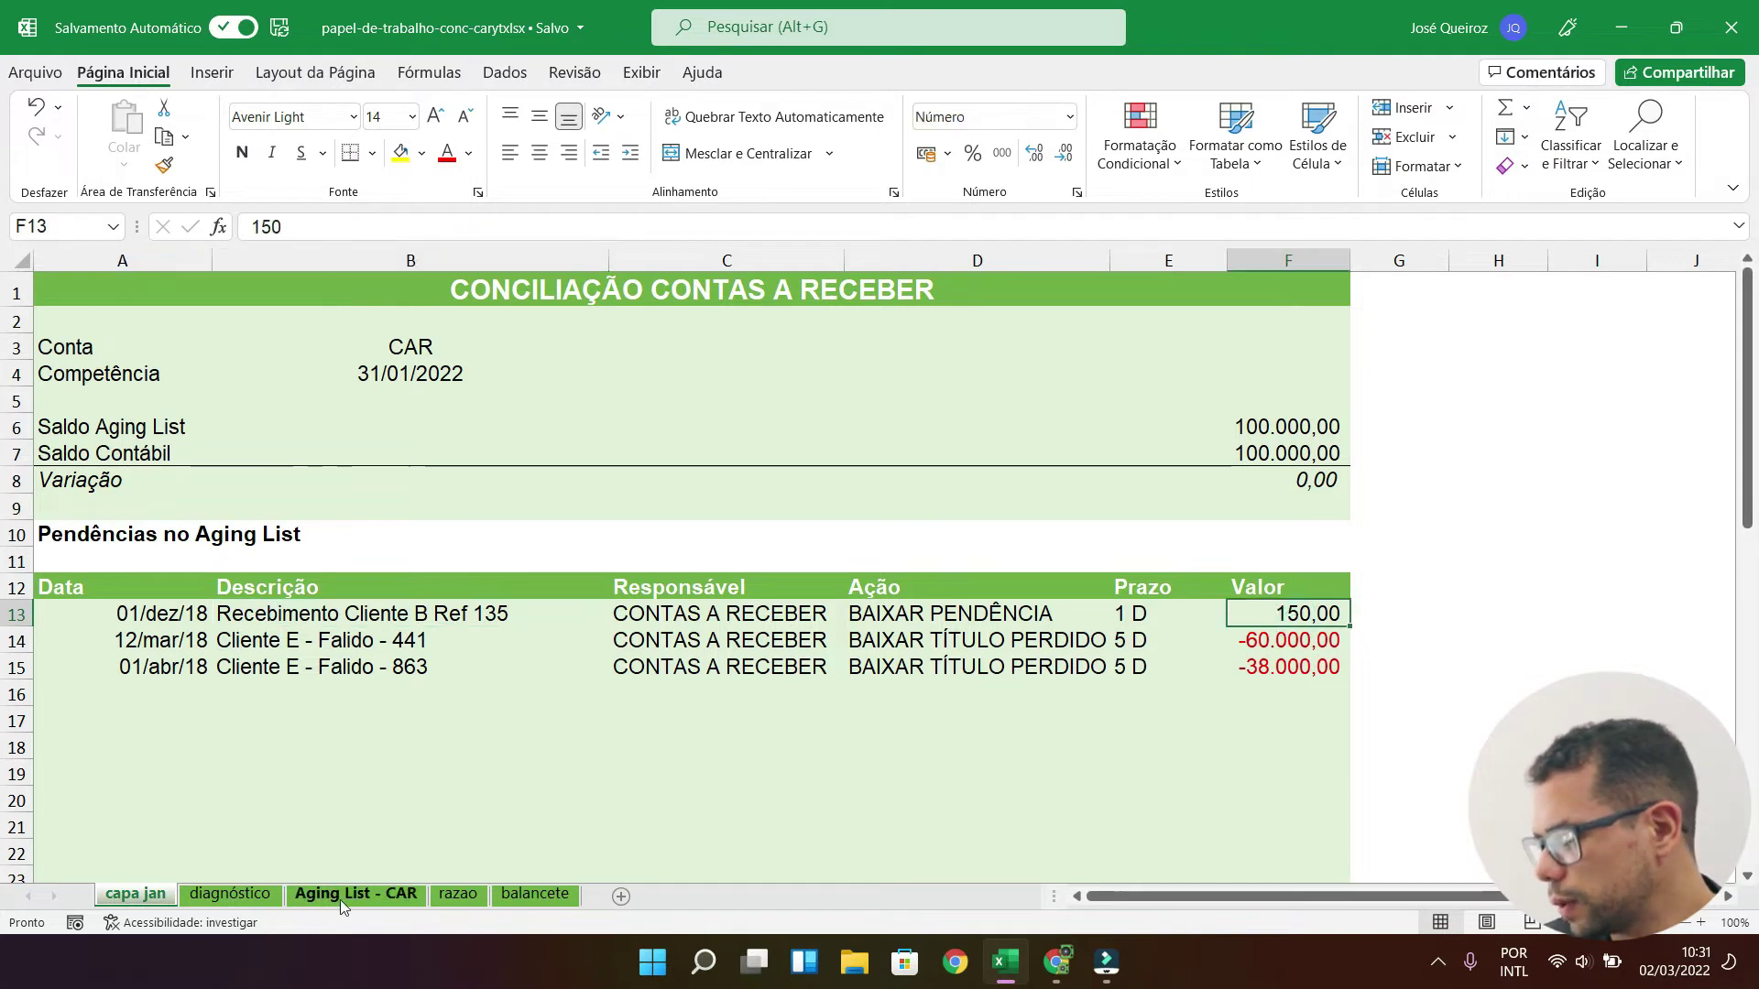
# Step: Filter the Valor column of the Aging List - CAR sheet to show only the -150,00 entry
pyautogui.click(353, 895)
pyautogui.click(875, 341)
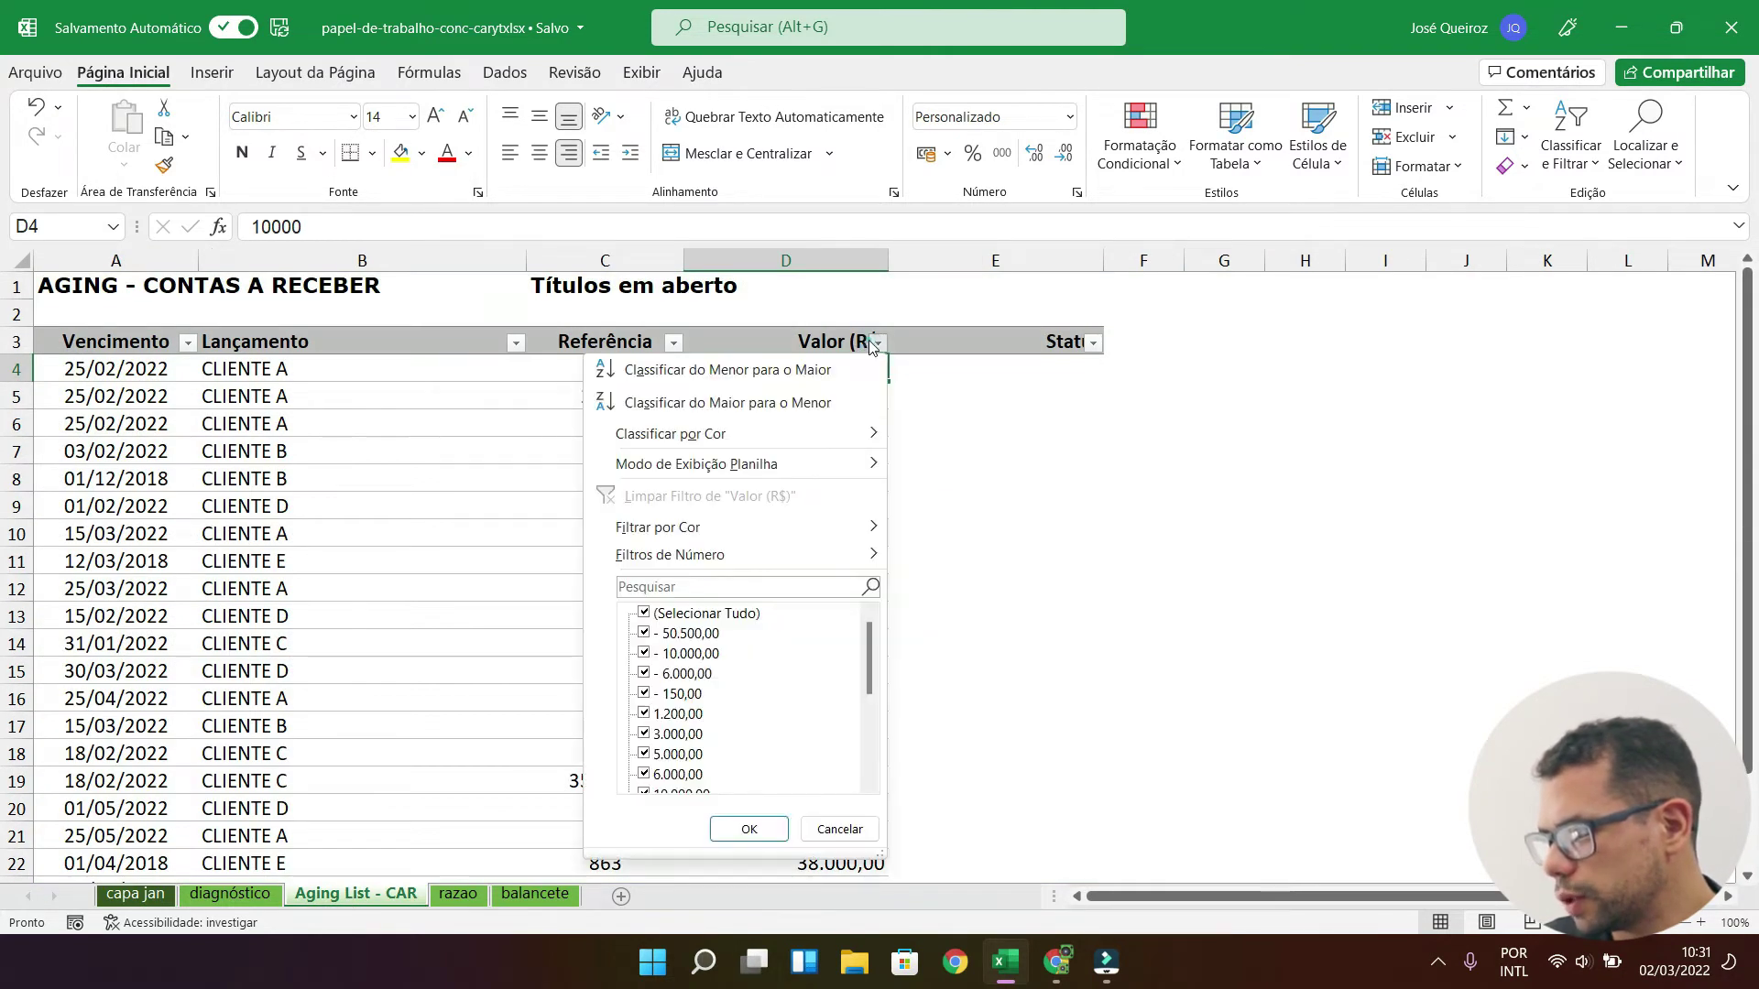
pyautogui.click(644, 612)
pyautogui.click(643, 694)
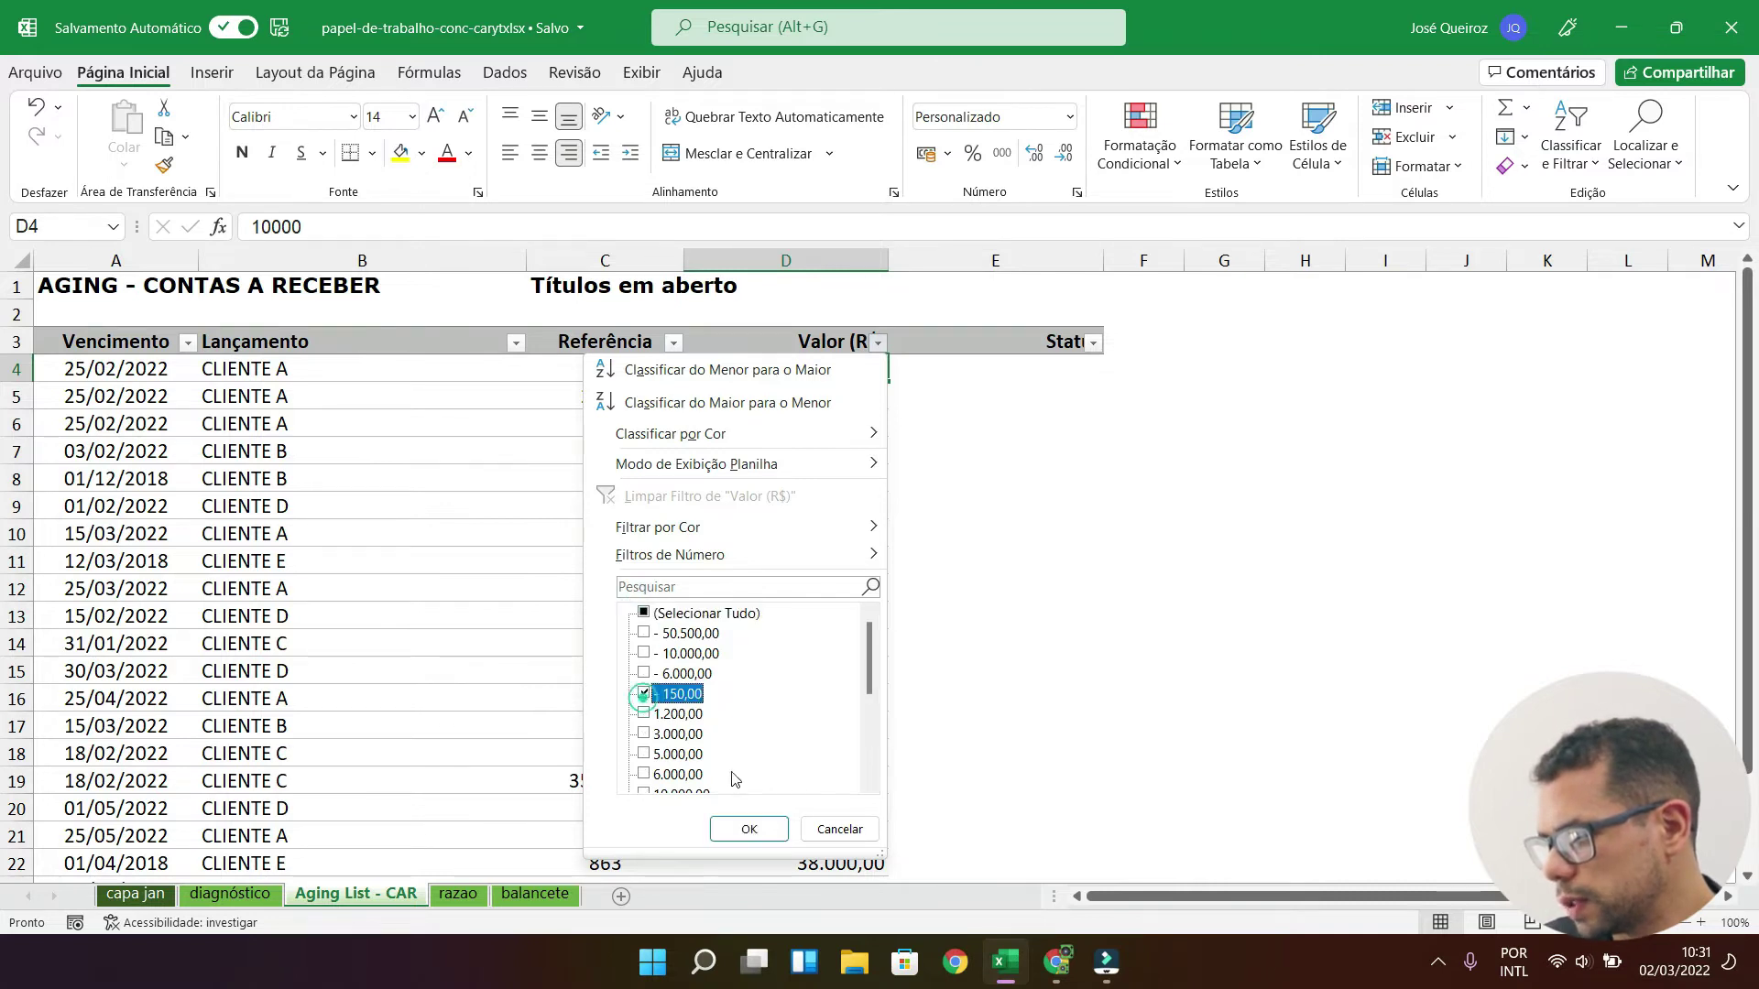
pyautogui.click(748, 828)
# Step: Enter "pendencia janeiro" as the Status of the filtered CLIENTE B row with reference 135
pyautogui.click(247, 369)
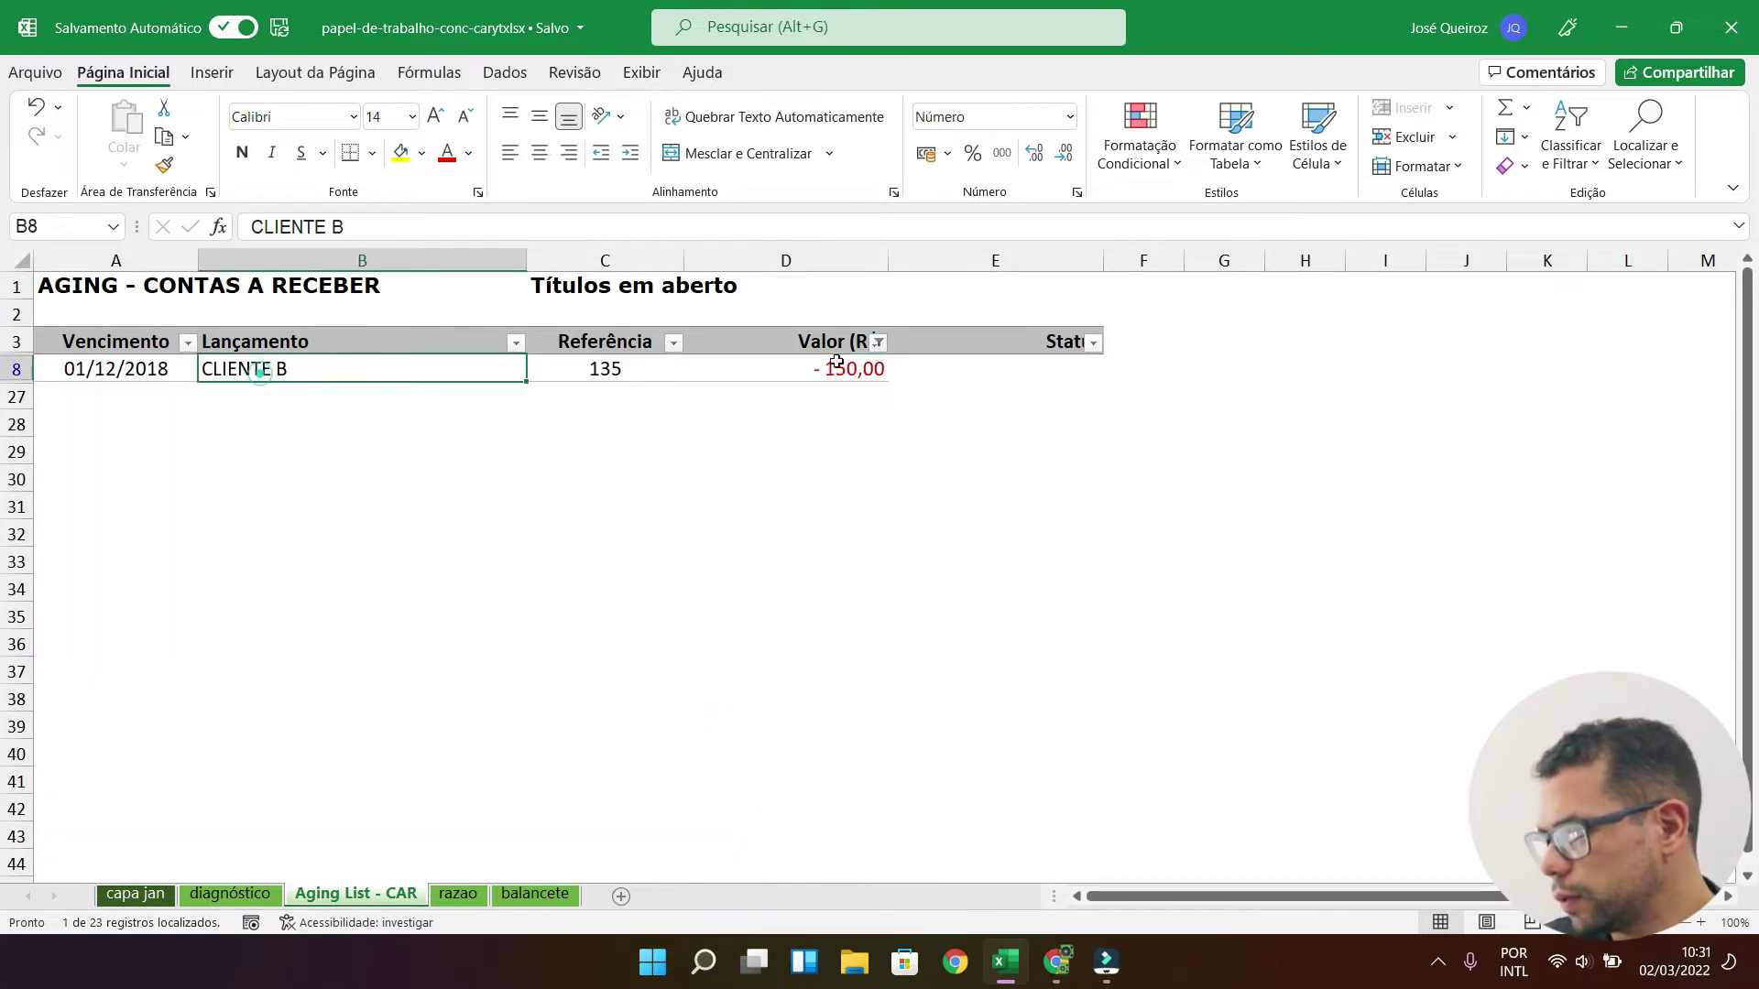
pyautogui.click(1035, 366)
pyautogui.write('pendencia')
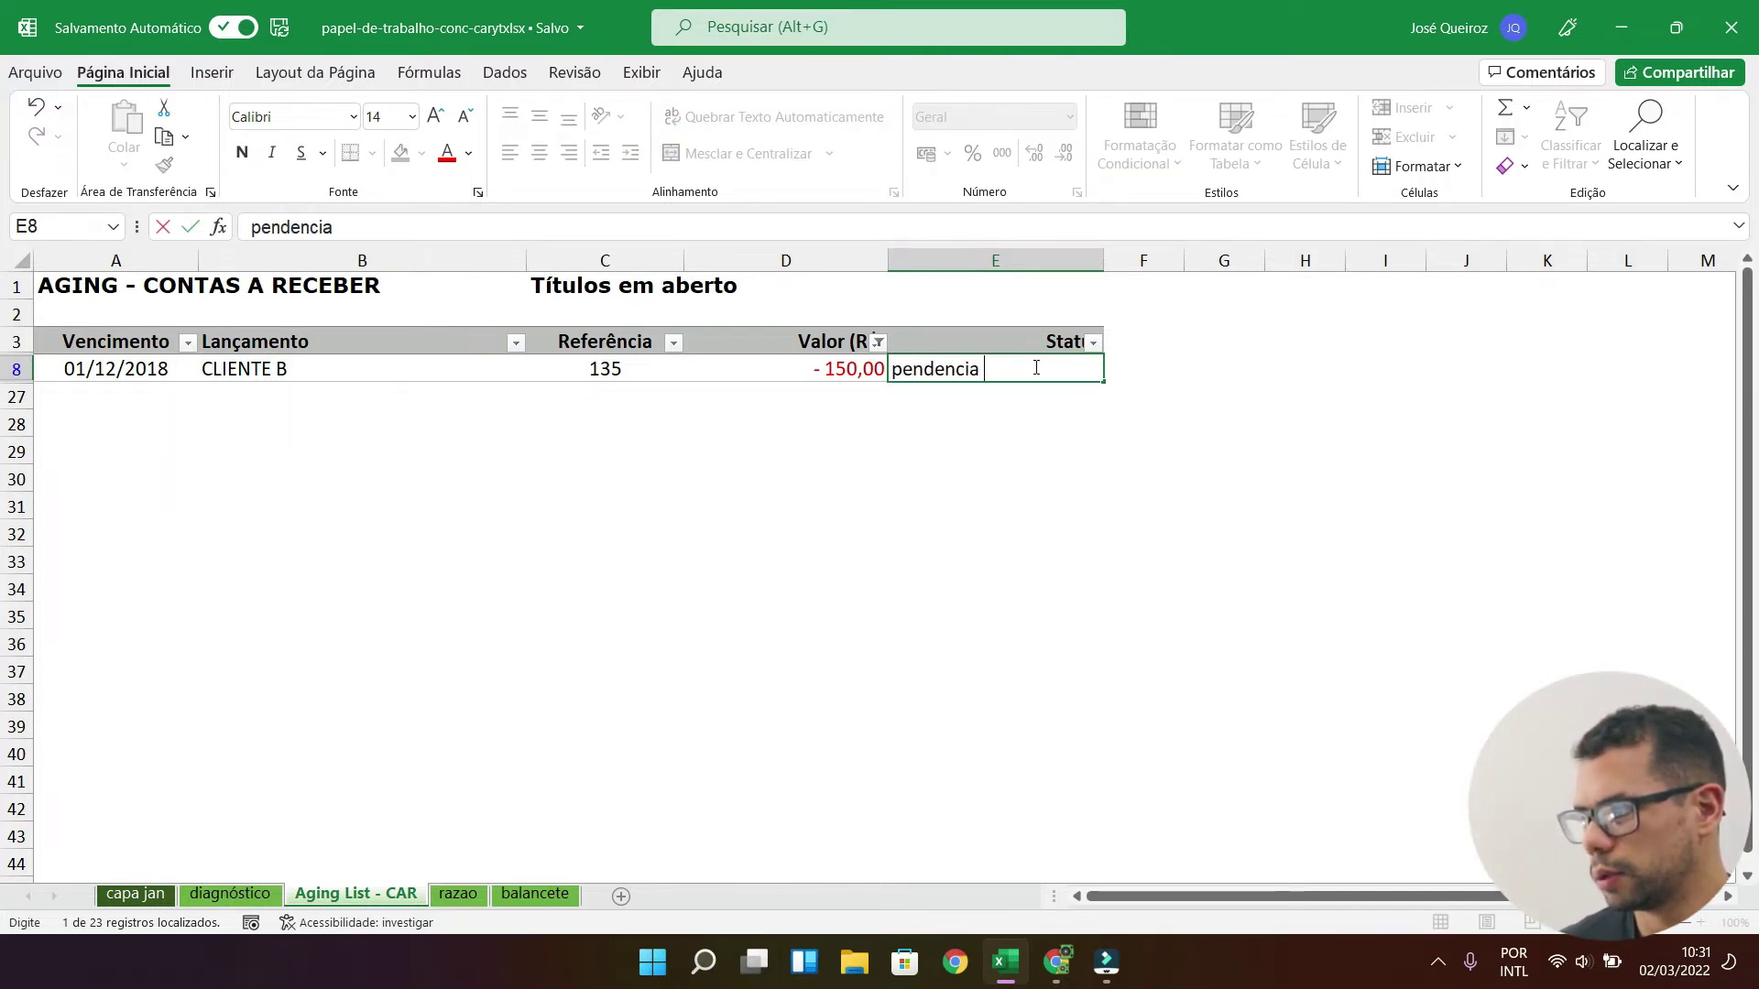
pyautogui.write(' janeiro')
pyautogui.press('Return')
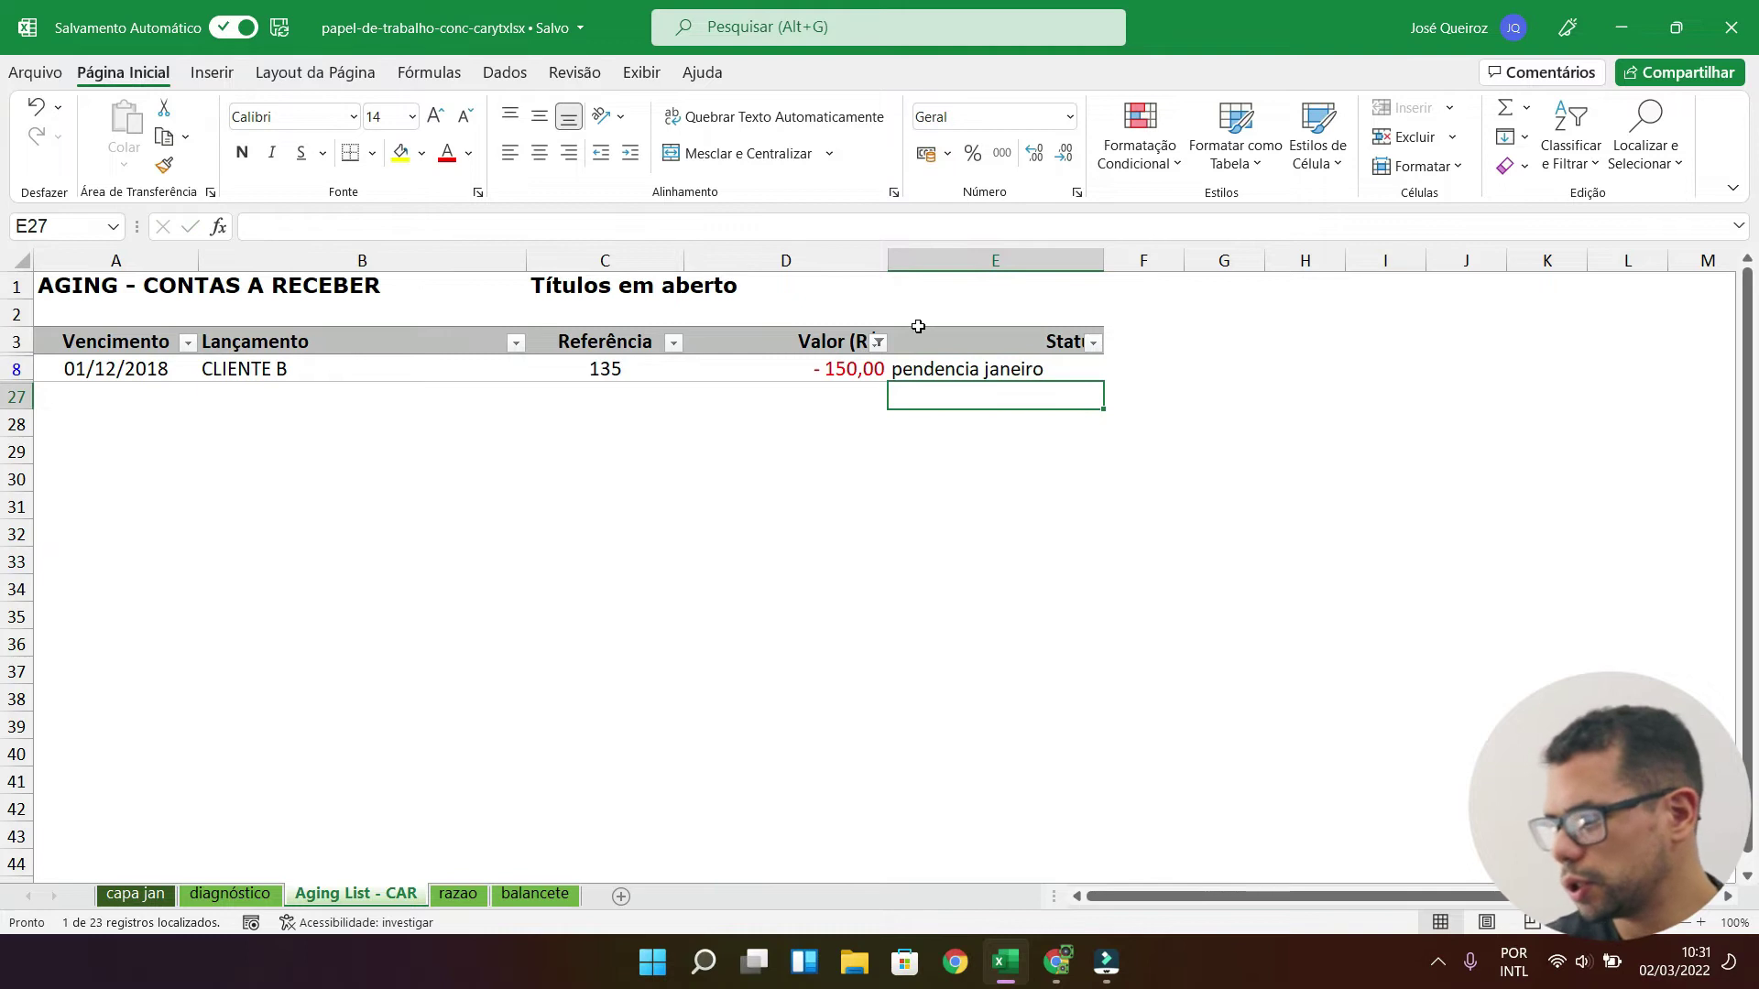
# Step: Clear the Valor column filter so that all open titles are listed
pyautogui.click(879, 342)
pyautogui.click(643, 612)
pyautogui.click(750, 830)
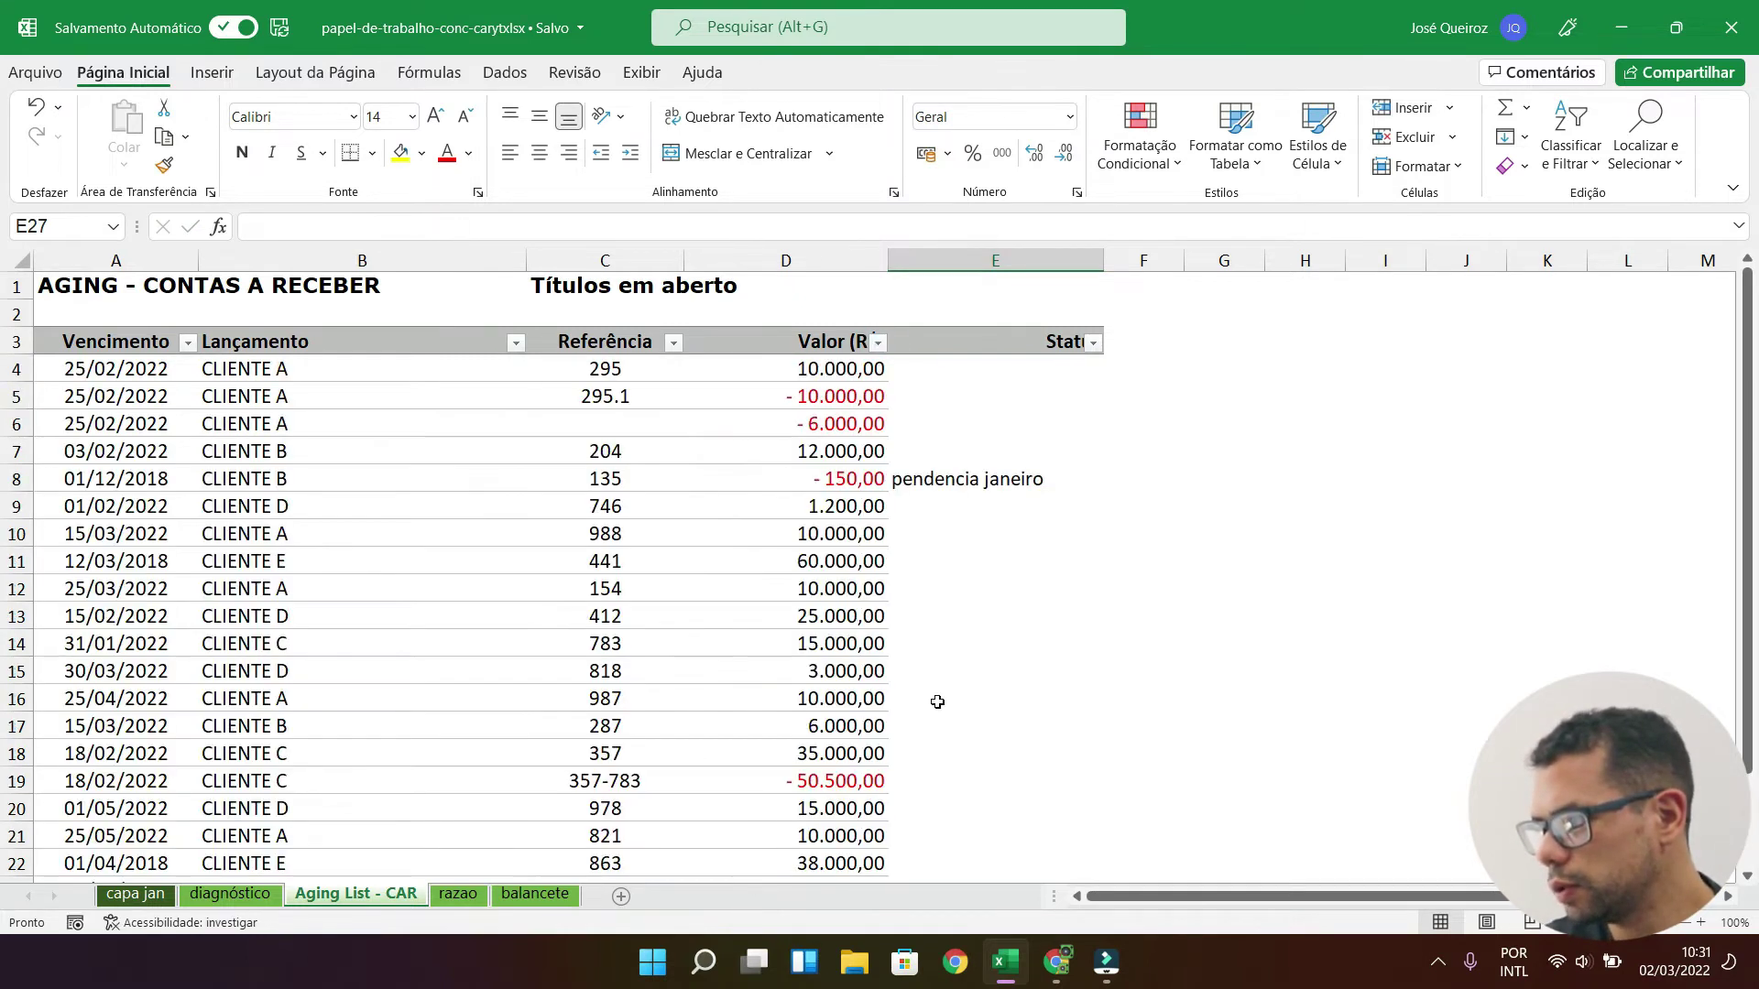
# Step: Filter the Status column to exclude the rows marked "pendencia janeiro"
pyautogui.click(1093, 342)
pyautogui.click(922, 633)
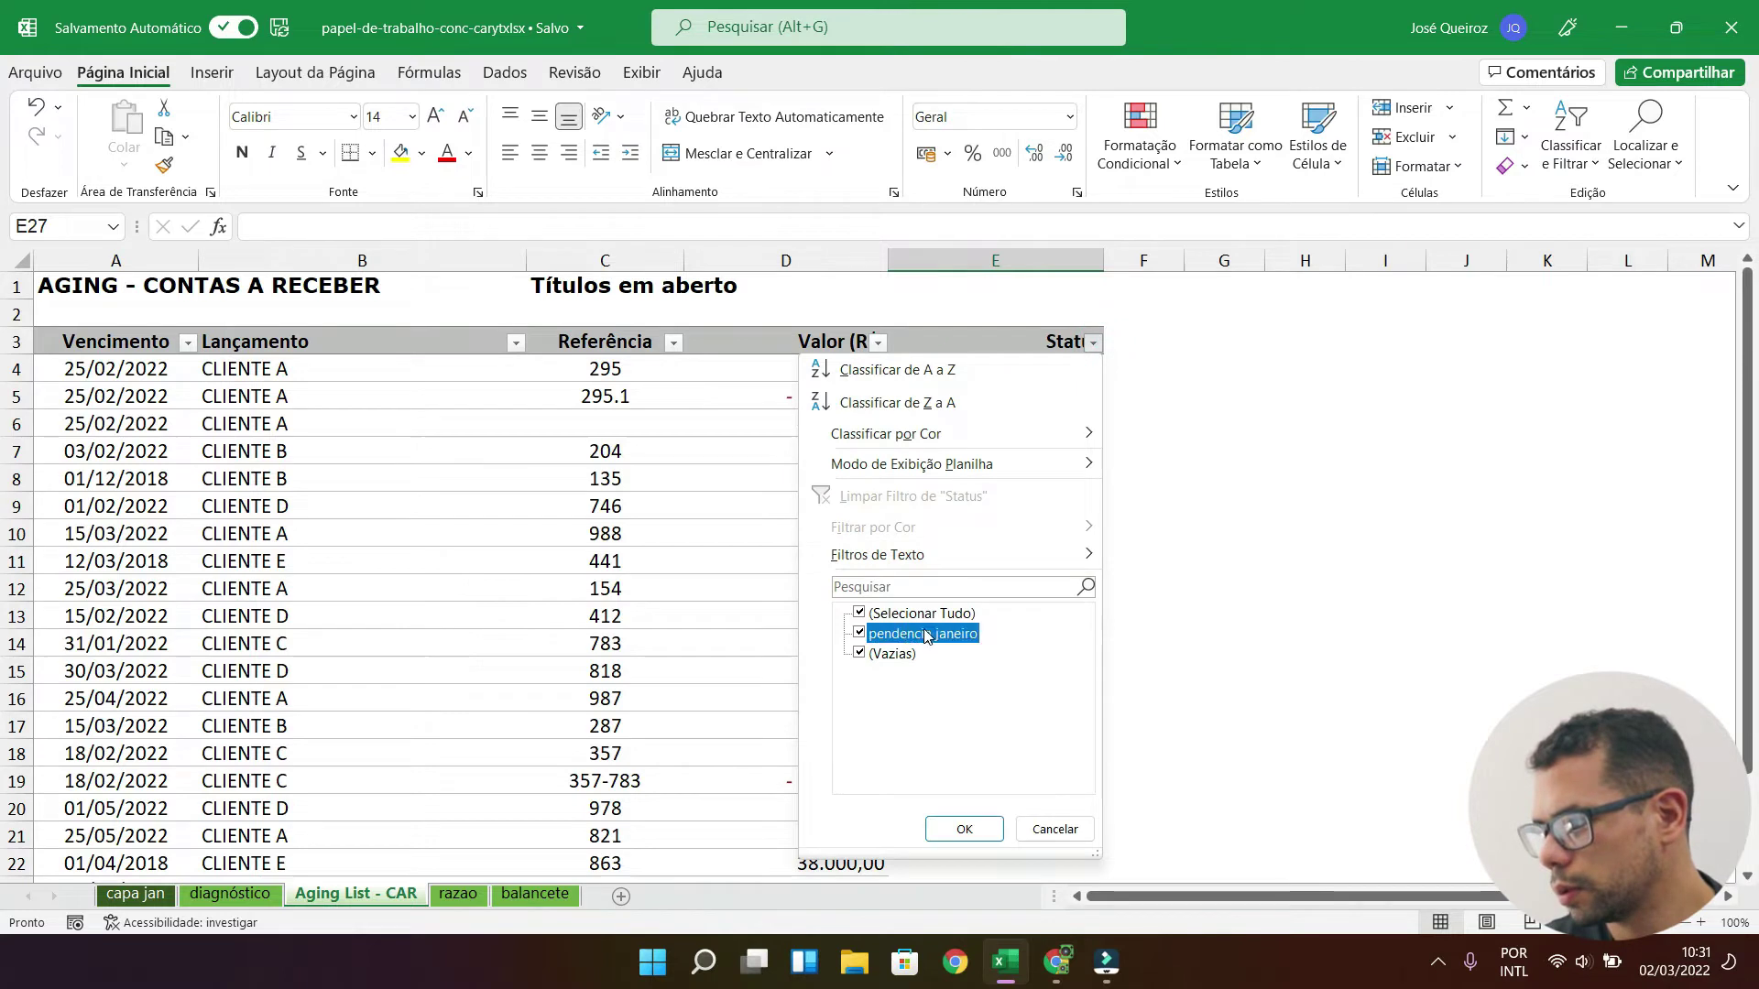
pyautogui.click(962, 828)
pyautogui.click(882, 377)
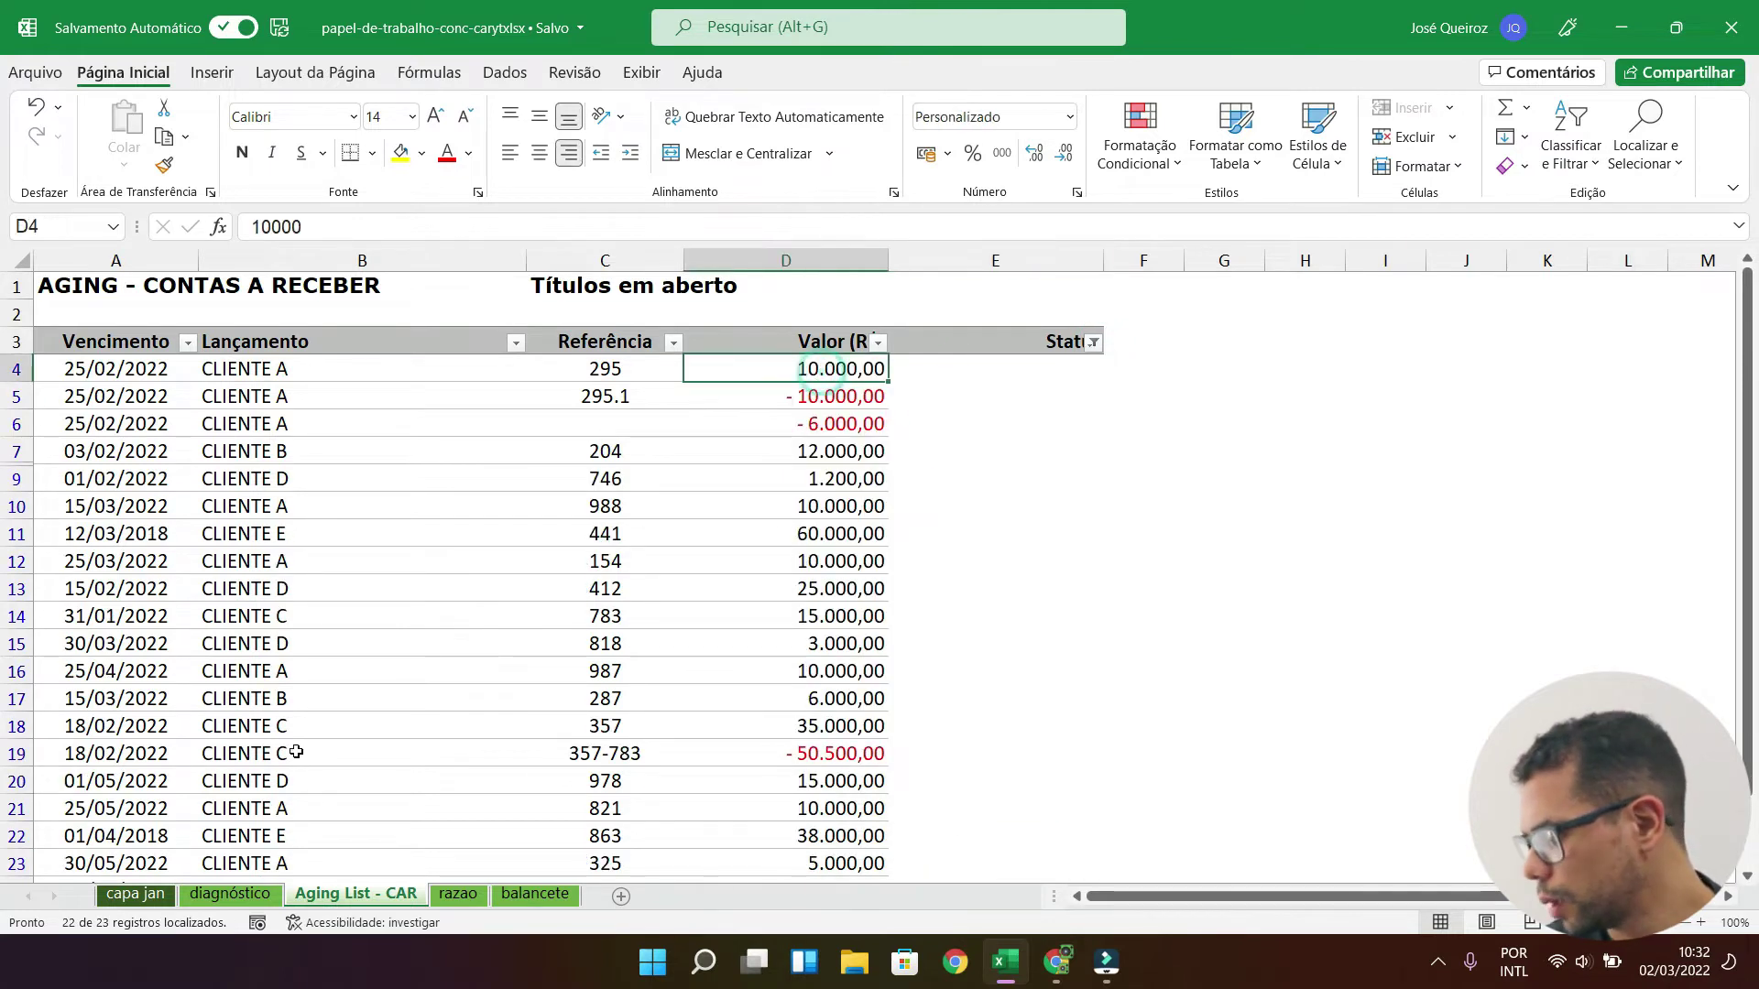
# Step: Review the Cliente E - Falido items 441 and 863 on the capa jan sheet and return to the aging list
pyautogui.click(135, 895)
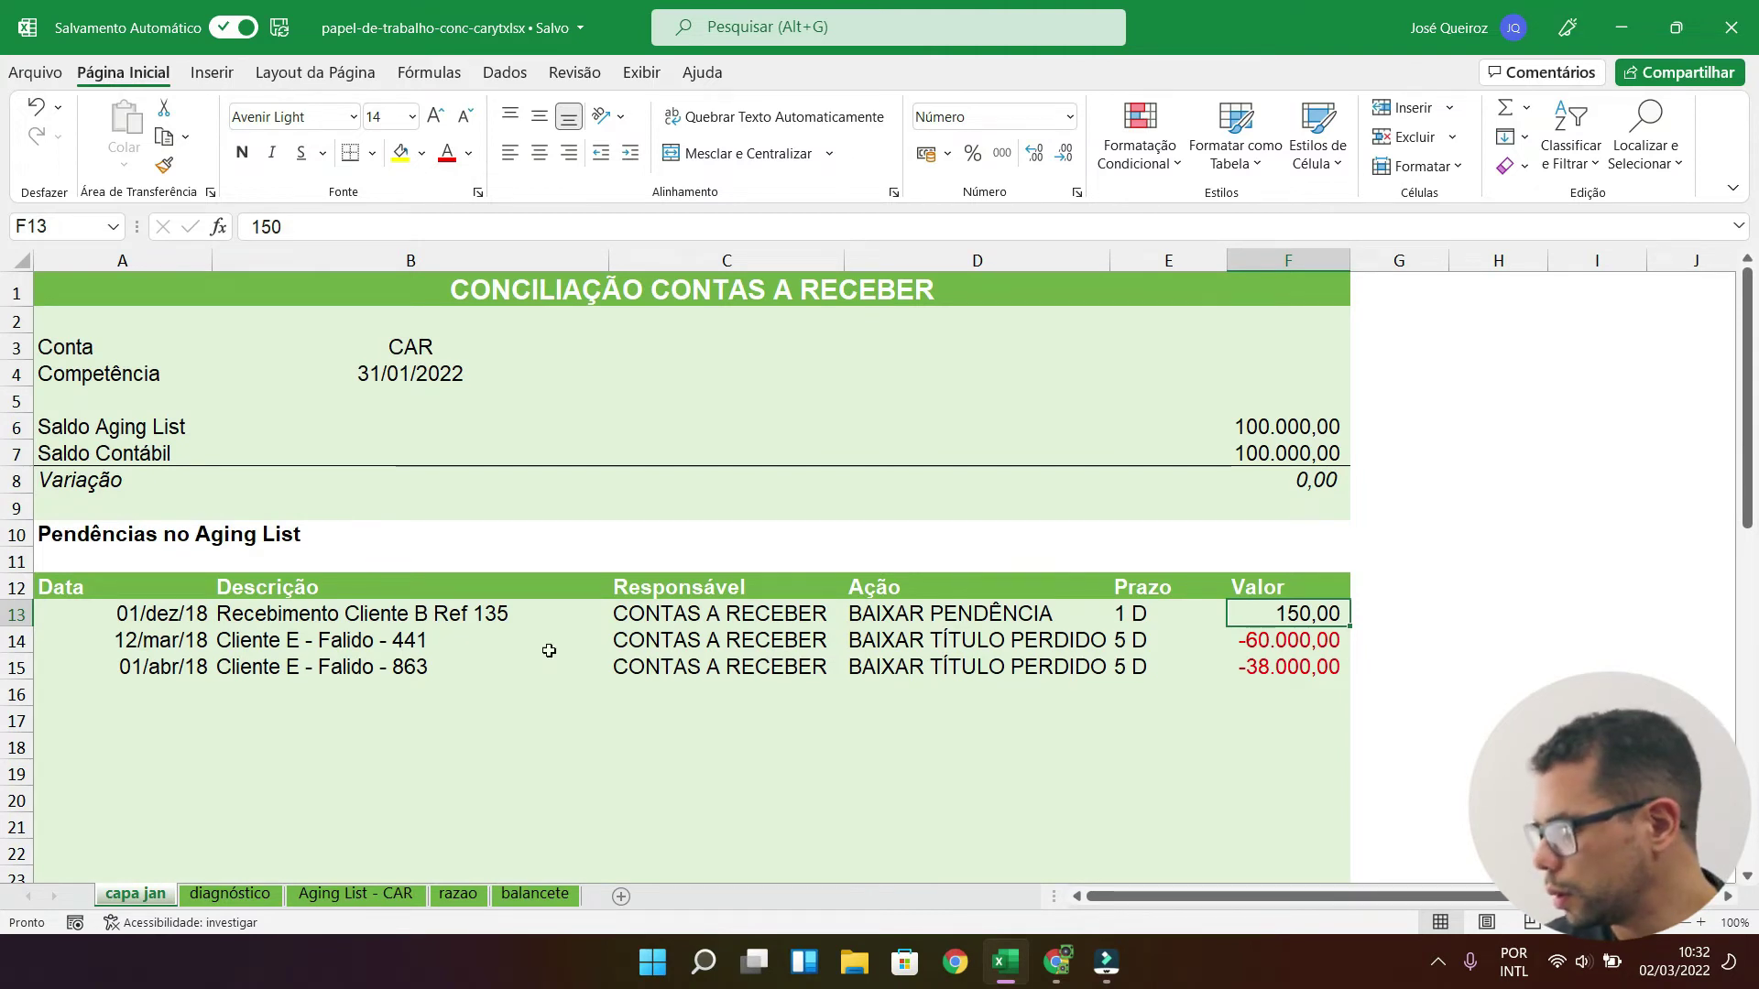
pyautogui.moveTo(267, 641); pyautogui.dragTo(268, 669)
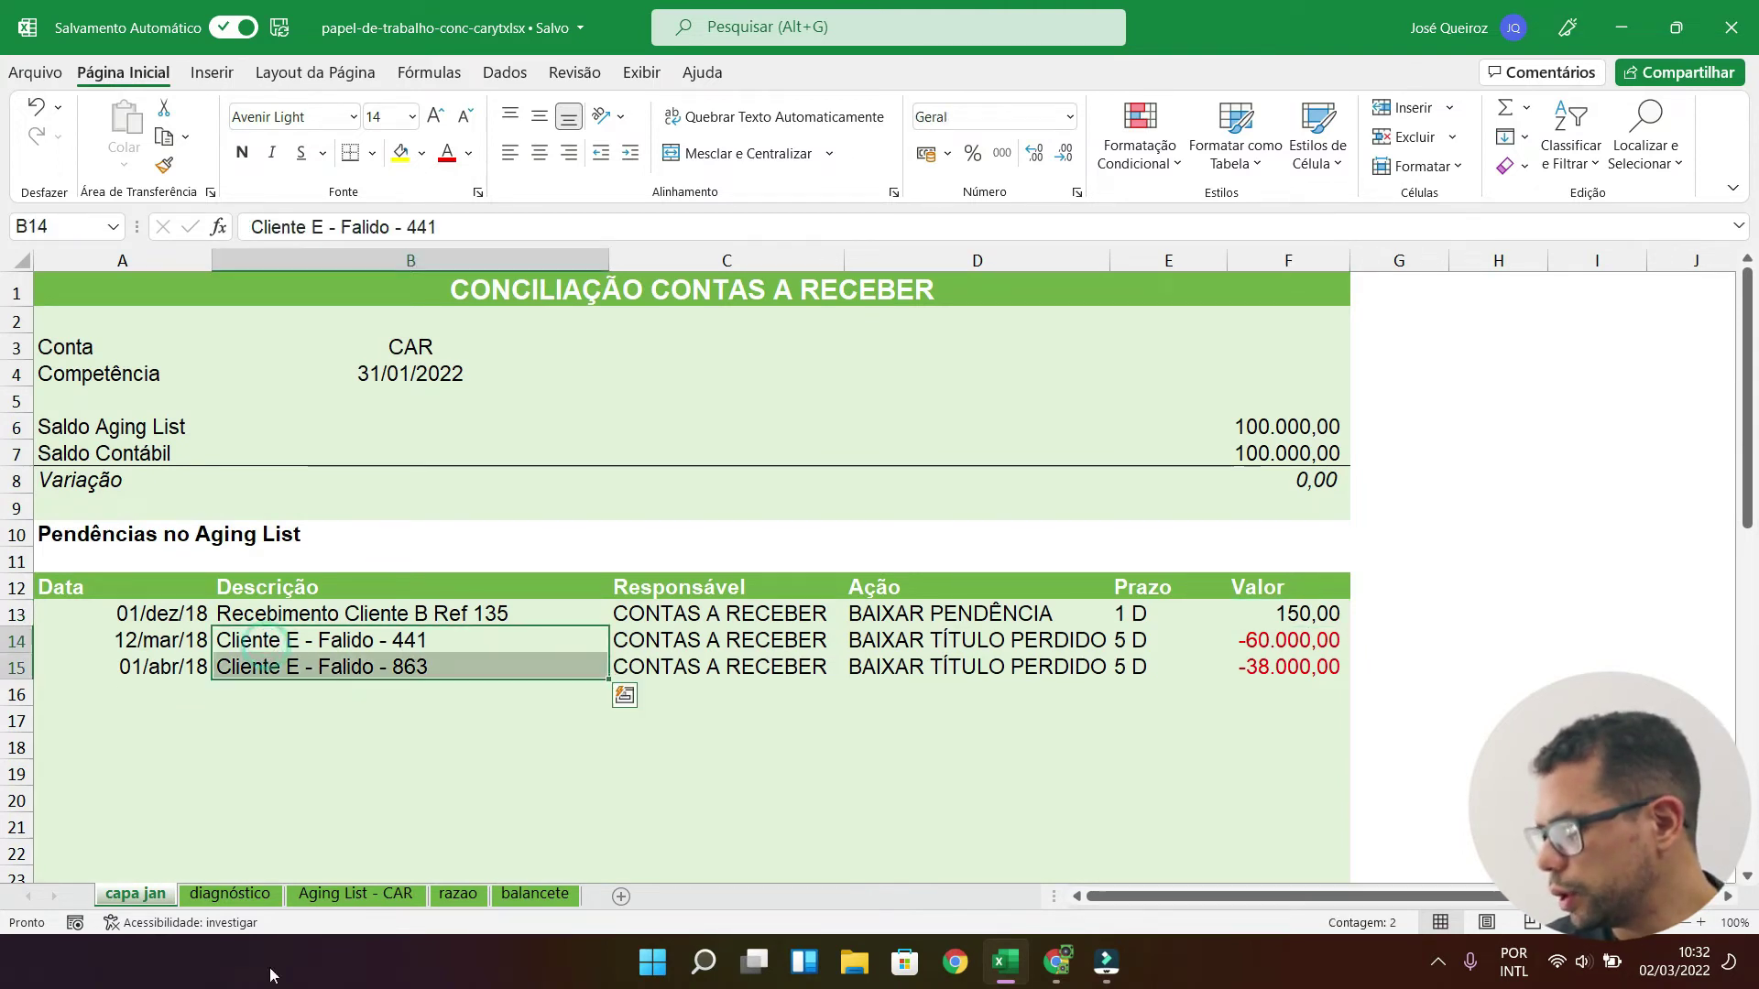
pyautogui.click(372, 899)
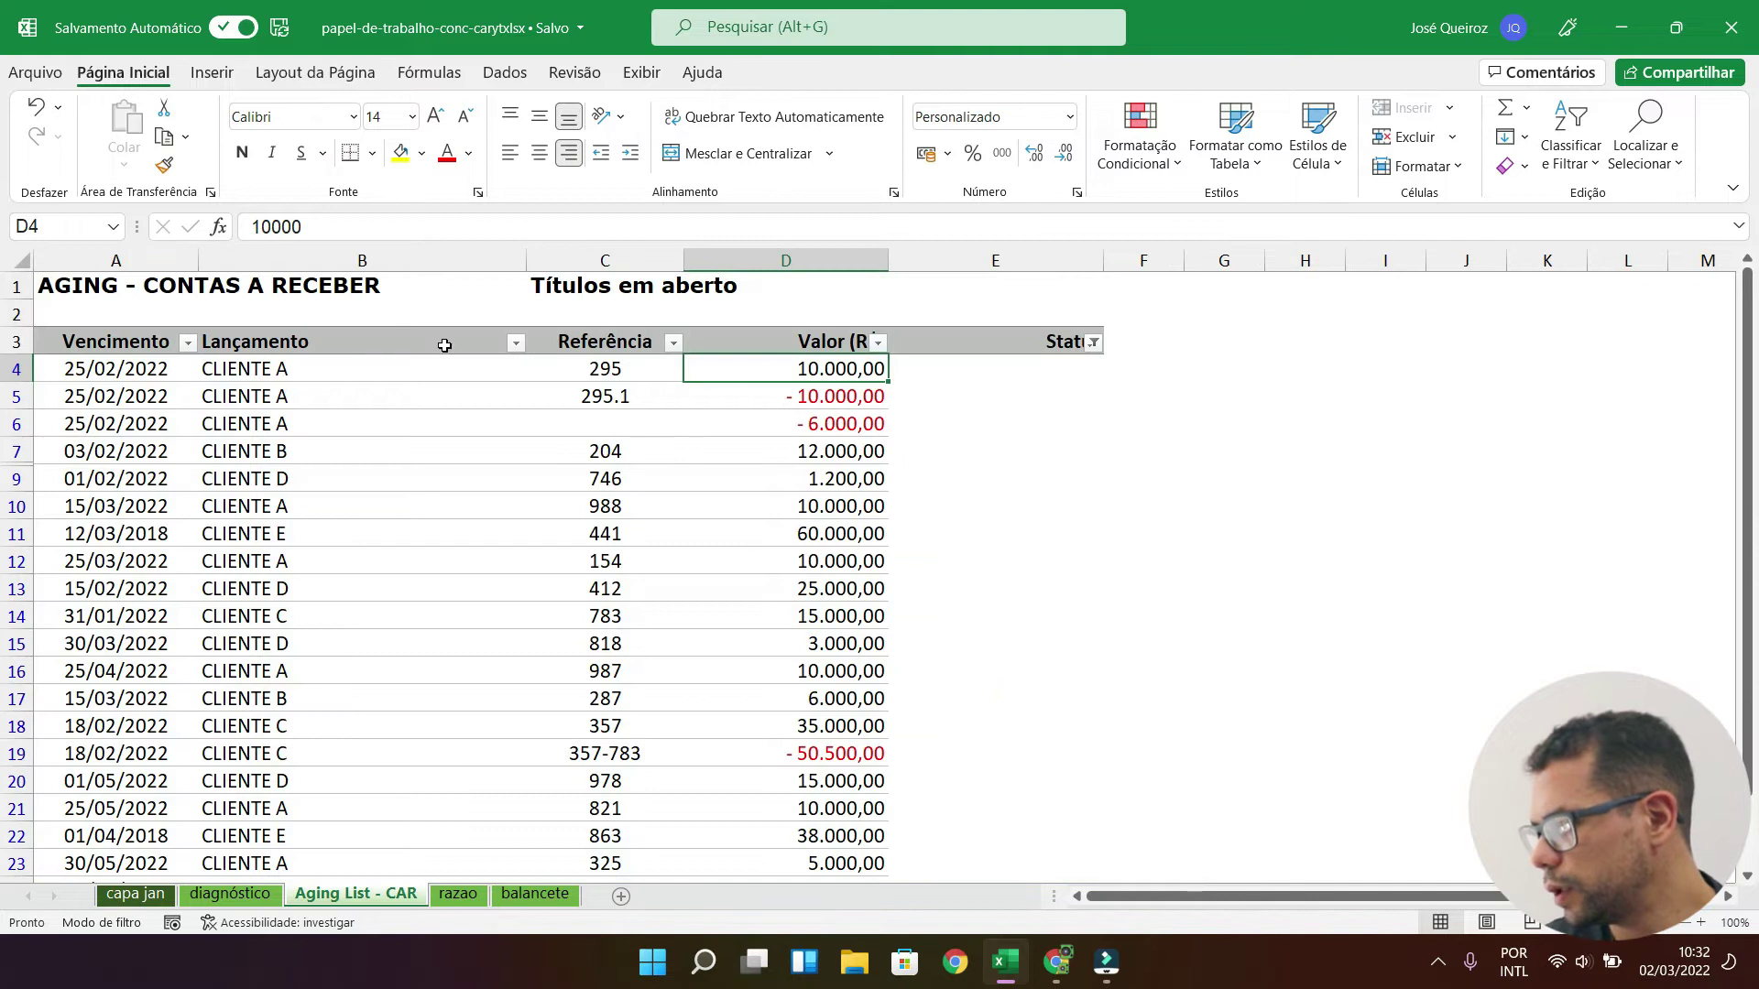
# Step: Filter the Lançamento column to show only CLIENTE E
pyautogui.click(516, 342)
pyautogui.click(330, 614)
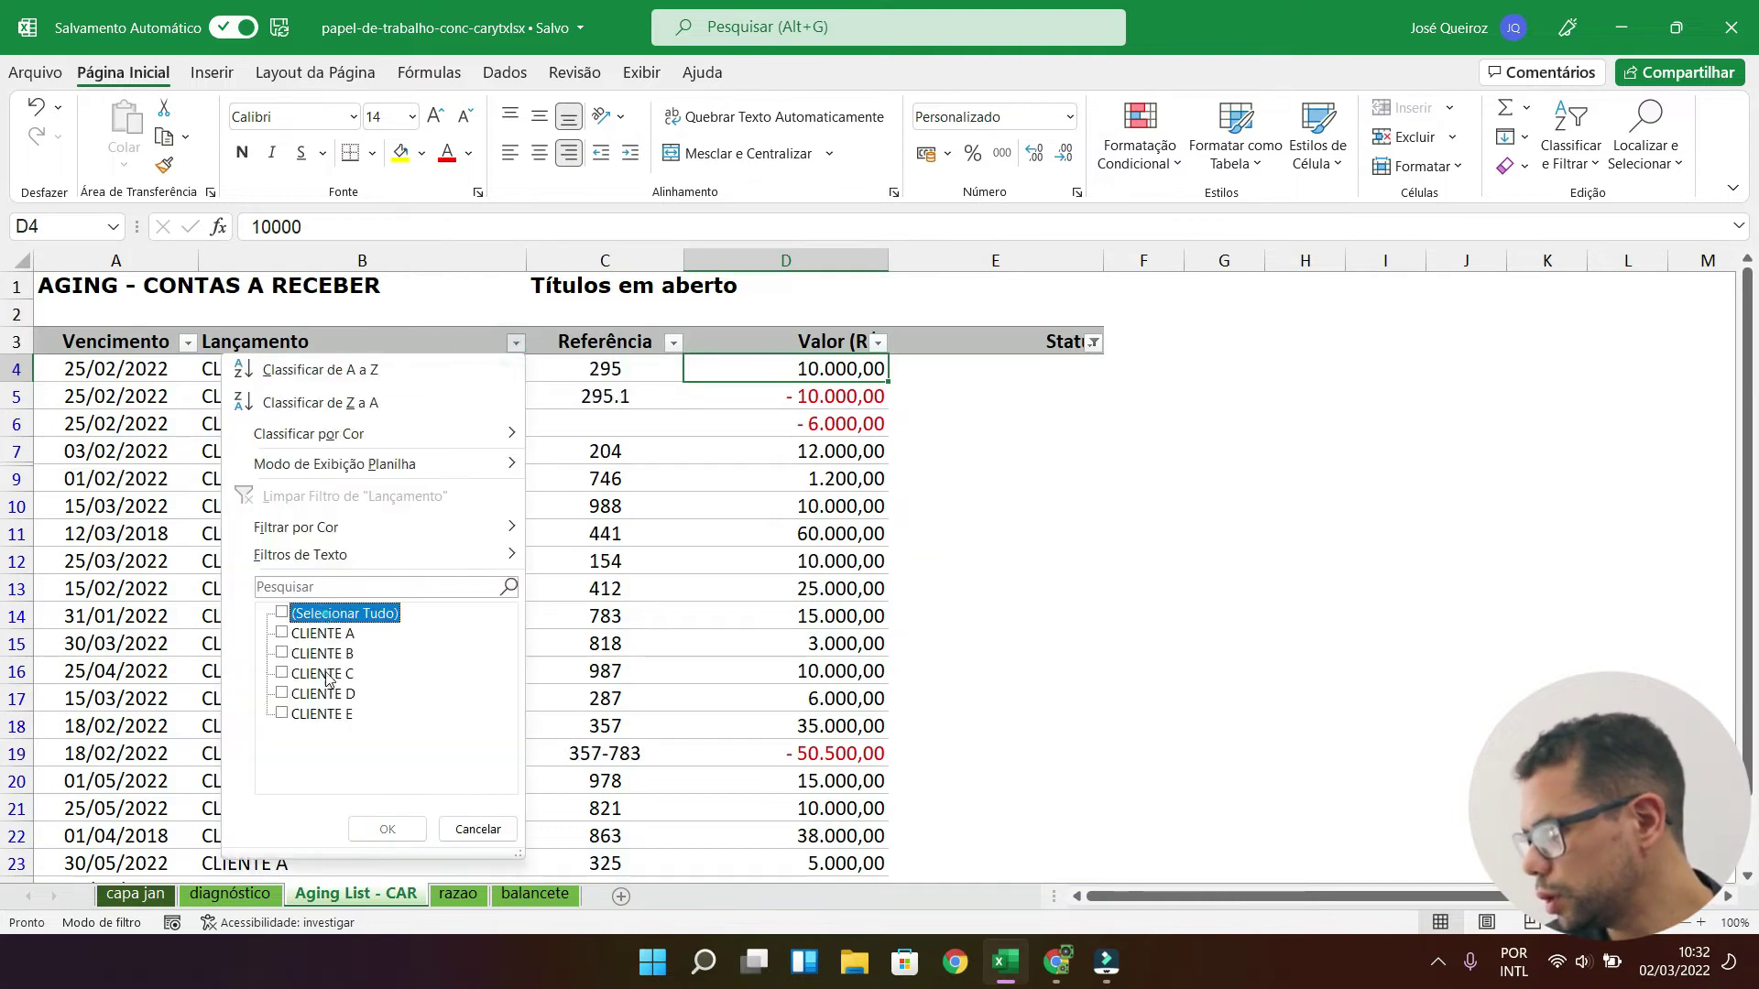
pyautogui.click(320, 714)
pyautogui.click(387, 829)
# Step: Compare the filtered CLIENTE E due dates and values with the pending values in F14:F15 of the capa jan sheet
pyautogui.moveTo(135, 366); pyautogui.dragTo(137, 403)
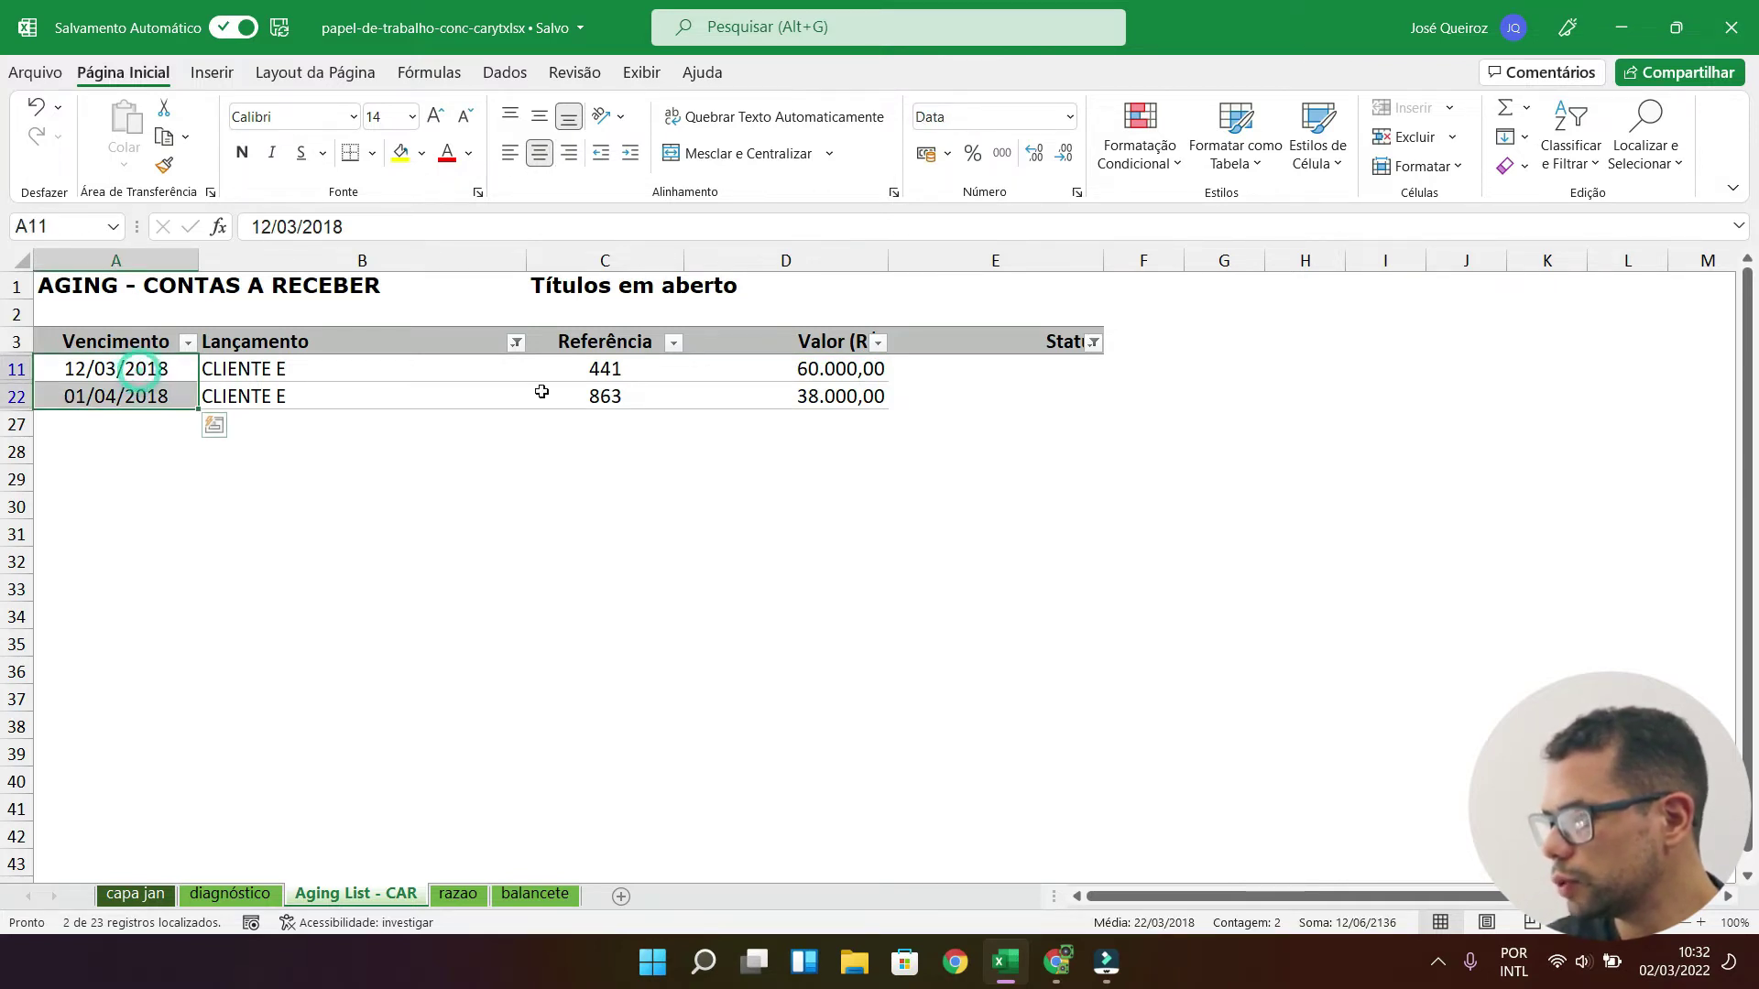
pyautogui.moveTo(827, 368); pyautogui.dragTo(829, 395)
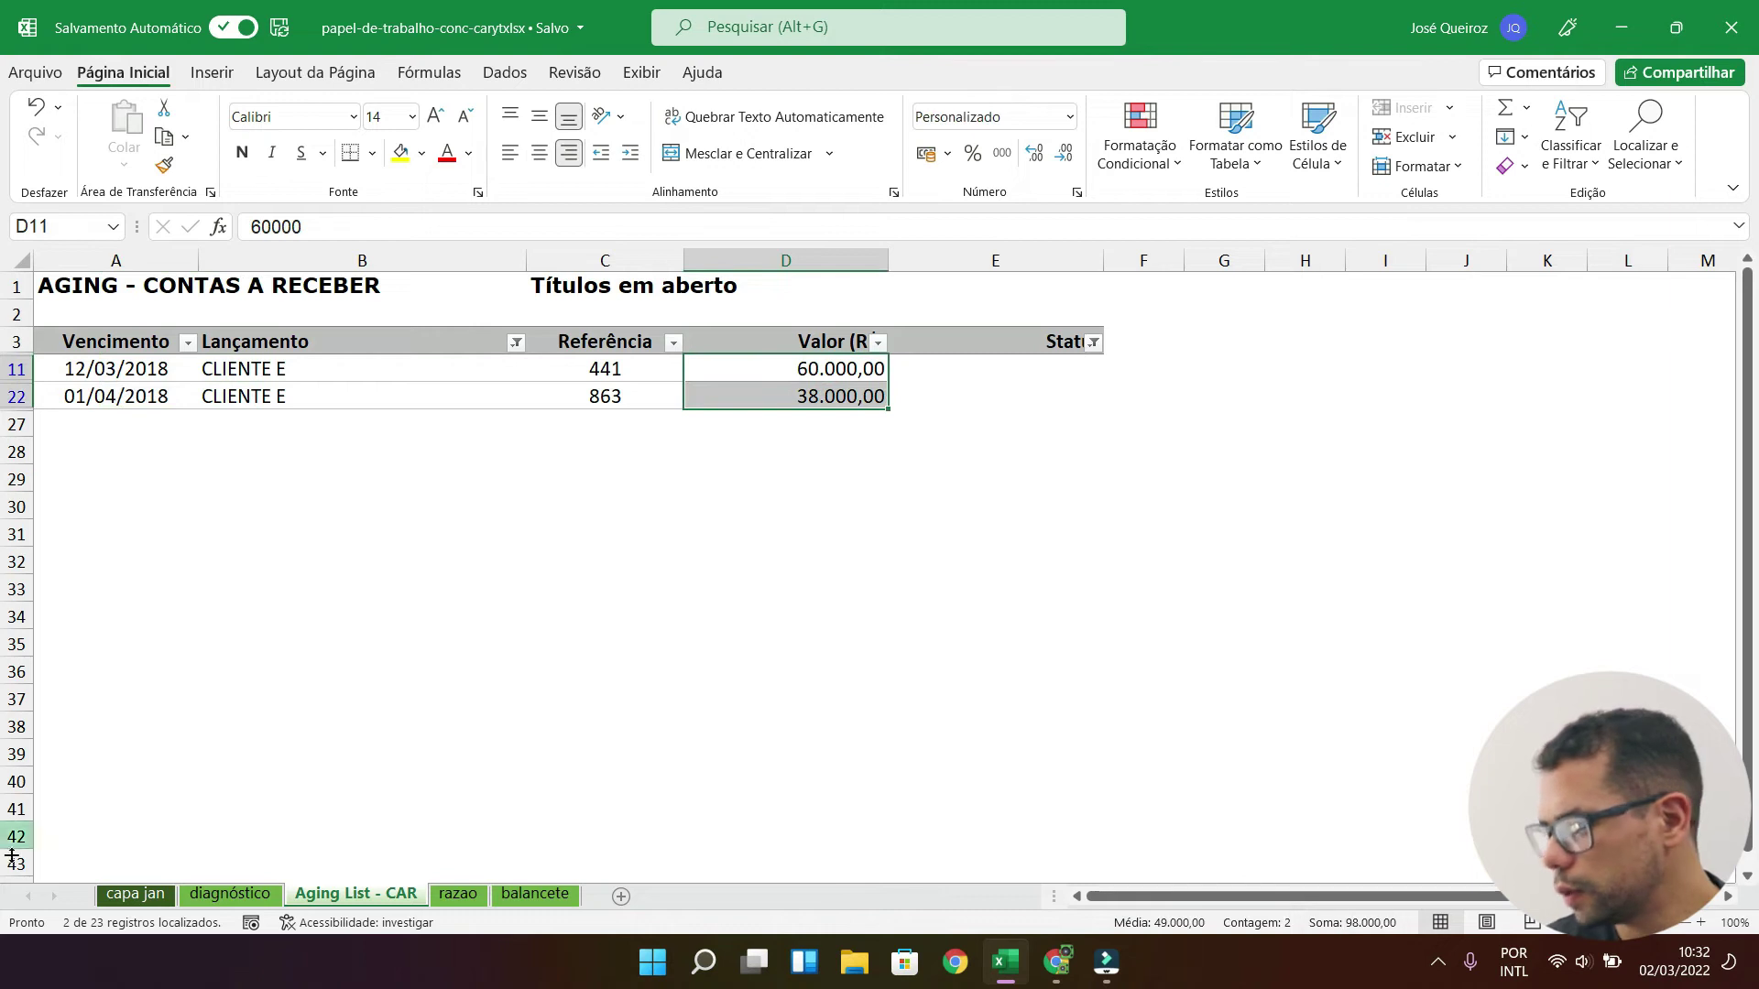
pyautogui.click(135, 894)
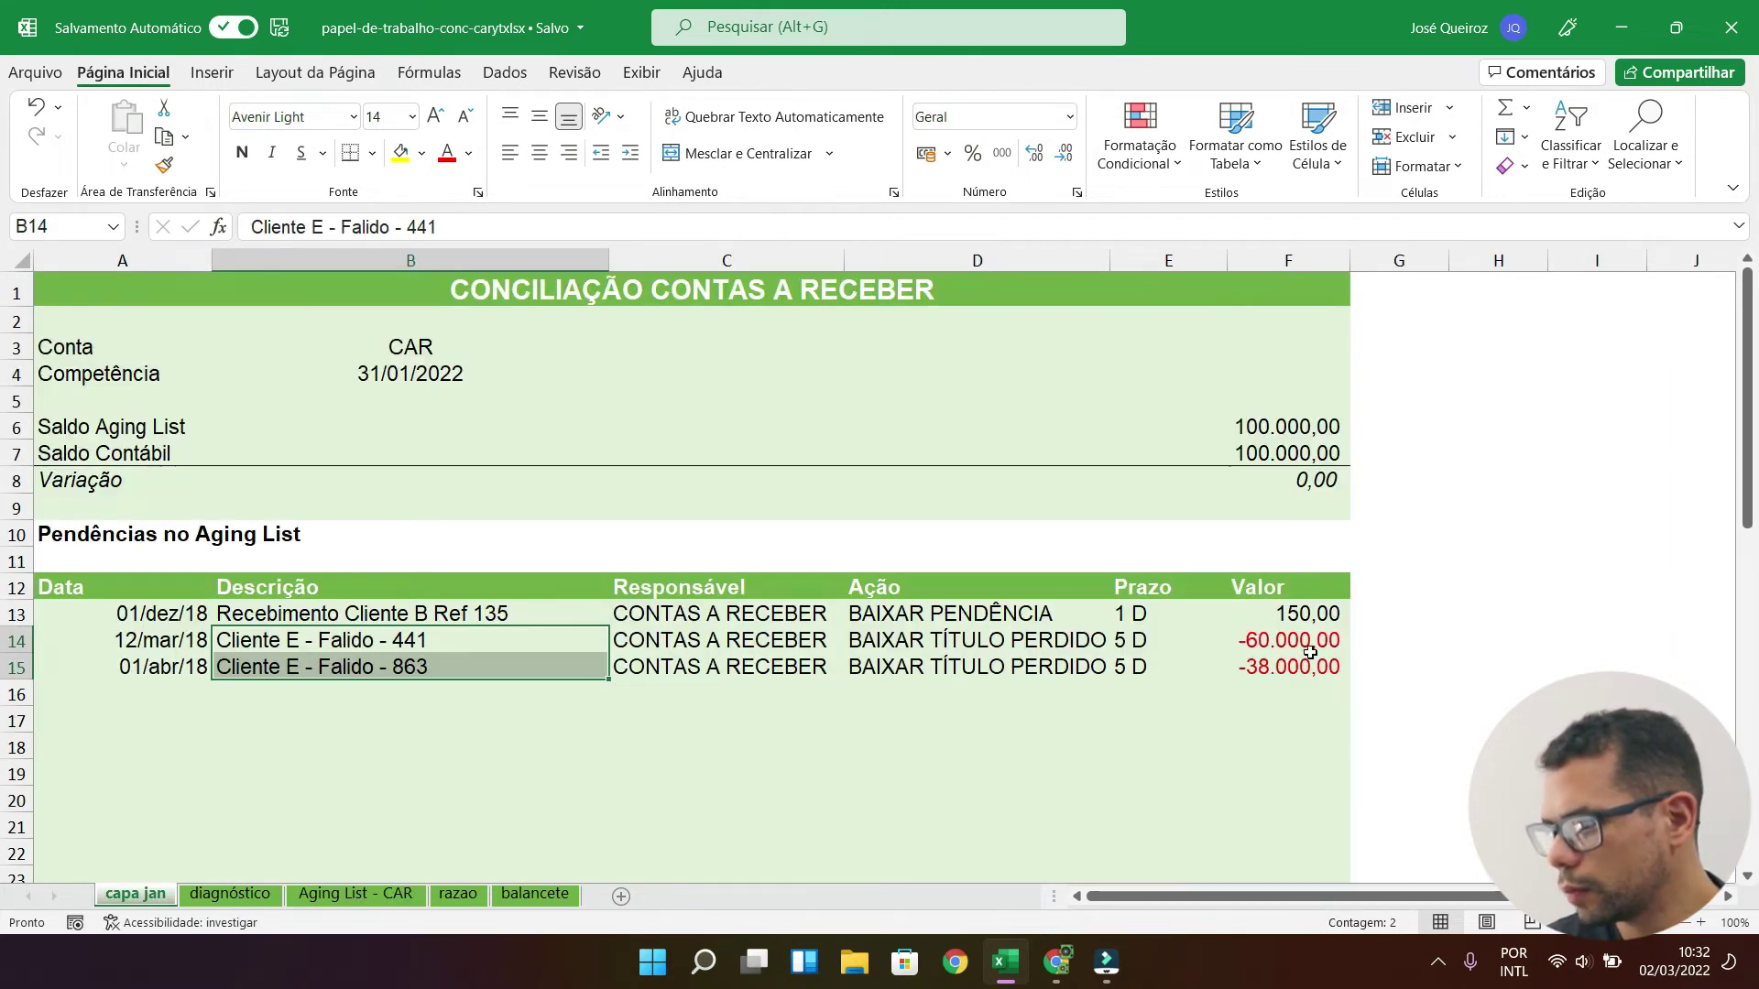
pyautogui.hotkey('ctrl', 'y')
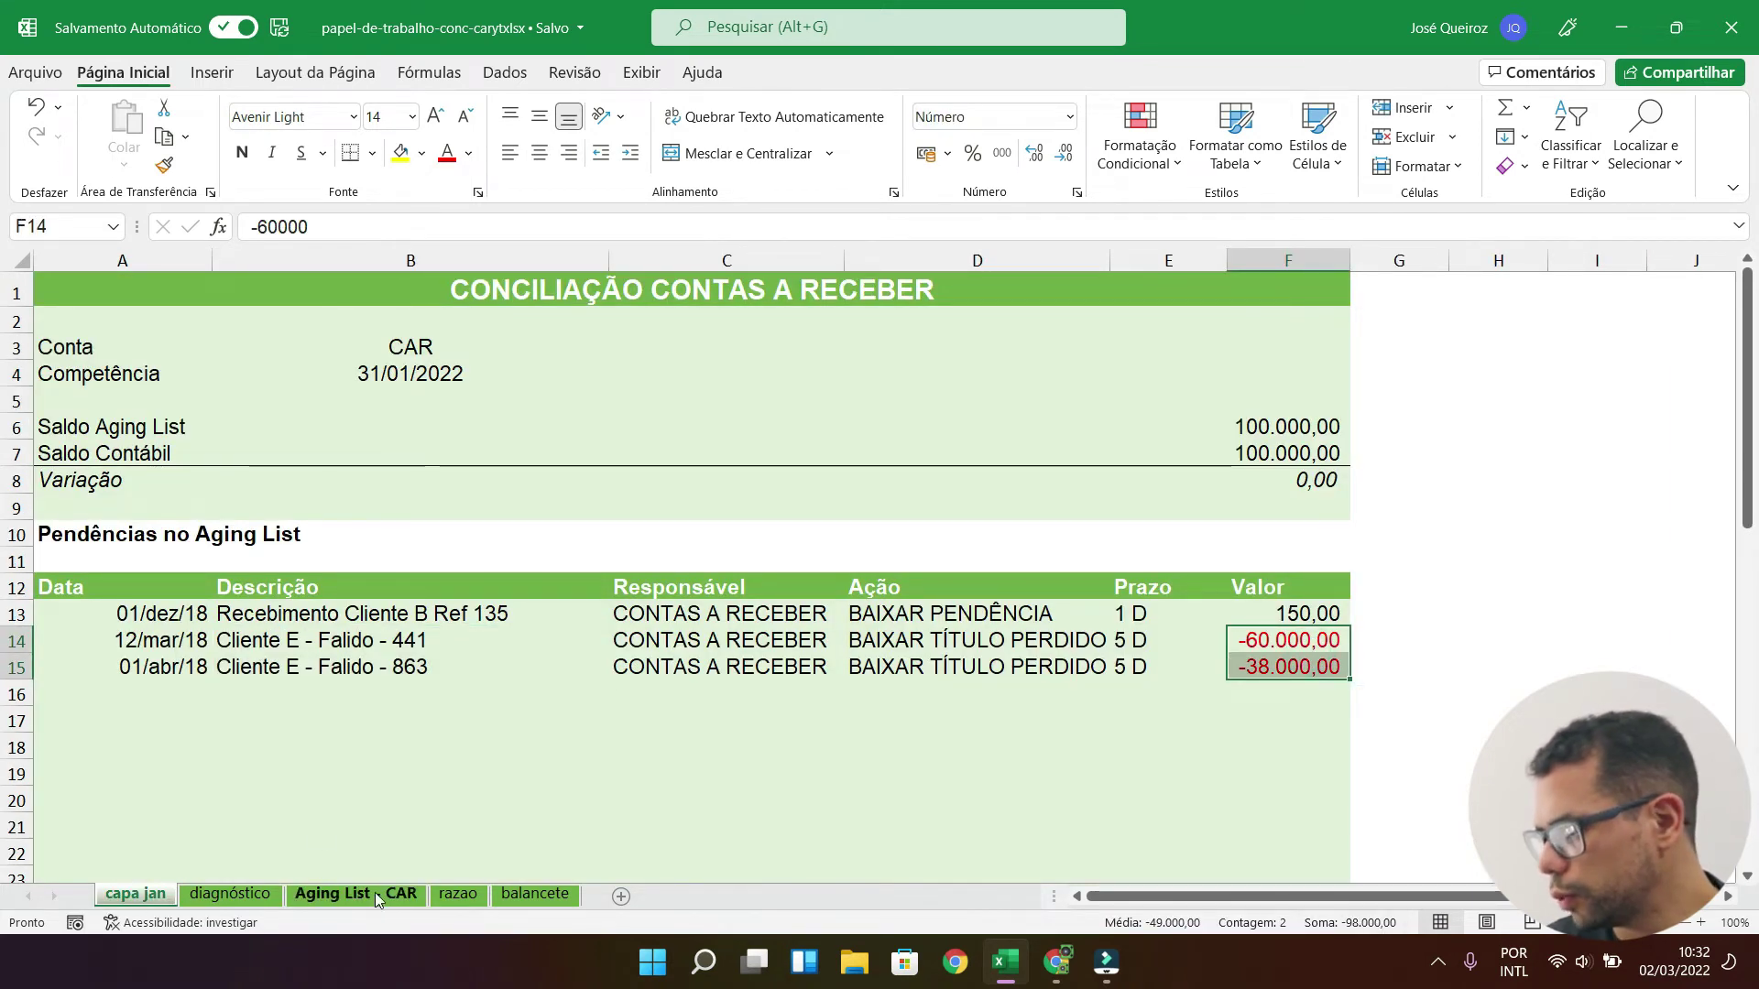
# Step: On the Aging List - CAR sheet, abandon the Status entry and undo the Lançamento and Status filters
pyautogui.click(376, 894)
pyautogui.click(990, 373)
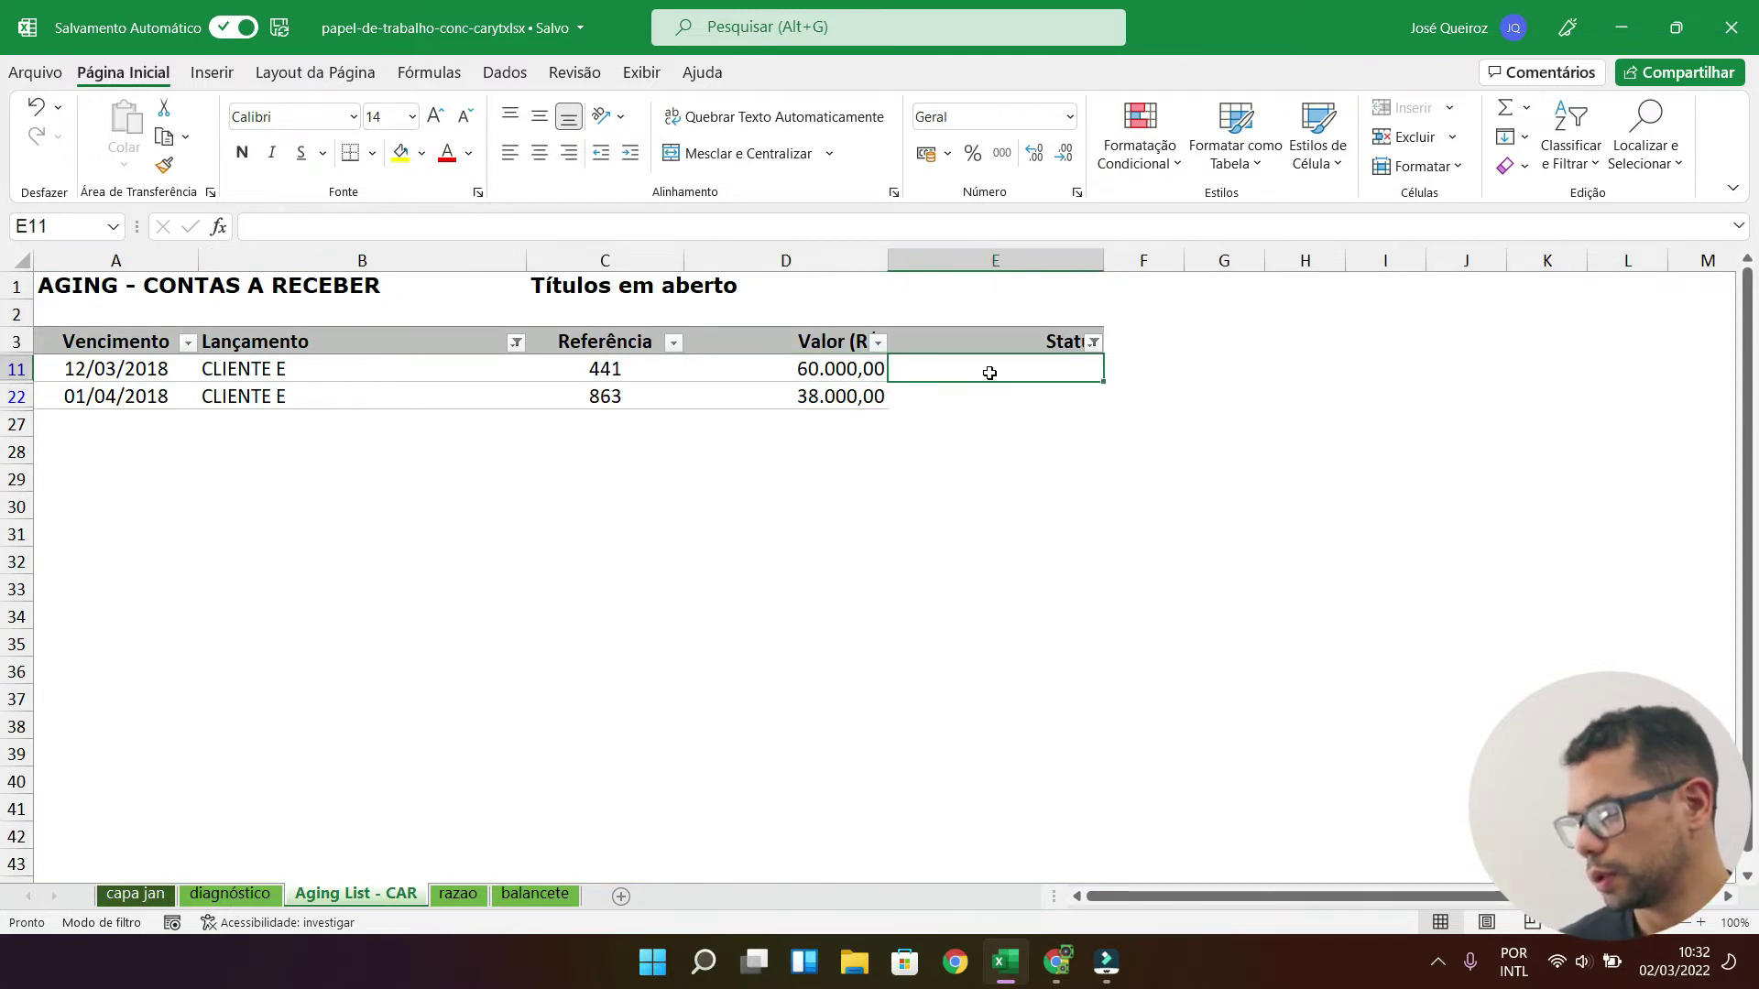
pyautogui.write('d')
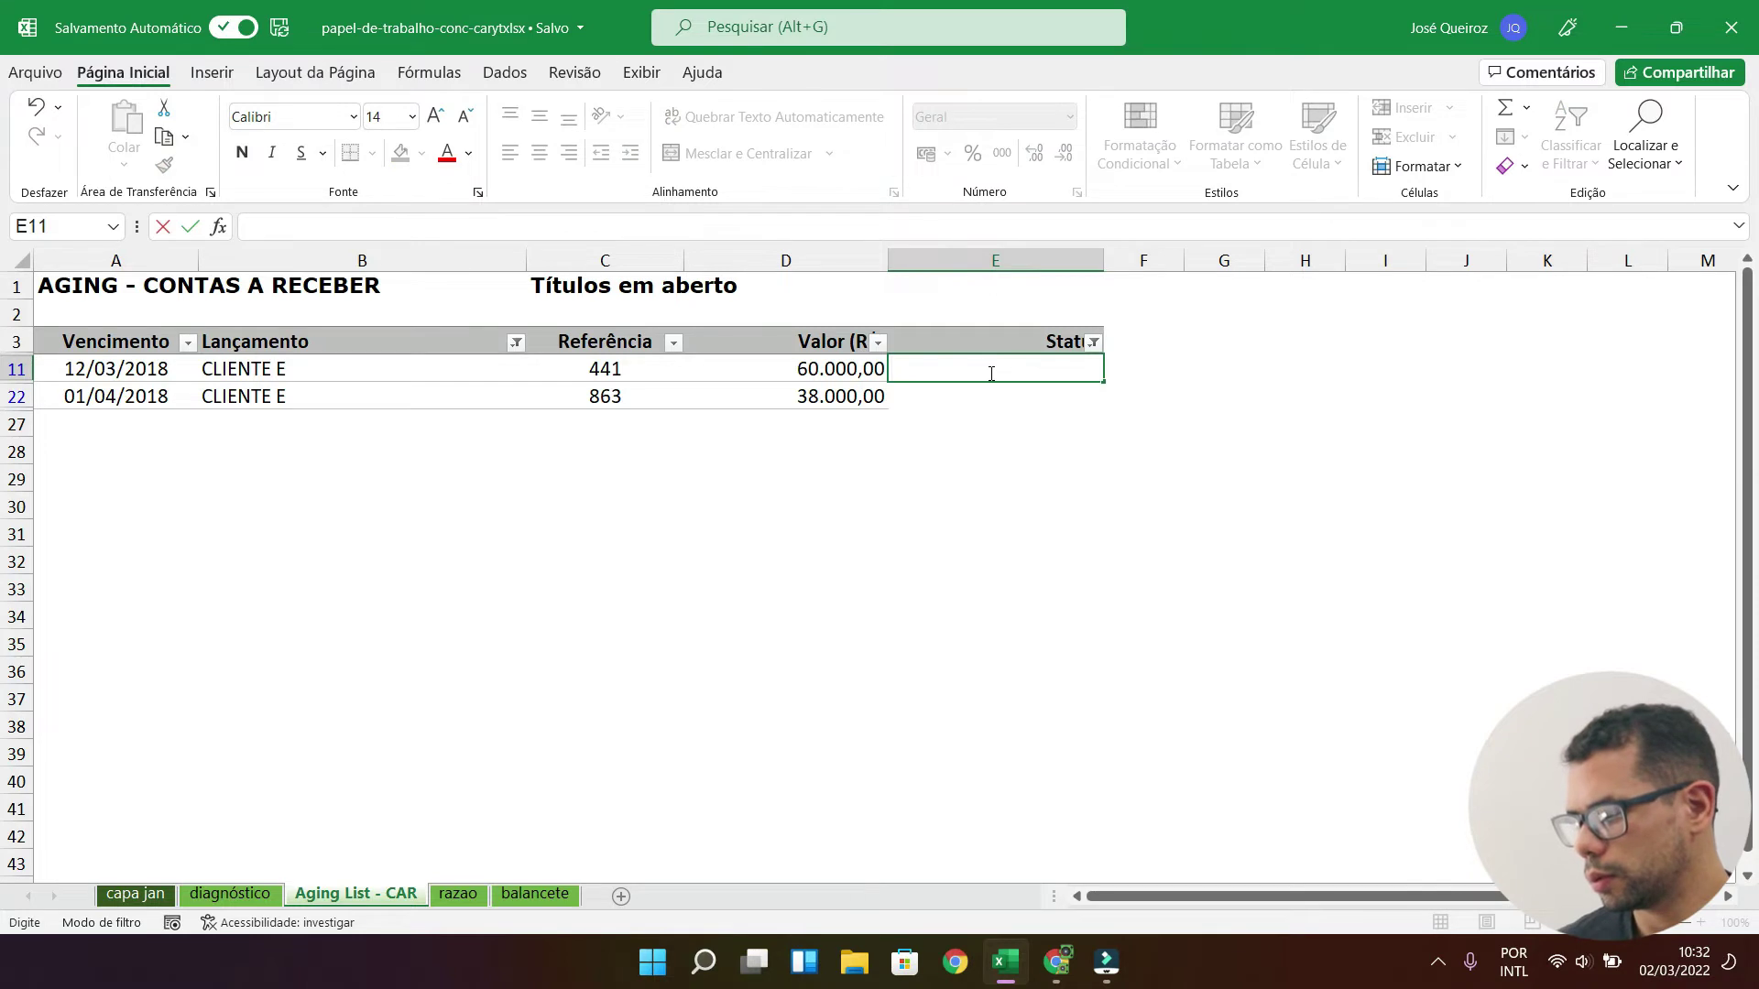
pyautogui.press('Escape')
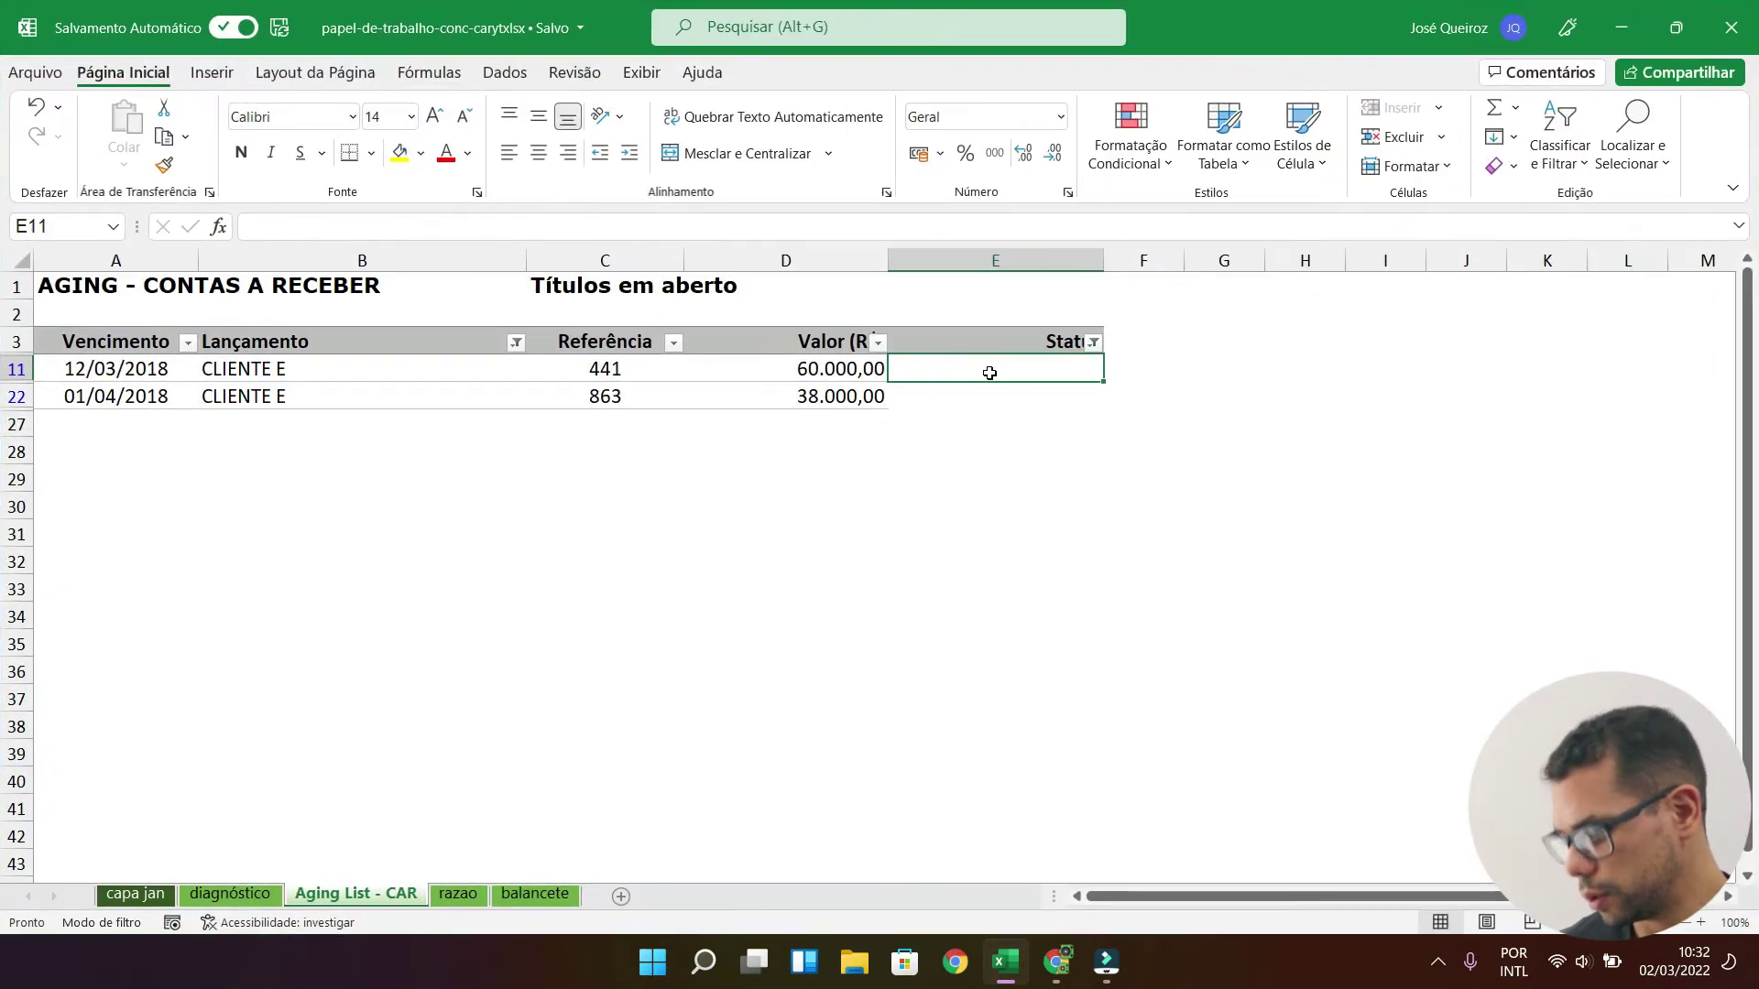
pyautogui.hotkey('ctrl', 'z')
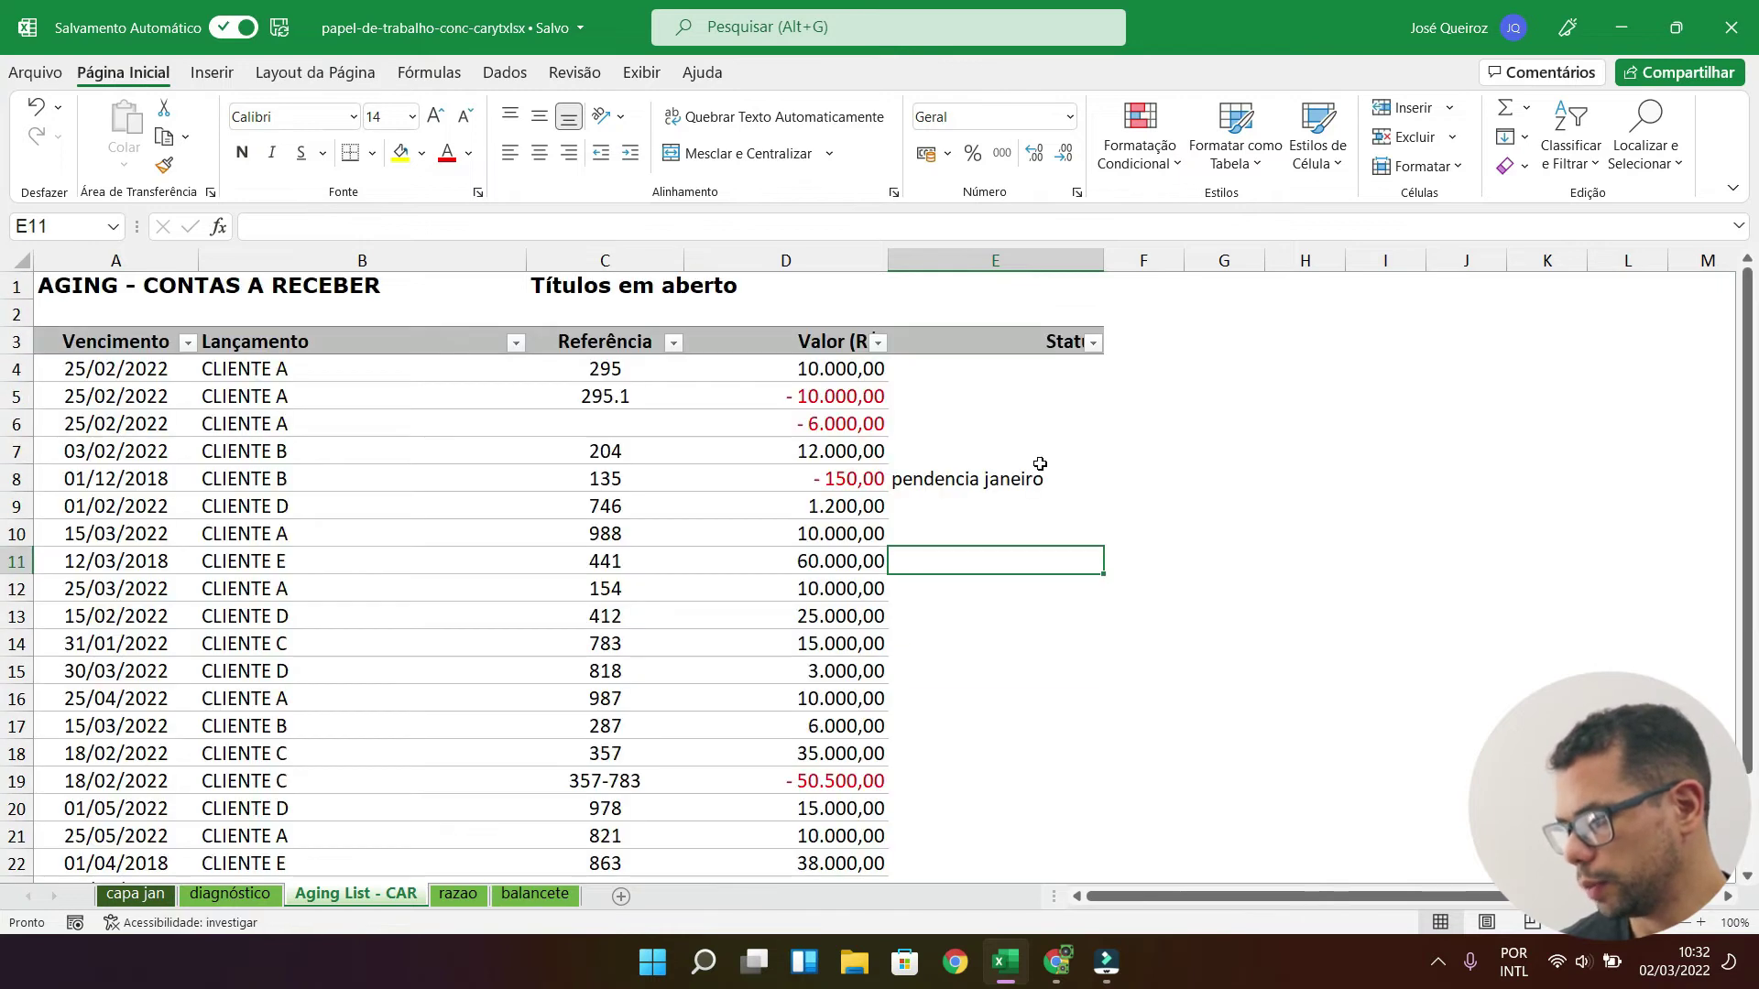
pyautogui.press('Up')
pyautogui.press('Up')
pyautogui.press('Up')
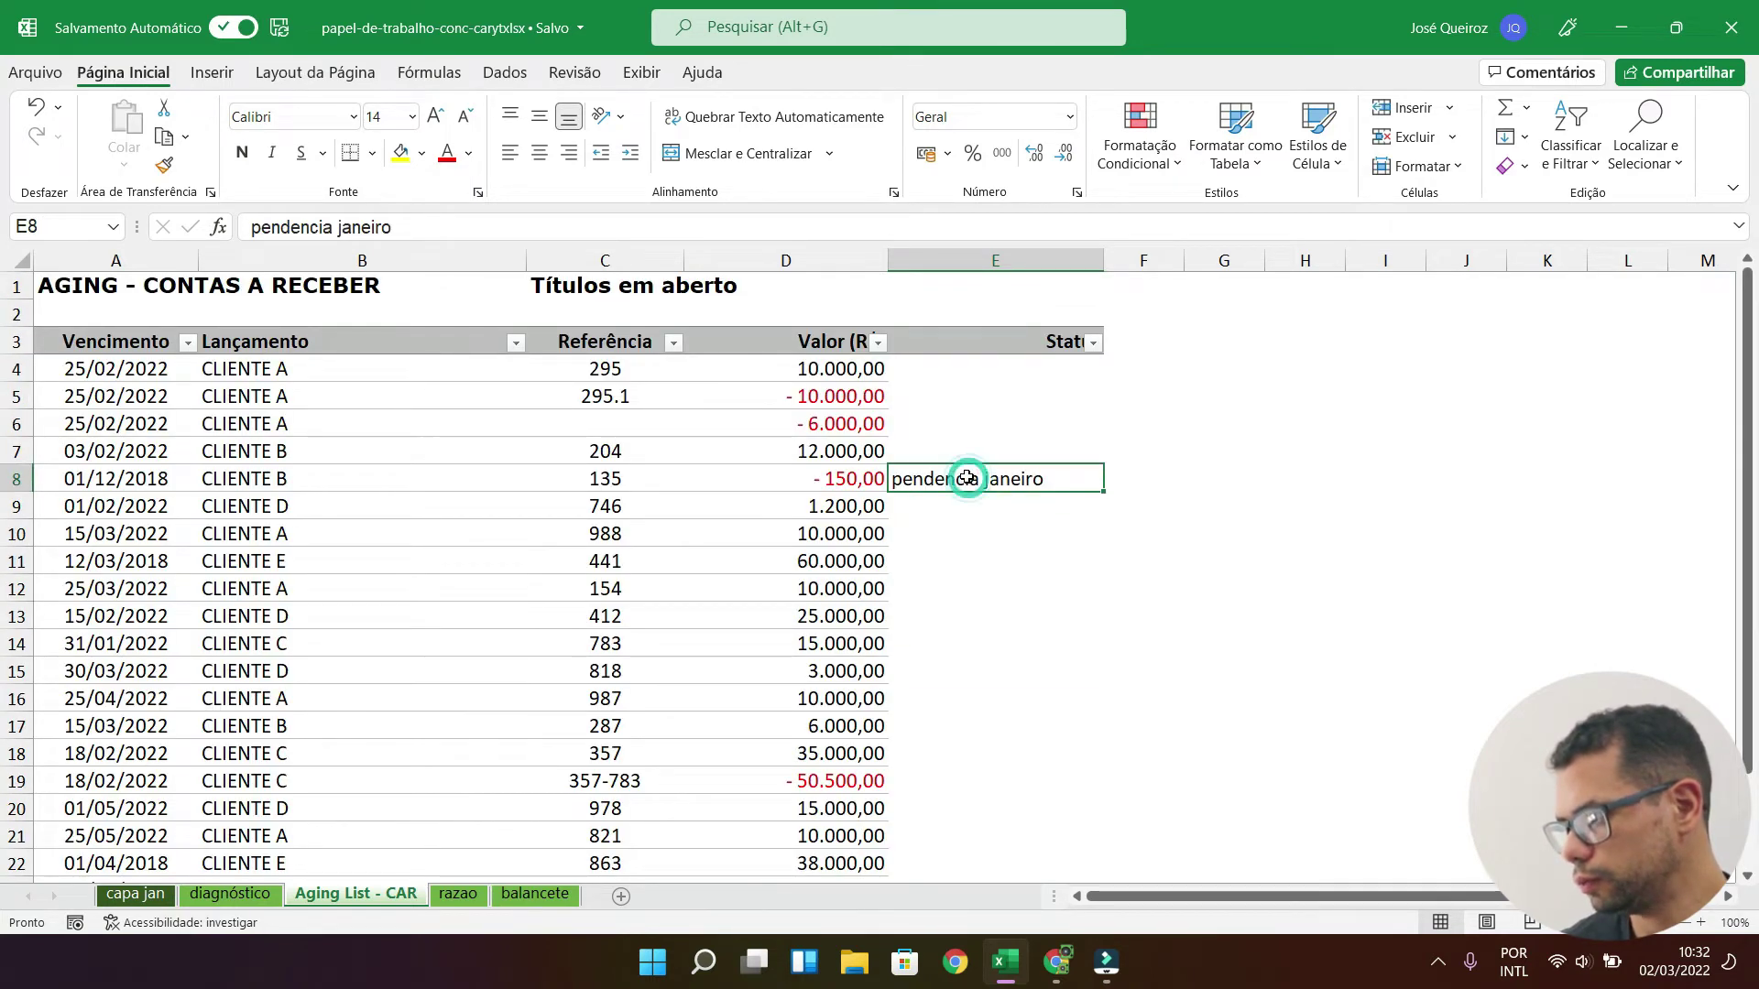
# Step: Filter the Lançamento column to CLIENTE E with the Status column left unfiltered
pyautogui.click(511, 345)
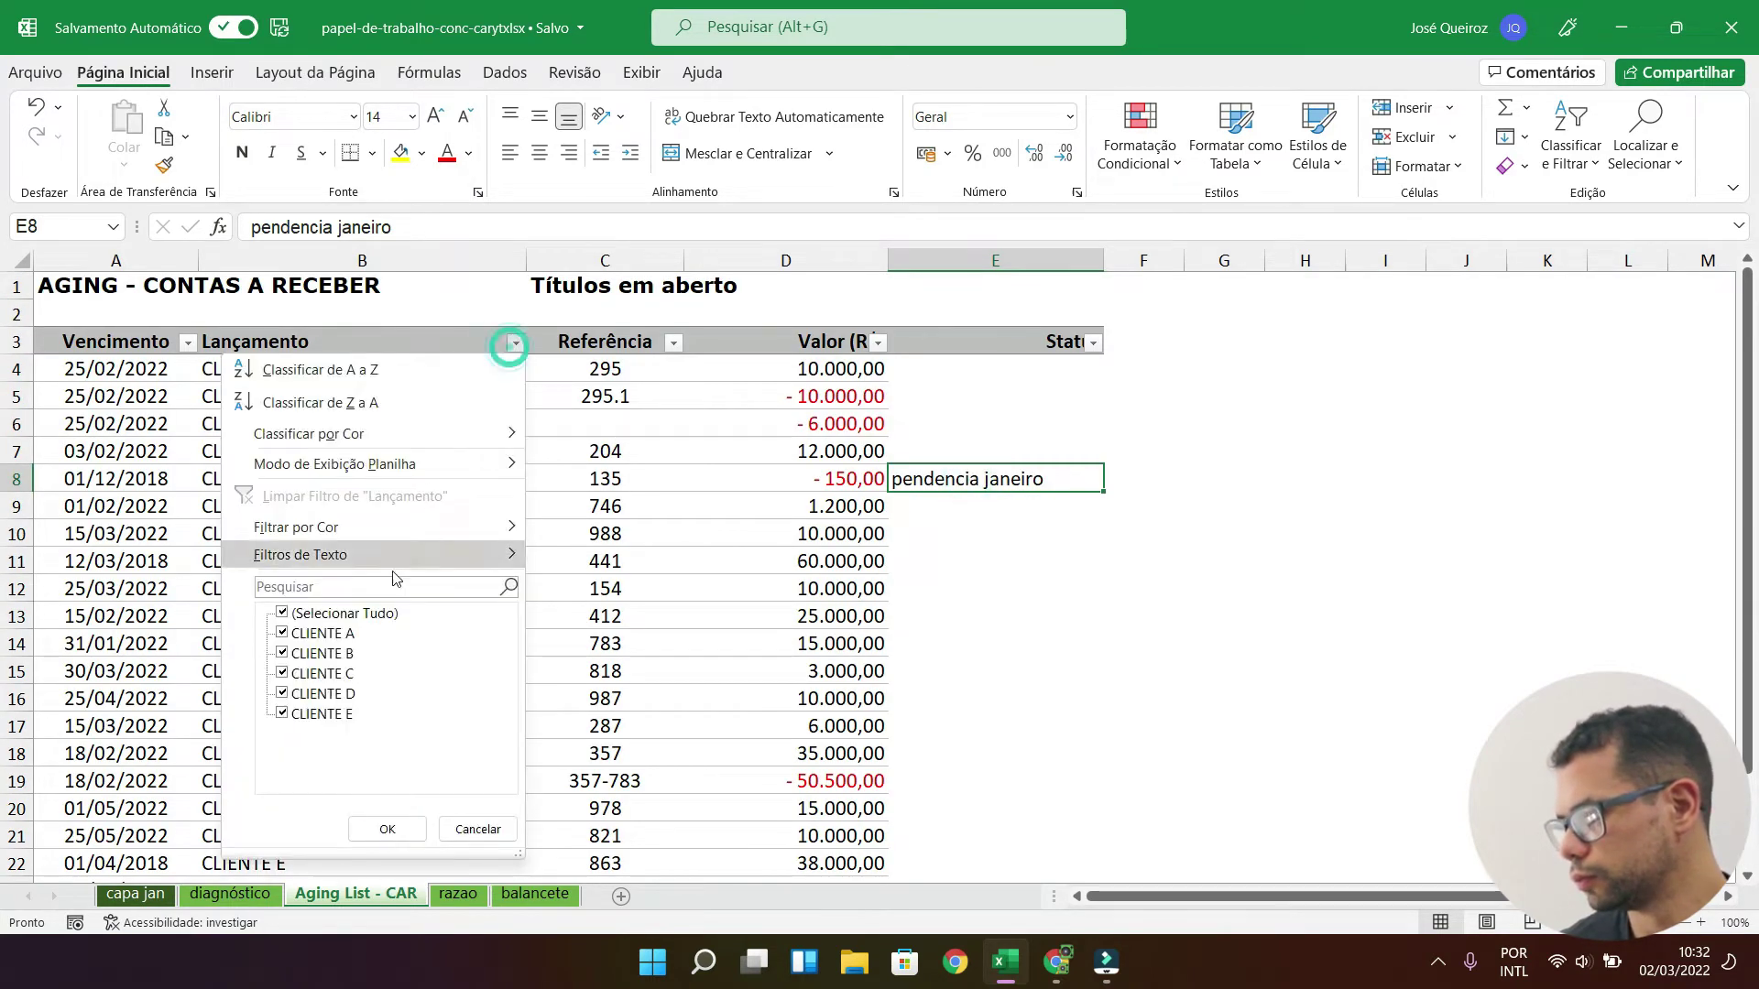
pyautogui.click(357, 613)
pyautogui.click(320, 714)
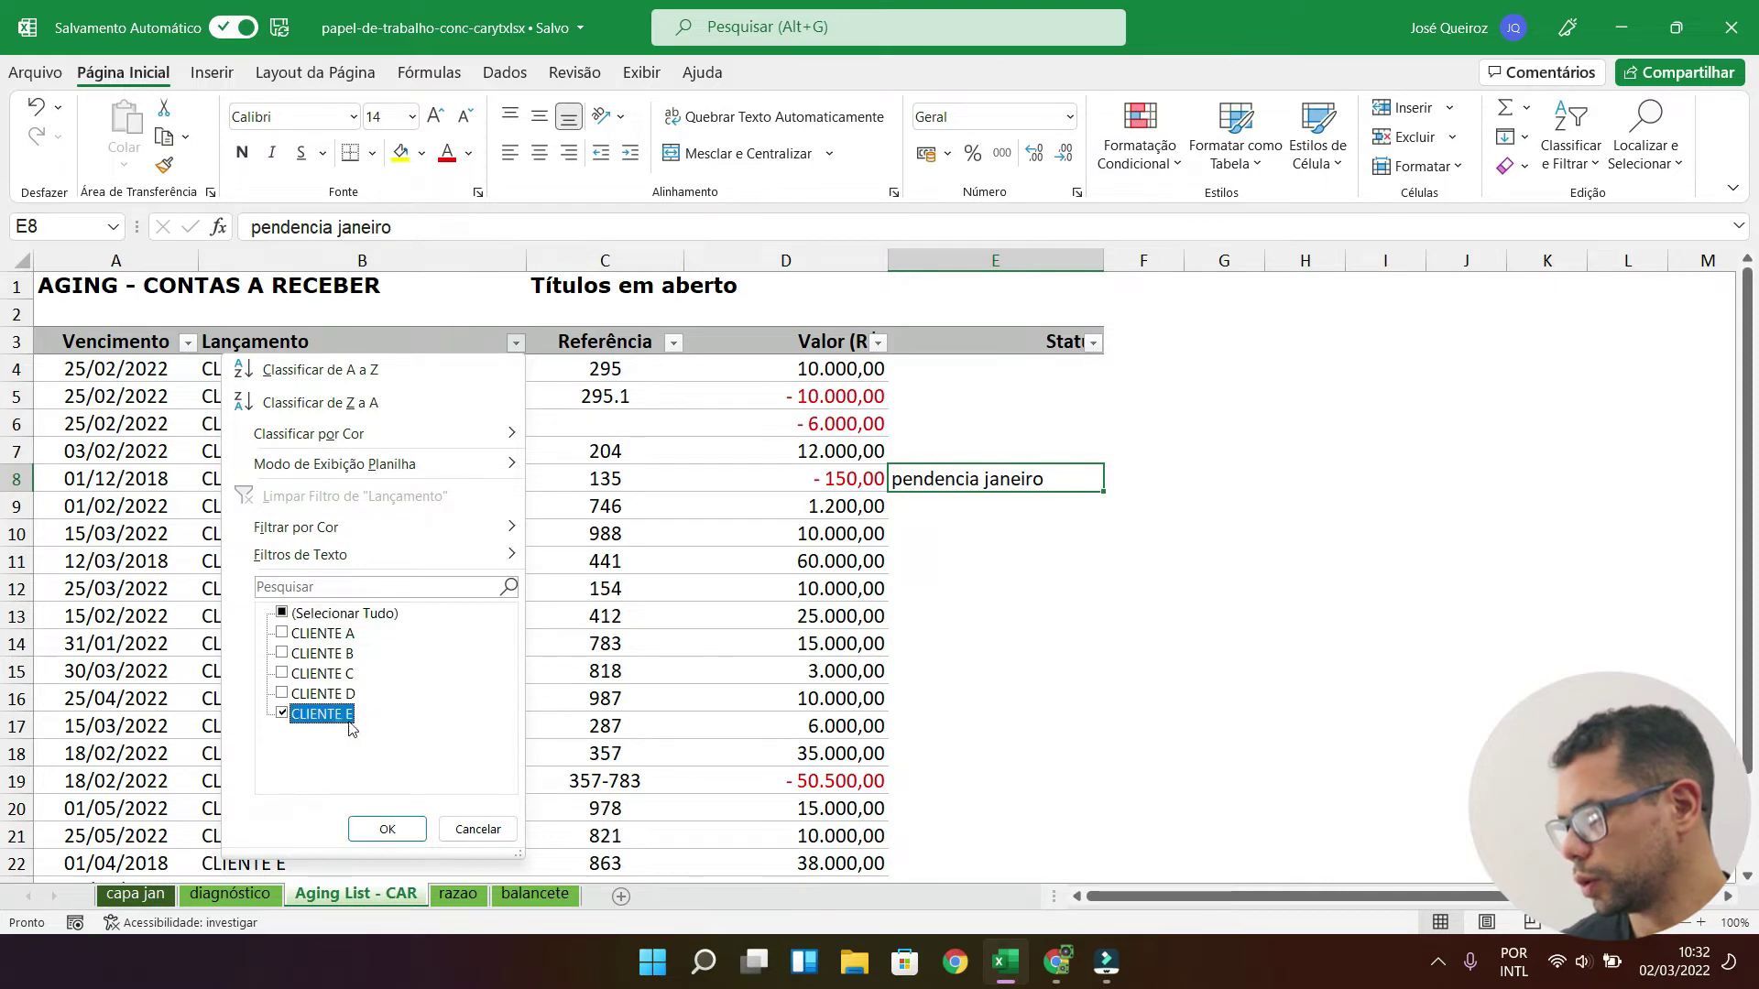
pyautogui.click(387, 830)
# Step: Enter "pendencia janeiro" as the Status of both CLIENTE E rows, references 441 and 863
pyautogui.click(1035, 364)
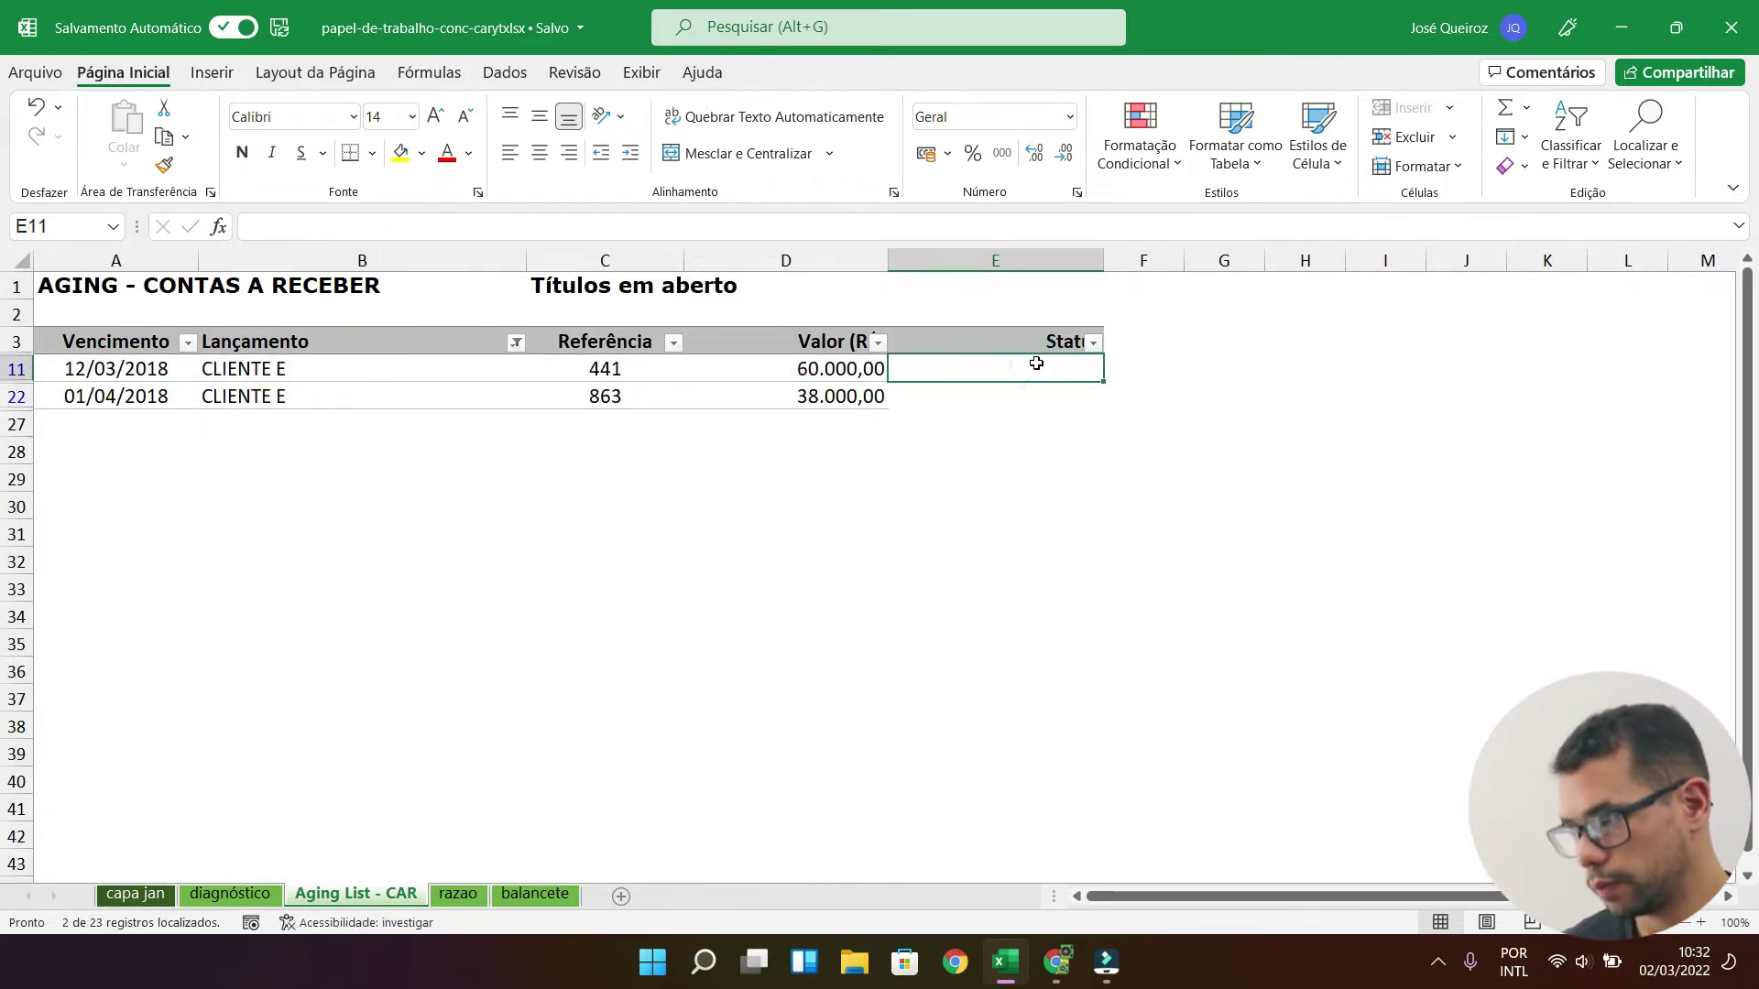
pyautogui.write('pendencia janeiro')
pyautogui.press('Return')
pyautogui.write('pendencia janeiro')
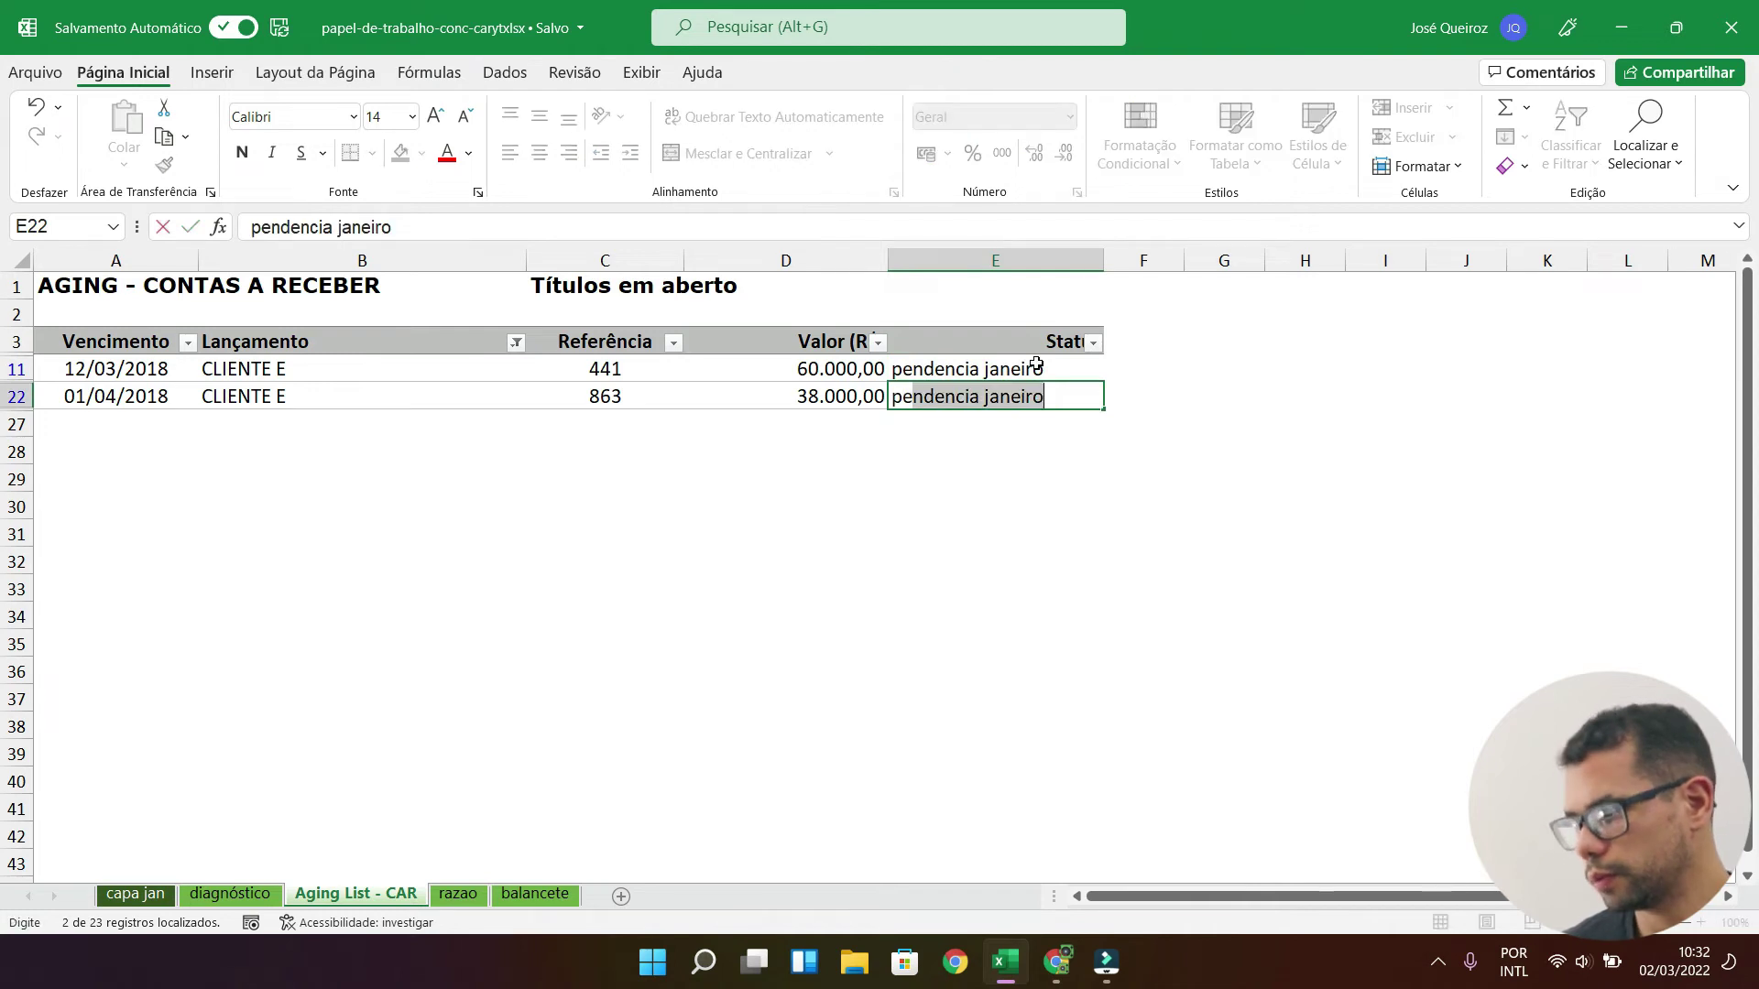
pyautogui.press('Return')
# Step: Clear the Lançamento filter and filter the Status column to show only "pendencia janeiro"
pyautogui.click(516, 342)
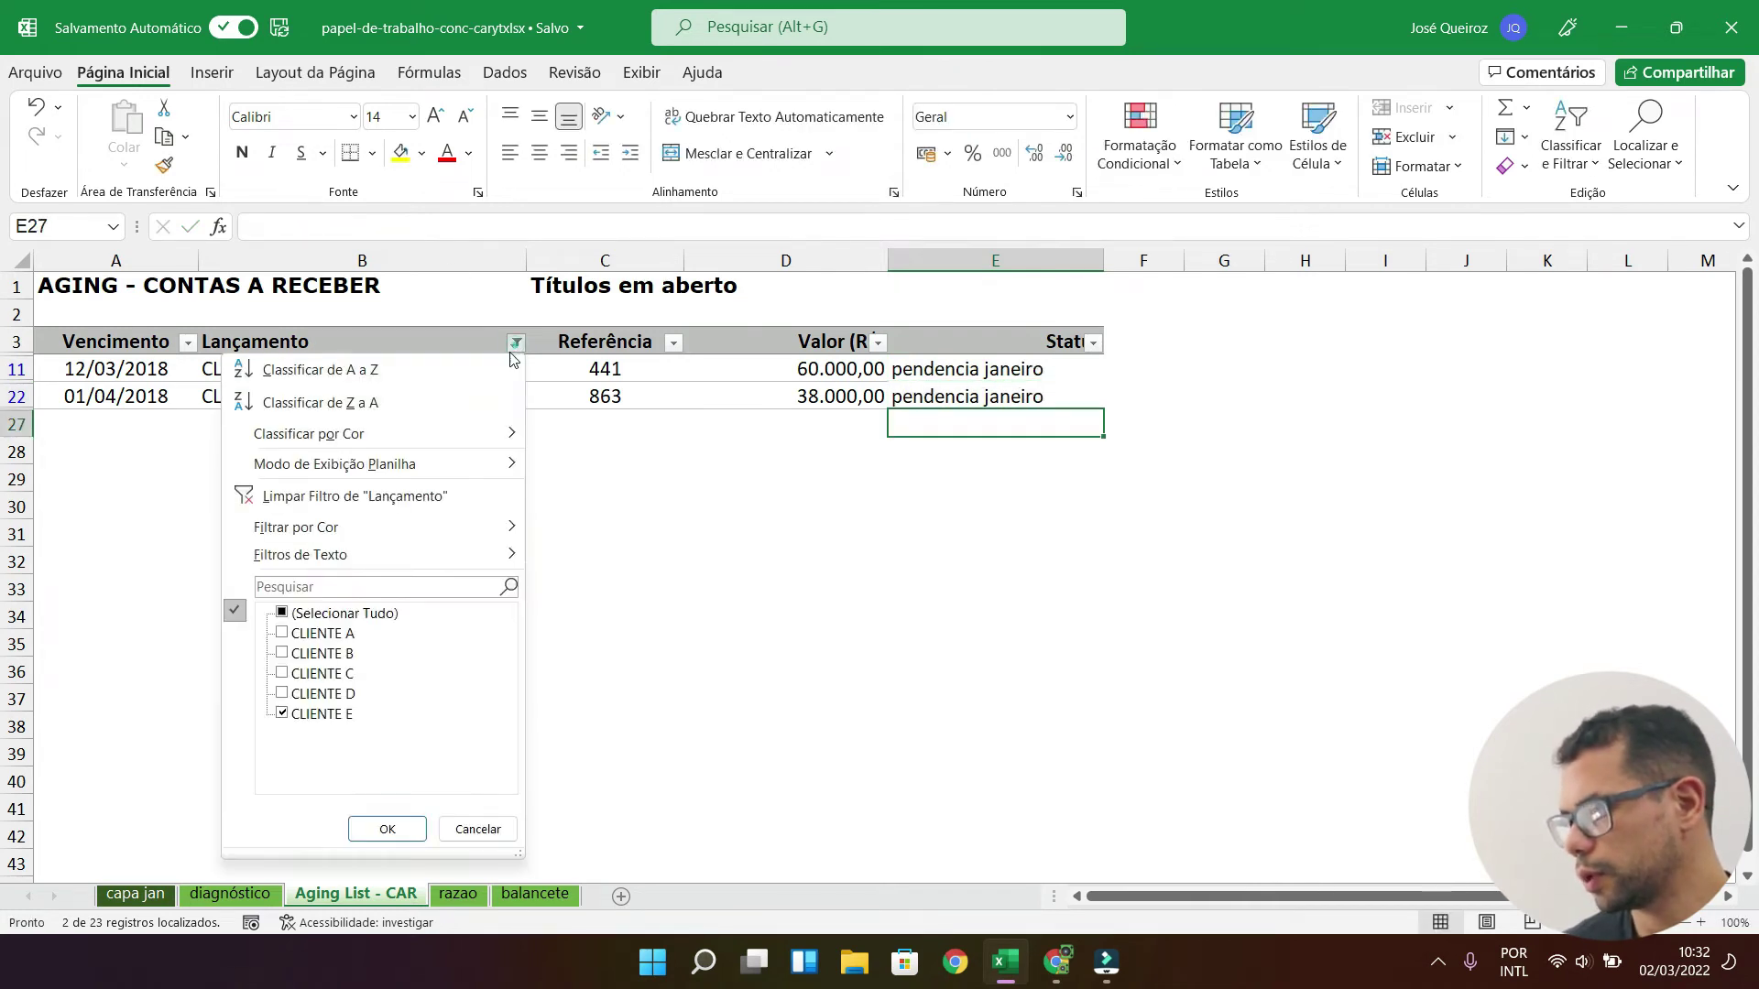
pyautogui.click(347, 615)
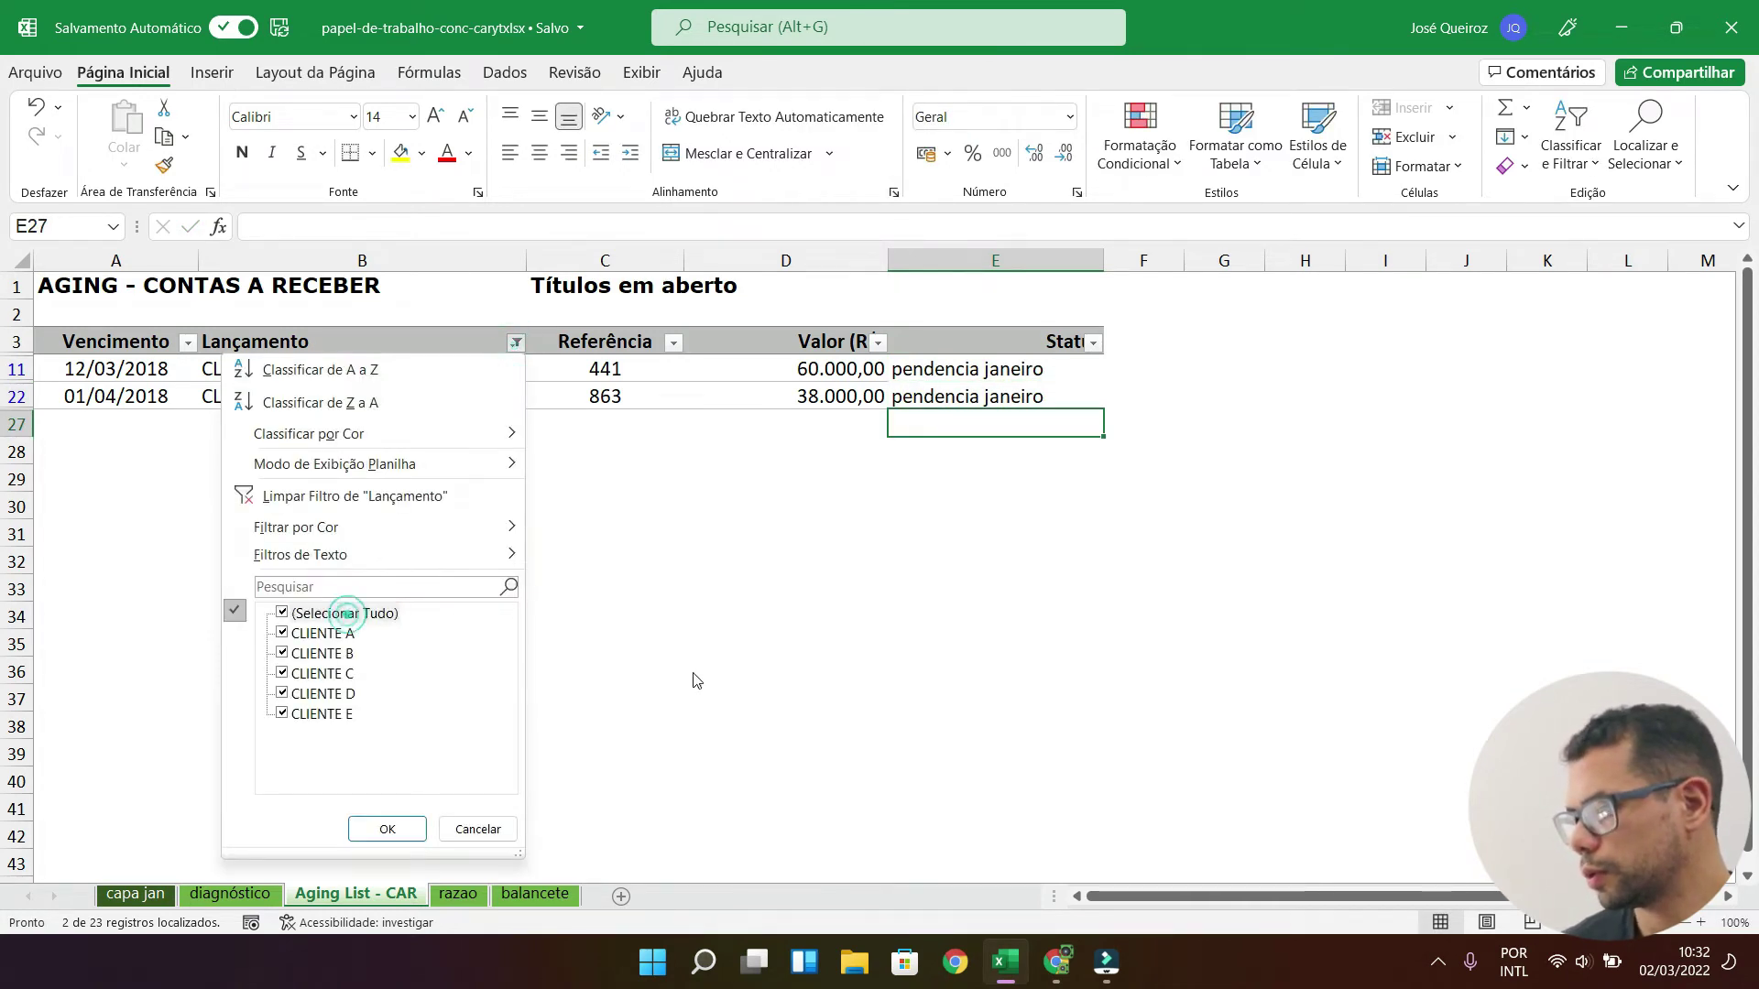
pyautogui.click(388, 829)
pyautogui.click(1094, 344)
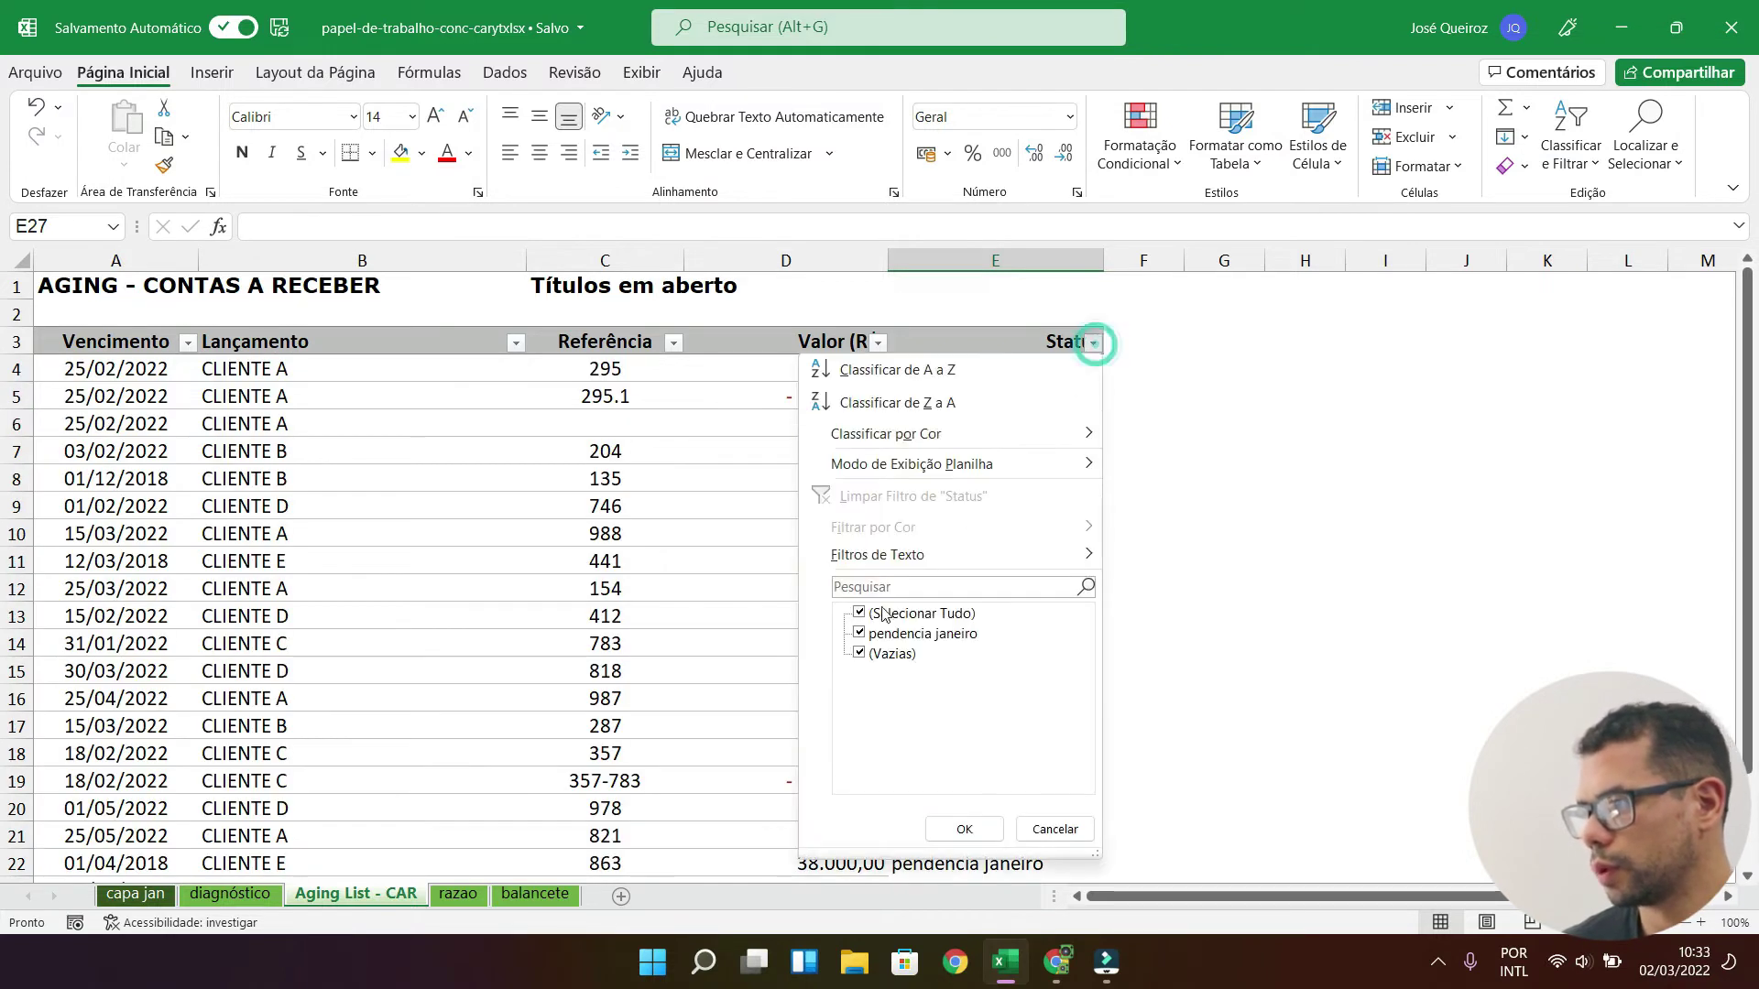
pyautogui.click(861, 654)
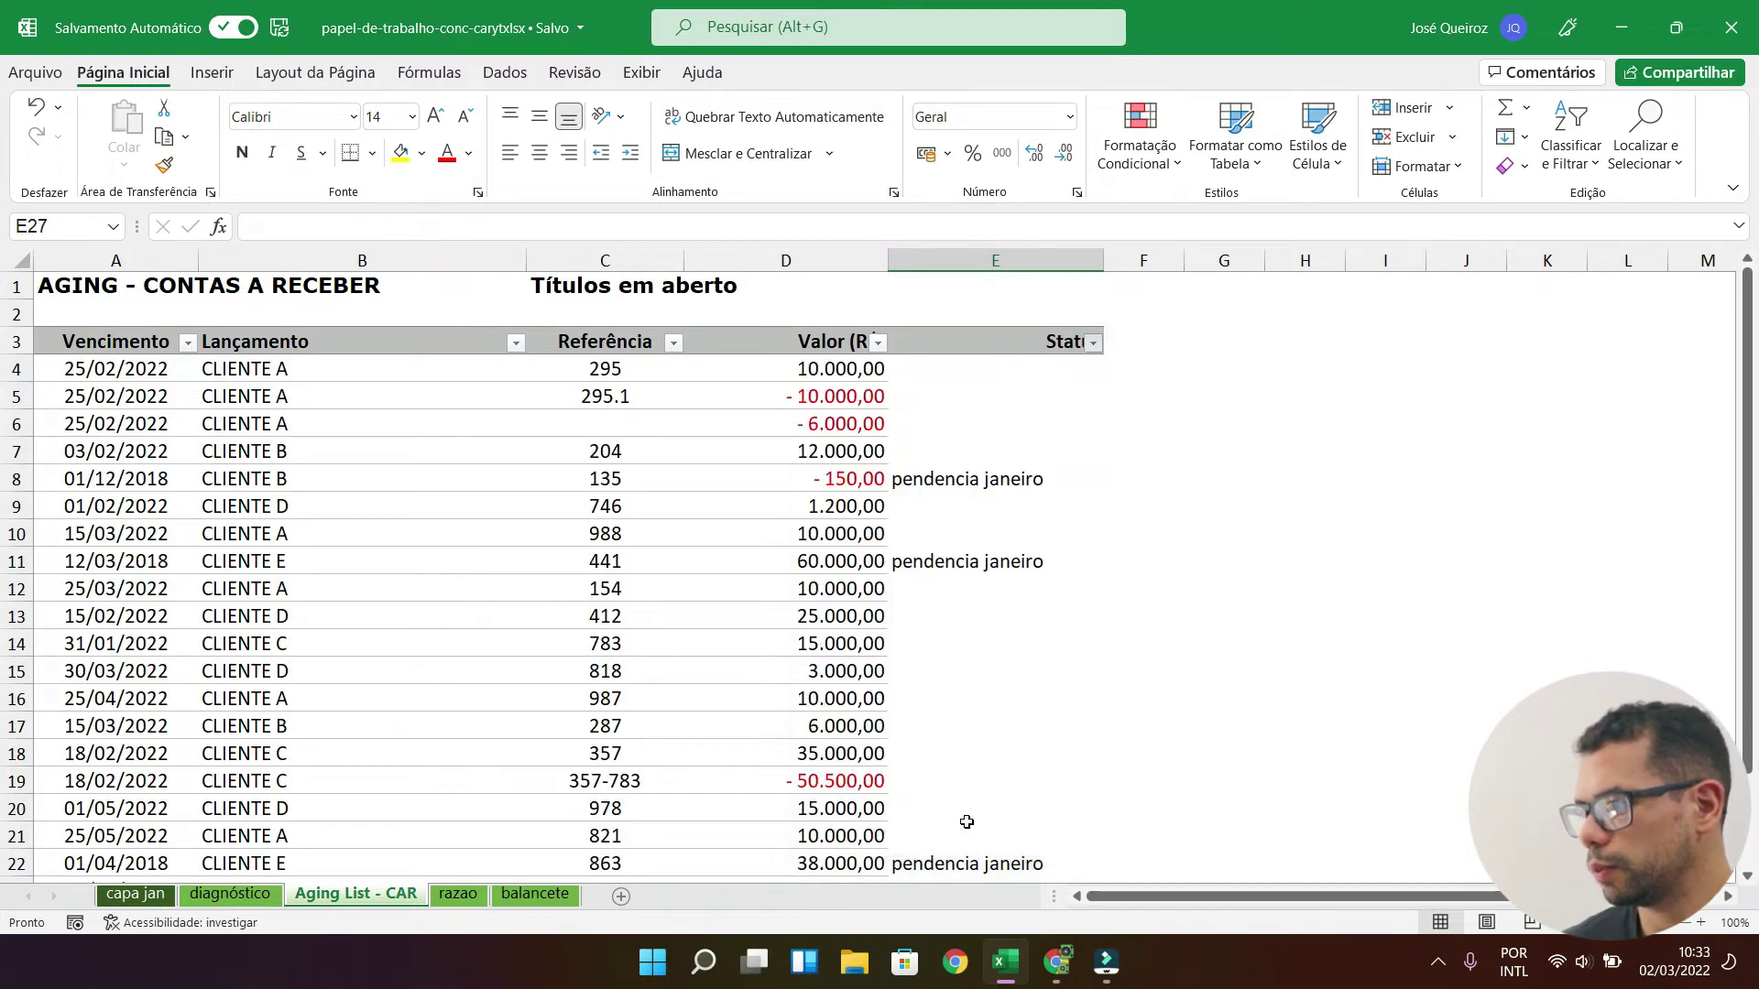
pyautogui.click(949, 831)
# Step: Compare the sum of the filtered Valor entries with the Subtotal pendências do Extrato in F32 of the capa jan sheet
pyautogui.hotkey('ctrl', 'shift', 'Down')
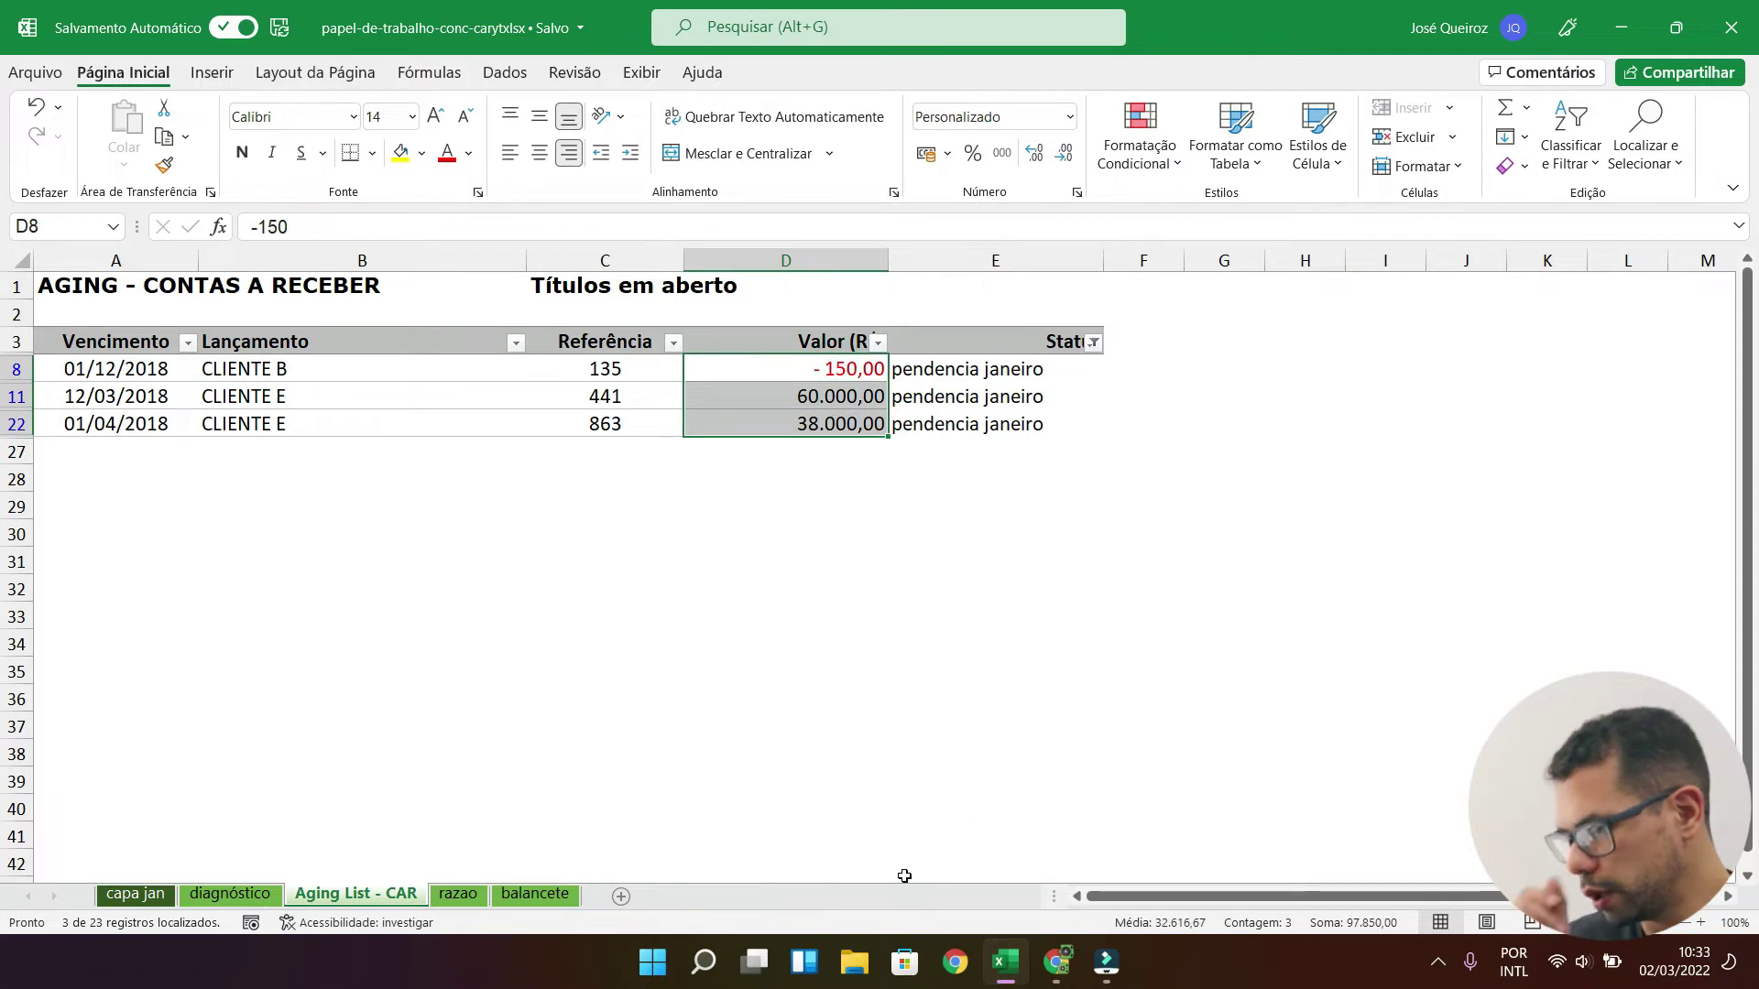
pyautogui.click(135, 896)
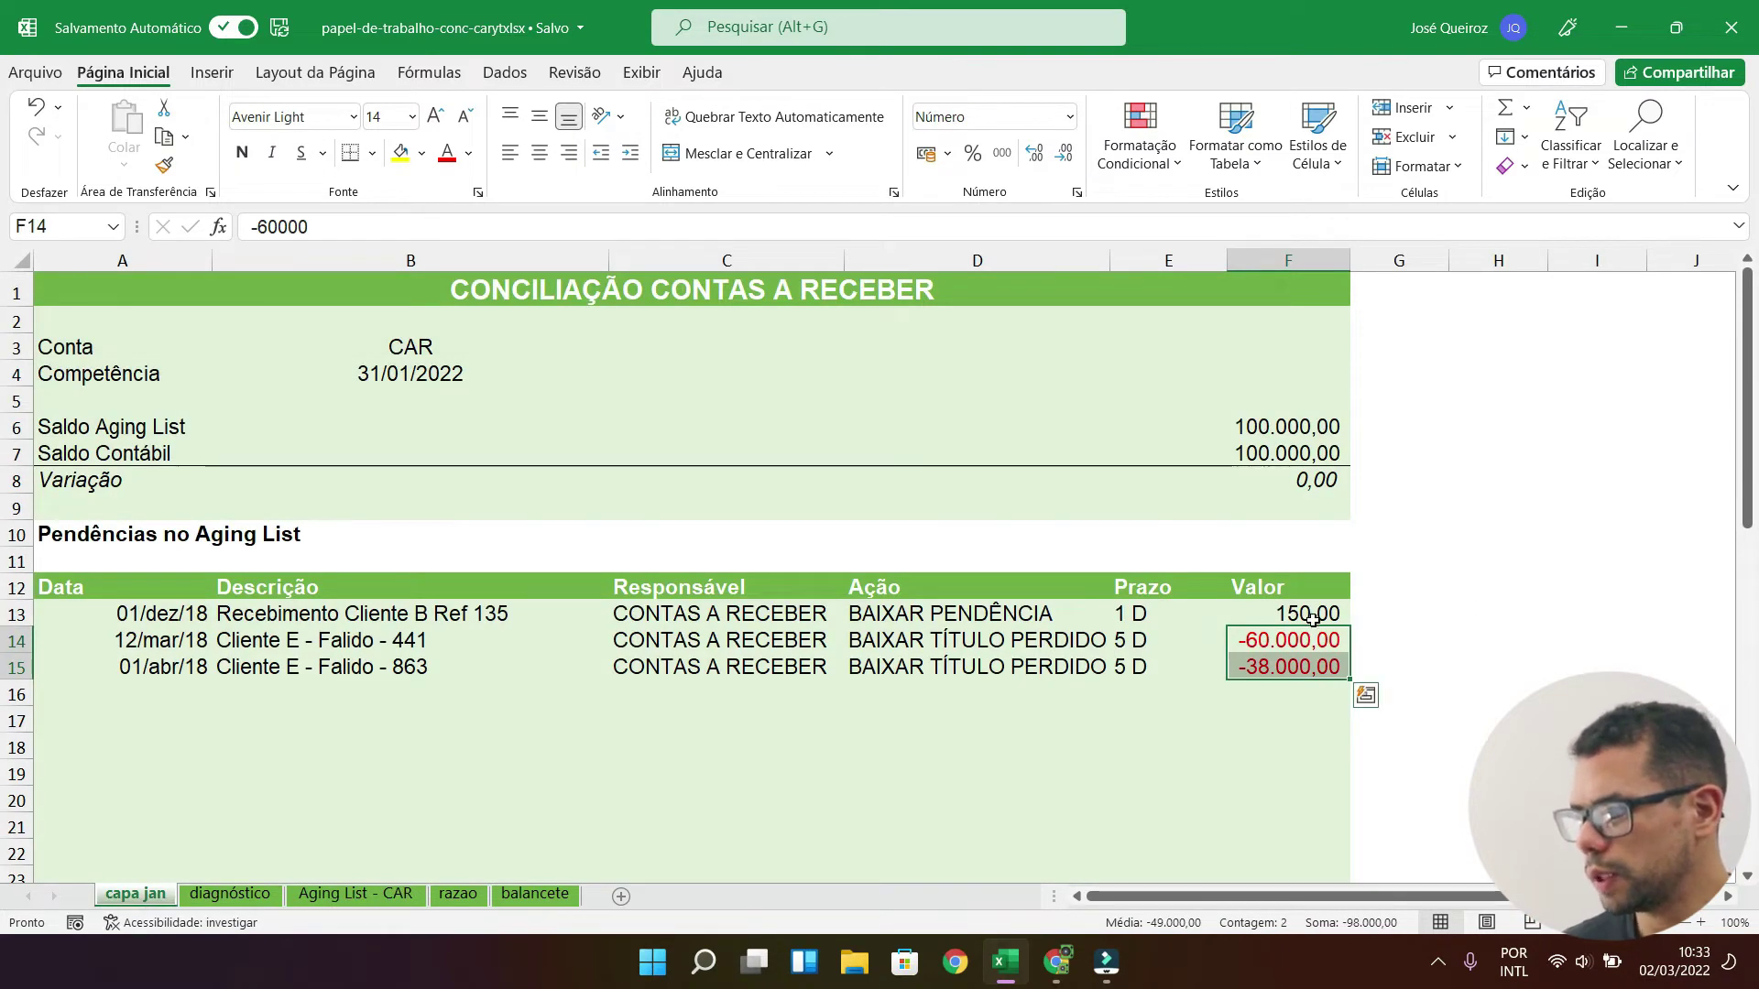
pyautogui.scroll(-7, 1311, 617)
pyautogui.click(1308, 547)
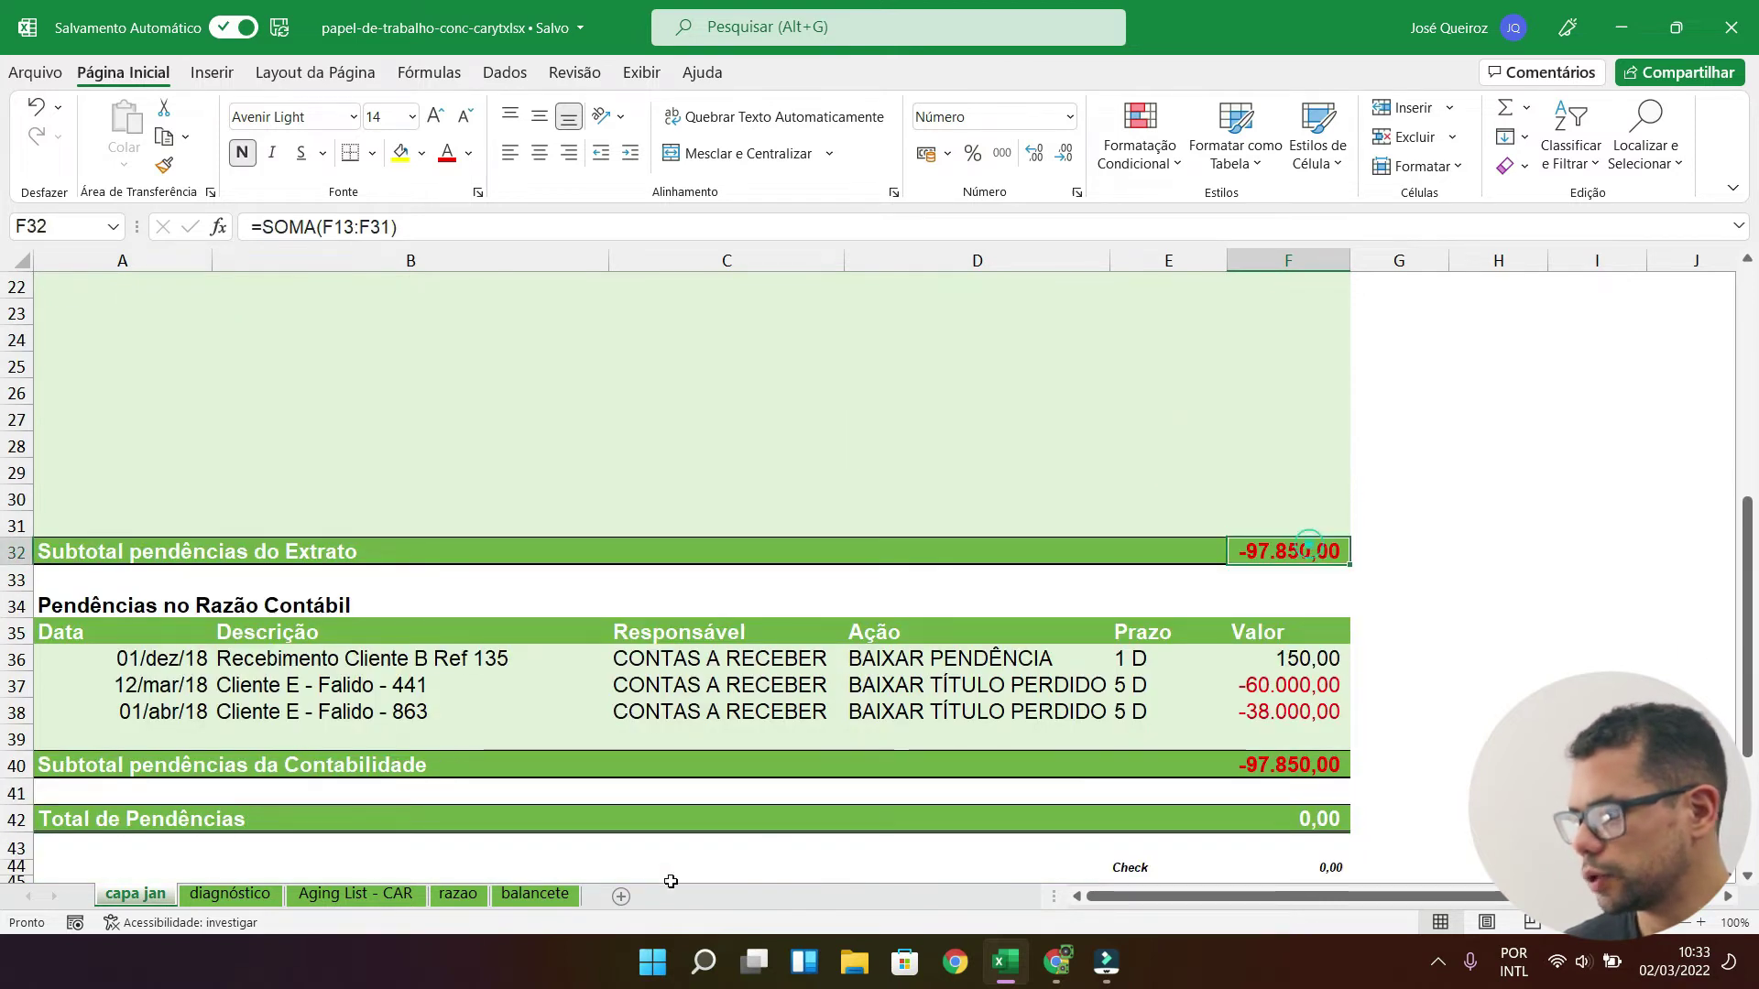
# Step: Enter =SUBTOTAL(9;D3:D1048576) in D2 of the Aging List - CAR sheet to total the filtered Valor entries
pyautogui.click(396, 896)
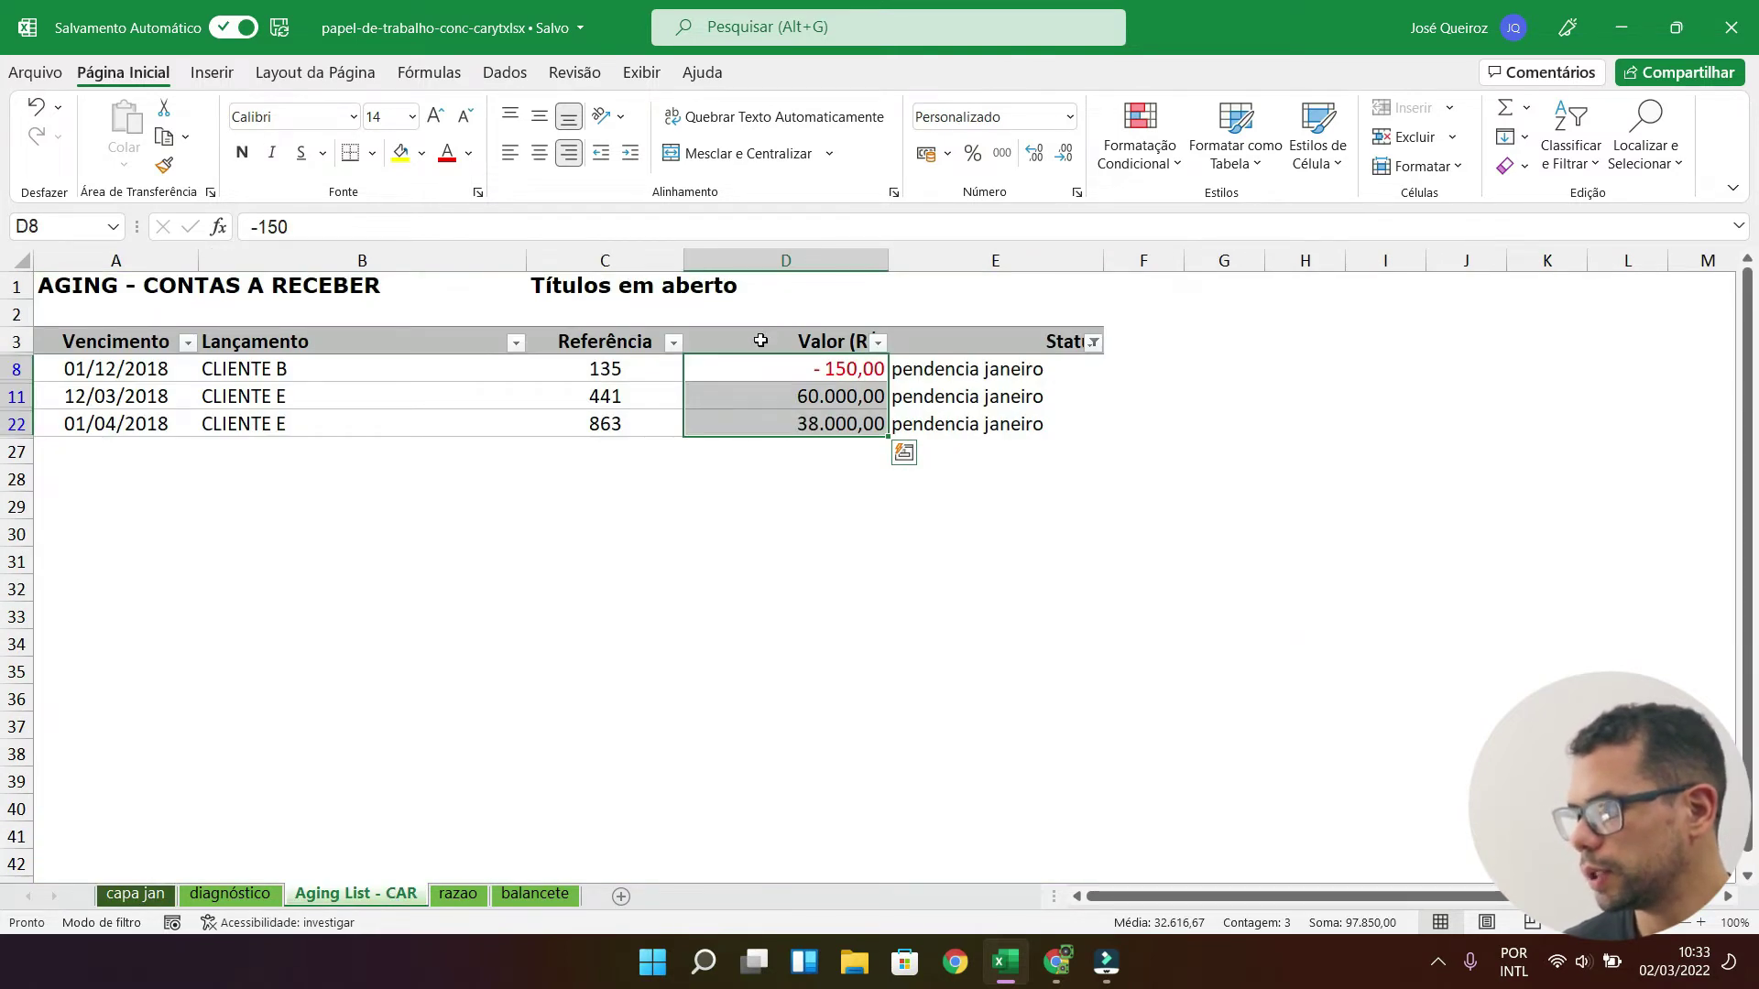
pyautogui.click(847, 306)
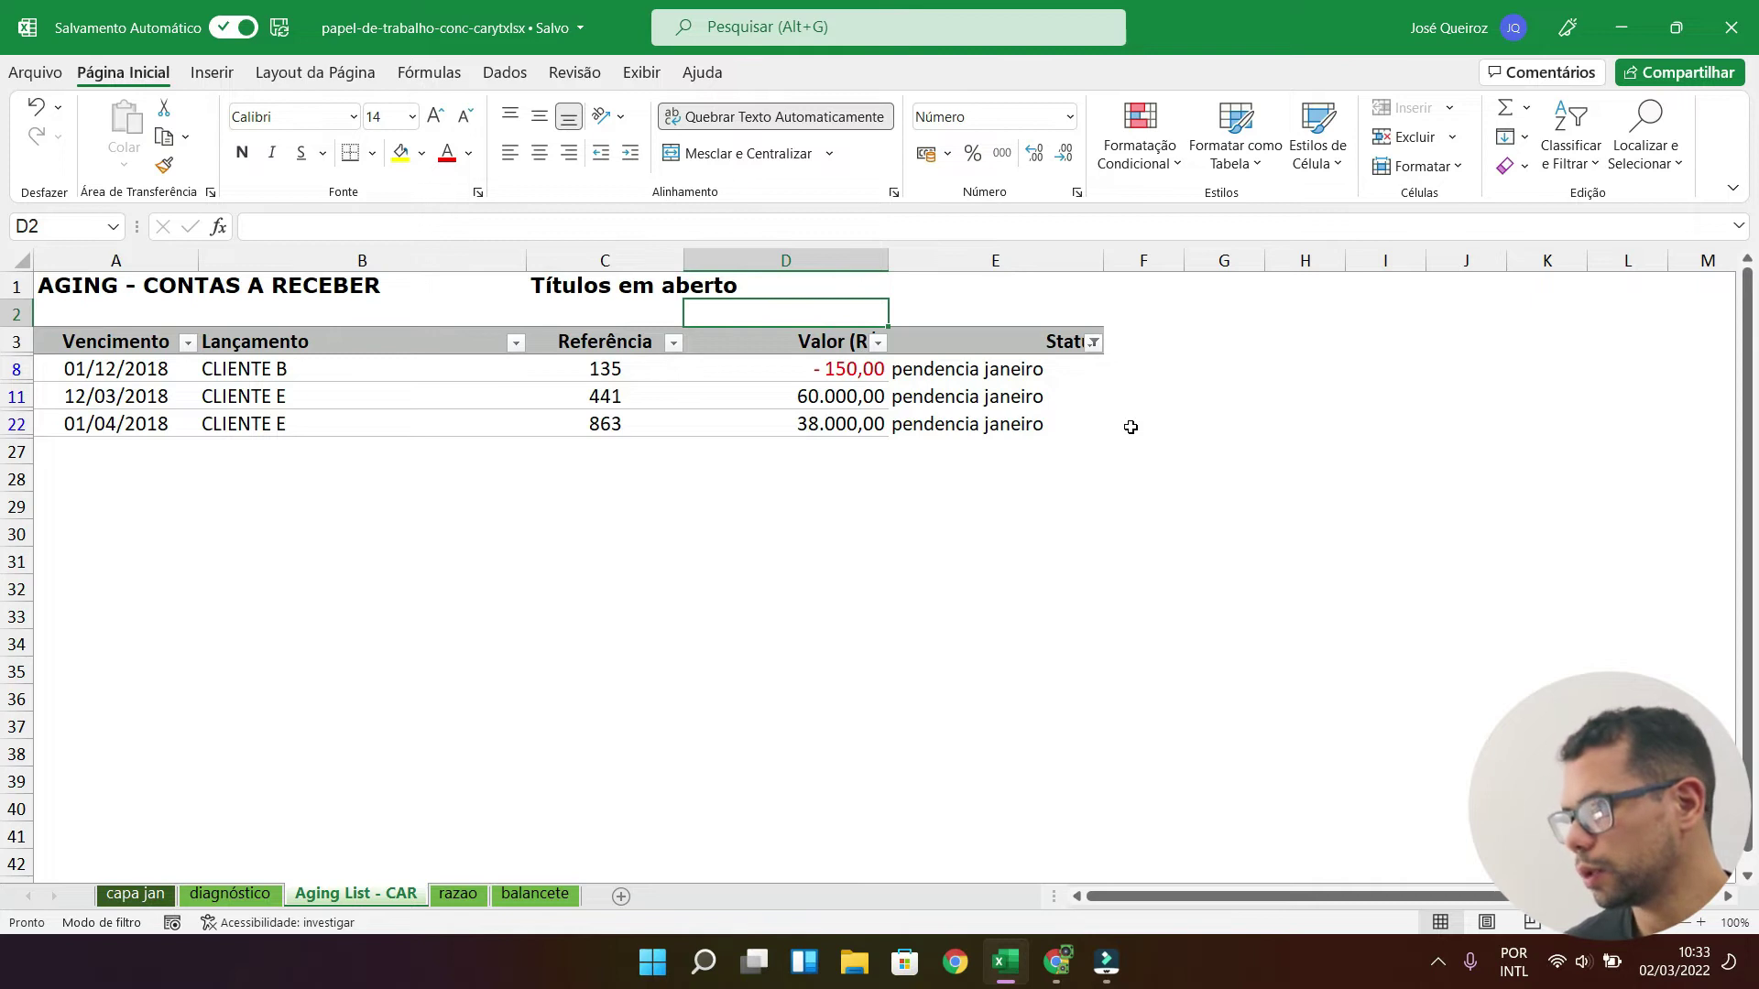
pyautogui.write('=sub')
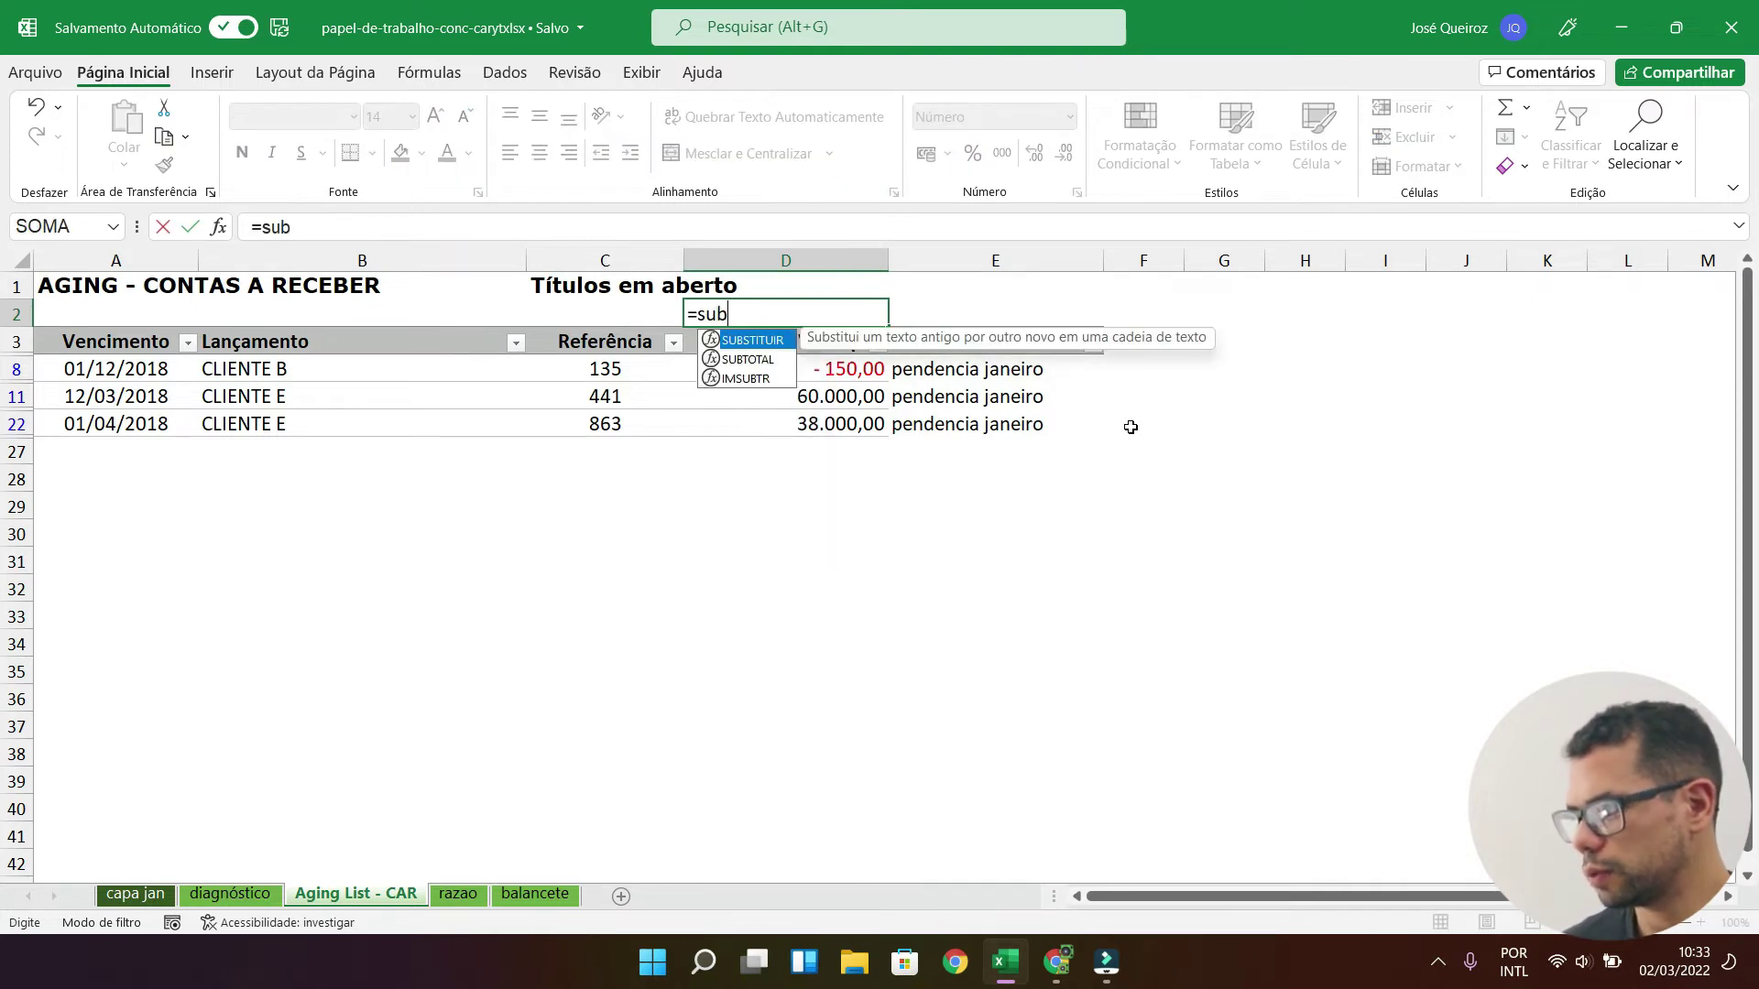
pyautogui.write('total(')
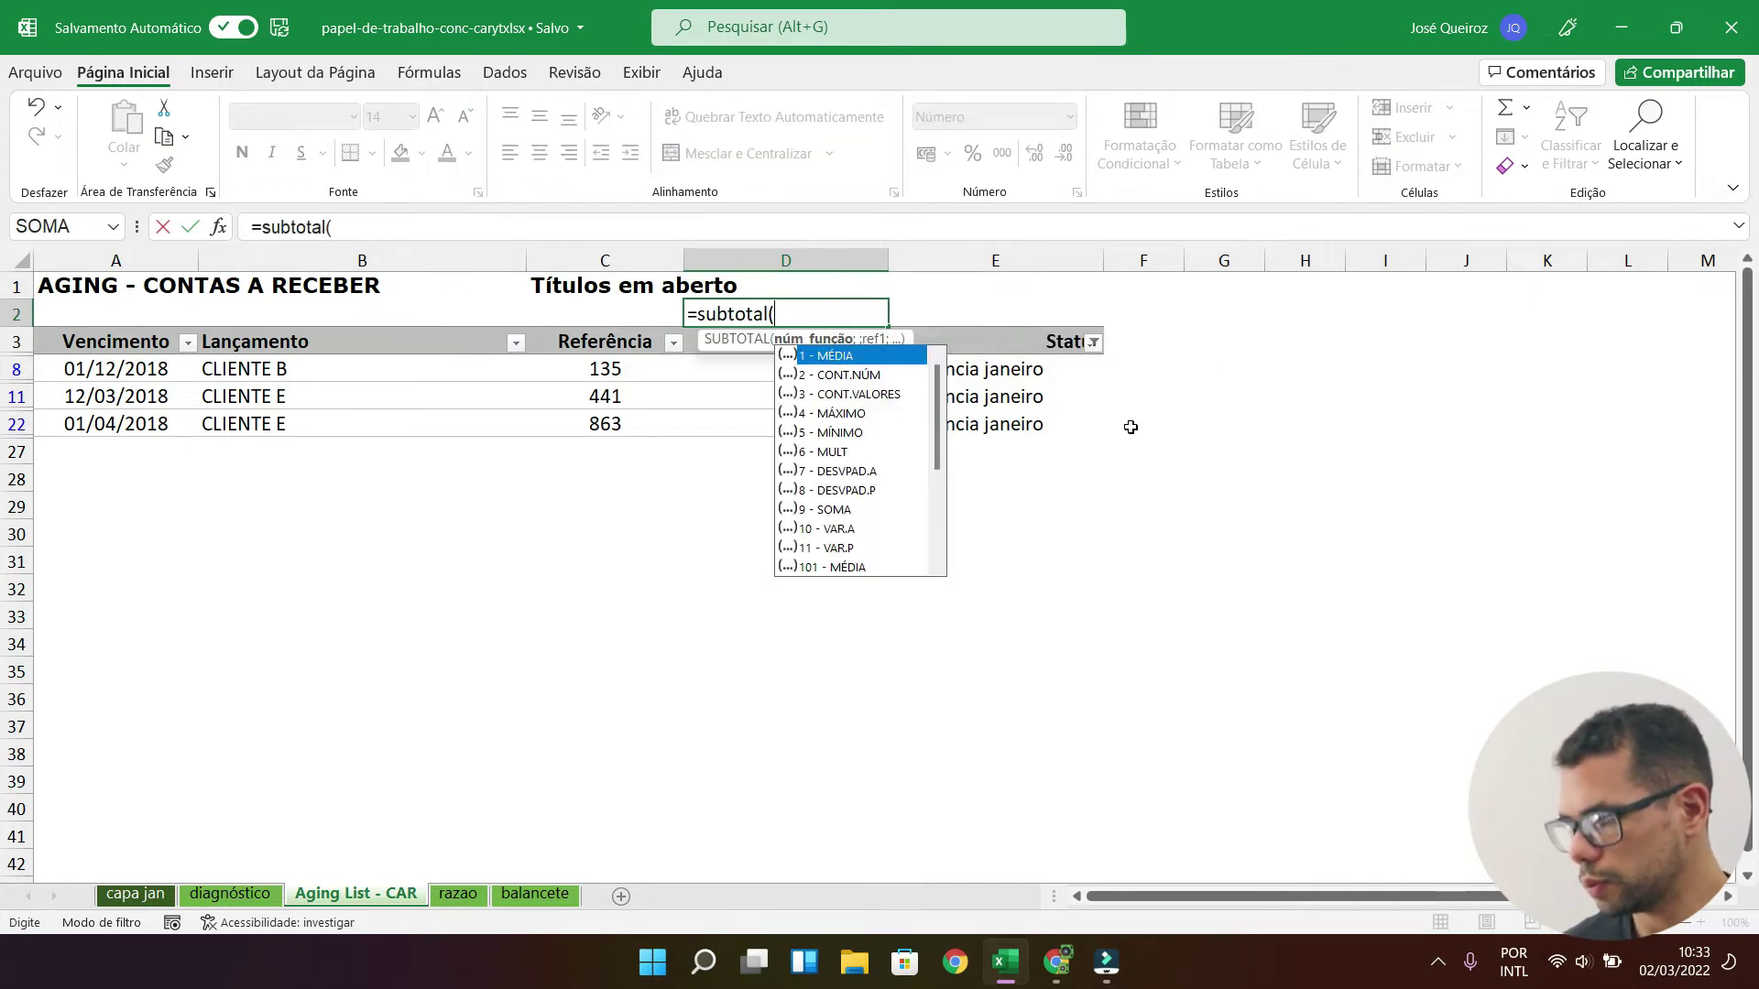
pyautogui.write('9')
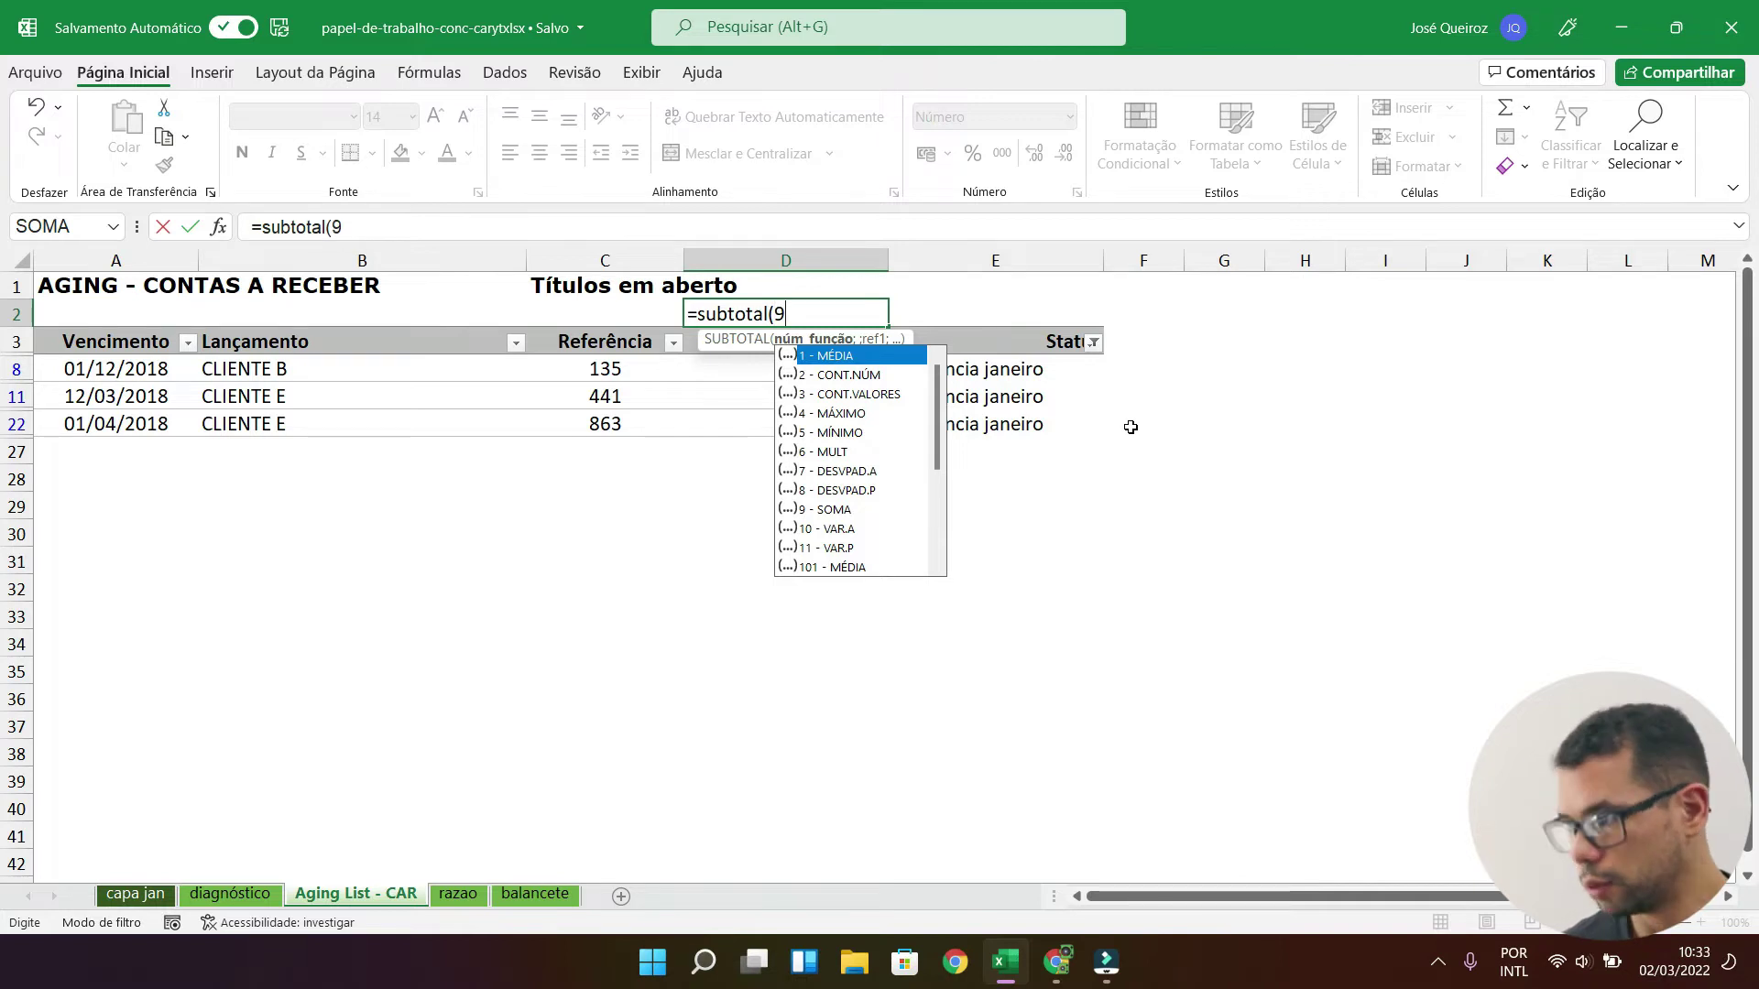
pyautogui.write(';')
pyautogui.press('Down')
pyautogui.hotkey('shift', 'Down')
pyautogui.hotkey('shift', 'Down')
pyautogui.hotkey('shift', 'Down')
pyautogui.hotkey('shift', 'Down')
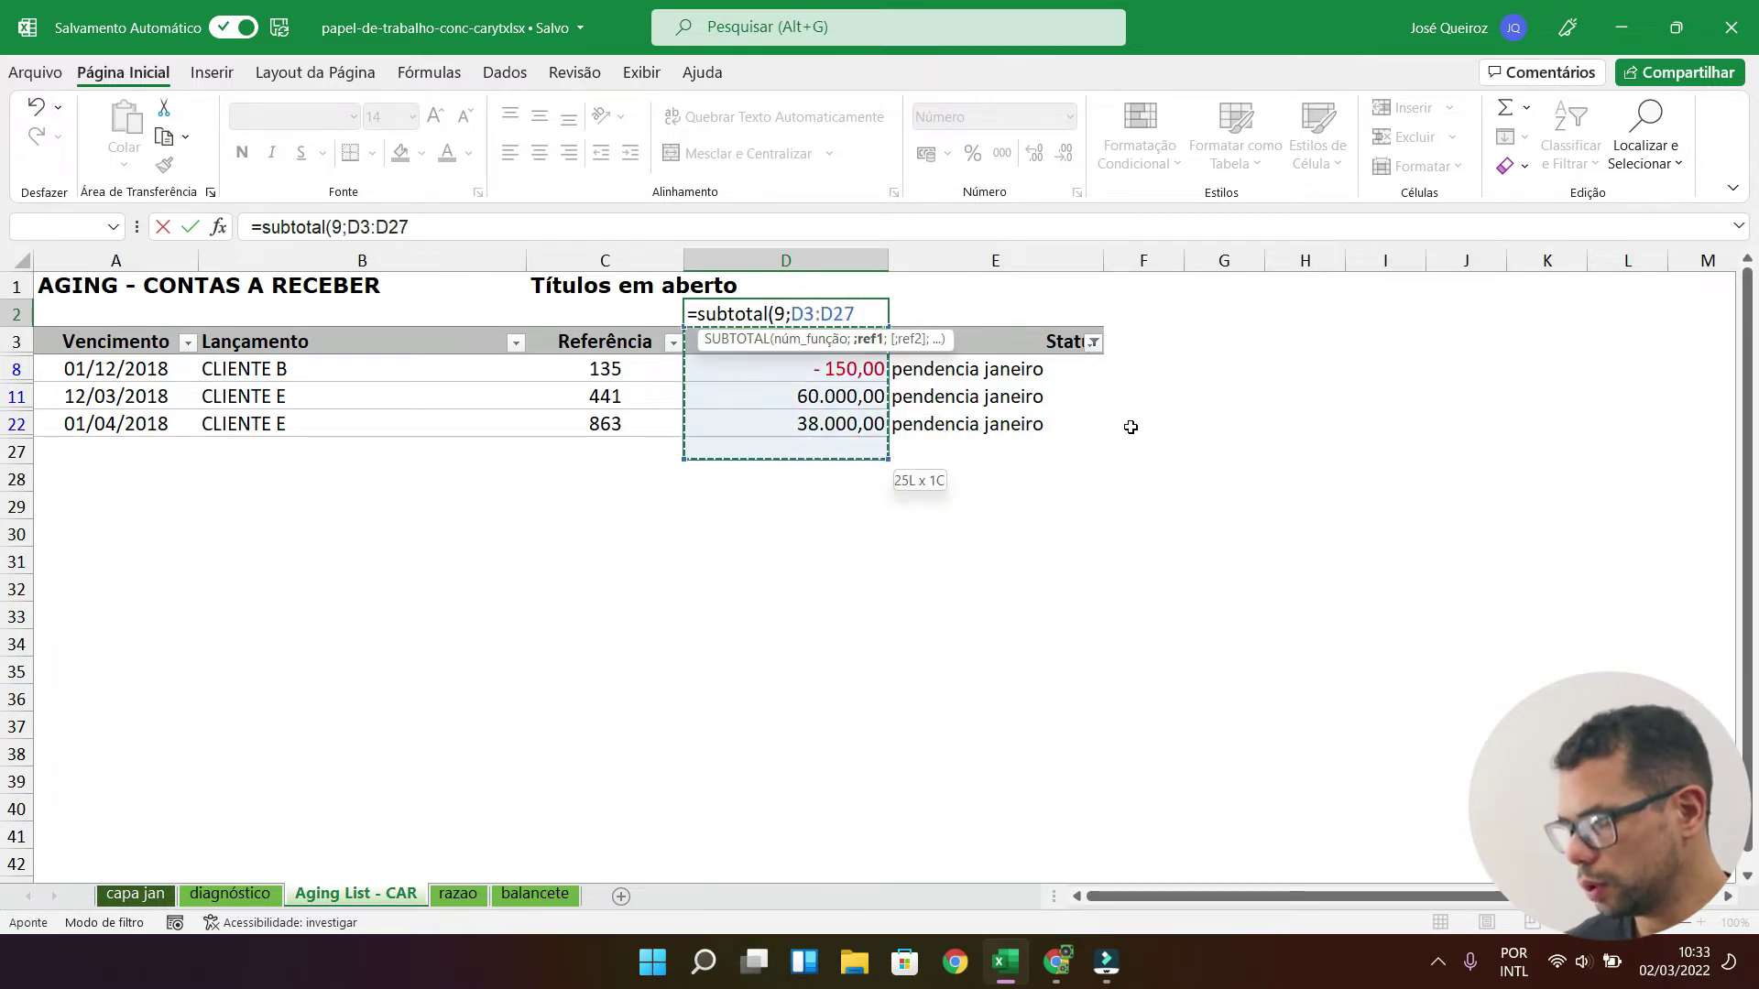
pyautogui.hotkey('ctrl', 'shift', 'Down')
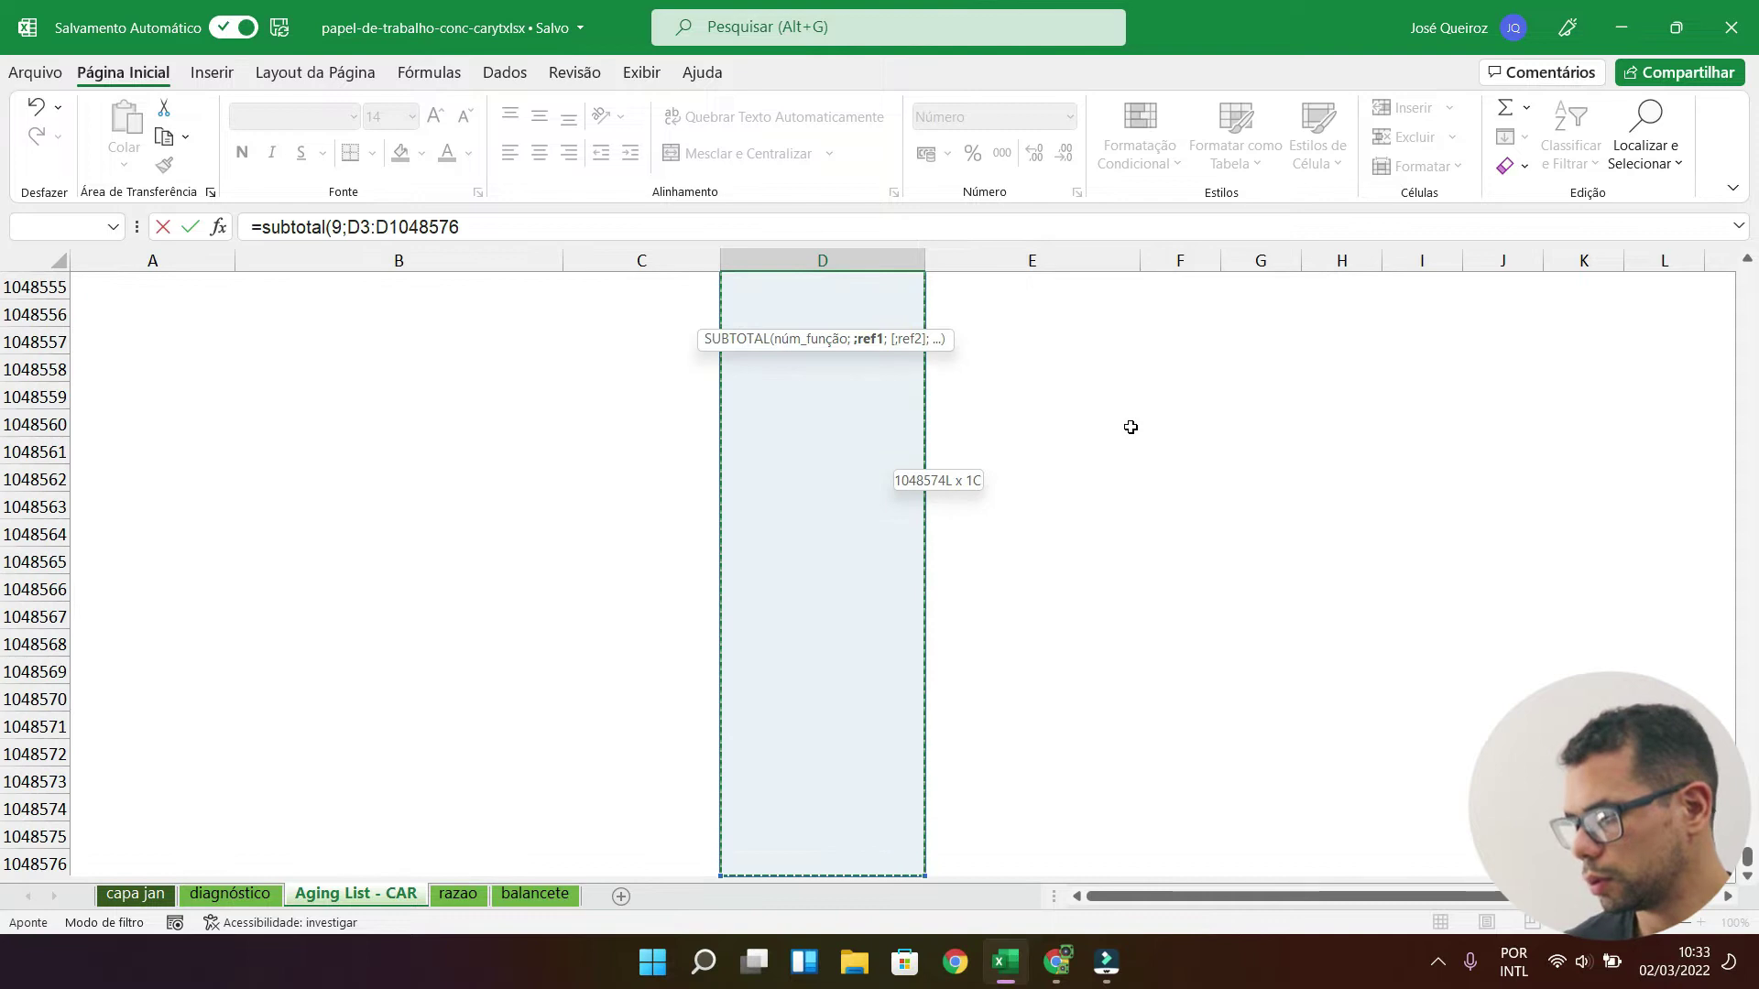
pyautogui.press('Return')
pyautogui.press('Up')
pyautogui.press('Up')
pyautogui.press('Down')
pyautogui.press('Down')
pyautogui.press('Right')
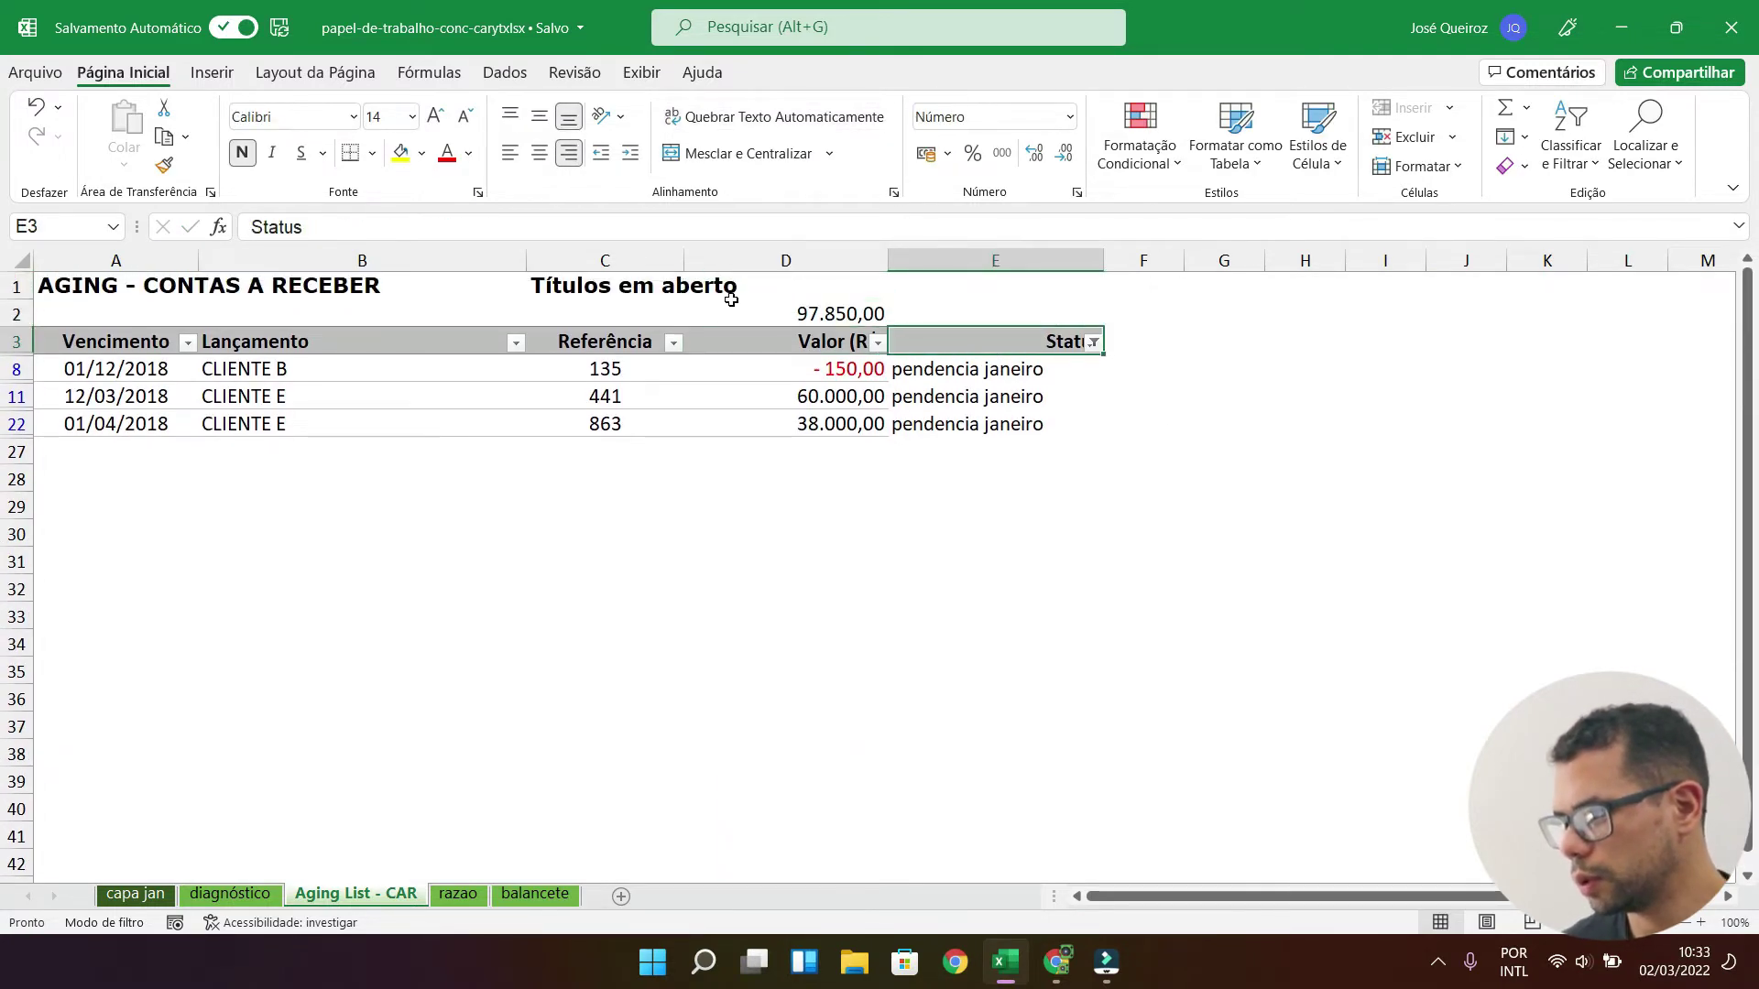
# Step: Filter the Status column to show only the blank (Vazias) entries
pyautogui.click(783, 313)
pyautogui.click(1093, 342)
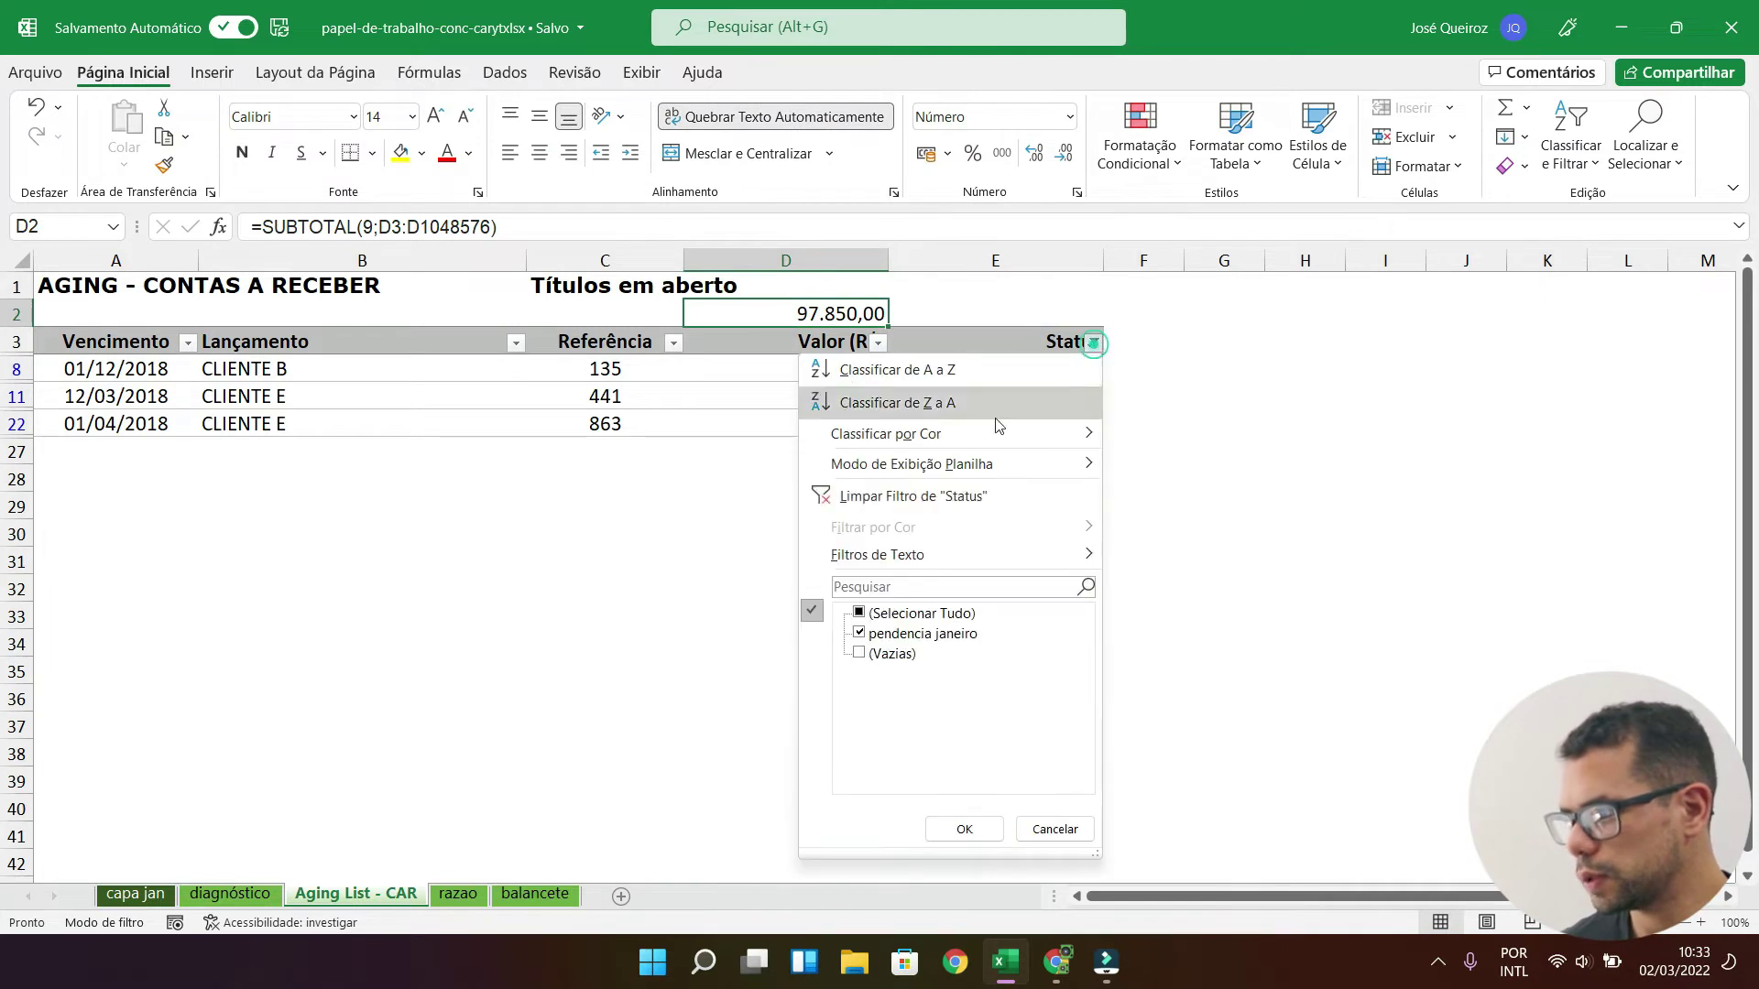
pyautogui.doubleClick(873, 656)
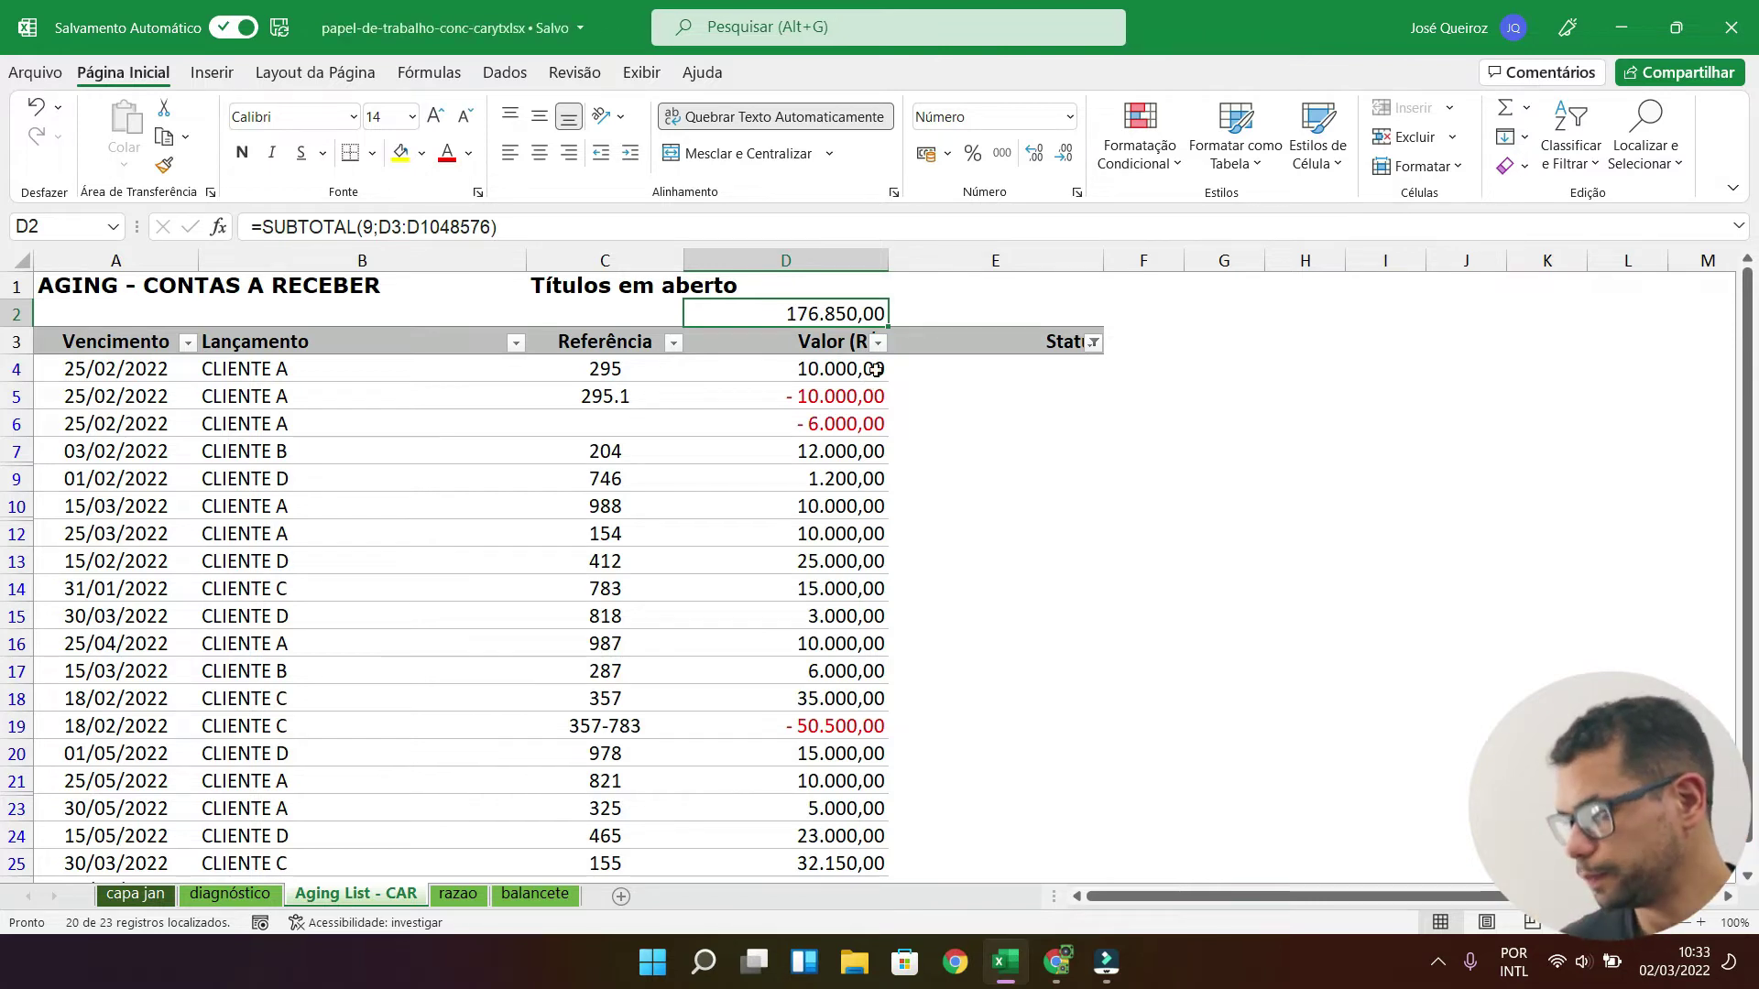
# Step: Compare the Referência and Valor entries of the CLIENTE A rows with references 295 and 295.1
pyautogui.moveTo(838, 369); pyautogui.dragTo(837, 398)
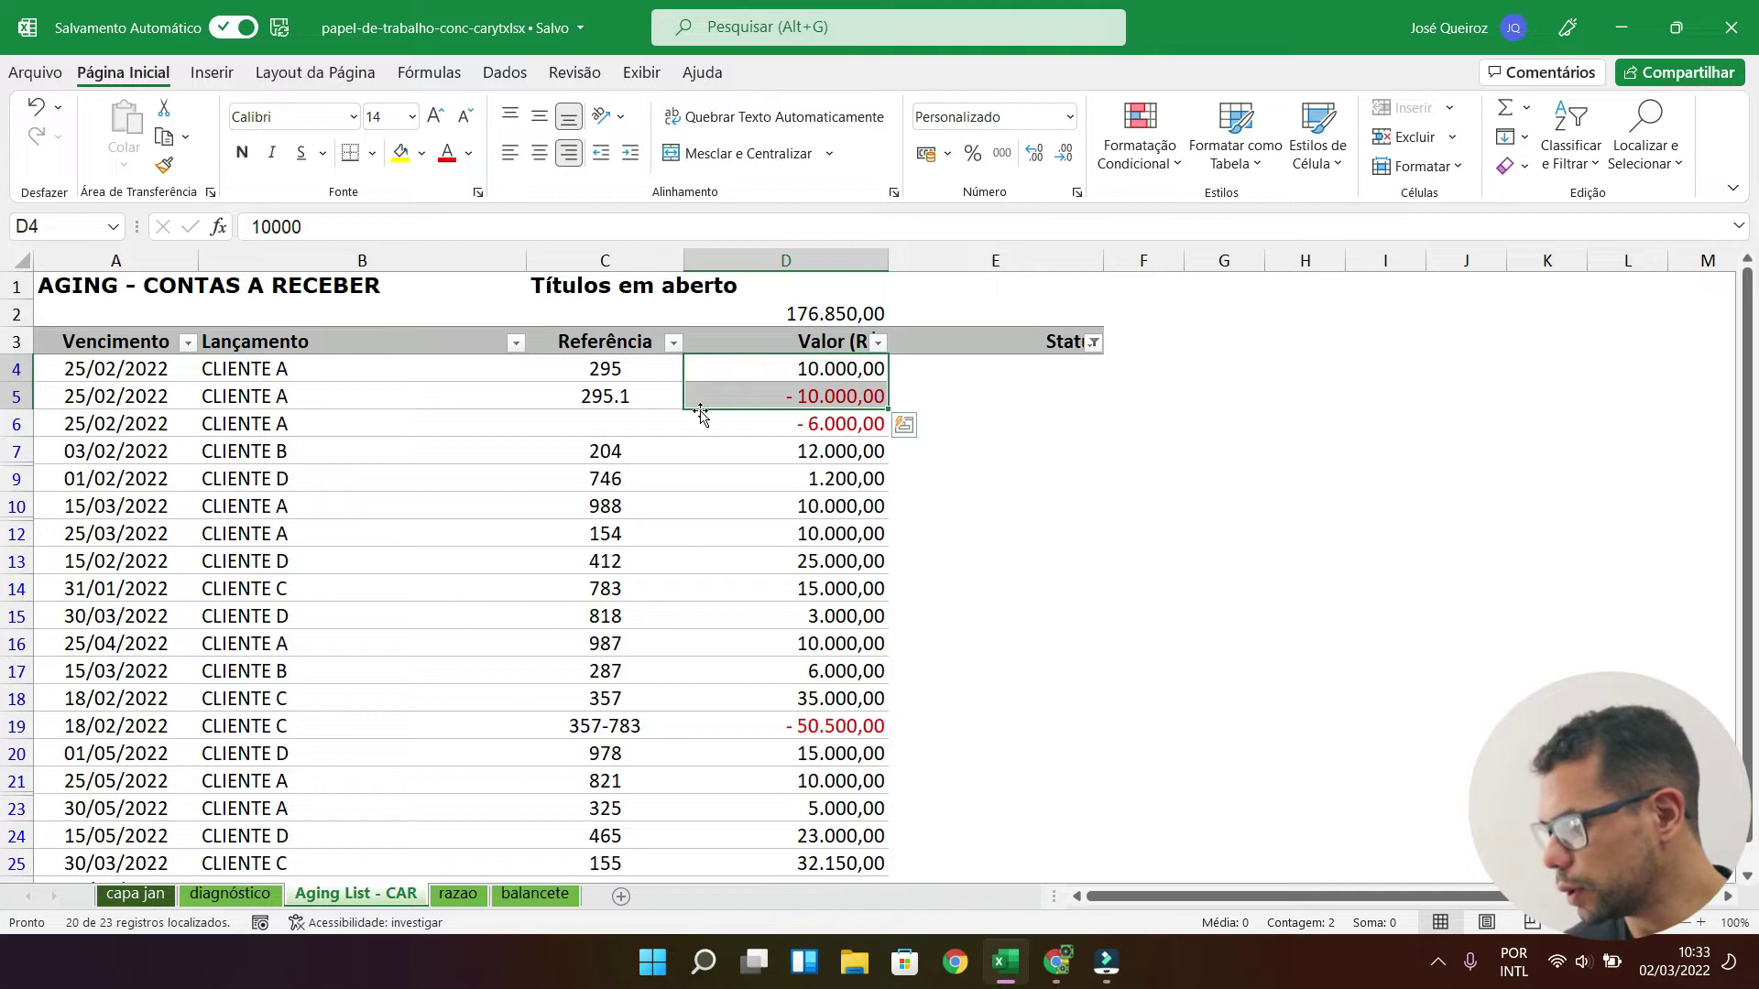
pyautogui.click(781, 369)
pyautogui.moveTo(781, 388); pyautogui.dragTo(782, 395)
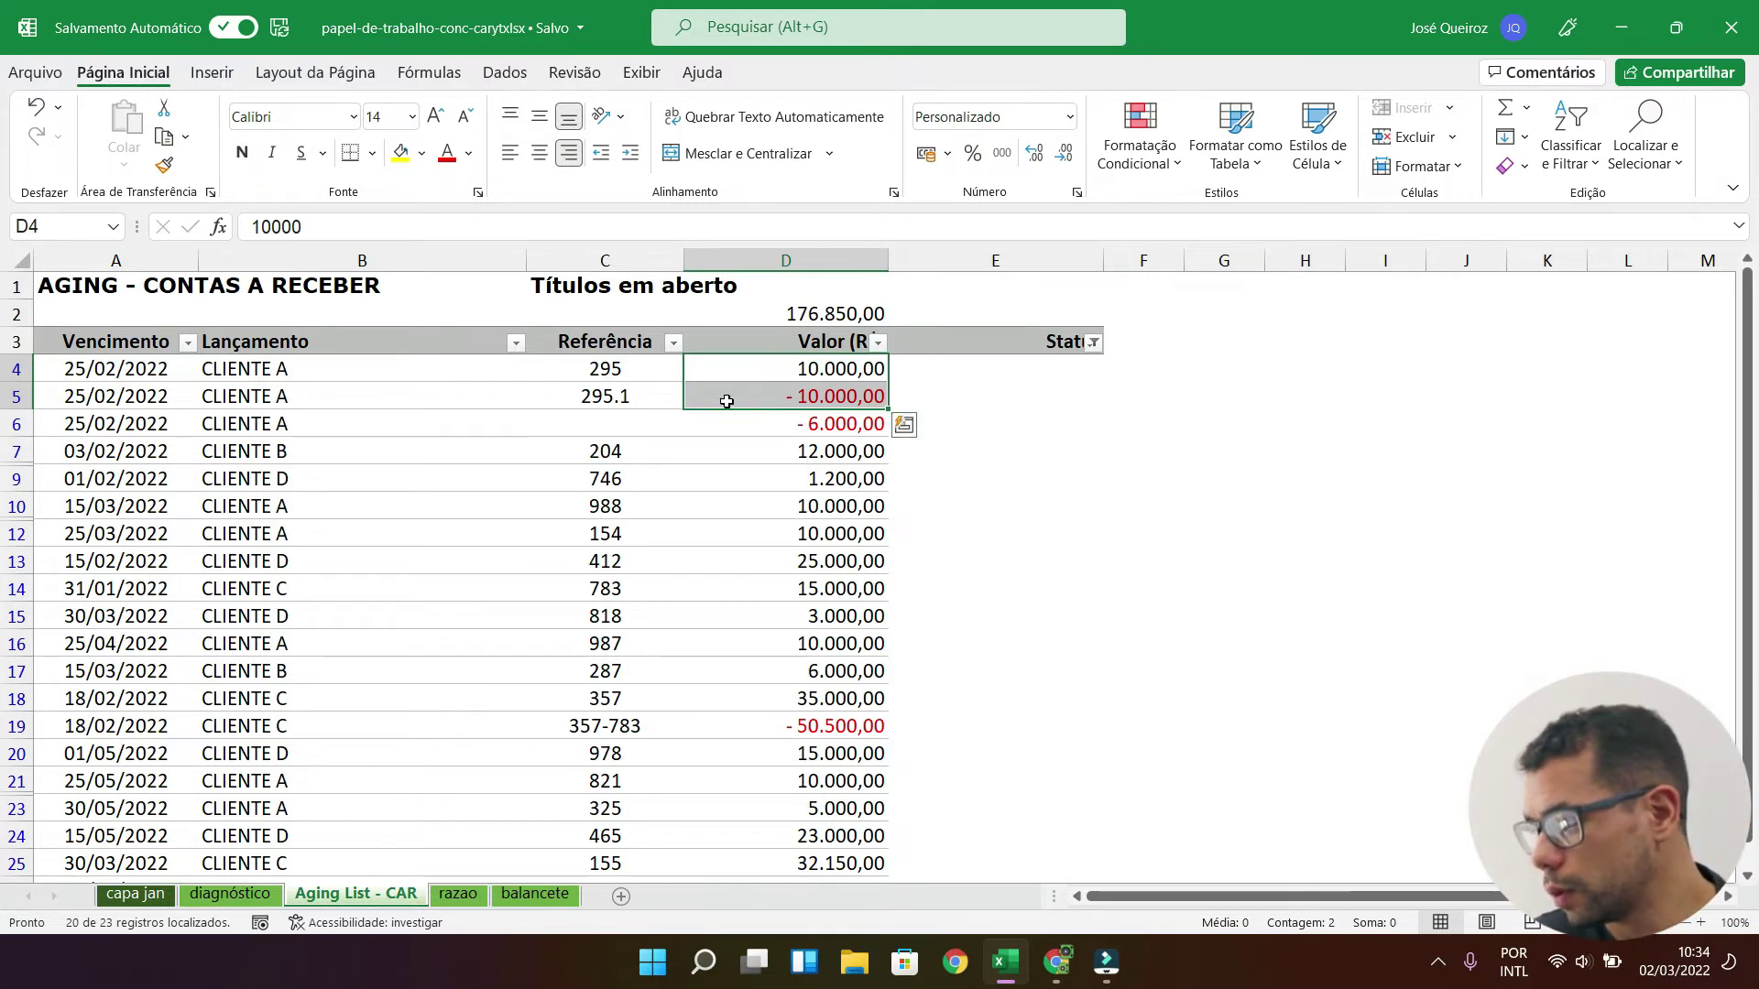
pyautogui.click(367, 396)
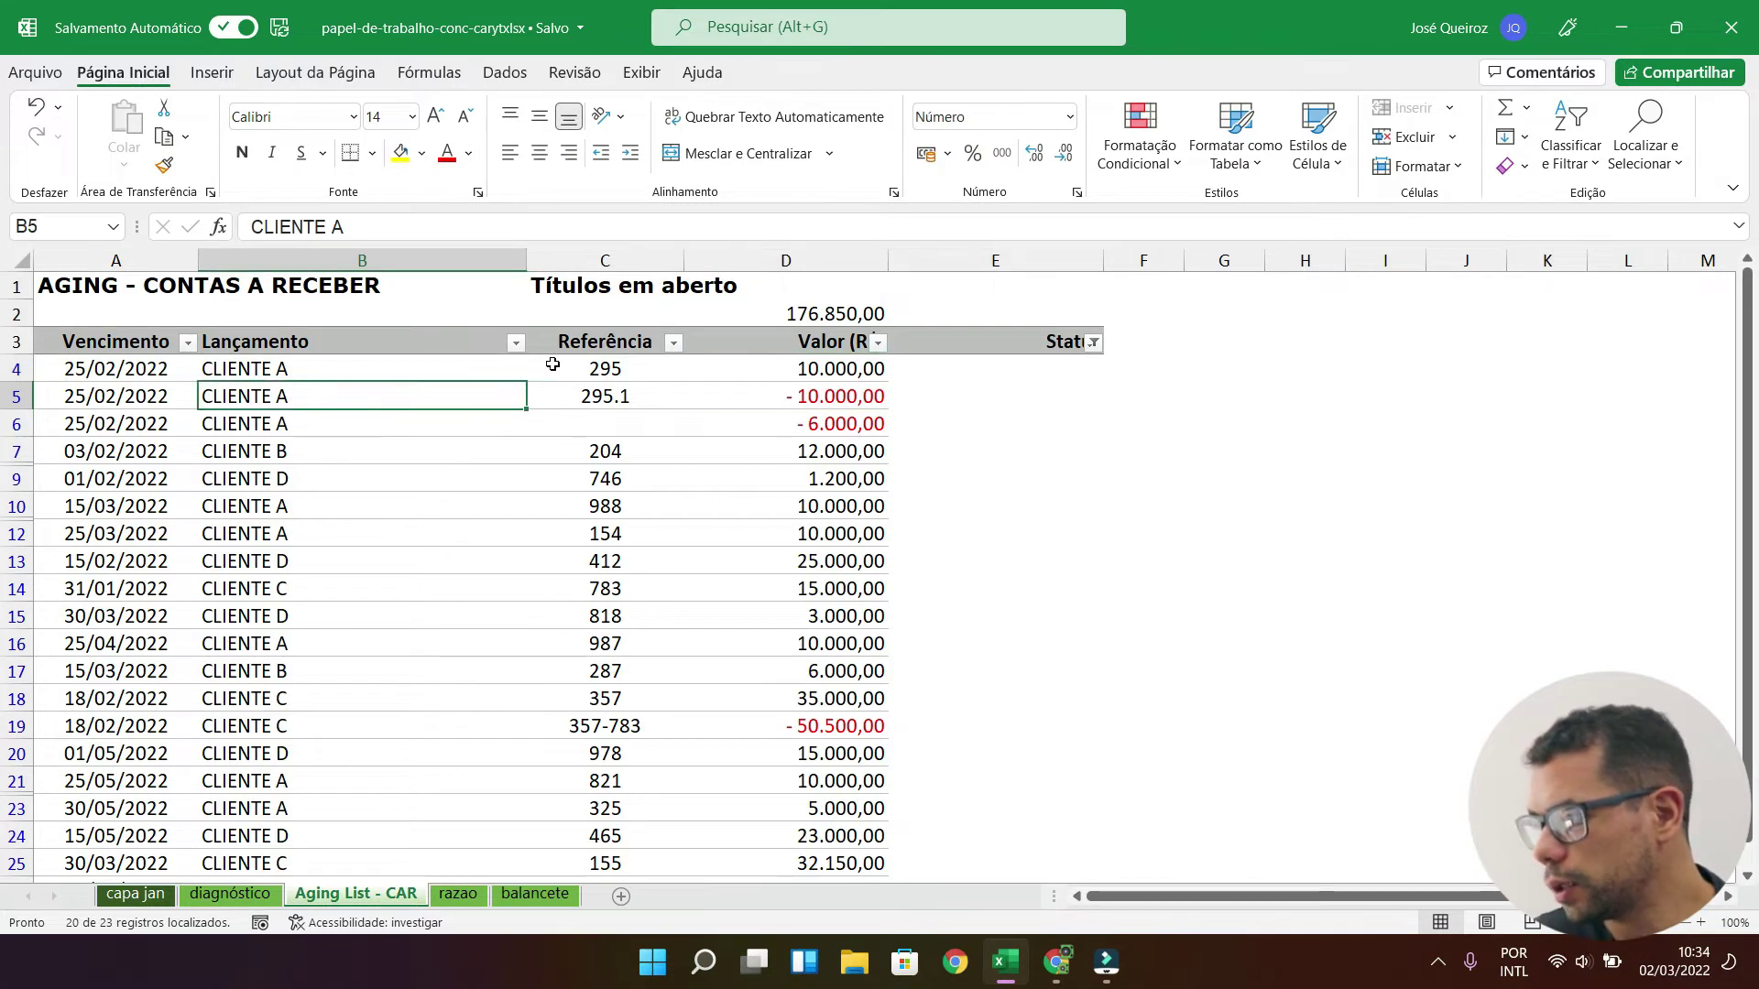
pyautogui.click(844, 396)
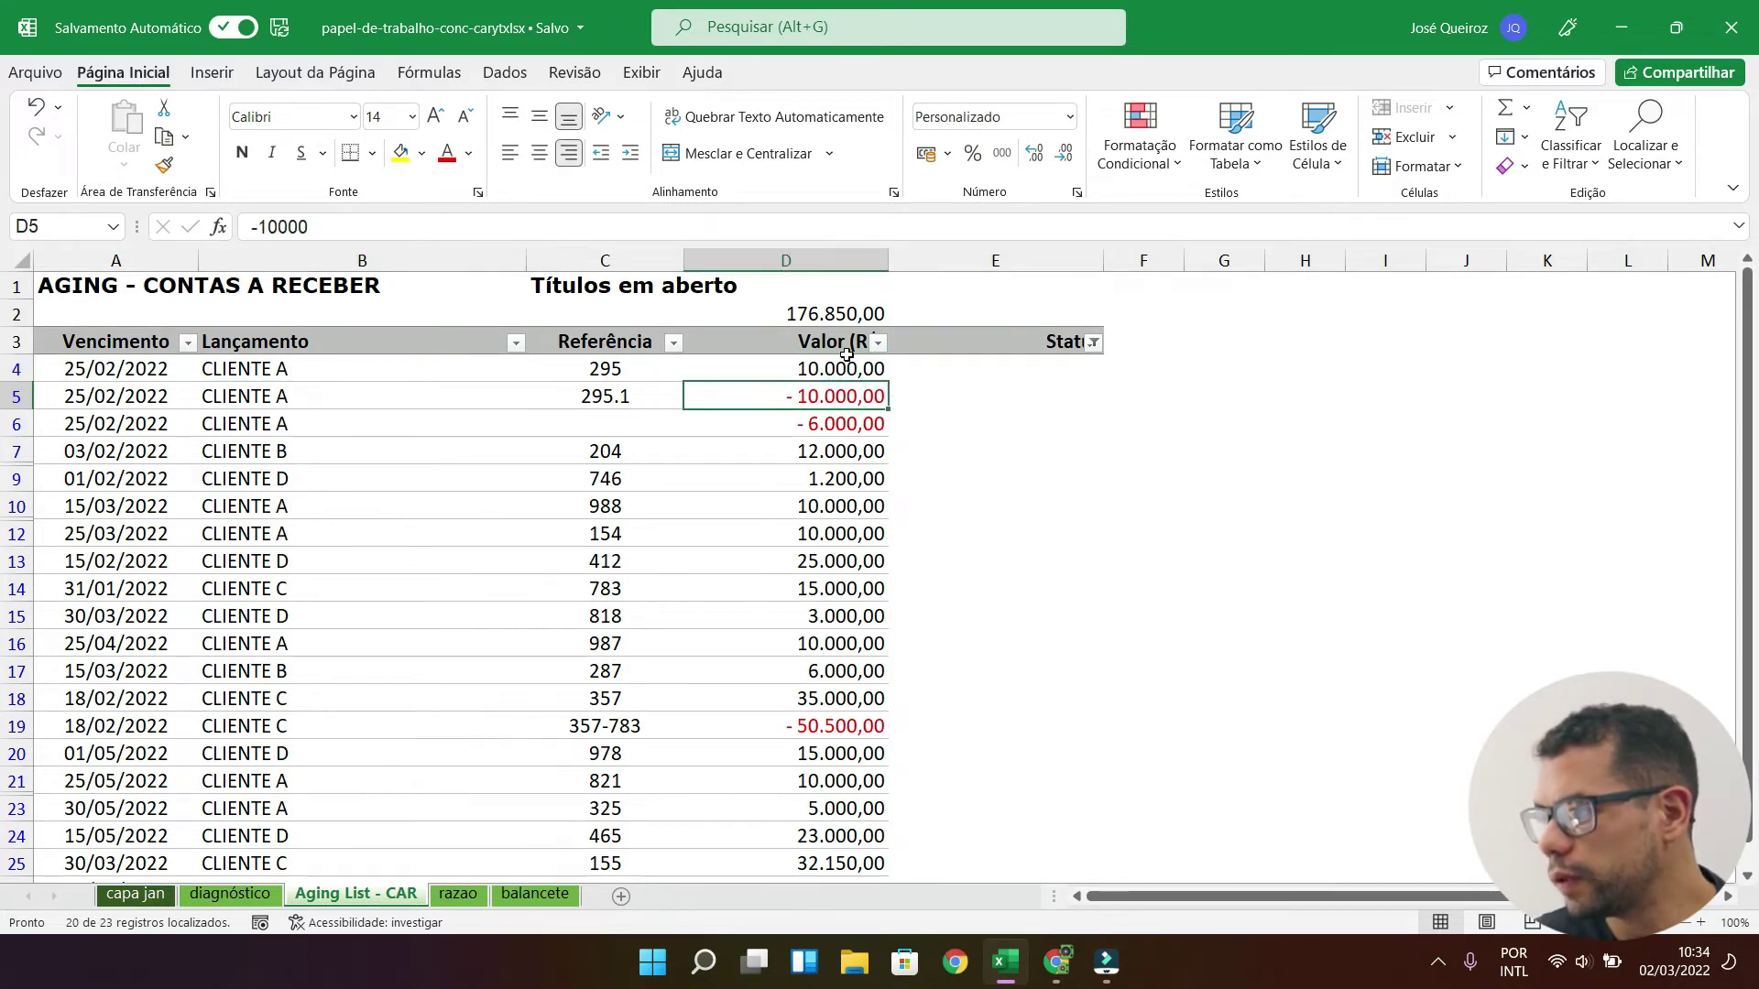
pyautogui.click(836, 371)
pyautogui.click(603, 396)
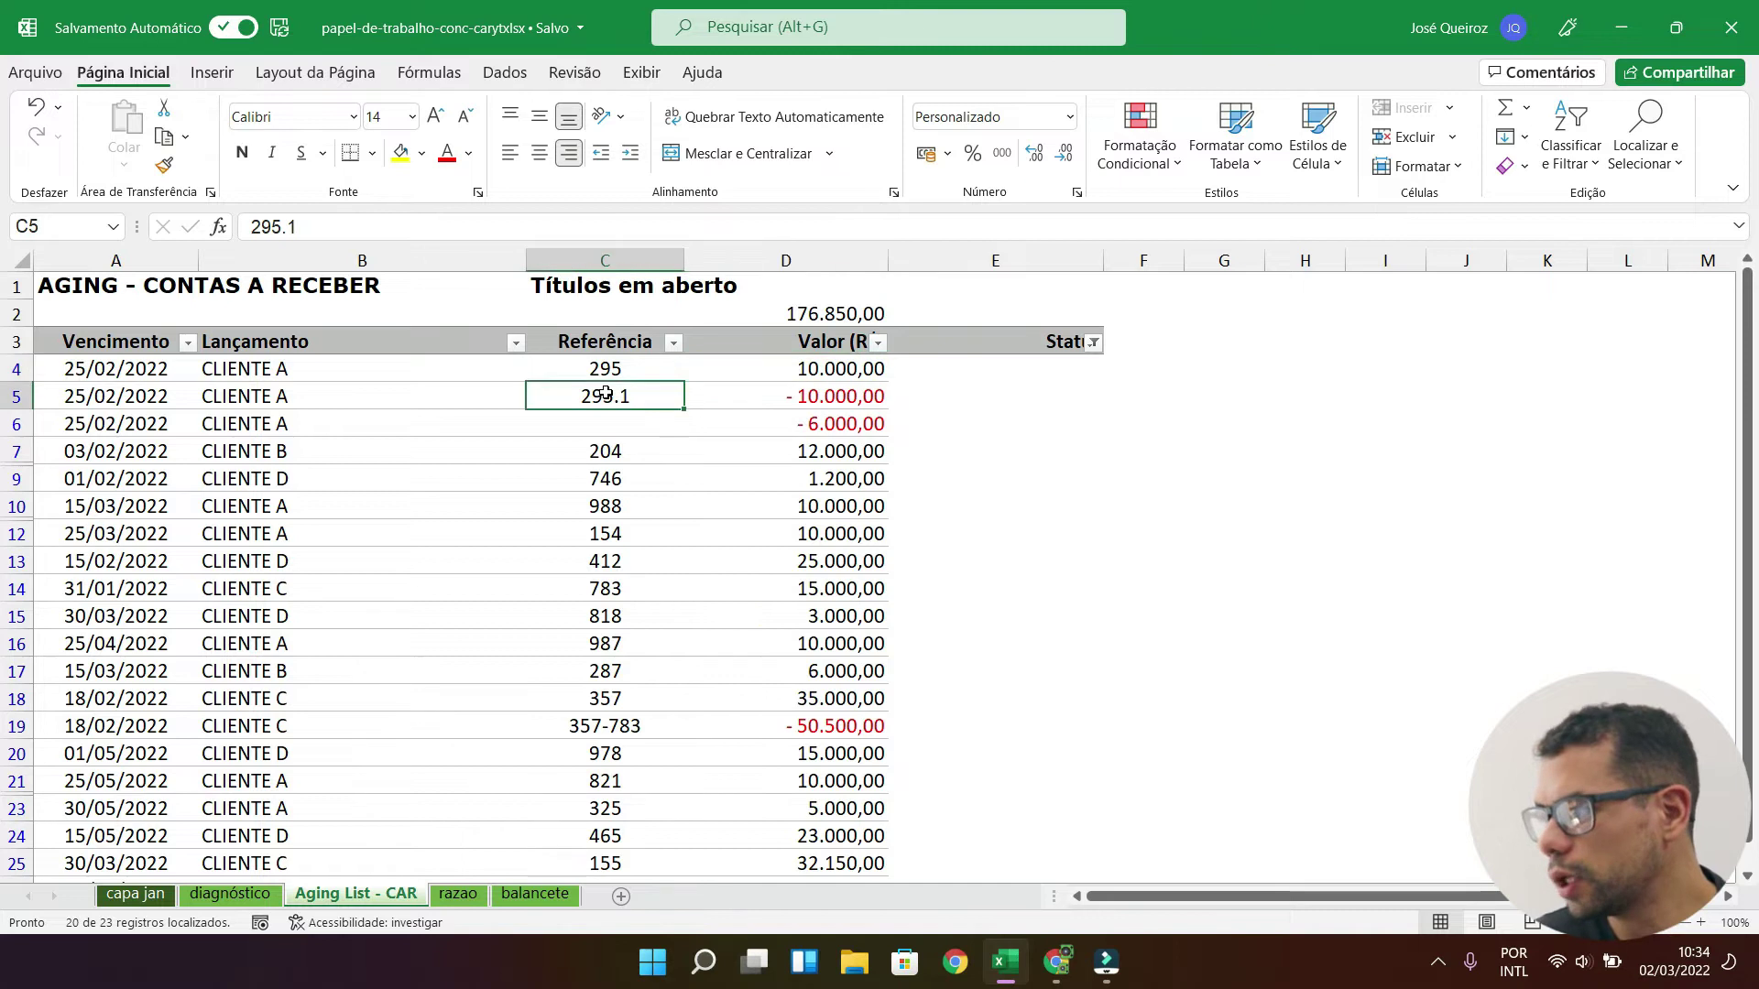
pyautogui.moveTo(616, 370); pyautogui.dragTo(612, 396)
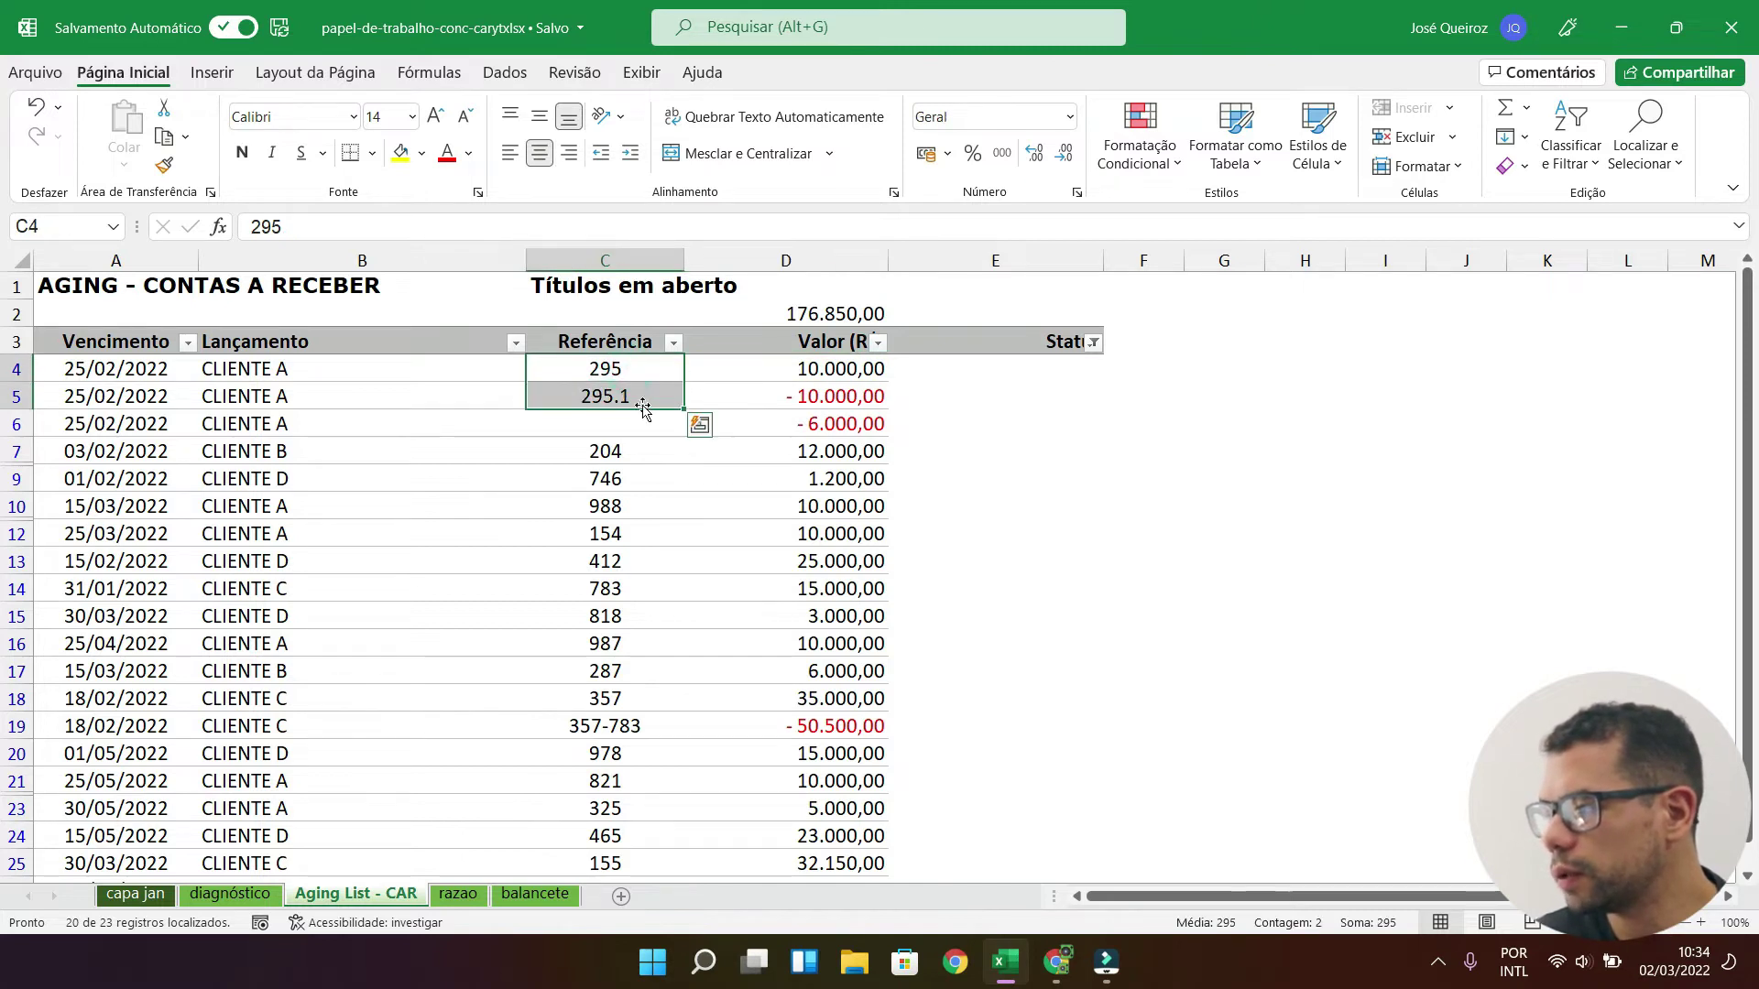
pyautogui.click(616, 396)
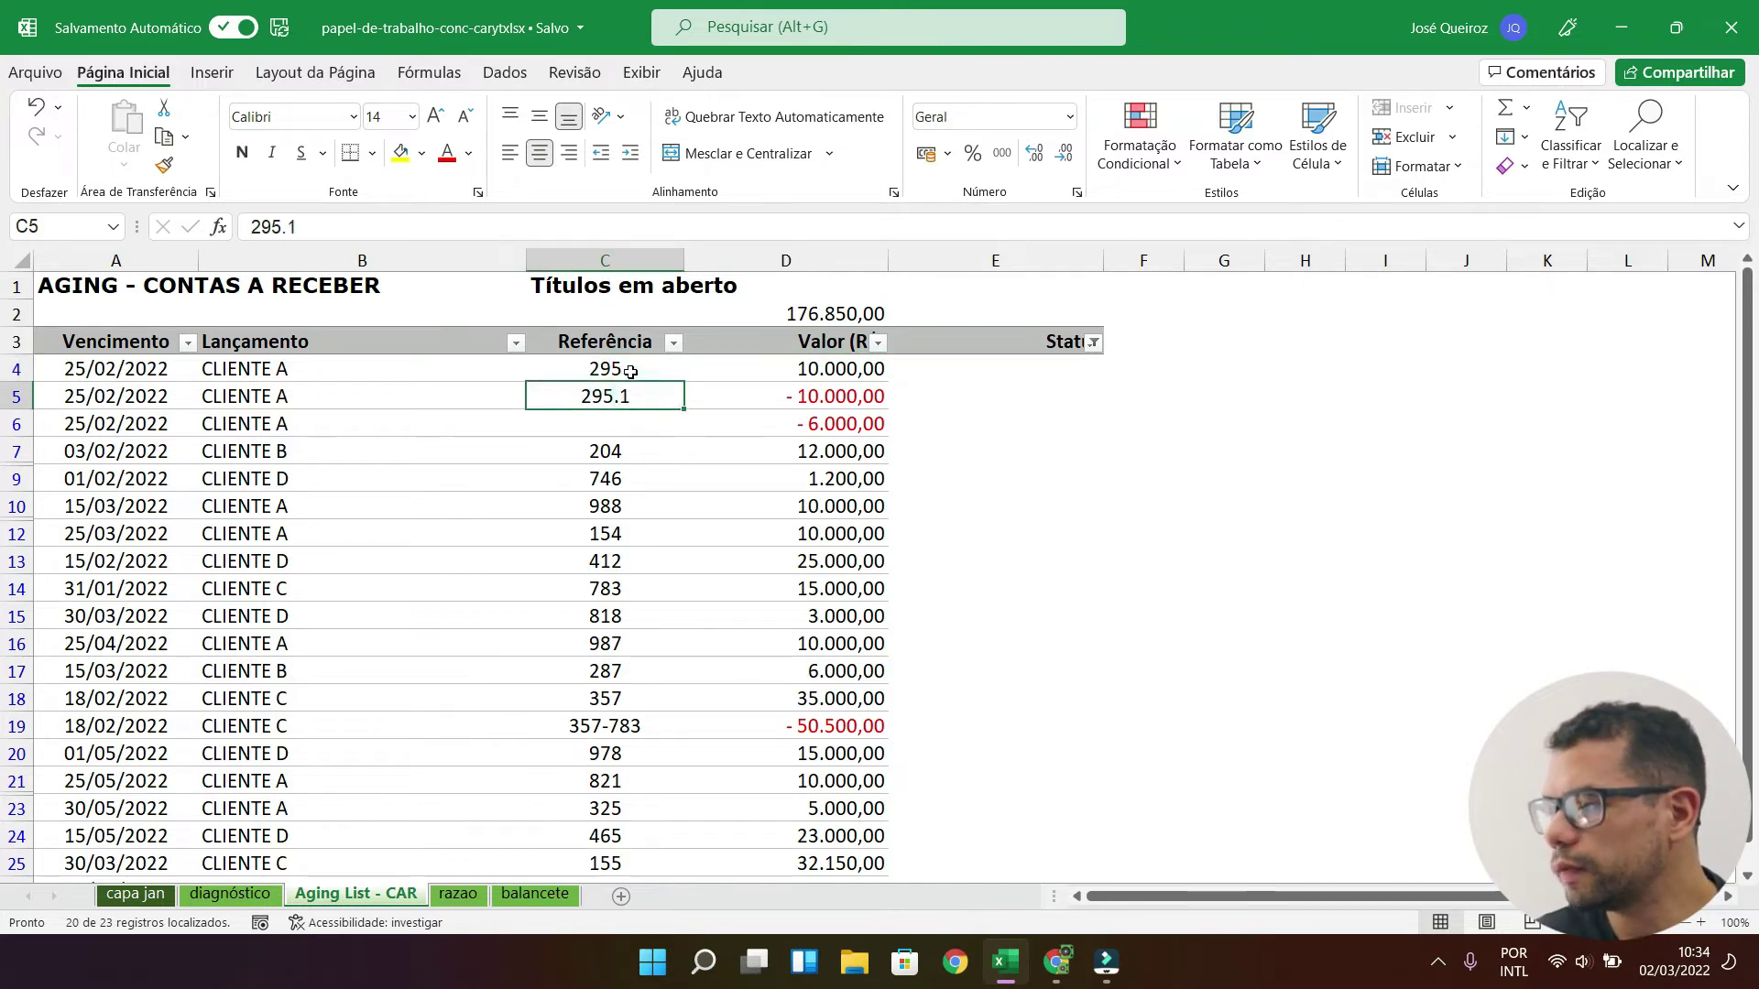
pyautogui.click(630, 371)
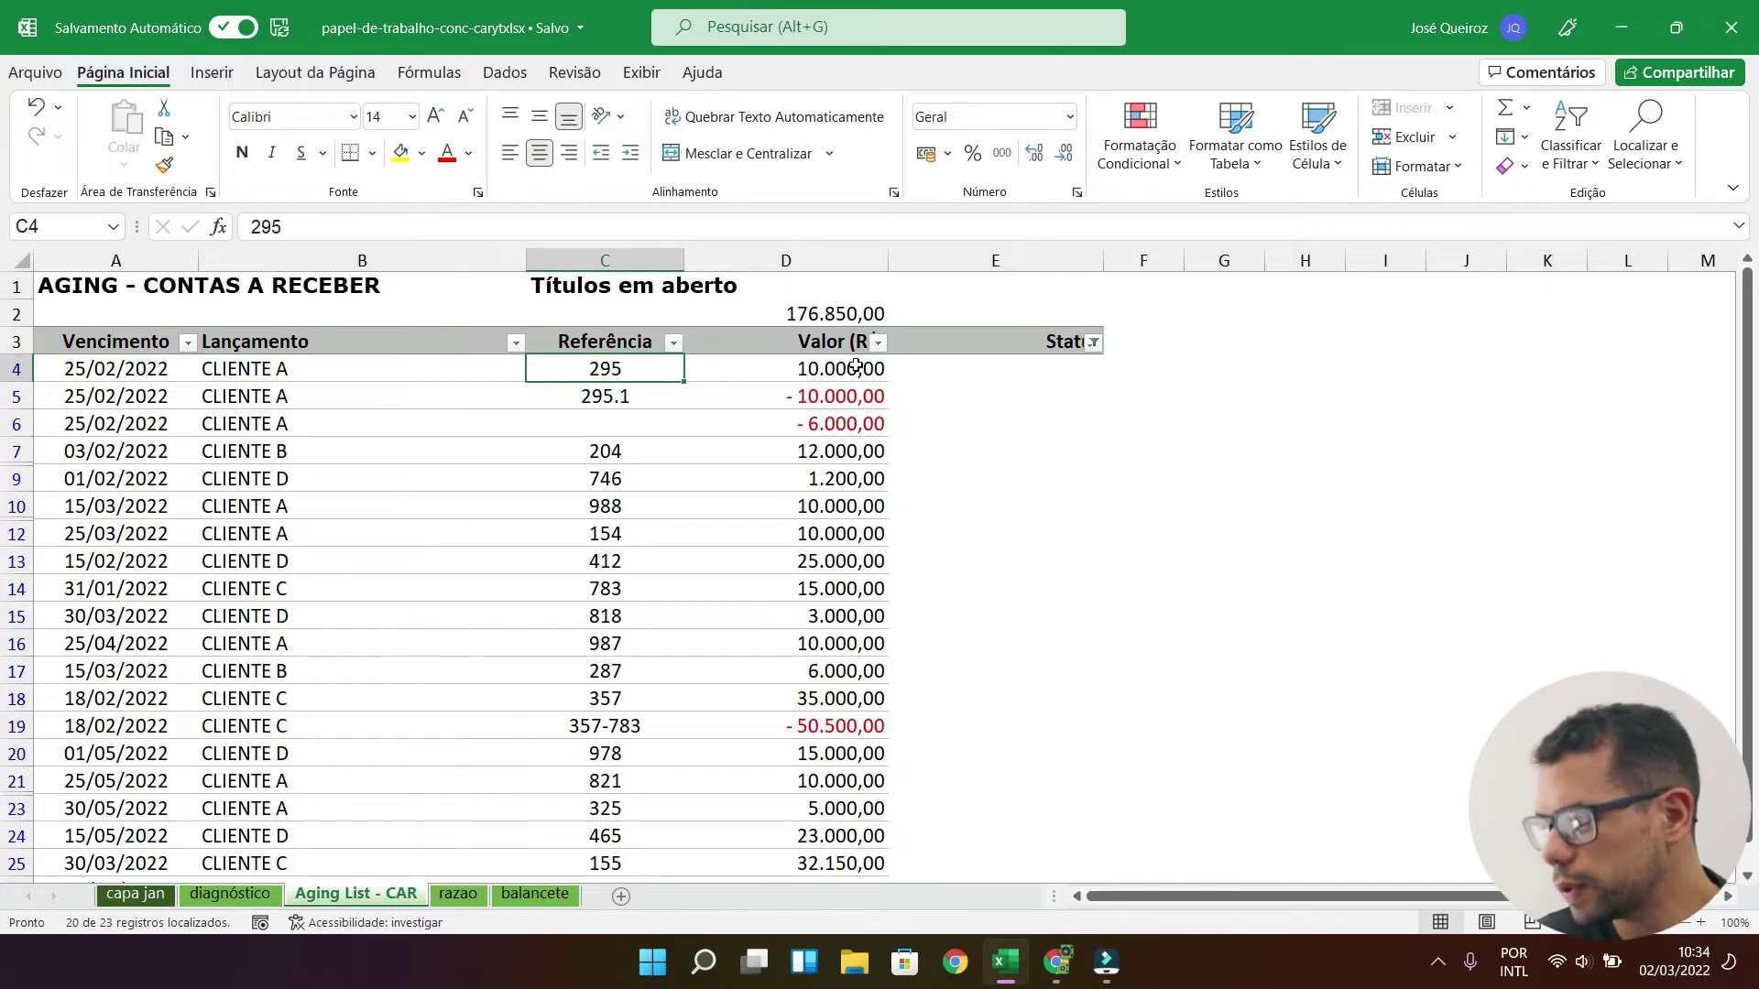
pyautogui.moveTo(857, 370); pyautogui.dragTo(861, 397)
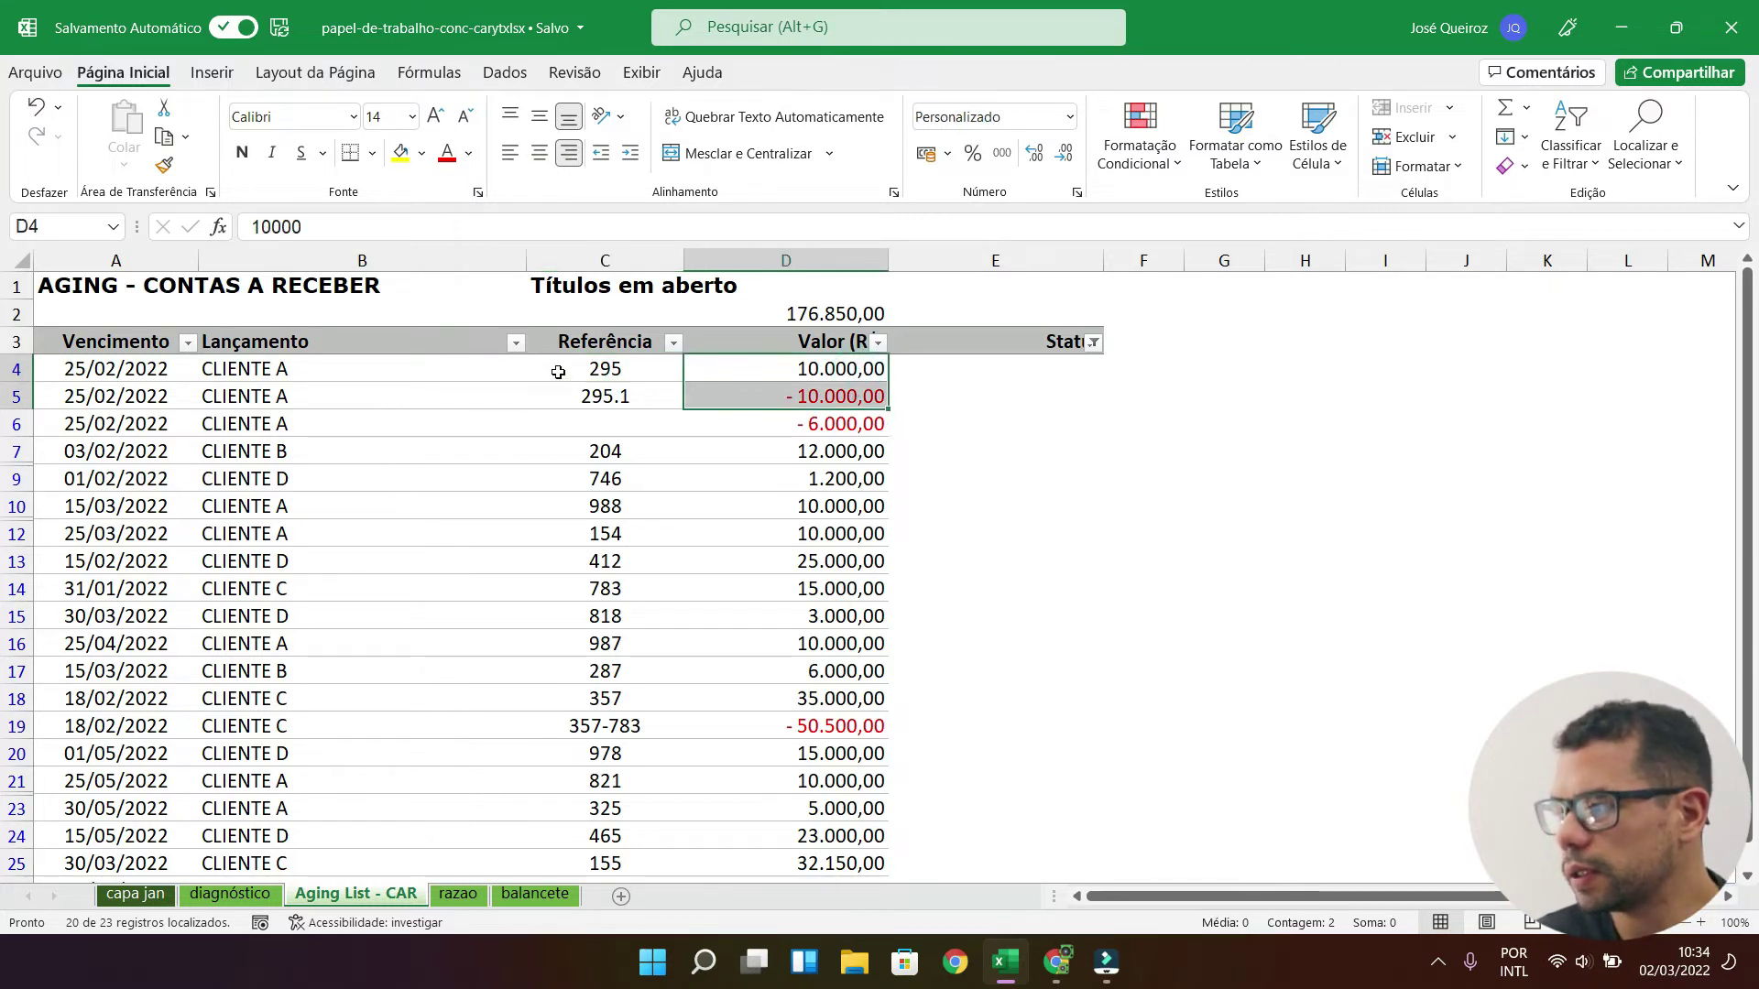
# Step: Enter "compensar" as the Status of the CLIENTE A rows with references 295 and 295.1
pyautogui.click(967, 374)
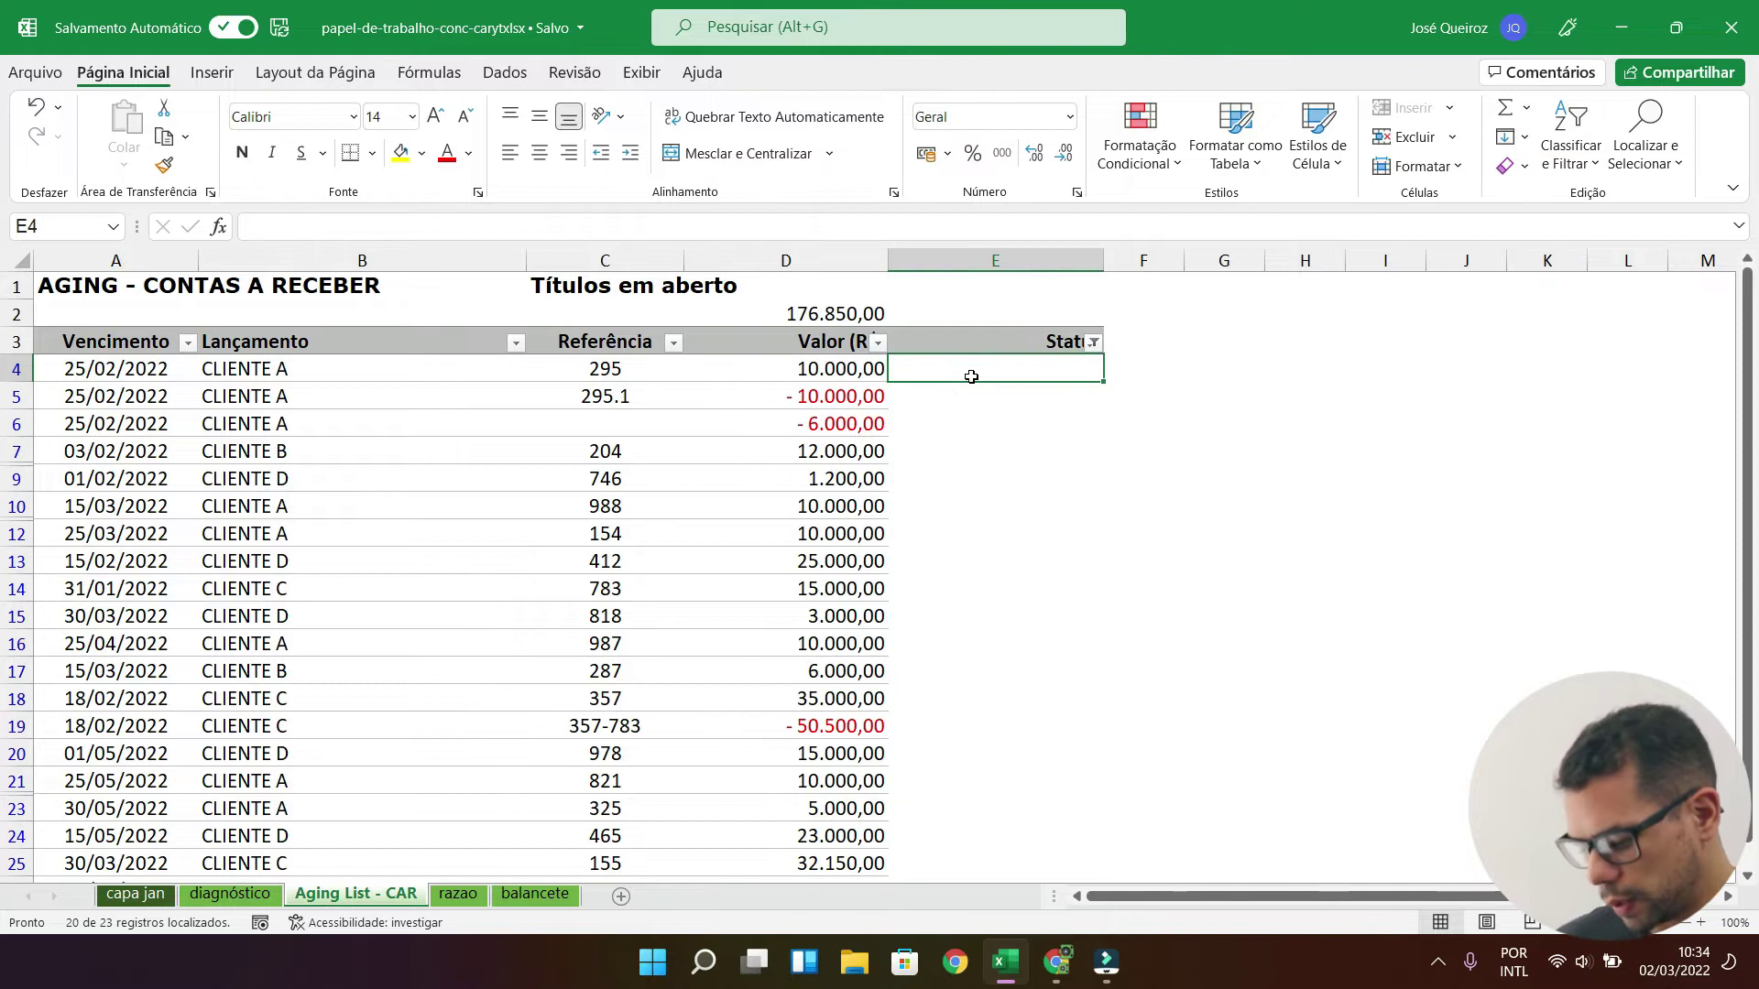
pyautogui.write('compensar')
pyautogui.press('Return')
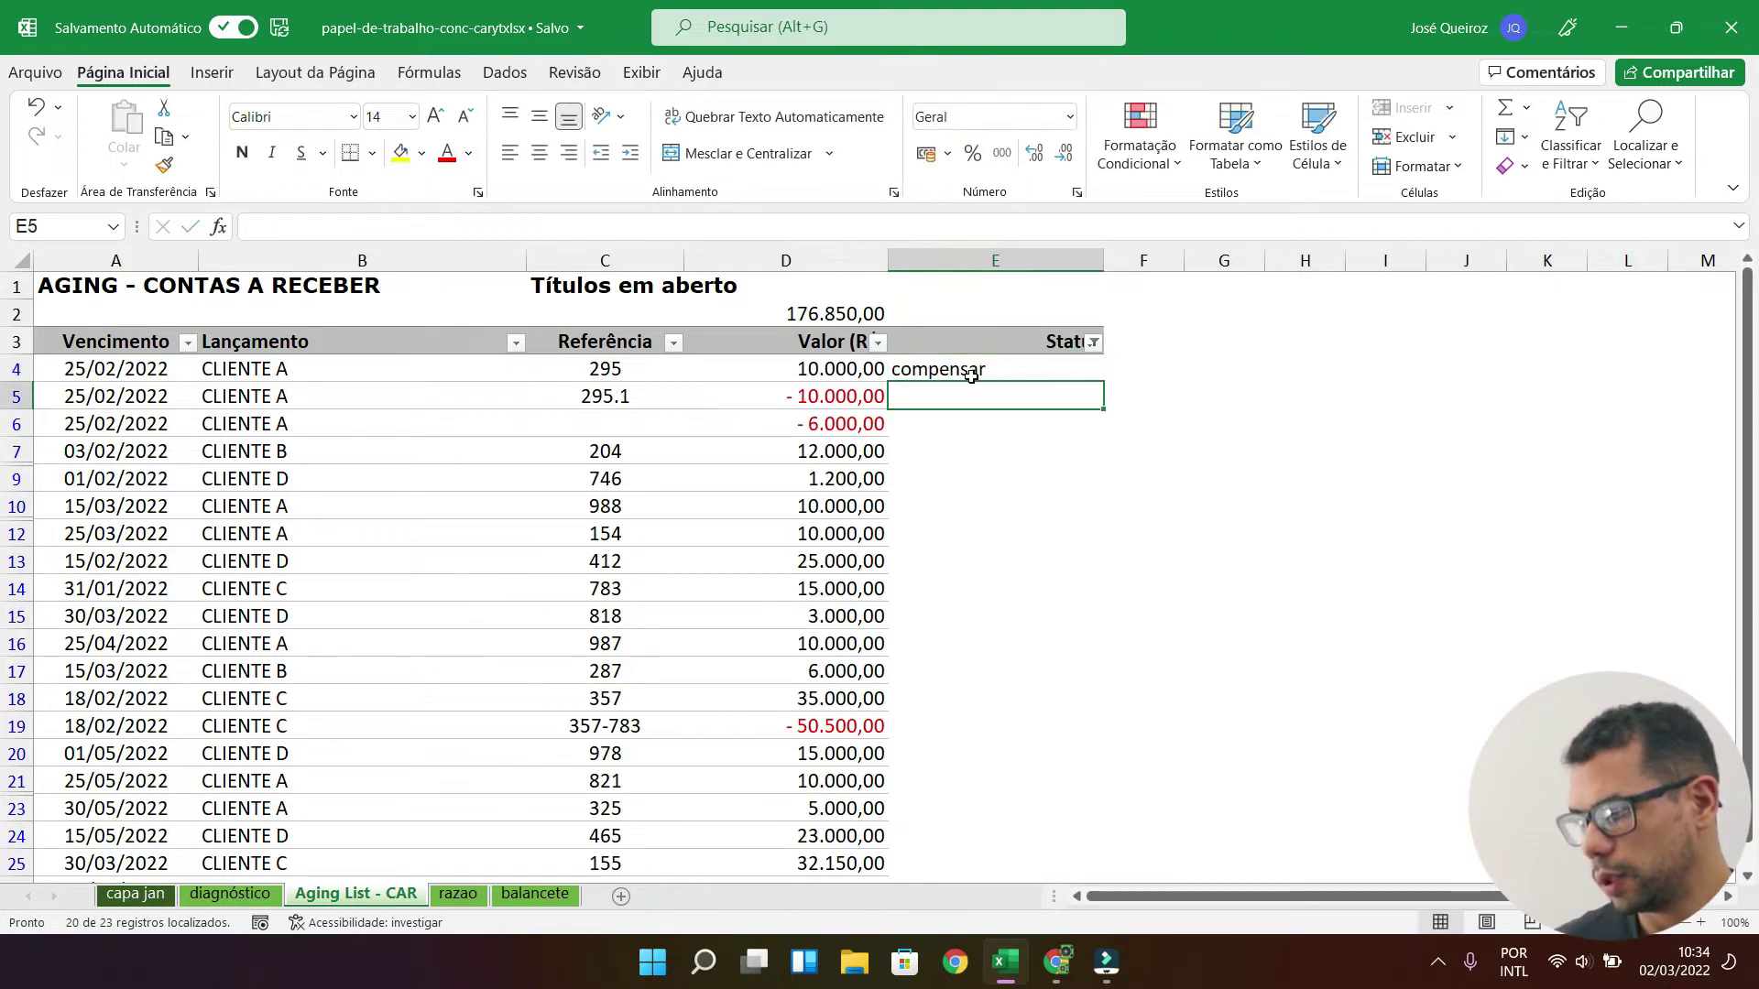
pyautogui.write('compensar')
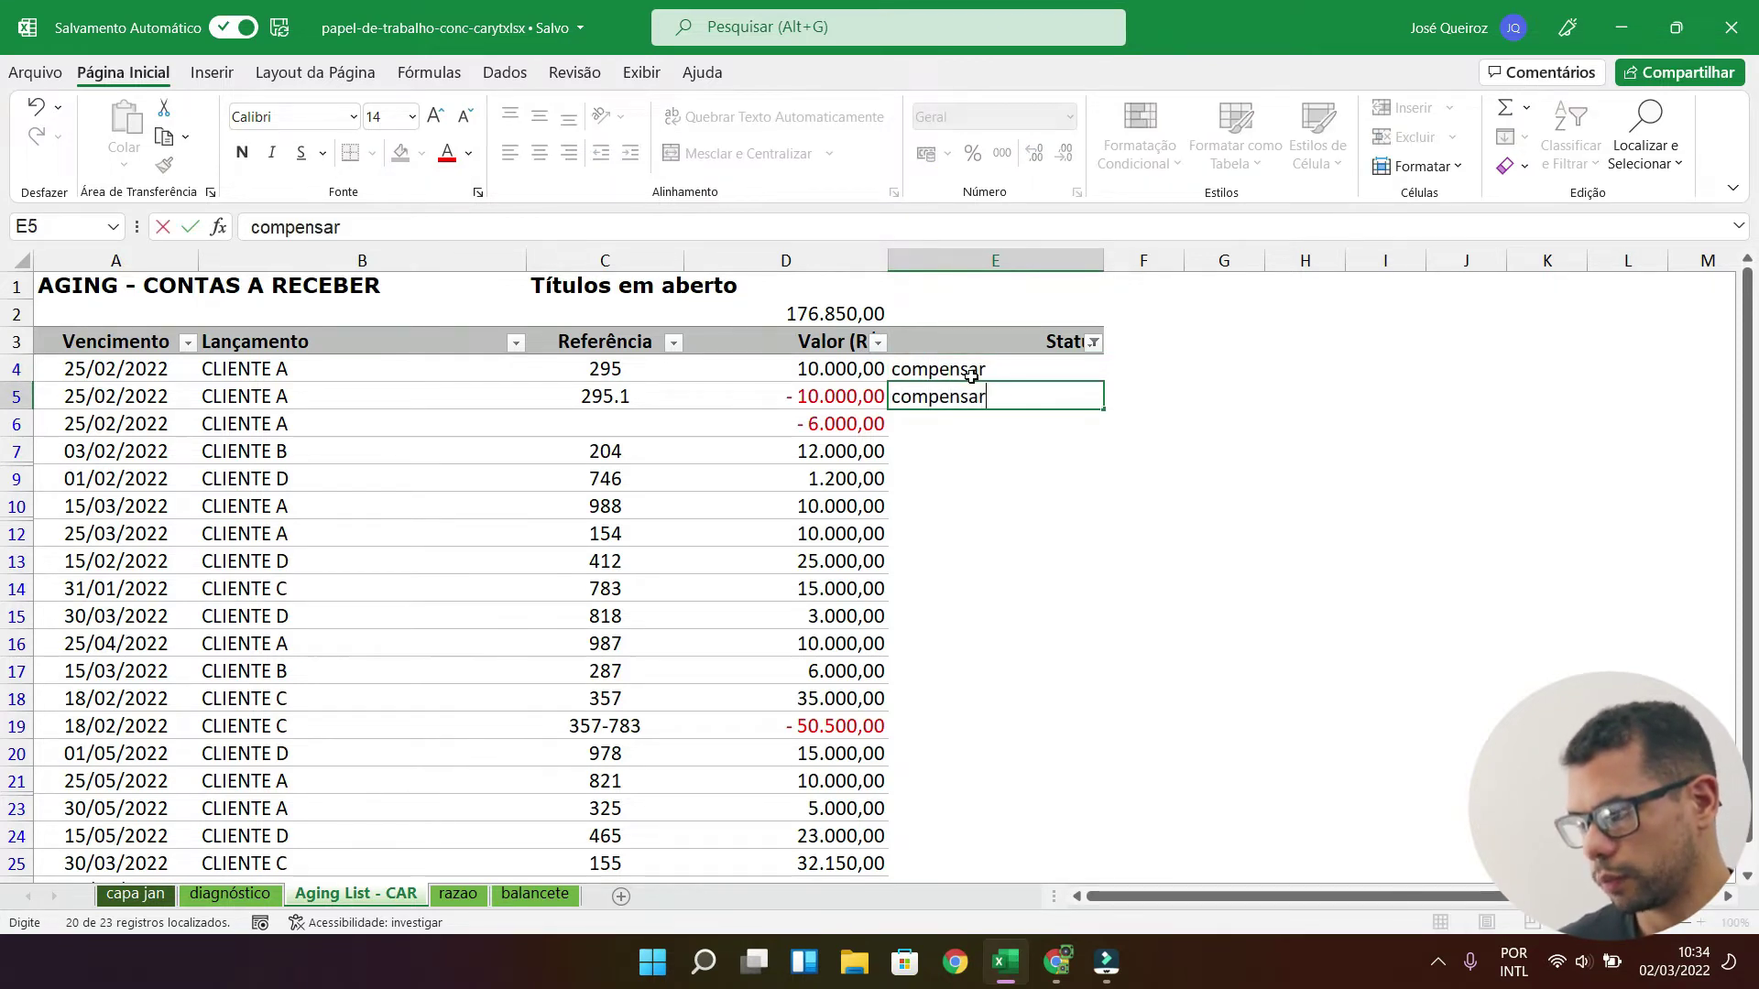
pyautogui.press('Return')
pyautogui.moveTo(956, 364); pyautogui.dragTo(955, 394)
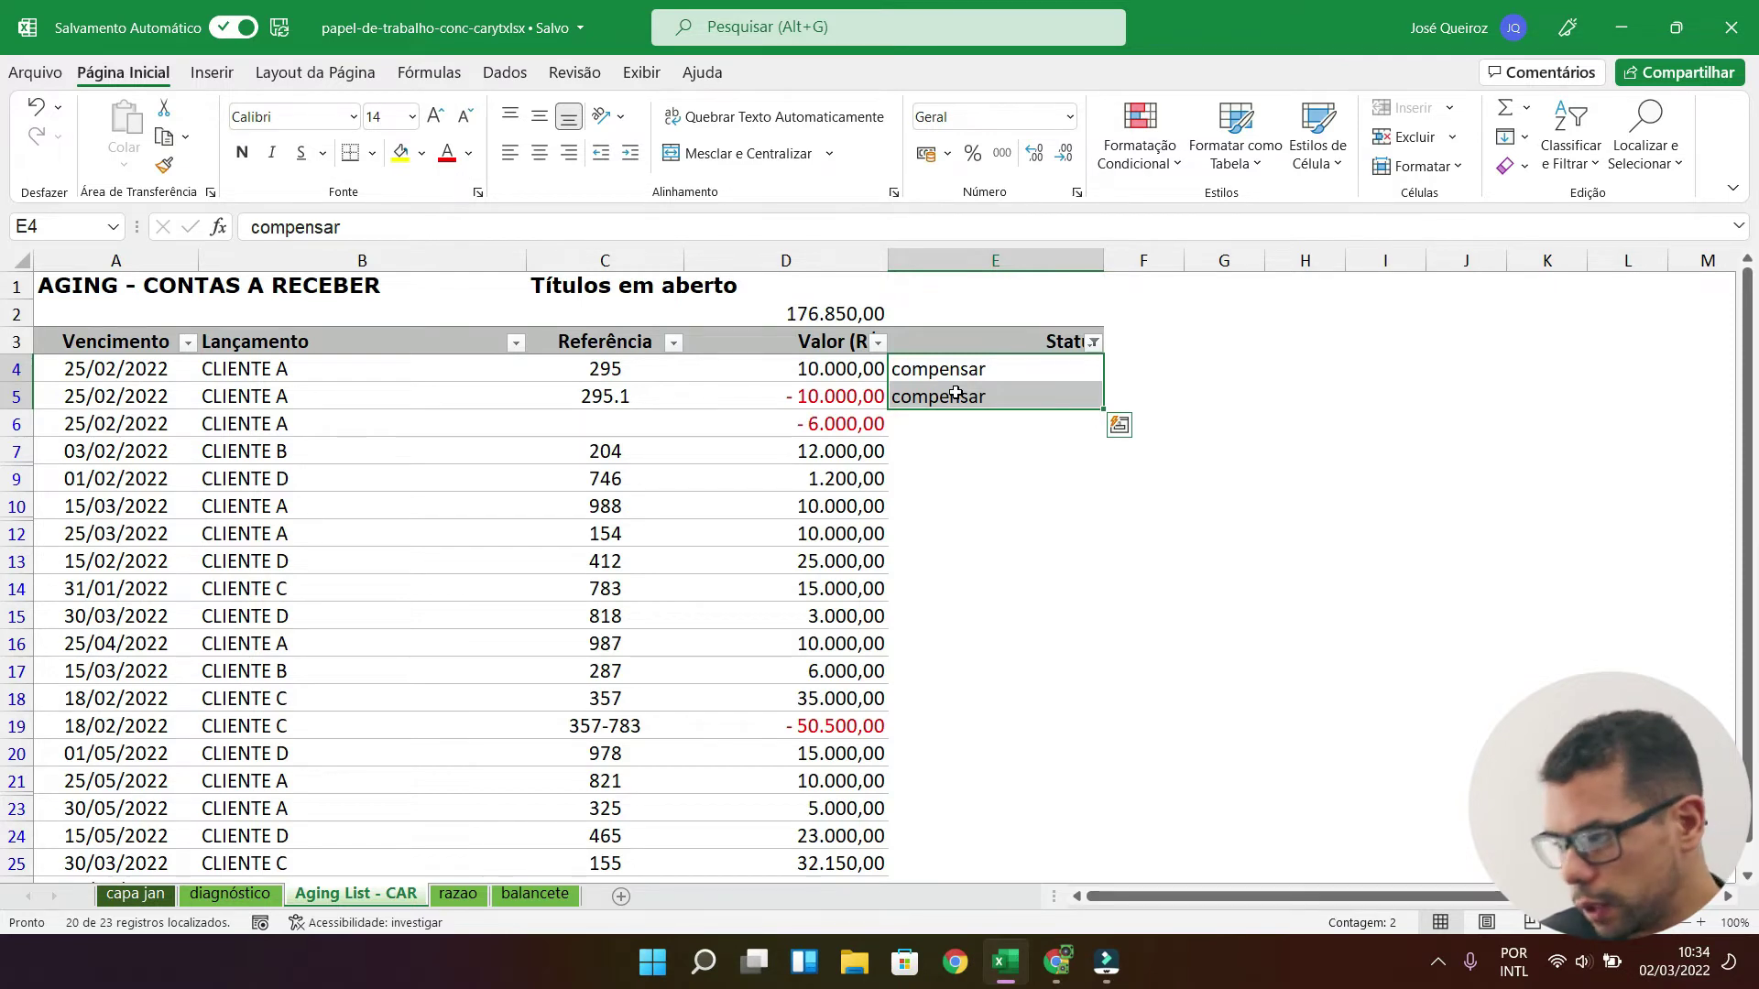
# Step: Switch to Chrome to view the METODOLOGIA PGL section with the Power GL method diagram, and return to Excel
pyautogui.click(1056, 962)
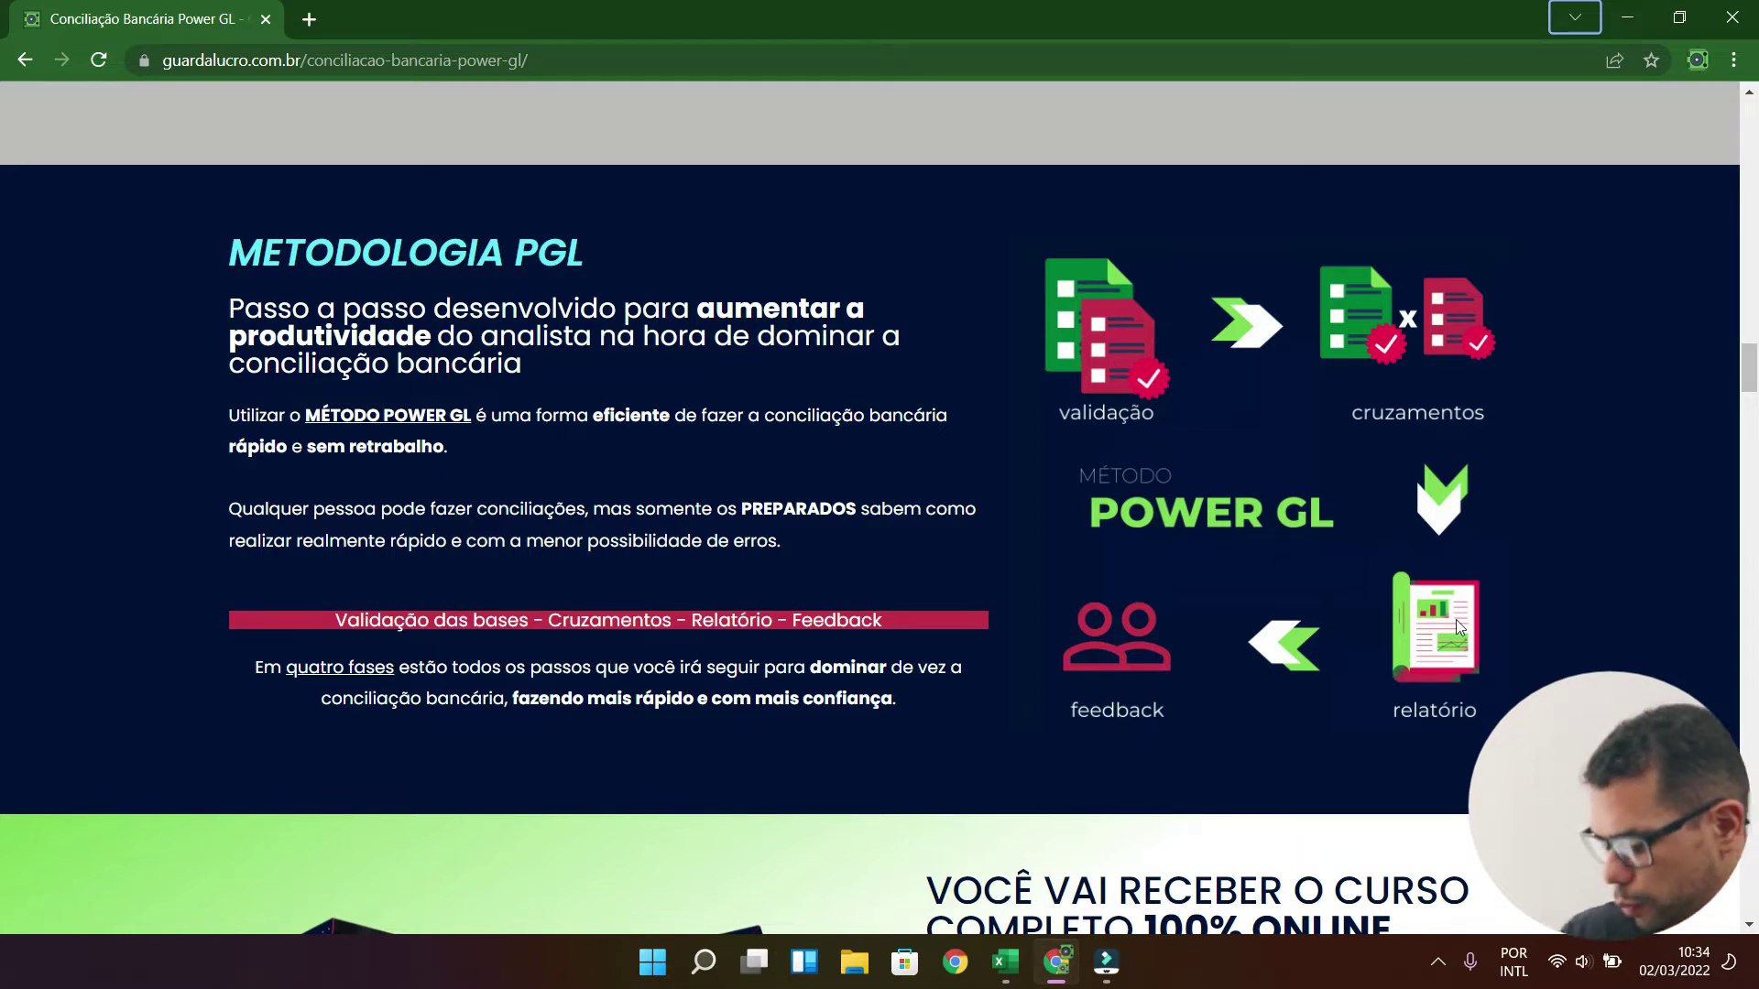
pyautogui.hotkey('alt', 'Tab')
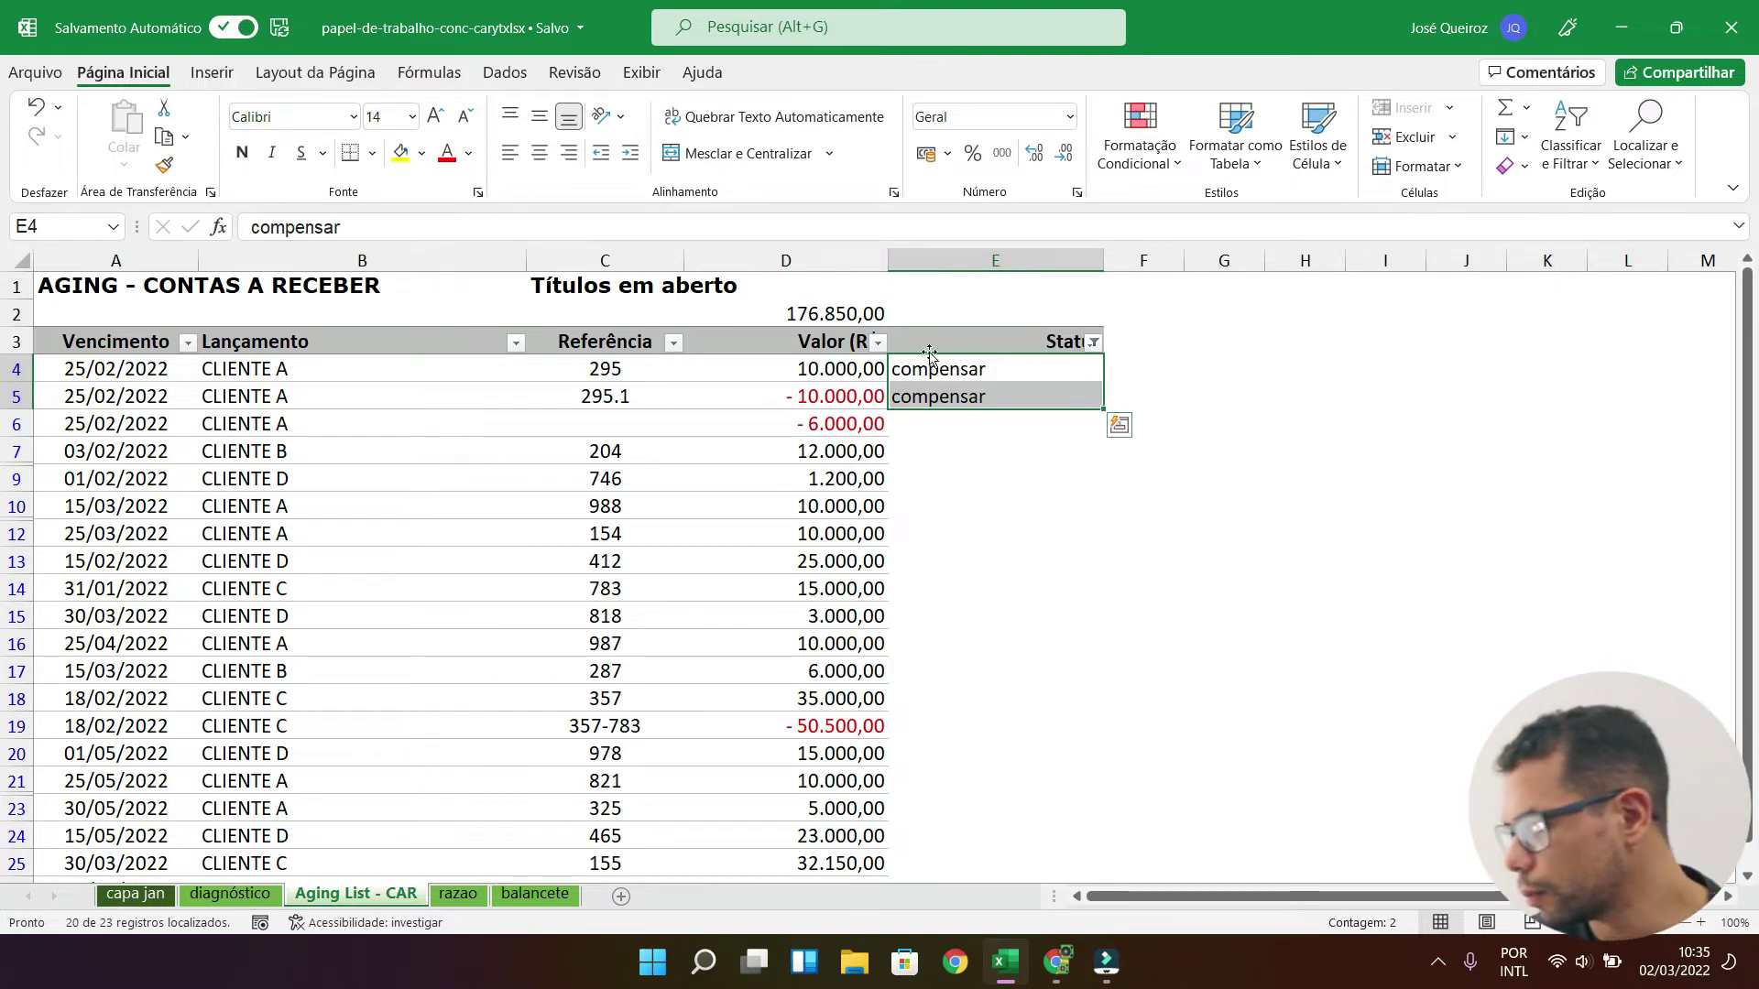
# Step: Reapply the blanks-only Status filter to hide the rows marked "compensar"
pyautogui.moveTo(857, 371); pyautogui.dragTo(848, 383)
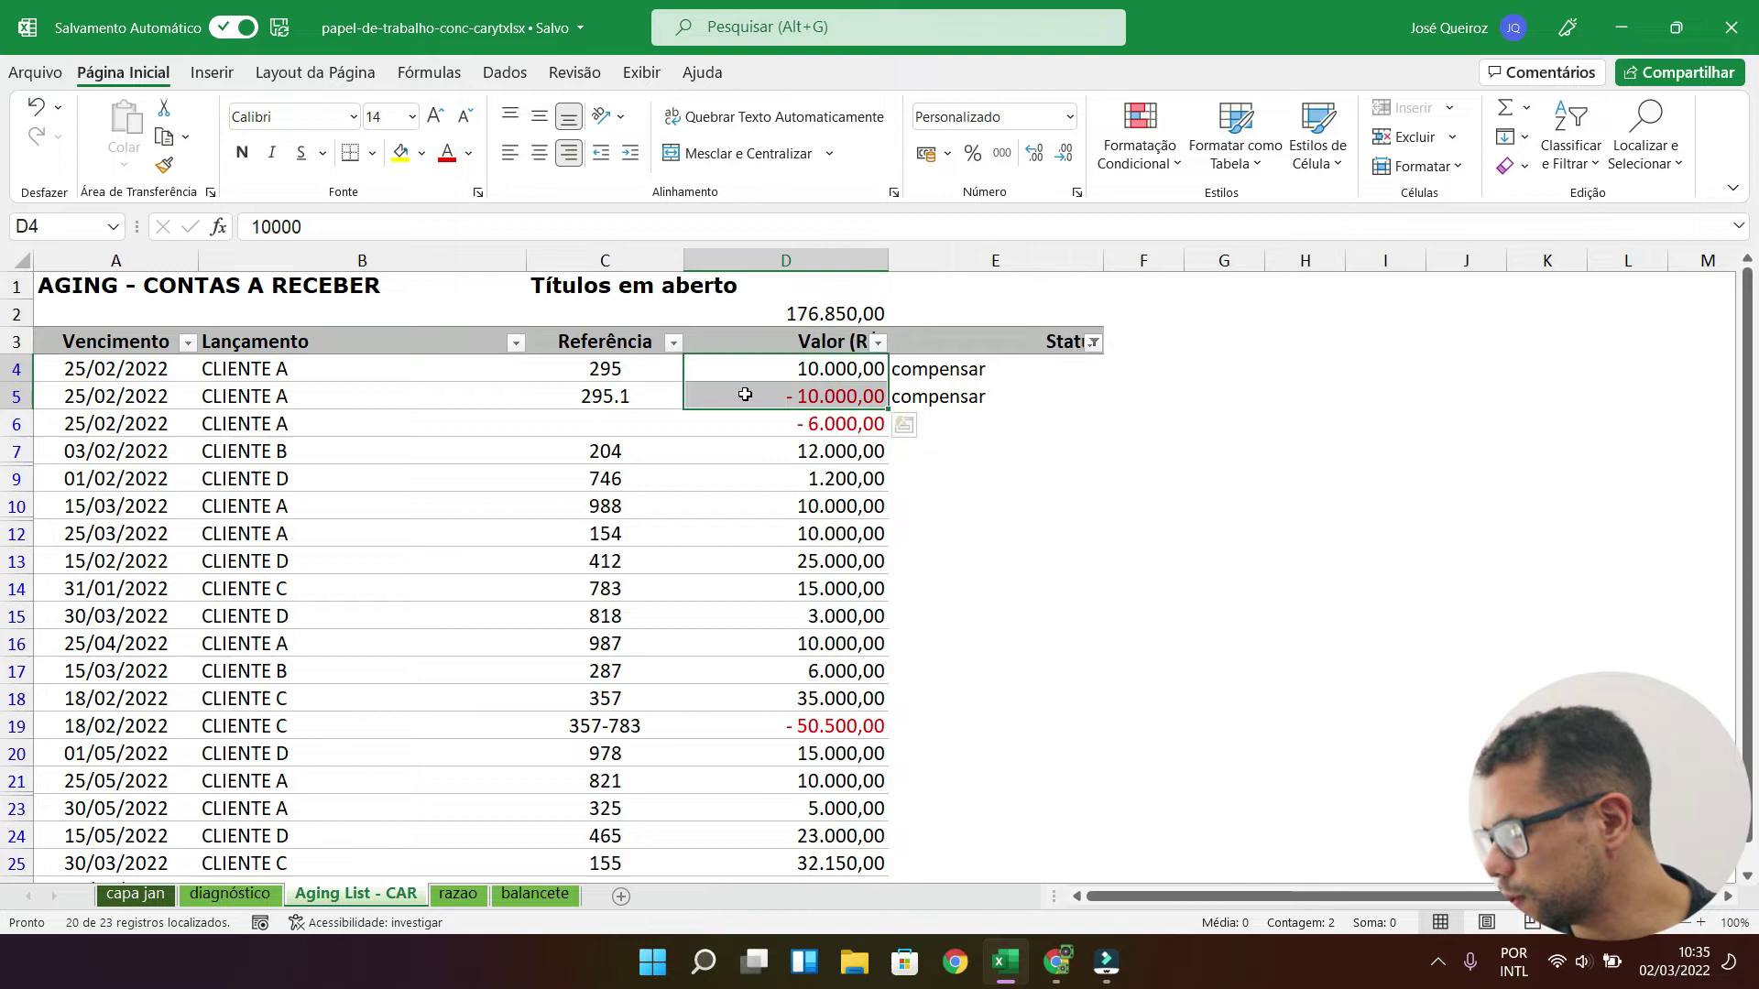
pyautogui.click(1093, 343)
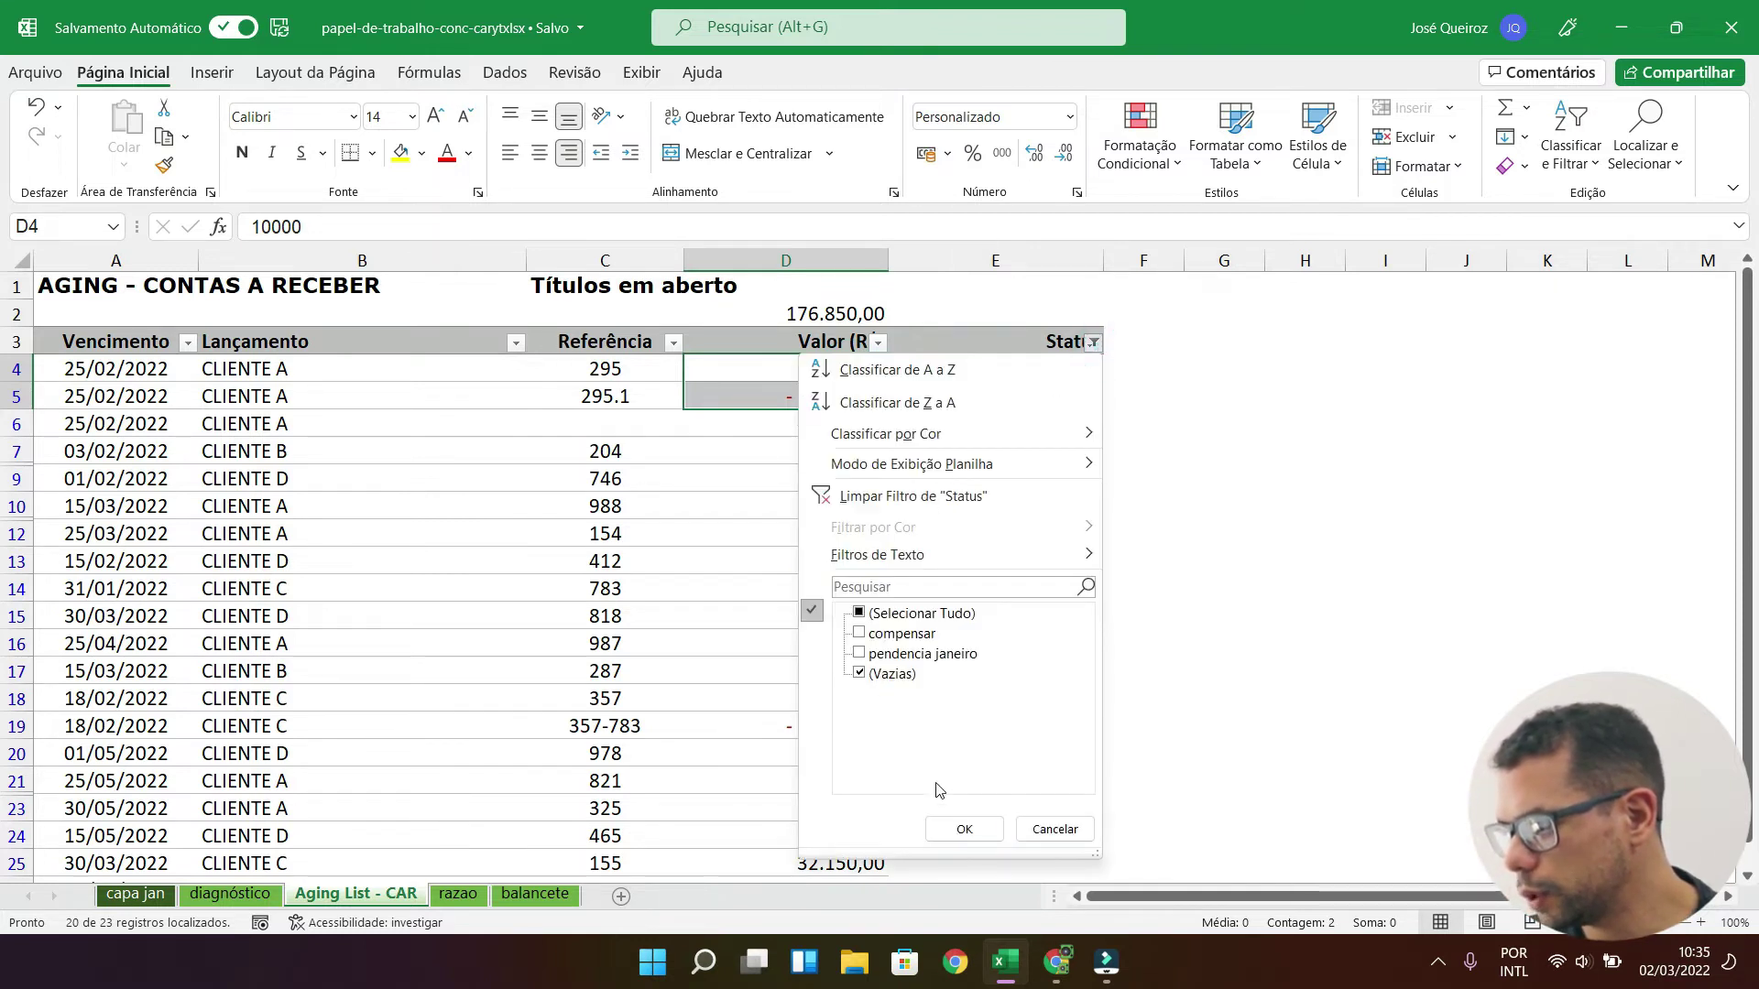
pyautogui.click(963, 829)
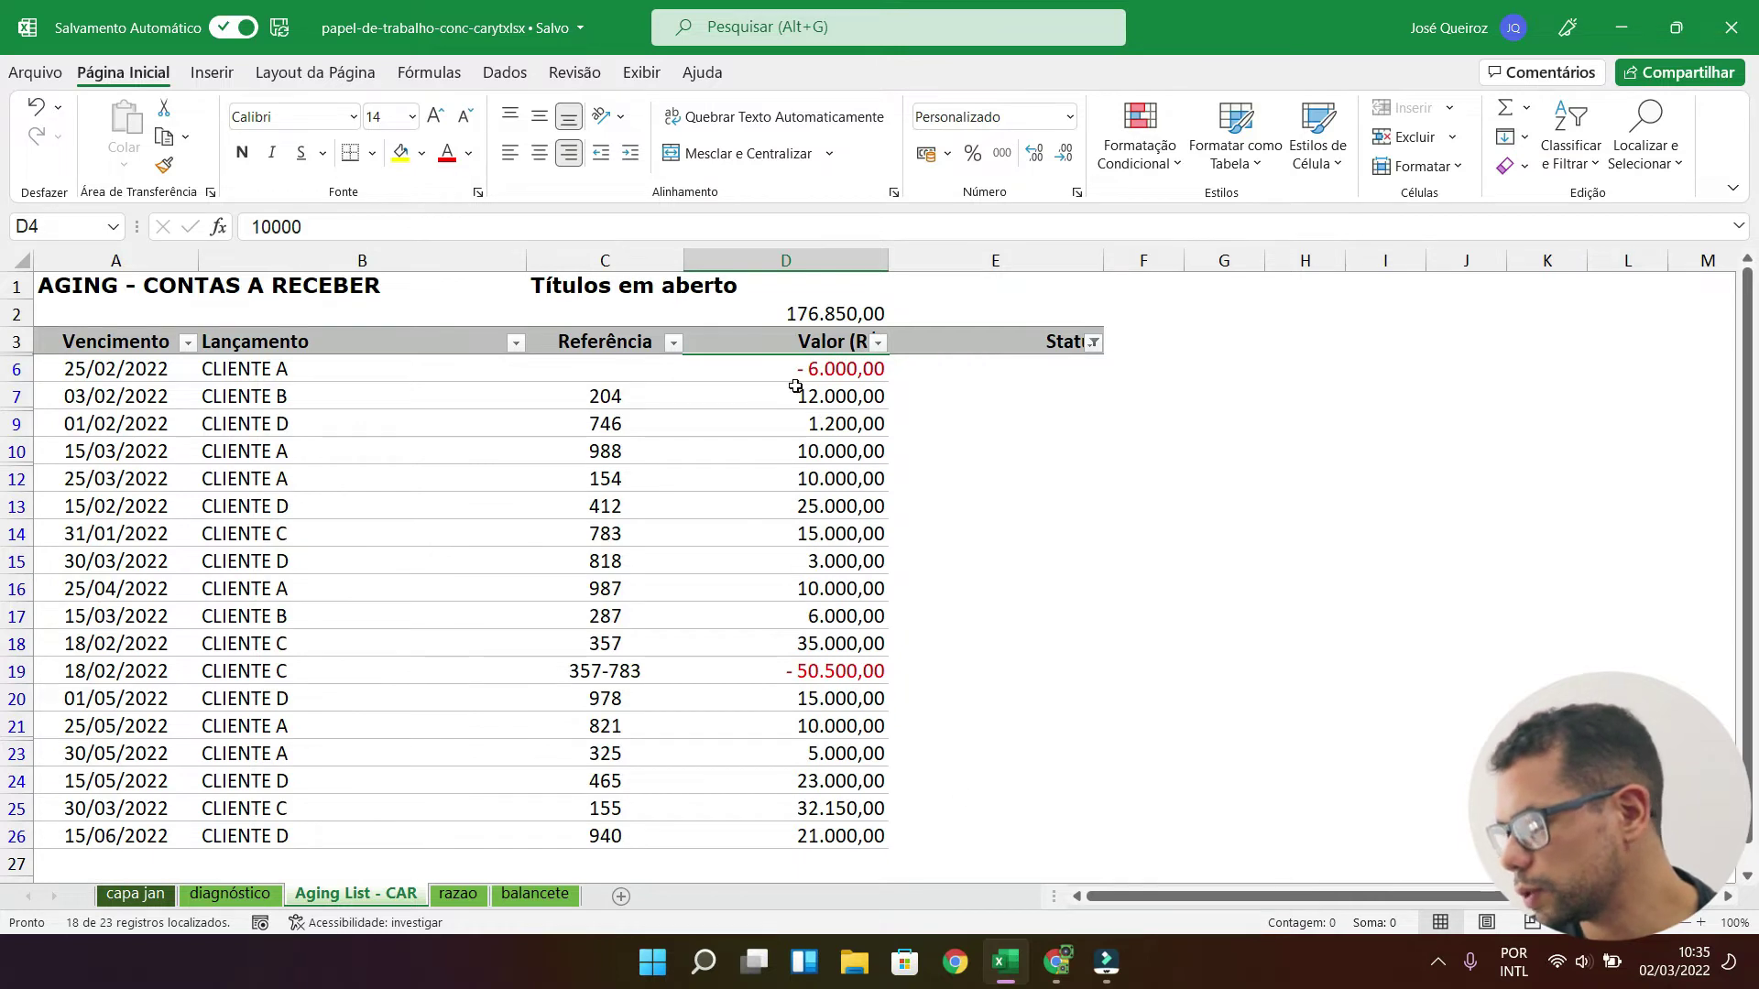
# Step: Check the negative Valor entries in D6 and D19, and filter the Lançamento column to CLIENTE A
pyautogui.click(852, 374)
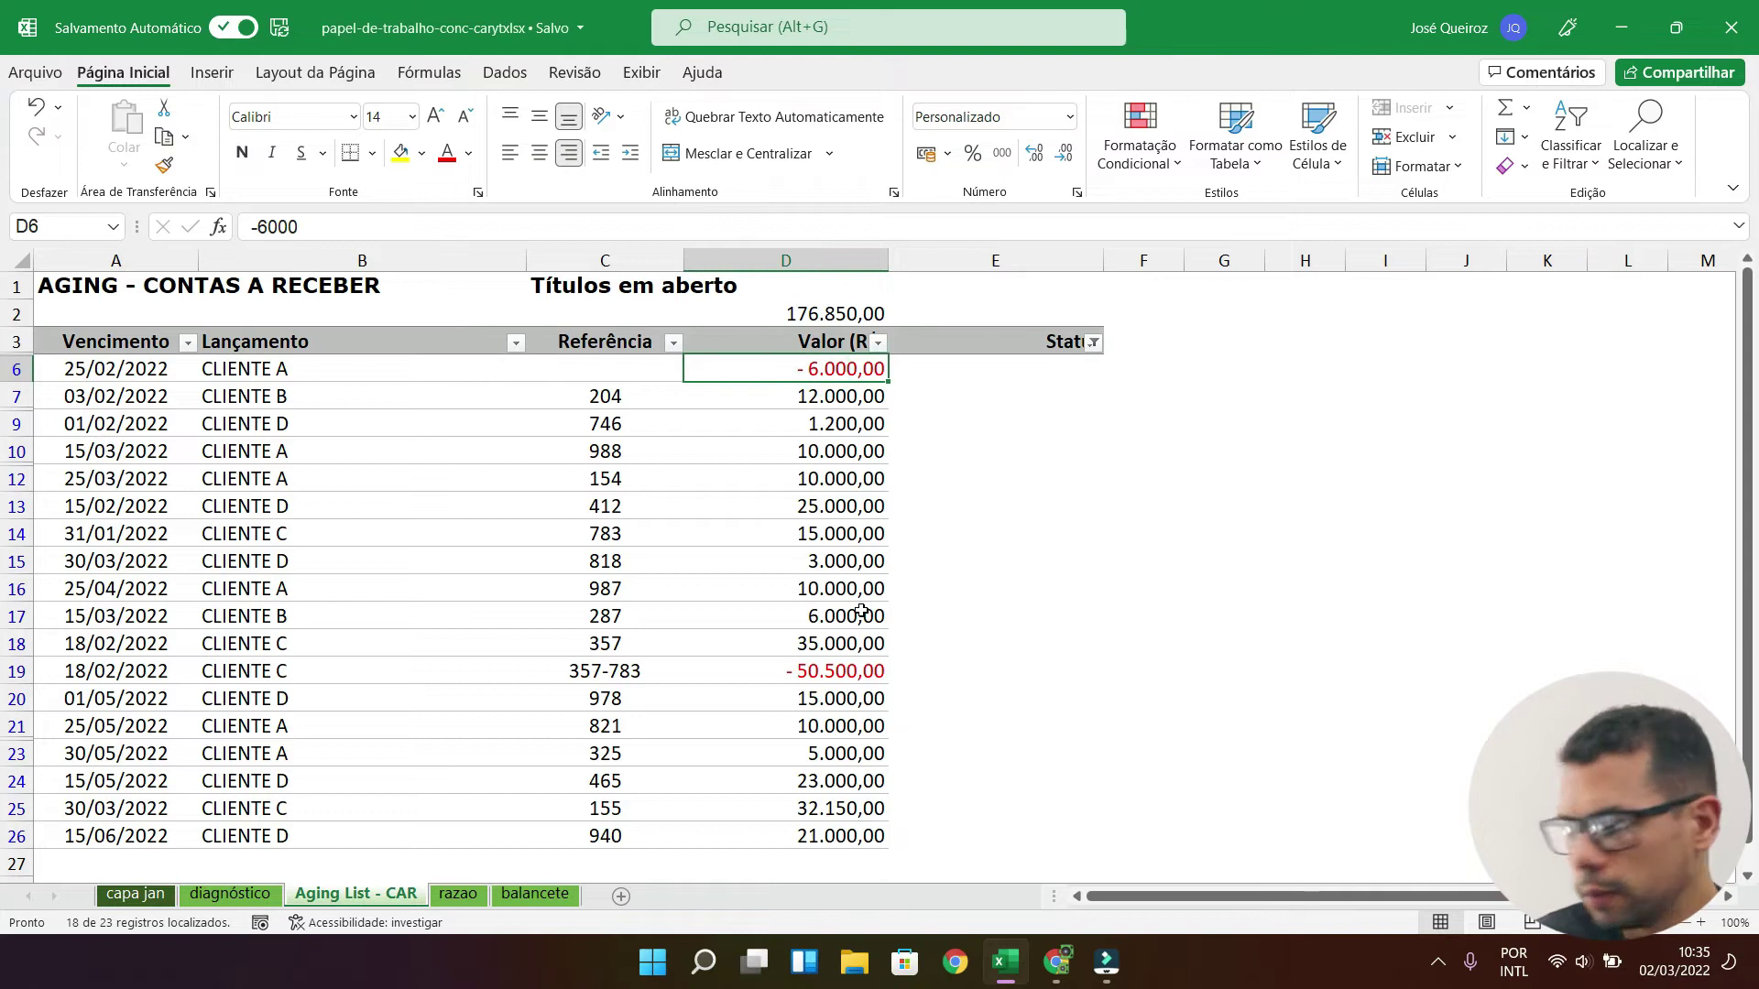
pyautogui.click(832, 683)
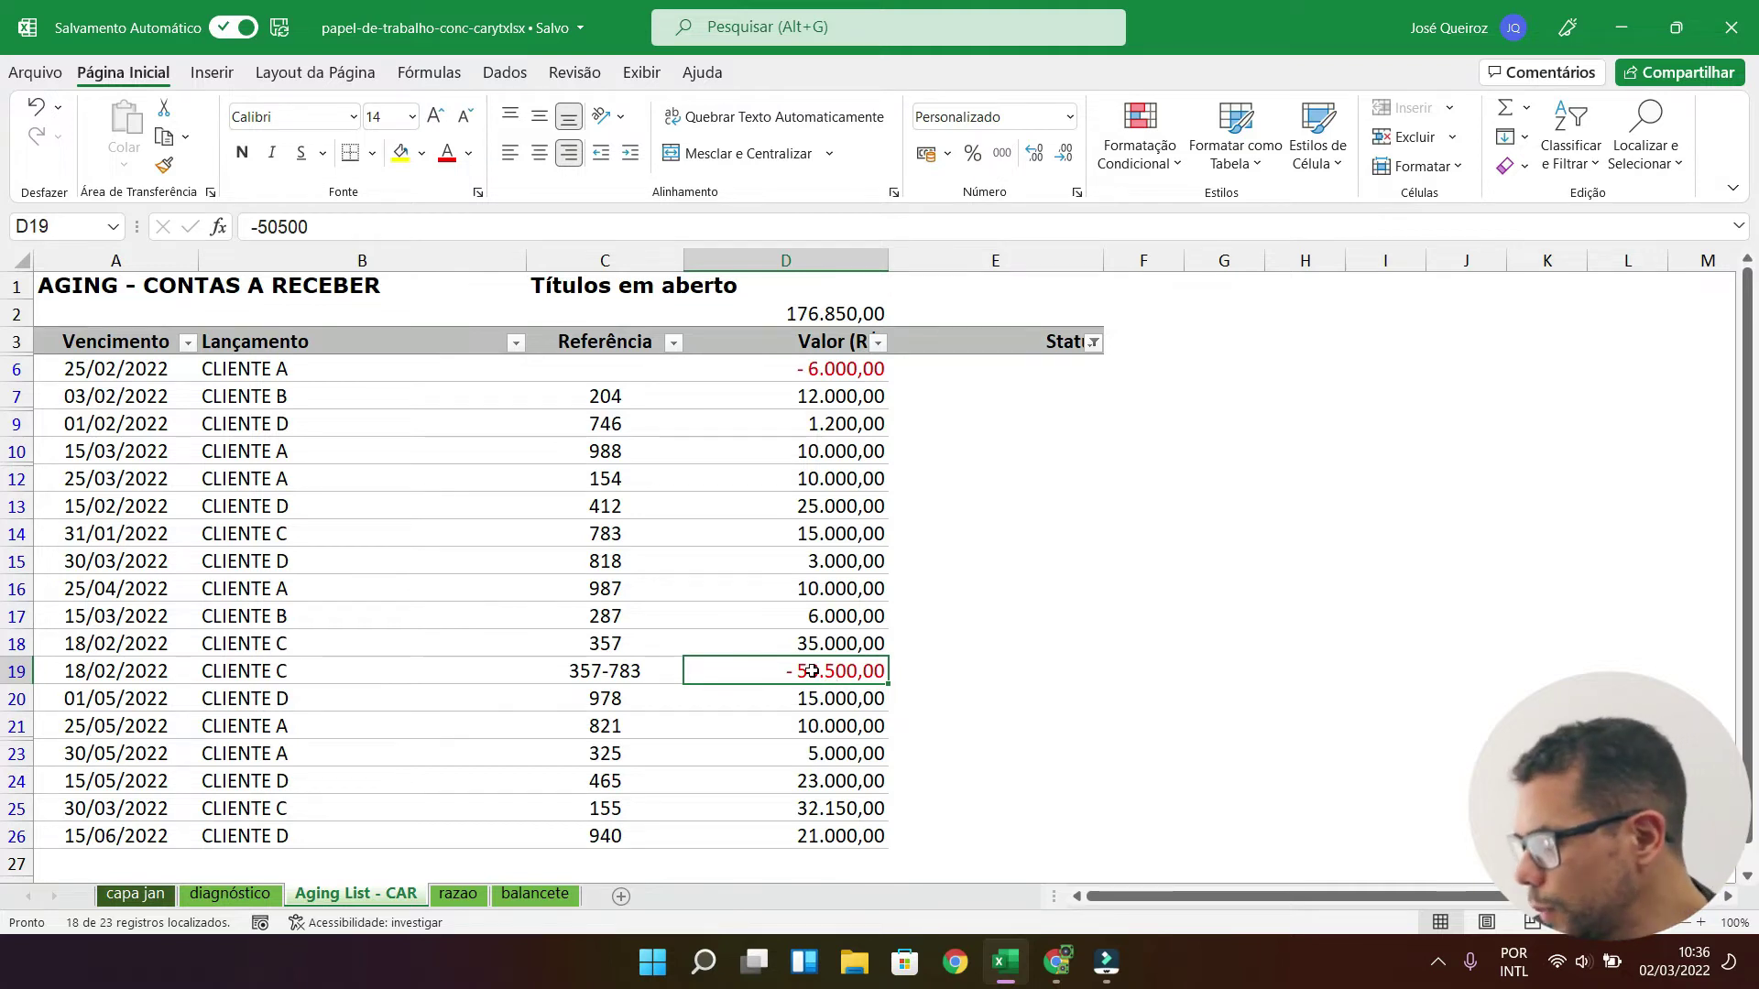
pyautogui.click(851, 367)
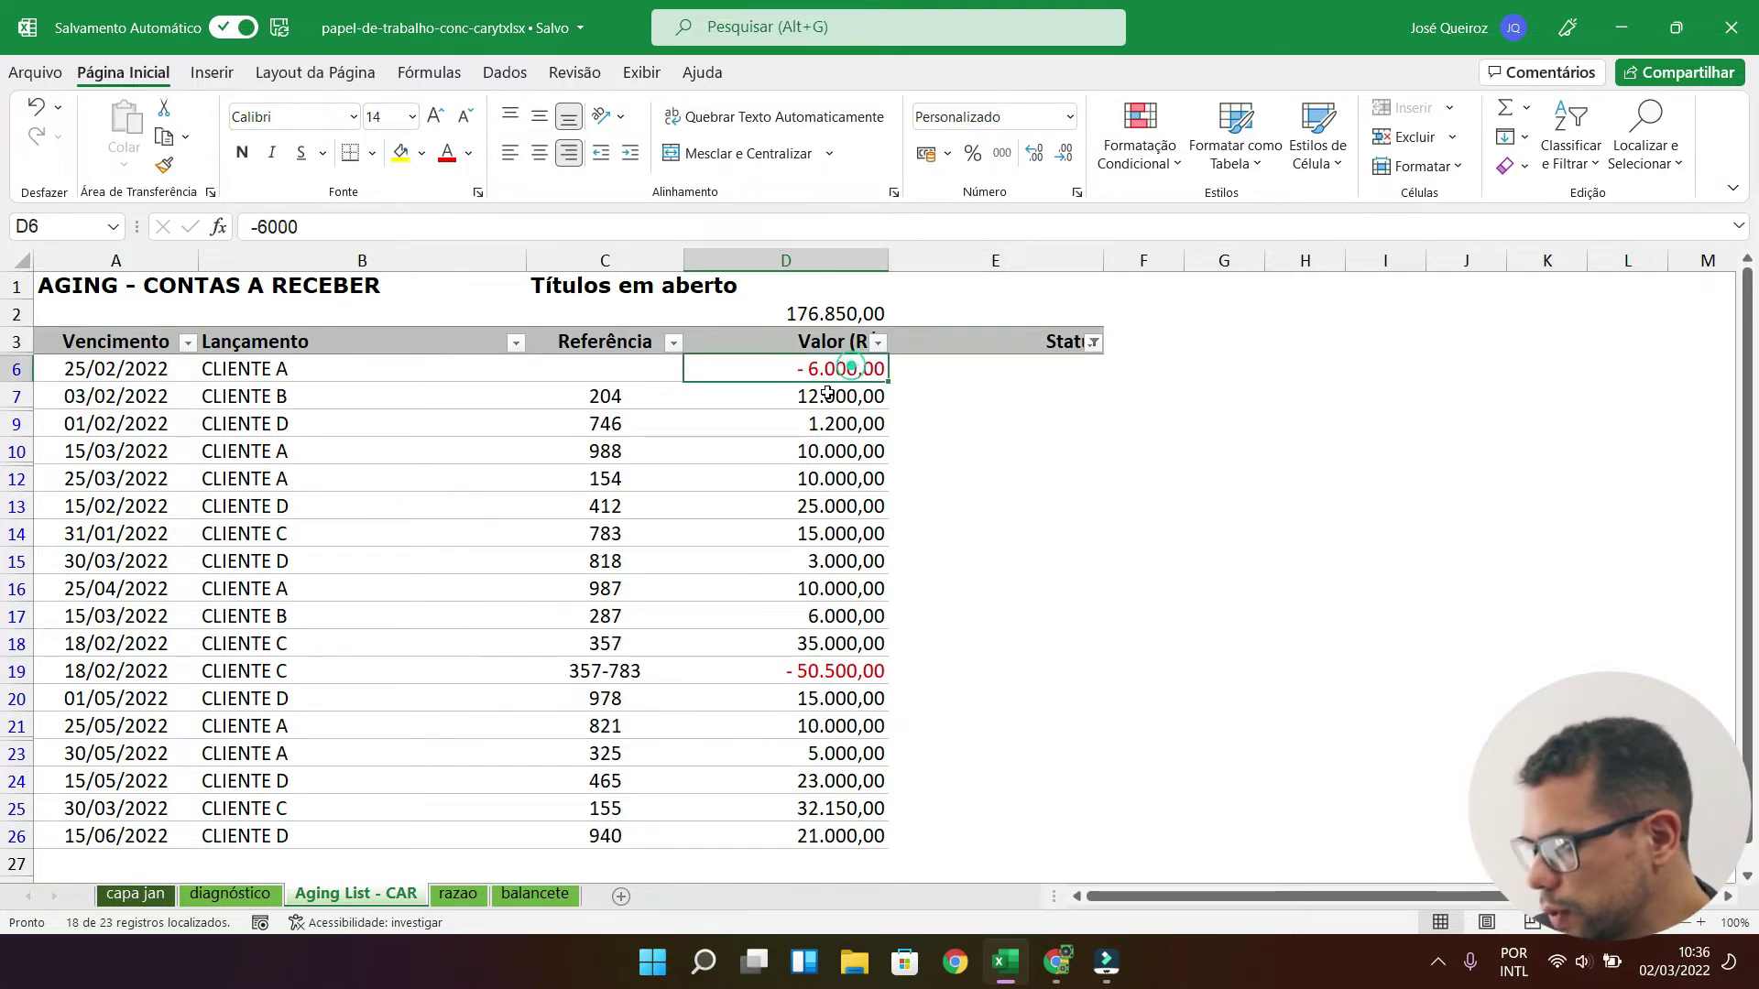
pyautogui.click(516, 342)
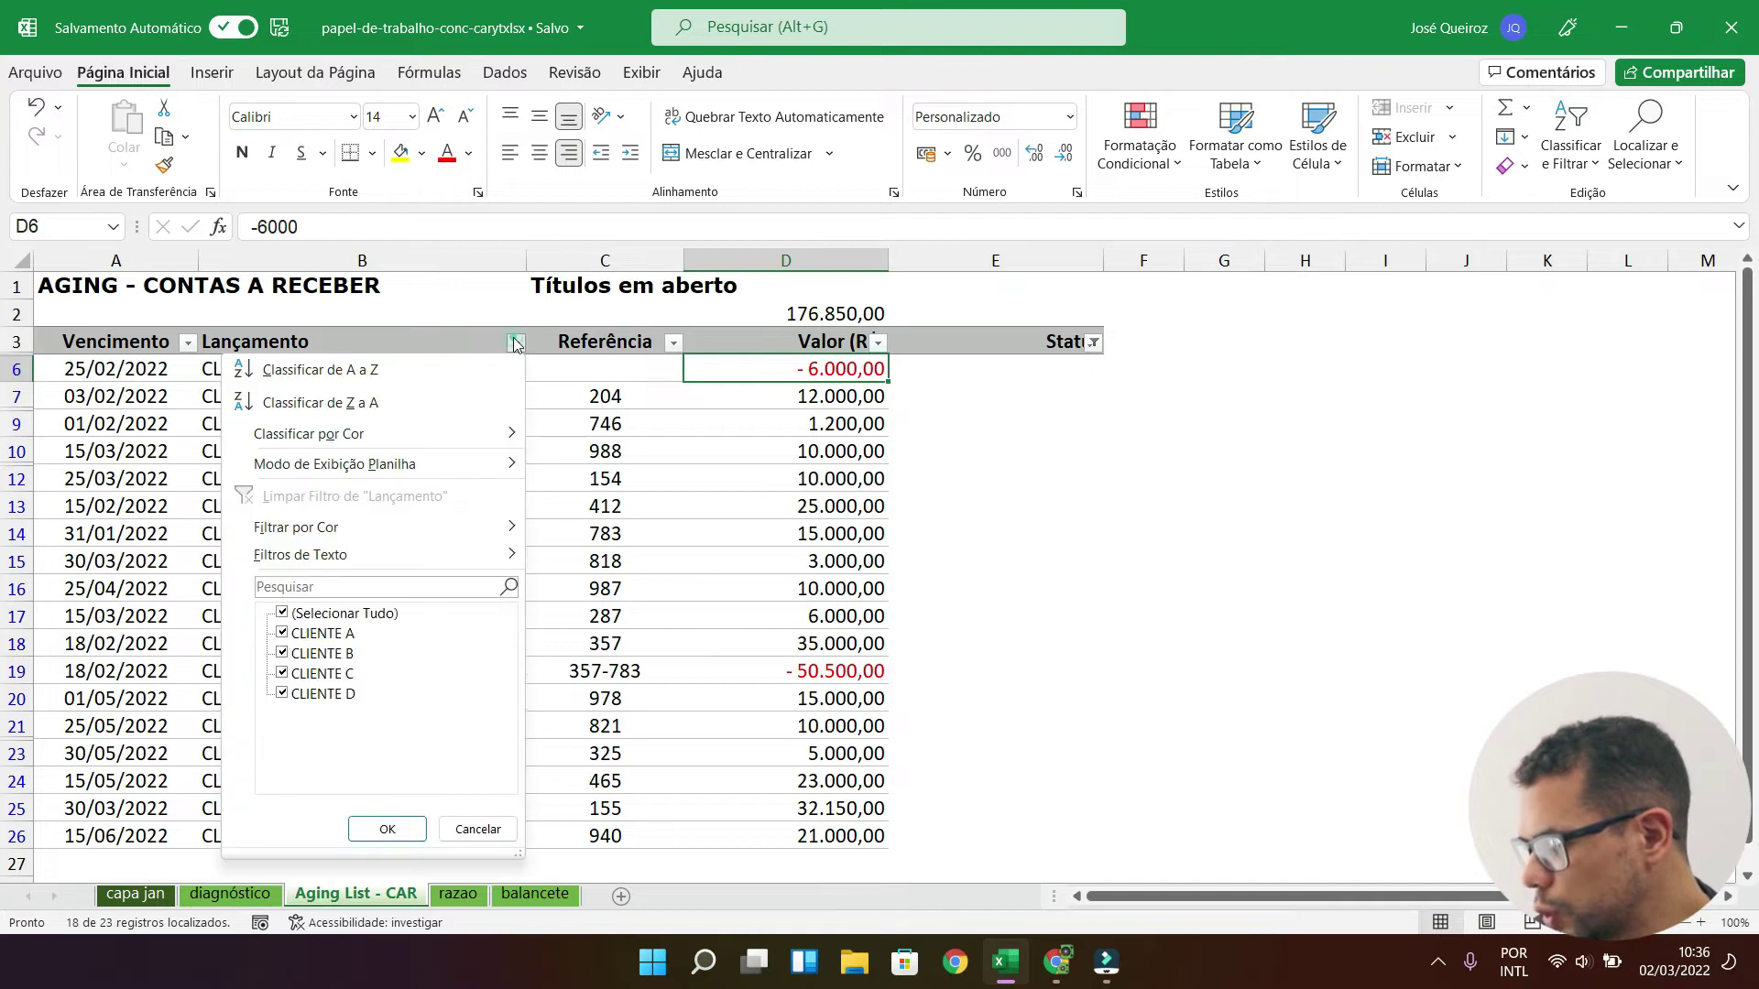
pyautogui.click(336, 614)
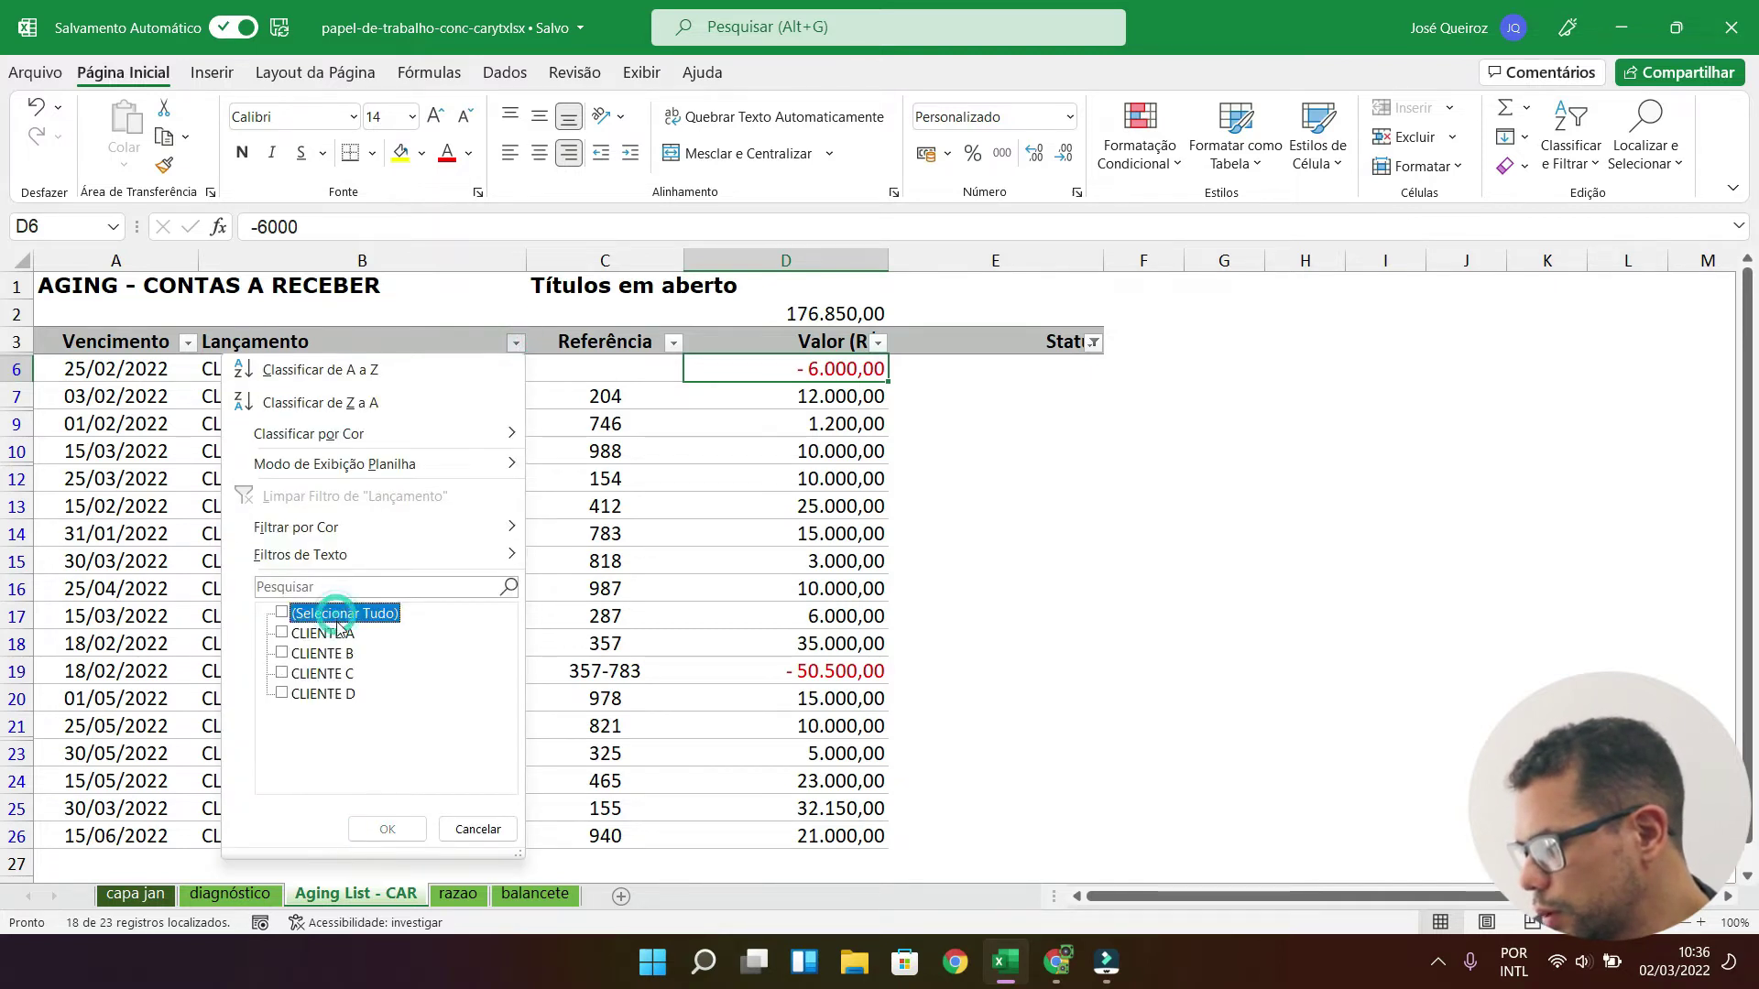
pyautogui.click(323, 633)
pyautogui.click(387, 829)
# Step: Compare CLIENTE A's negative entry without a reference in row 6 with its reference 988 entry in row 10
pyautogui.click(298, 376)
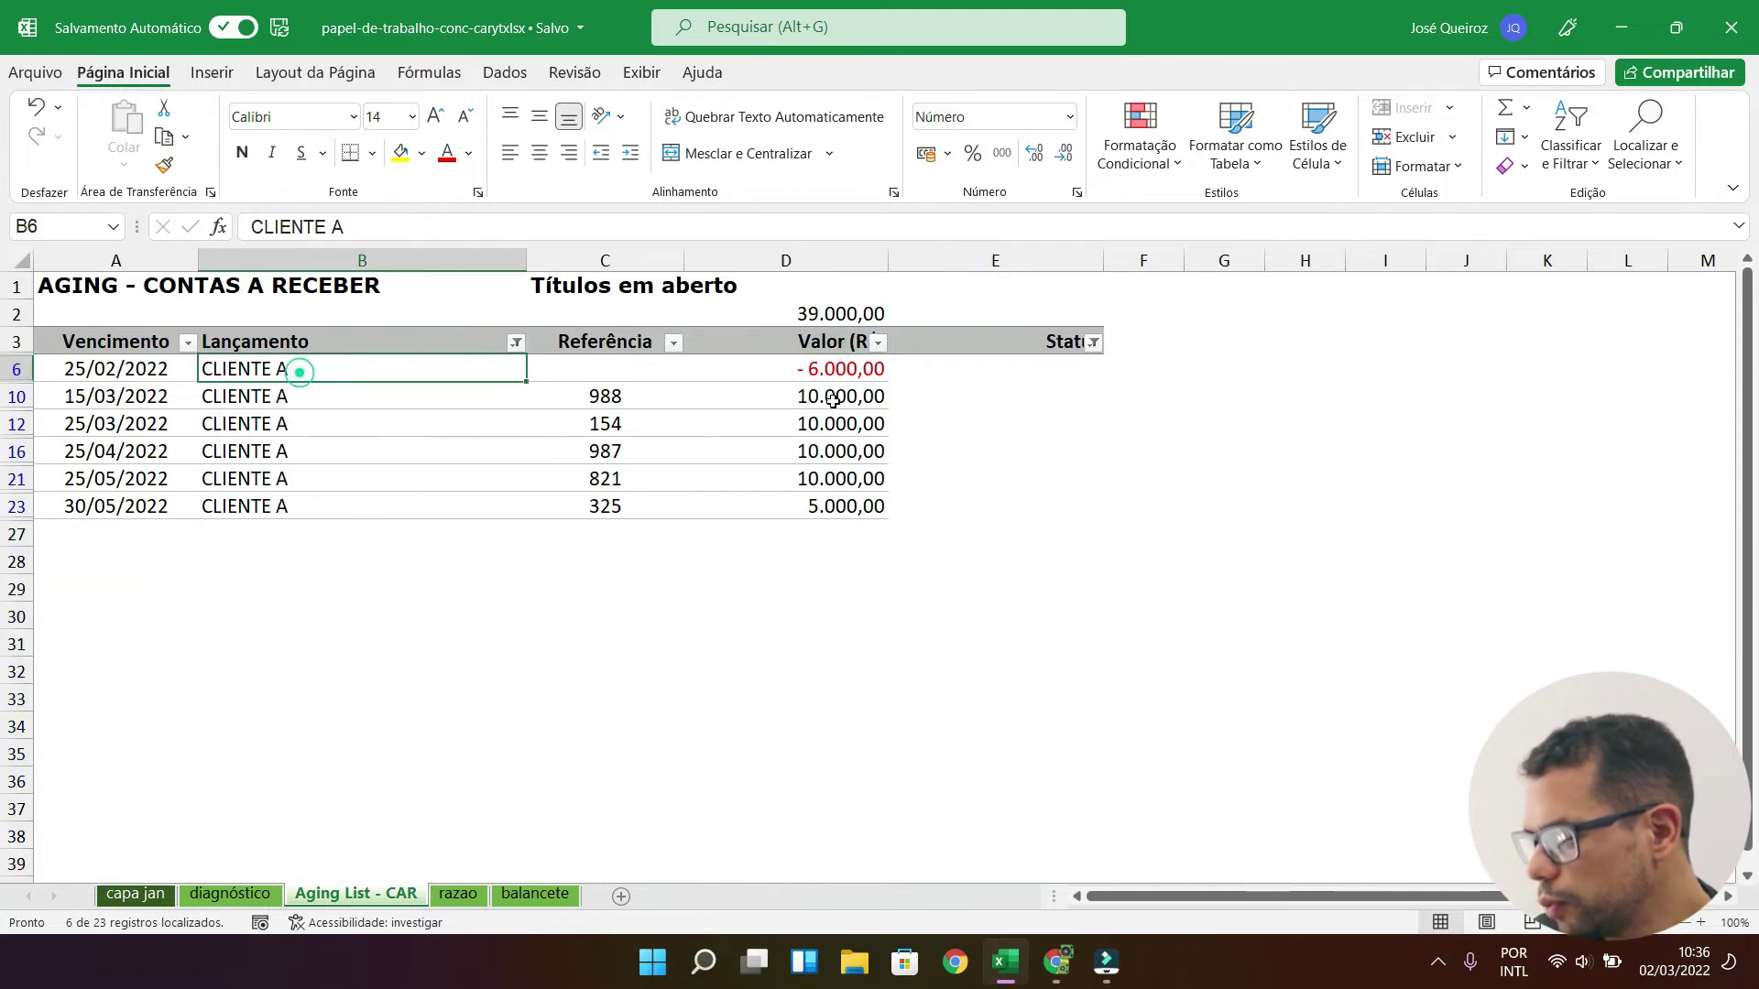
pyautogui.click(866, 371)
pyautogui.click(866, 396)
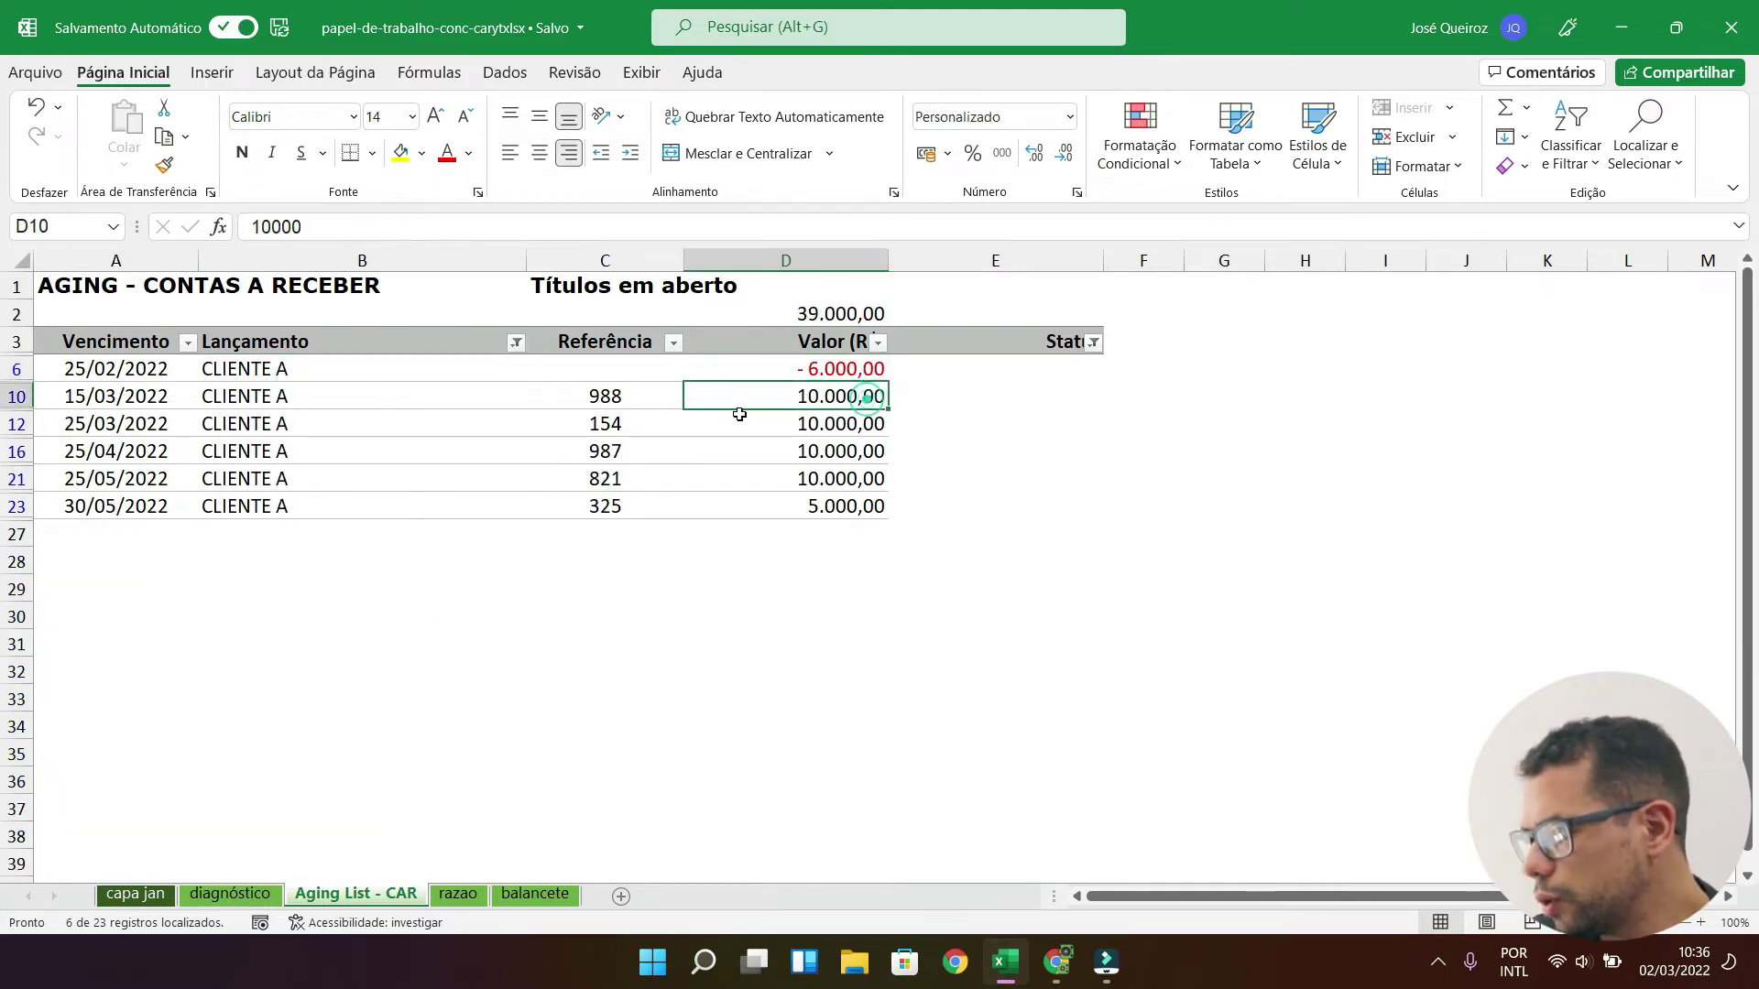
pyautogui.click(286, 400)
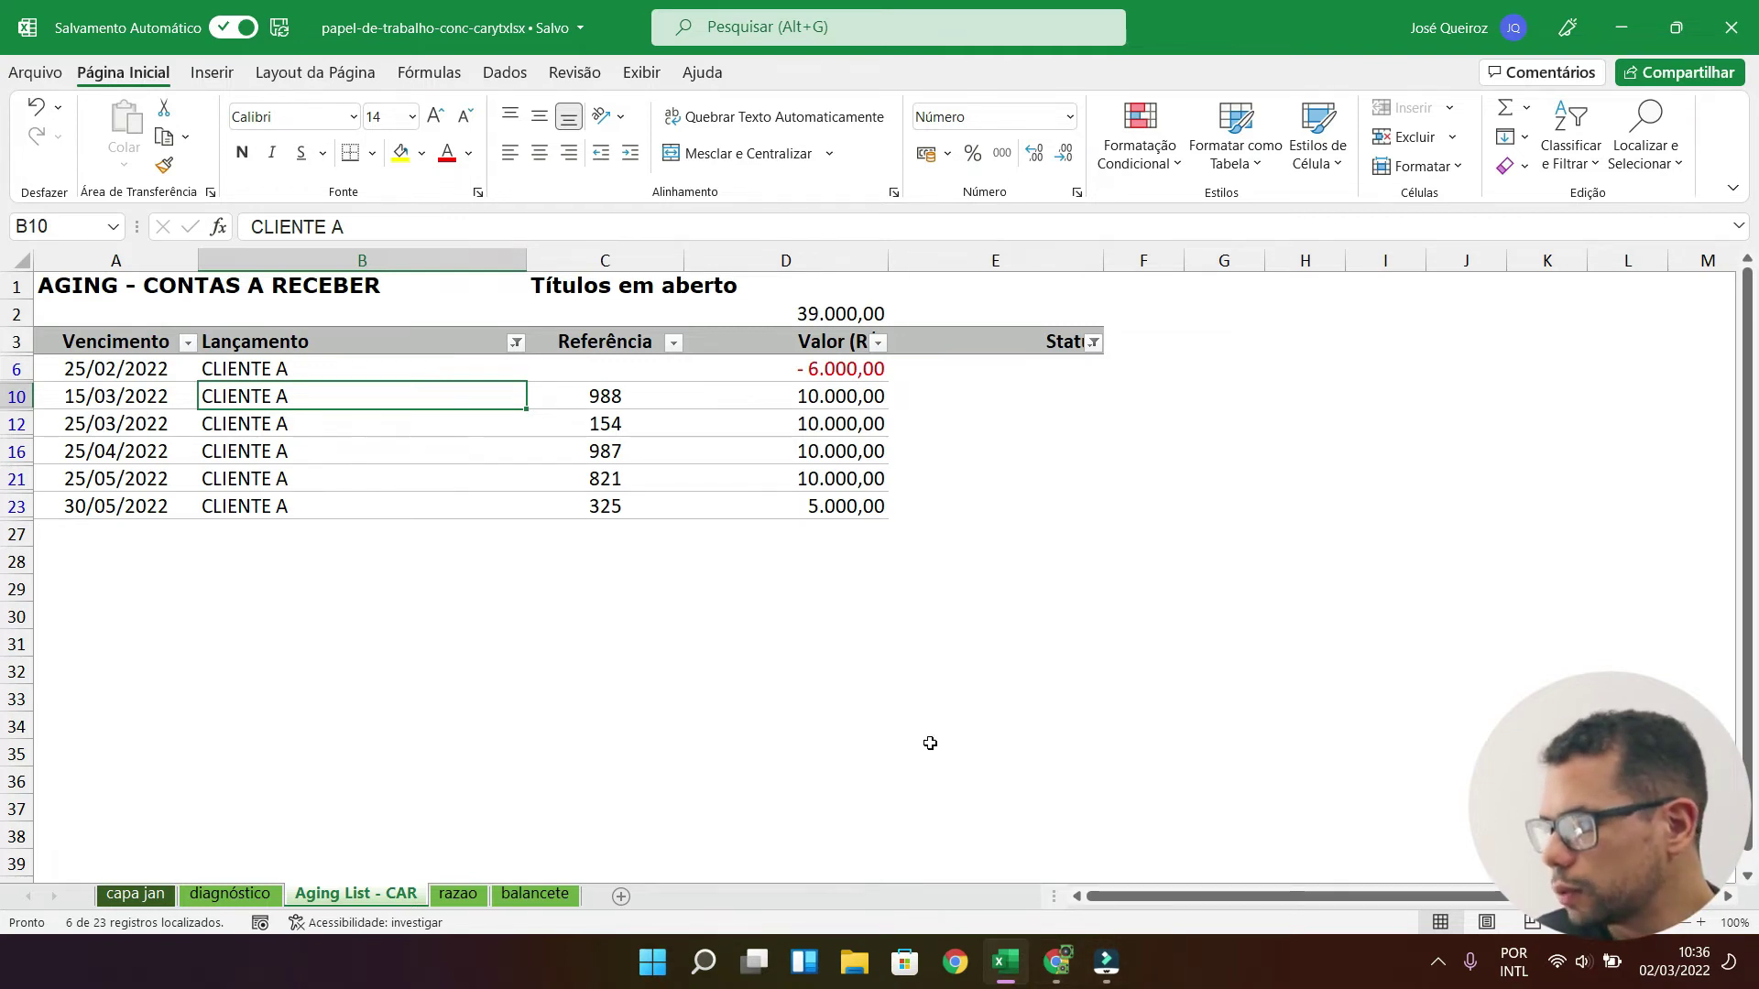
# Step: Switch to Chrome to view the Power GL method diagram, and return to Excel
pyautogui.click(1057, 962)
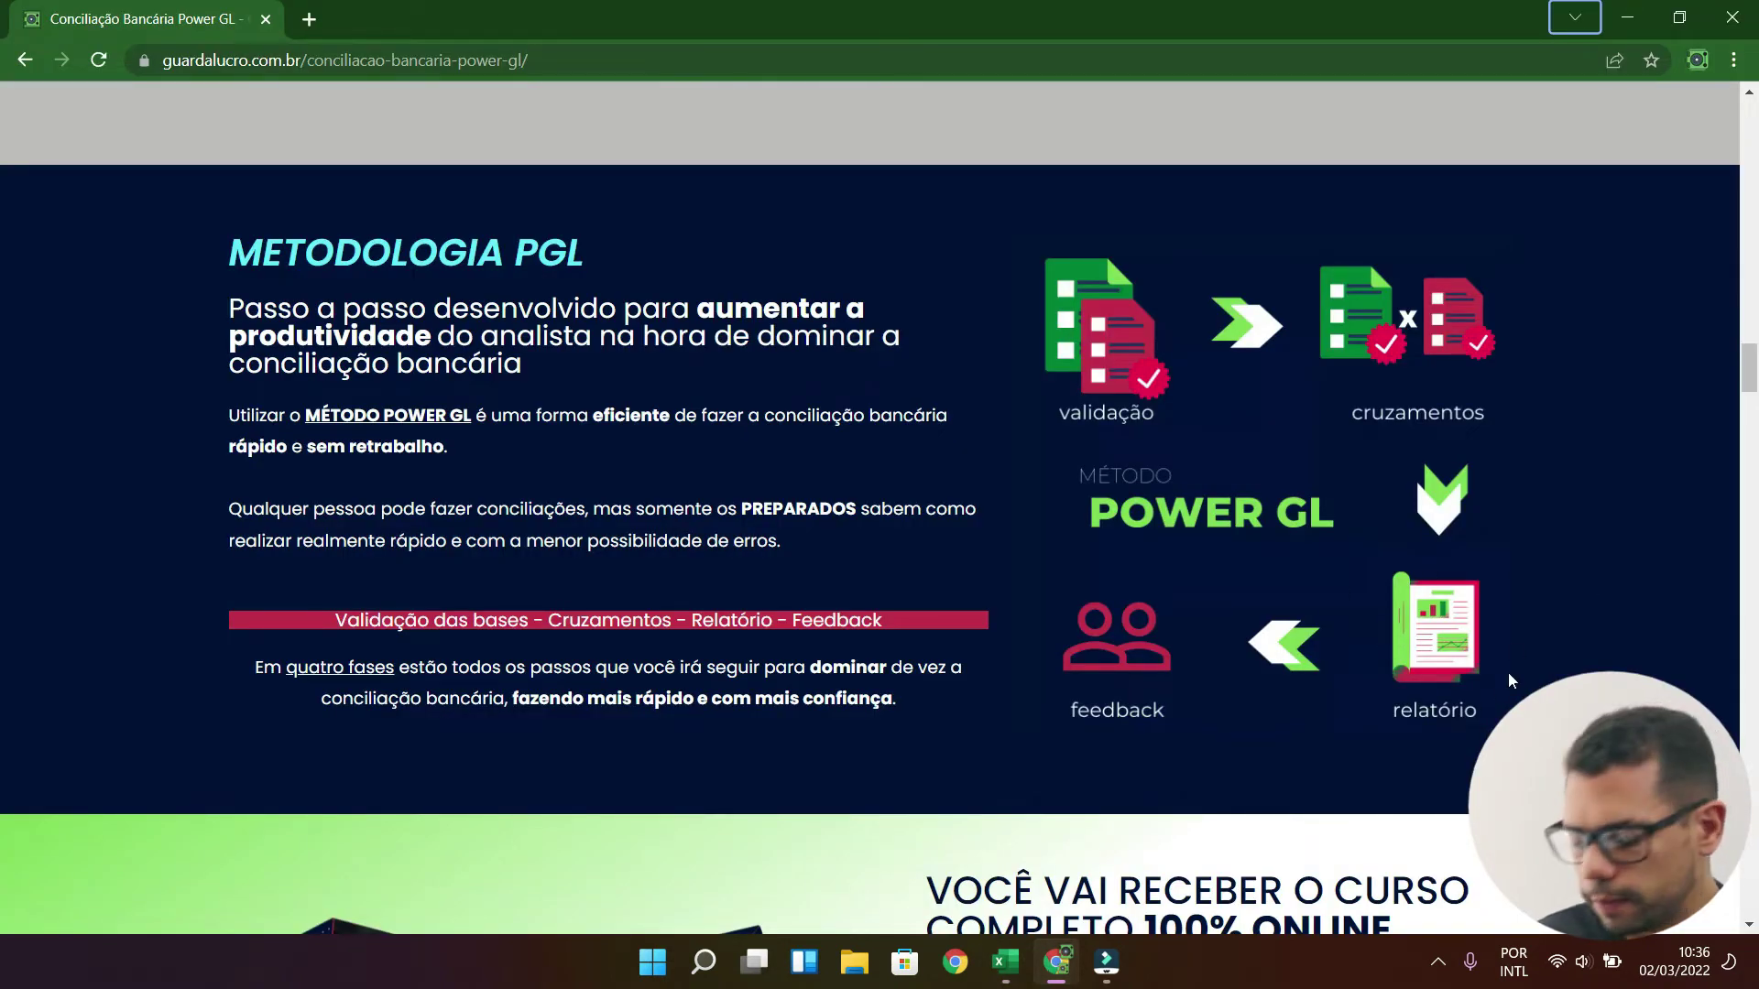
pyautogui.hotkey('alt', 'Tab')
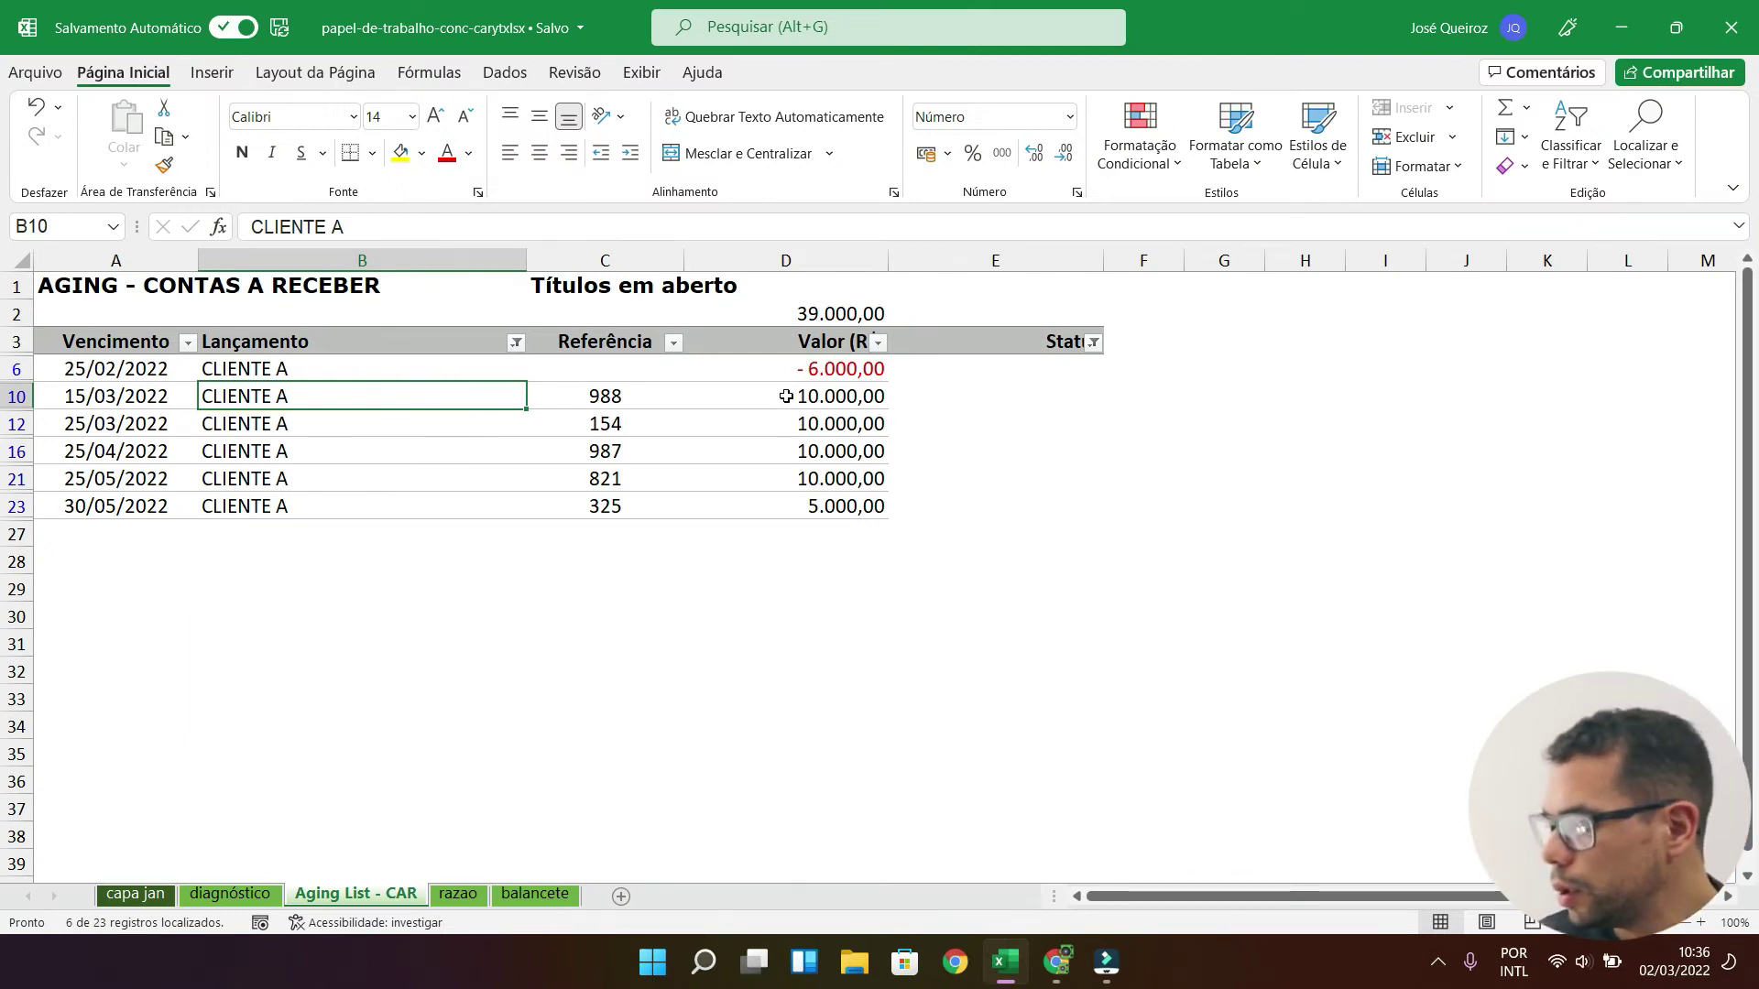
# Step: Check the values in D6 and D10 and the due date in A10, and total the two values
pyautogui.click(875, 367)
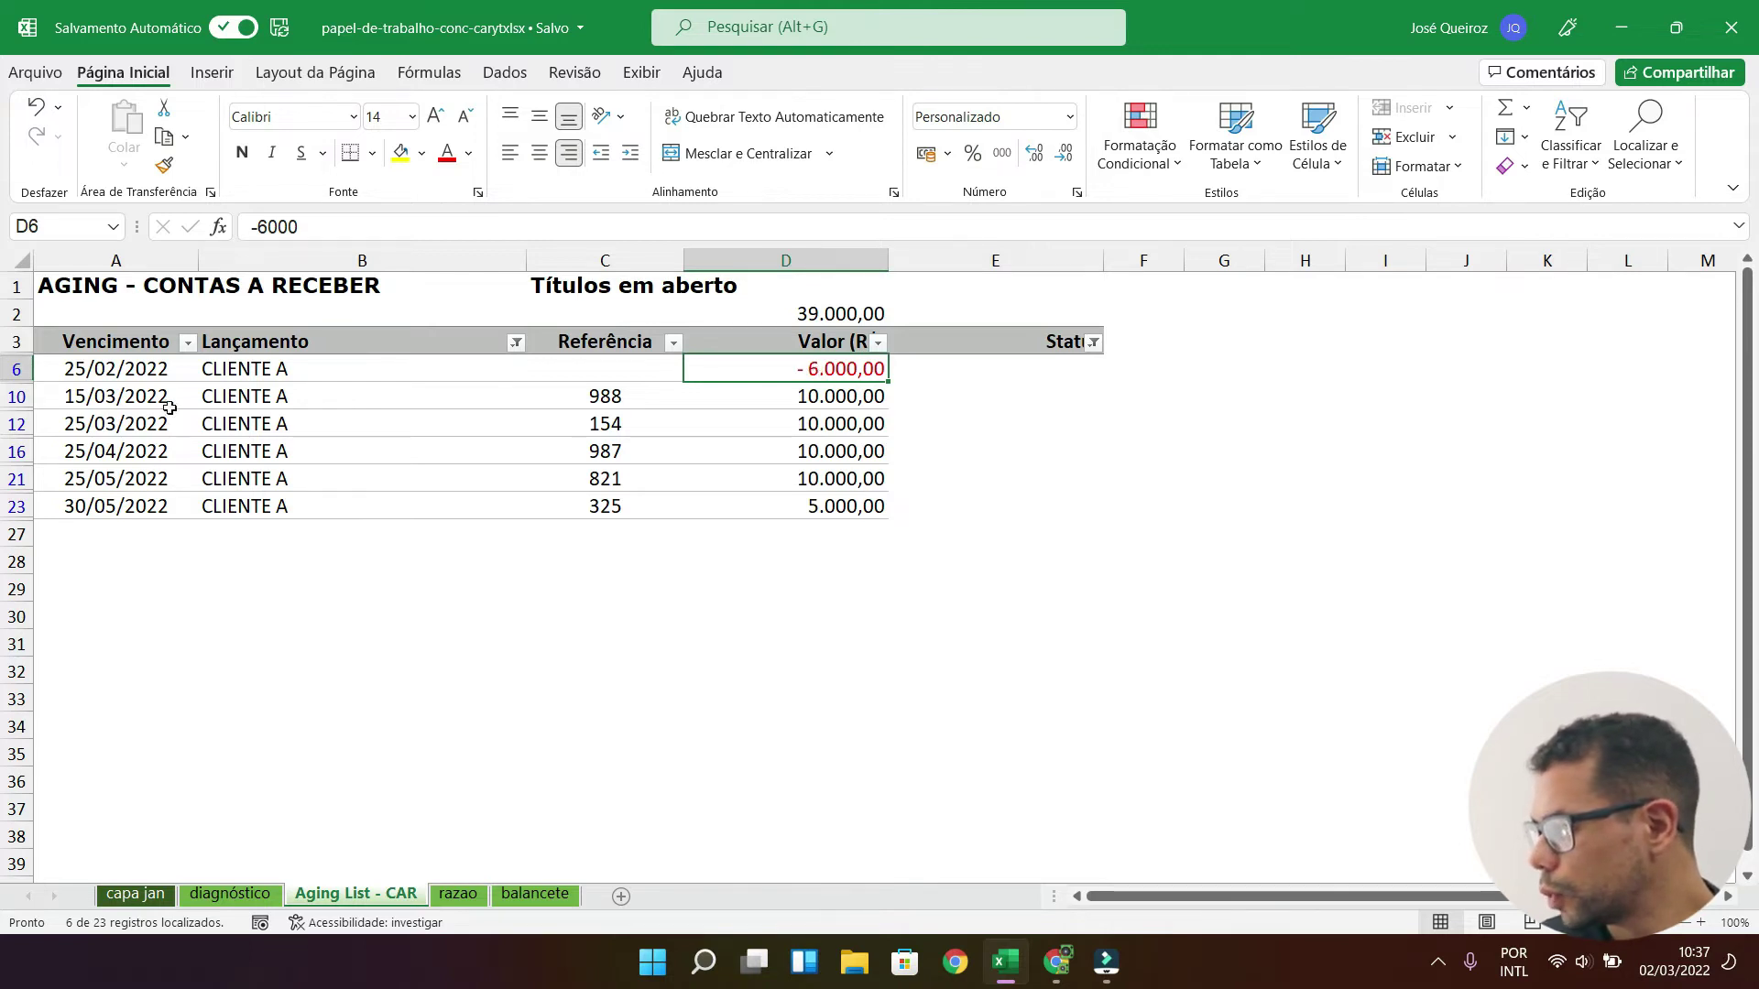
pyautogui.click(813, 396)
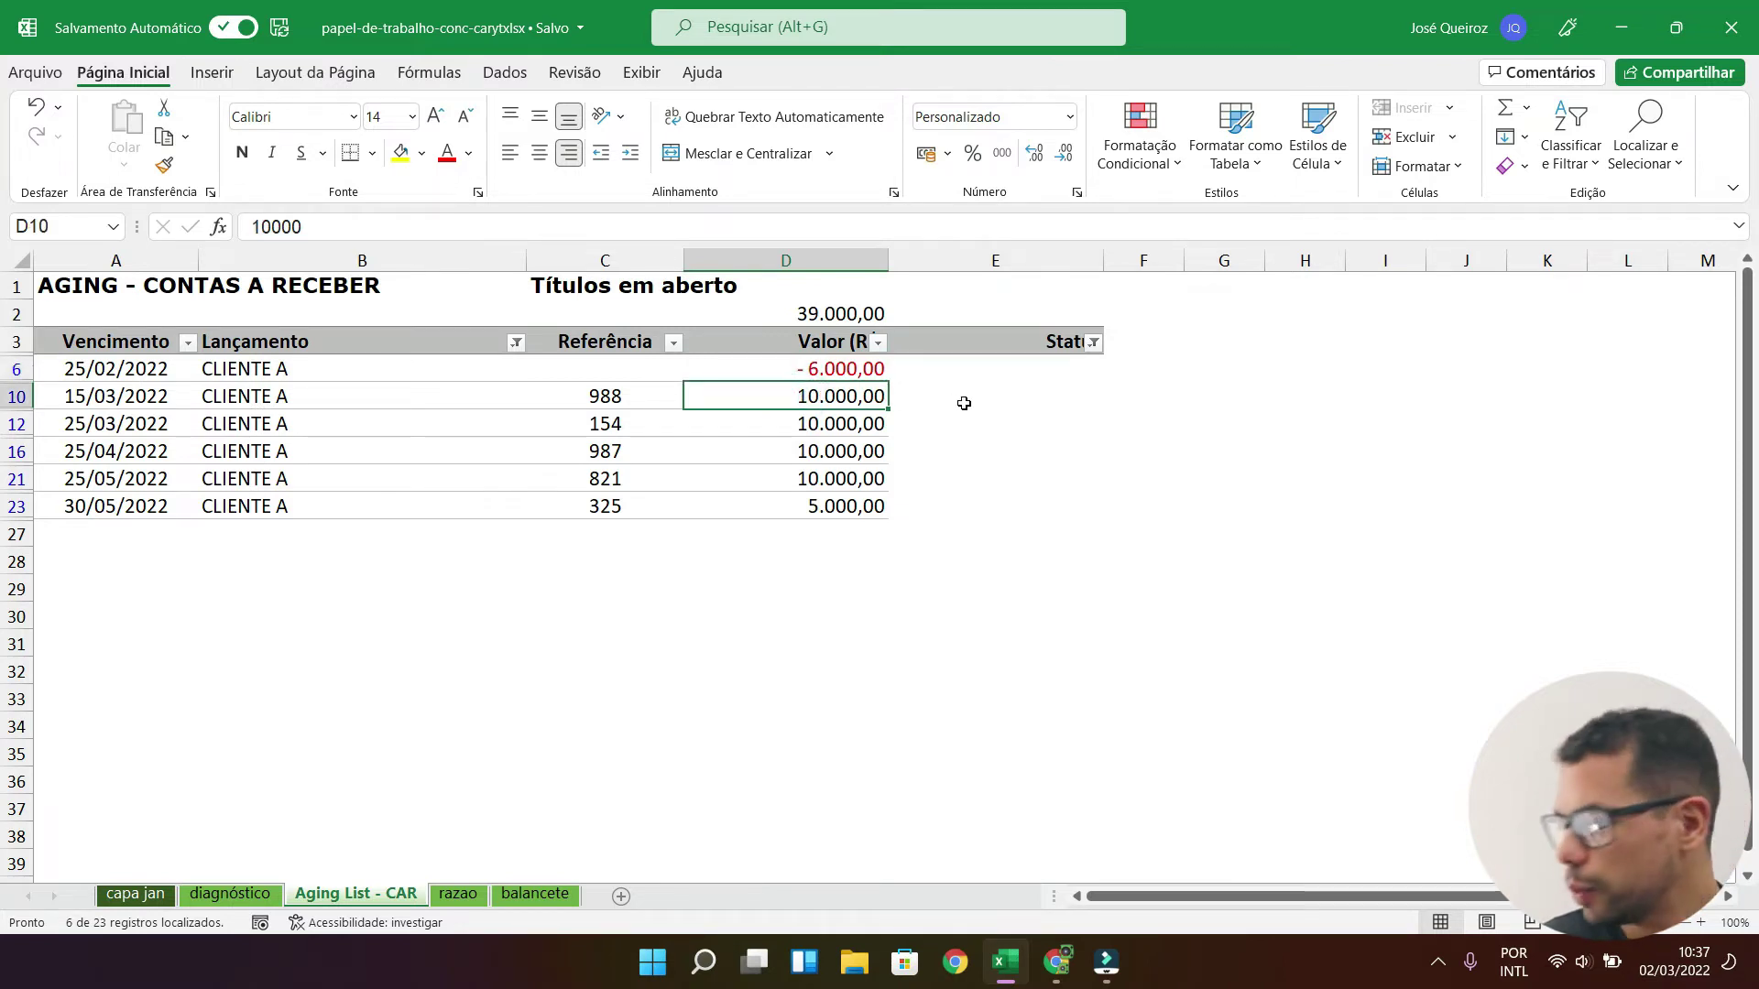
pyautogui.click(135, 398)
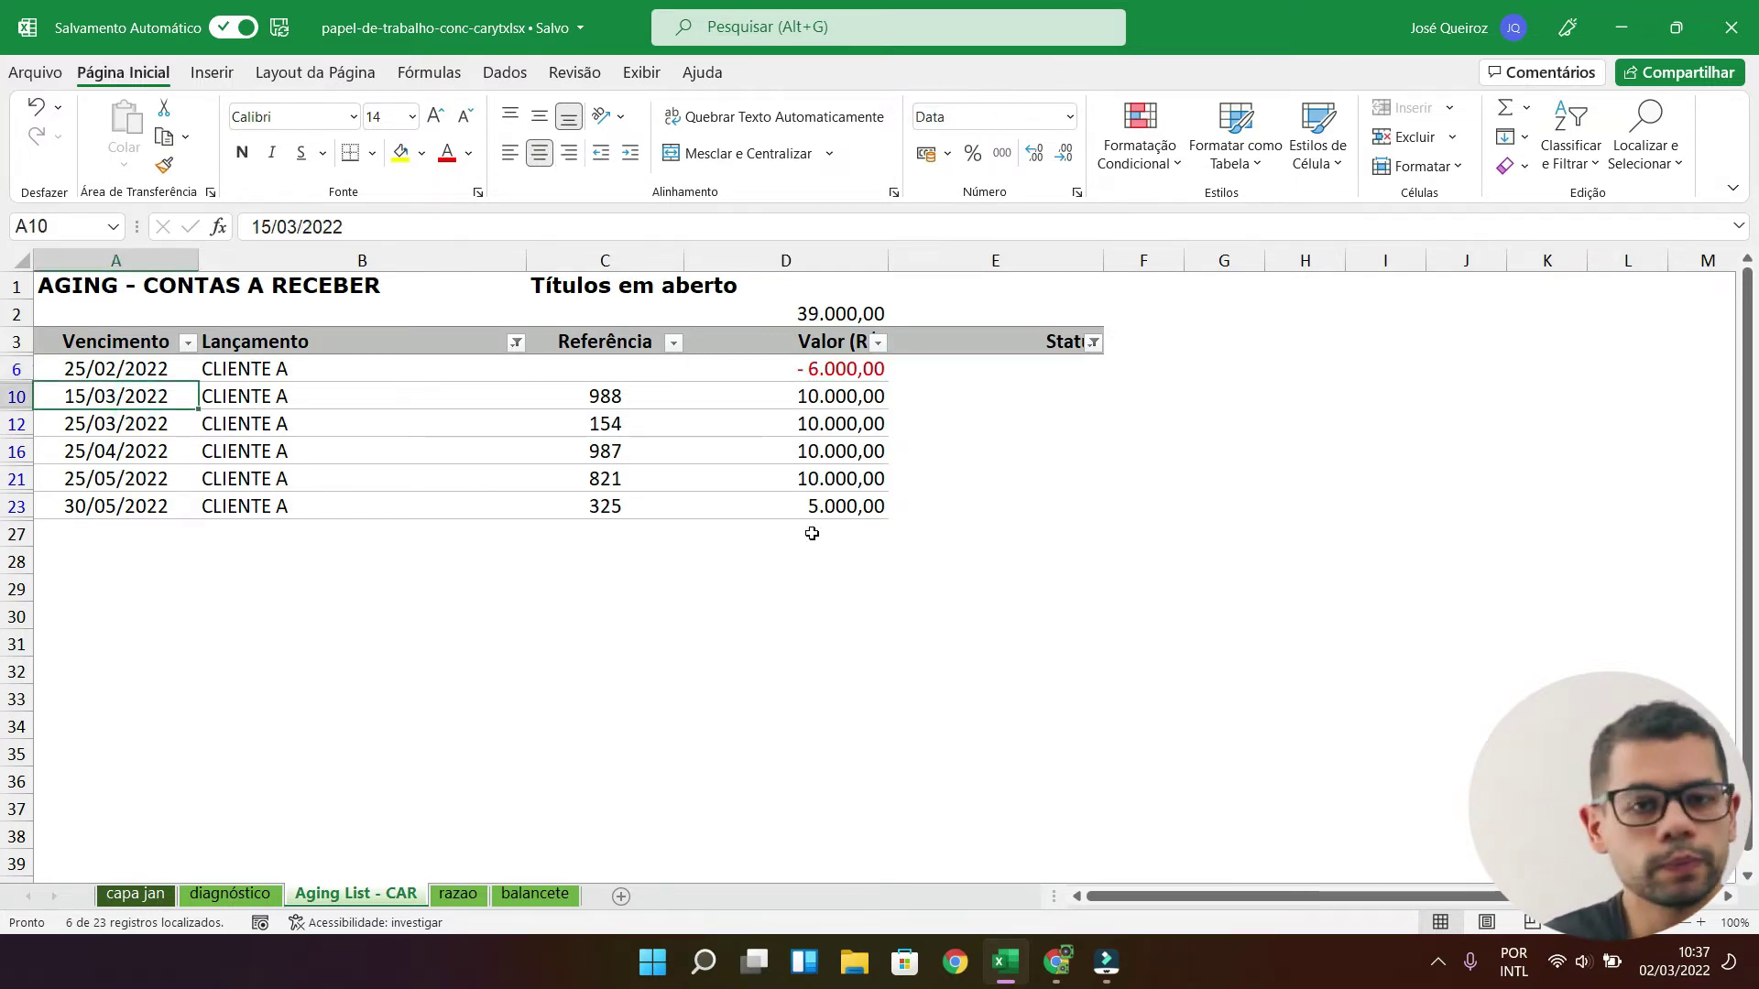
pyautogui.moveTo(866, 370); pyautogui.dragTo(866, 392)
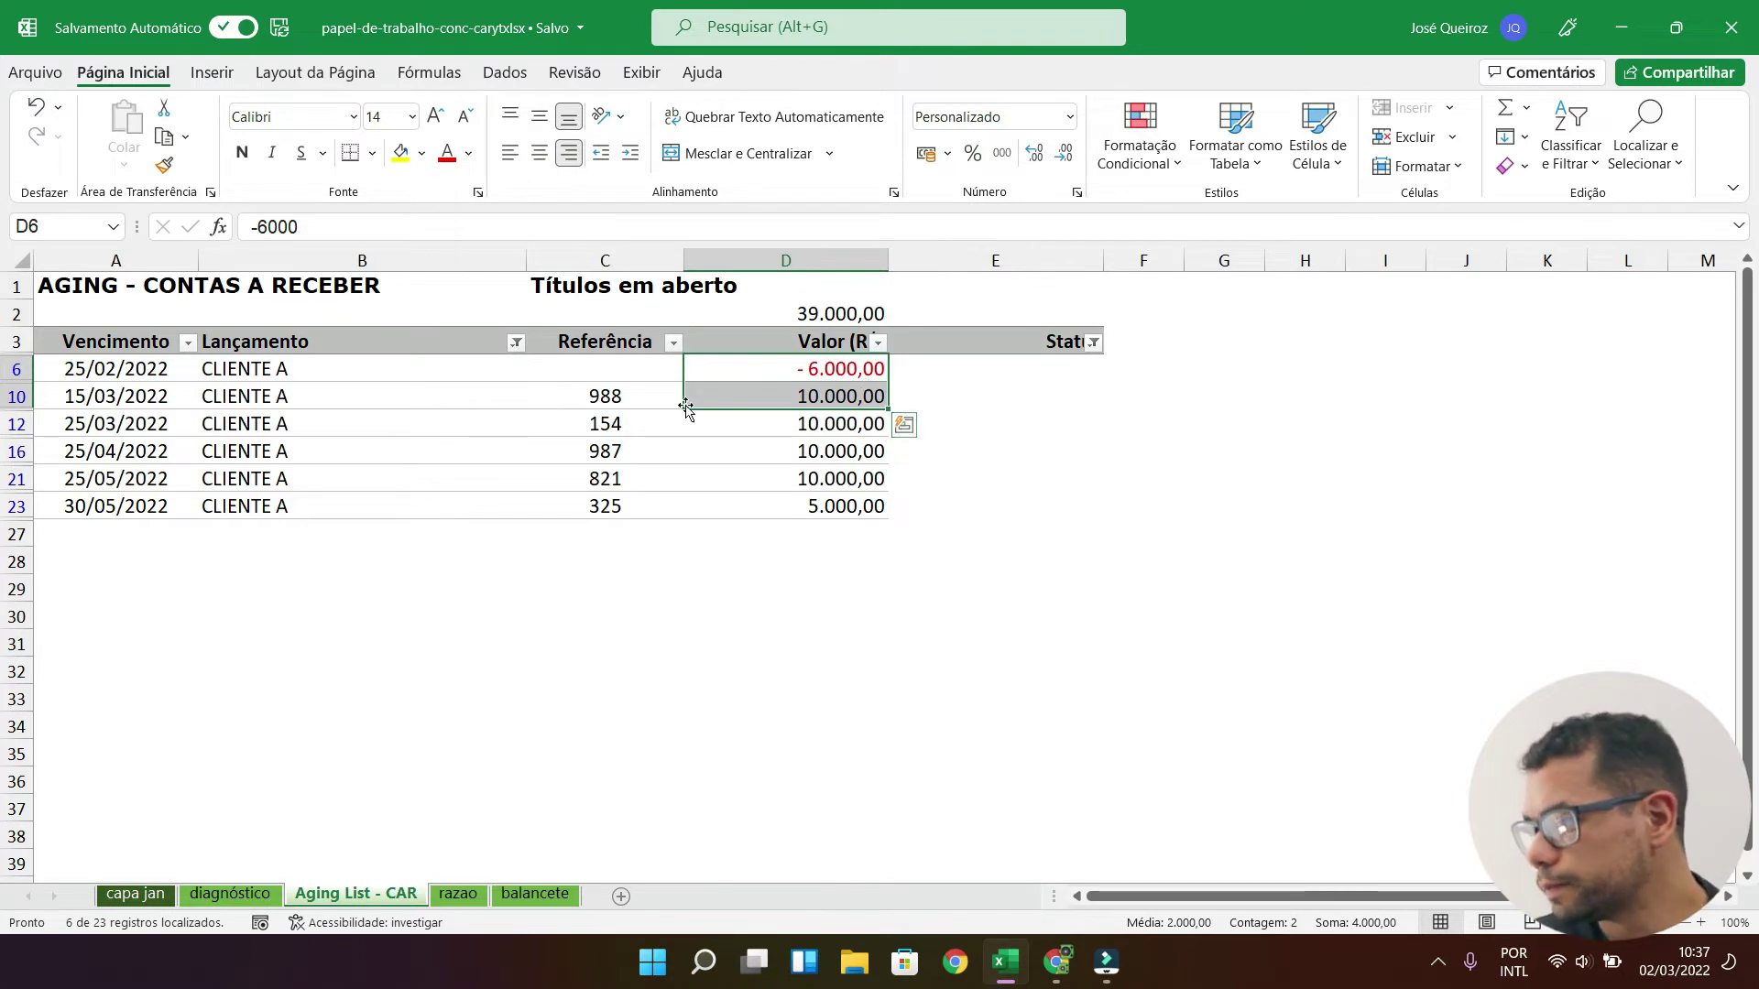
pyautogui.click(800, 389)
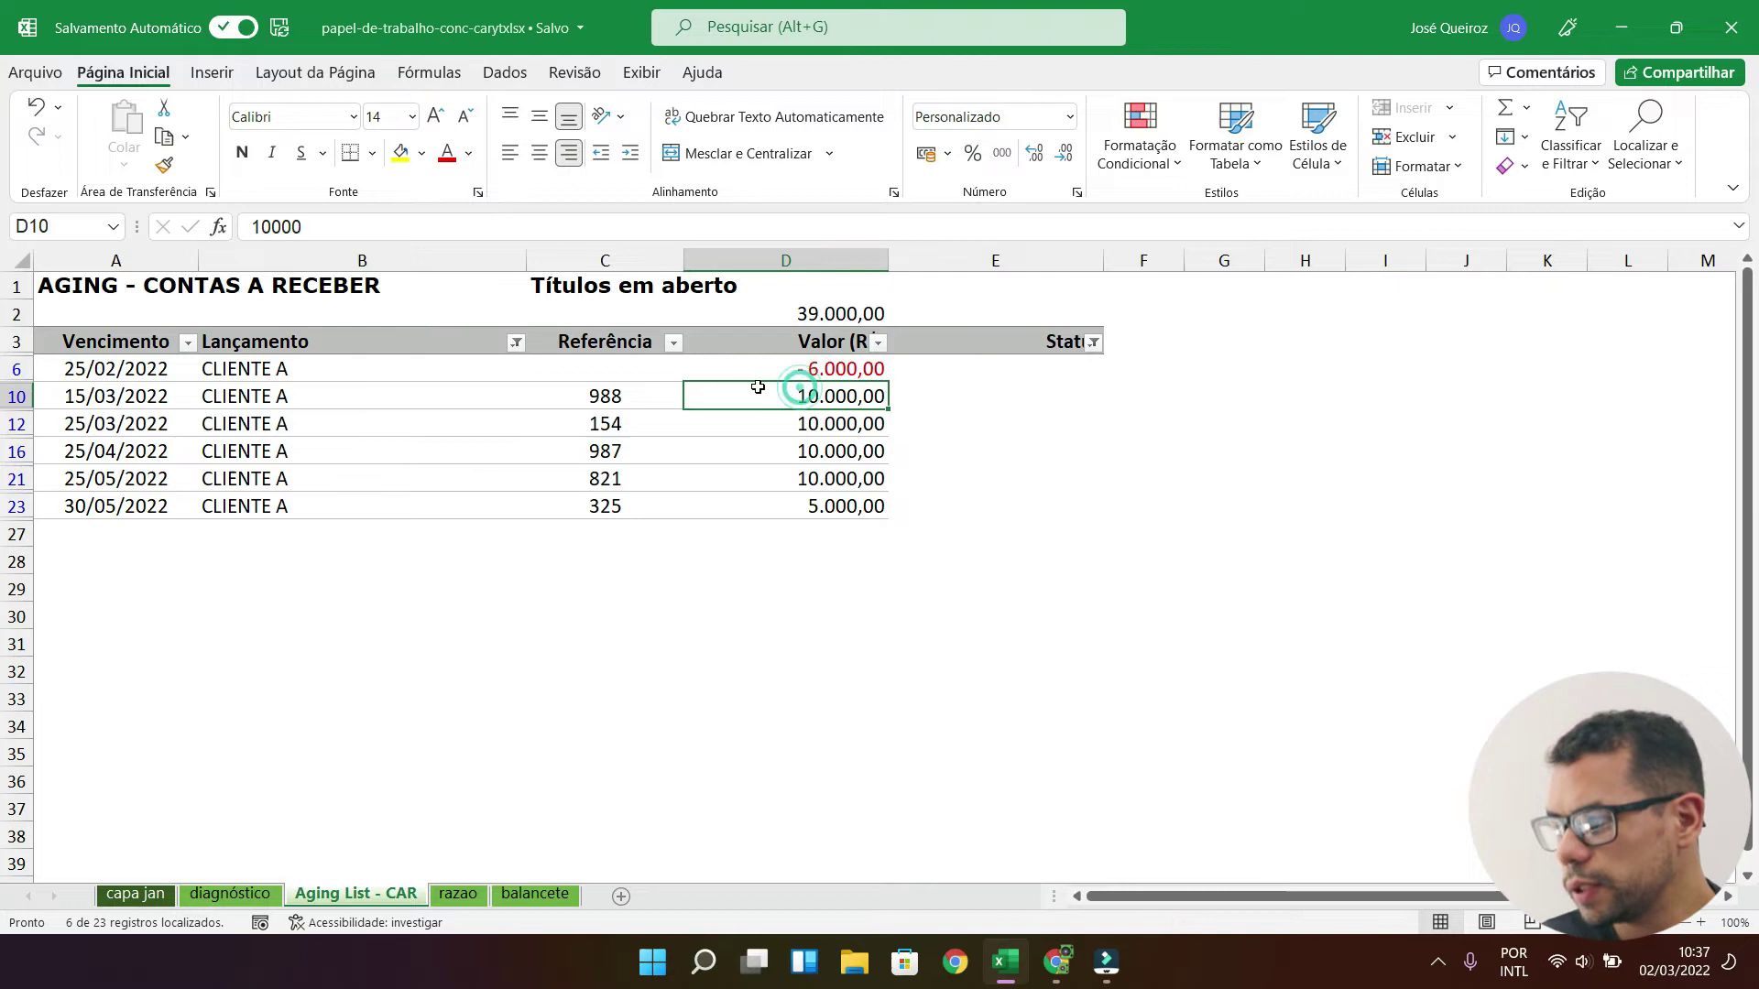
pyautogui.moveTo(843, 367); pyautogui.dragTo(846, 394)
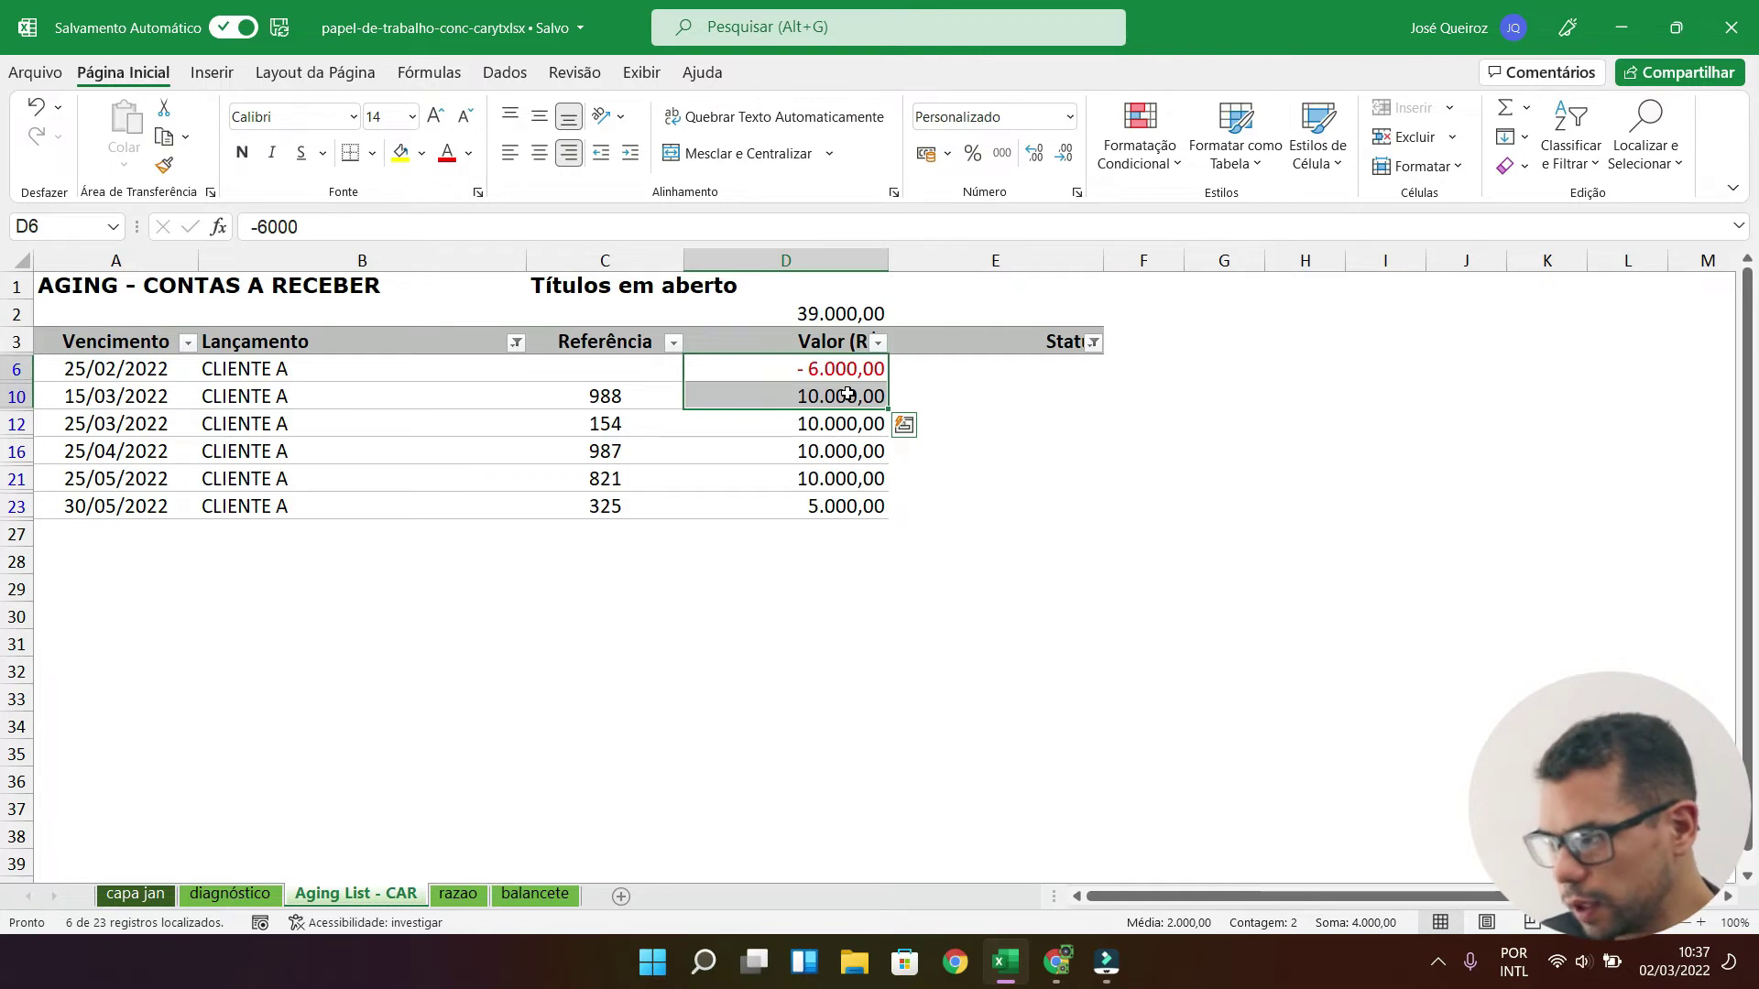
# Step: Enter "compensar" as the Status of CLIENTE A's negative entry in row 6
pyautogui.click(952, 378)
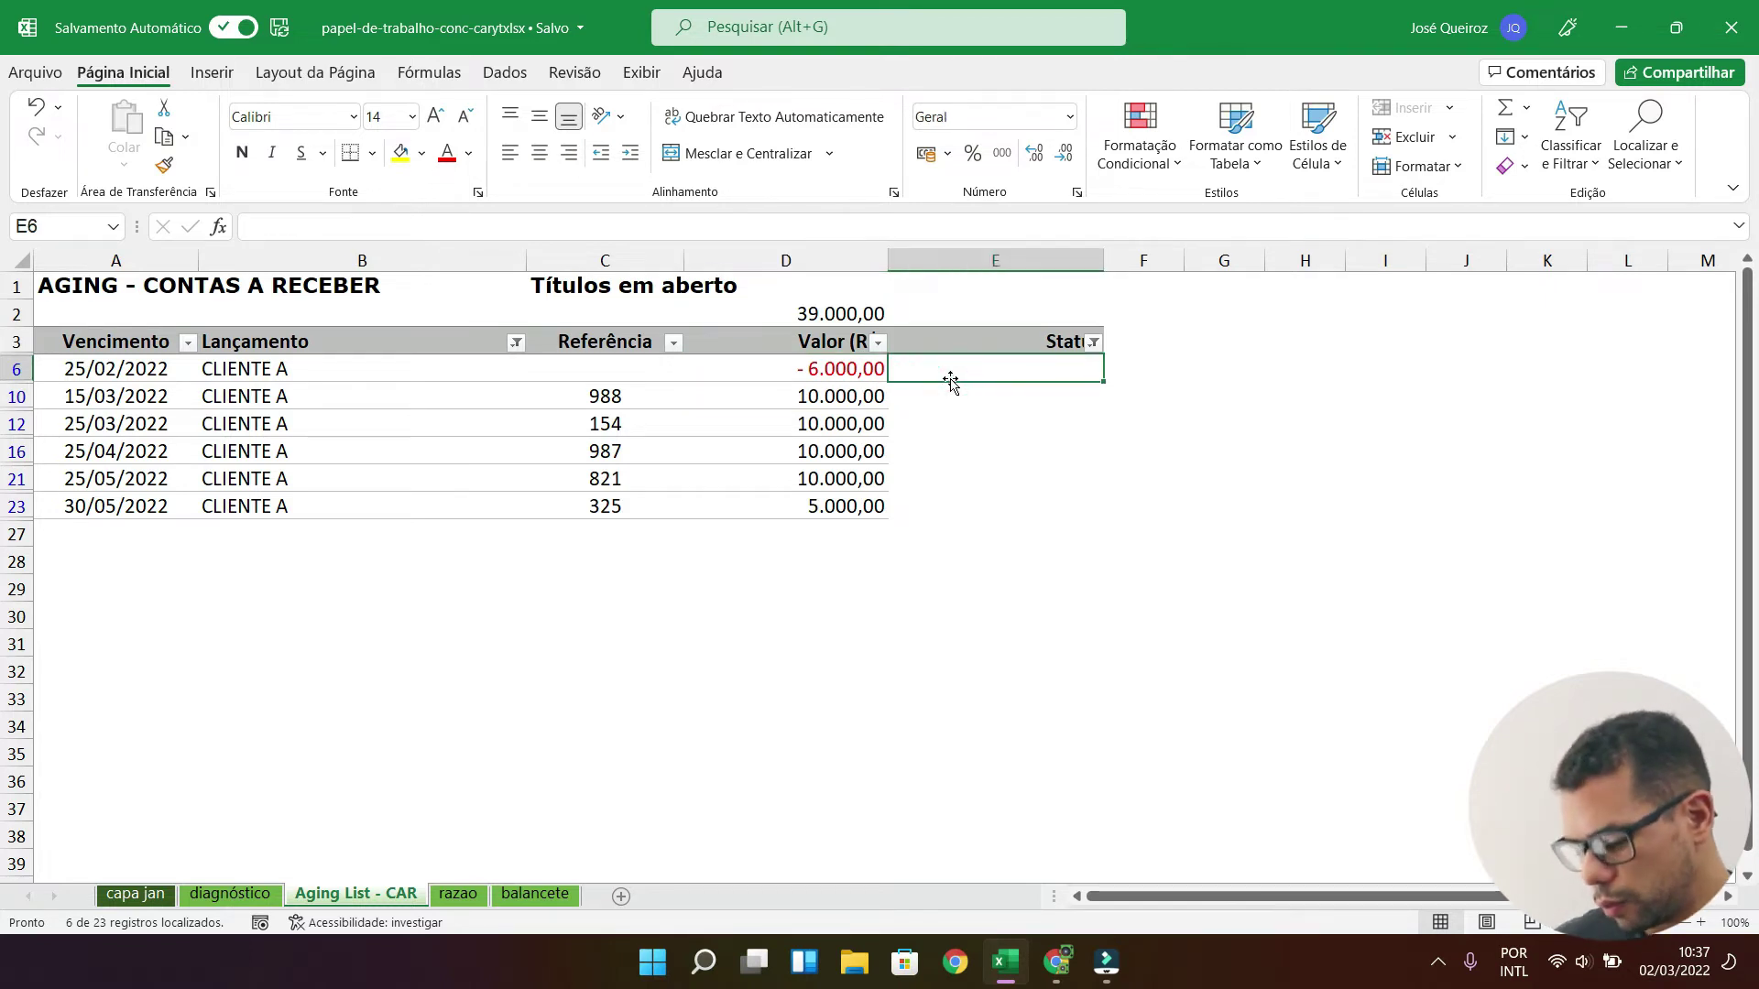
pyautogui.write('compnsa')
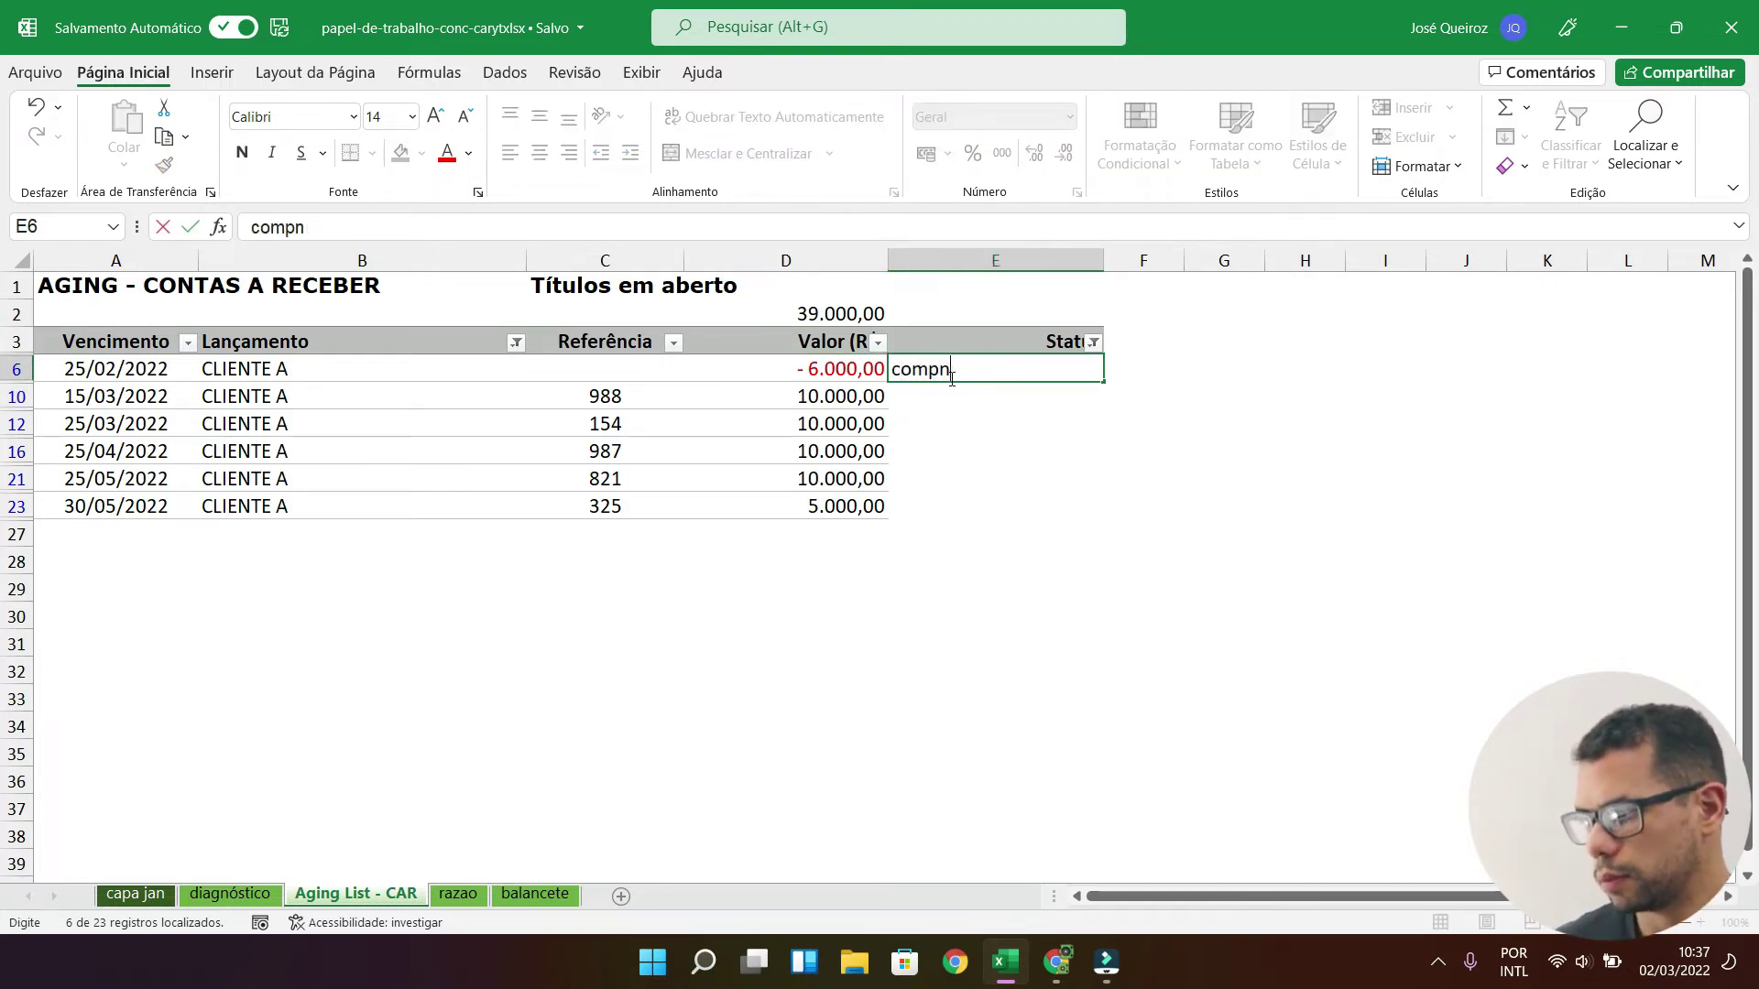
pyautogui.press('BackSpace')
pyautogui.press('BackSpace')
pyautogui.press('BackSpace')
pyautogui.write('ensa')
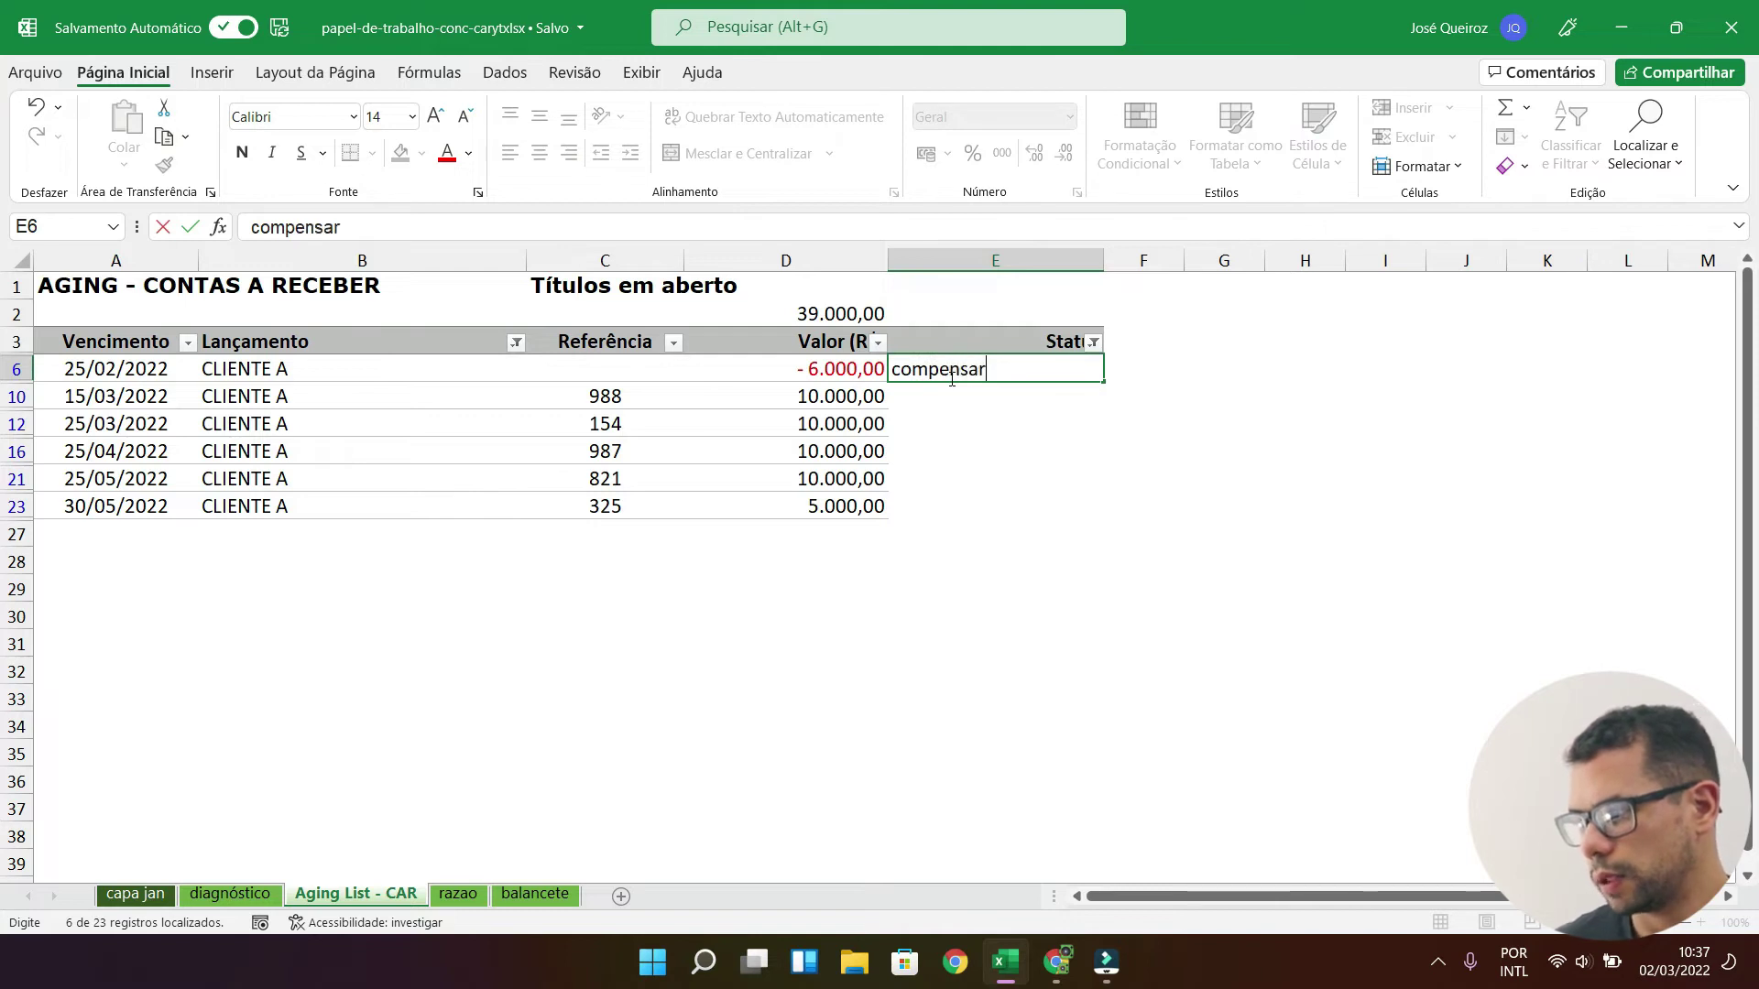
pyautogui.write('r')
pyautogui.press('Return')
# Step: Copy the "compensar" Status from E6 to the reference 988 row, and total the Valor entries of both rows
pyautogui.click(951, 382)
pyautogui.press('alt')
pyautogui.press('Down')
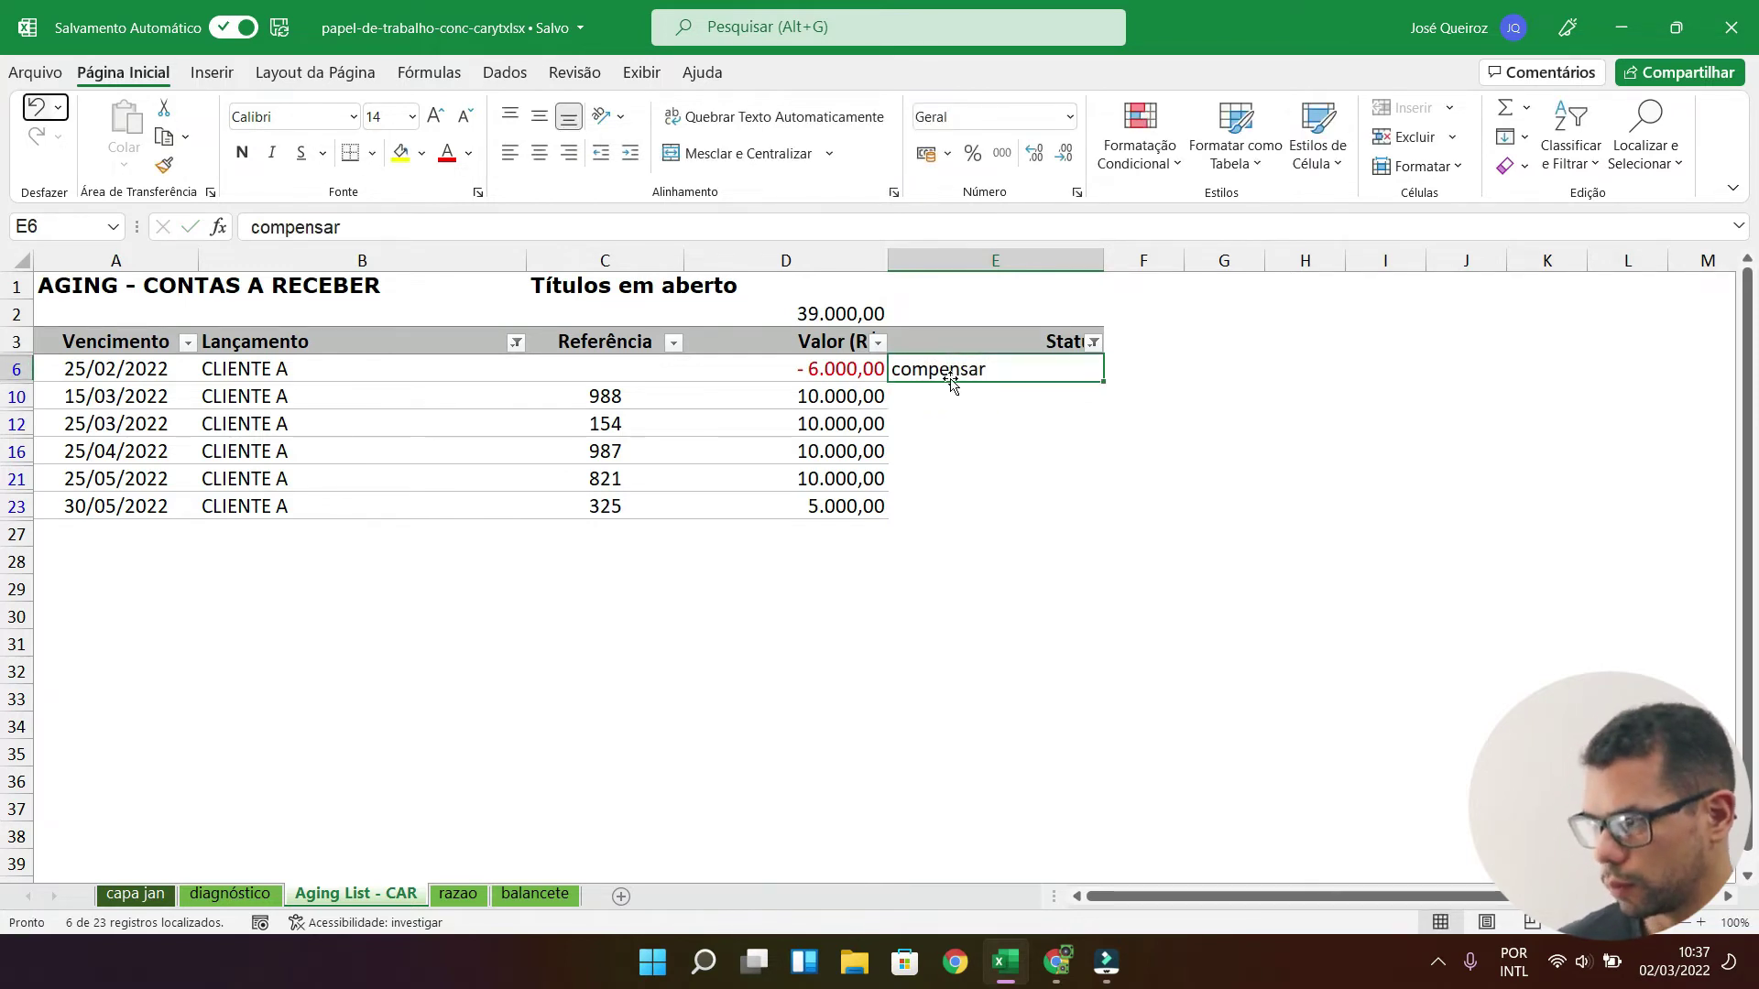
pyautogui.press('Down')
pyautogui.press('Escape')
pyautogui.hotkey('ctrl', 'c')
pyautogui.press('Down')
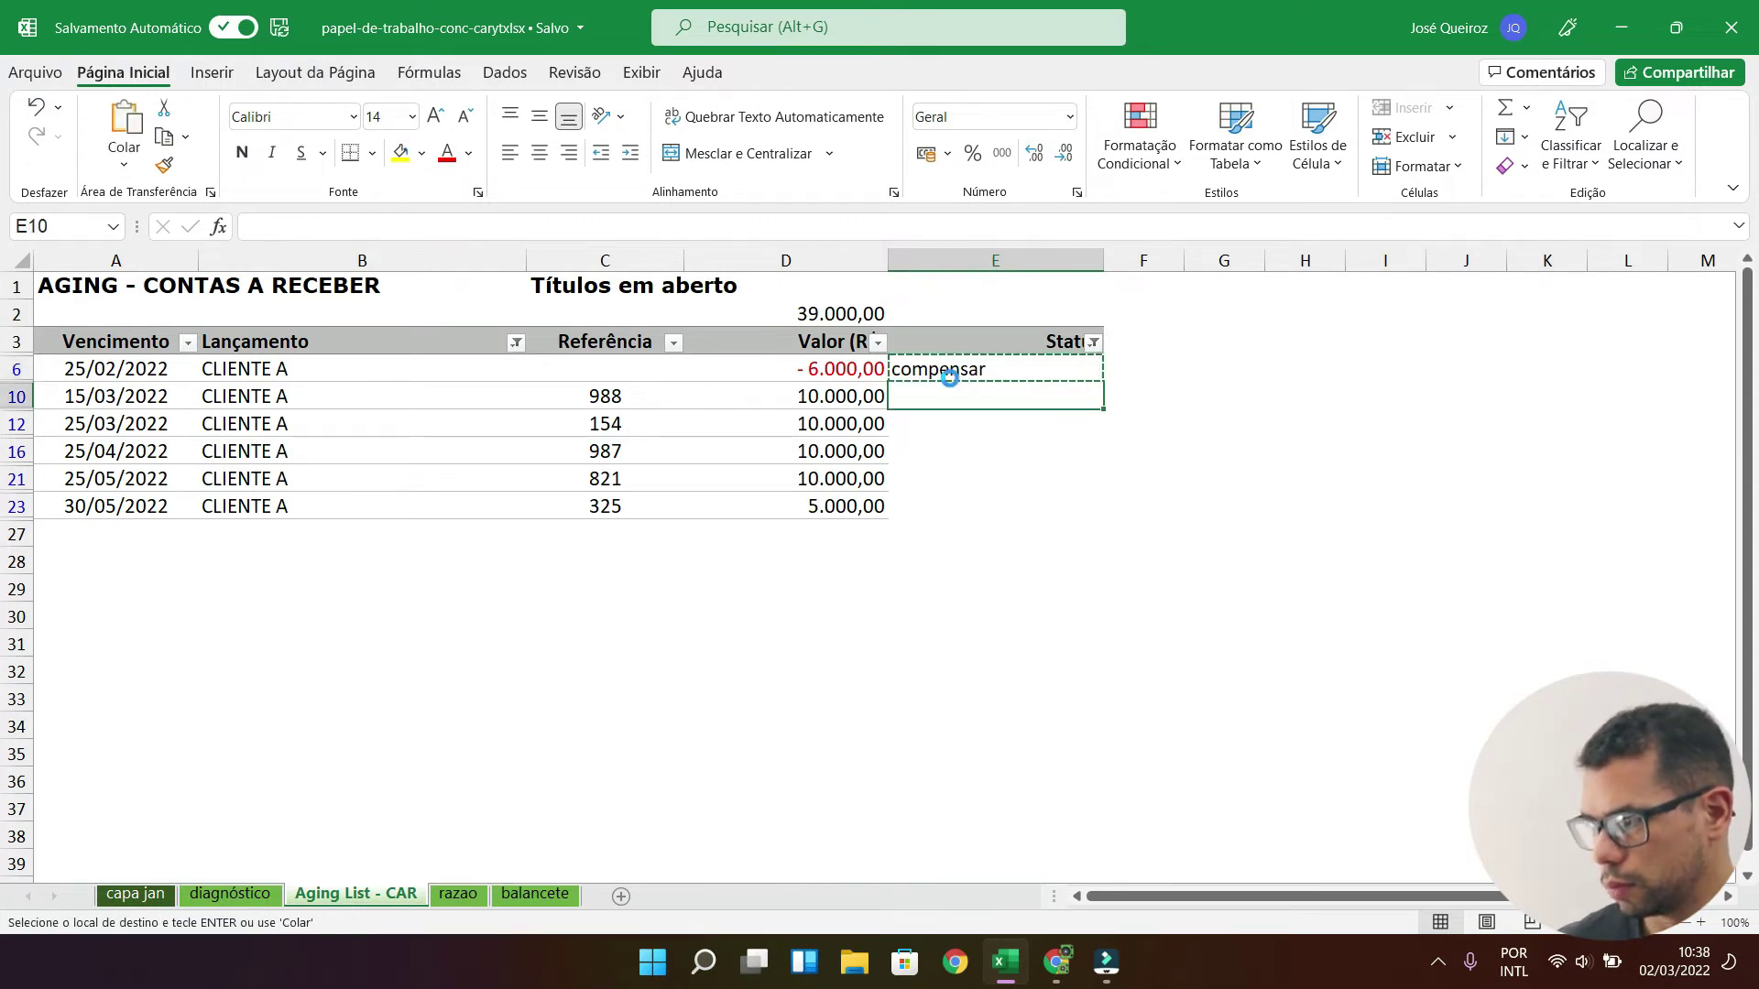
pyautogui.press('Return')
pyautogui.click(855, 373)
pyautogui.hotkey('shift', 'Down')
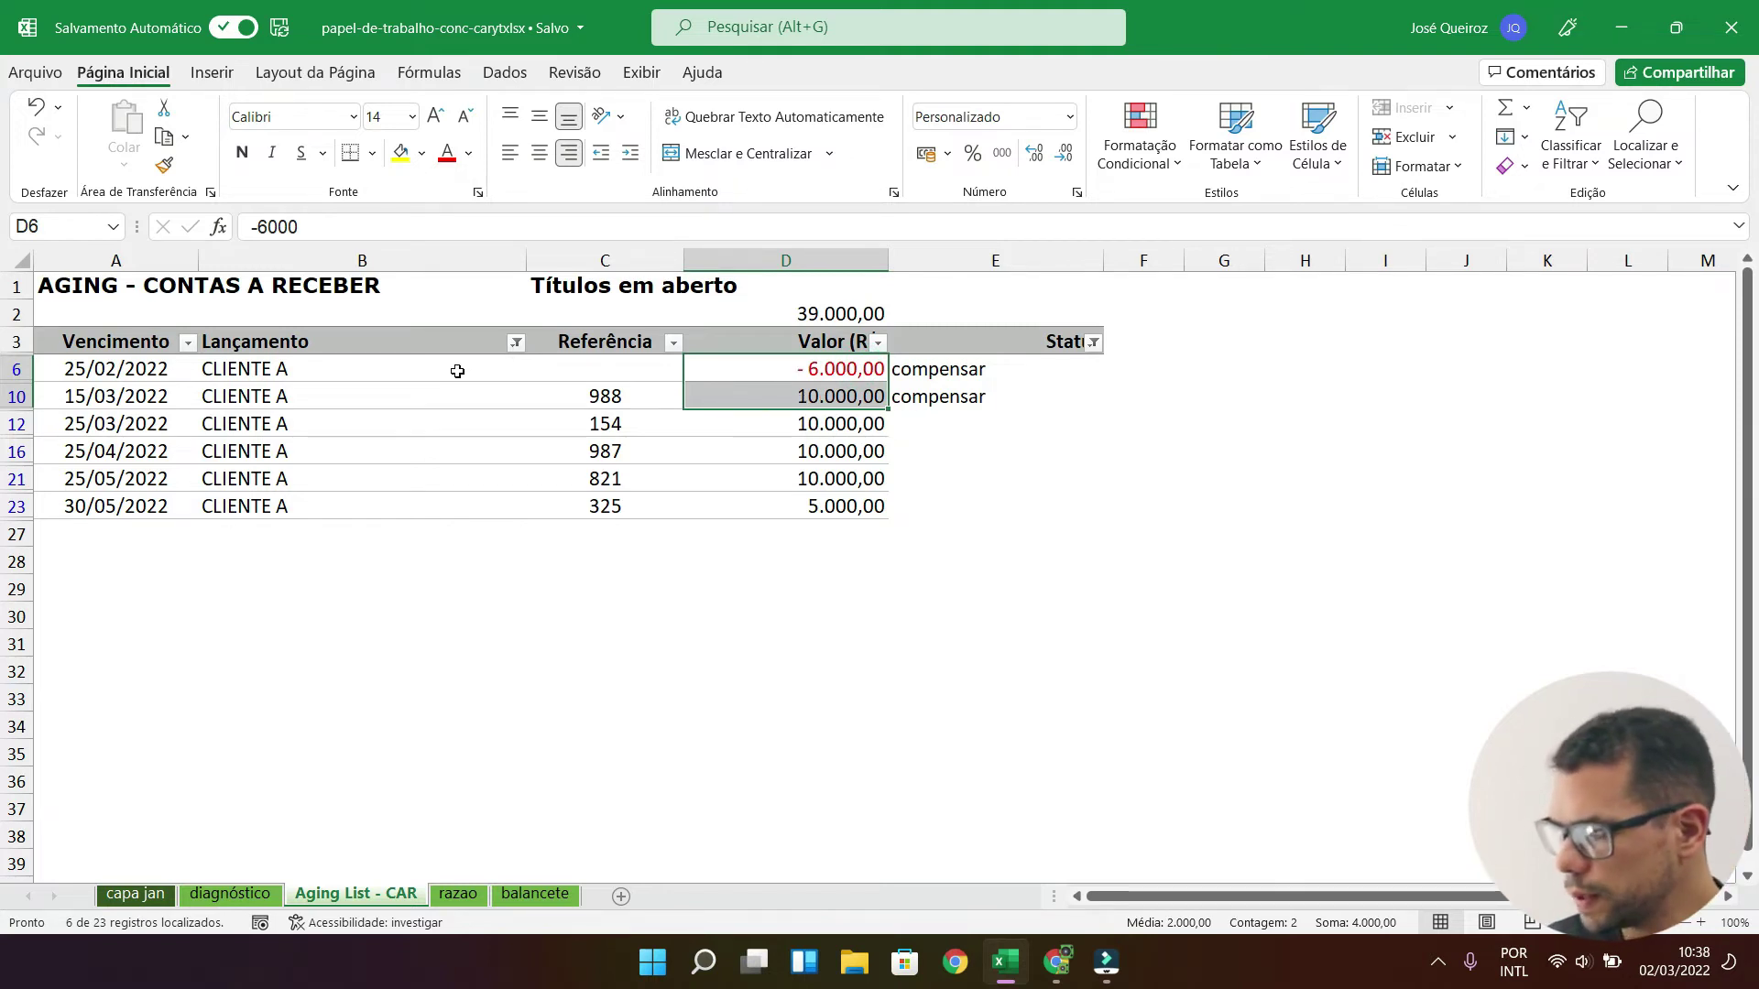
# Step: Set the Lançamento filter to show all clients, keeping only rows with a blank Status
pyautogui.click(516, 344)
pyautogui.click(316, 613)
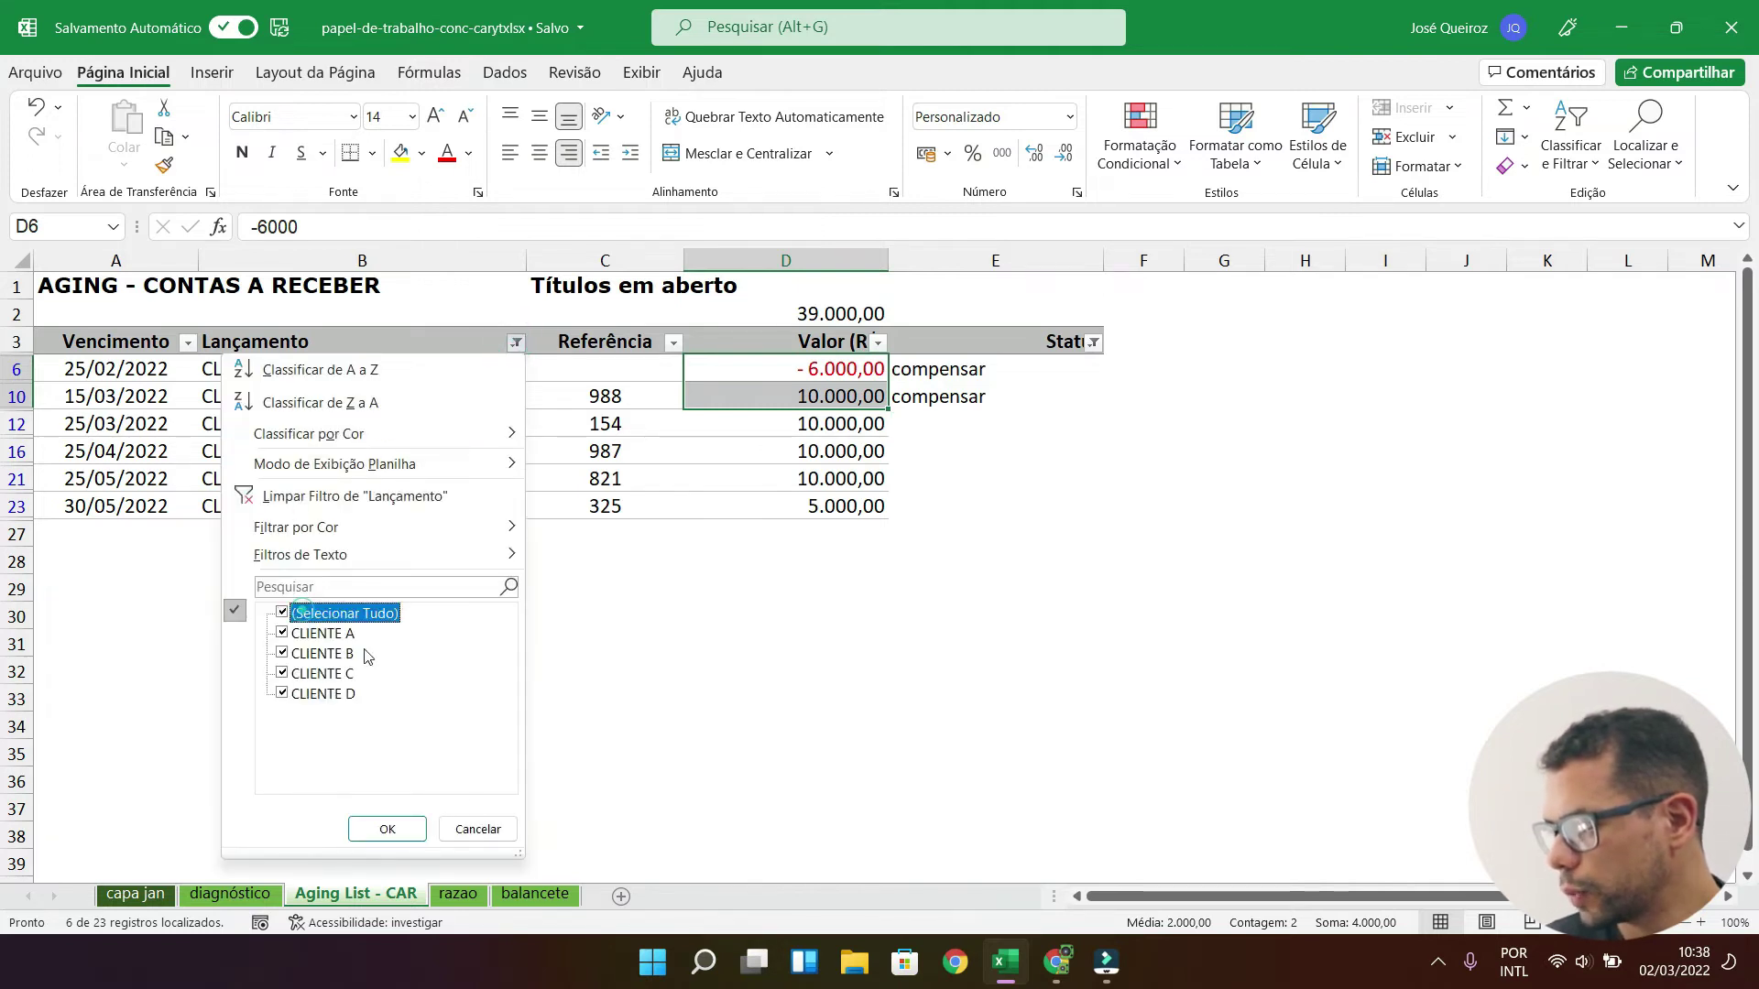
pyautogui.click(388, 830)
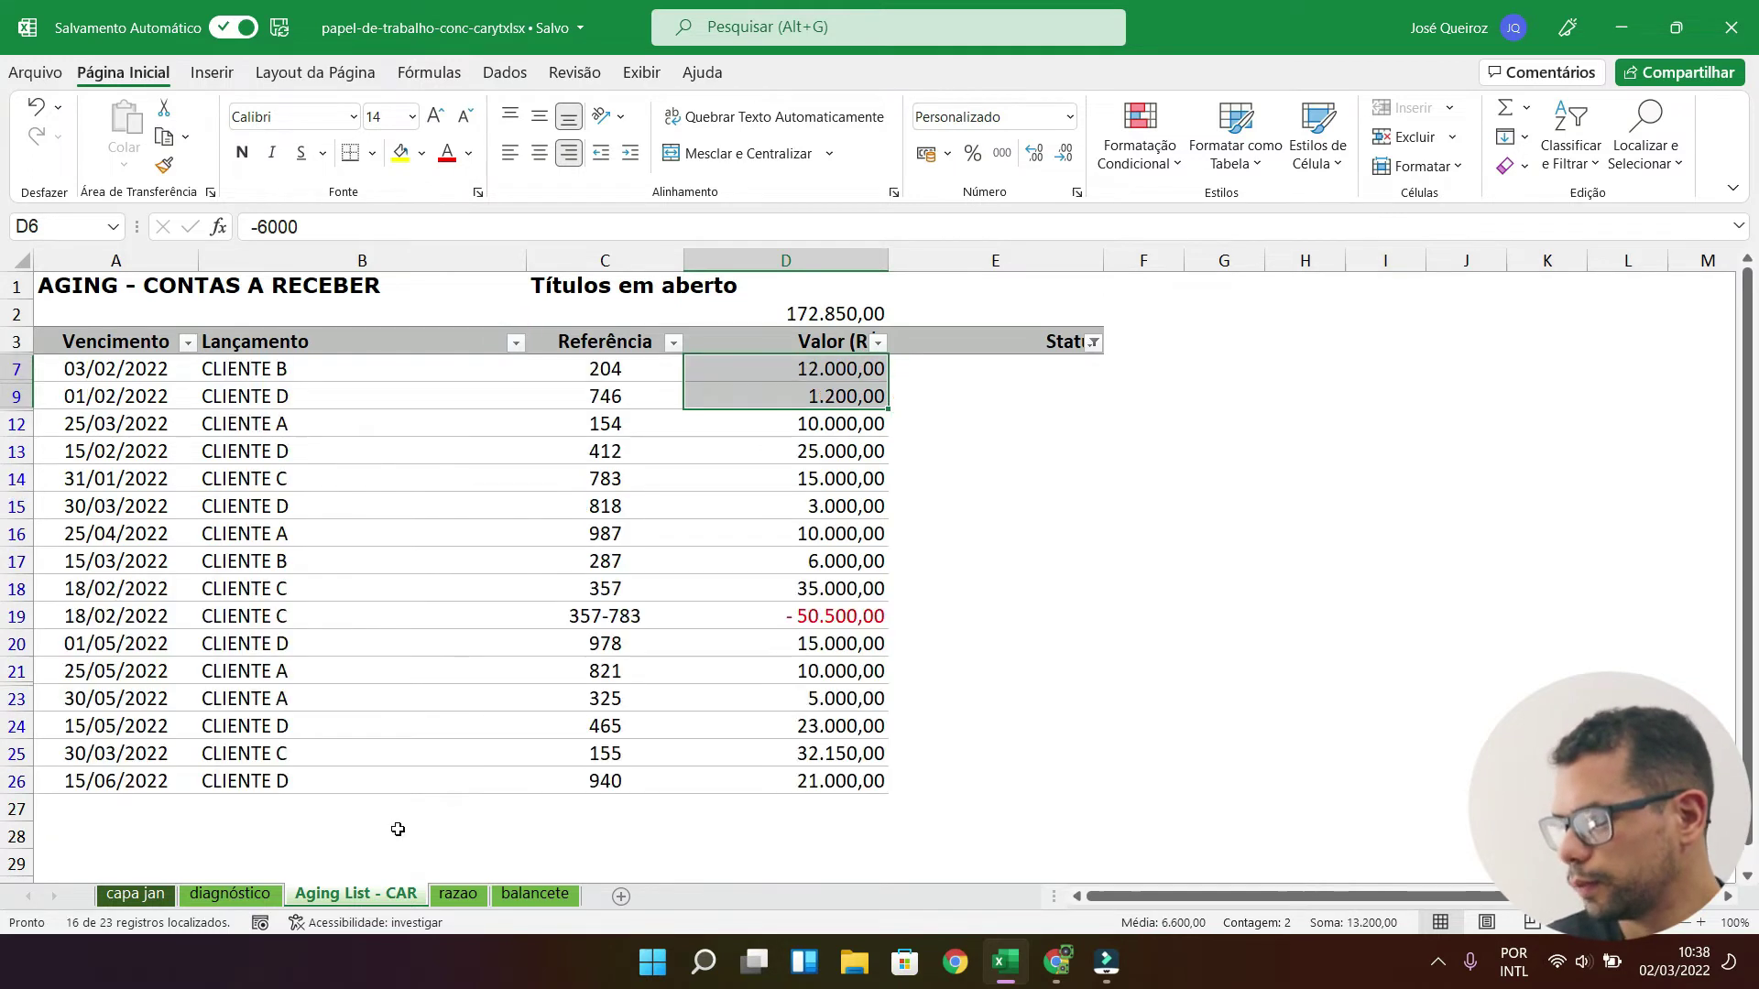
# Step: Check the Valor entries in D14 and D19, and filter the Lançamento column to CLIENTE C
pyautogui.click(836, 476)
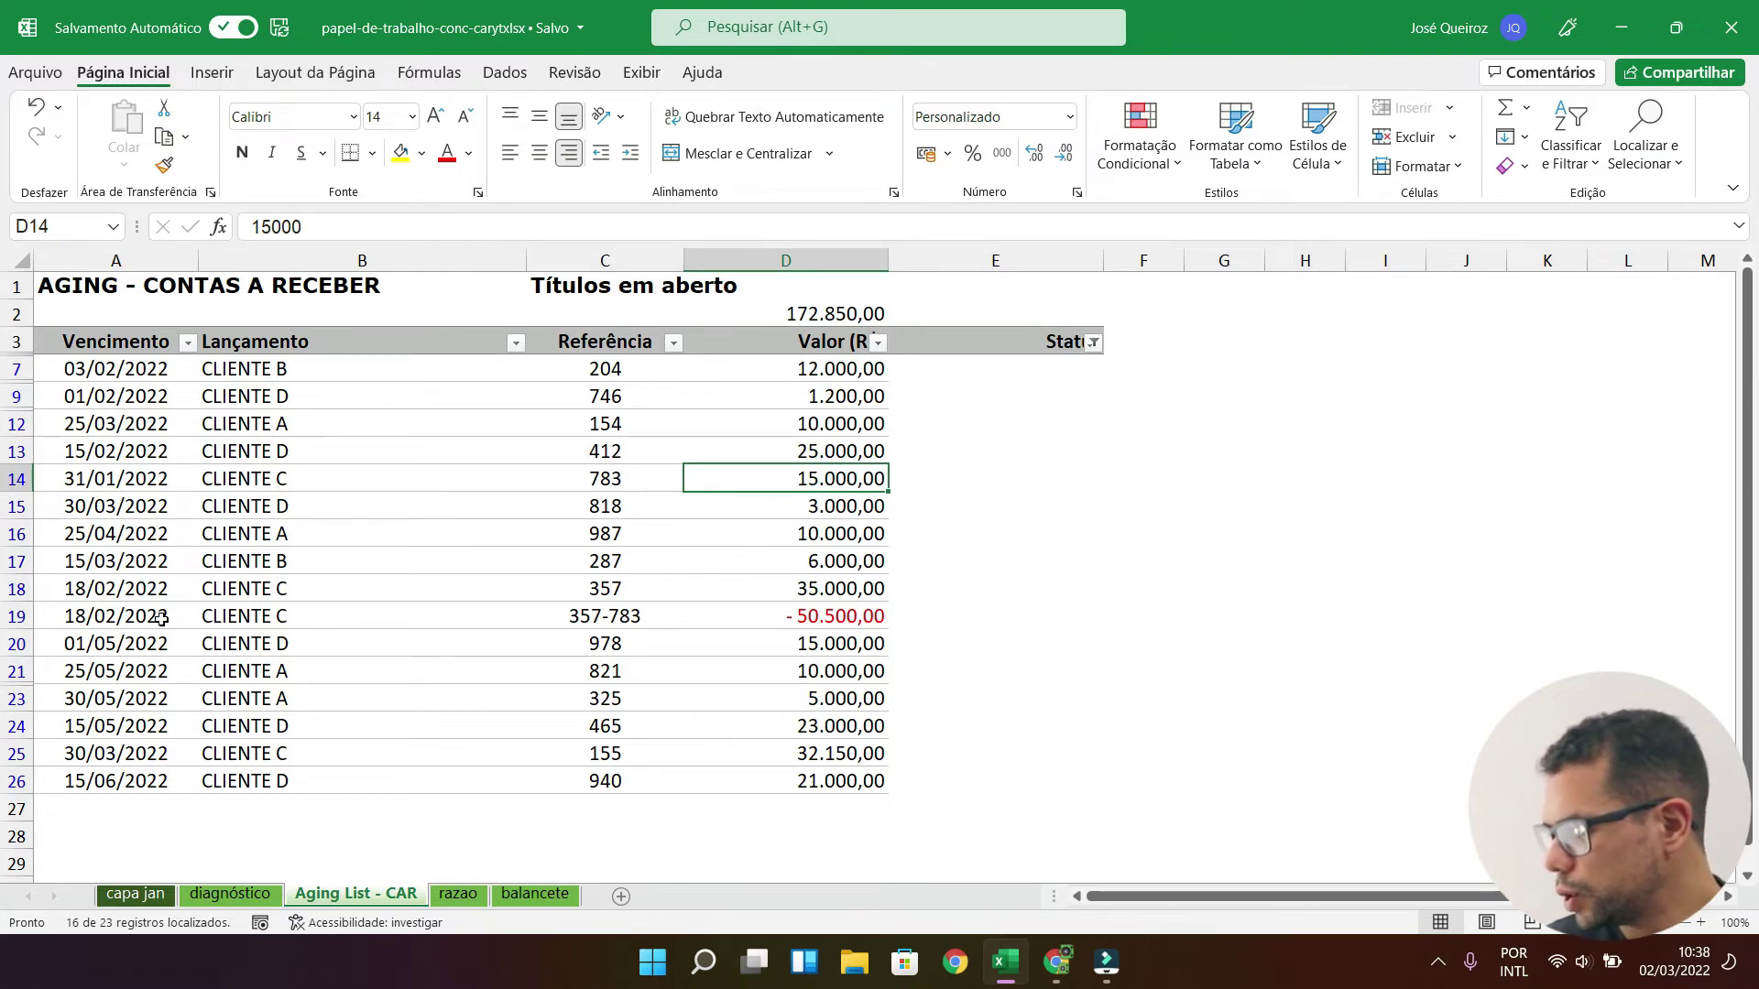
pyautogui.click(780, 620)
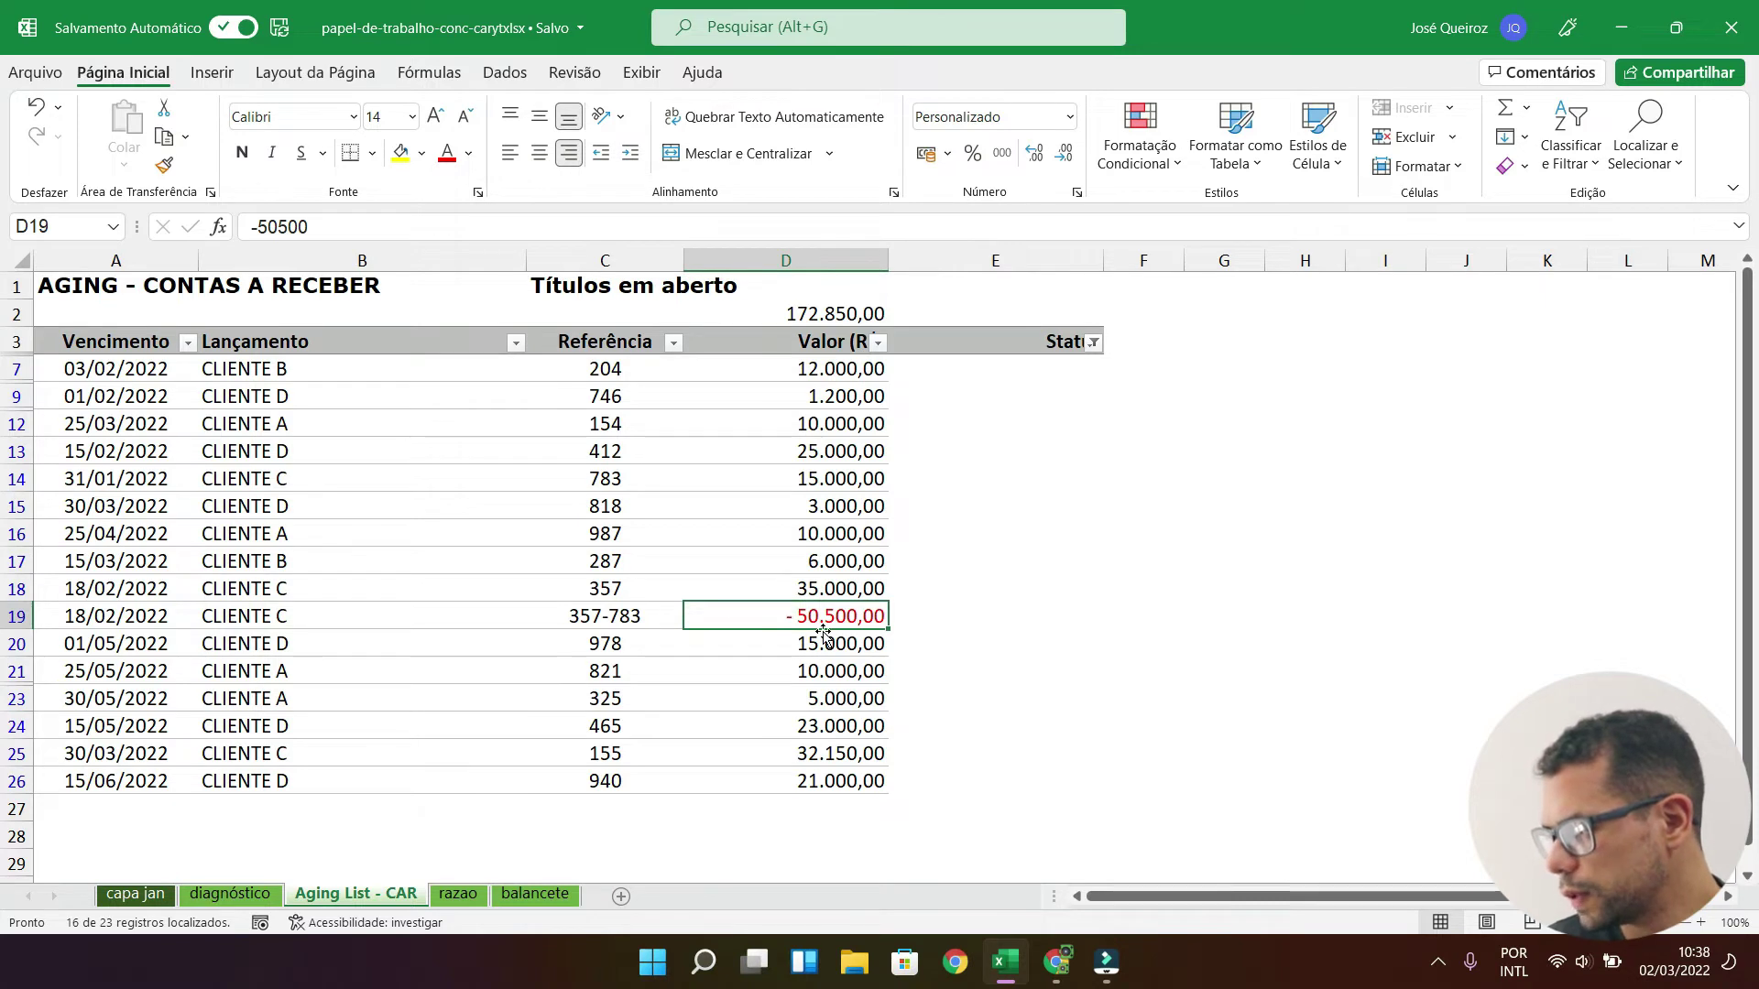
pyautogui.click(300, 617)
pyautogui.click(512, 349)
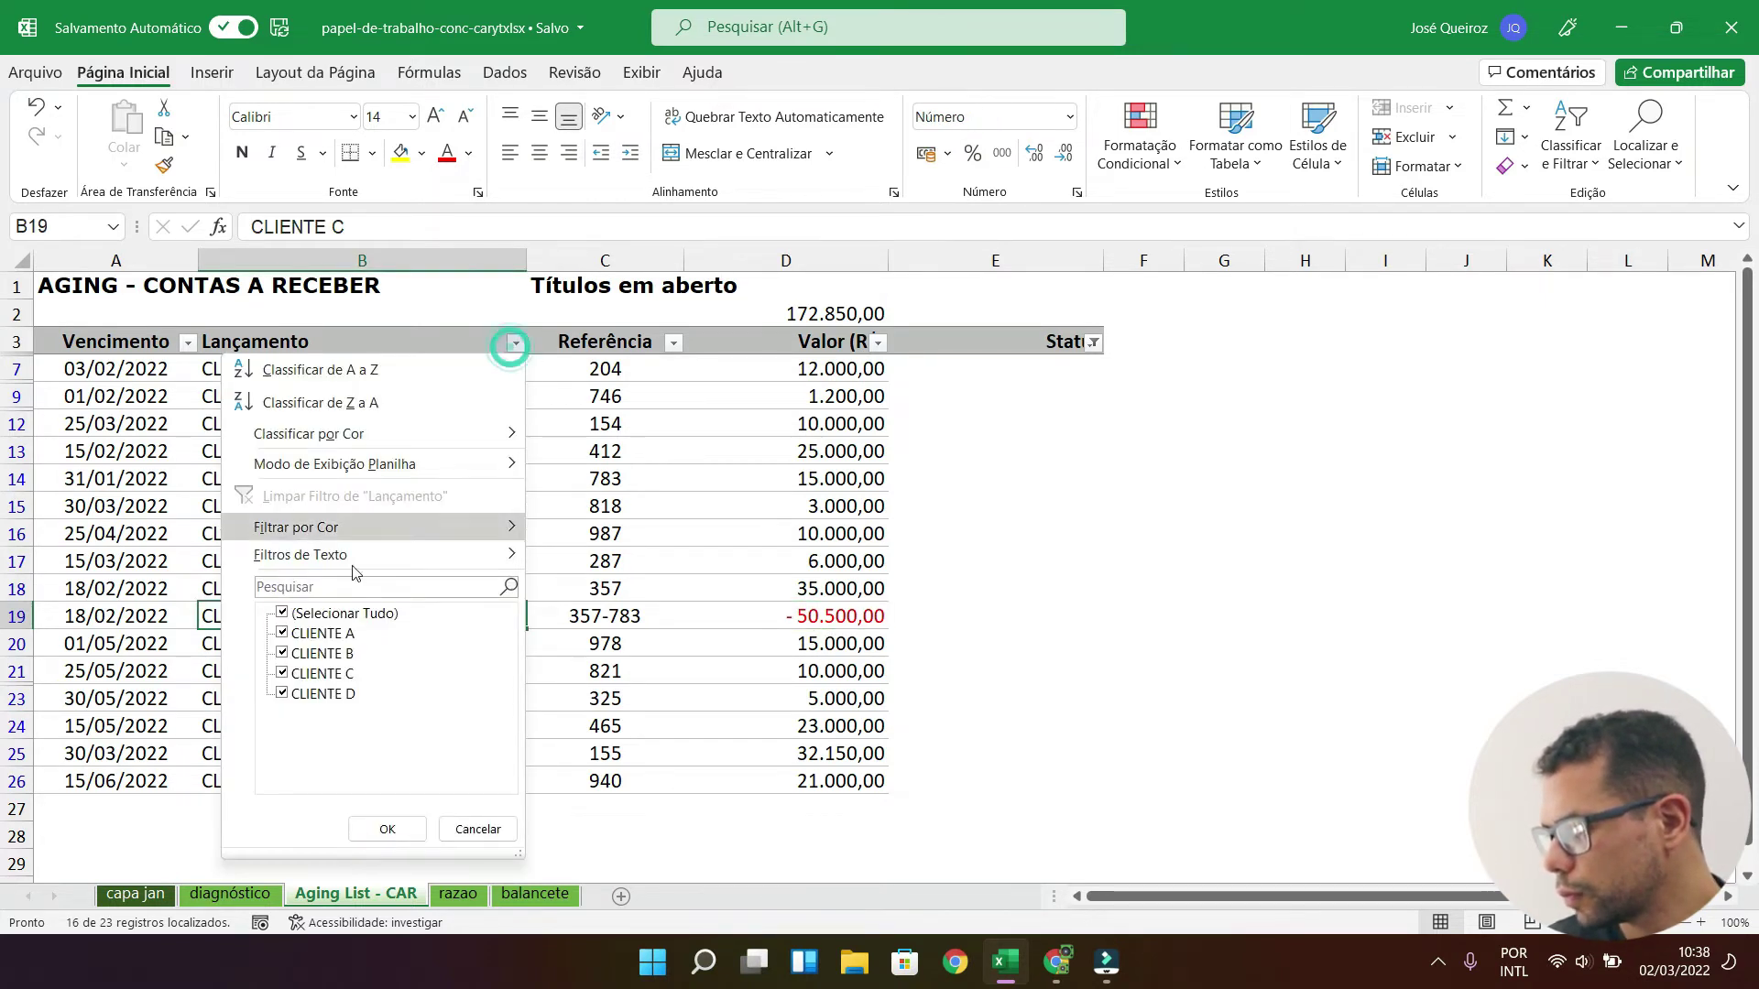
pyautogui.click(308, 613)
pyautogui.click(315, 675)
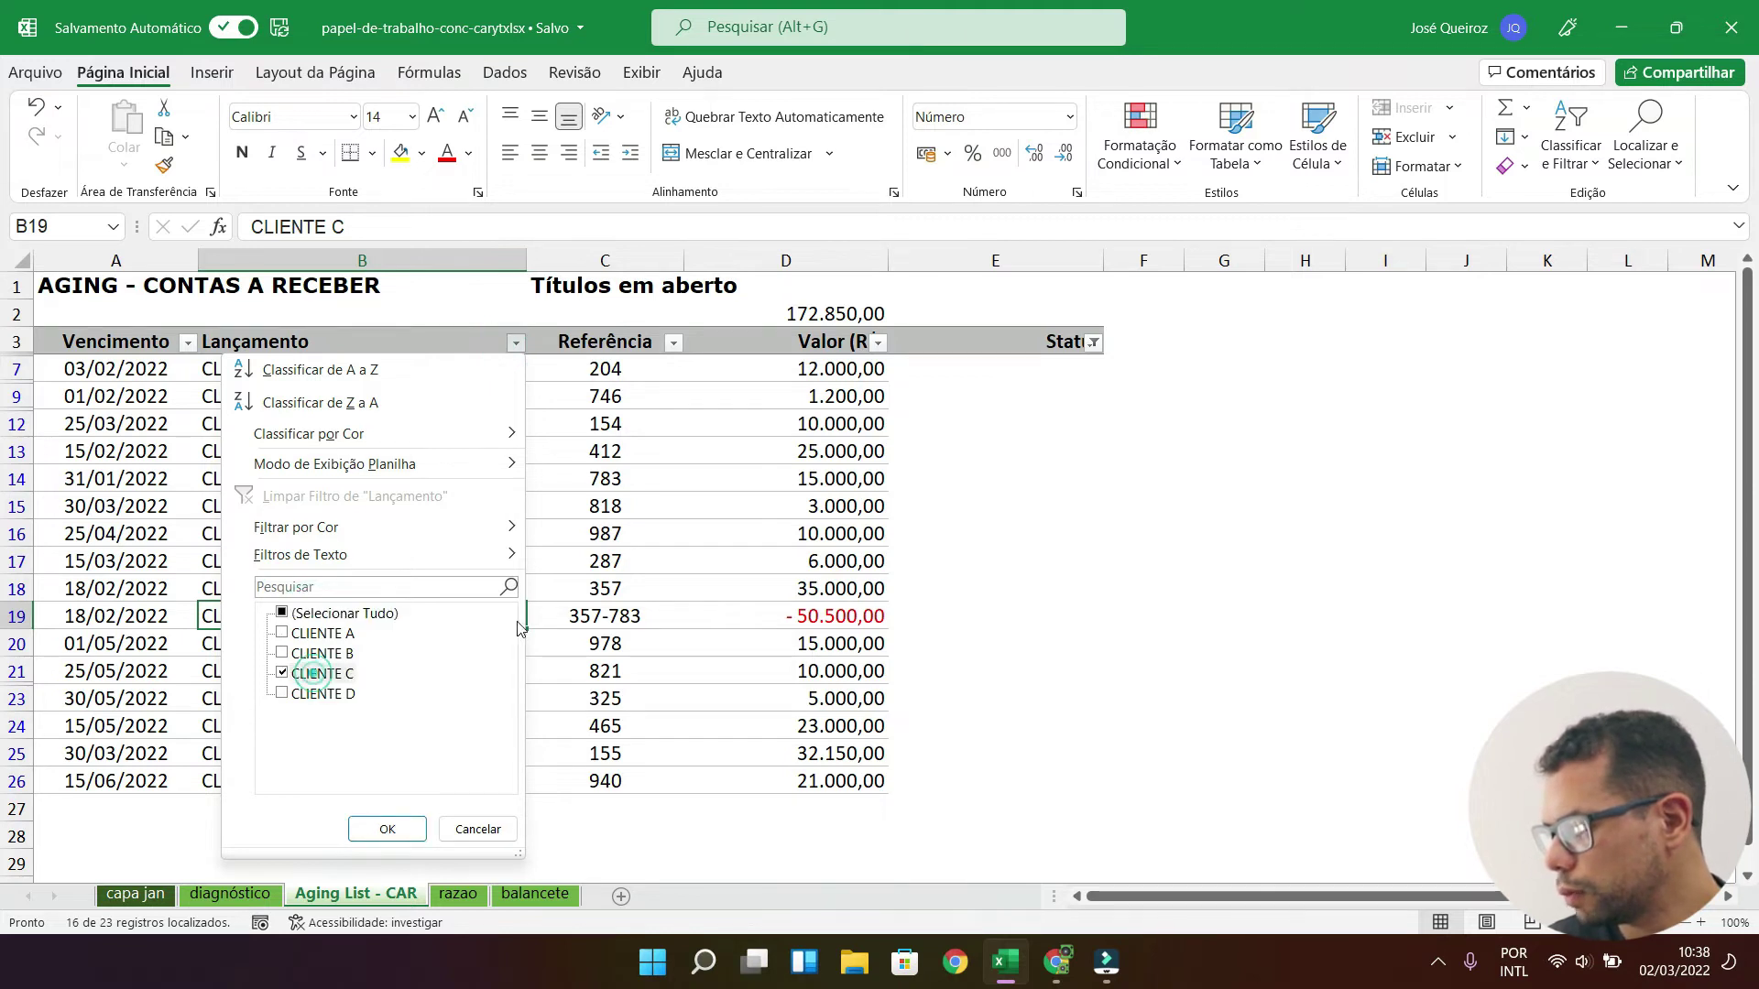
pyautogui.click(385, 829)
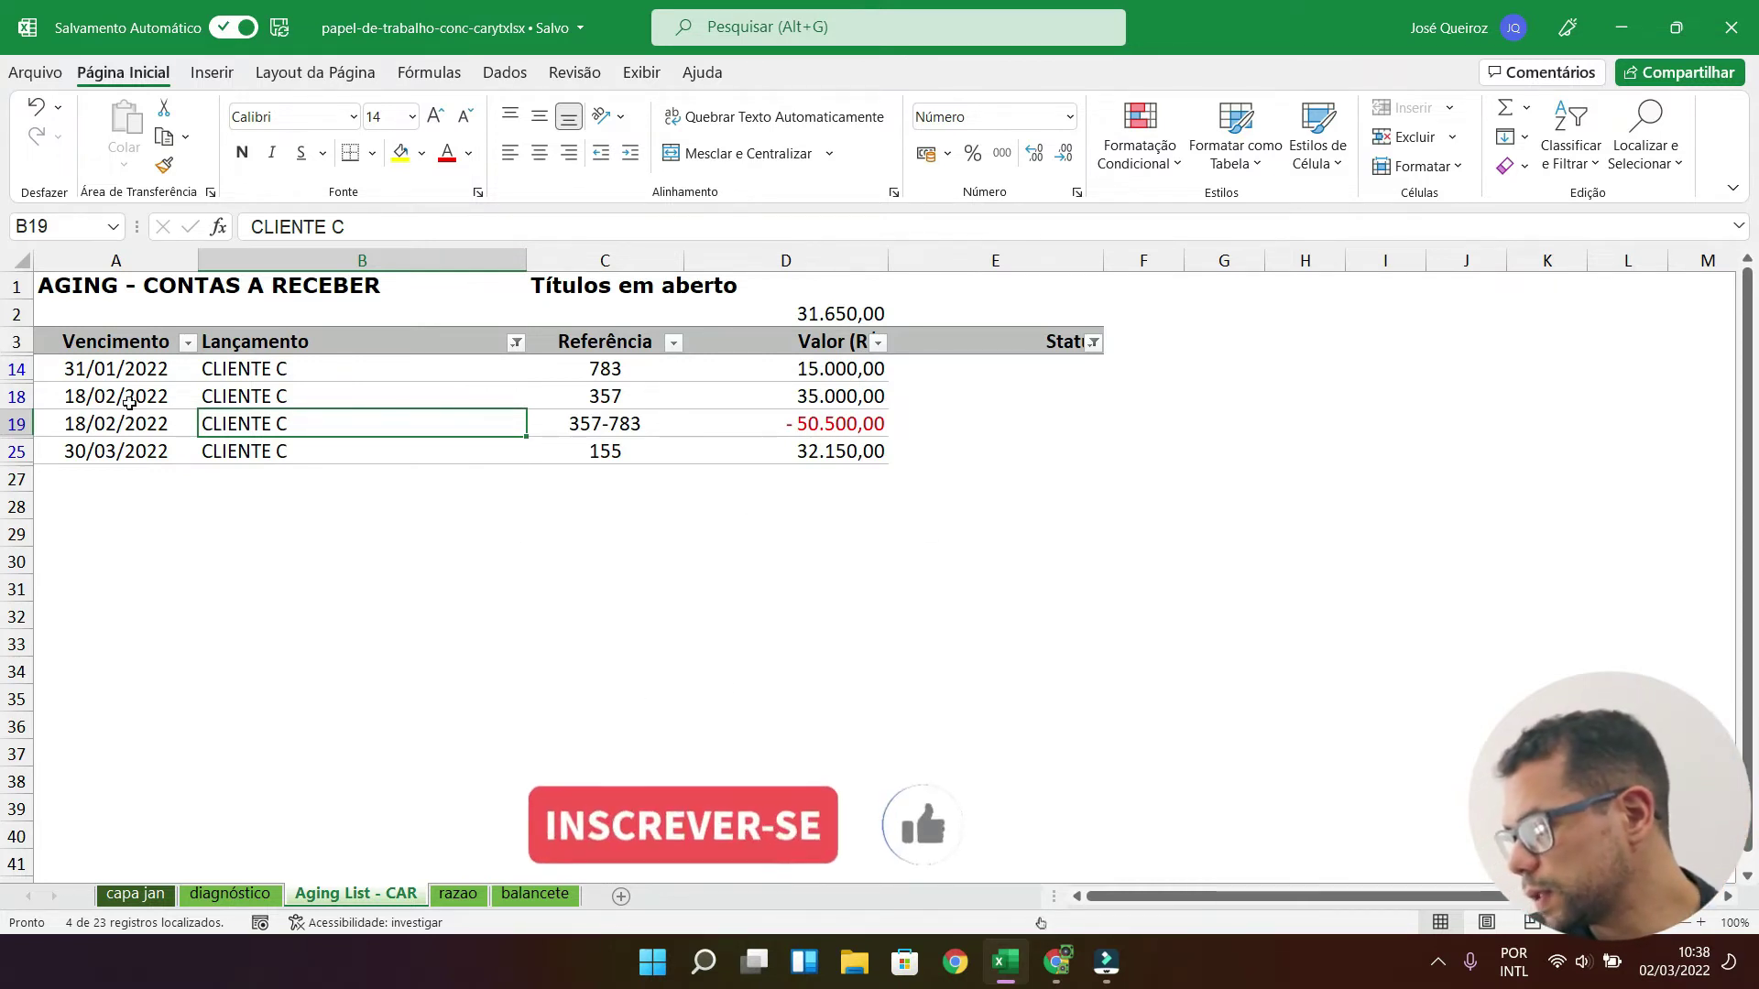
# Step: Examine the due dates, references and values of the CLIENTE C entries in rows 14, 18 and 19
pyautogui.click(104, 368)
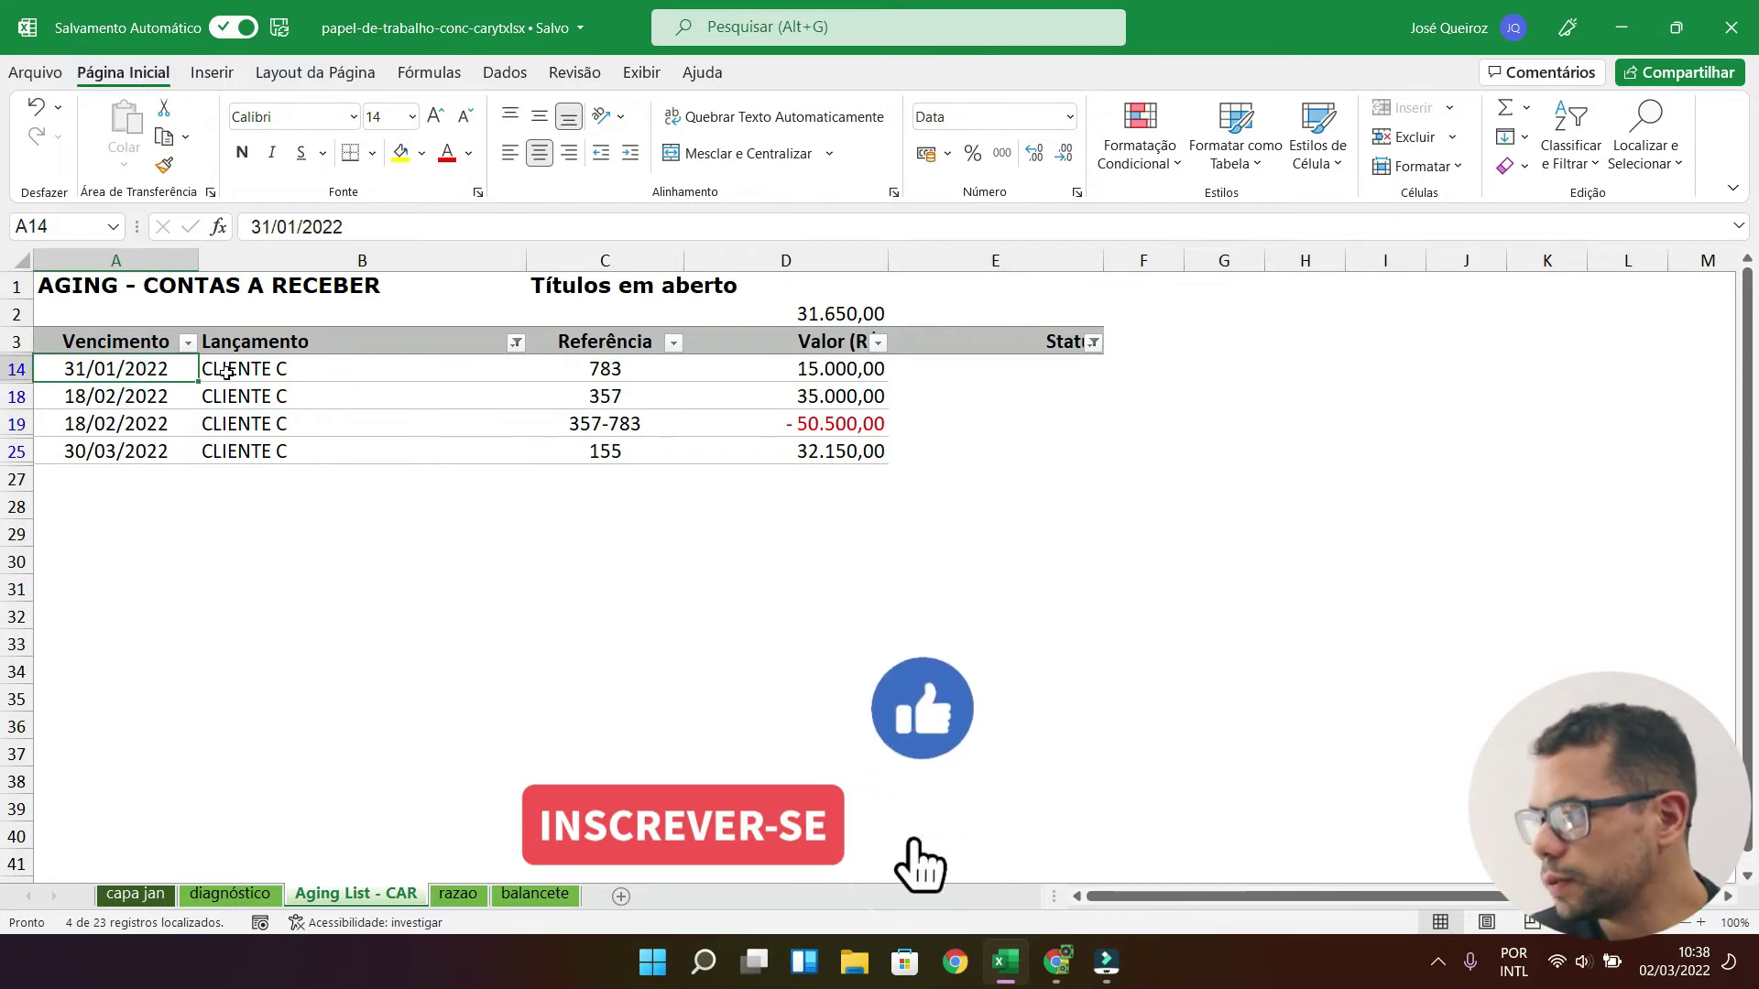
pyautogui.click(265, 369)
pyautogui.click(104, 369)
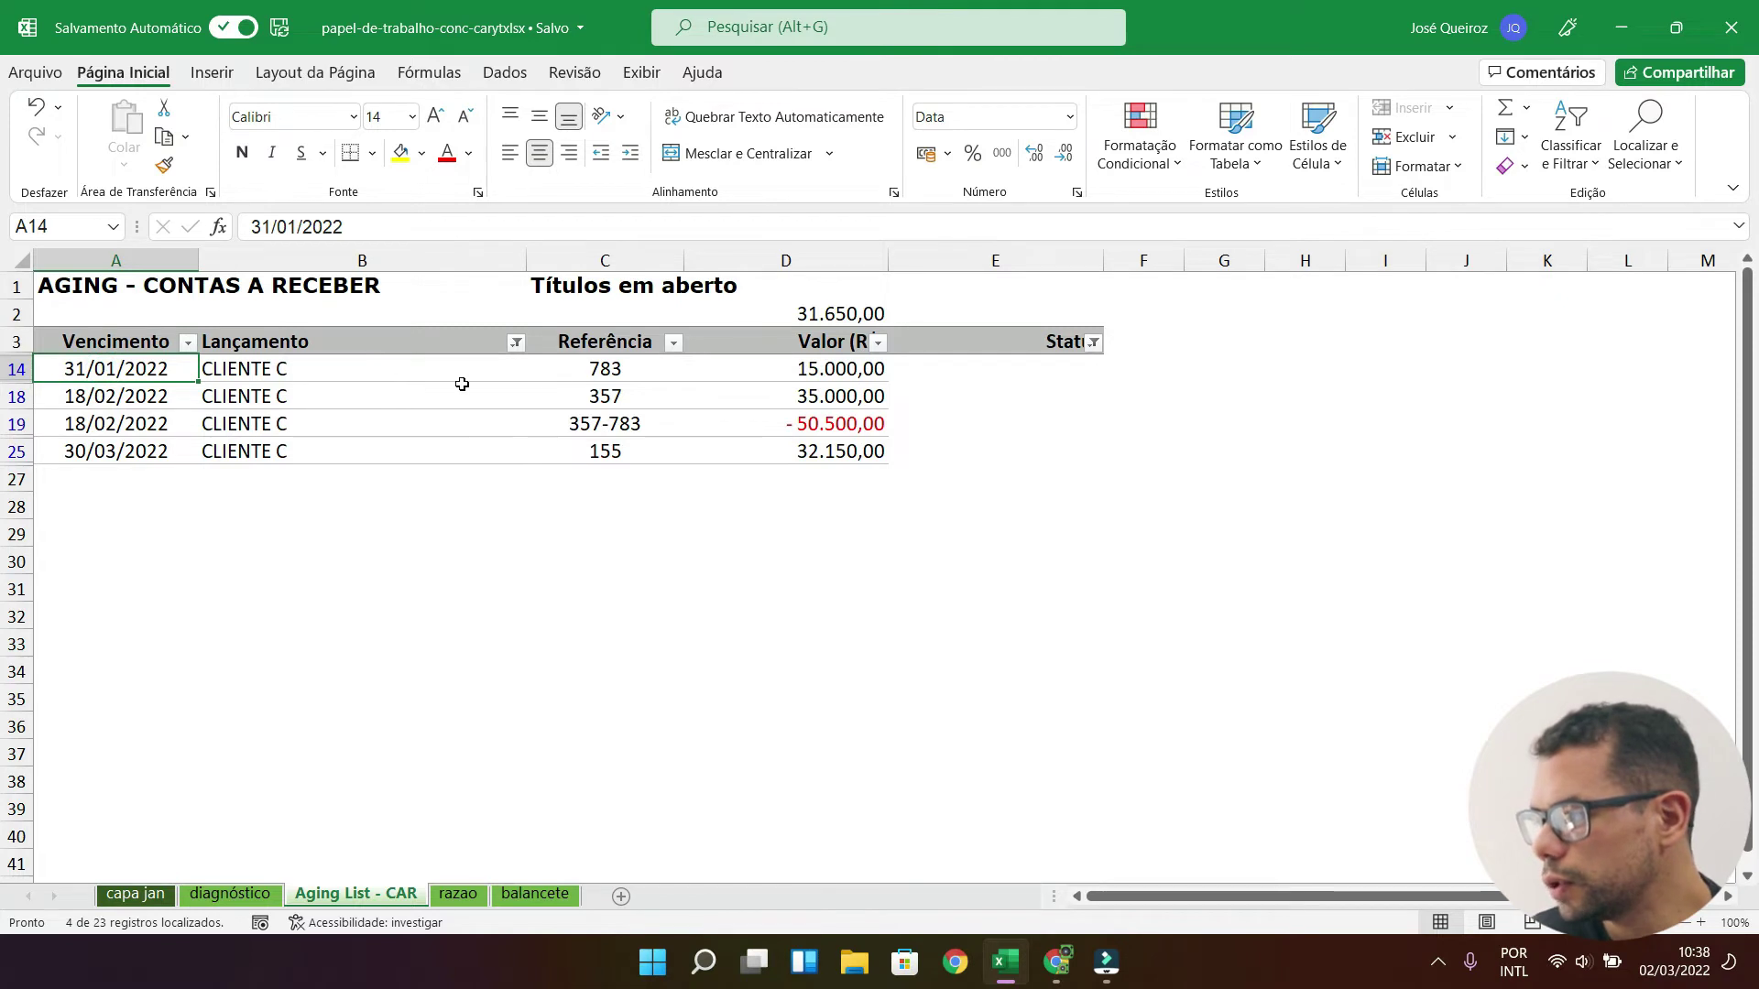
pyautogui.click(612, 371)
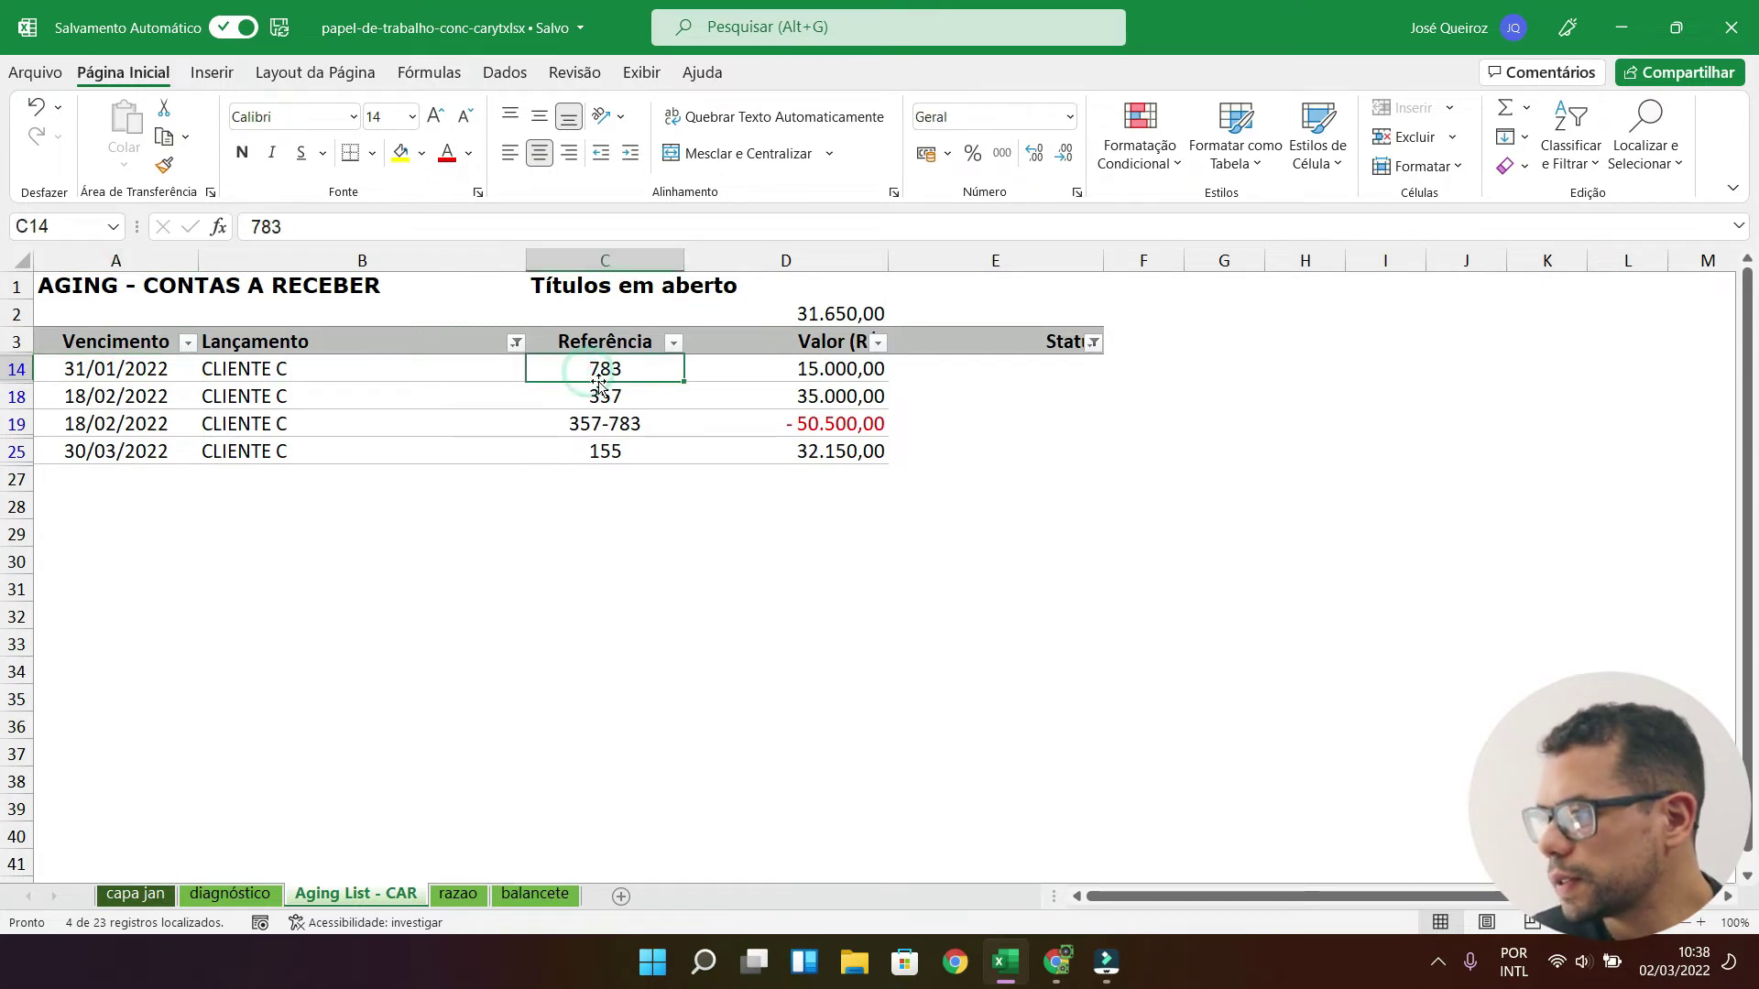
pyautogui.click(841, 370)
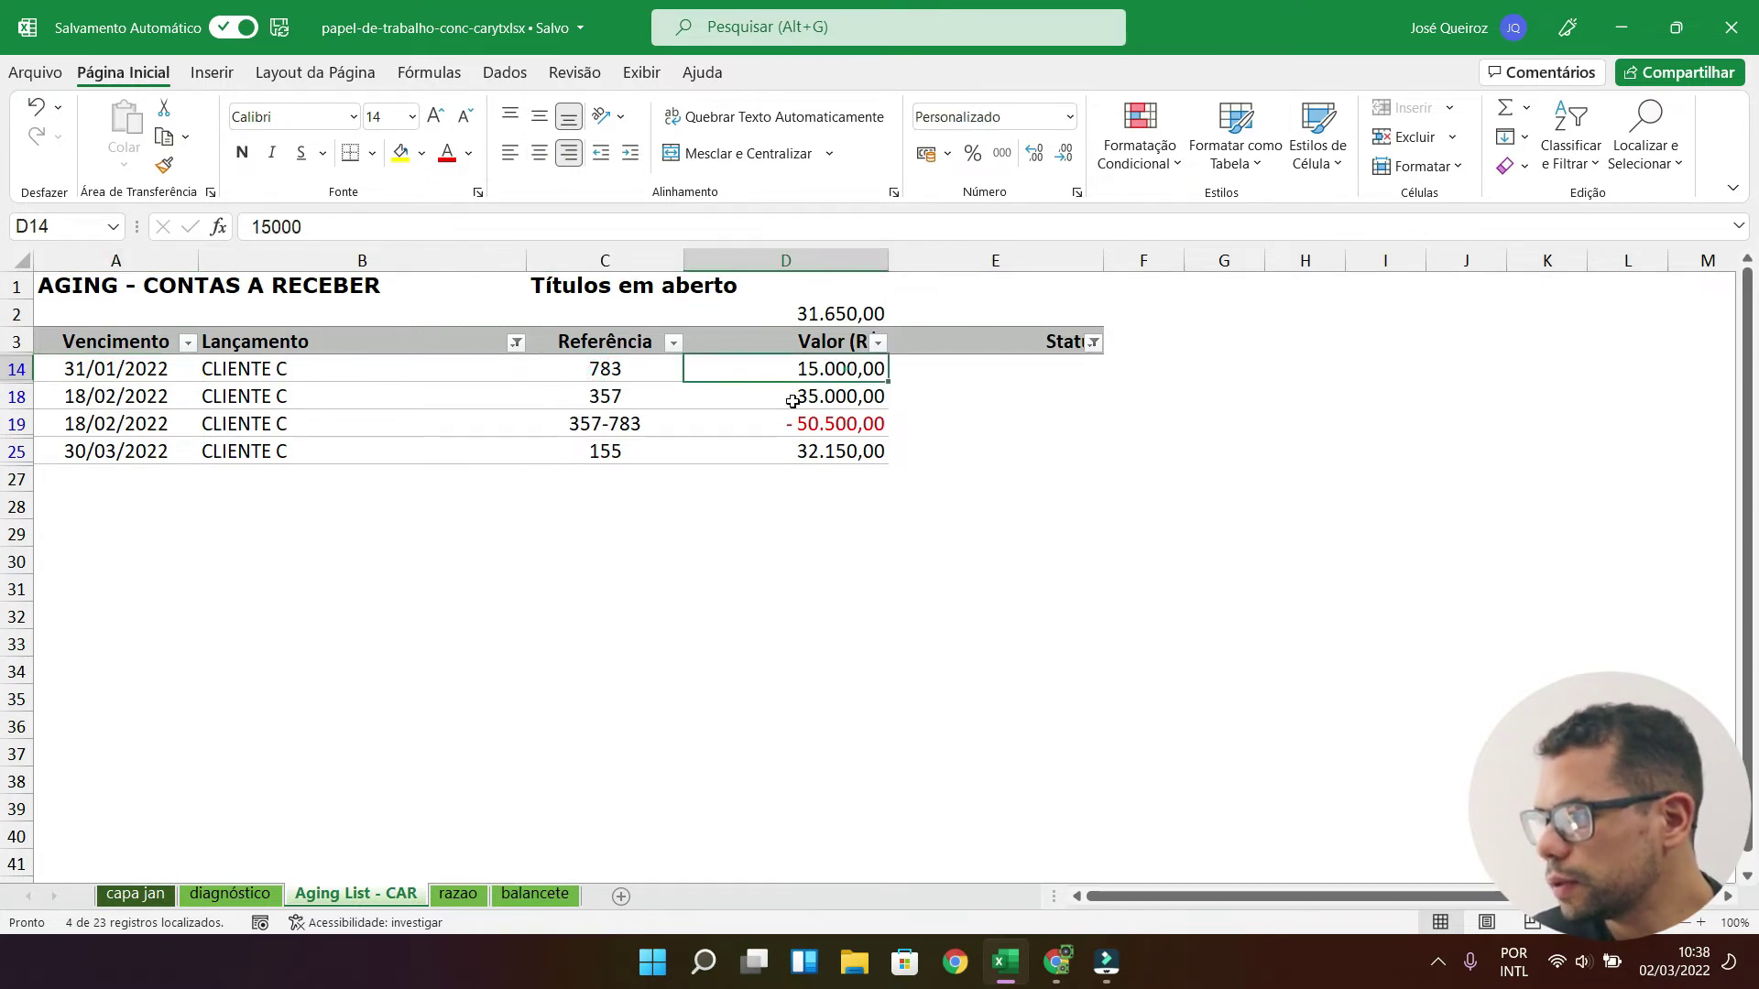
pyautogui.click(89, 393)
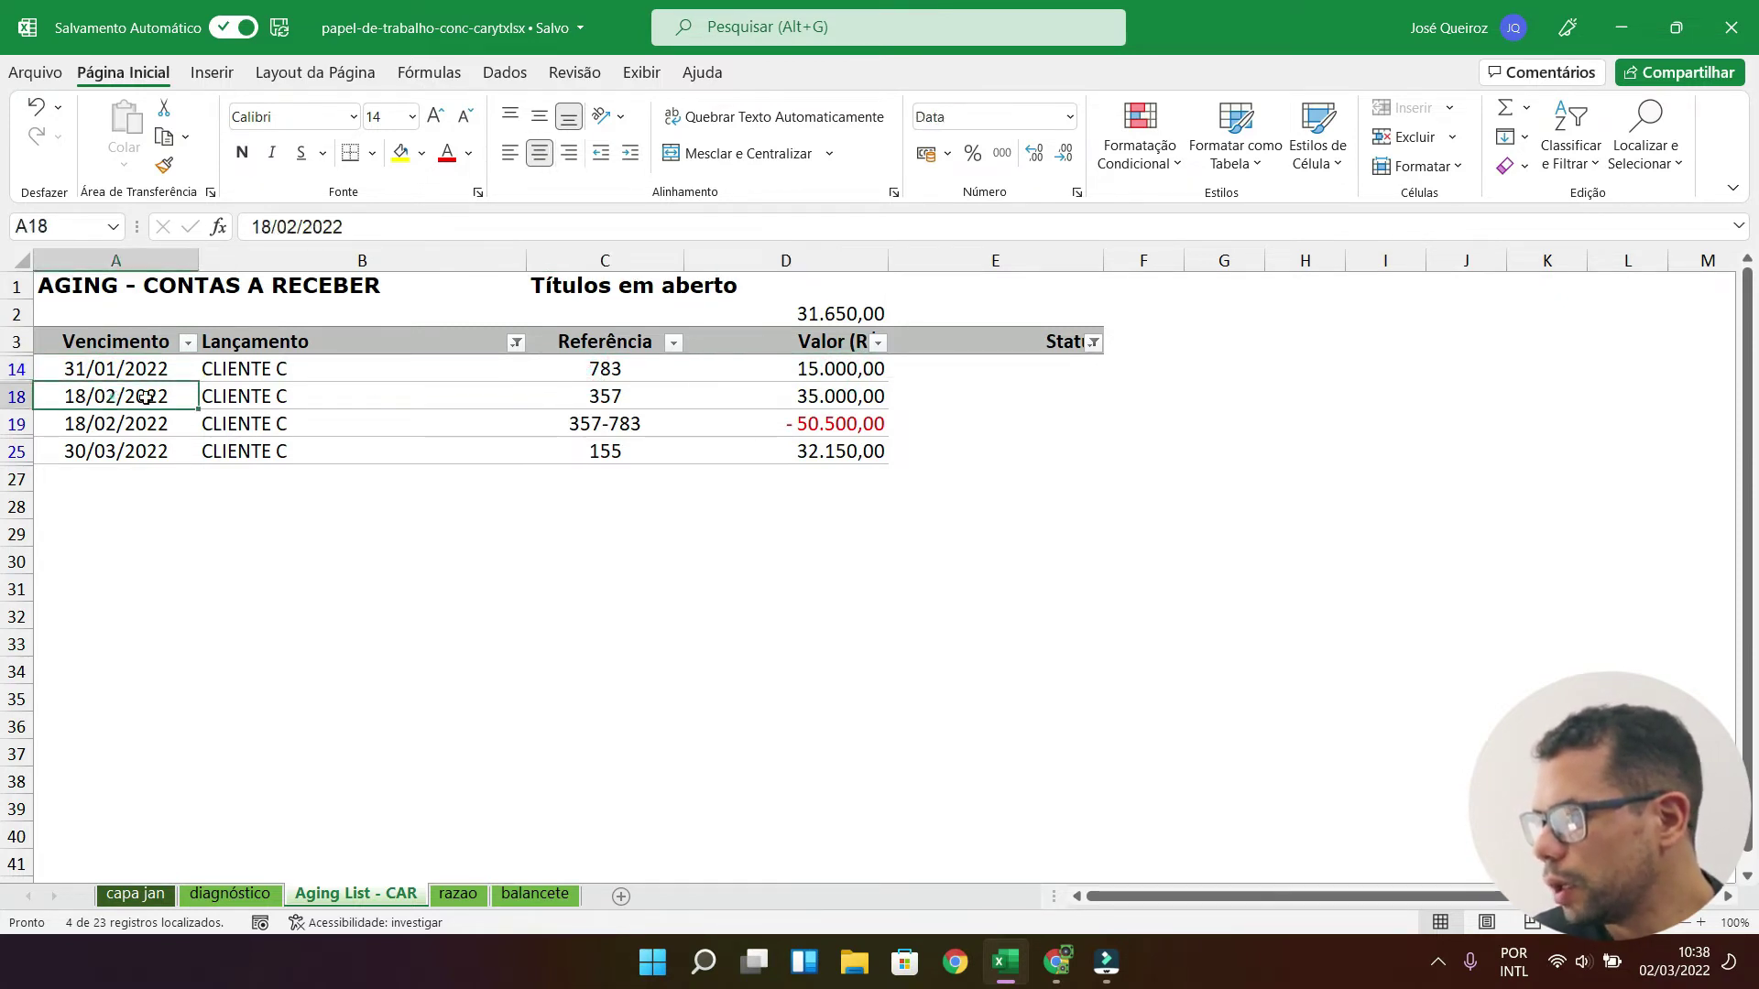
pyautogui.click(598, 401)
pyautogui.click(825, 410)
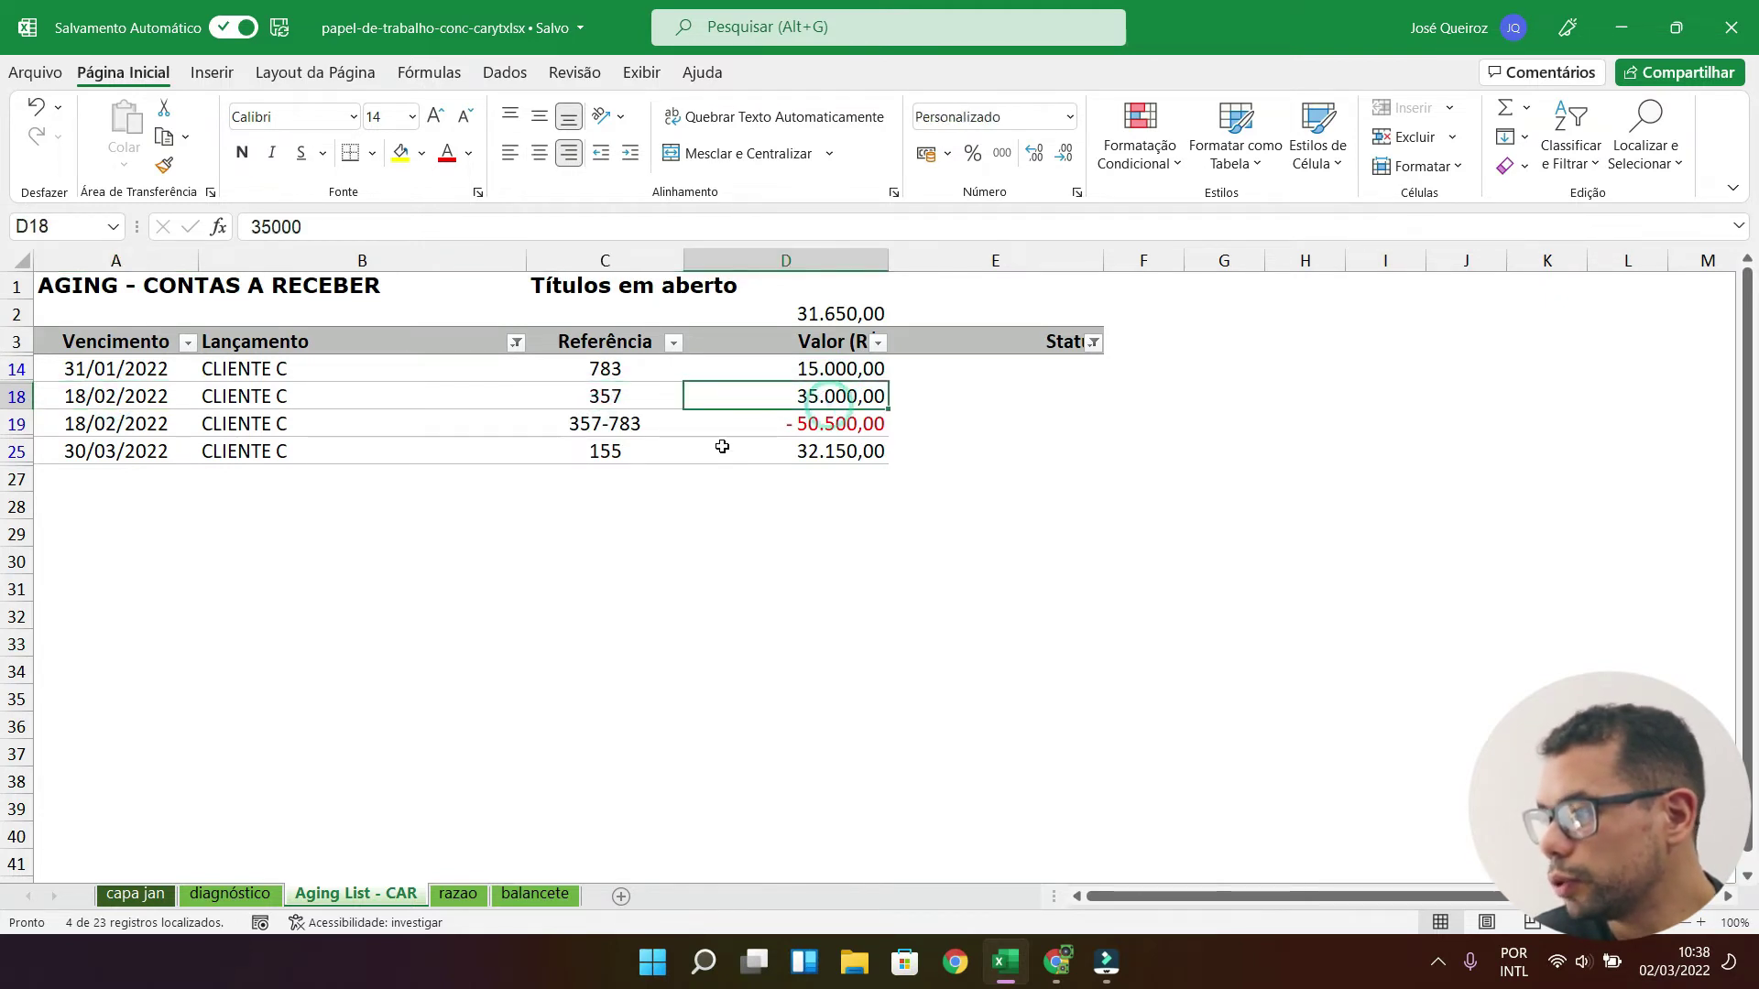
pyautogui.click(137, 423)
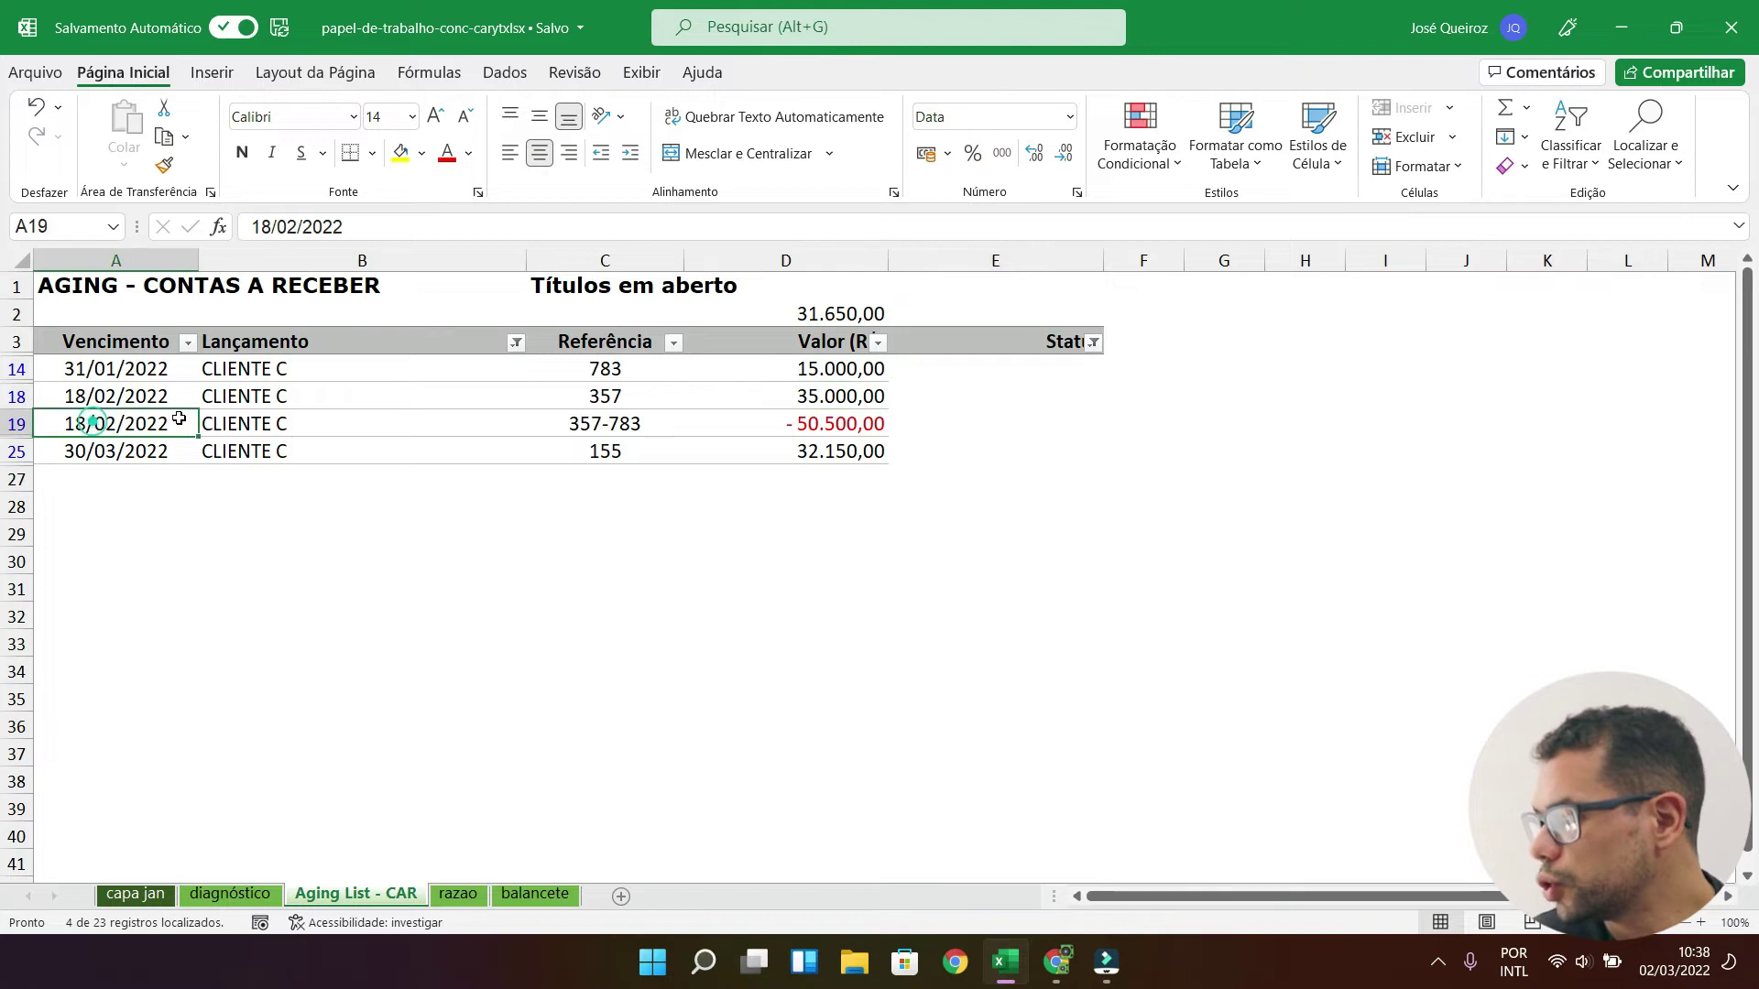
pyautogui.click(816, 427)
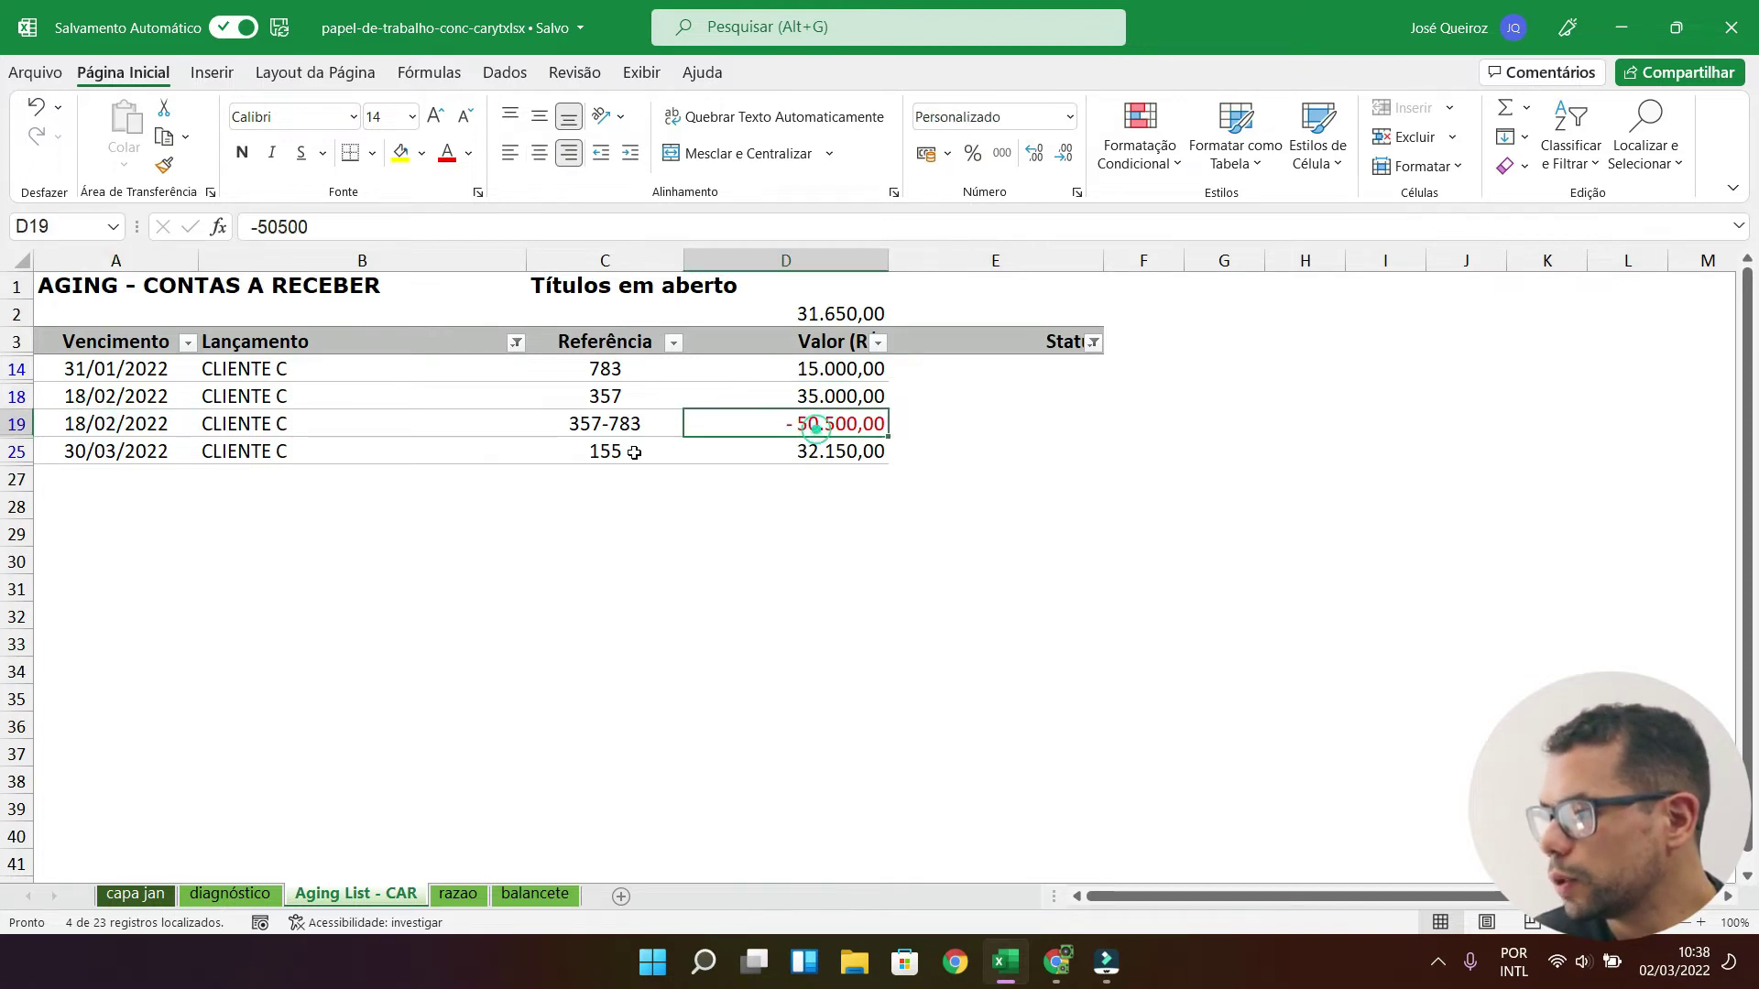
# Step: Total CLIENTE C's Valor entries for references 783, 357 and 357-783
pyautogui.moveTo(842, 424); pyautogui.dragTo(835, 369)
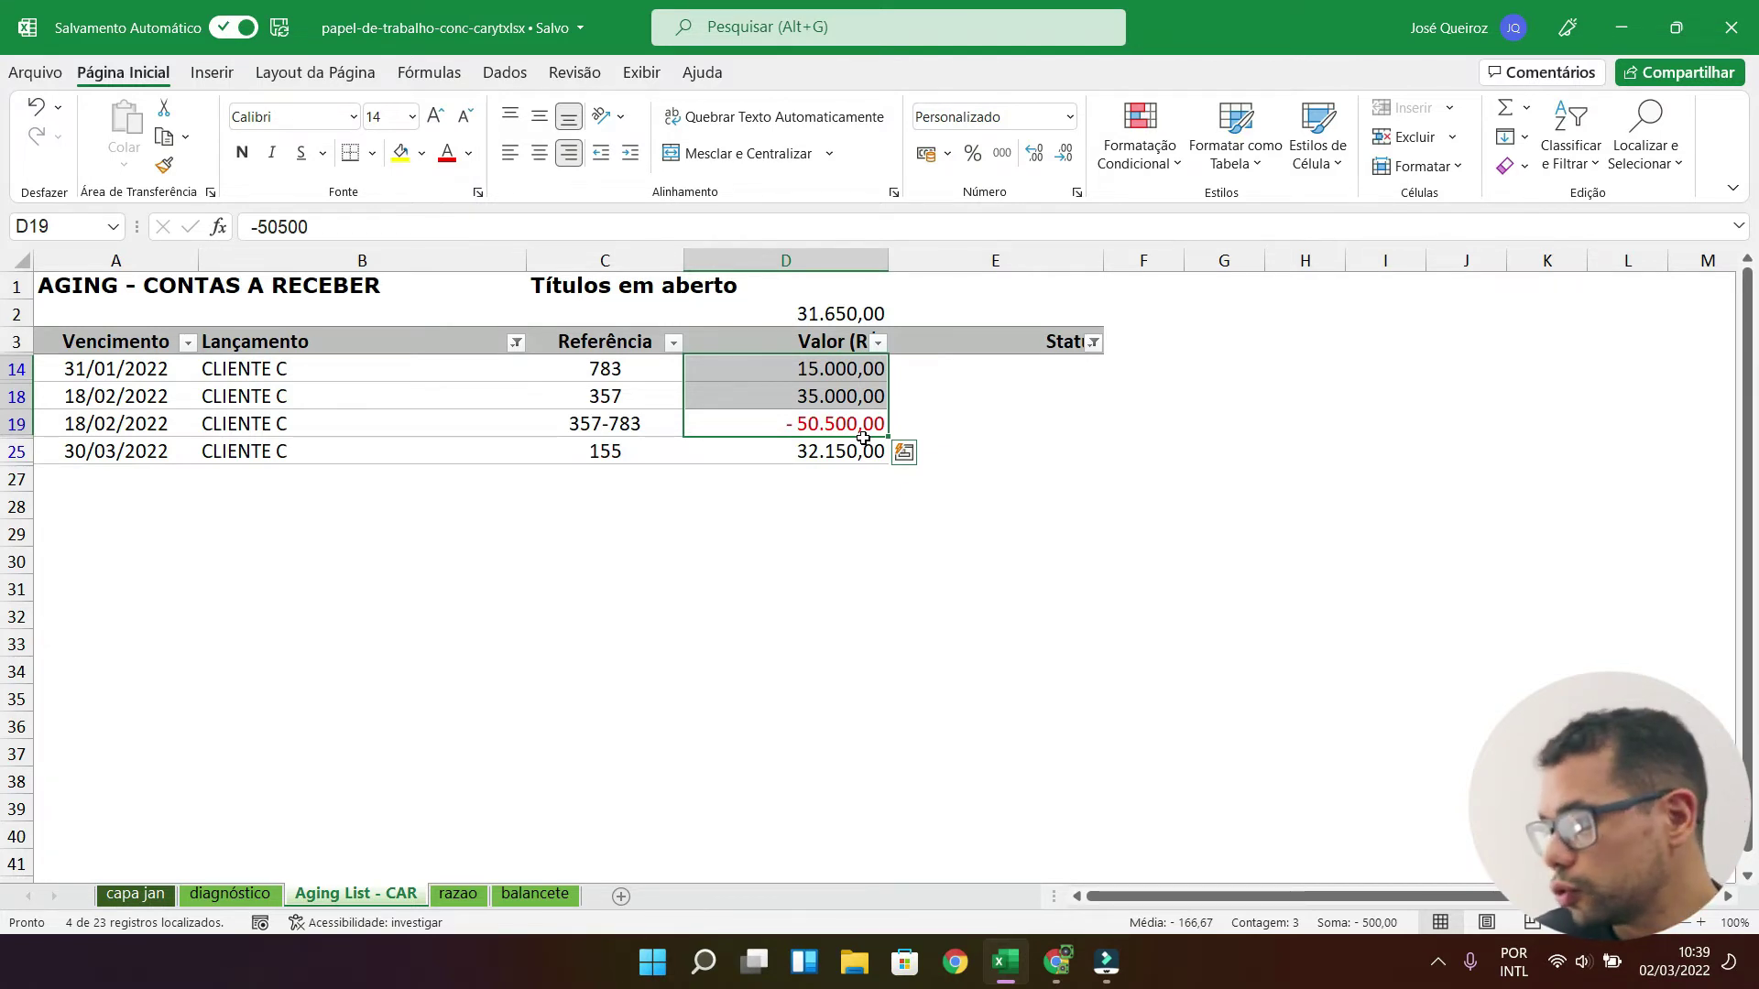
pyautogui.click(798, 371)
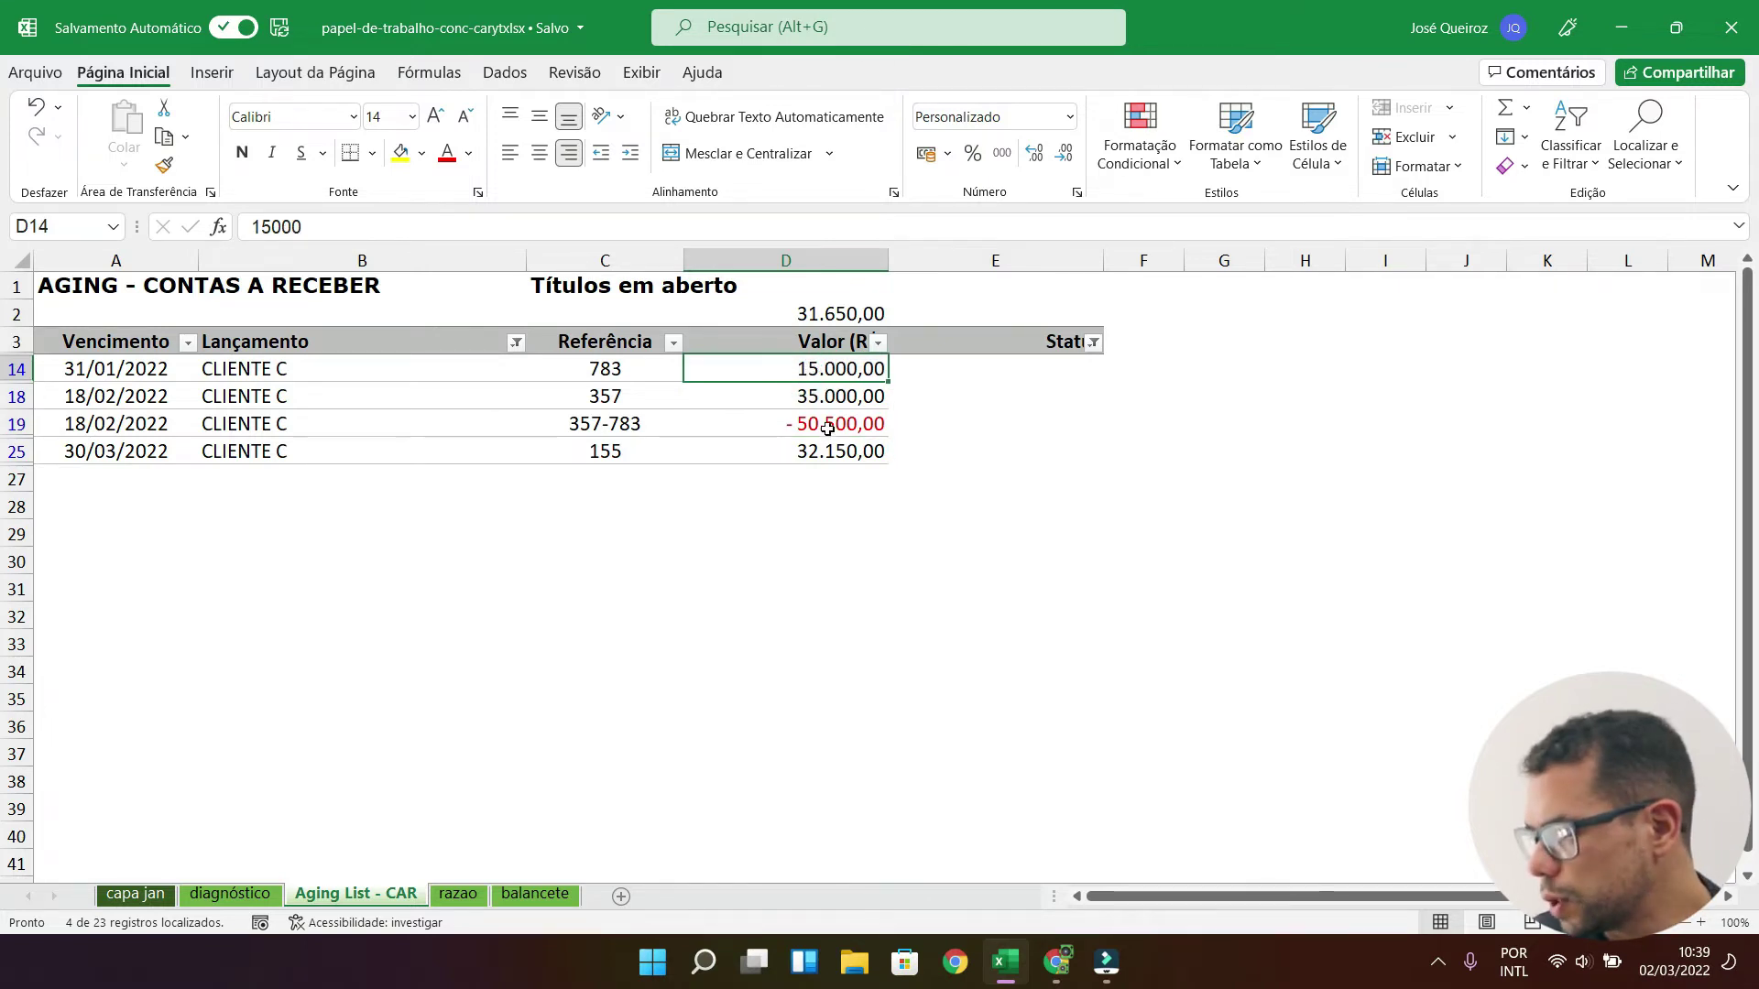
pyautogui.moveTo(827, 427); pyautogui.dragTo(822, 373)
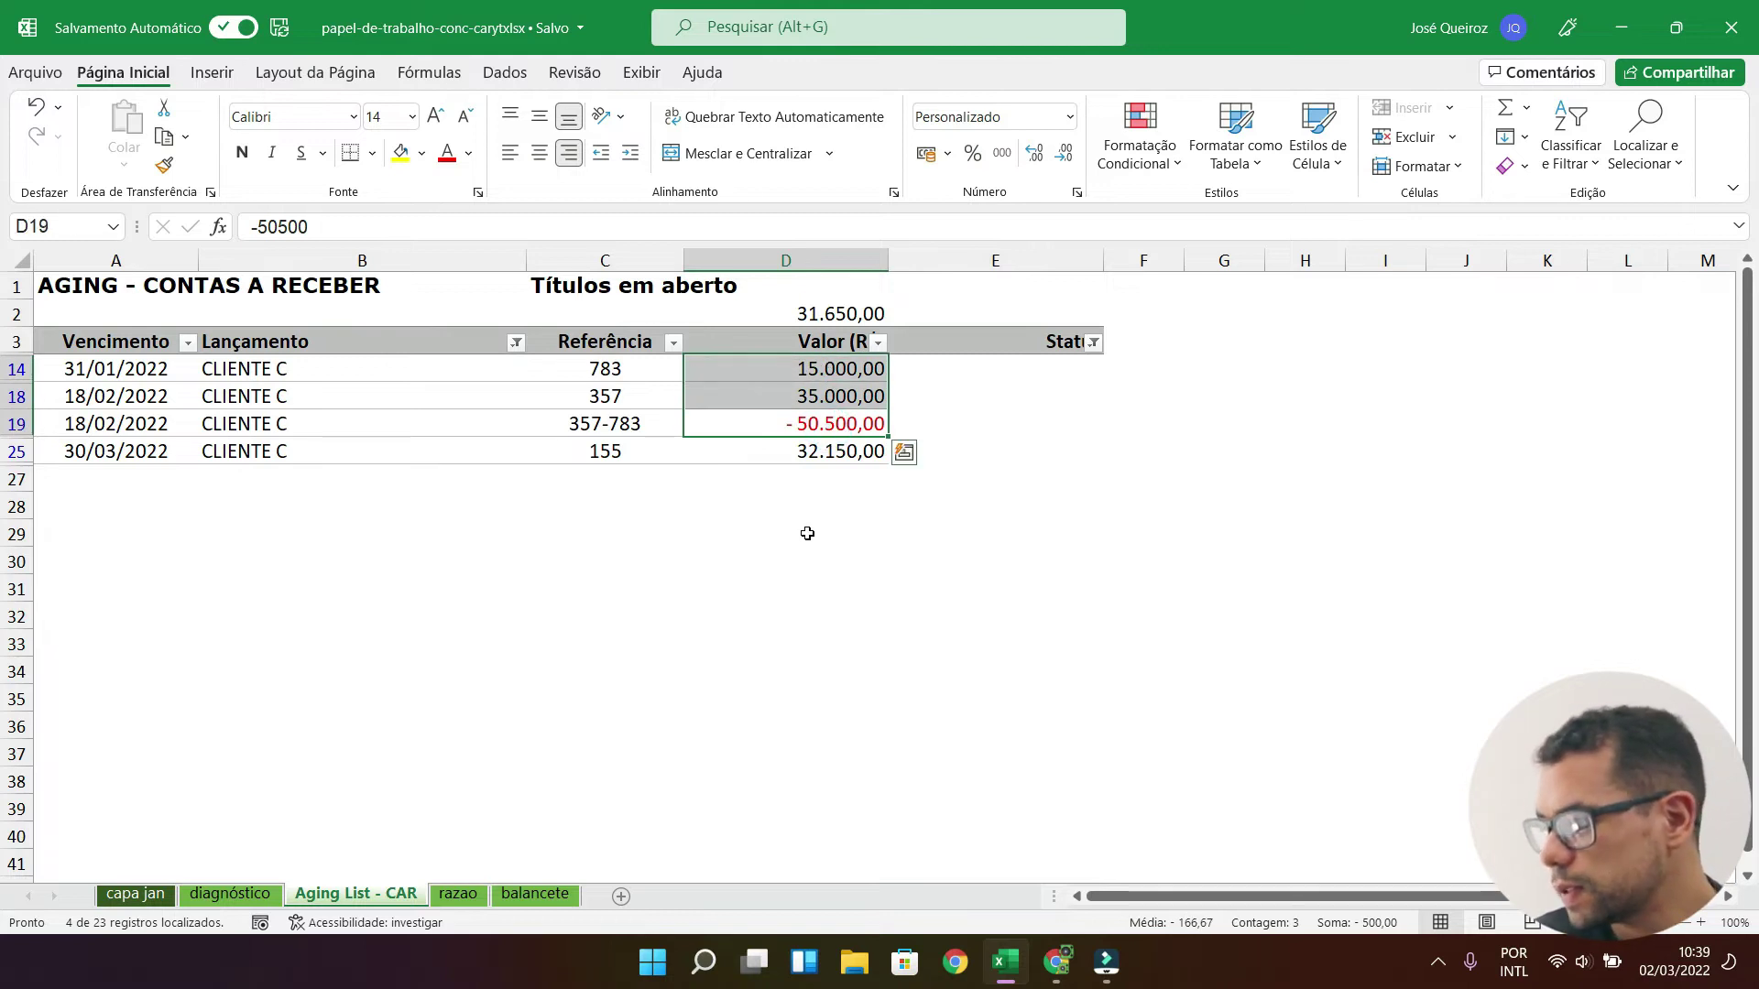
# Step: Enter "compensar + ajuste de juros" as the Status of CLIENTE C's 357-783 entry in row 19
pyautogui.click(966, 428)
pyautogui.write('compensa')
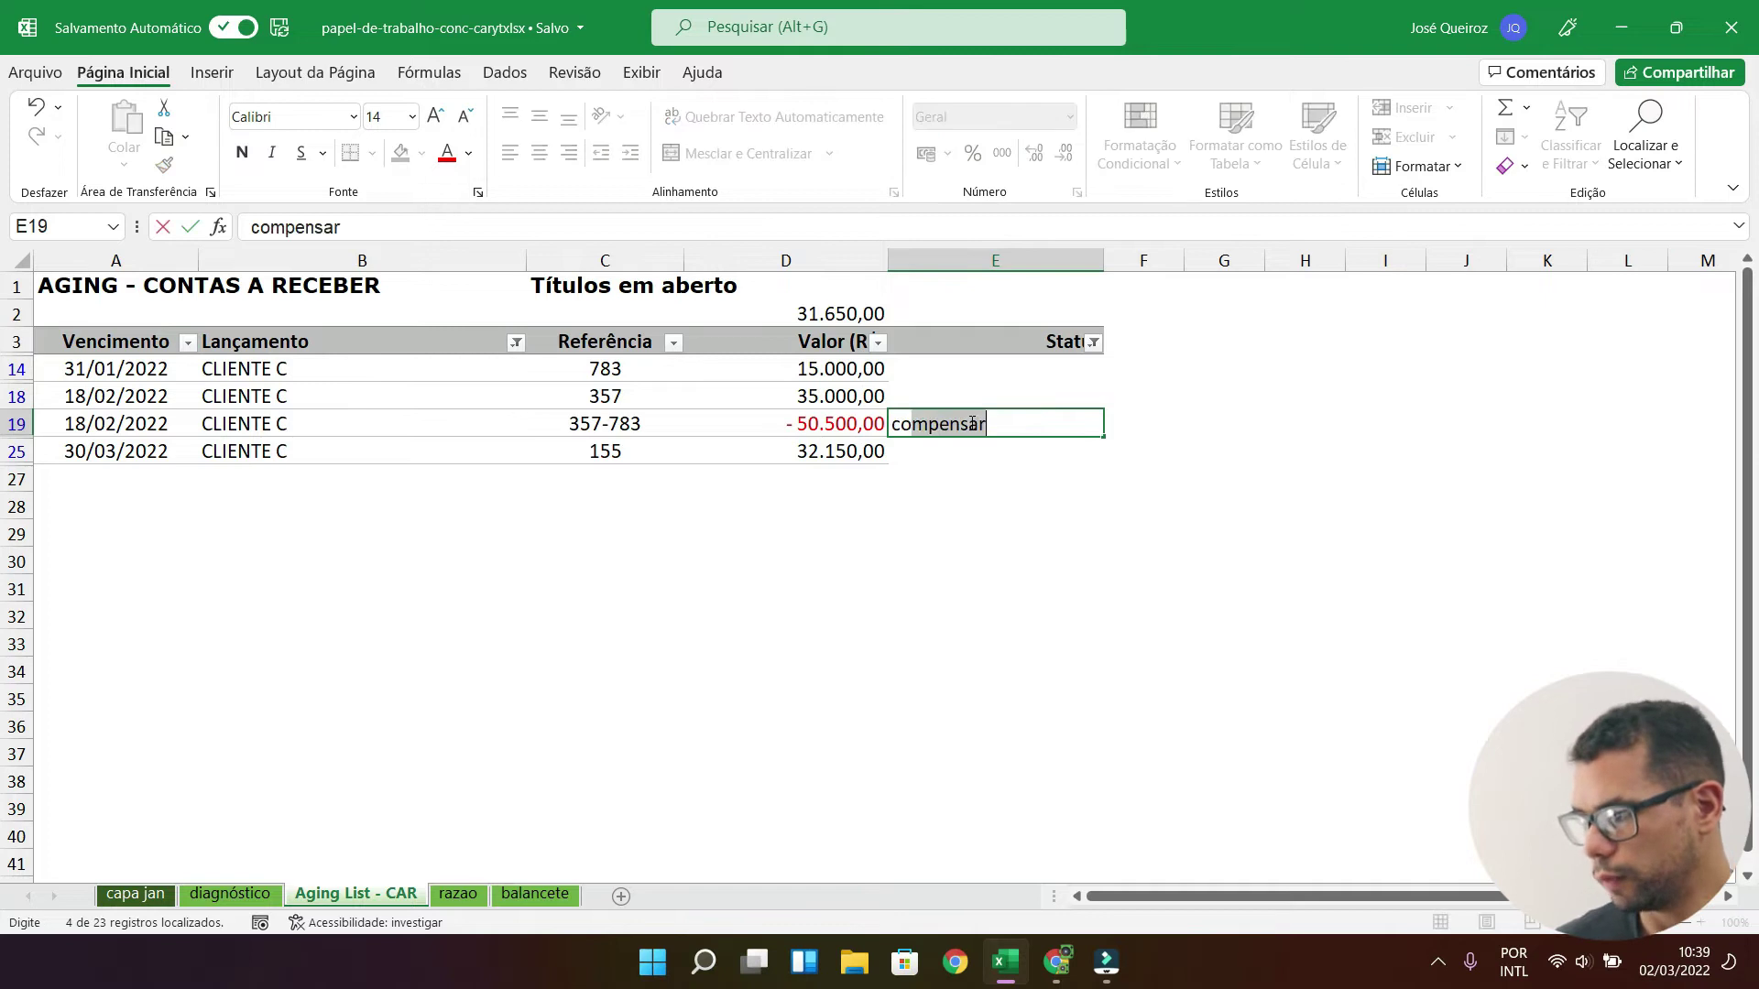
pyautogui.write('ç')
pyautogui.press('BackSpace')
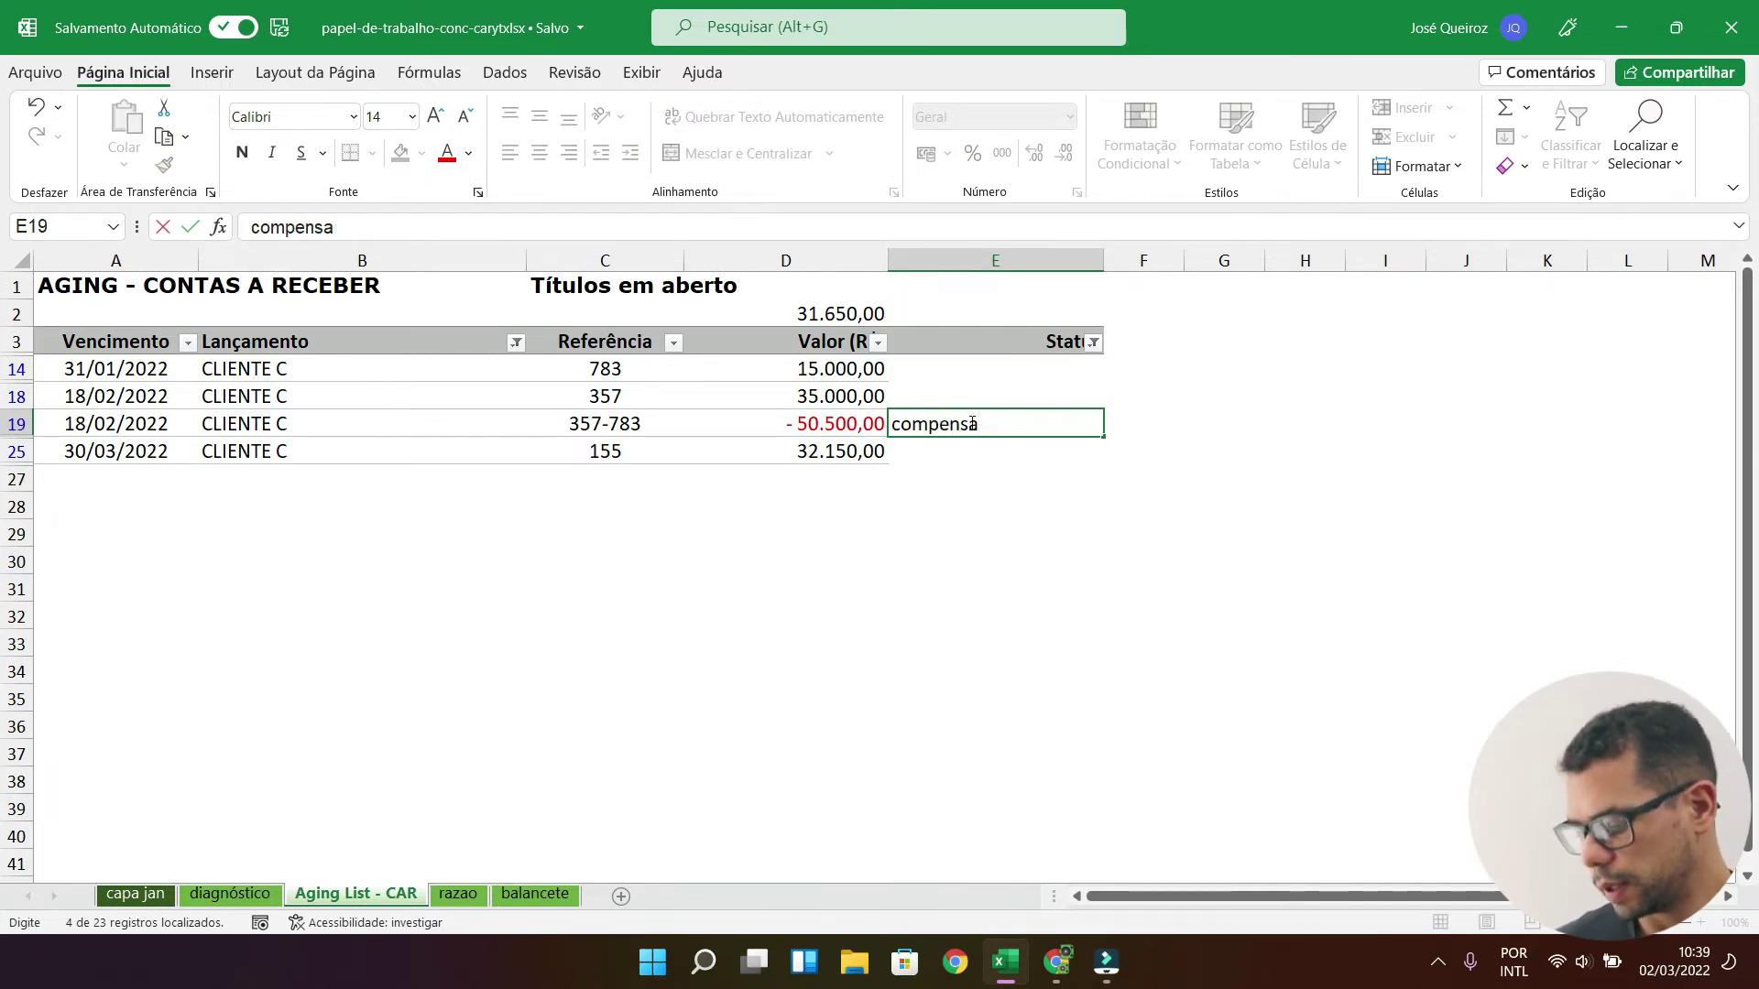
pyautogui.write('+ ajuste do')
pyautogui.press('BackSpace')
pyautogui.write('e juro')
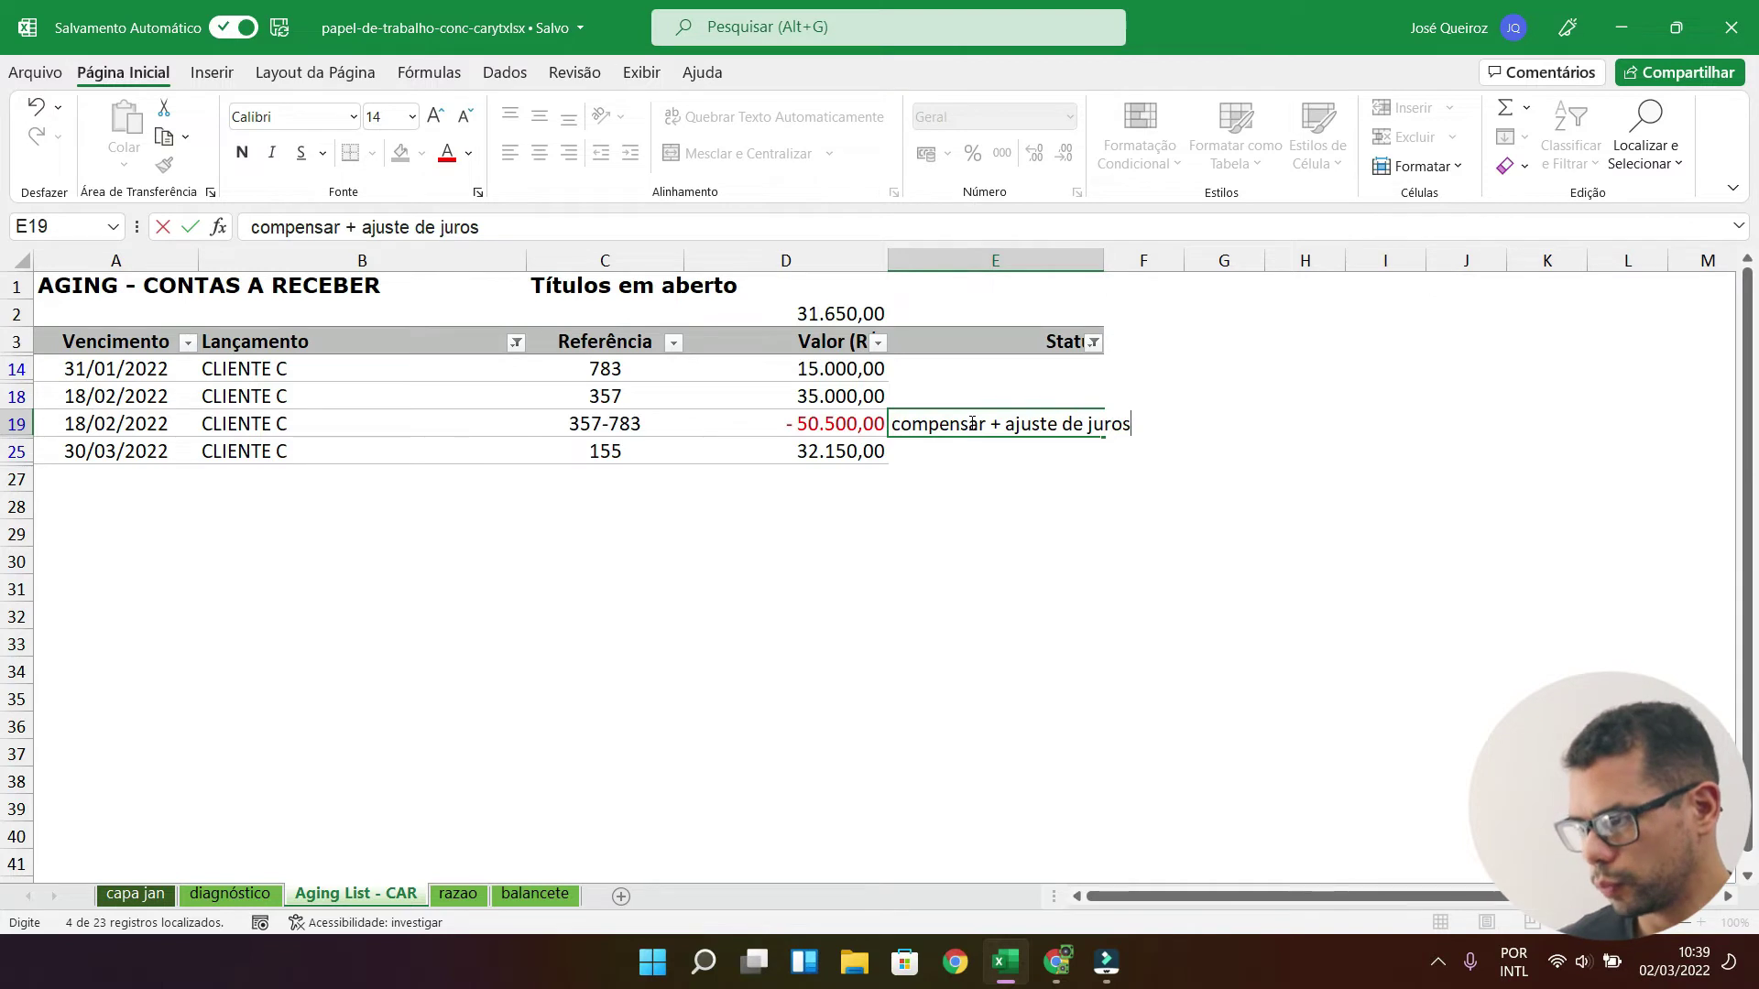
pyautogui.write('s')
pyautogui.press('Return')
# Step: Copy the row 19 Status to CLIENTE C's entries for references 783 and 357 in rows 14 and 18
pyautogui.click(971, 423)
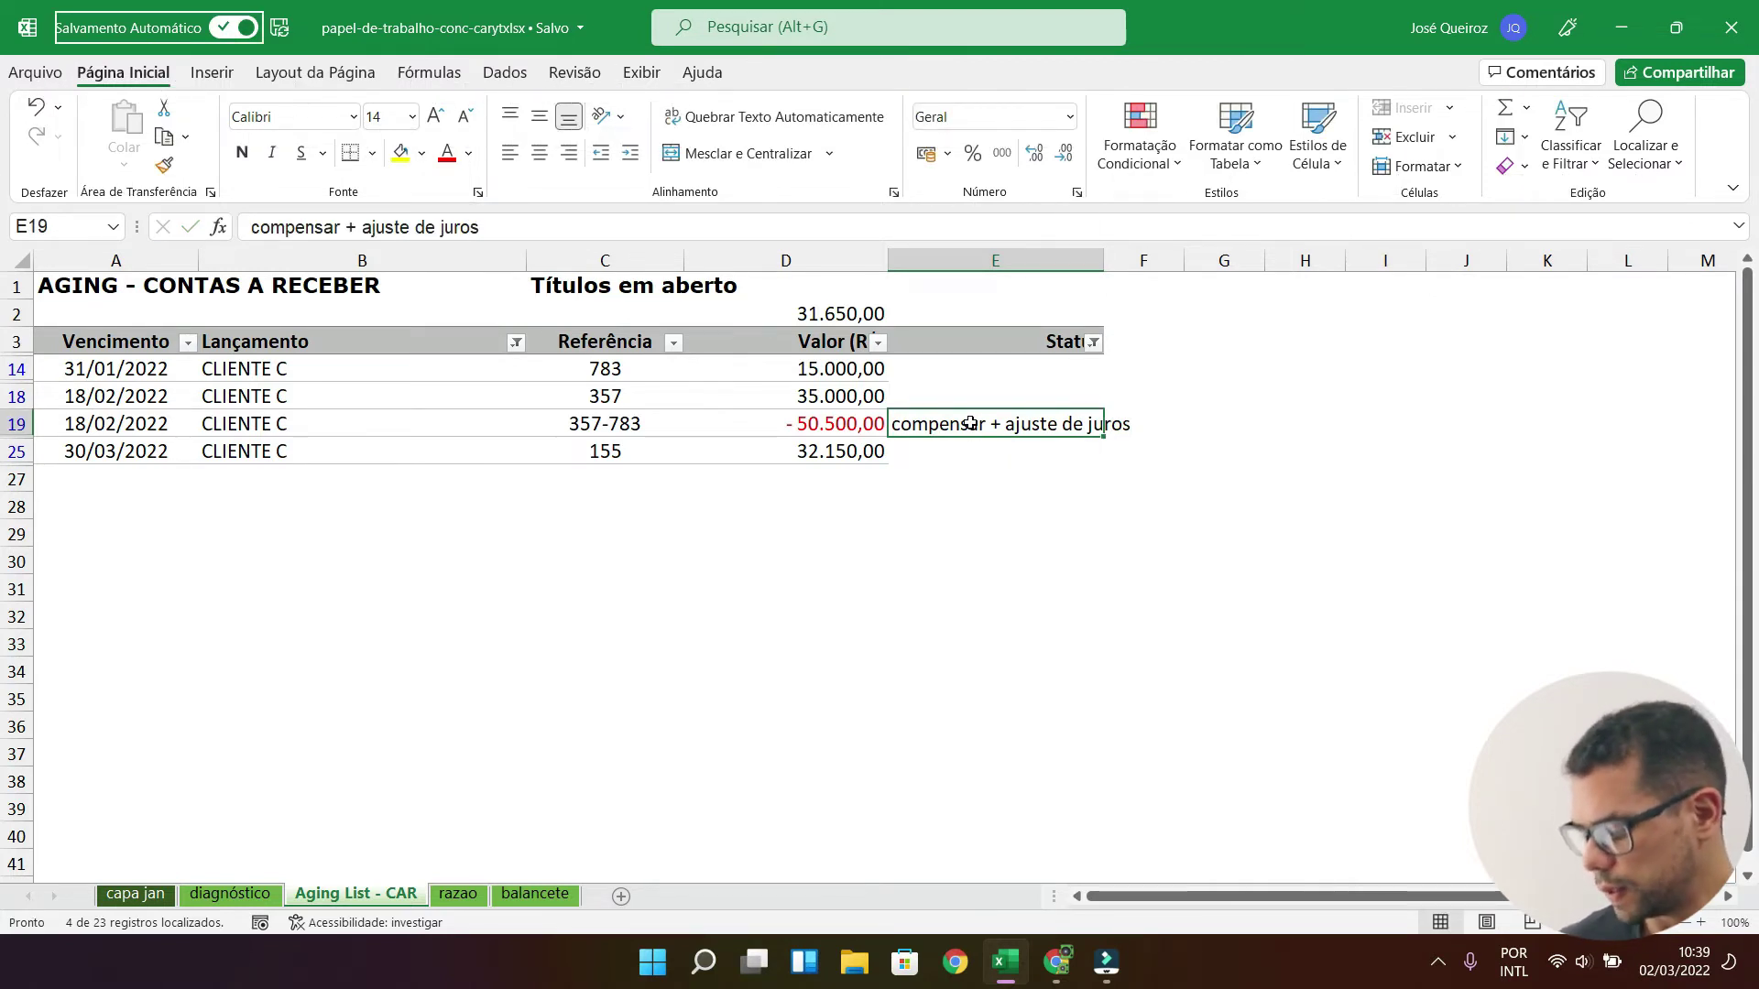
pyautogui.hotkey('ctrl', 'c')
pyautogui.hotkey('shift', 'Up')
pyautogui.hotkey('shift', 'Up')
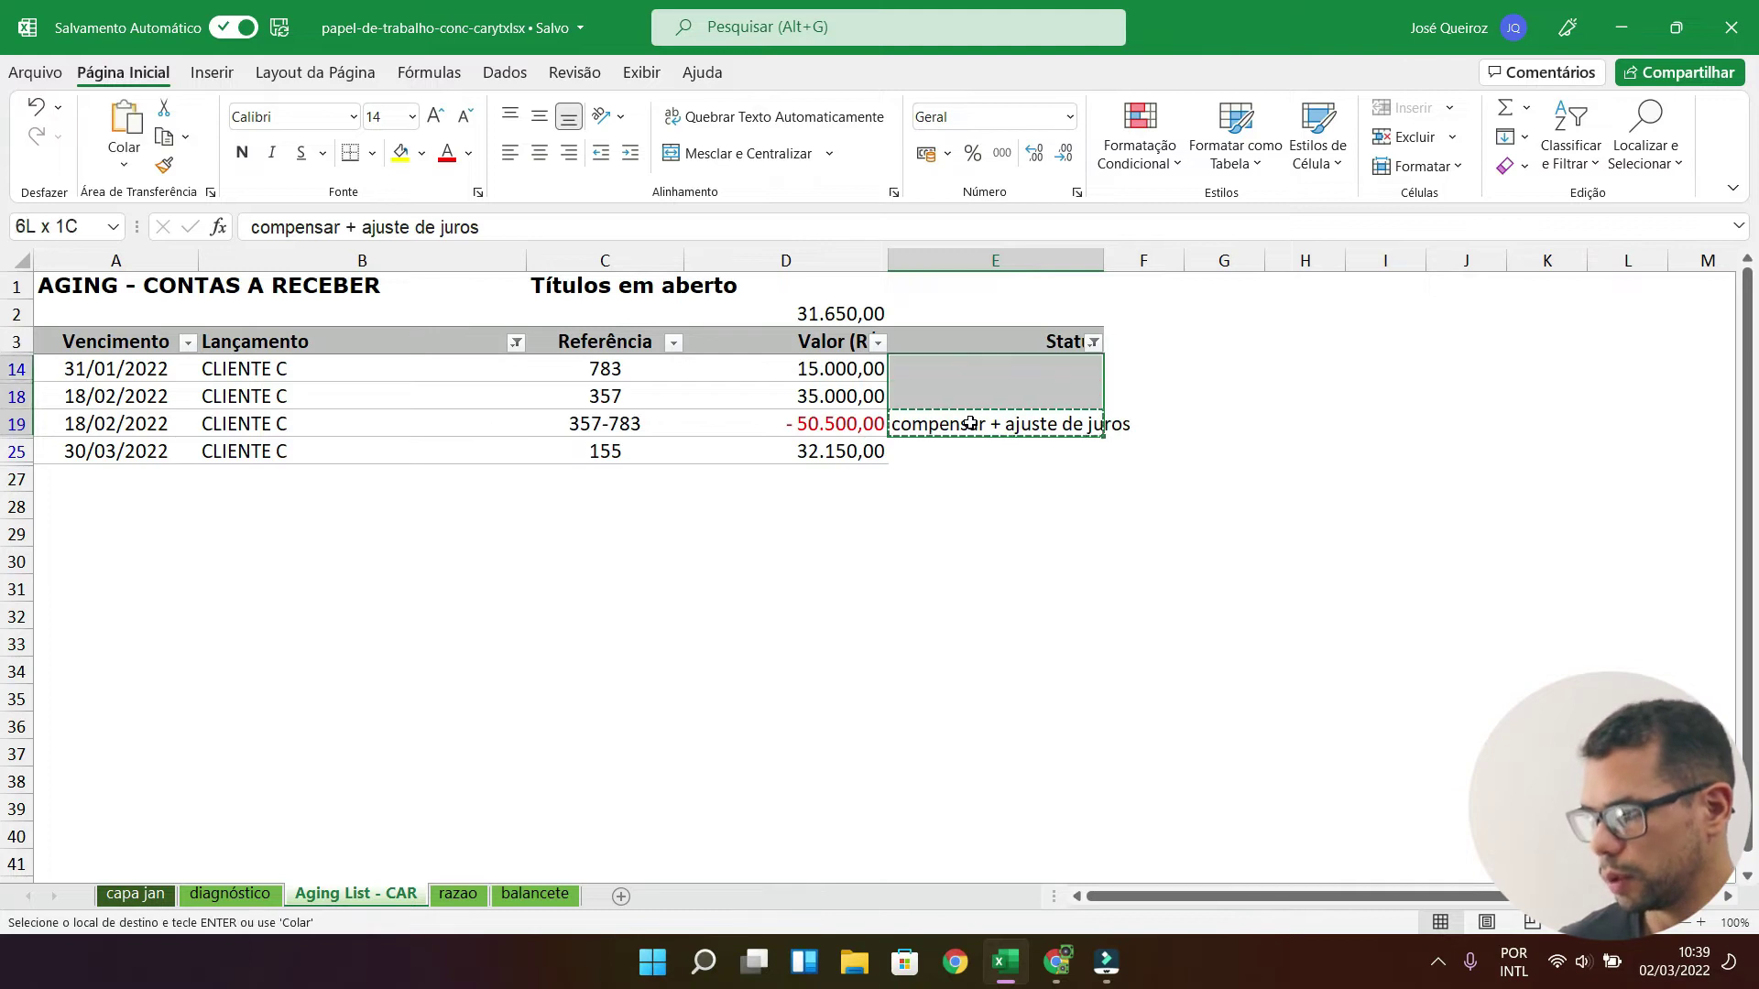
pyautogui.press('Return')
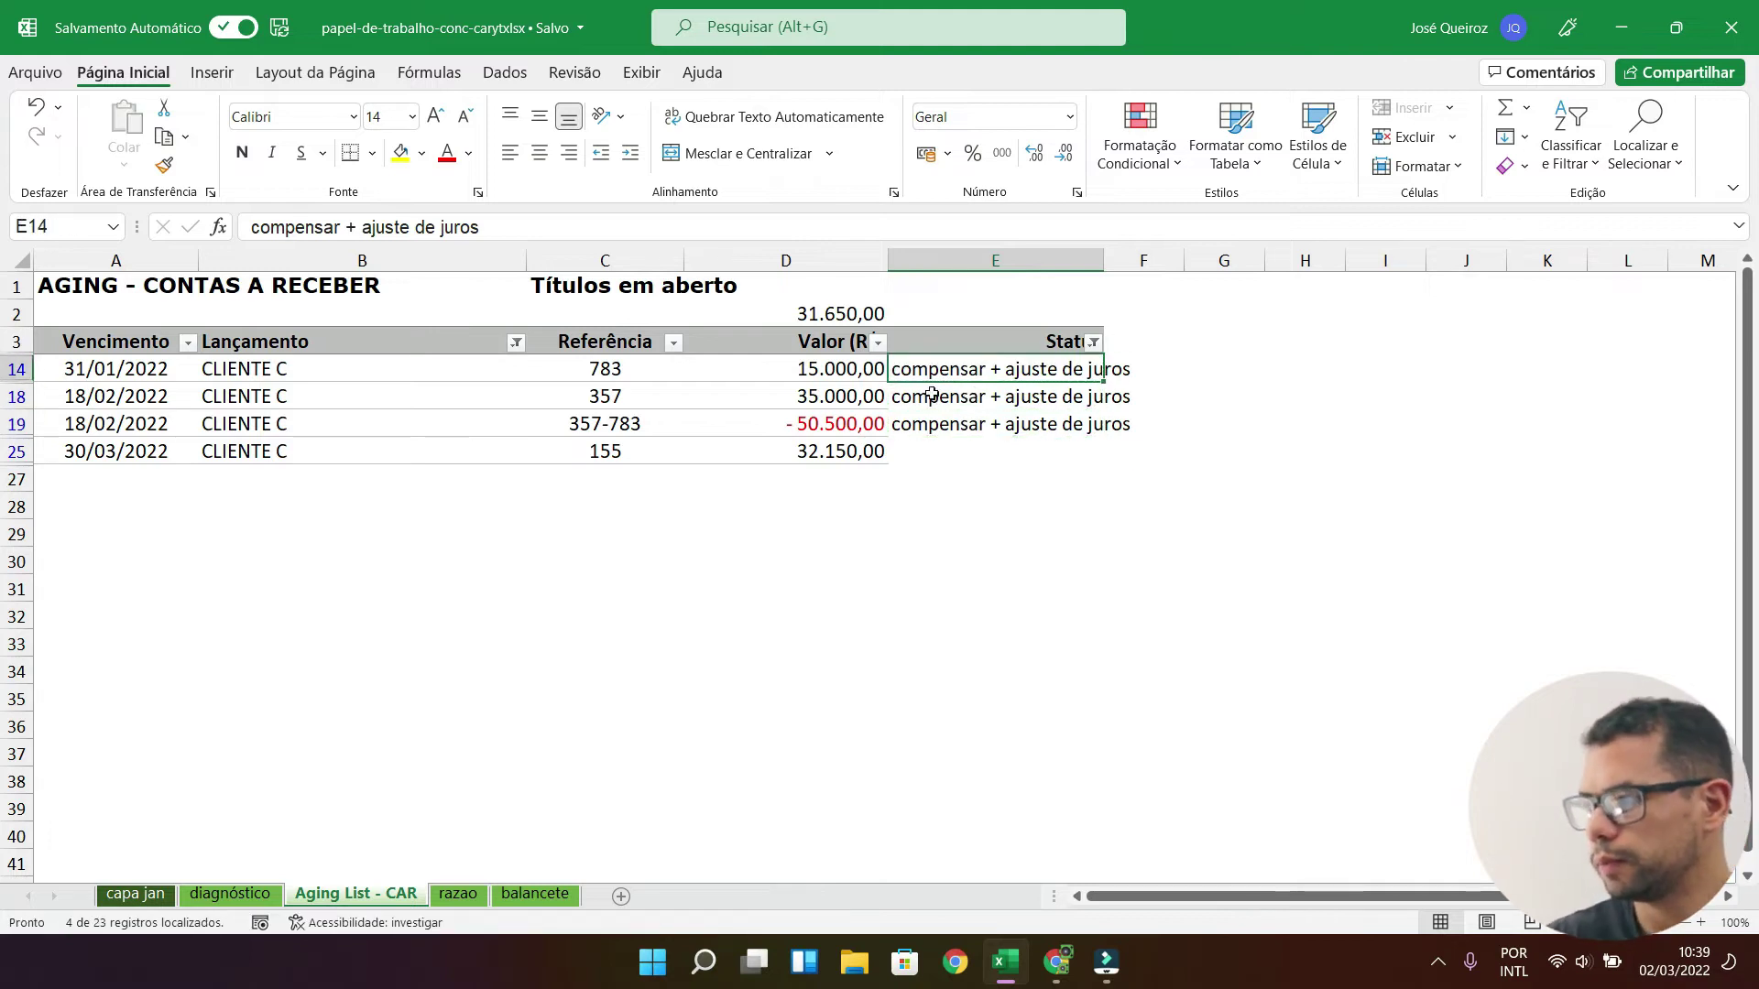
# Step: Compare the combined Valor of CLIENTE C's references 783 and 357 with the 357-783 entry, and check reference 155's value
pyautogui.moveTo(825, 375); pyautogui.dragTo(829, 423)
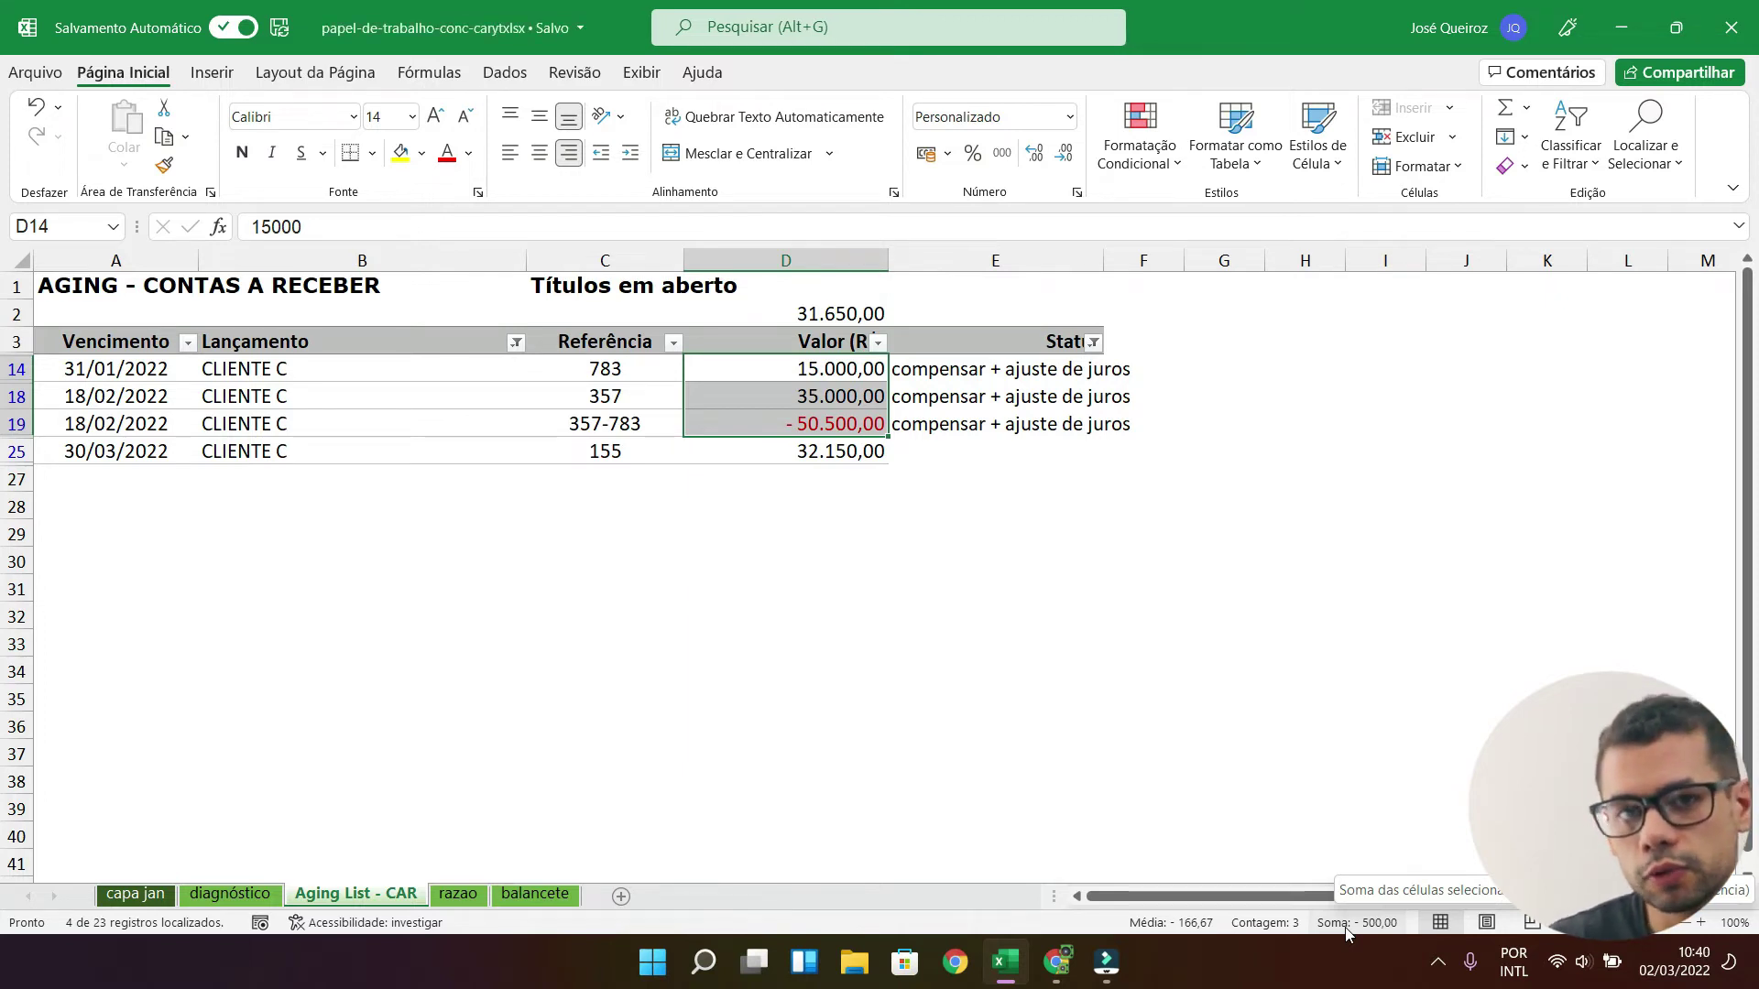
pyautogui.click(823, 366)
pyautogui.moveTo(824, 367); pyautogui.dragTo(828, 394)
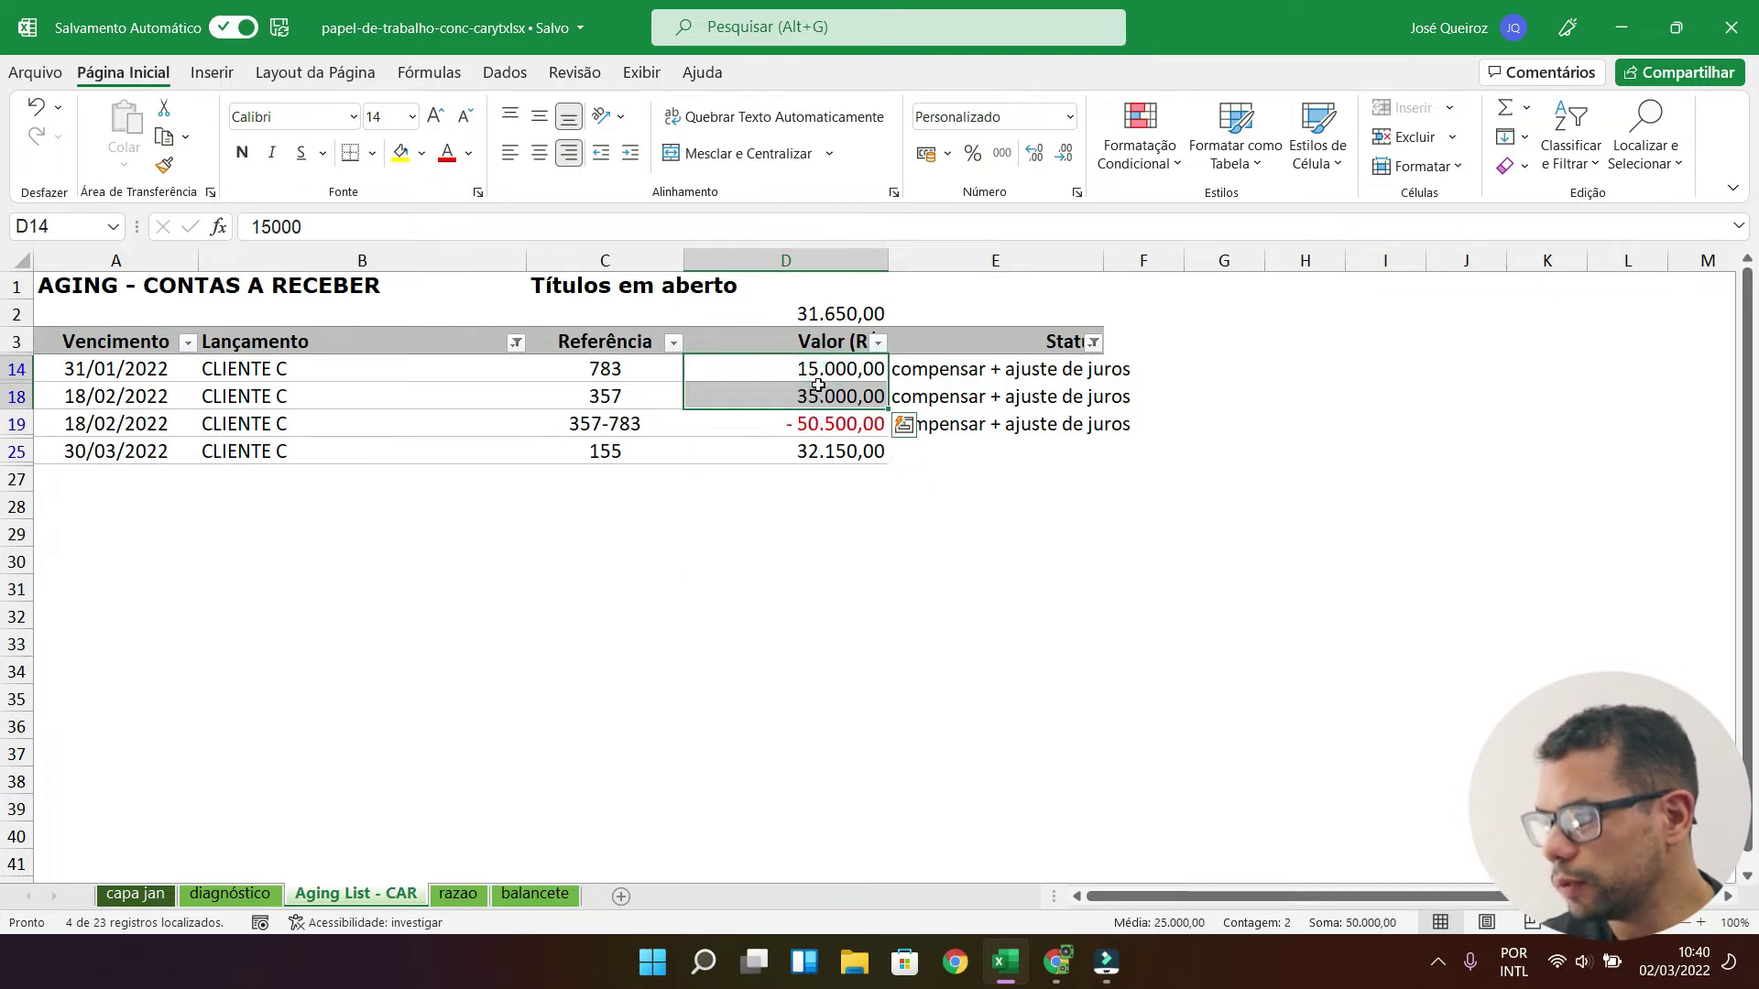
pyautogui.click(815, 427)
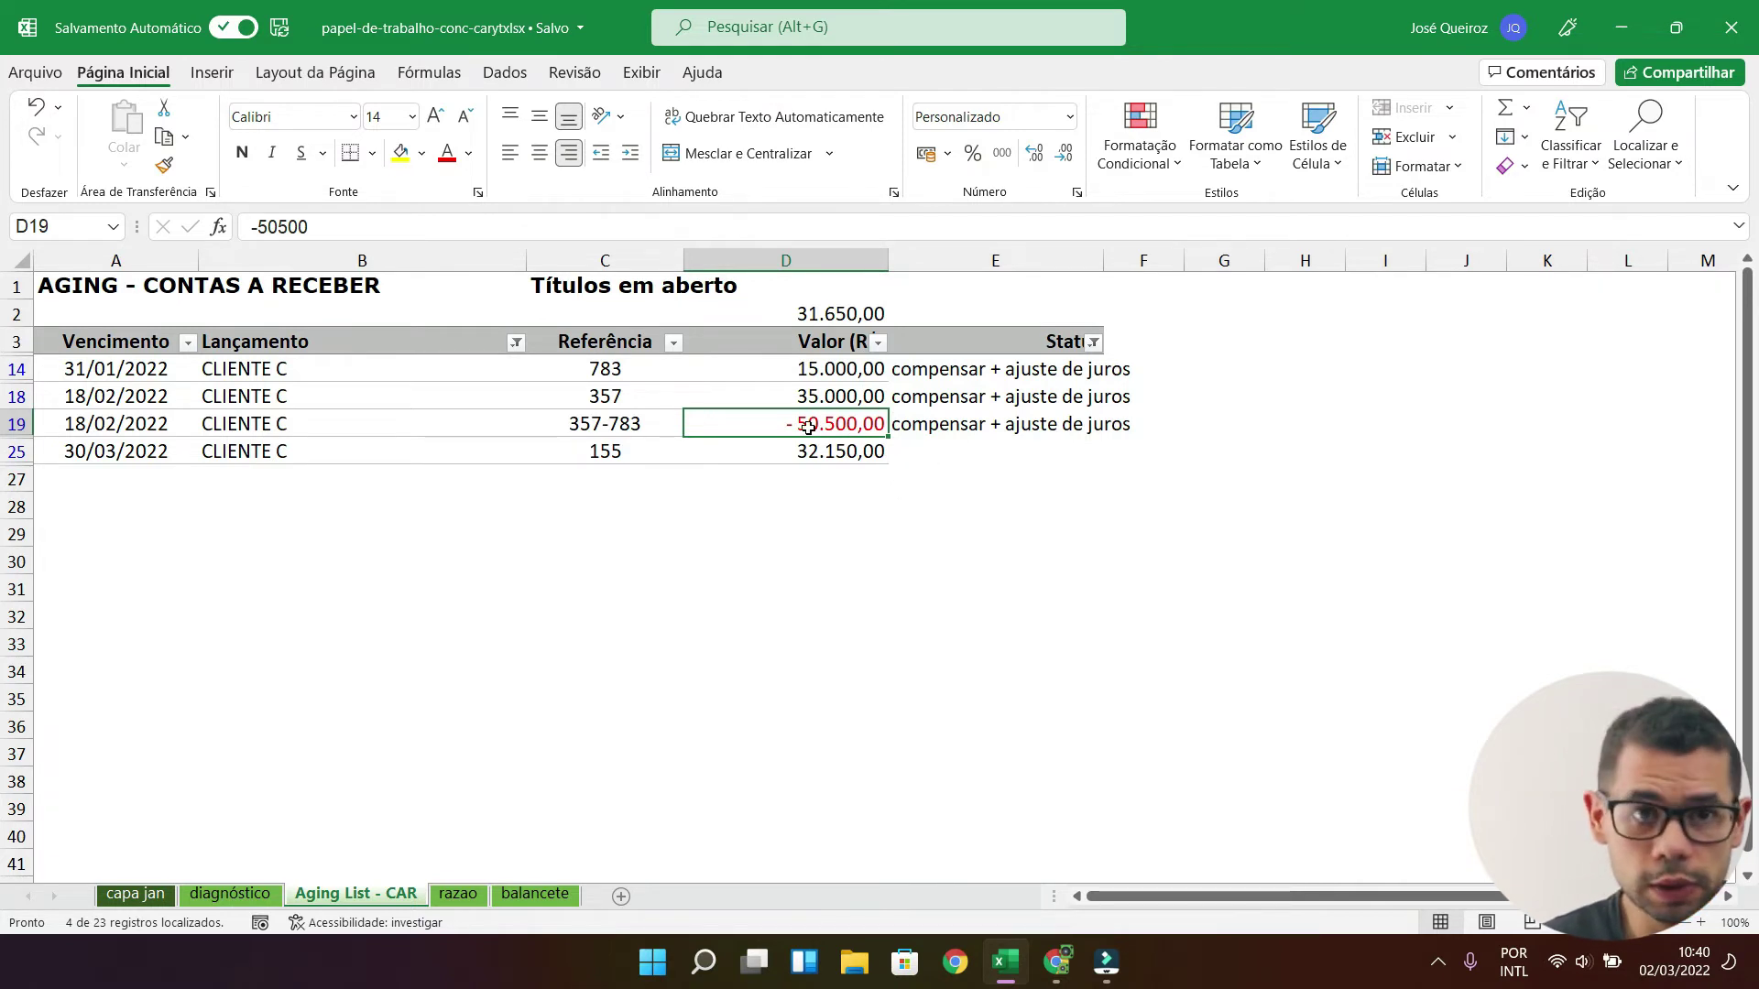
pyautogui.click(845, 456)
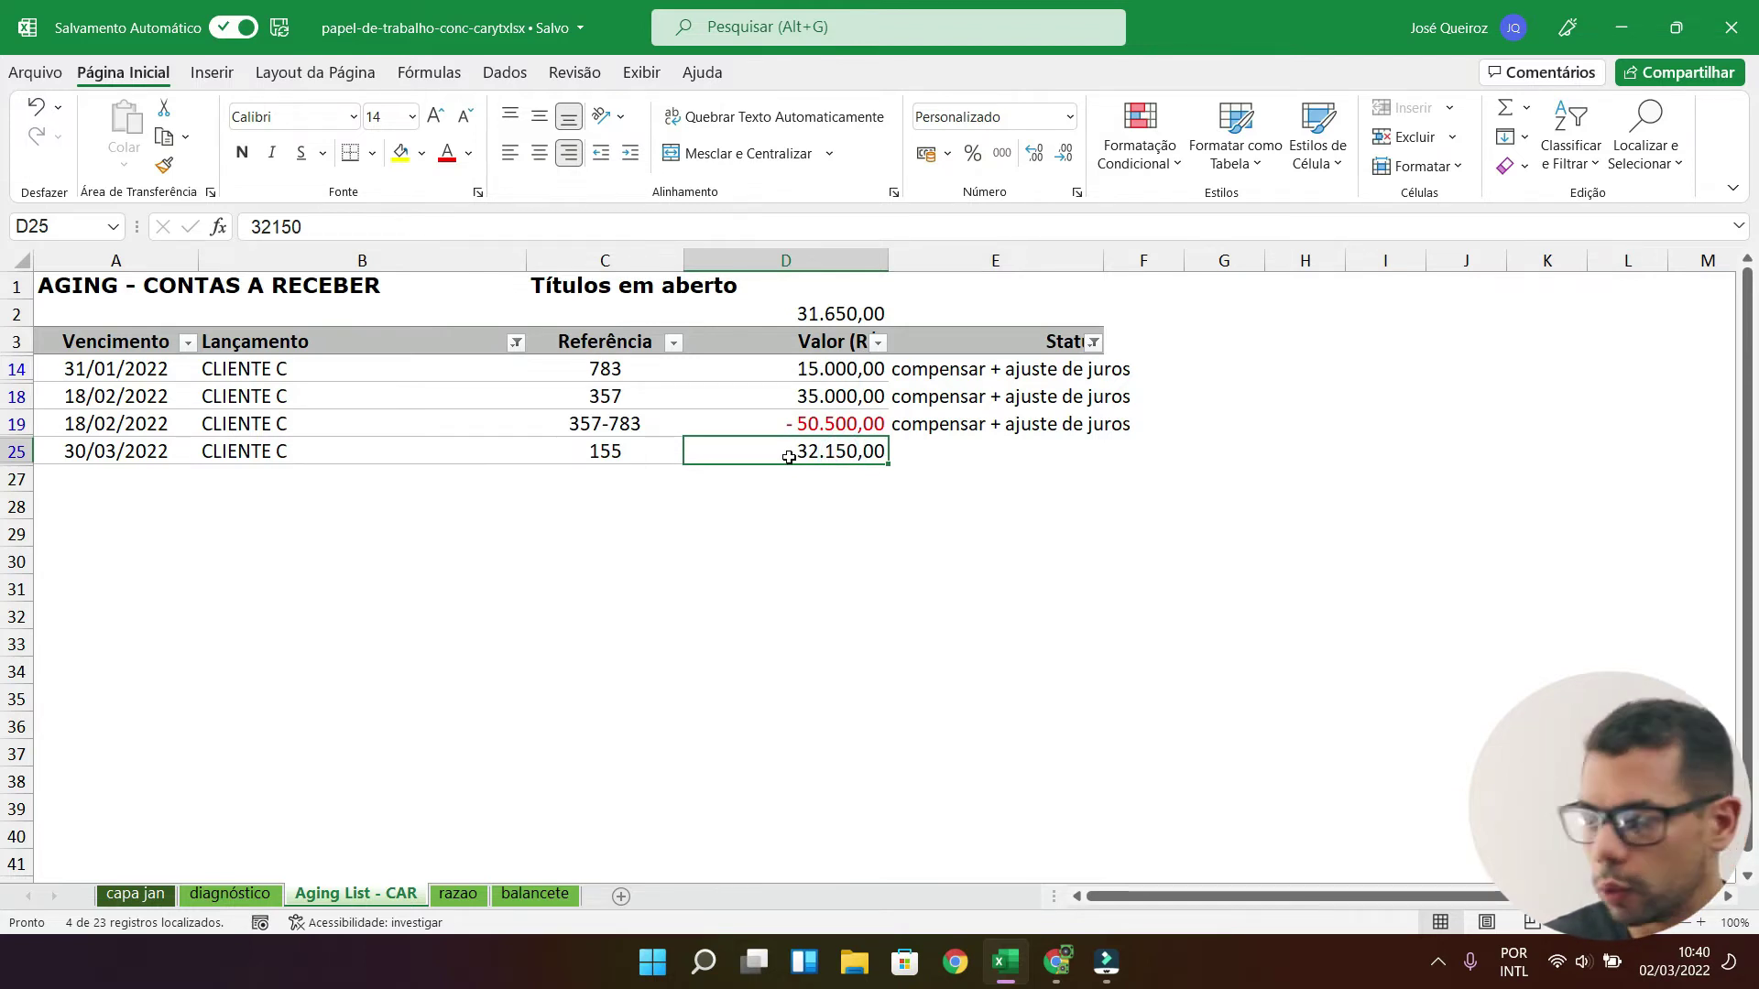
pyautogui.moveTo(824, 424)
pyautogui.mouseDown()
pyautogui.moveTo(829, 371)
pyautogui.moveTo(820, 426)
pyautogui.mouseUp()
pyautogui.click(841, 366)
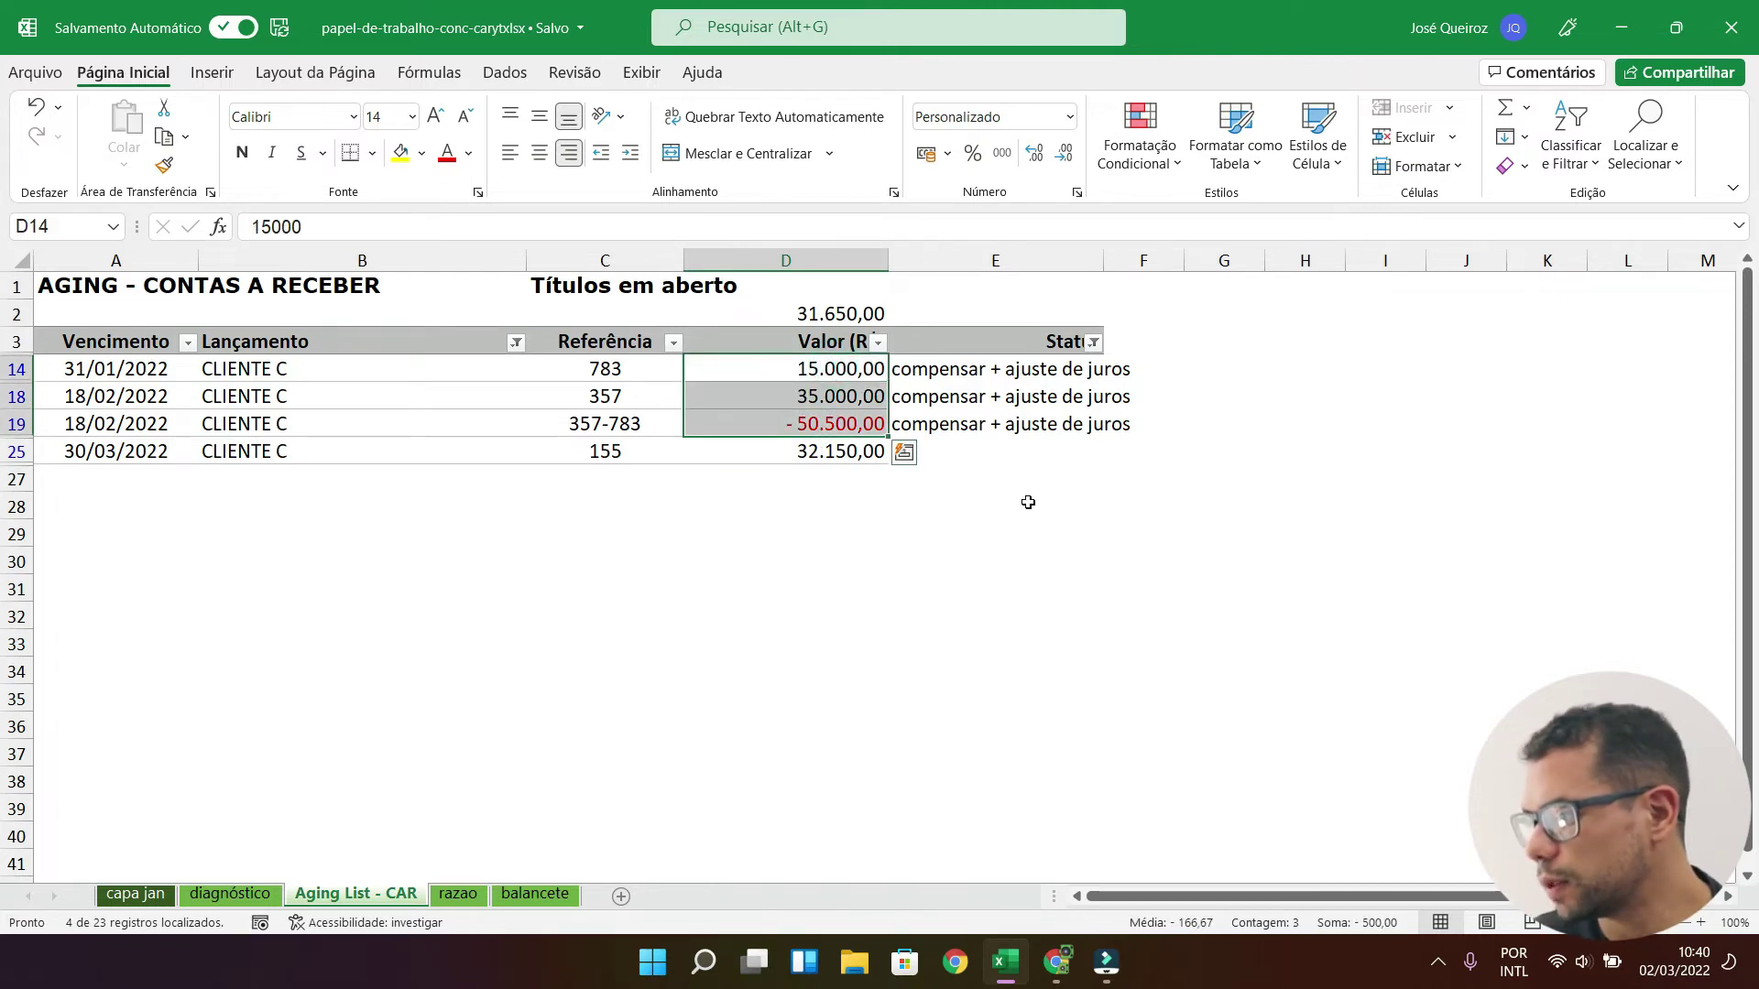
# Step: Set the Lançamento filter to all clients with only blank-Status rows shown, and total the visible Valor entries
pyautogui.click(515, 346)
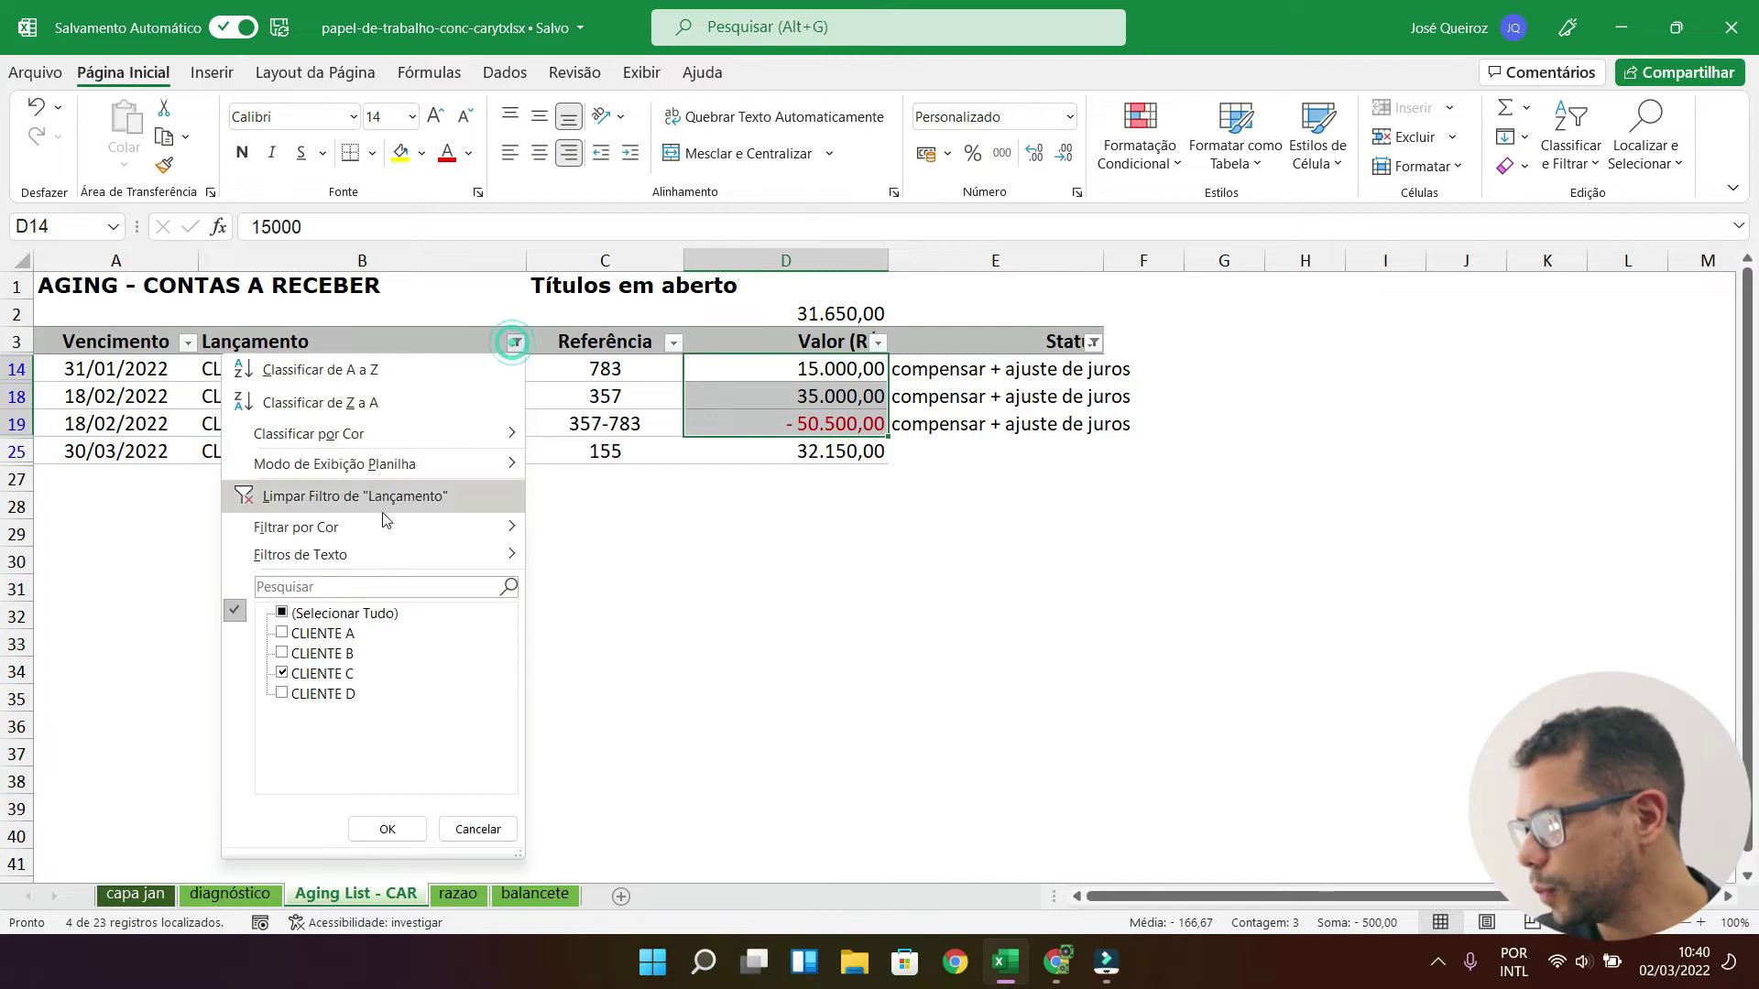
pyautogui.click(377, 831)
pyautogui.click(955, 384)
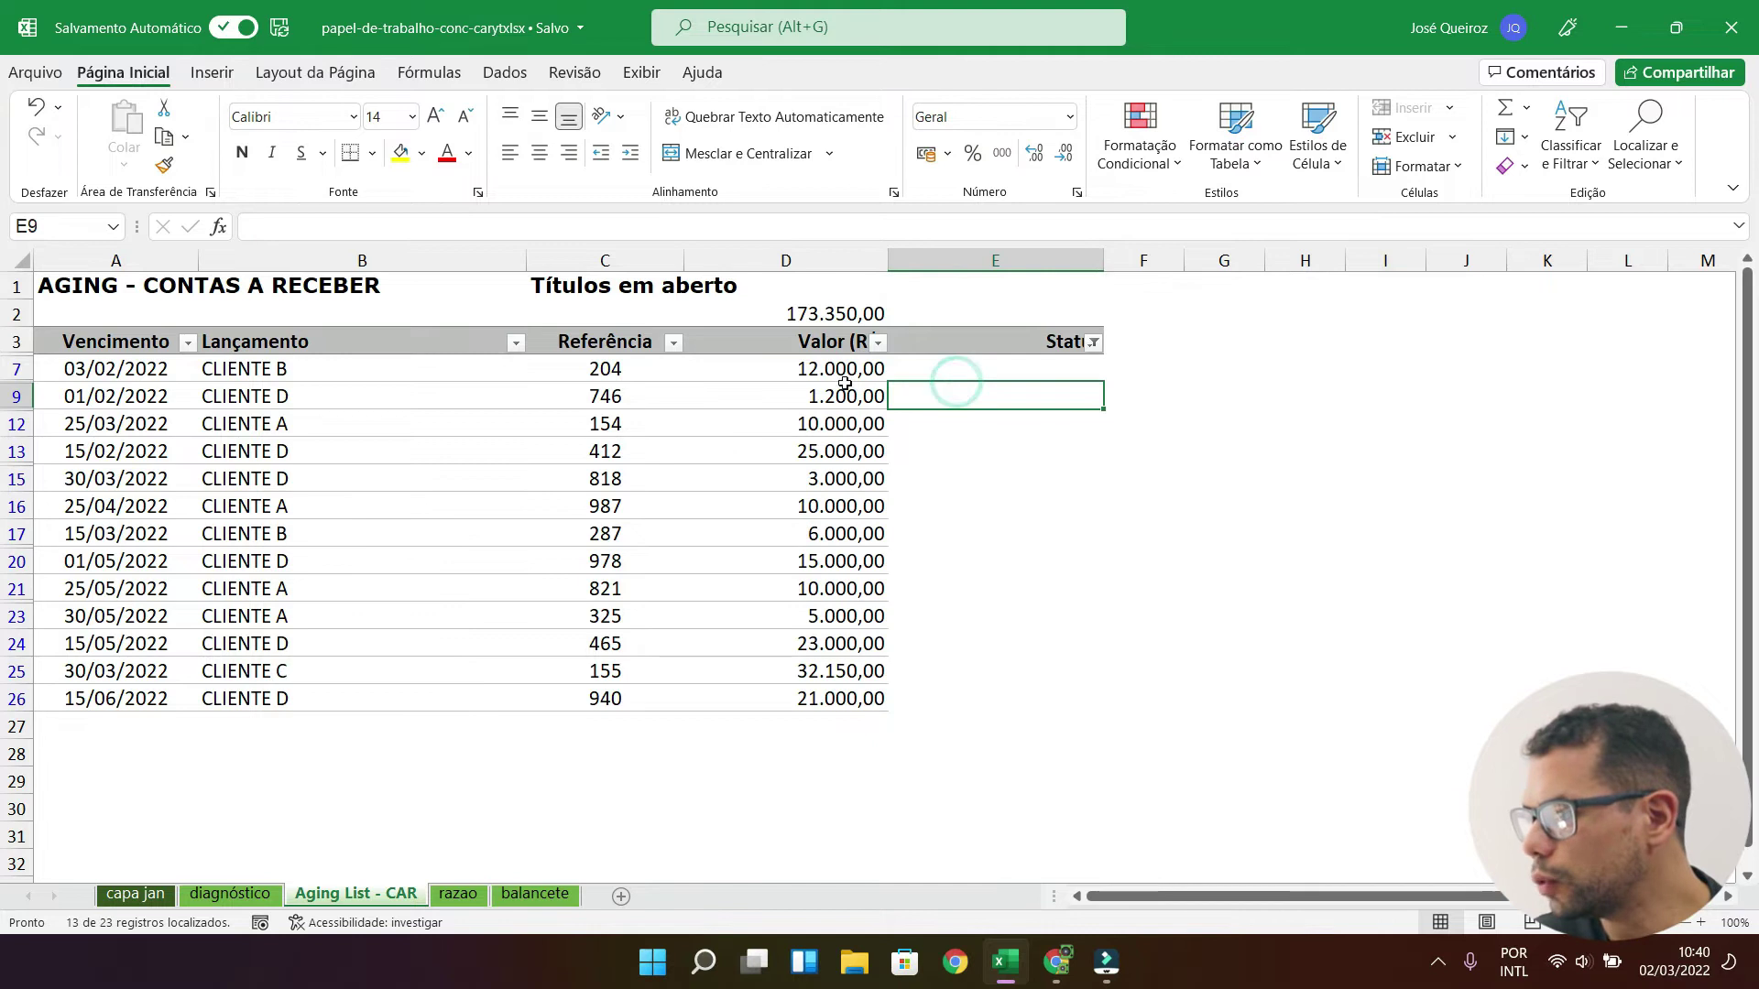
pyautogui.moveTo(814, 369); pyautogui.dragTo(845, 698)
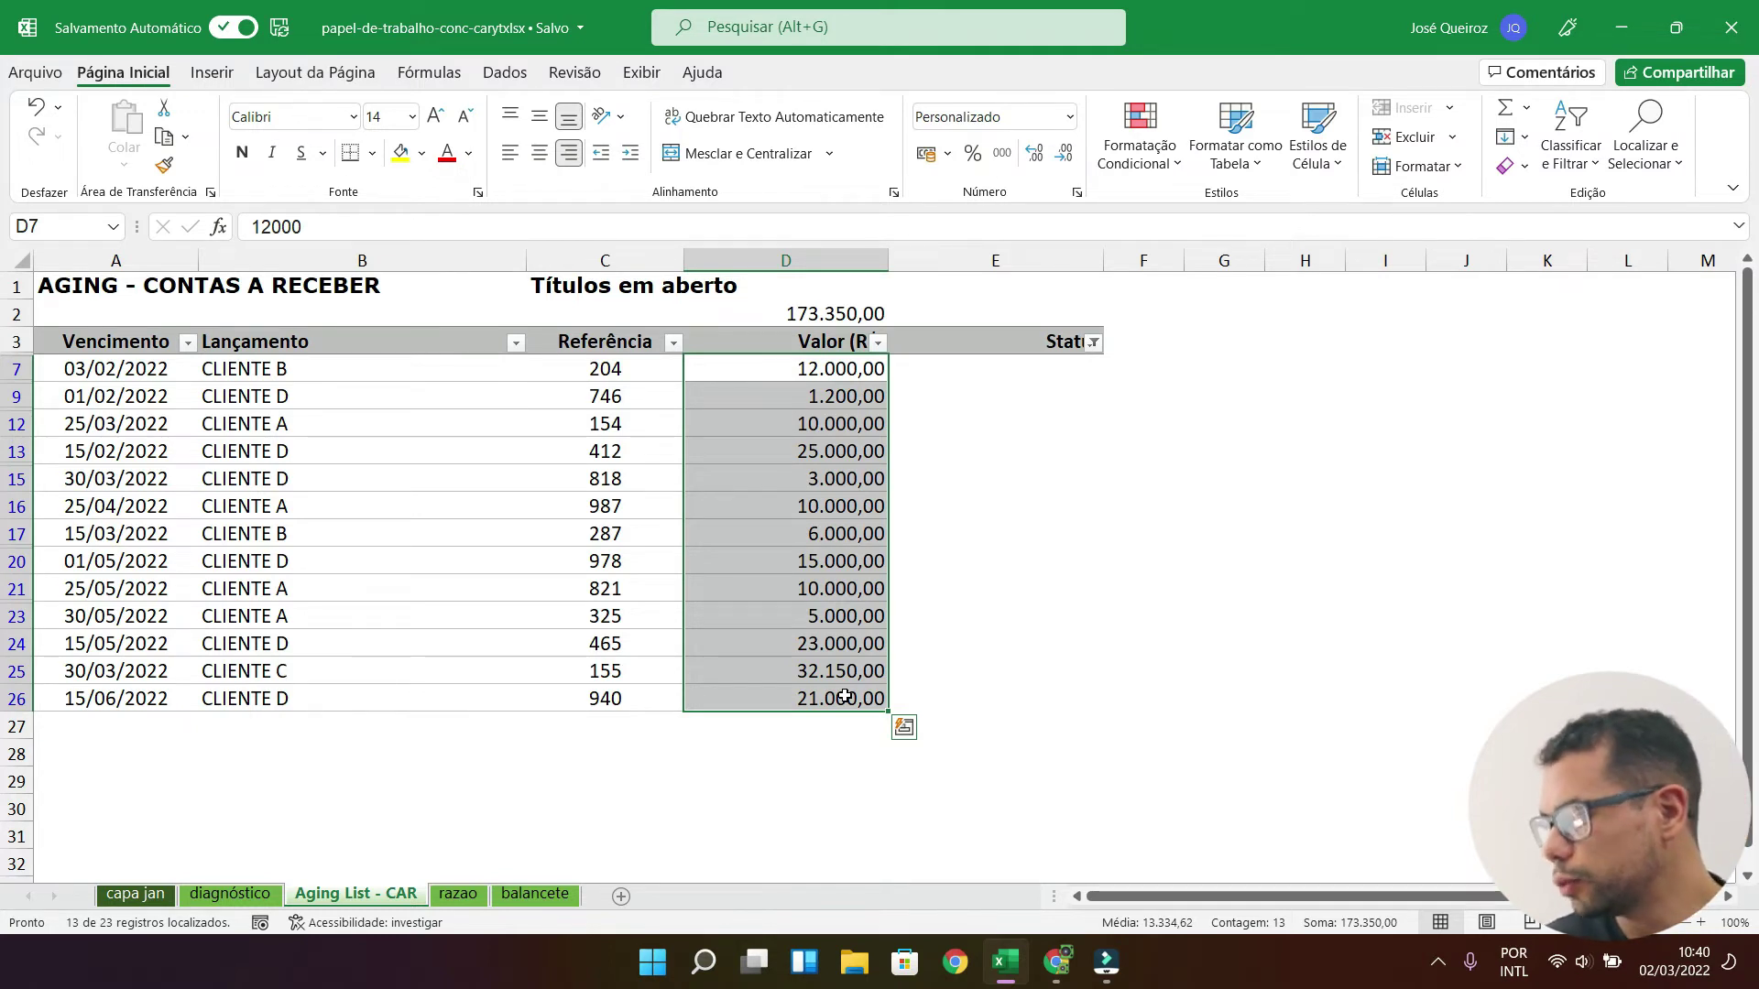
# Step: Examine the due months available in the Vencimento filter and the due date of CLIENTE B's entry in row 7
pyautogui.click(368, 427)
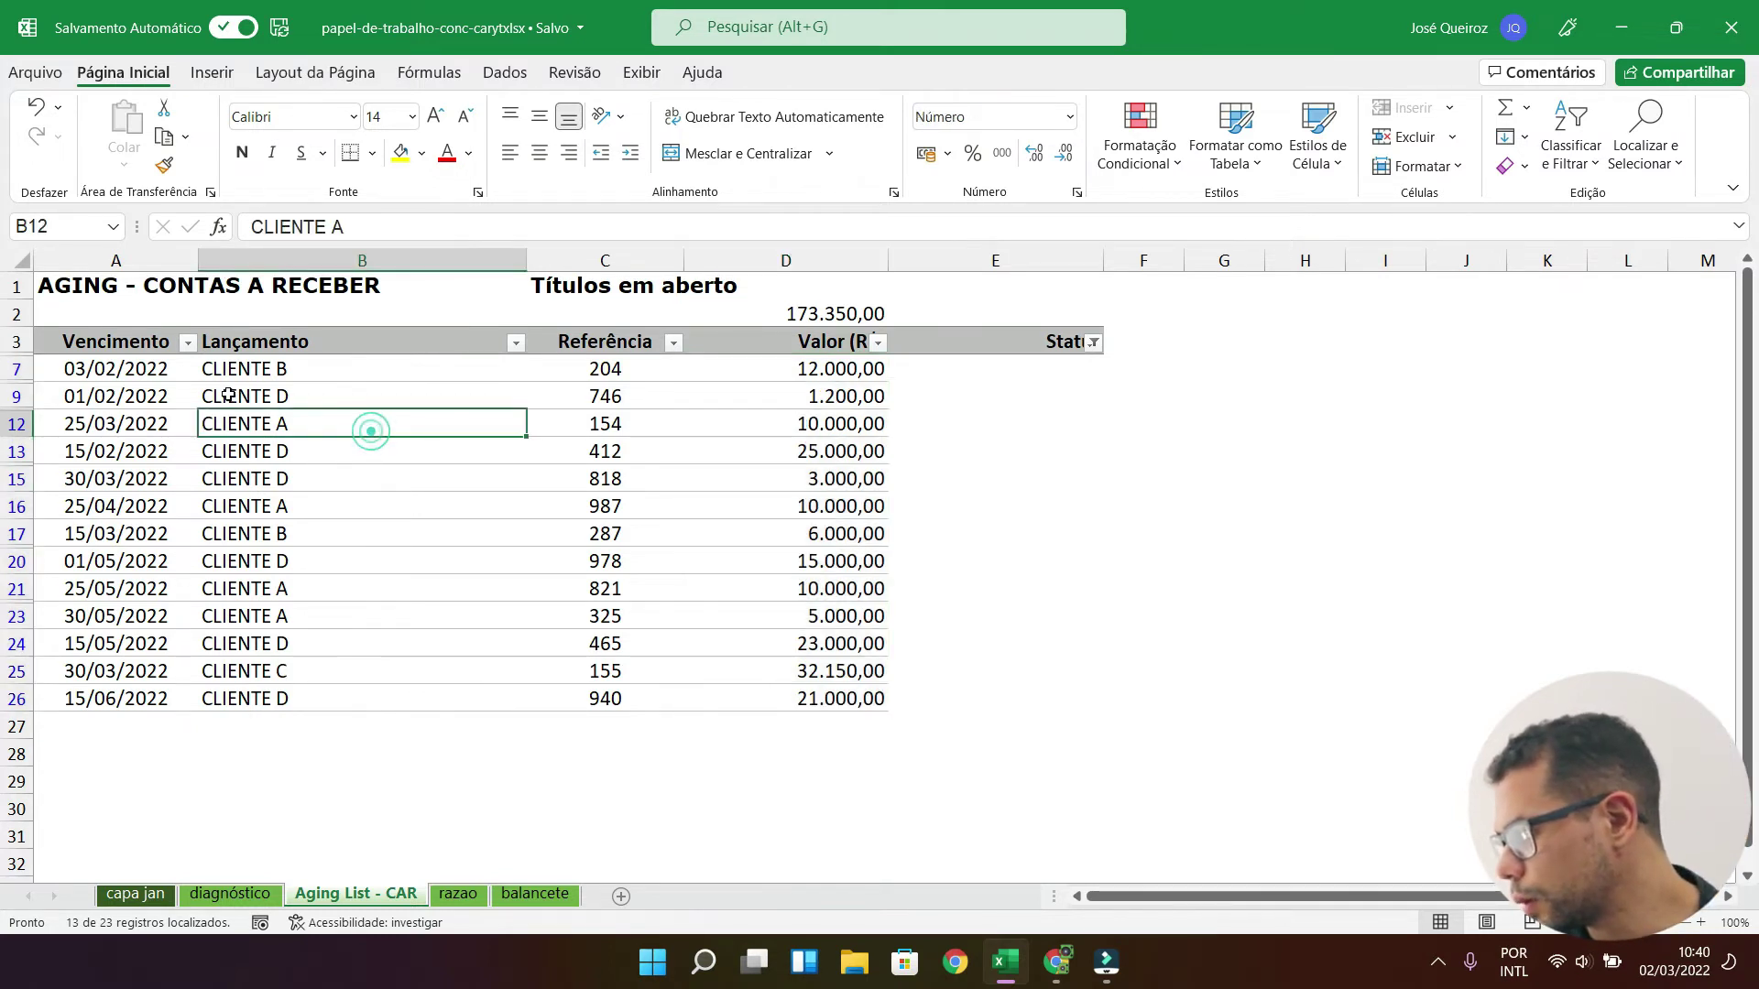
pyautogui.click(188, 345)
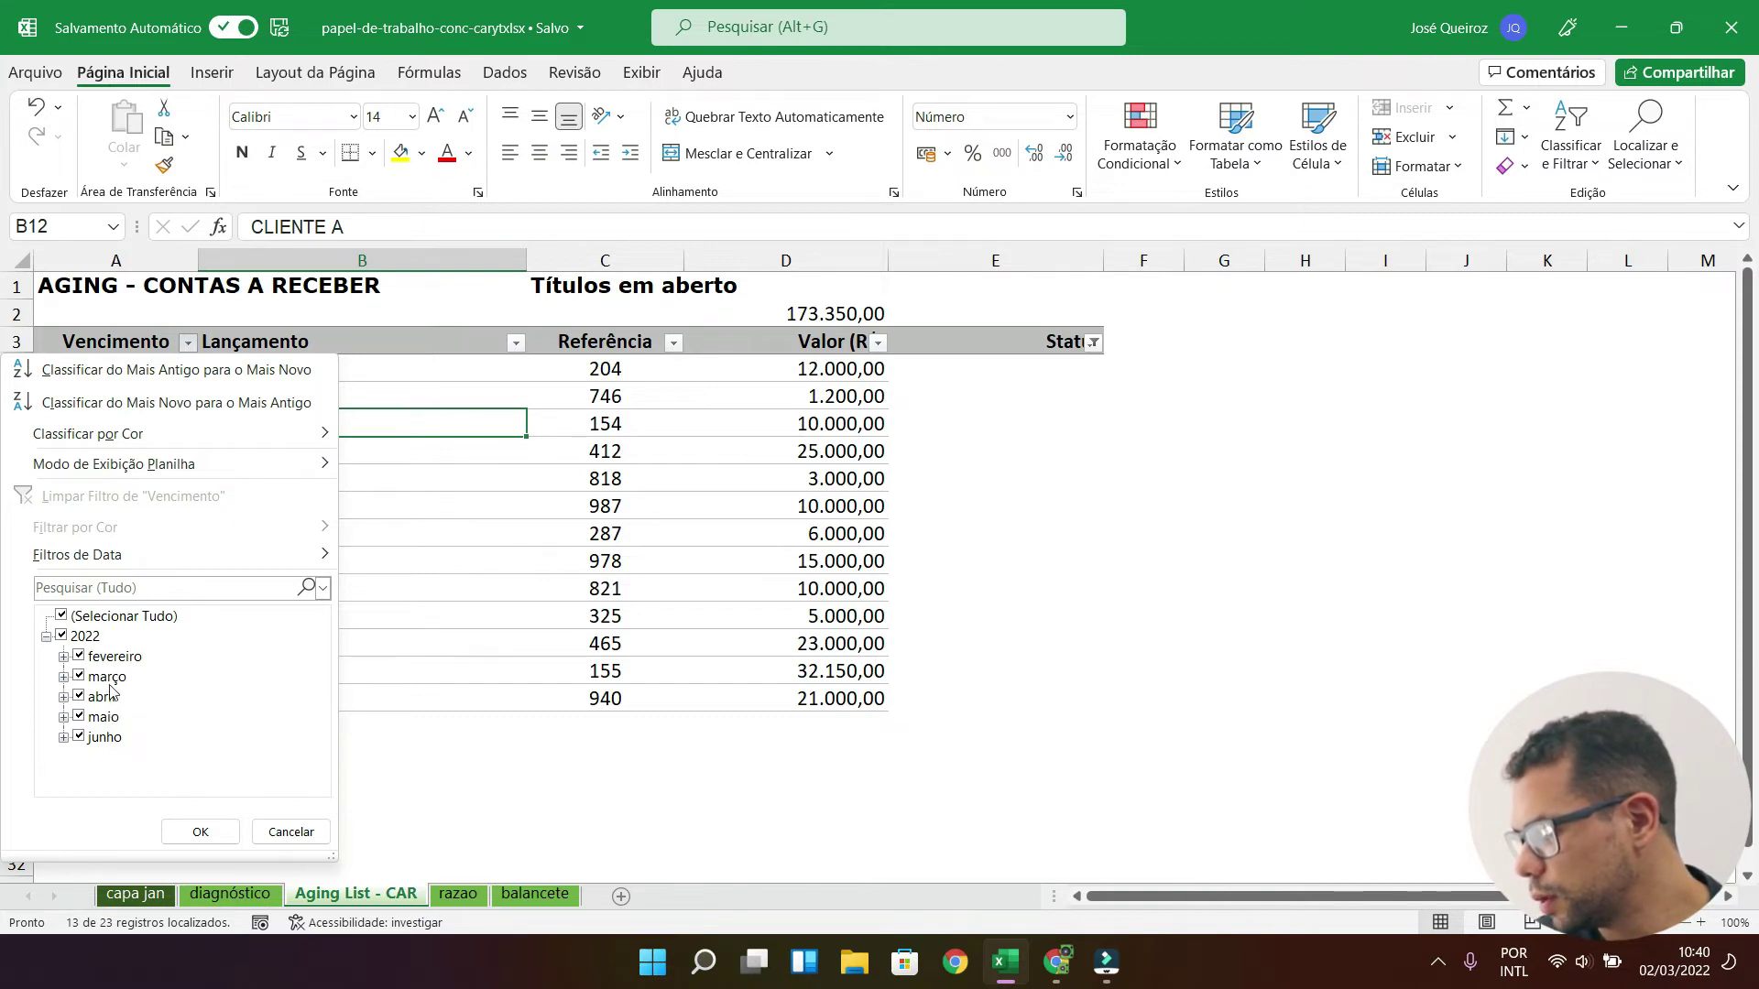
pyautogui.click(200, 832)
pyautogui.click(388, 447)
pyautogui.click(322, 366)
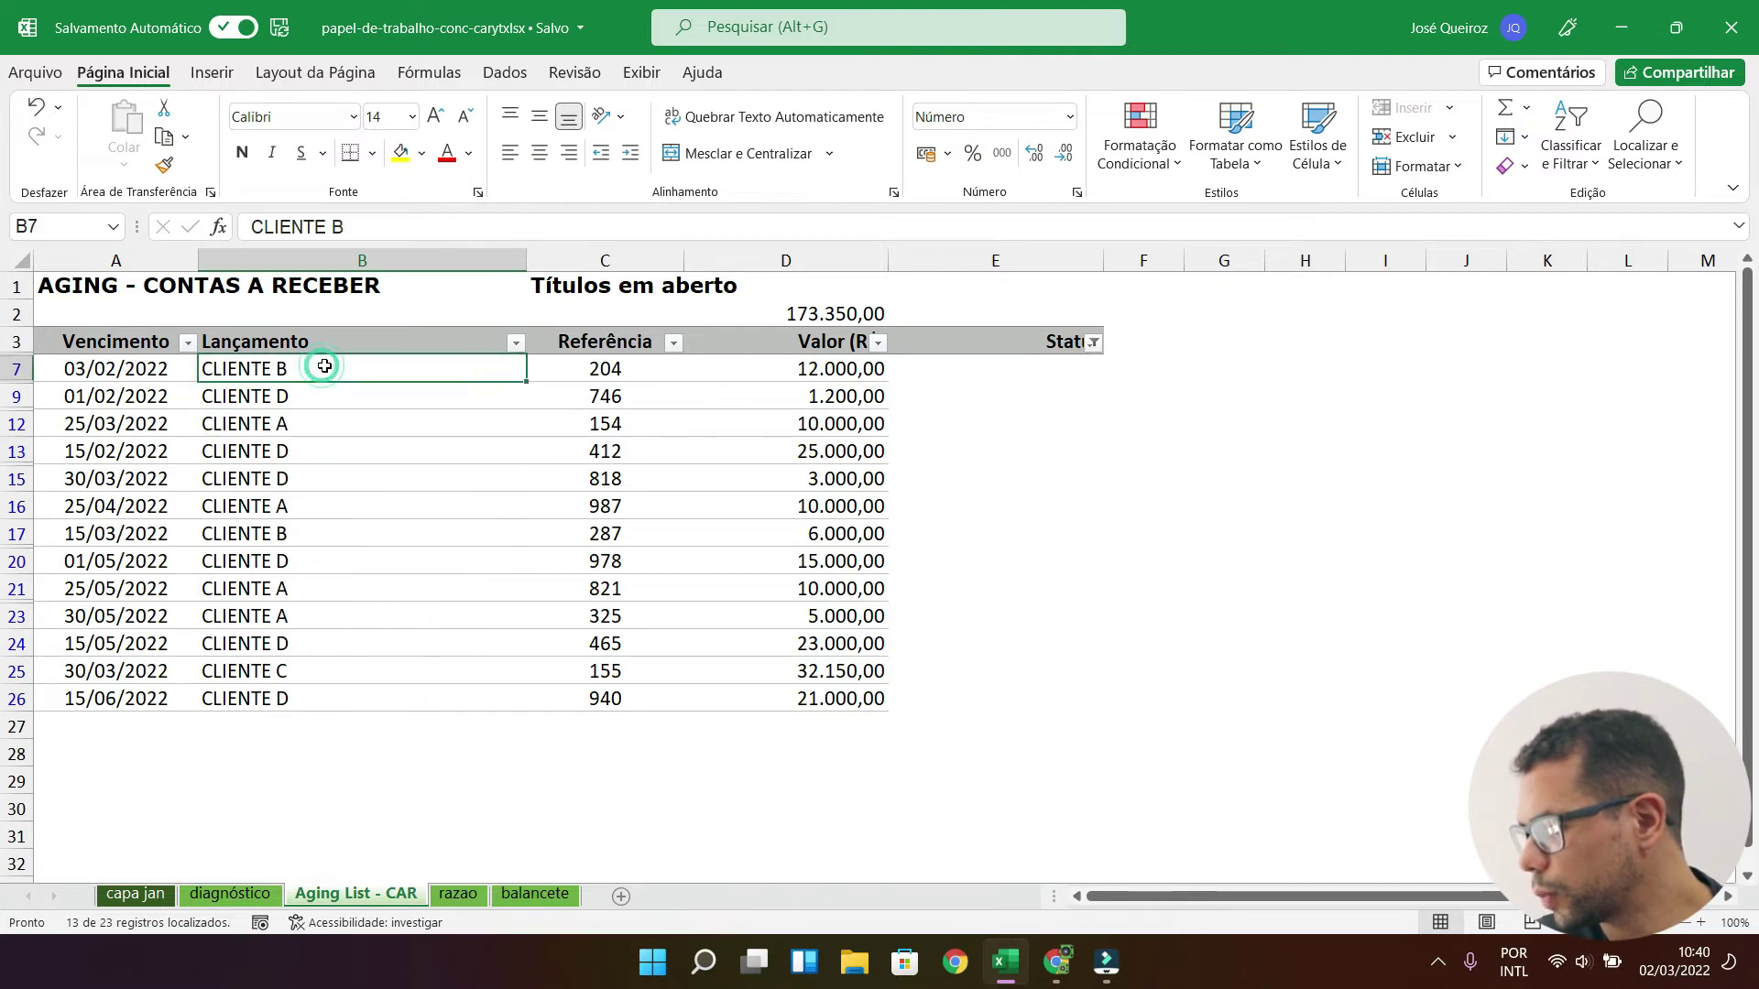
pyautogui.click(114, 376)
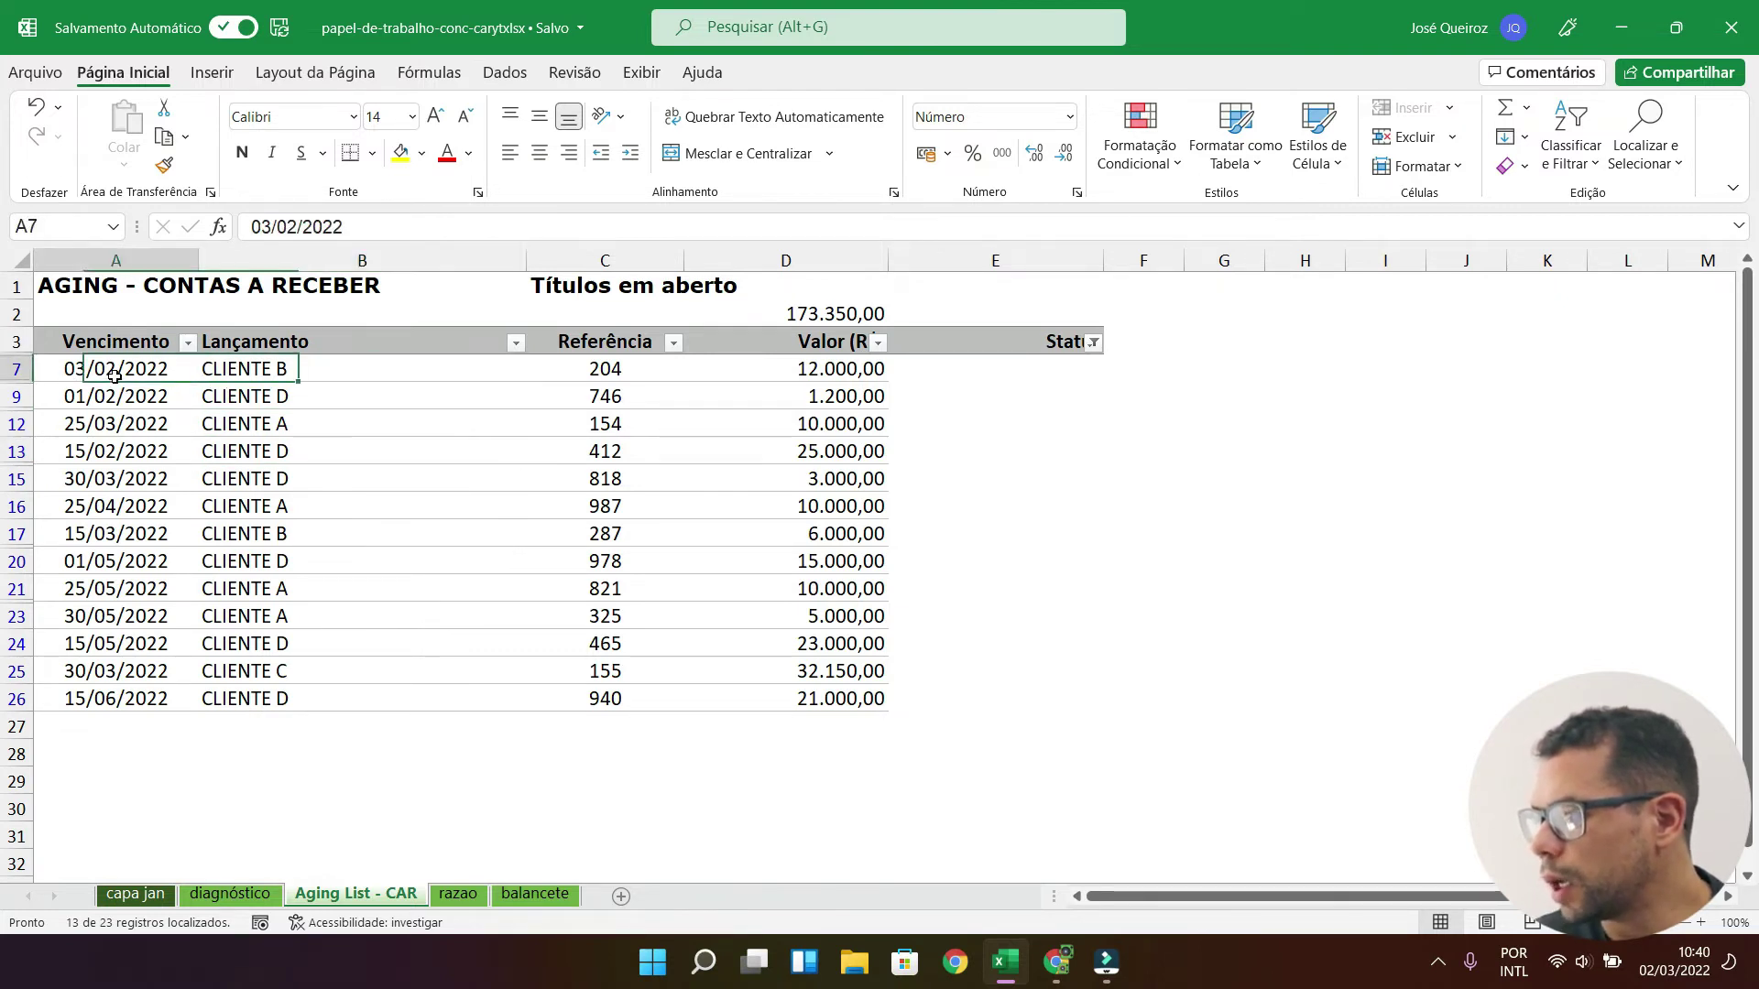
pyautogui.click(249, 372)
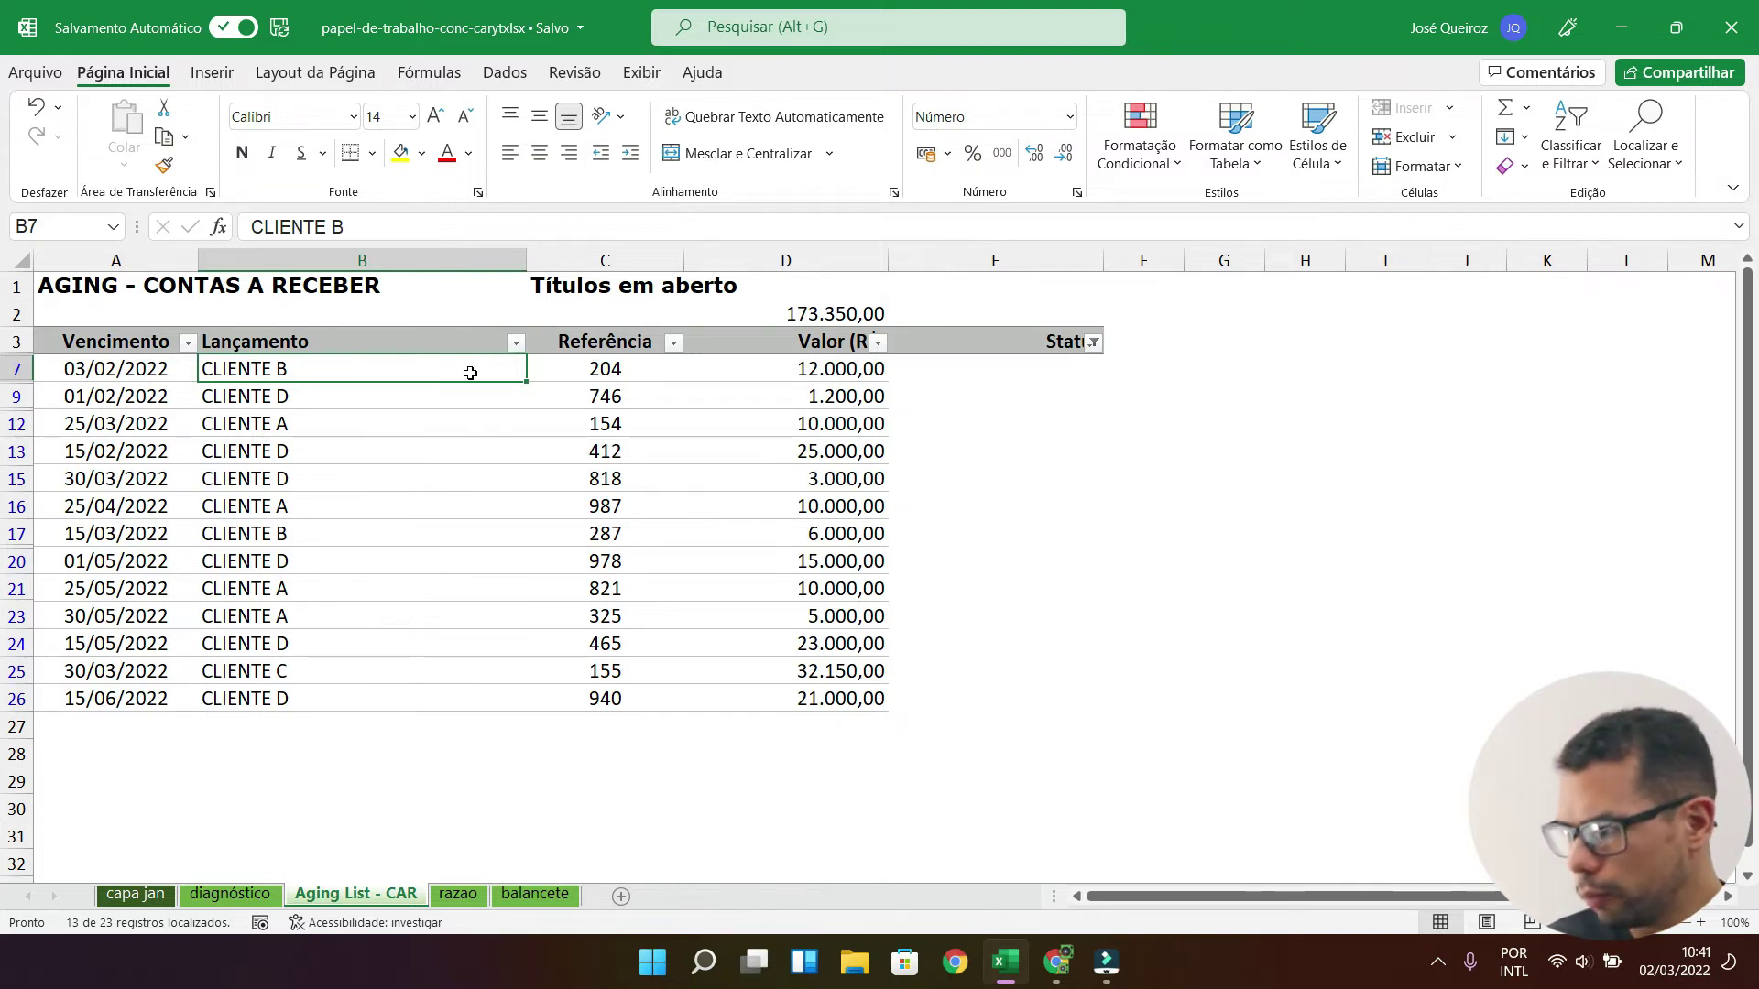
# Step: Enter "Relatório" as the Status of CLIENTE B's reference 204 entry in row 7
pyautogui.click(854, 369)
pyautogui.click(962, 374)
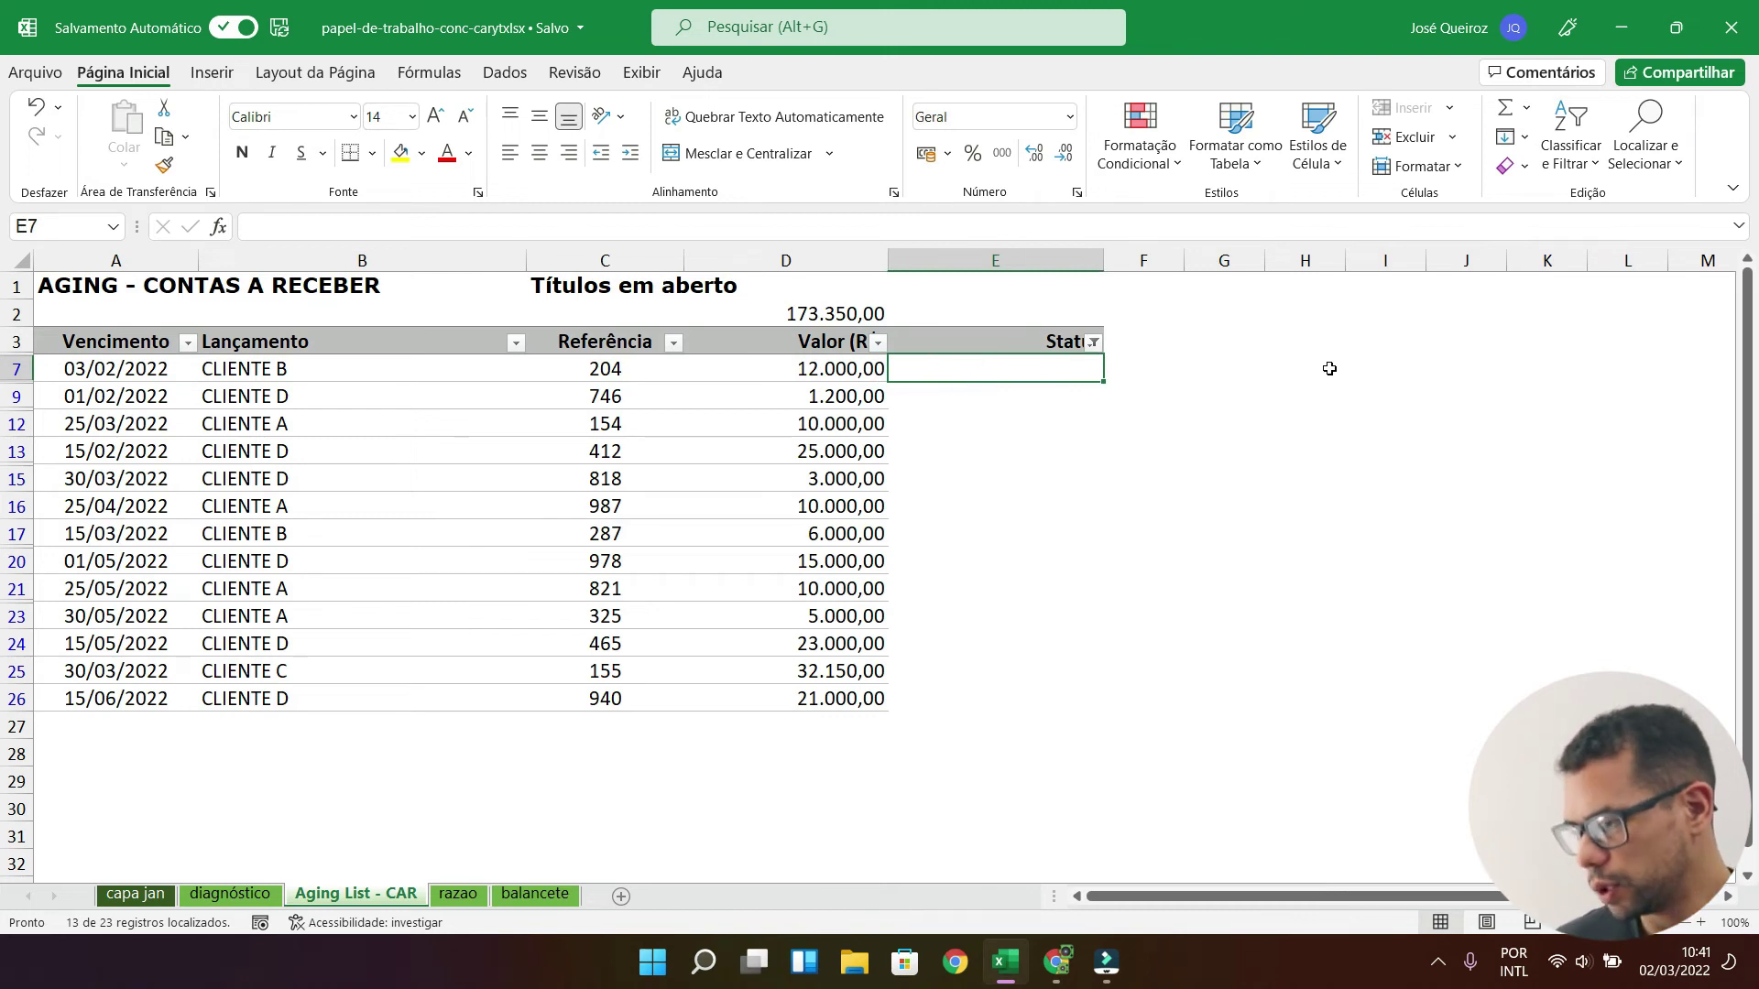
pyautogui.write('Relatório')
pyautogui.press('Return')
# Step: Fill the "Relatório" status down through all visible entries to row 26
pyautogui.press('Up')
pyautogui.hotkey('shift', 'Down')
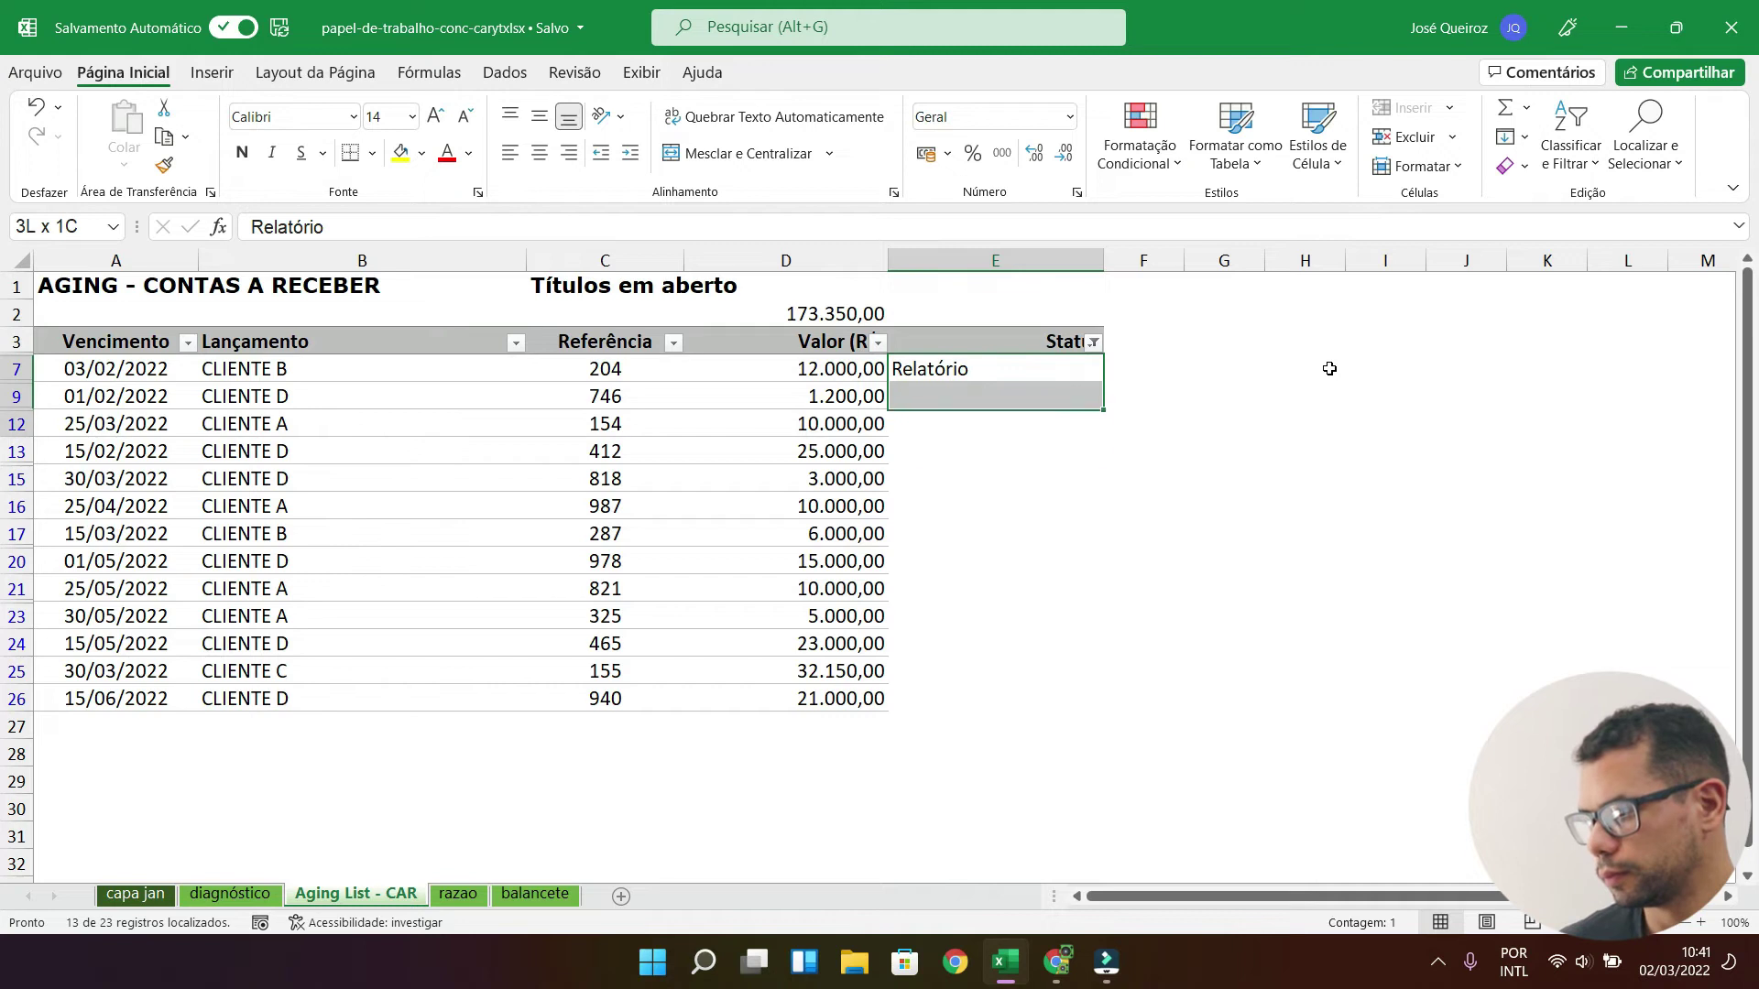
pyautogui.hotkey('shift', 'Down')
pyautogui.hotkey('shift', 'Down')
pyautogui.hotkey('shift', 'Down')
pyautogui.hotkey('shift', 'Down')
pyautogui.hotkey('shift', 'Down')
pyautogui.hotkey('shift', 'Down')
pyautogui.hotkey('shift', 'Down')
pyautogui.hotkey('shift', 'Down')
pyautogui.hotkey('shift', 'Down')
pyautogui.hotkey('shift', 'Down')
pyautogui.hotkey('shift', 'Down')
pyautogui.hotkey('shift', 'Down')
pyautogui.hotkey('shift', 'Down')
pyautogui.hotkey('shift', 'Down')
pyautogui.hotkey('shift', 'Down')
pyautogui.hotkey('shift', 'Up')
pyautogui.hotkey('shift', 'Up')
pyautogui.hotkey('shift', 'Up')
pyautogui.hotkey('shift', 'Up')
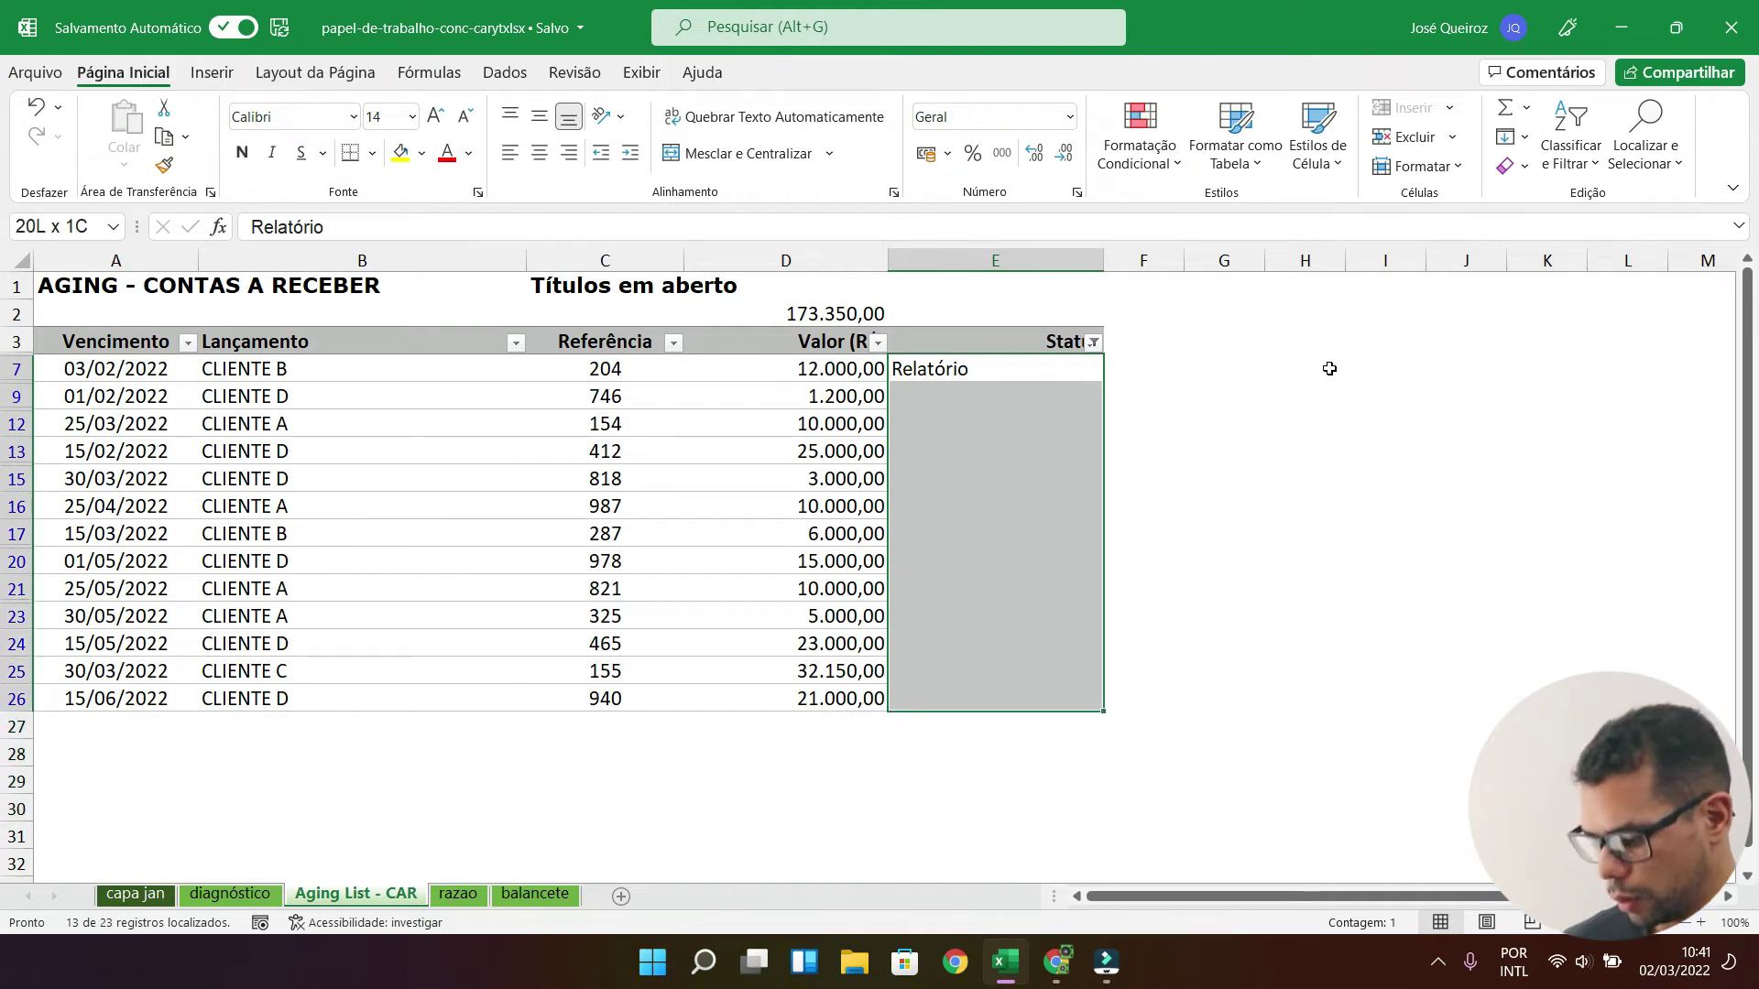
pyautogui.hotkey('alt', 'd')
pyautogui.press('Escape')
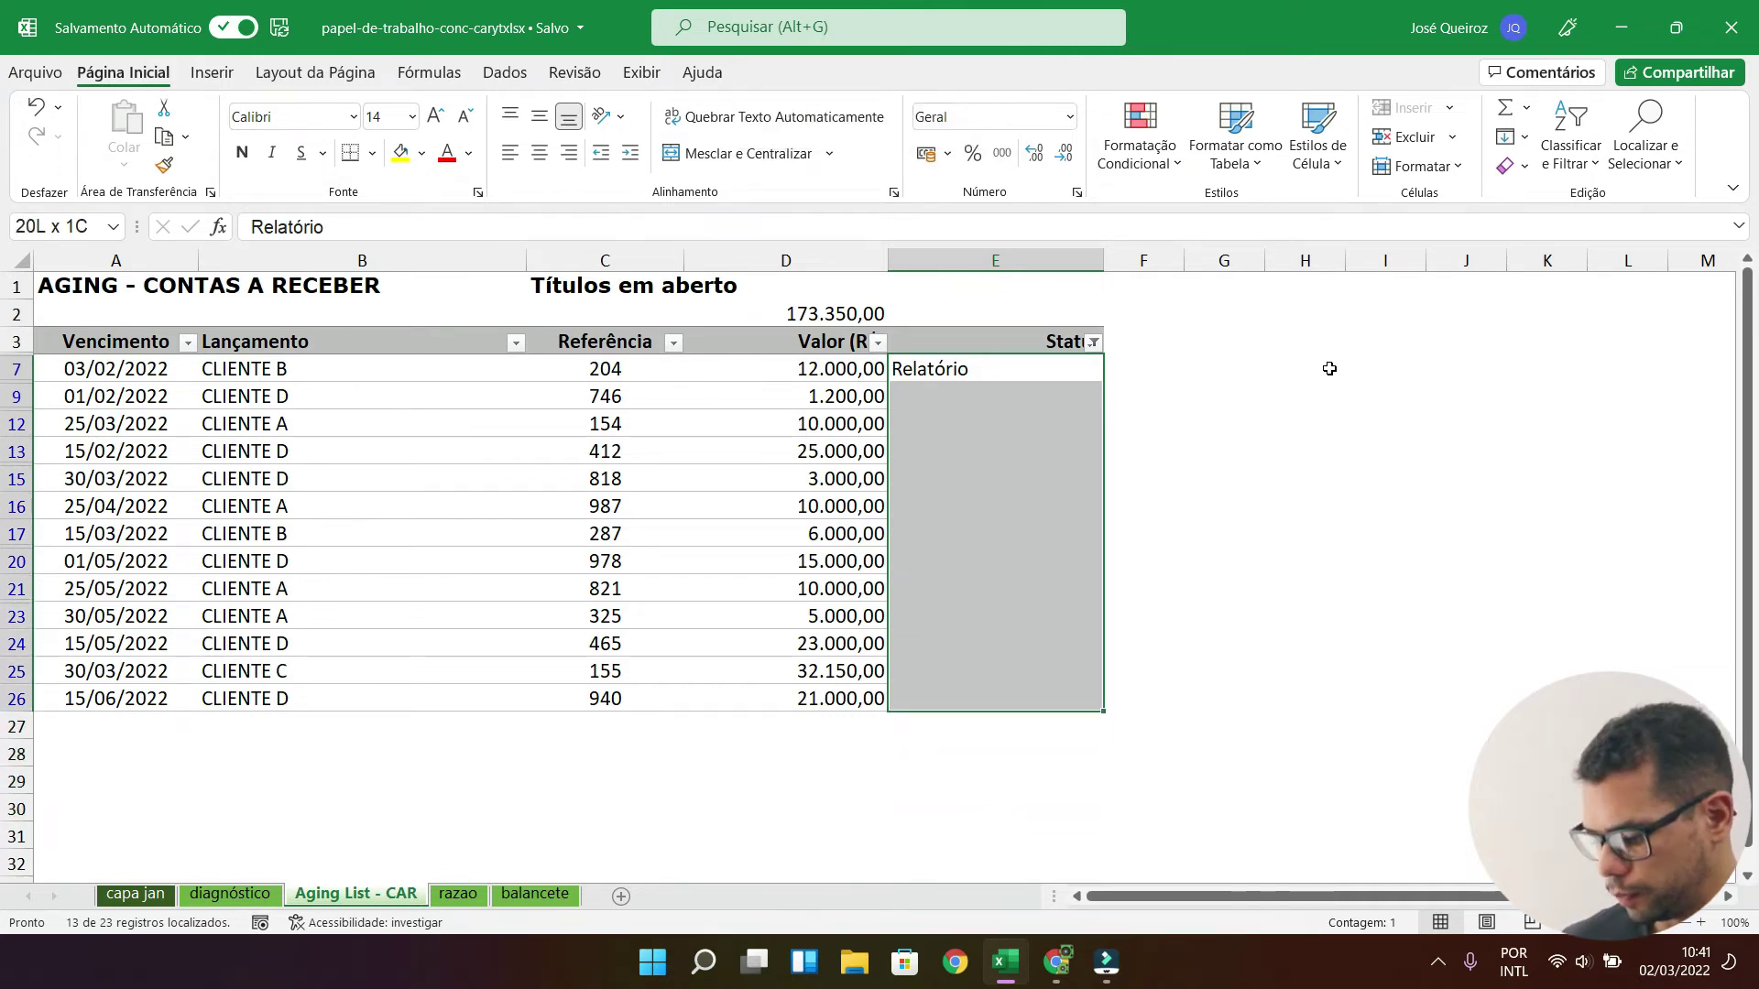
pyautogui.hotkey('ctrl', 'd')
pyautogui.press('Up')
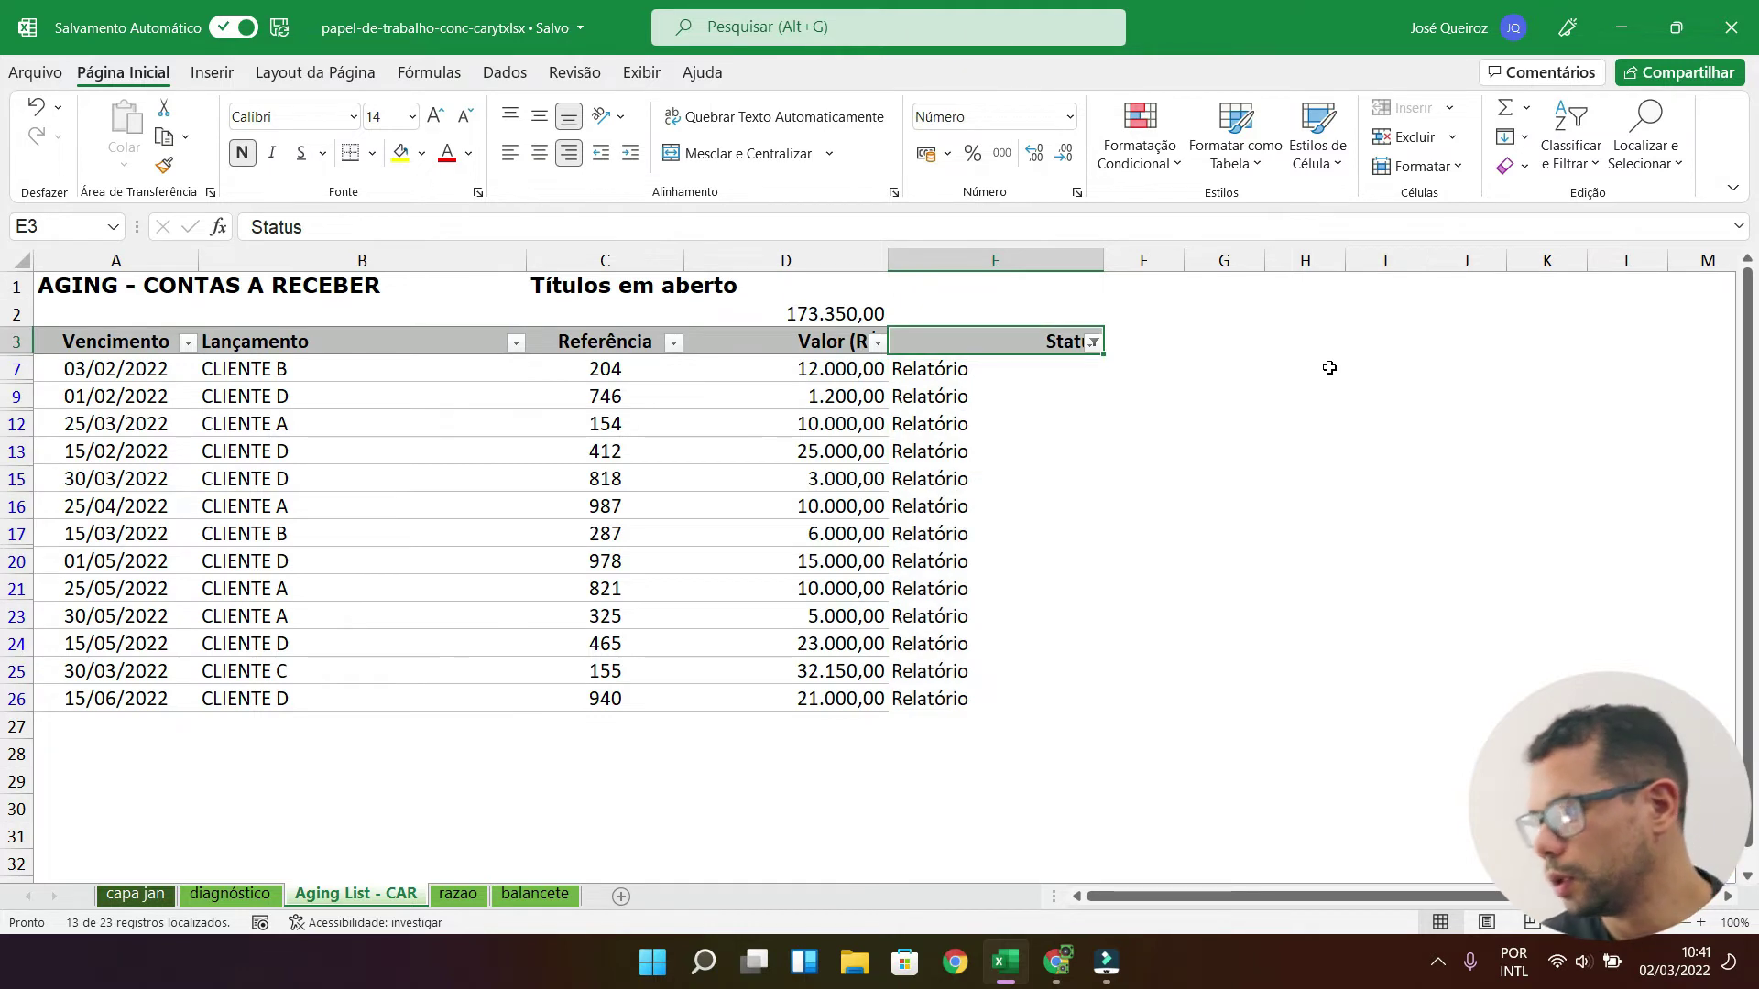
# Step: Set the Status filter to show every status and review the complete aging list
pyautogui.click(1093, 342)
pyautogui.click(921, 613)
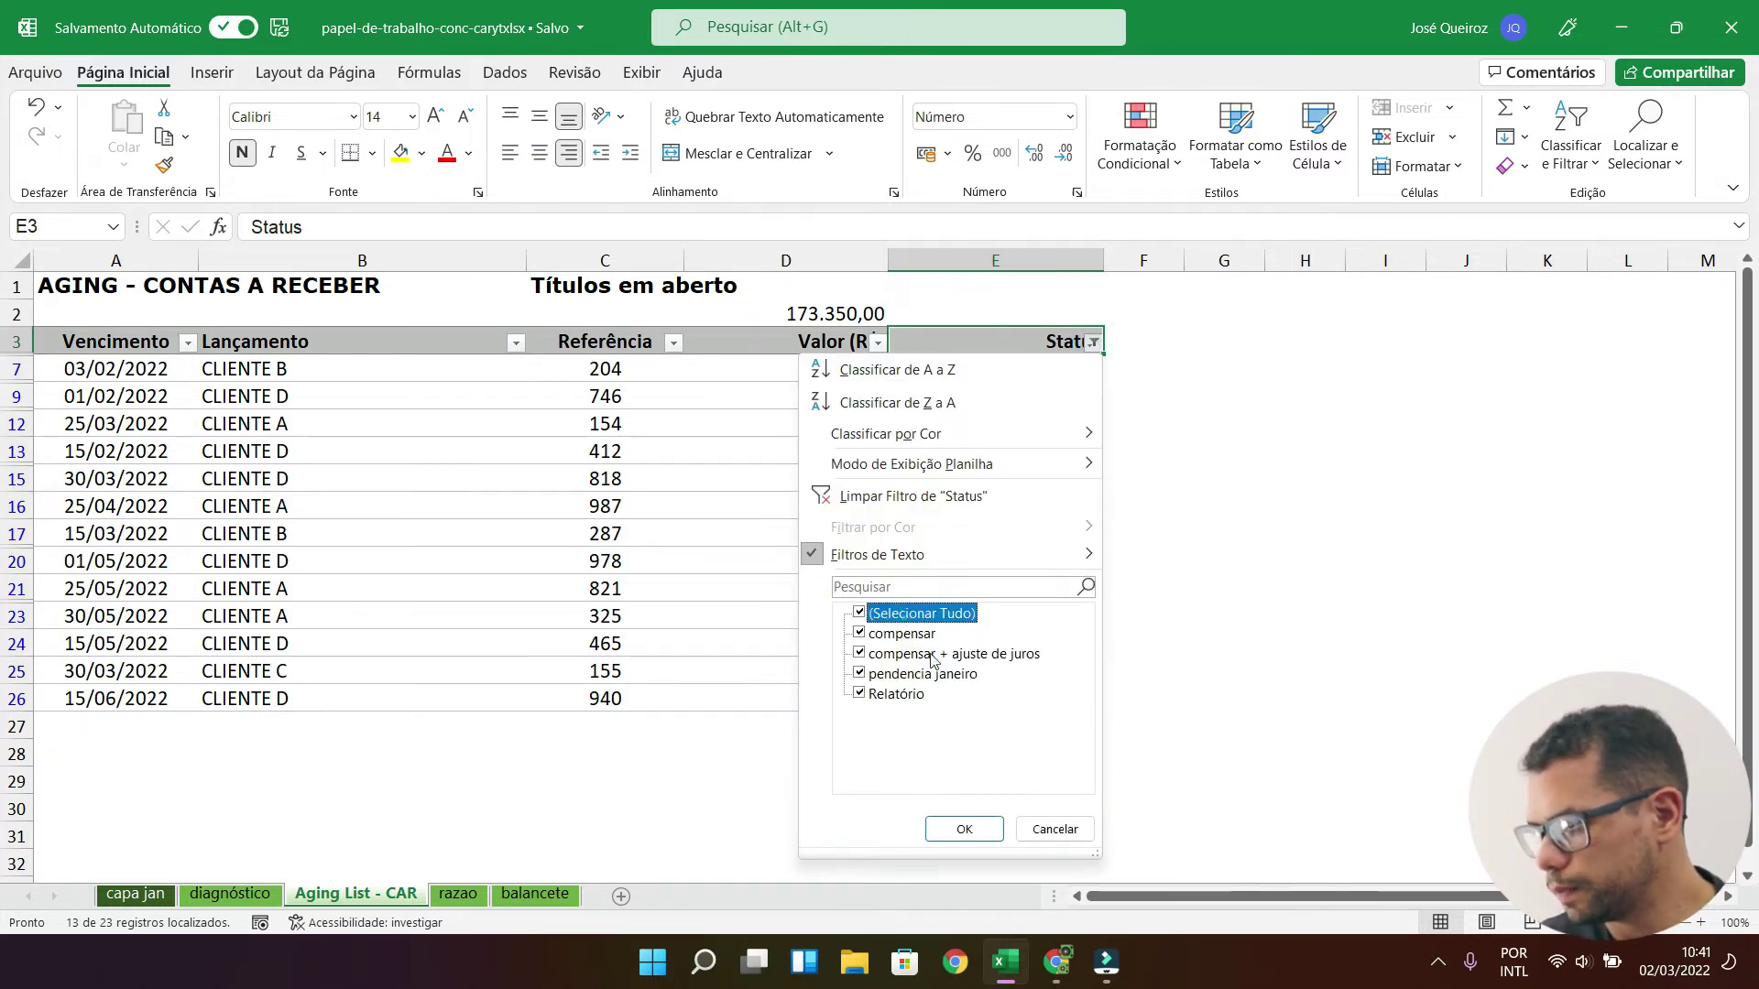
pyautogui.click(965, 829)
pyautogui.scroll(-3, 947, 472)
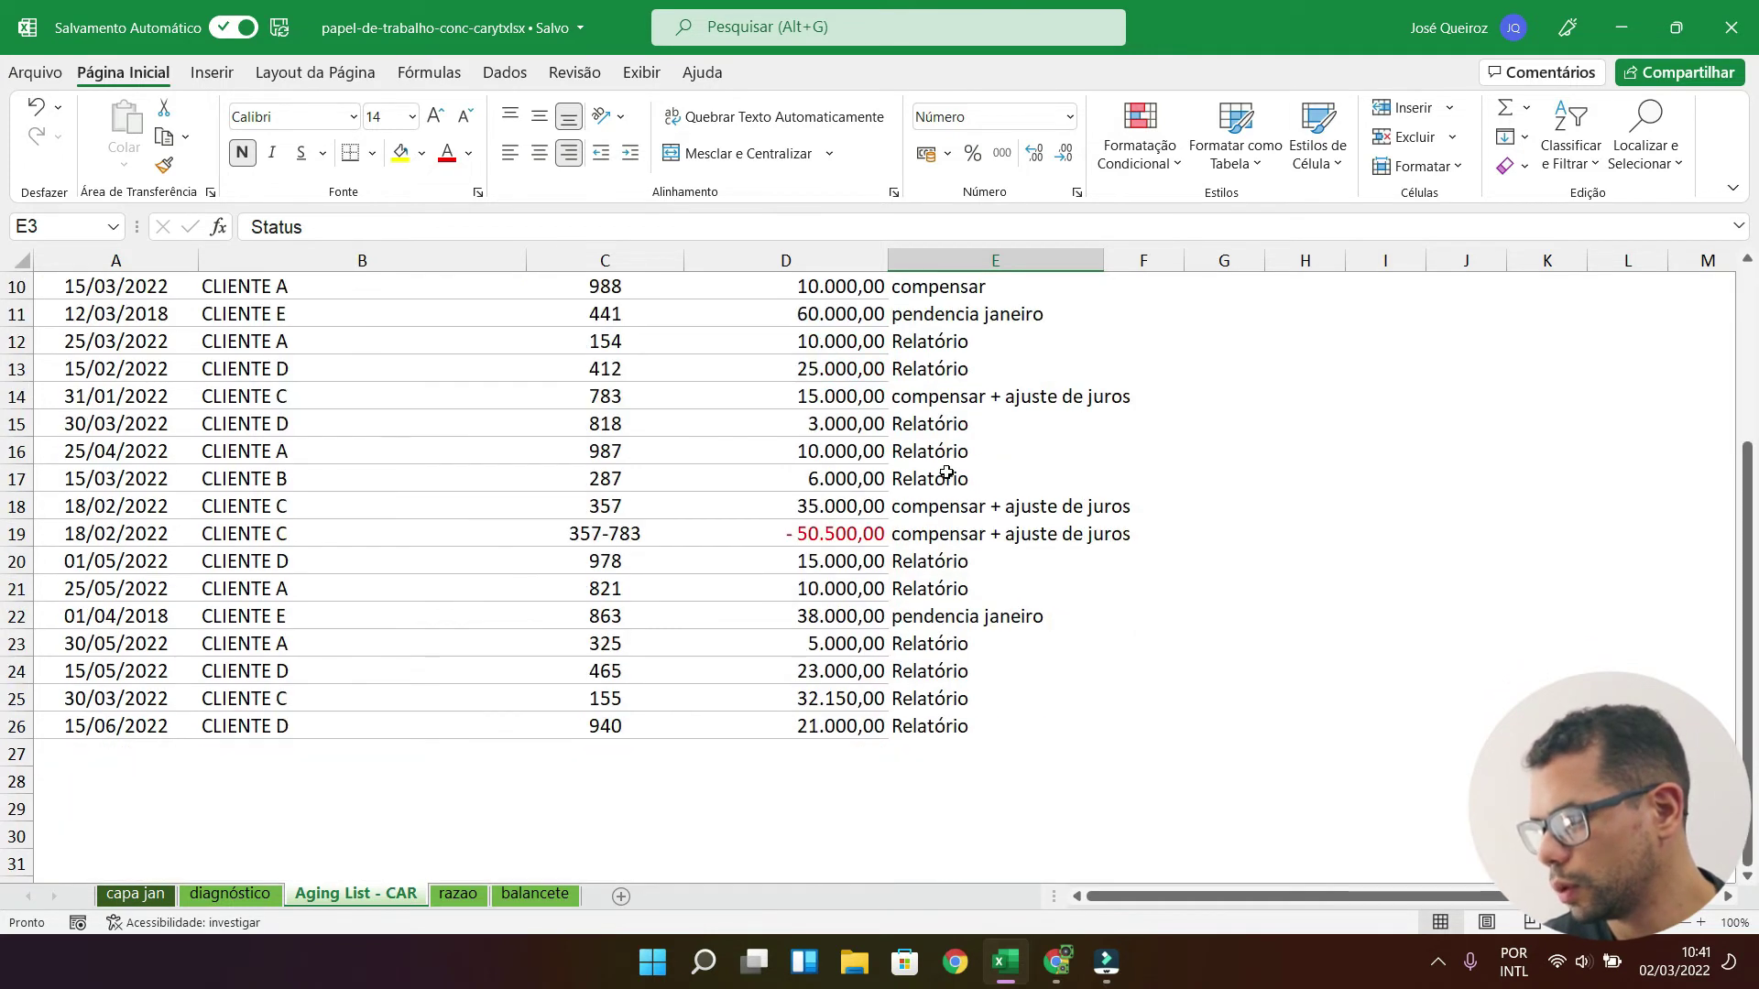
pyautogui.scroll(3, 946, 472)
# Step: Create a pivot table from the aging list range A3:E26, placed on the existing sheet at H3
pyautogui.press('Left')
pyautogui.press('Left')
pyautogui.press('Left')
pyautogui.press('Left')
pyautogui.hotkey('shift', 'Right')
pyautogui.hotkey('shift', 'Right')
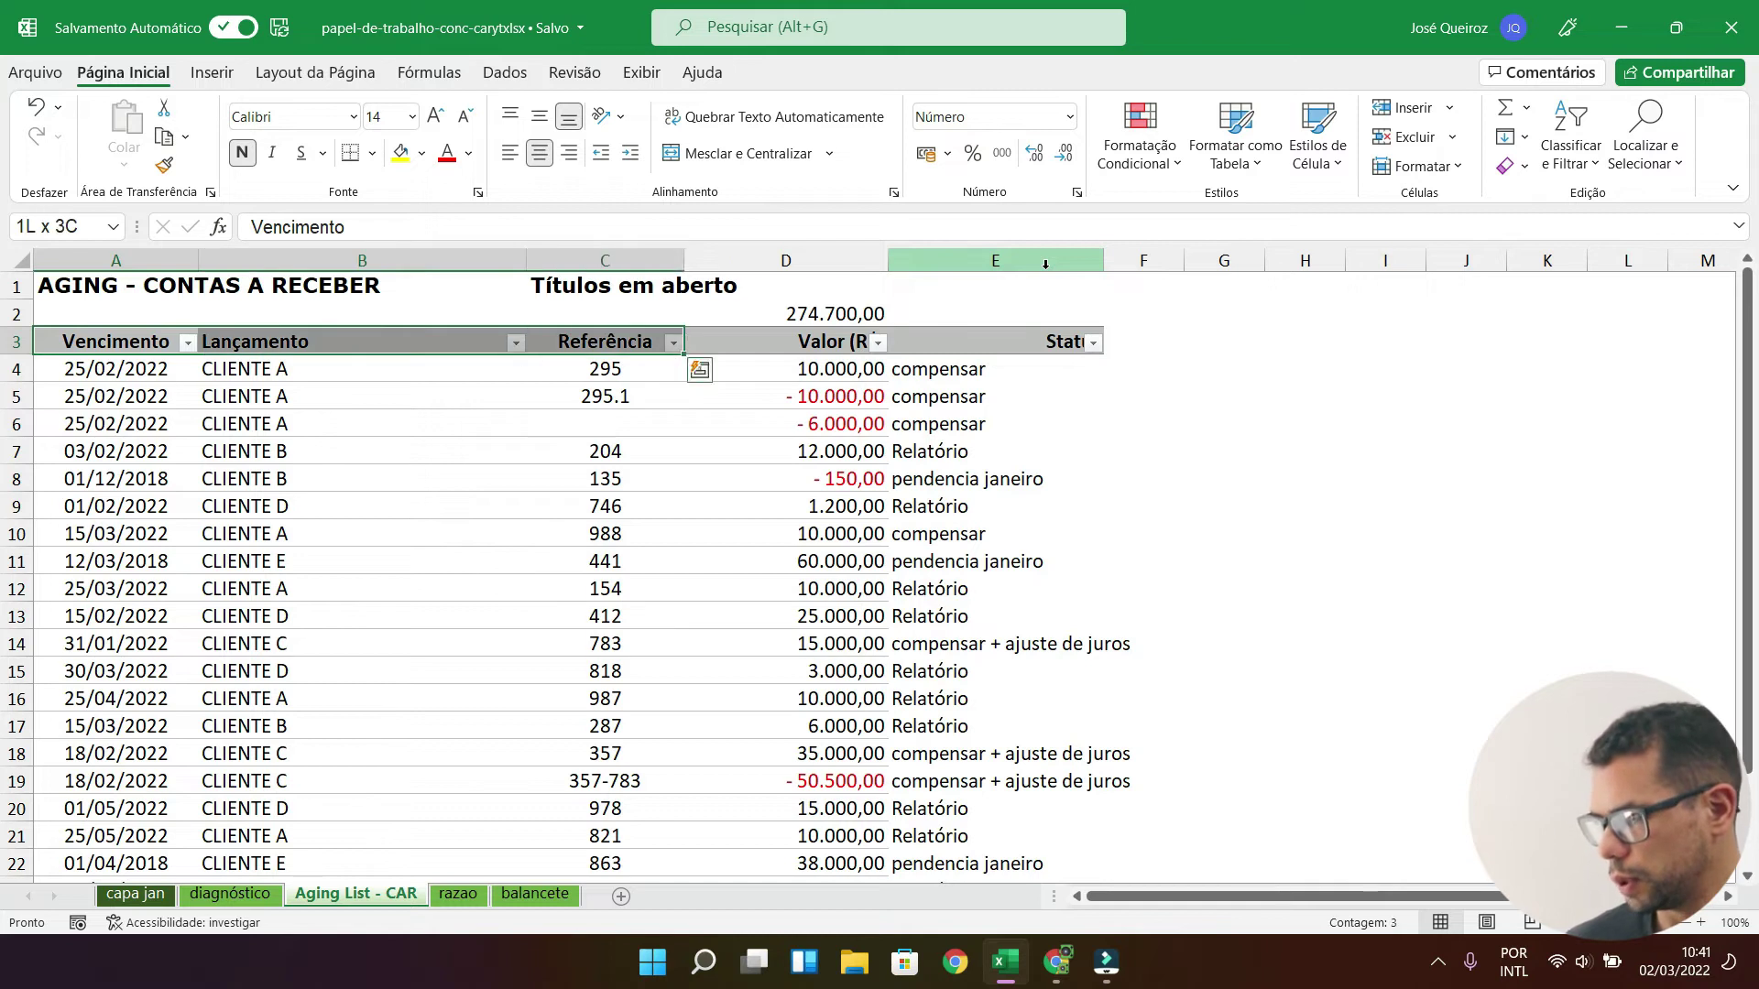
pyautogui.hotkey('shift', 'Right')
pyautogui.hotkey('shift', 'Right')
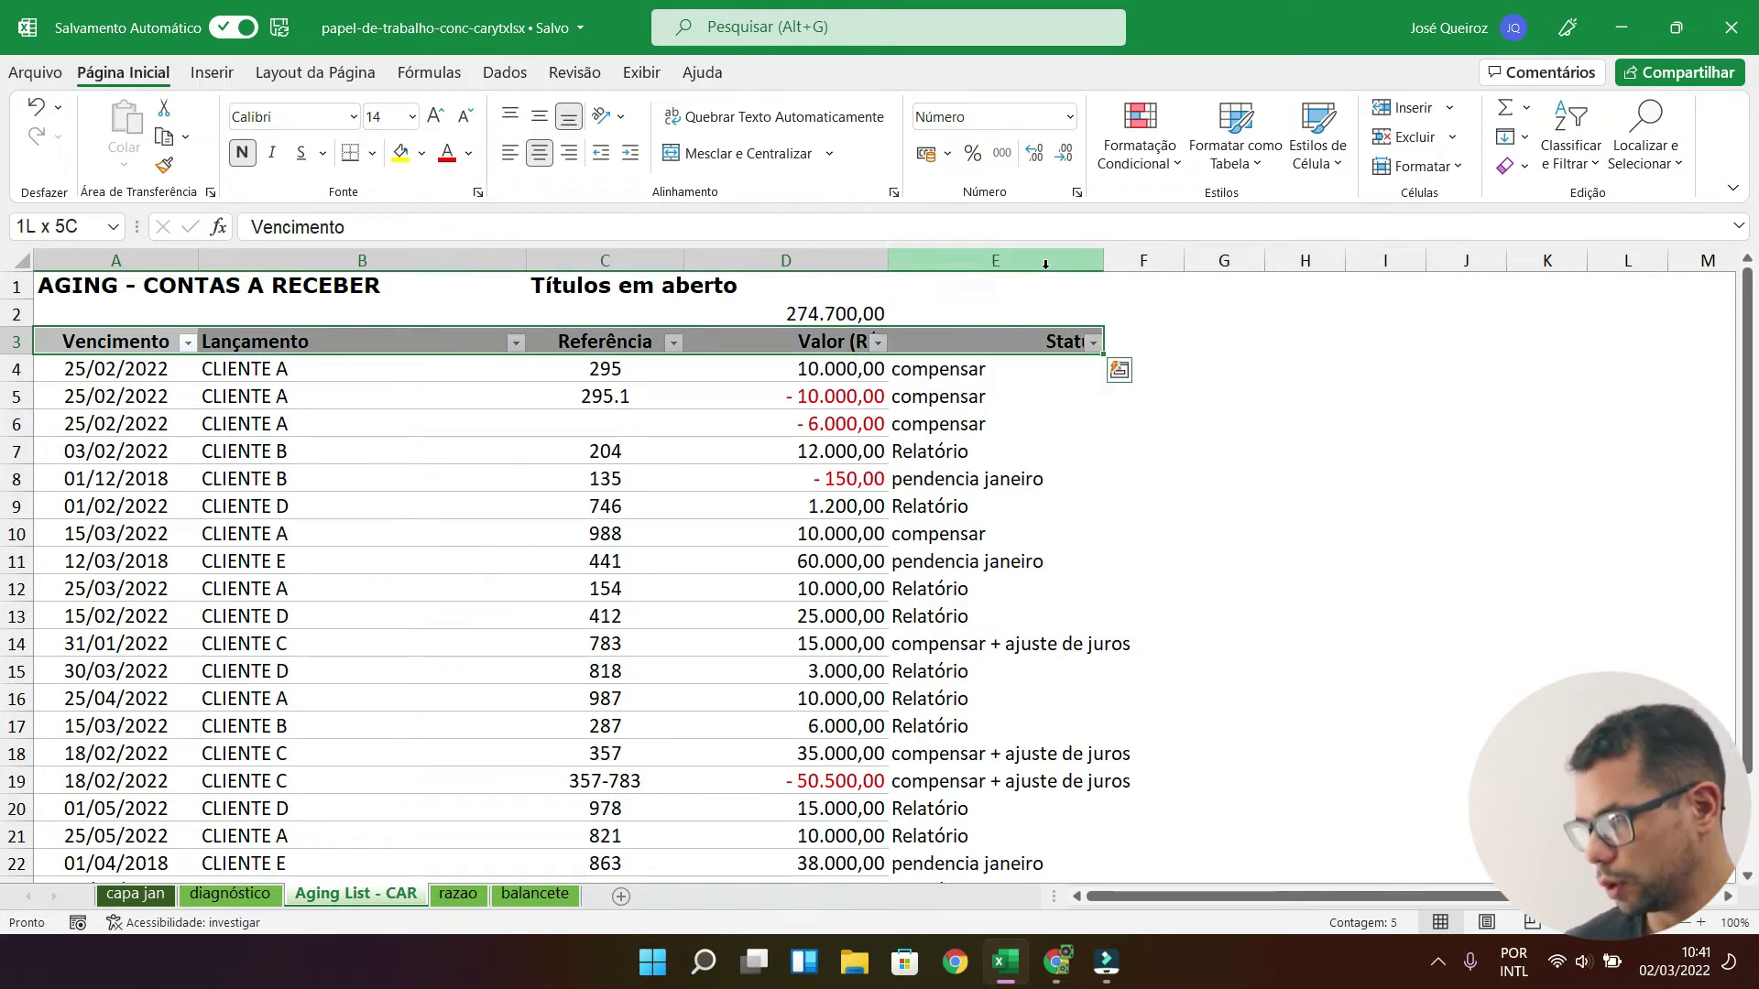
pyautogui.hotkey('ctrl', 'shift', 'Down')
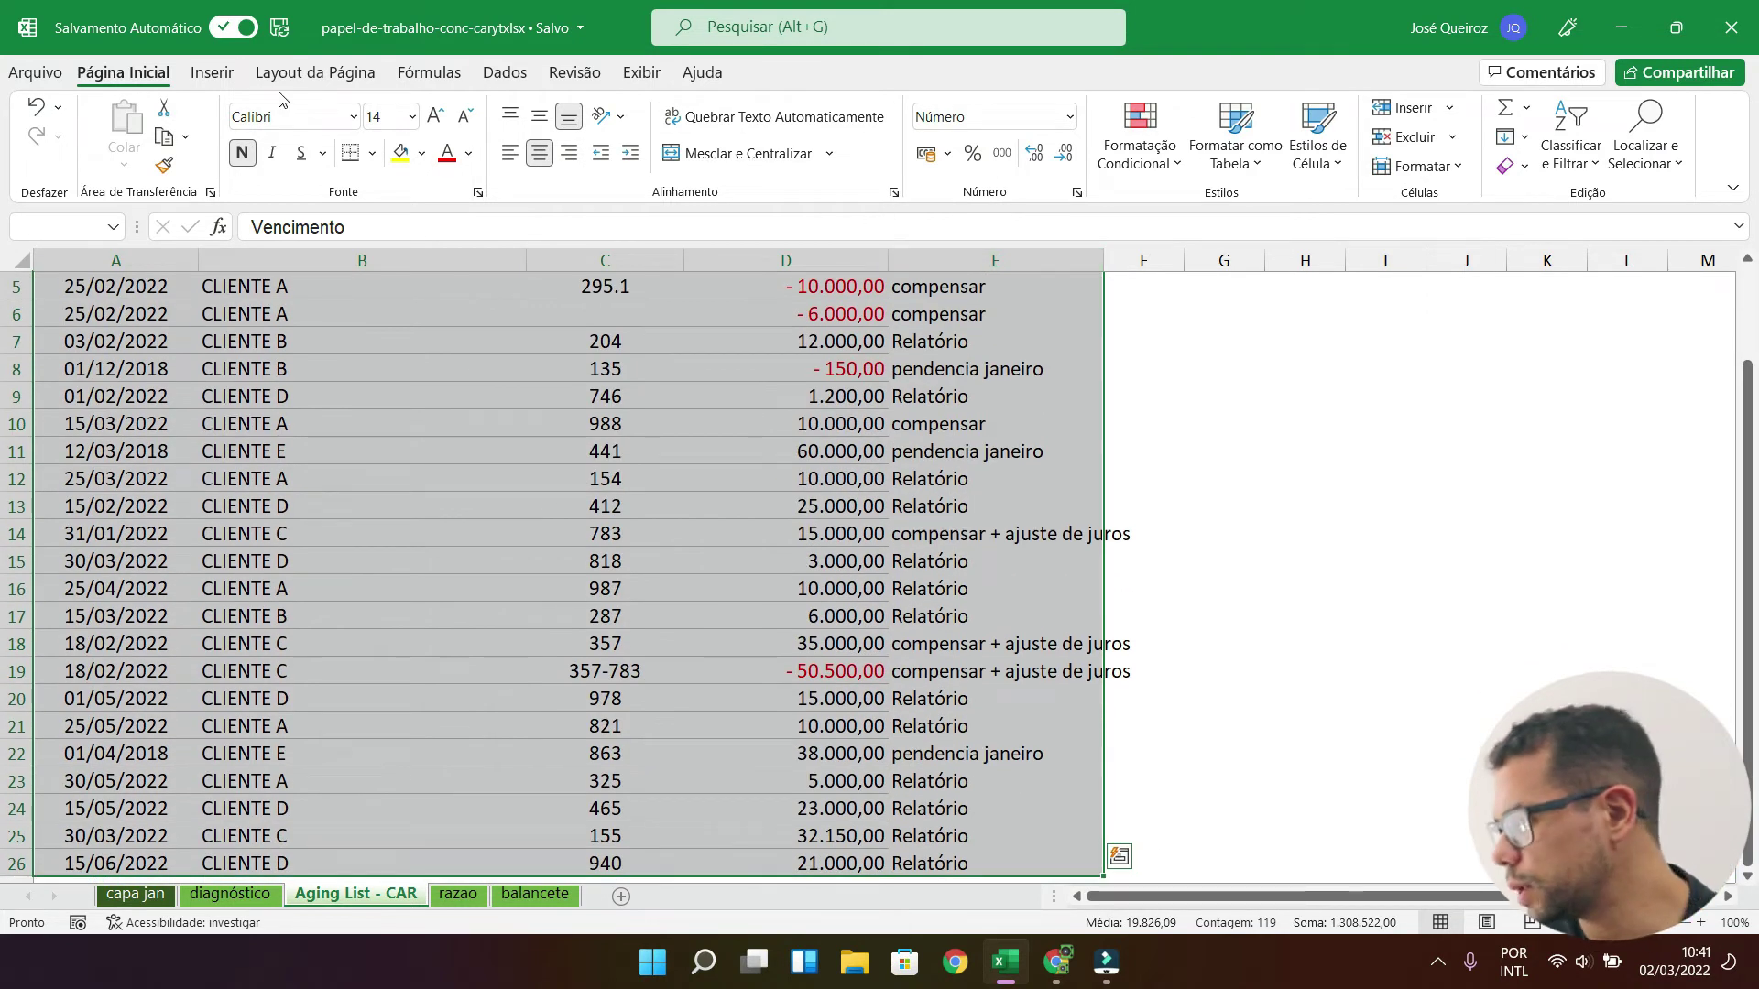
pyautogui.click(211, 72)
pyautogui.click(73, 121)
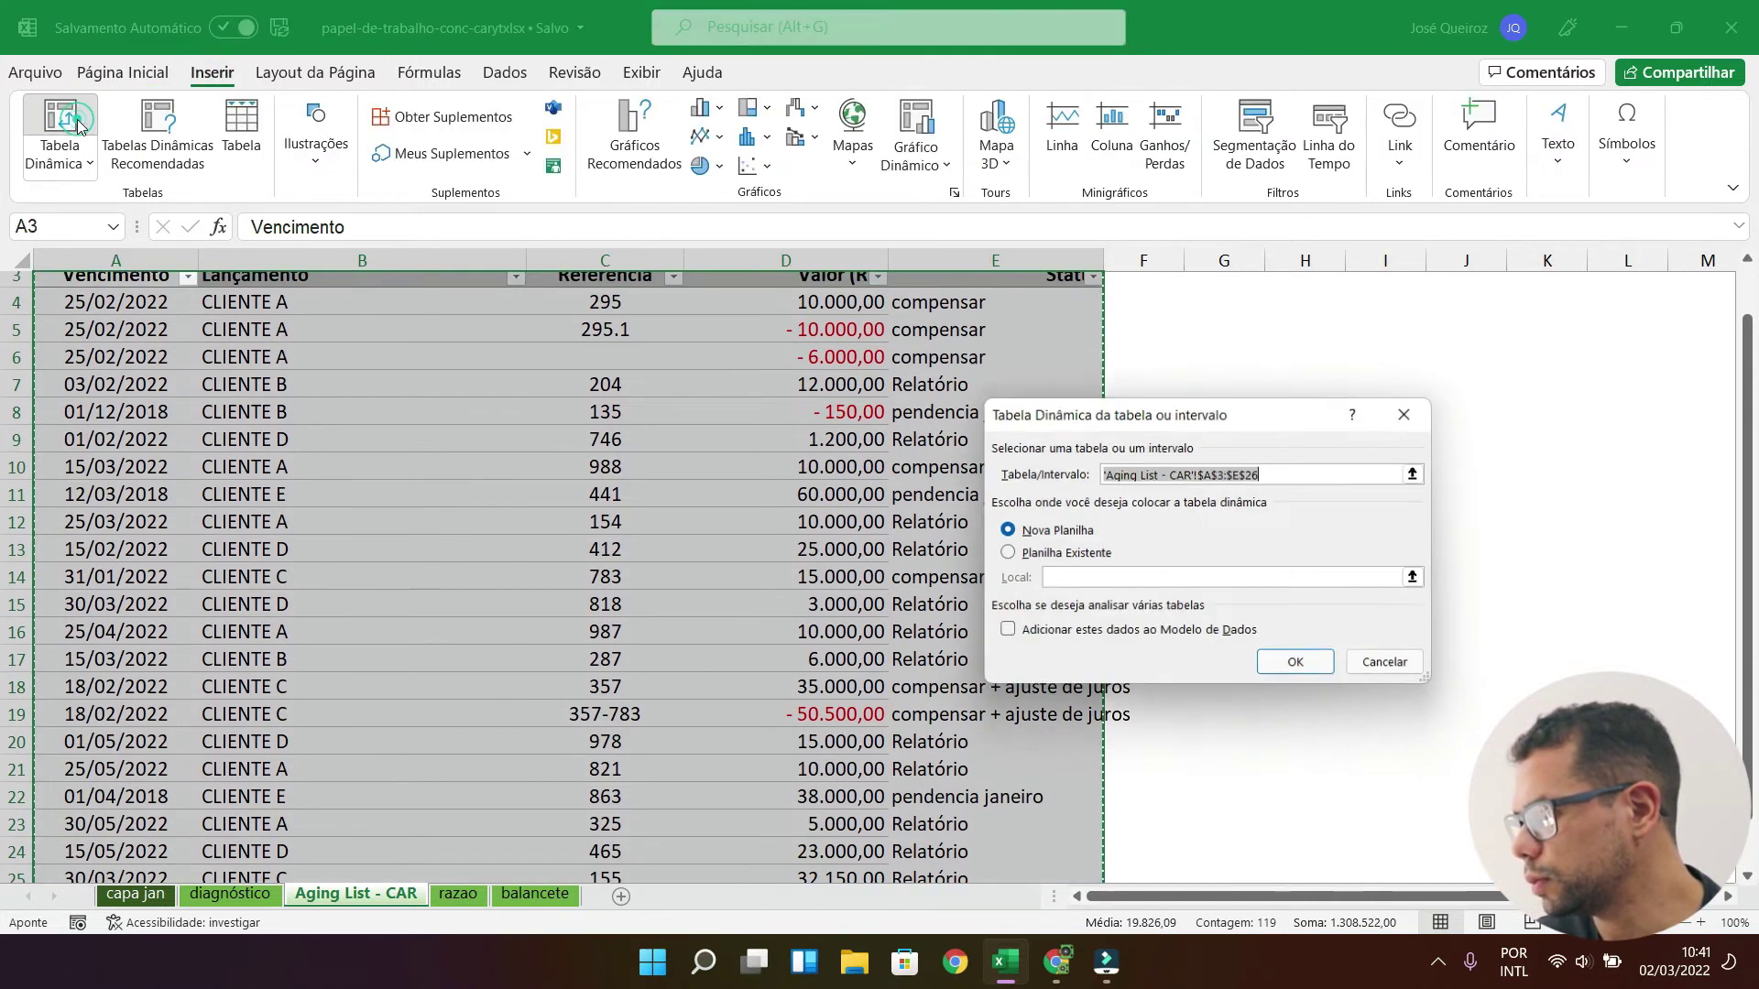
pyautogui.click(1007, 553)
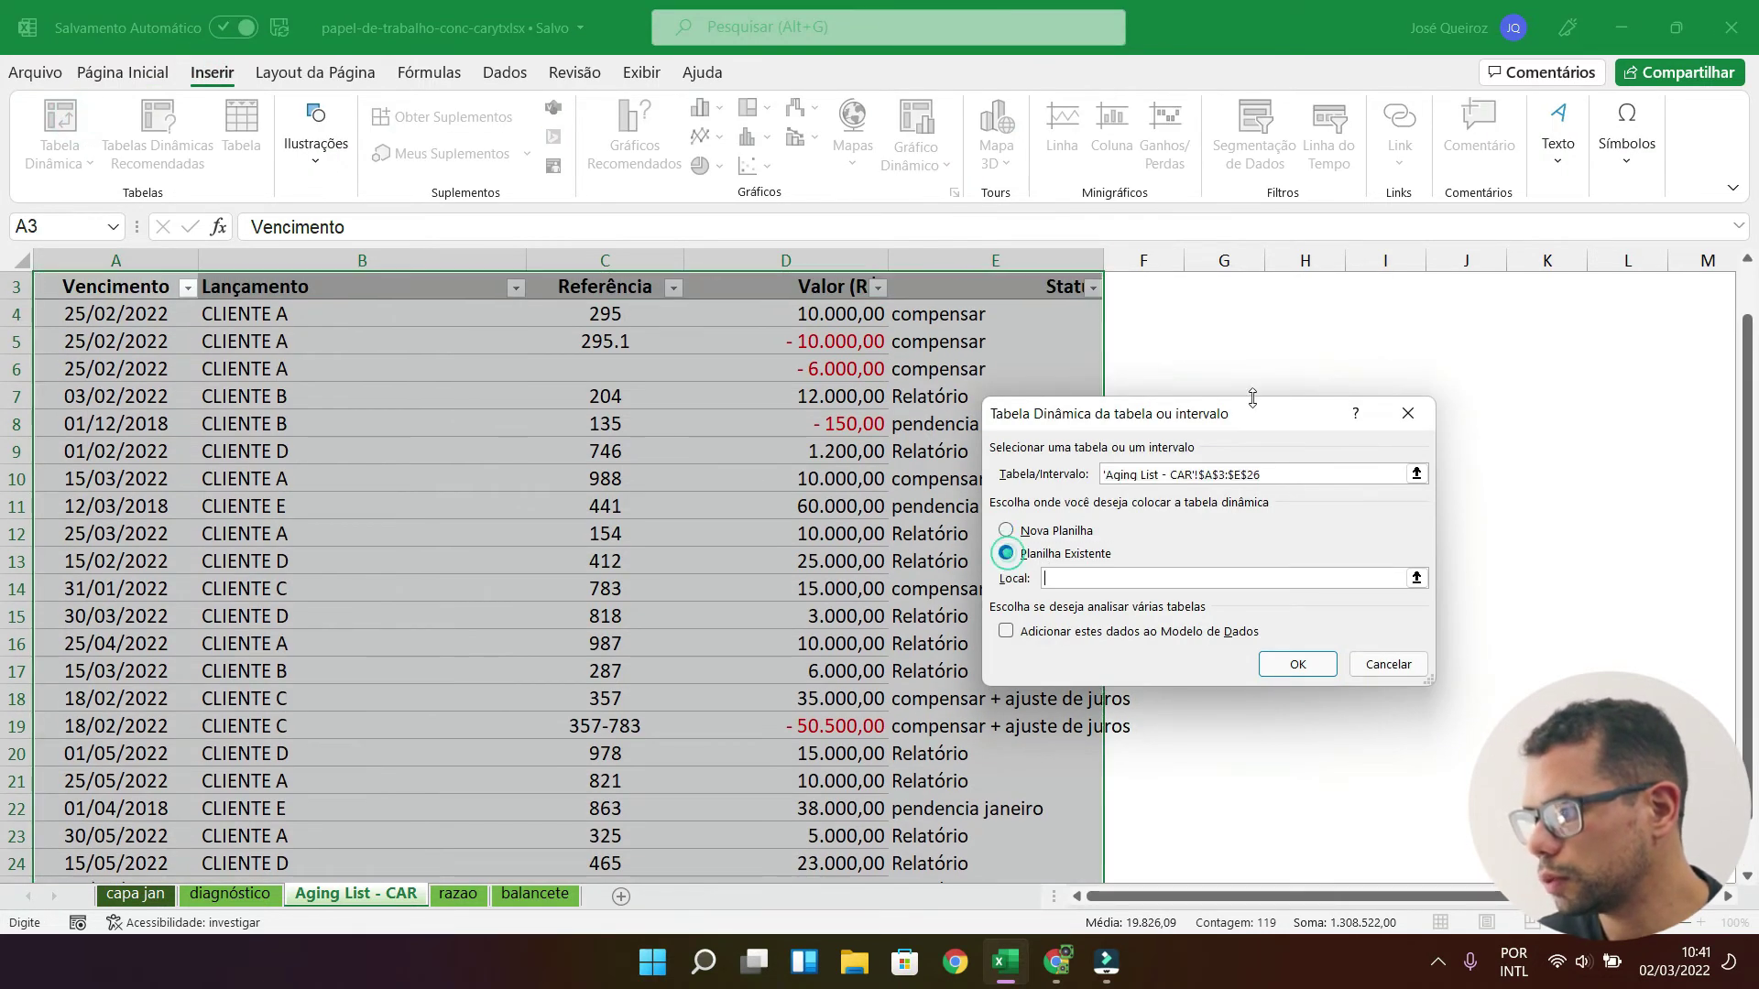
pyautogui.click(1303, 284)
pyautogui.click(1297, 664)
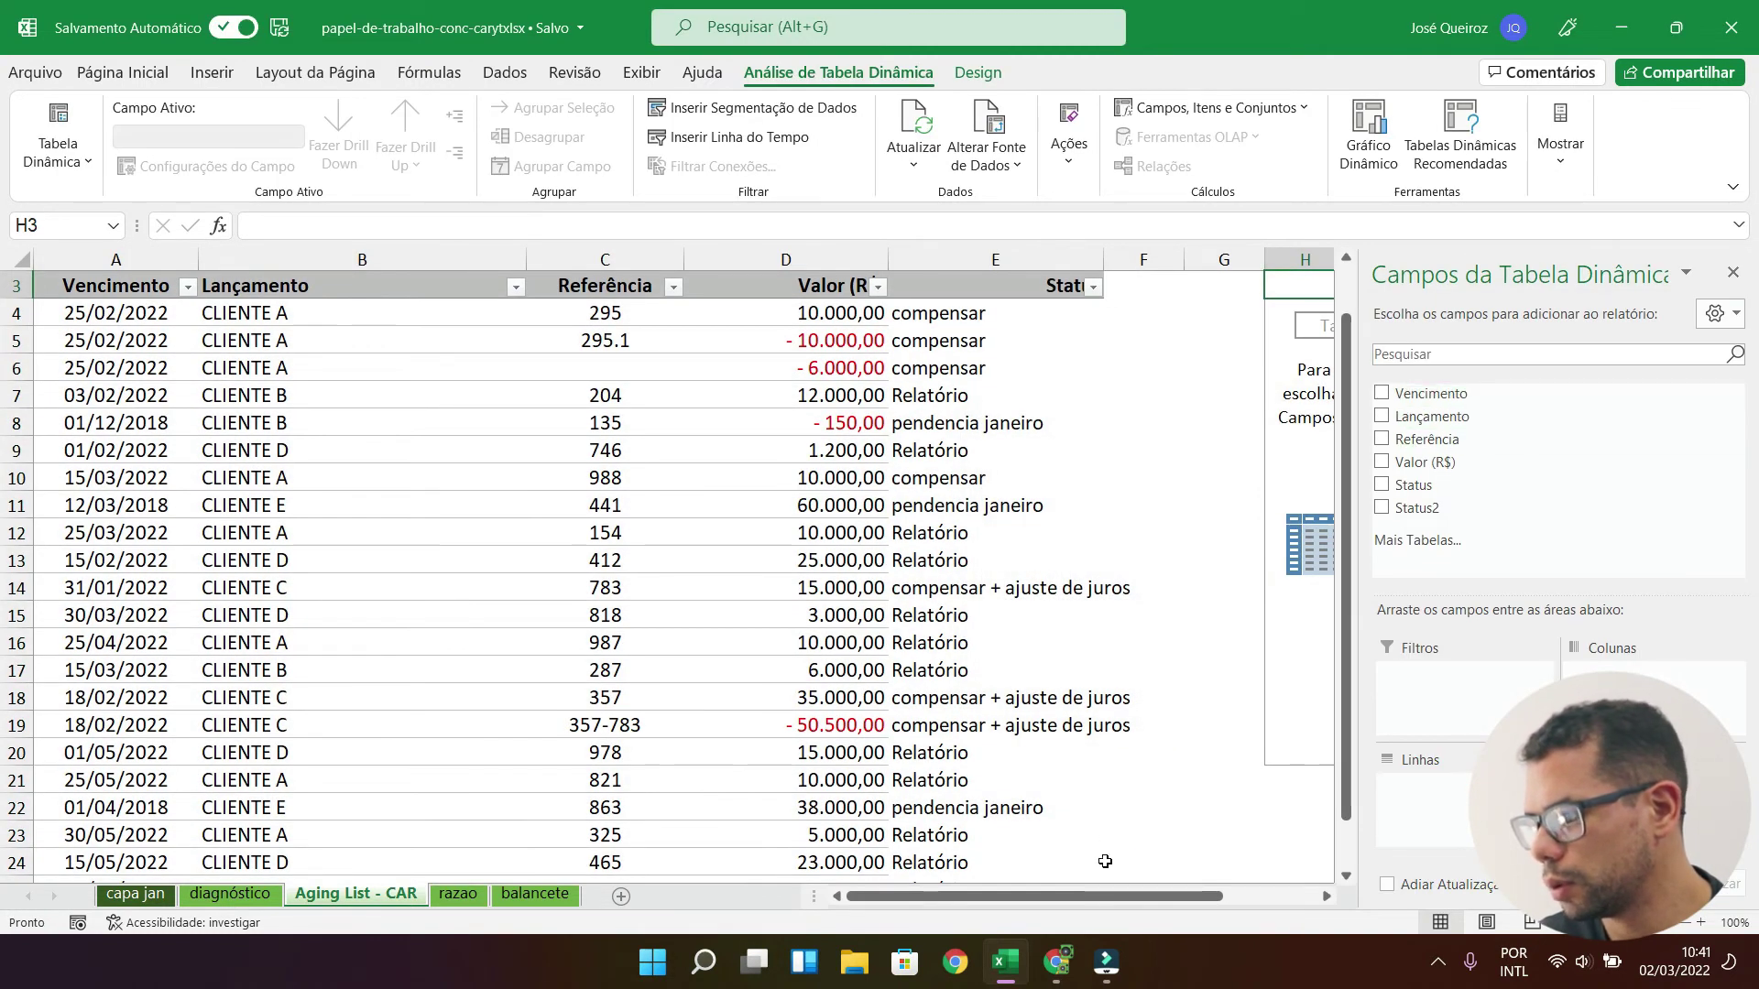
# Step: Build the pivot table with Status as the row labels and the sum of Valor (R$) as values
pyautogui.moveTo(1146, 899); pyautogui.dragTo(1243, 897)
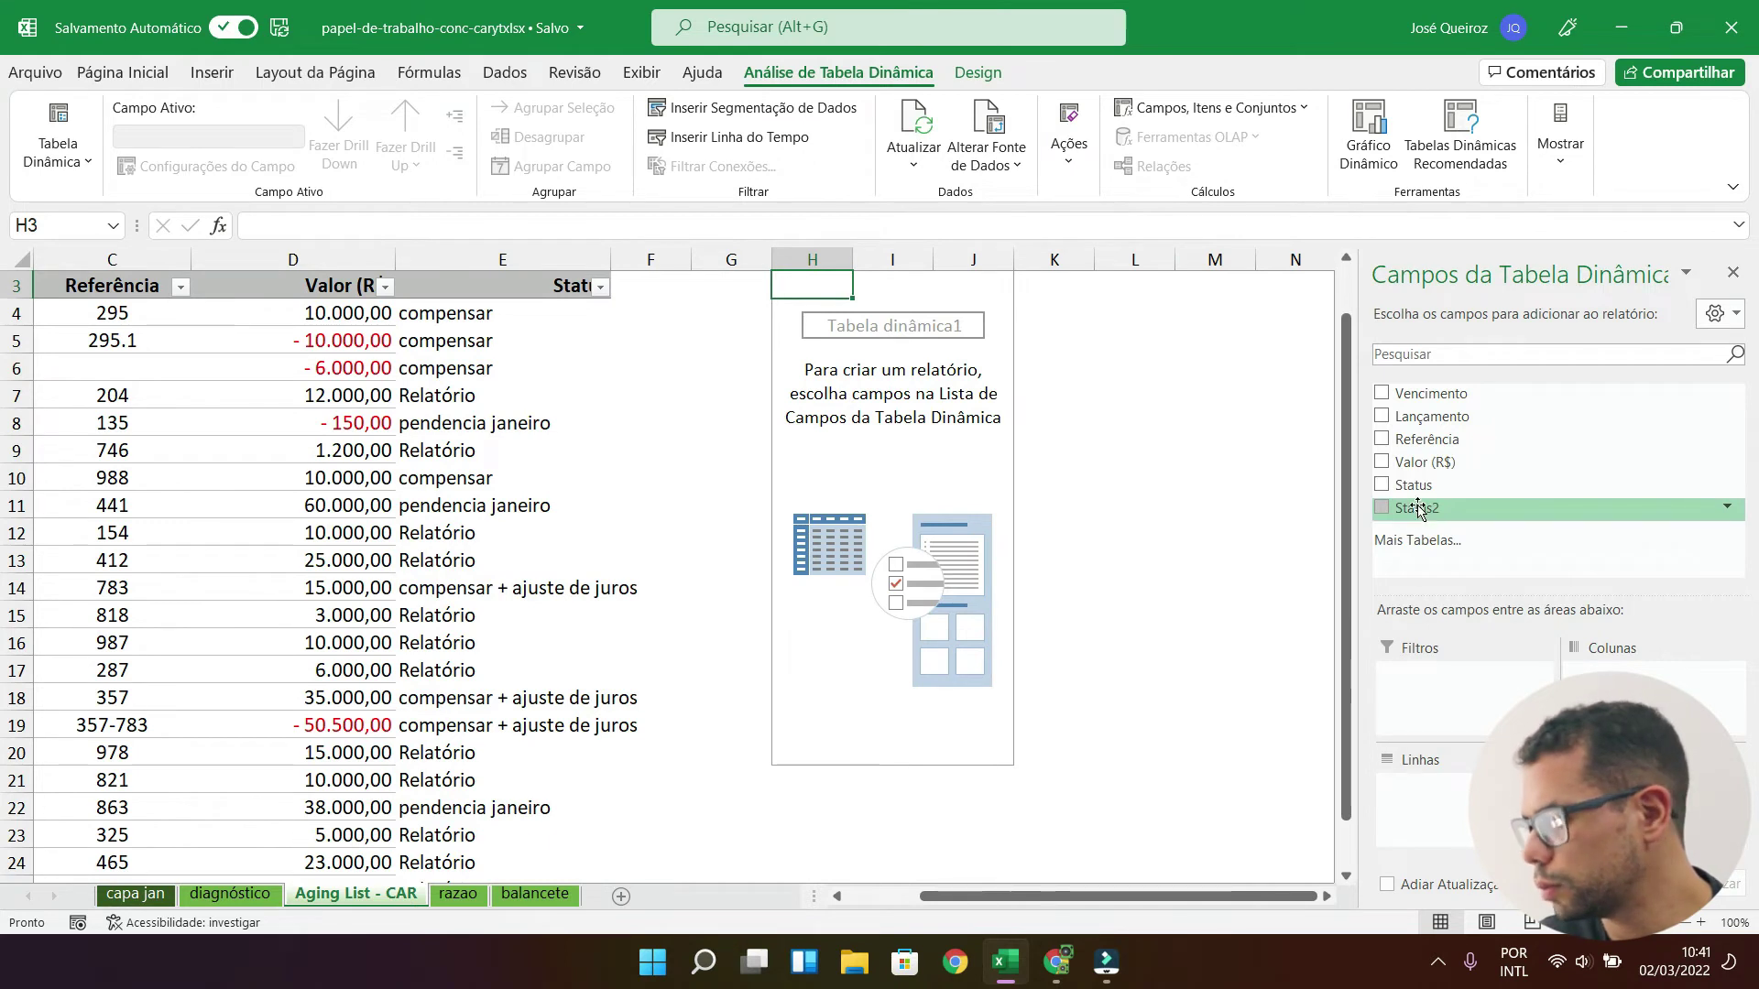
pyautogui.moveTo(1417, 509); pyautogui.dragTo(1460, 797)
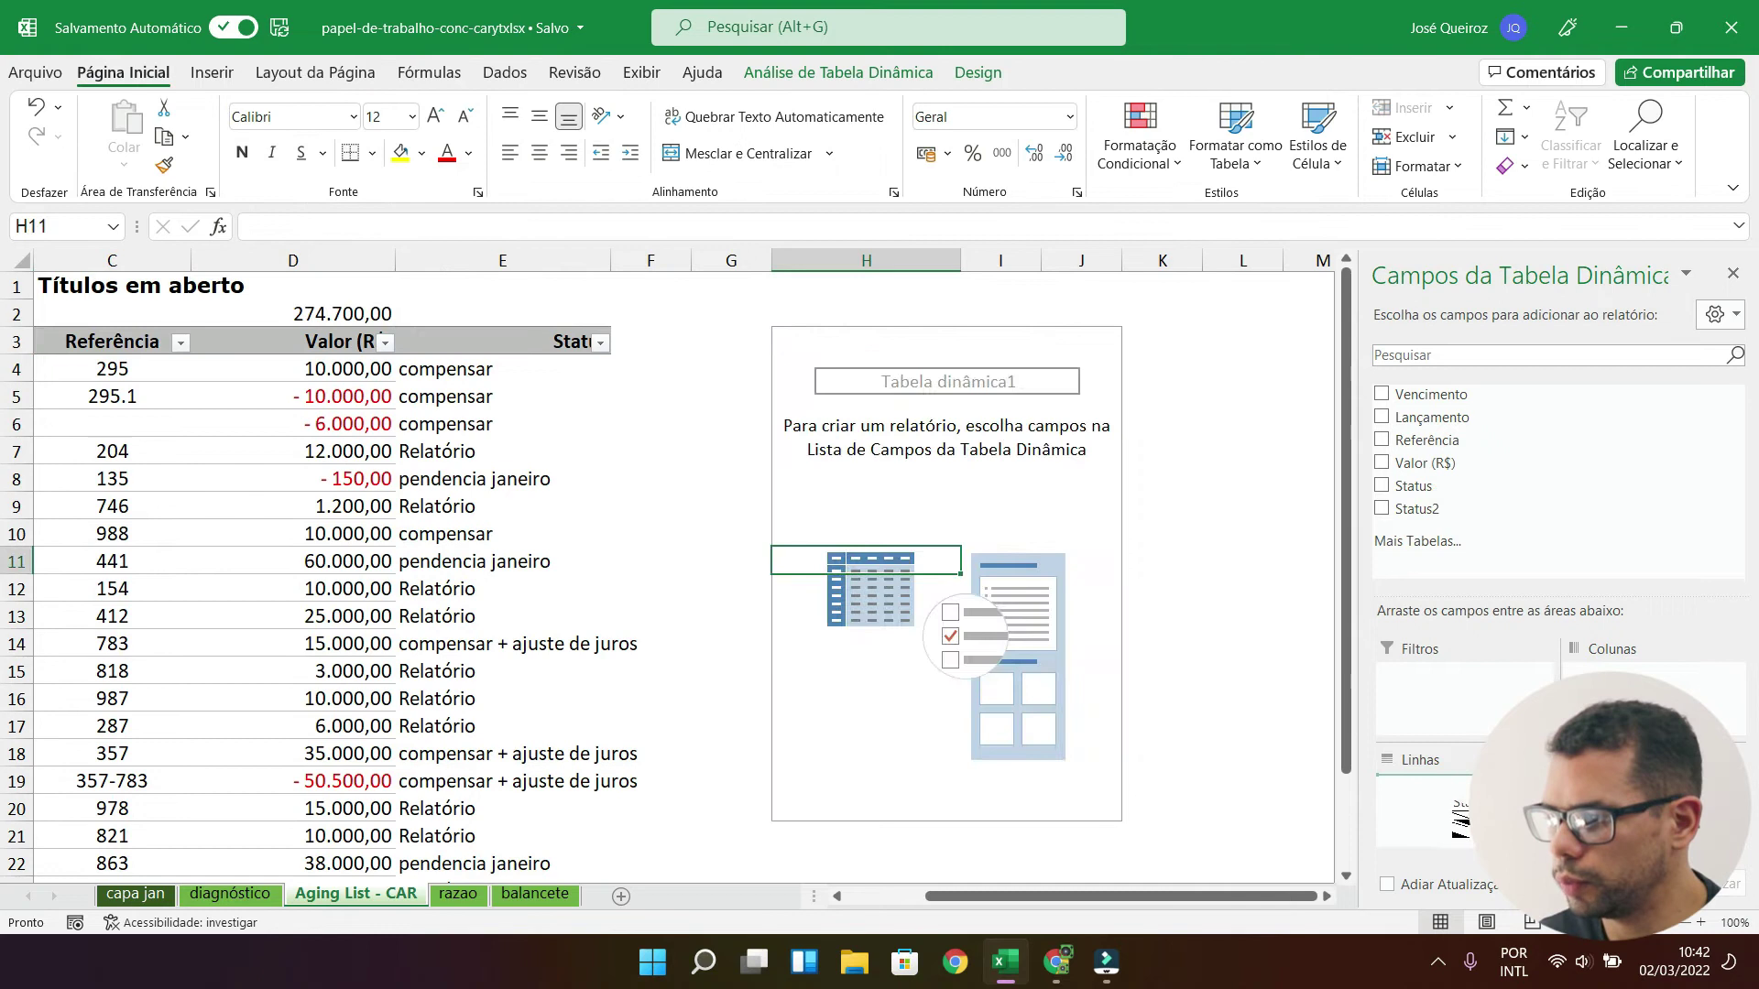
pyautogui.click(1381, 486)
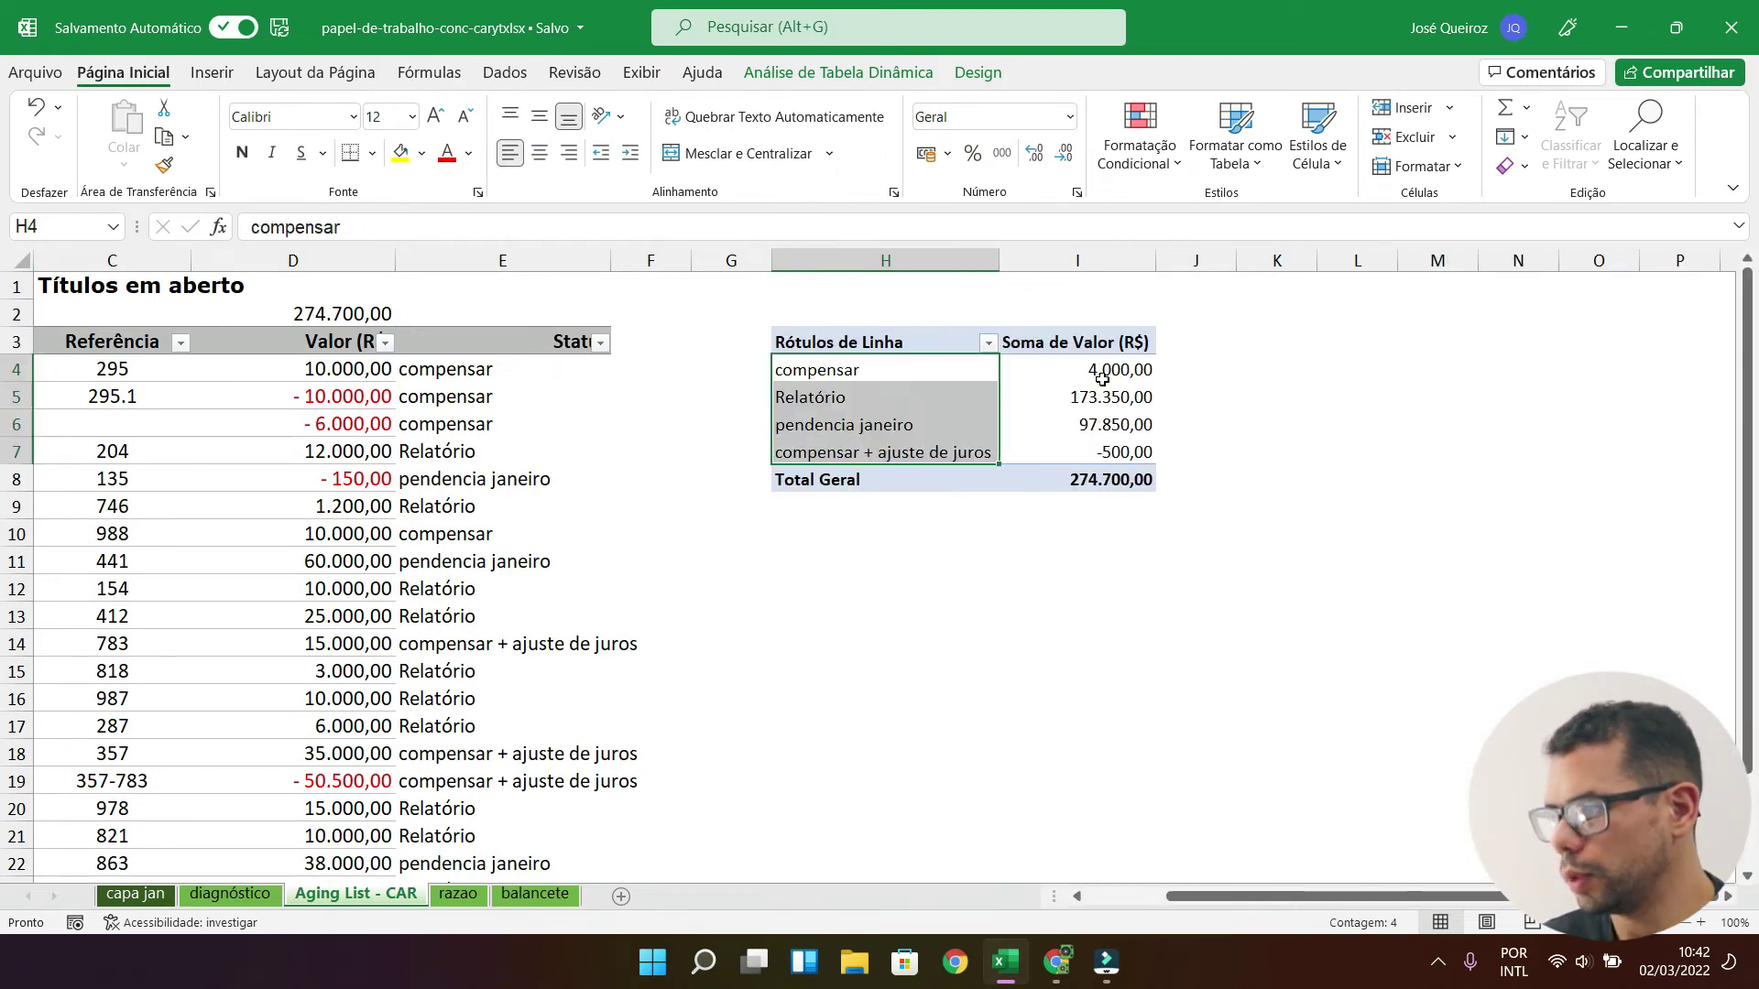
# Step: Review each status total in the pivot table against the aging list total, and consult the Power GL method diagram in Chrome
pyautogui.press('Right')
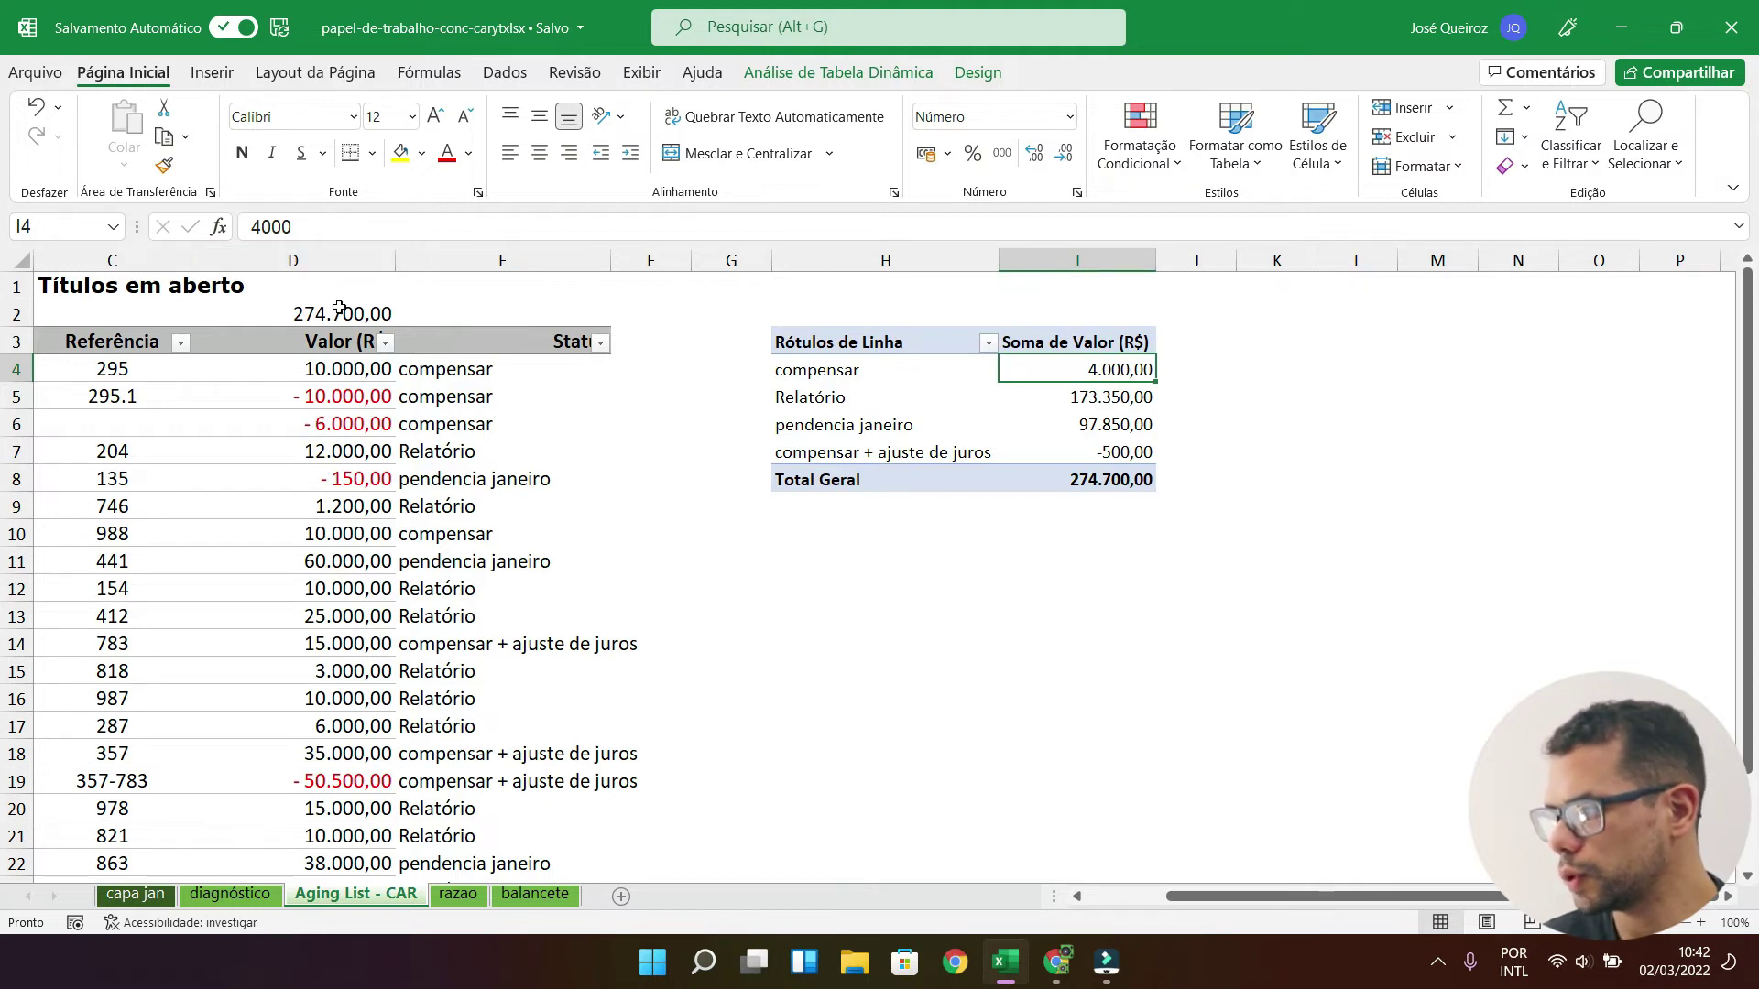
pyautogui.click(334, 313)
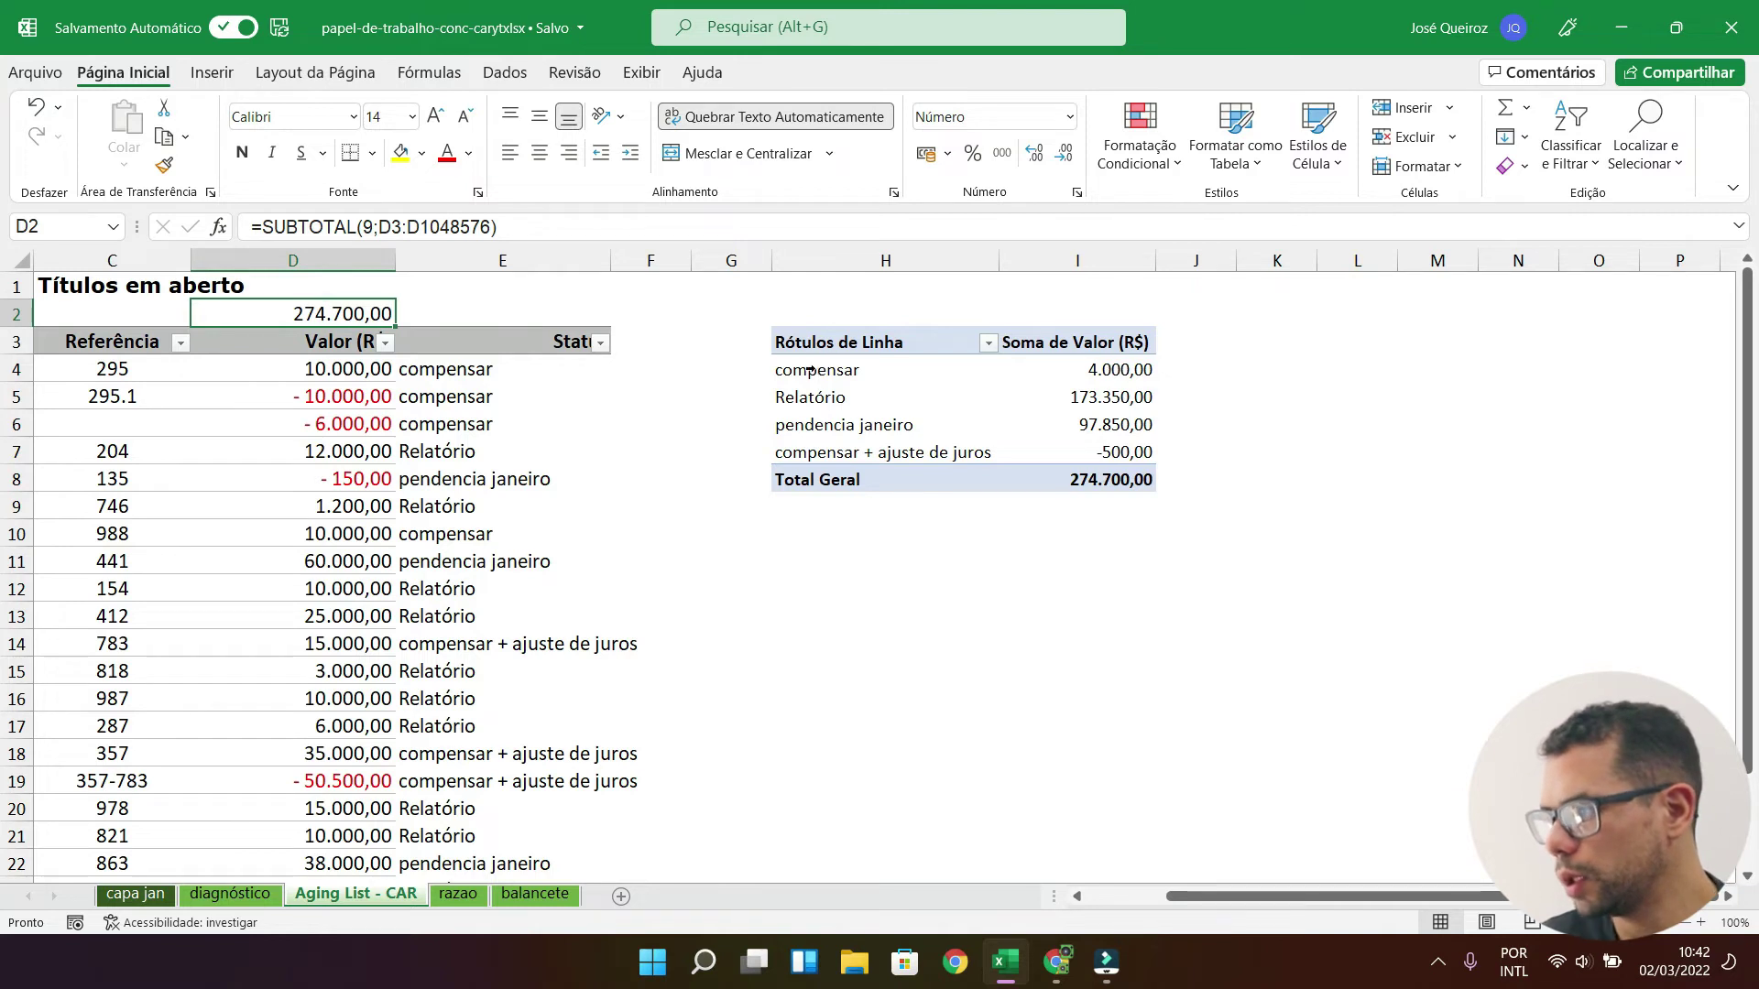
pyautogui.click(1101, 368)
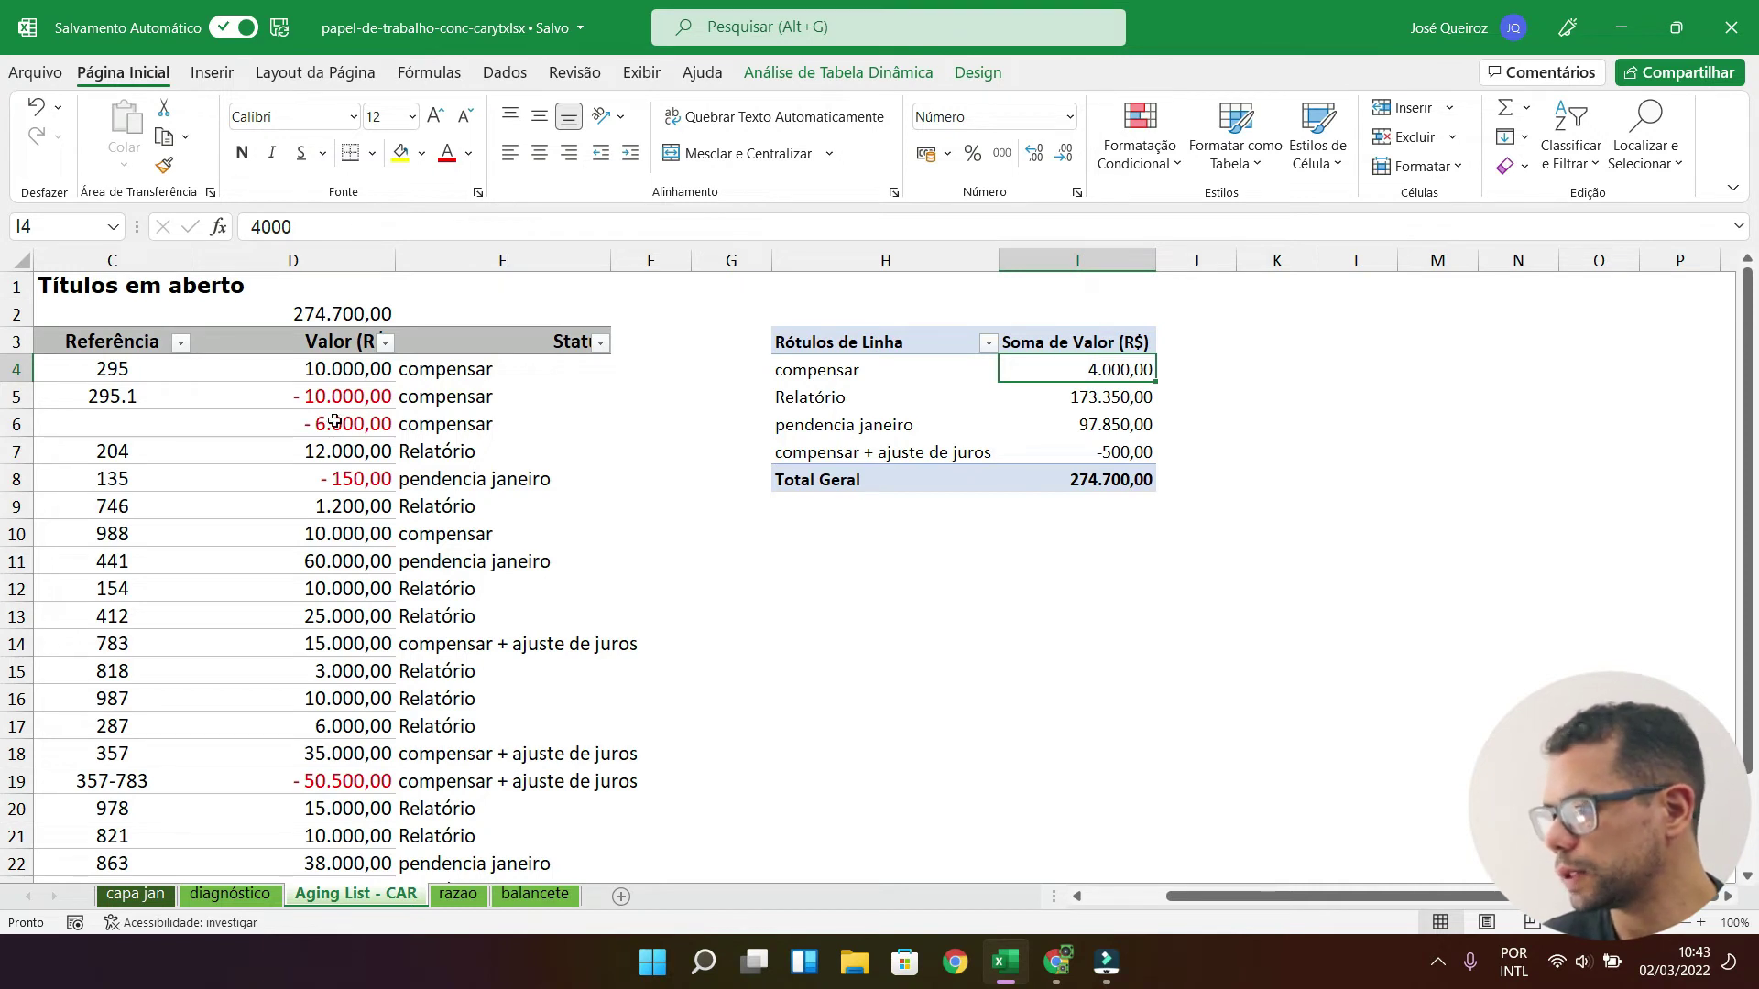
pyautogui.click(798, 397)
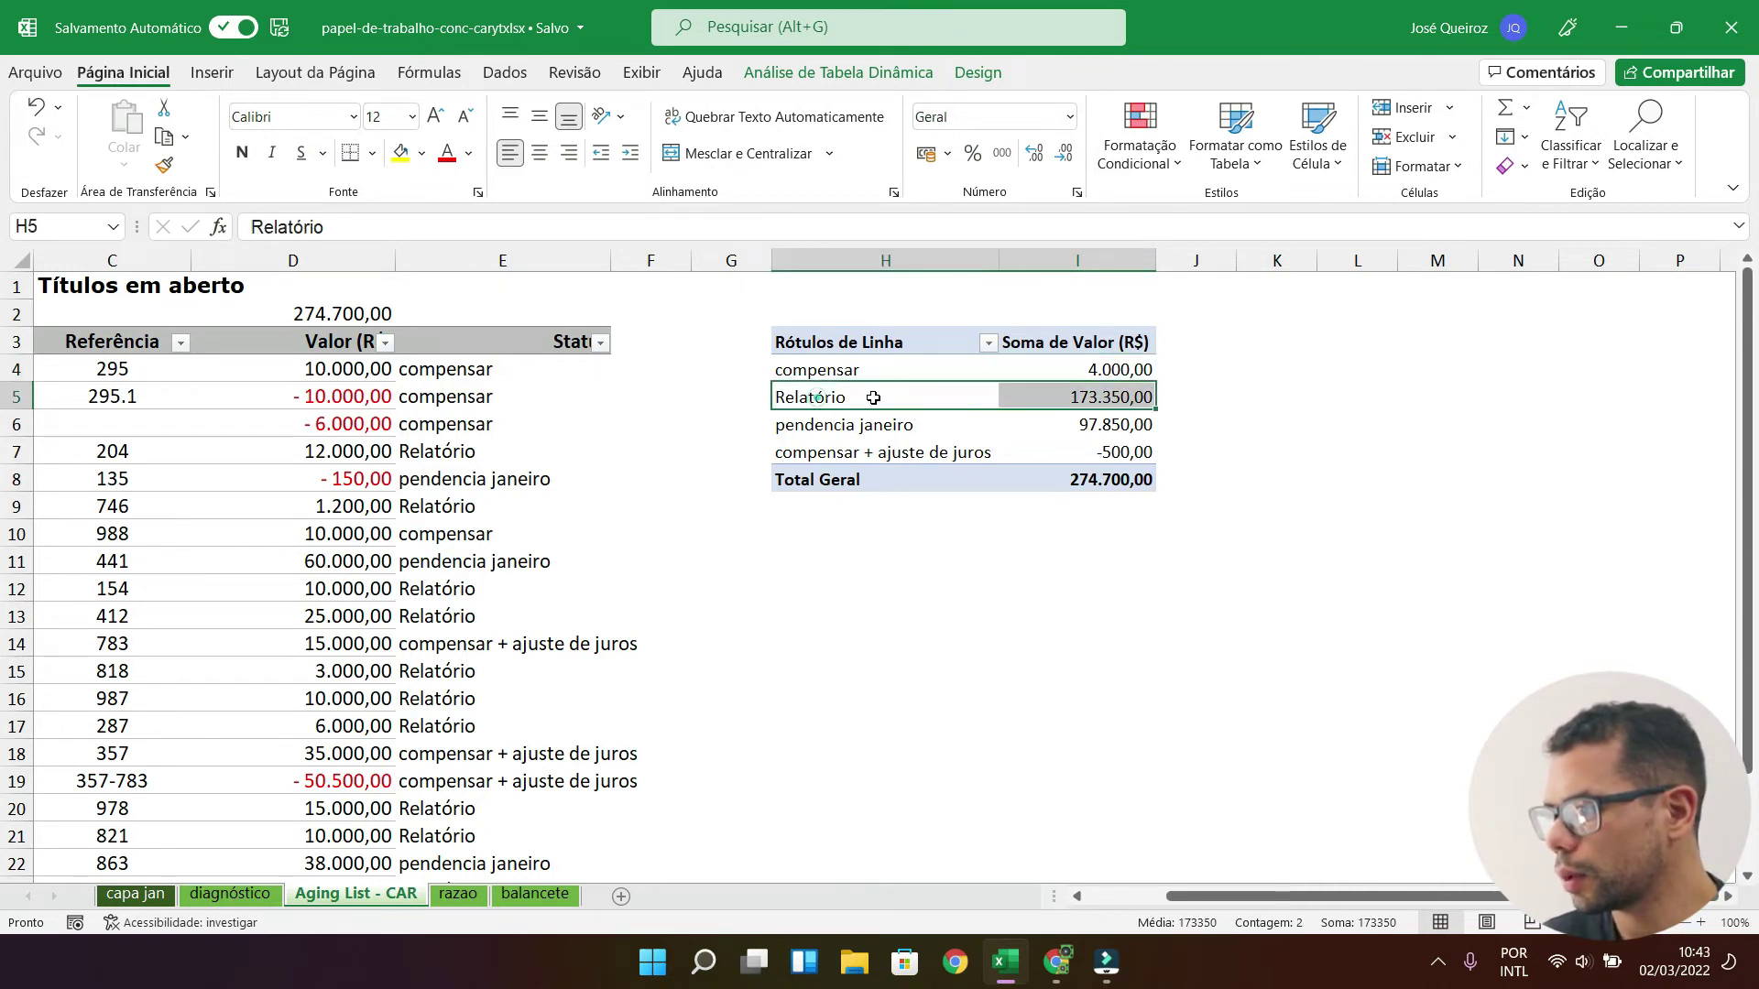
pyautogui.click(1101, 404)
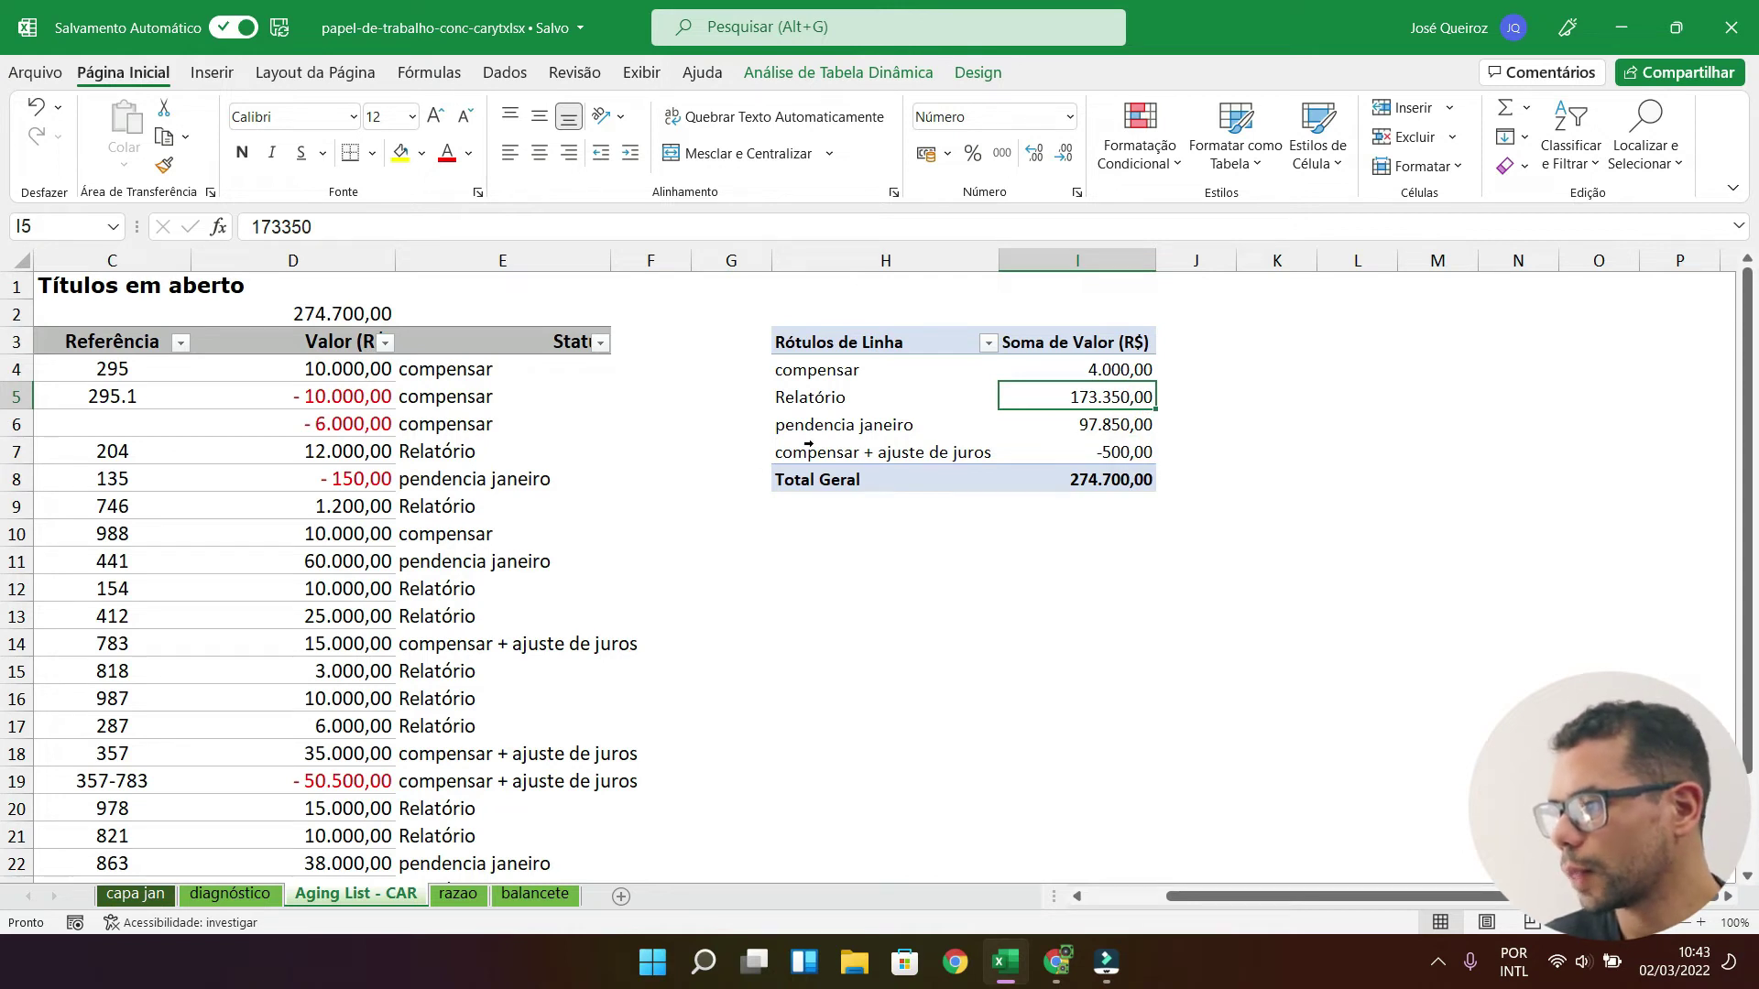
pyautogui.click(1133, 427)
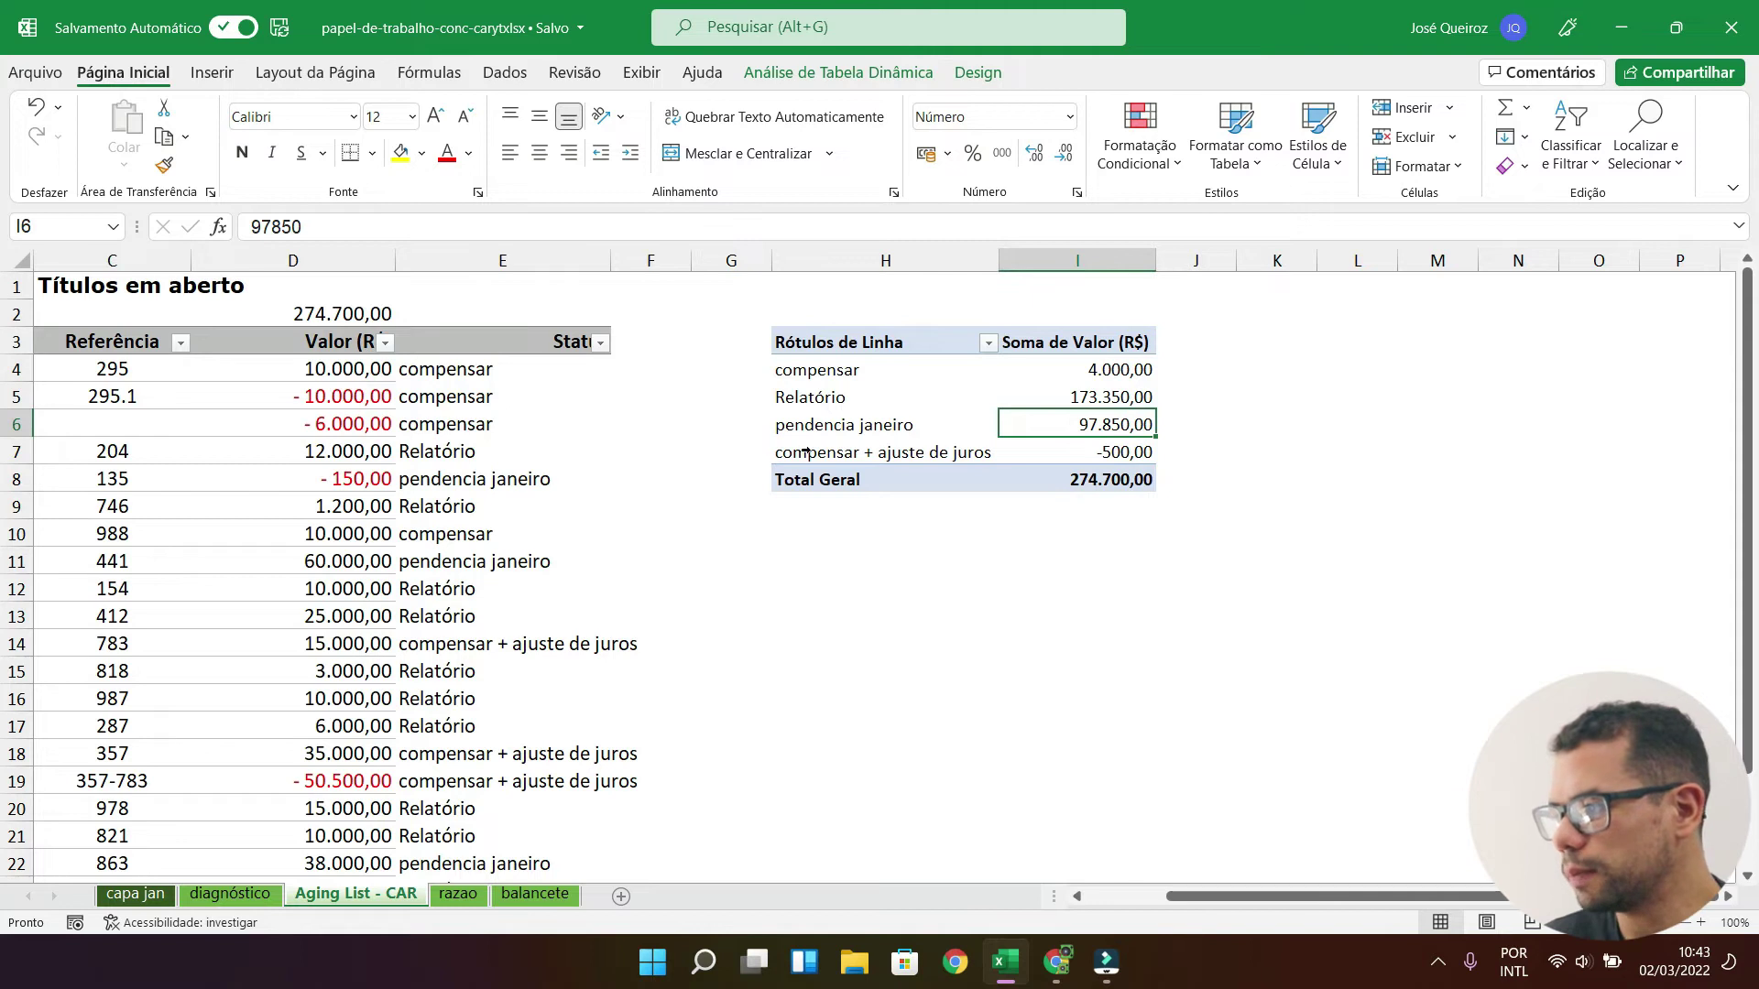
pyautogui.click(868, 452)
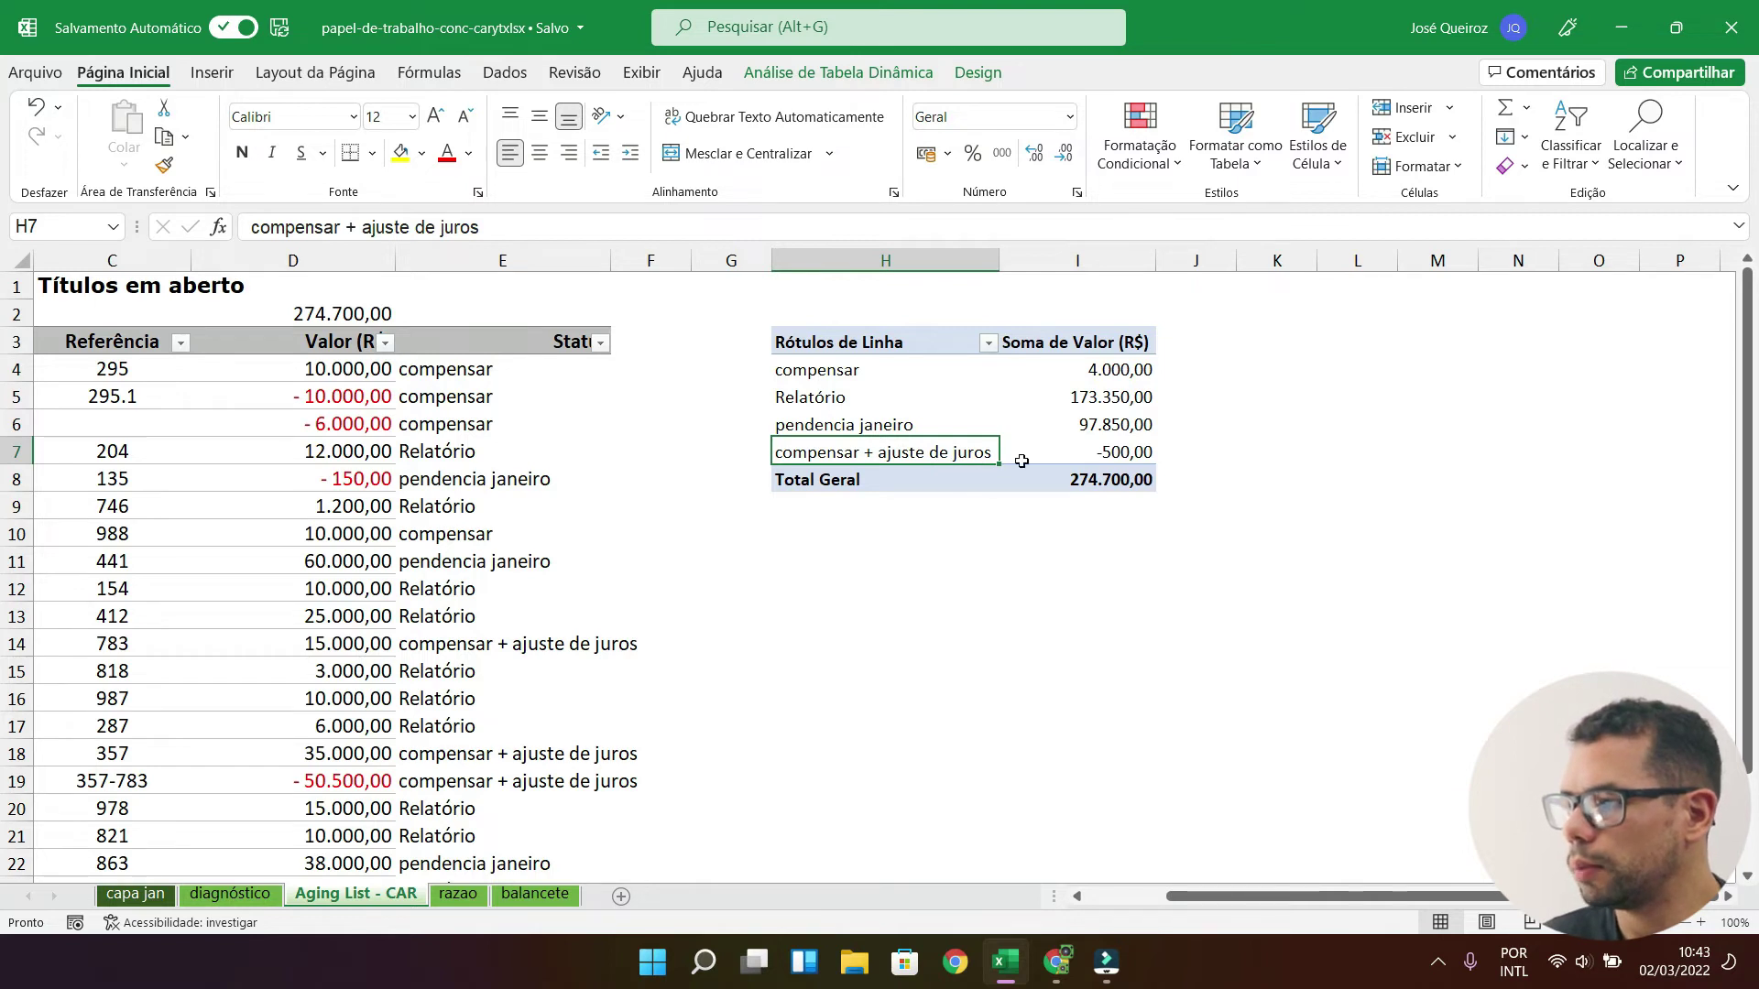
pyautogui.click(1141, 456)
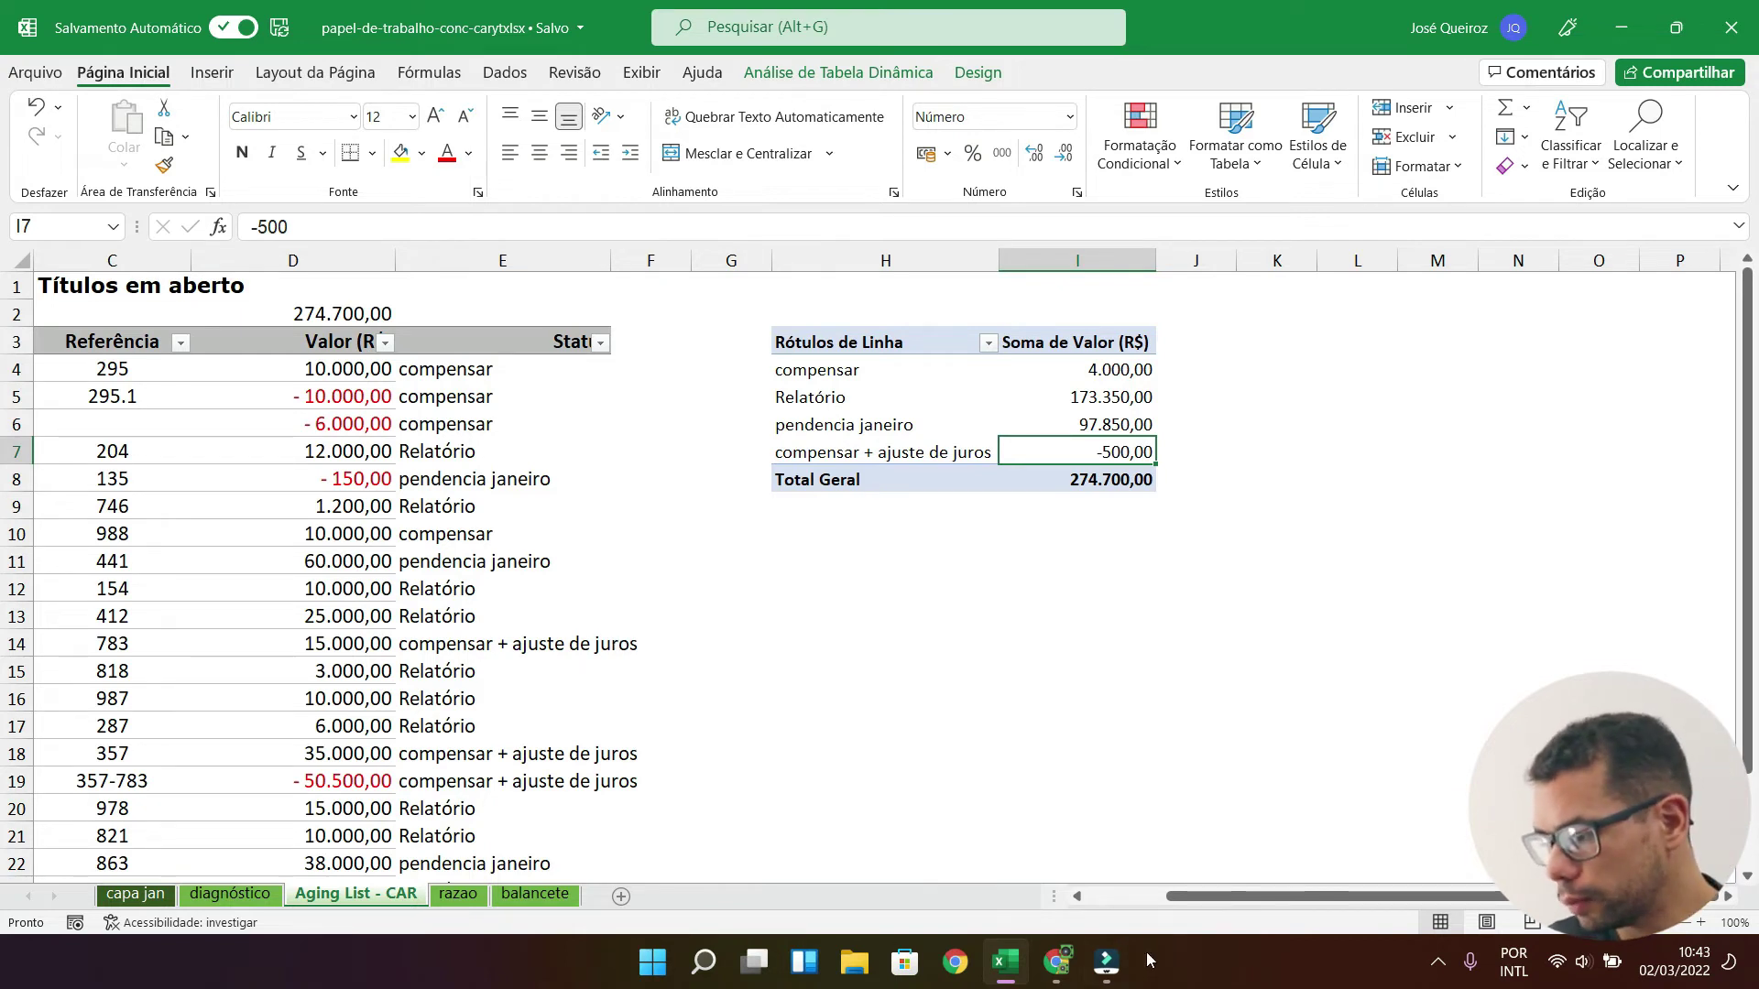
pyautogui.click(1058, 962)
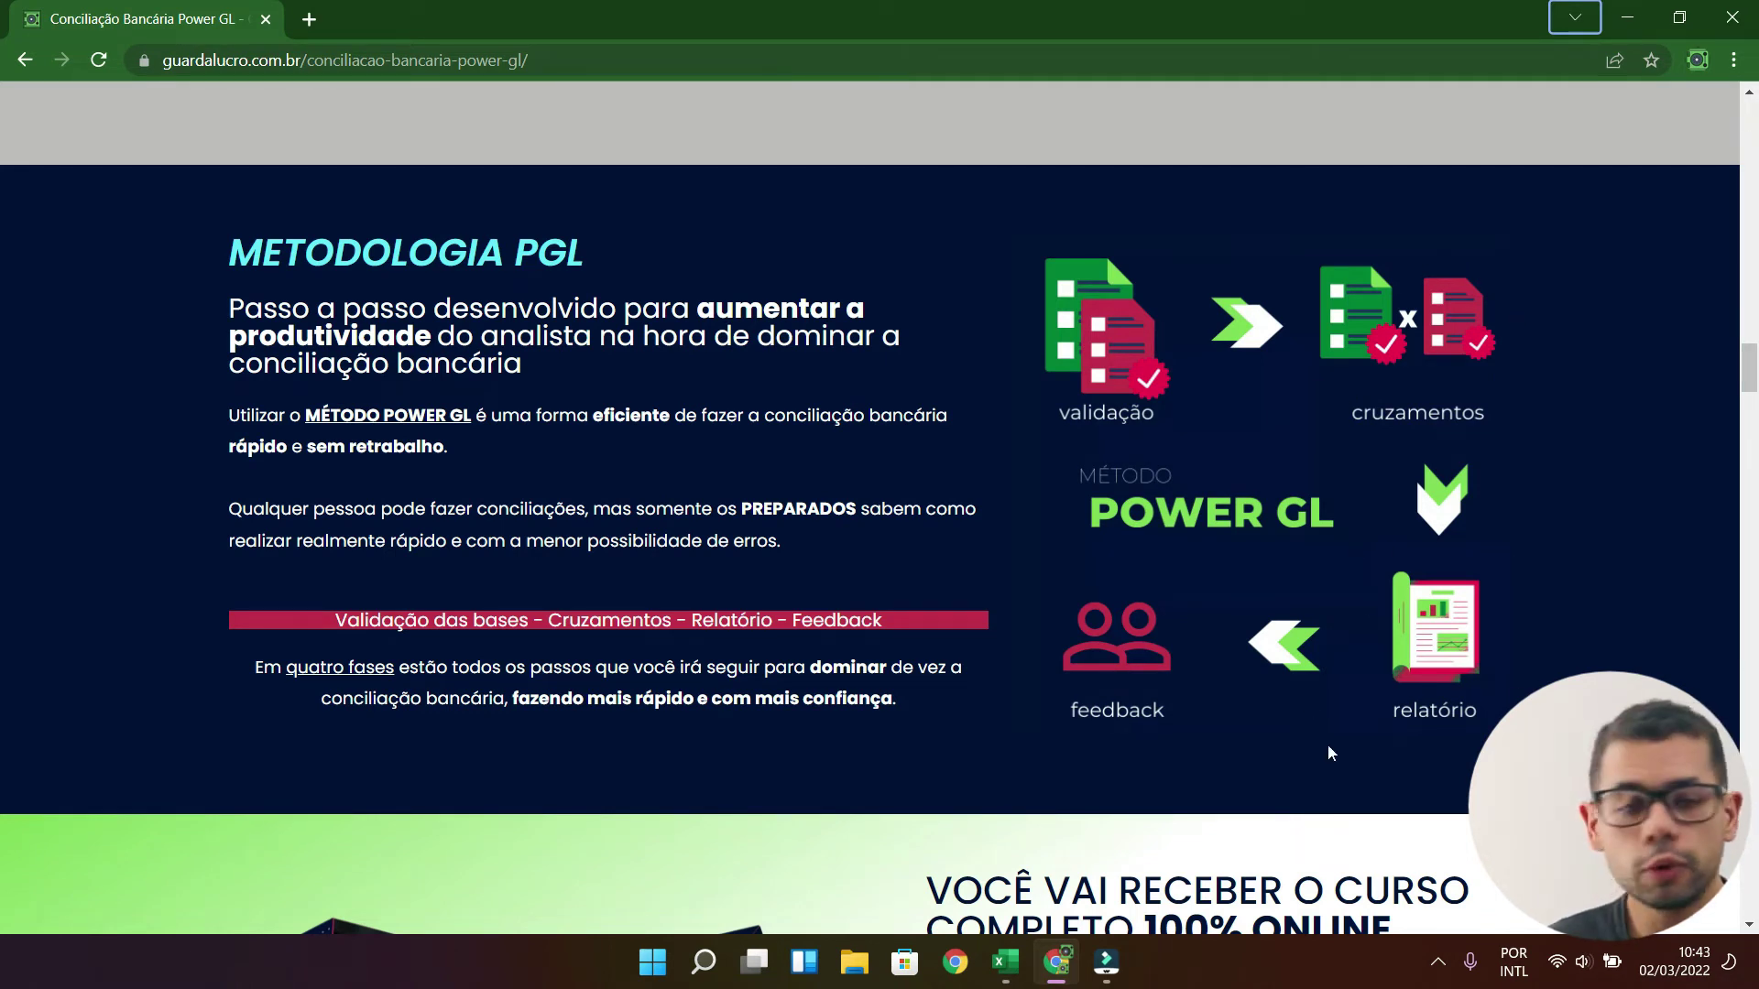
pyautogui.hotkey('alt', 'Tab')
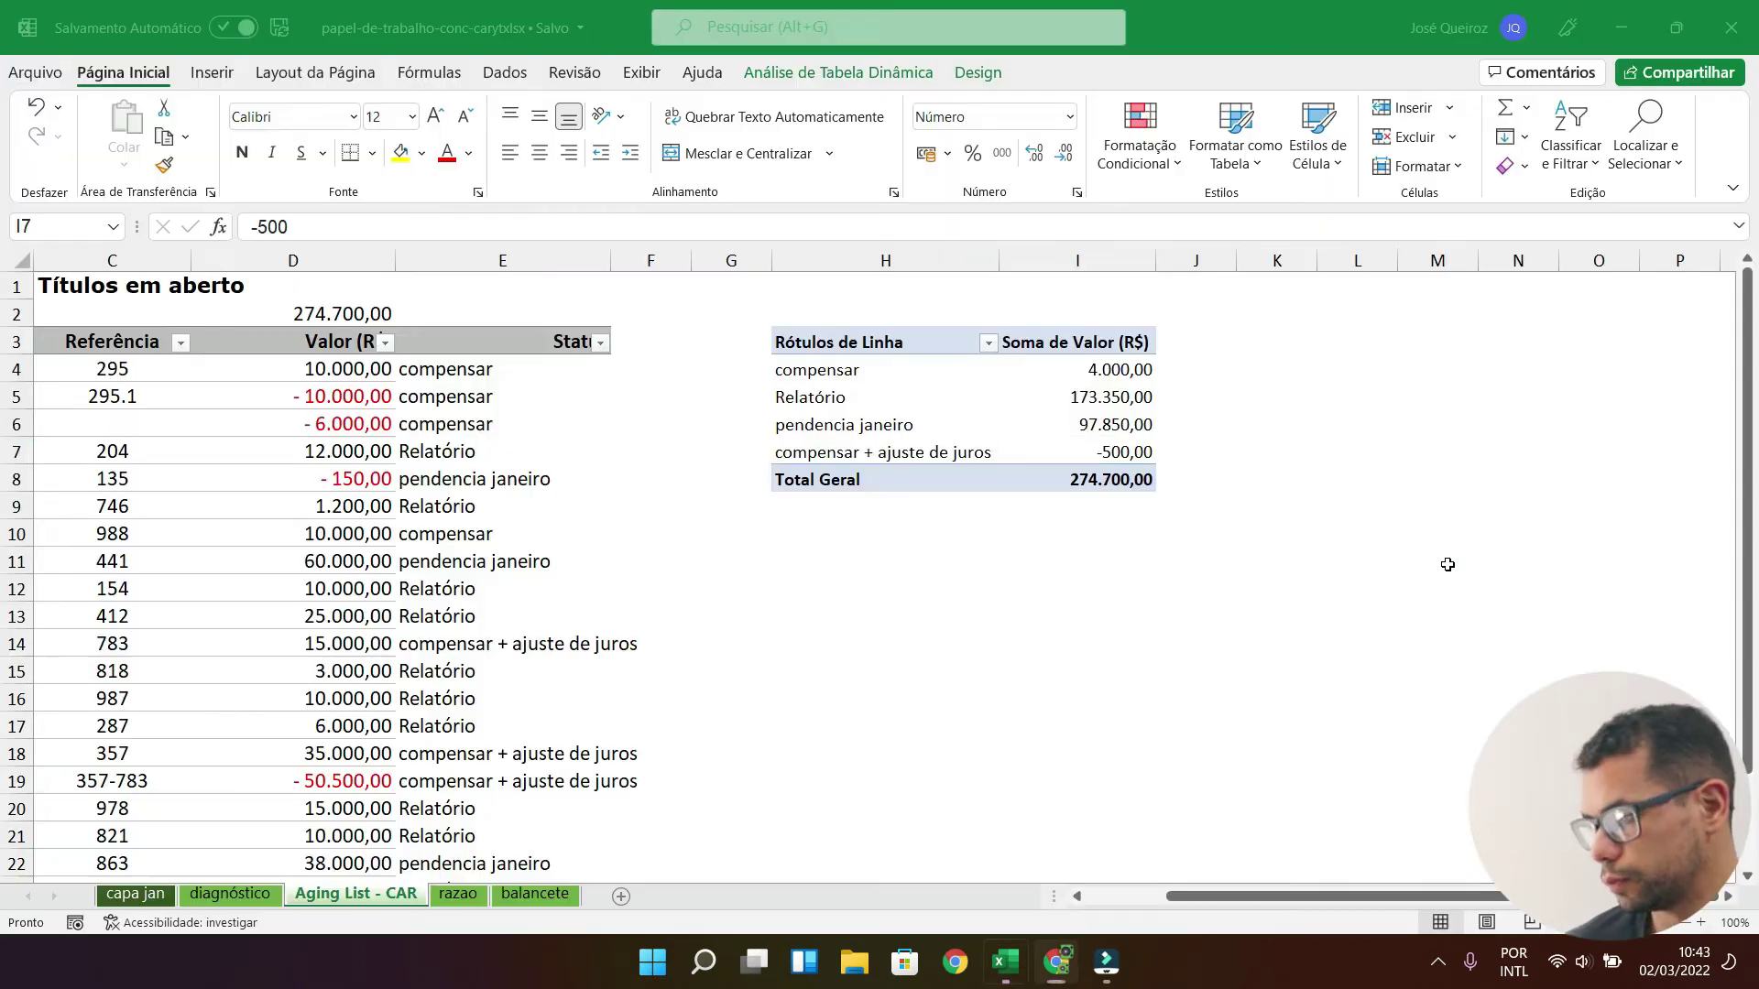
# Step: Duplicate the capa jan sheet within the same workbook and place the copy directly after the original
pyautogui.click(135, 893)
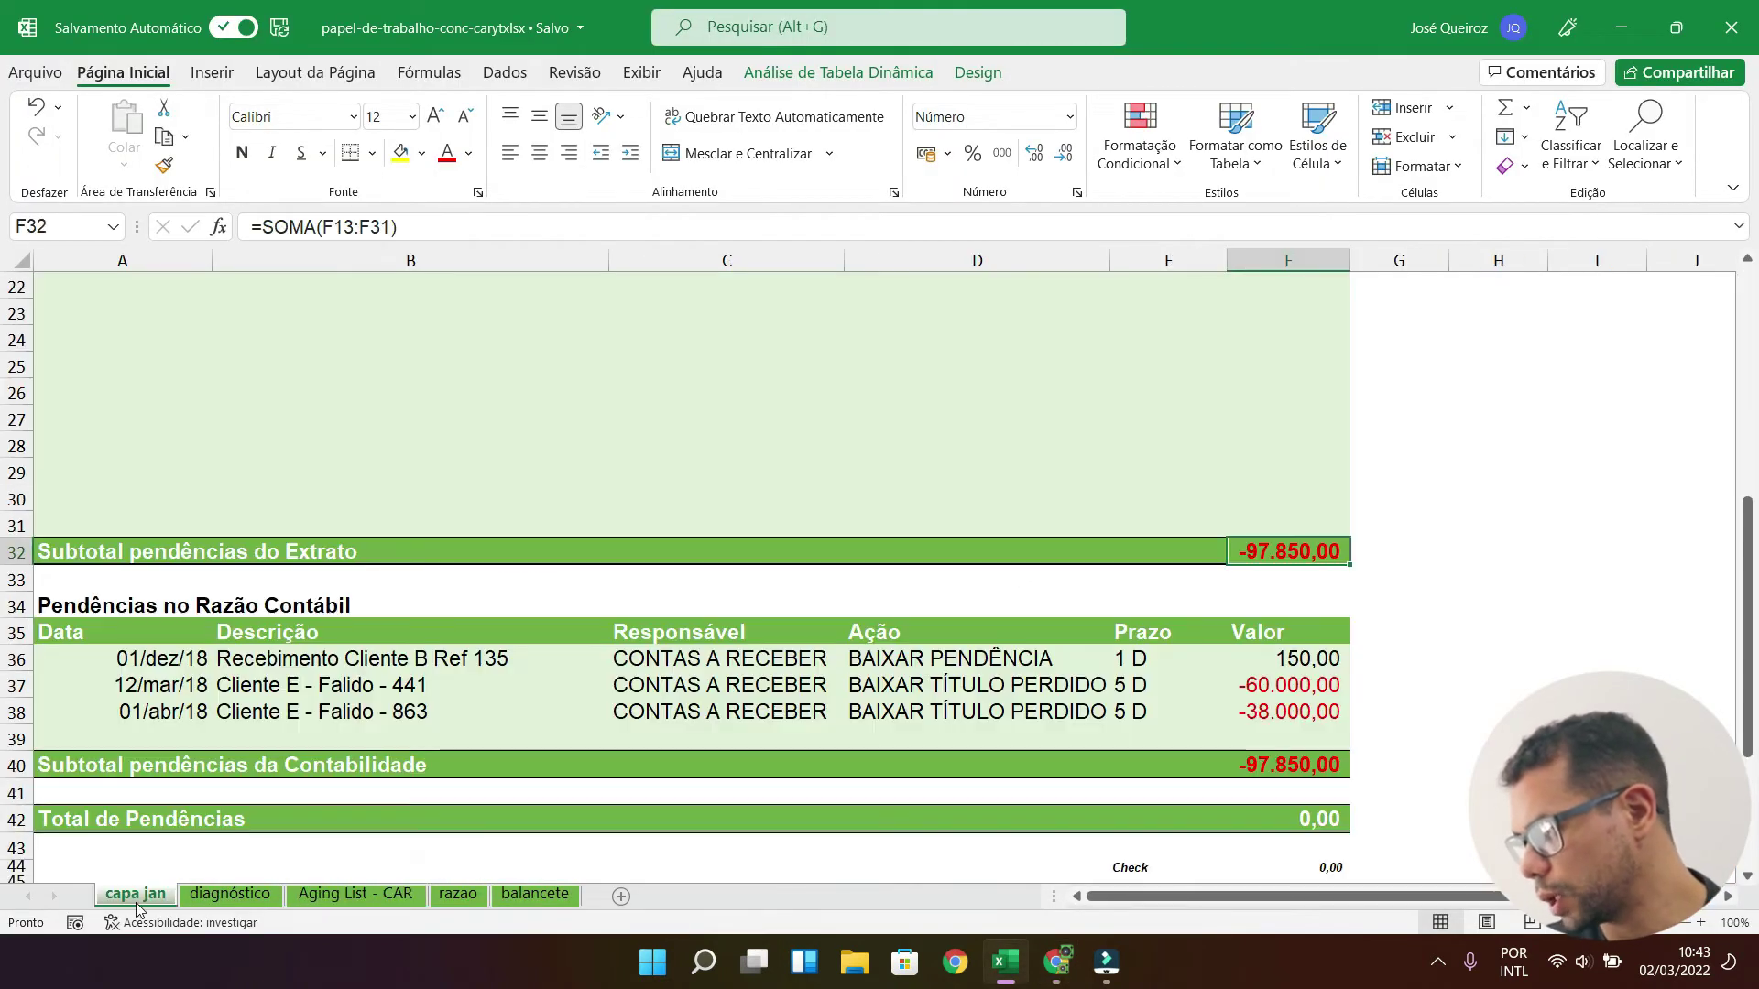
pyautogui.scroll(-2, 537, 486)
pyautogui.scroll(9, 537, 486)
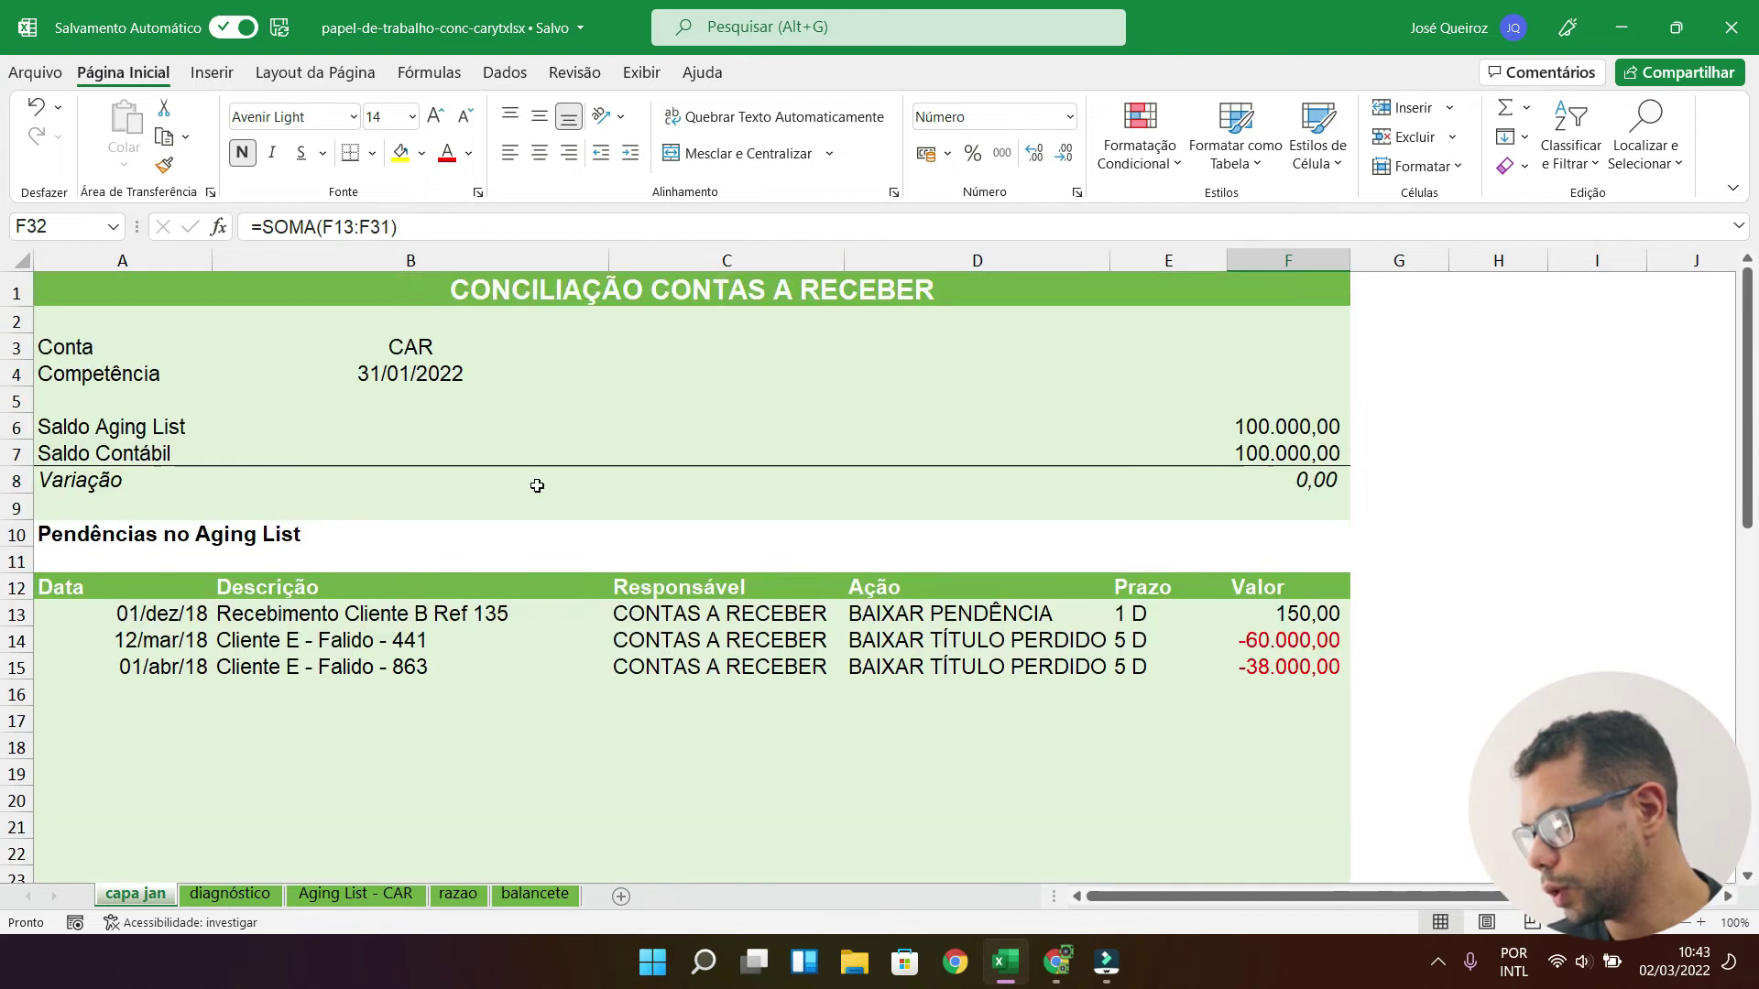
pyautogui.rightClick(160, 896)
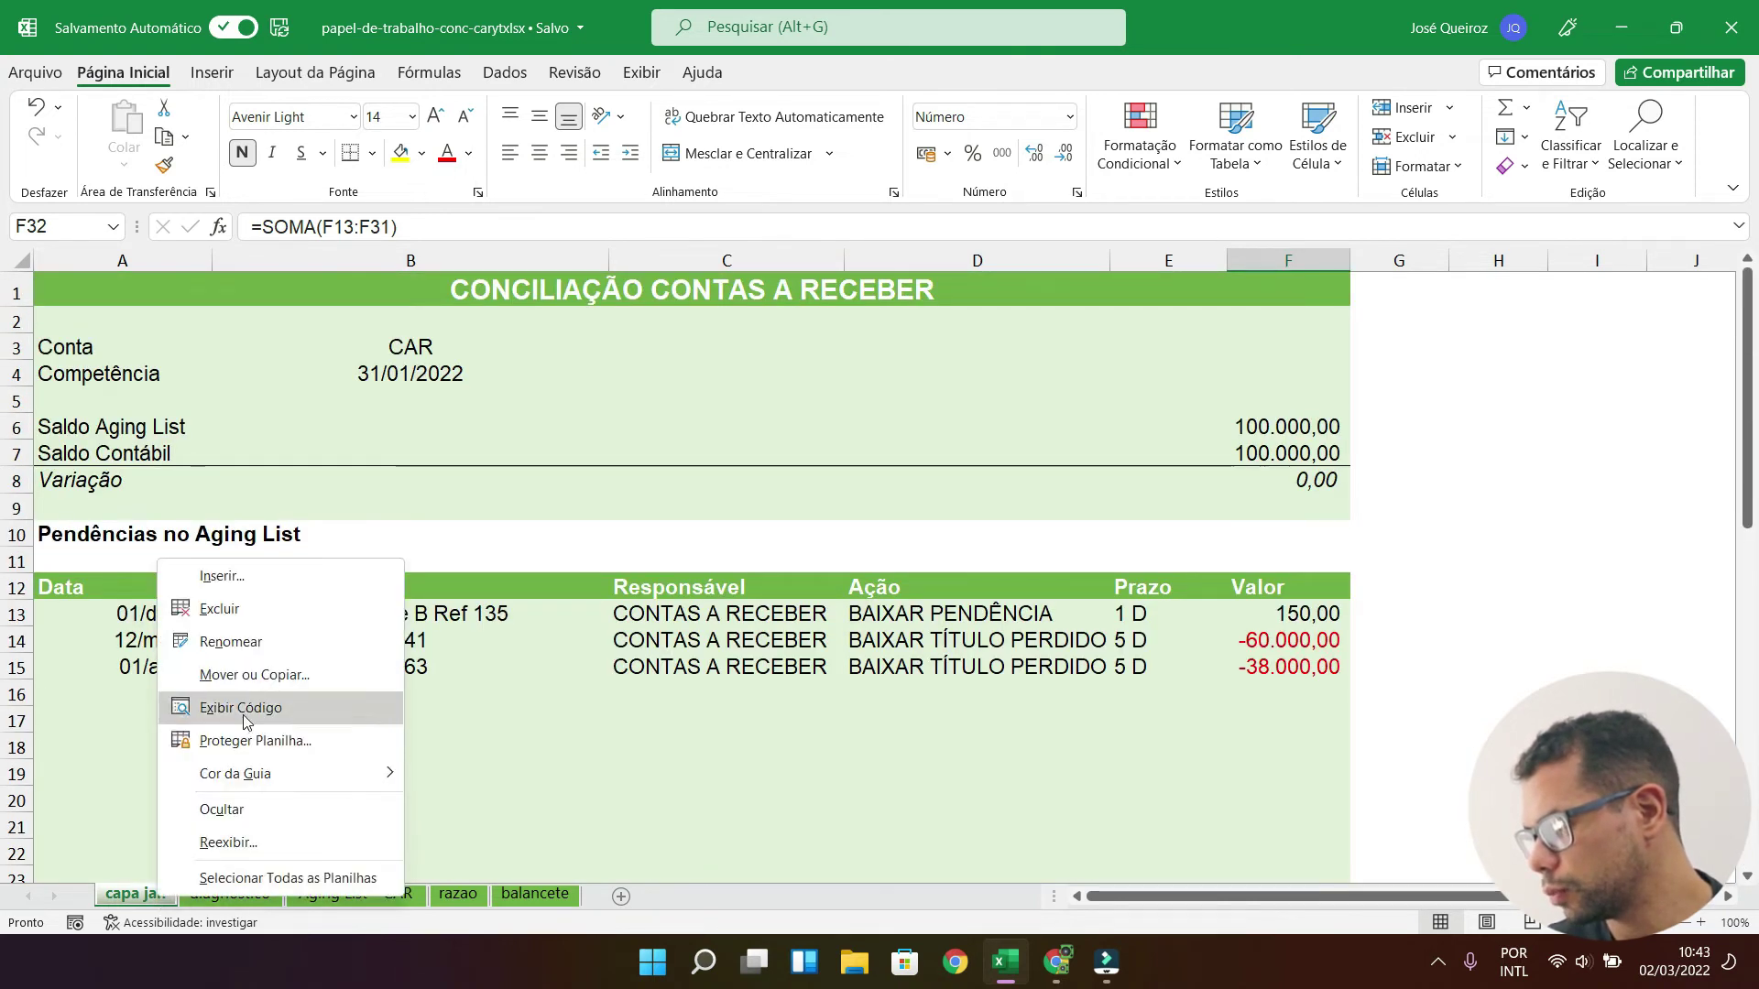
pyautogui.click(299, 673)
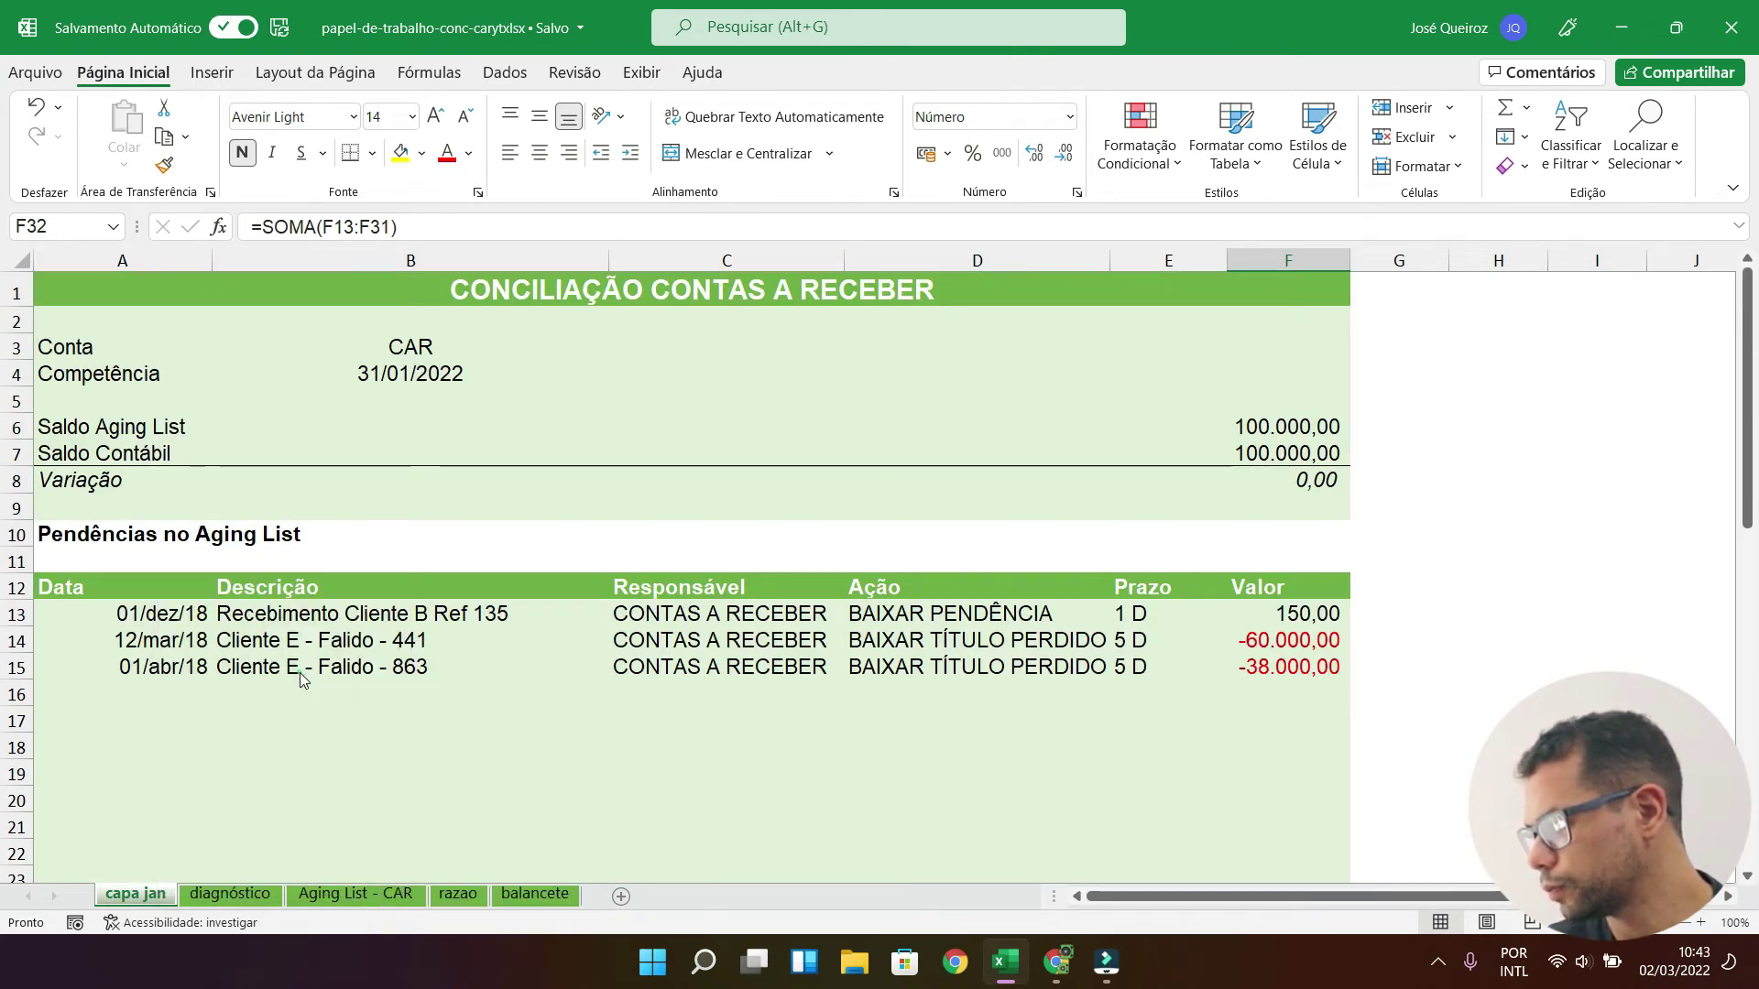
pyautogui.click(139, 800)
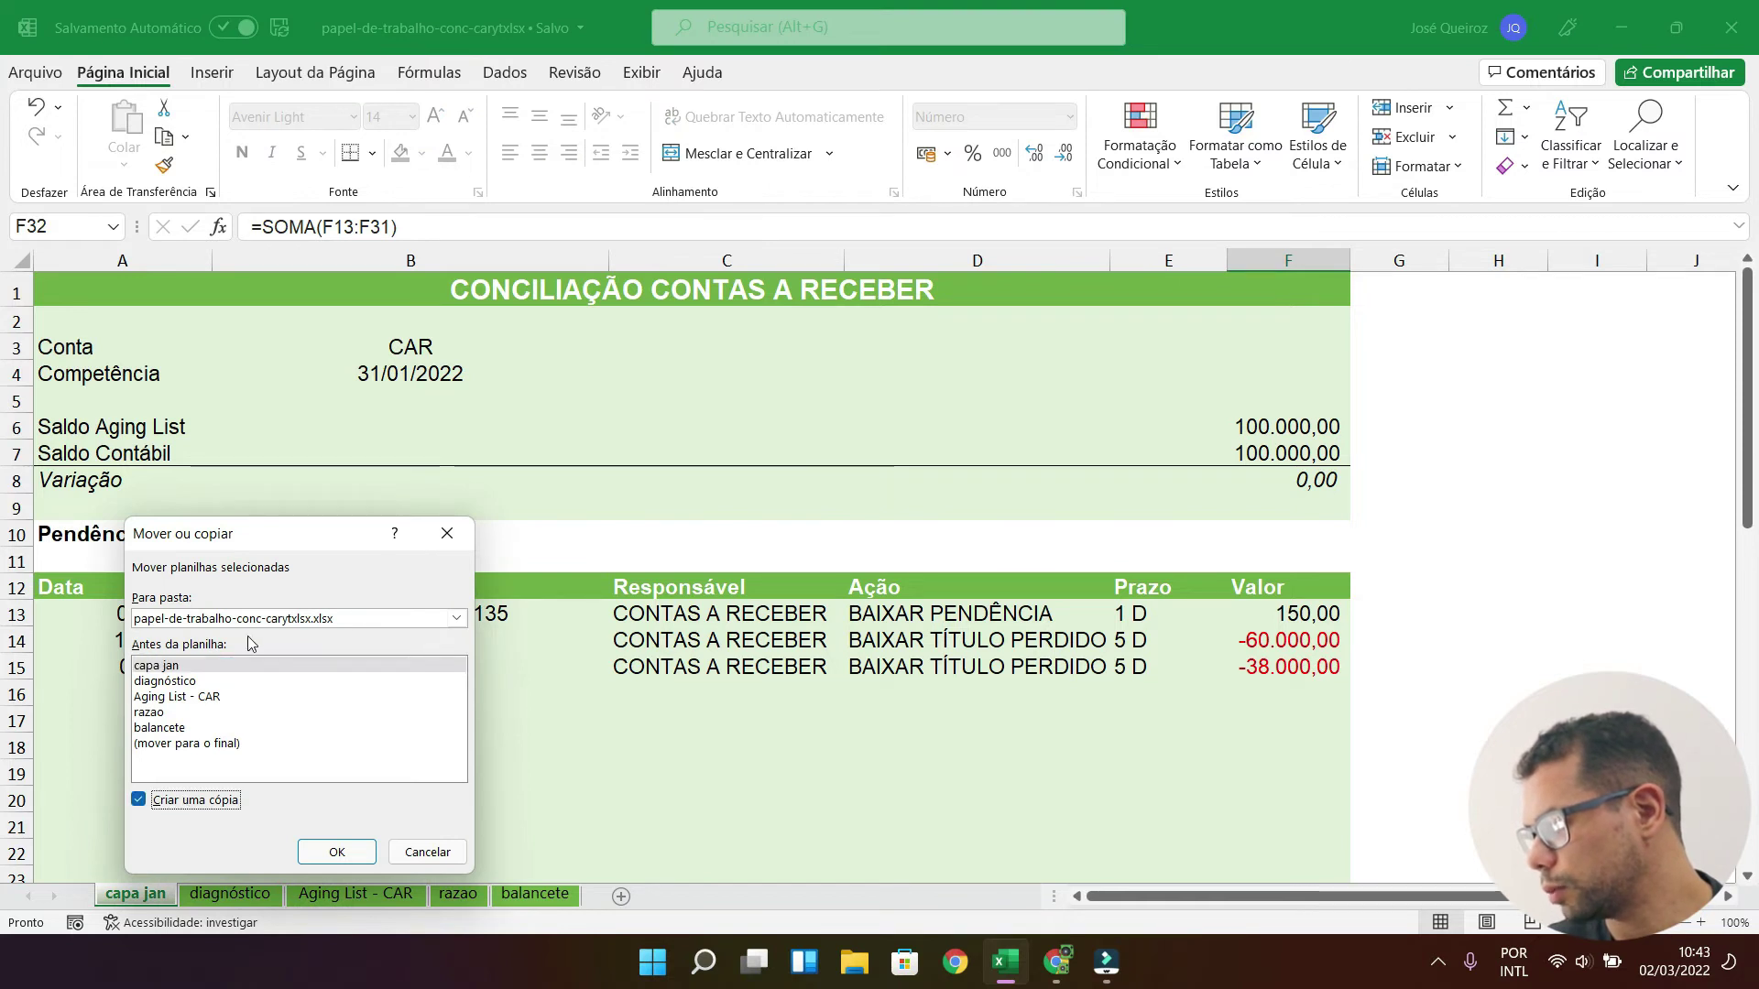
pyautogui.click(334, 852)
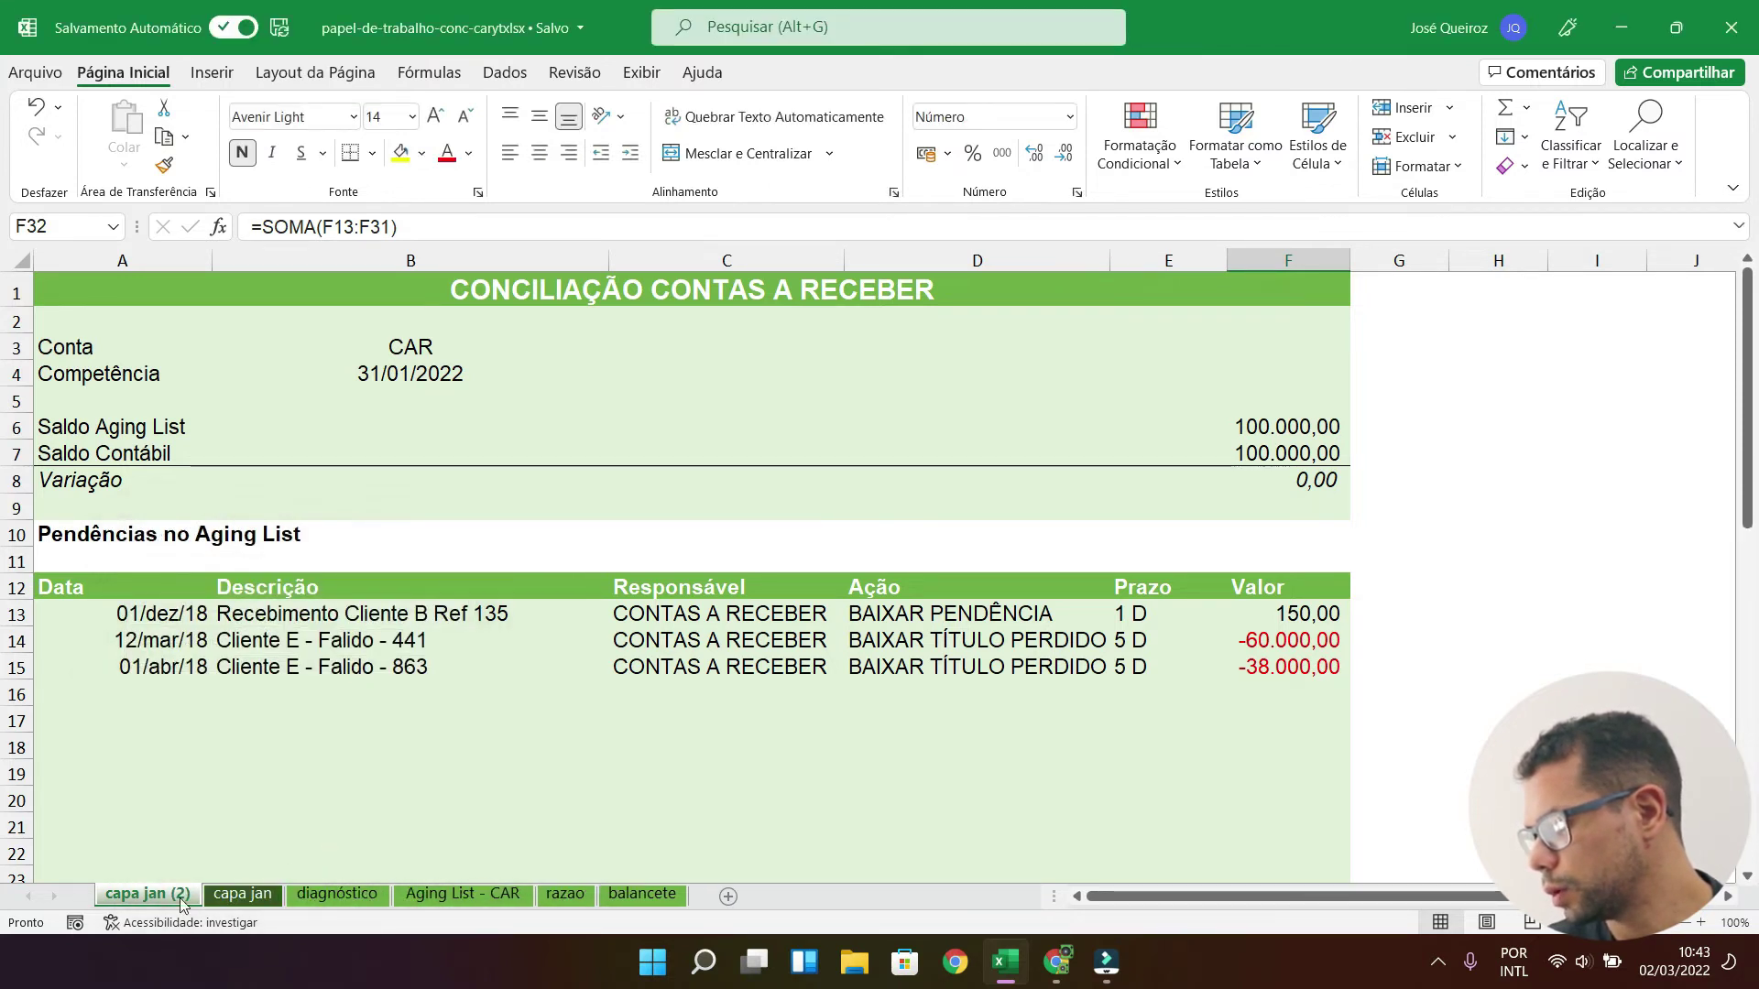
pyautogui.moveTo(209, 899); pyautogui.dragTo(279, 895)
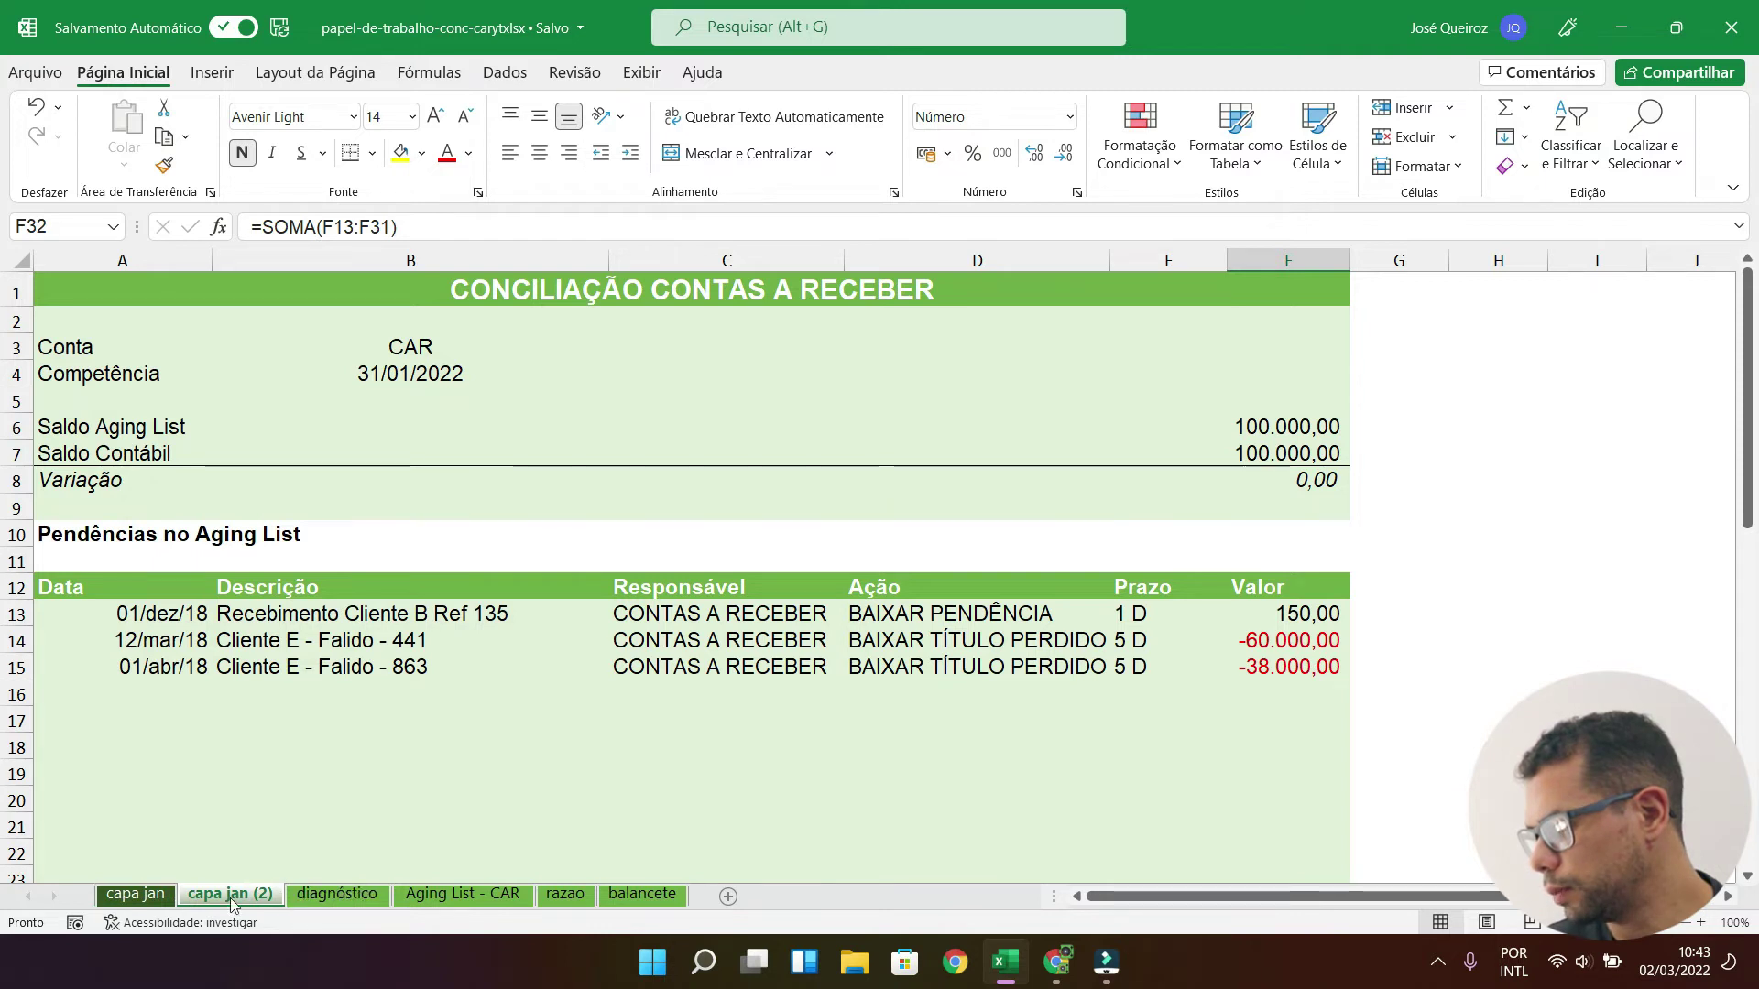
# Step: Rename the copied cover sheet as capa fev
pyautogui.doubleClick(240, 890)
pyautogui.write('capa fev')
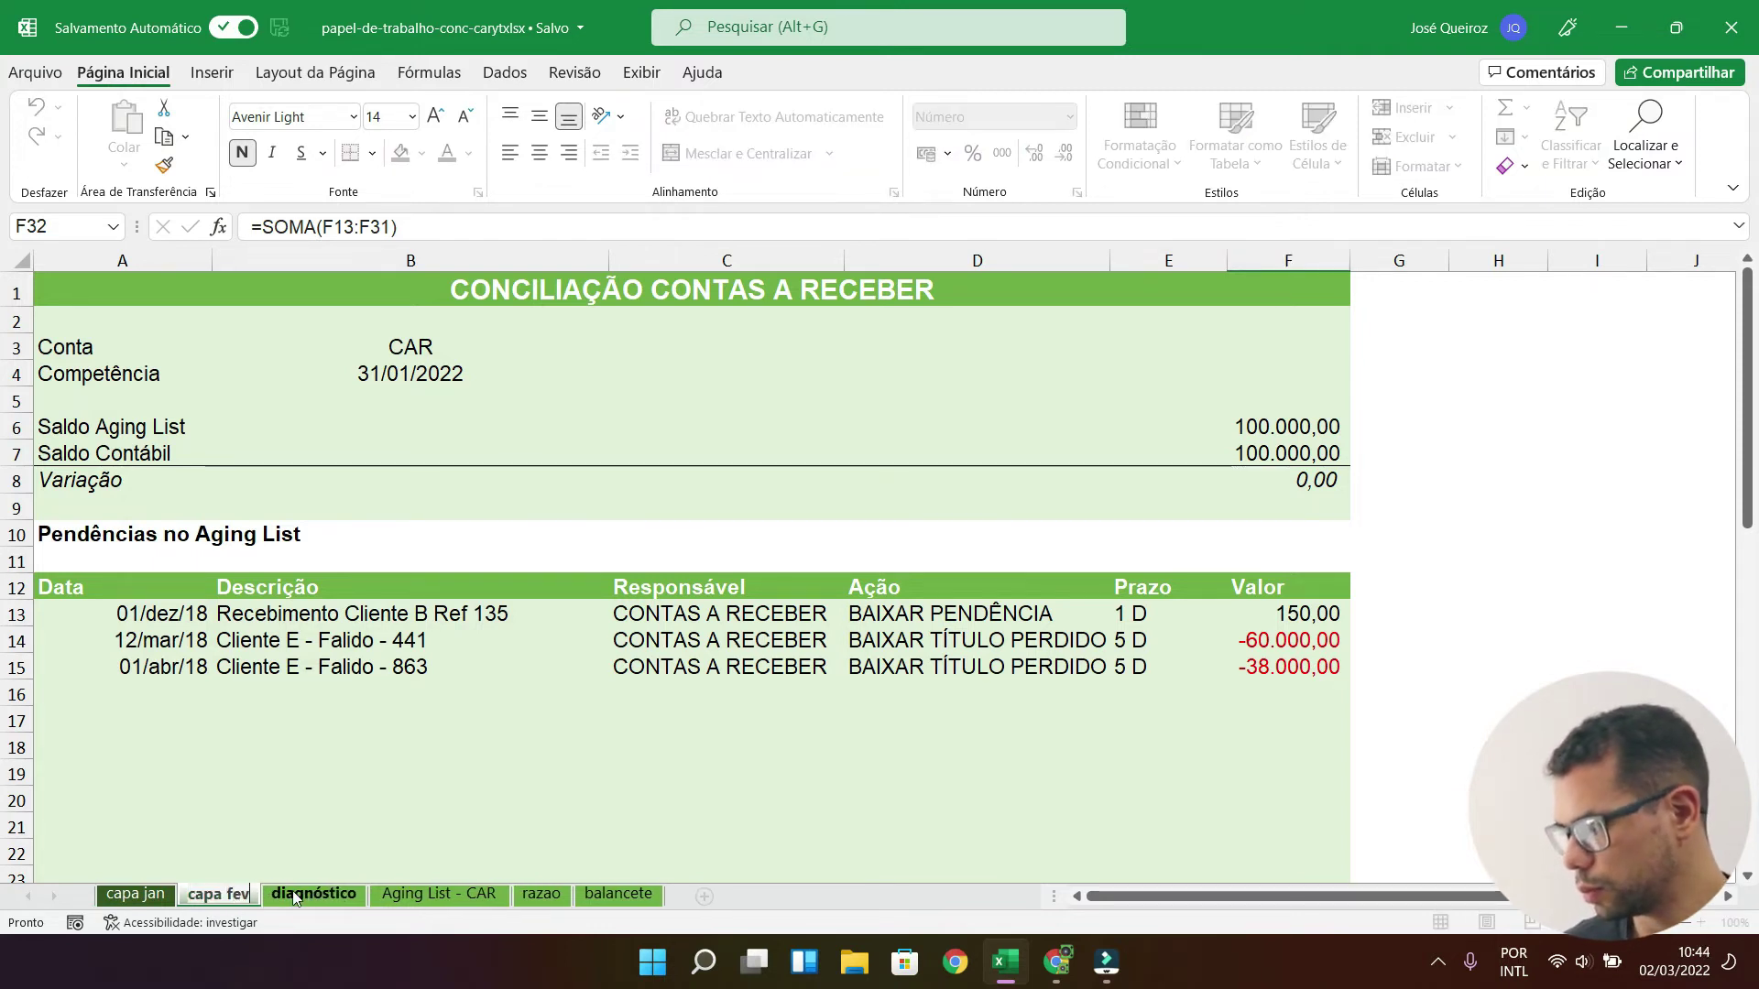
pyautogui.press('Return')
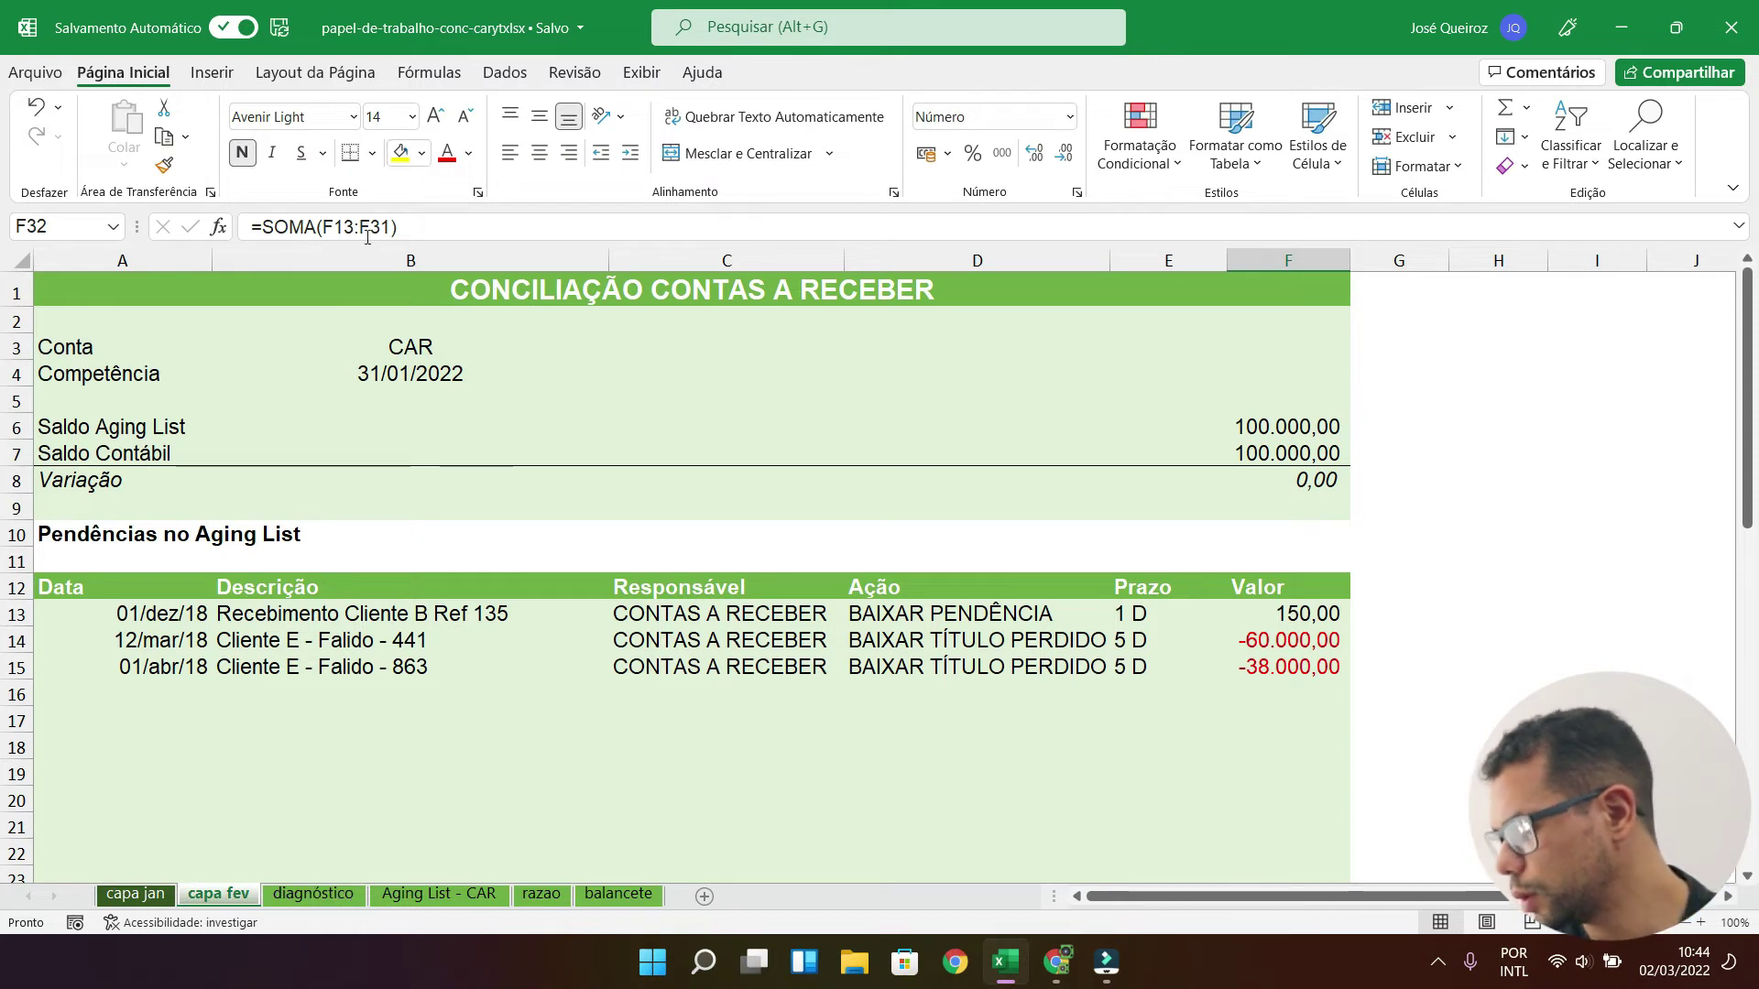
# Step: Set the Competência date on the capa fev sheet to 28/02/2022
pyautogui.click(388, 374)
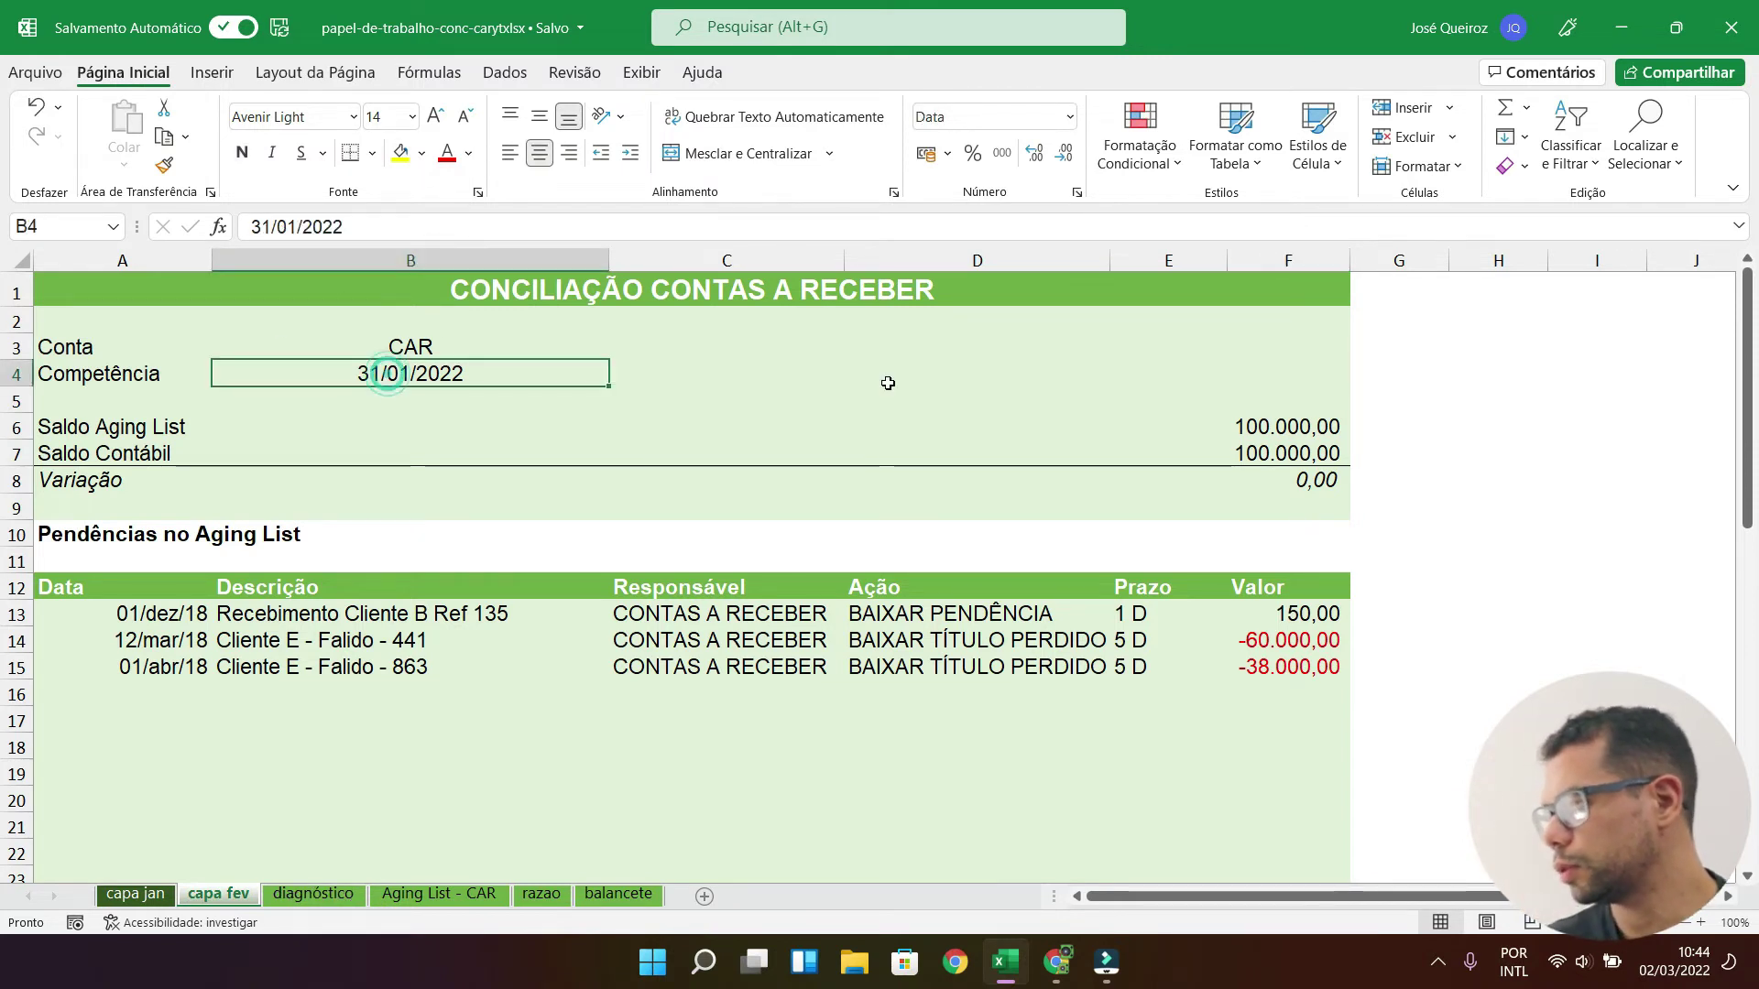
pyautogui.write('28')
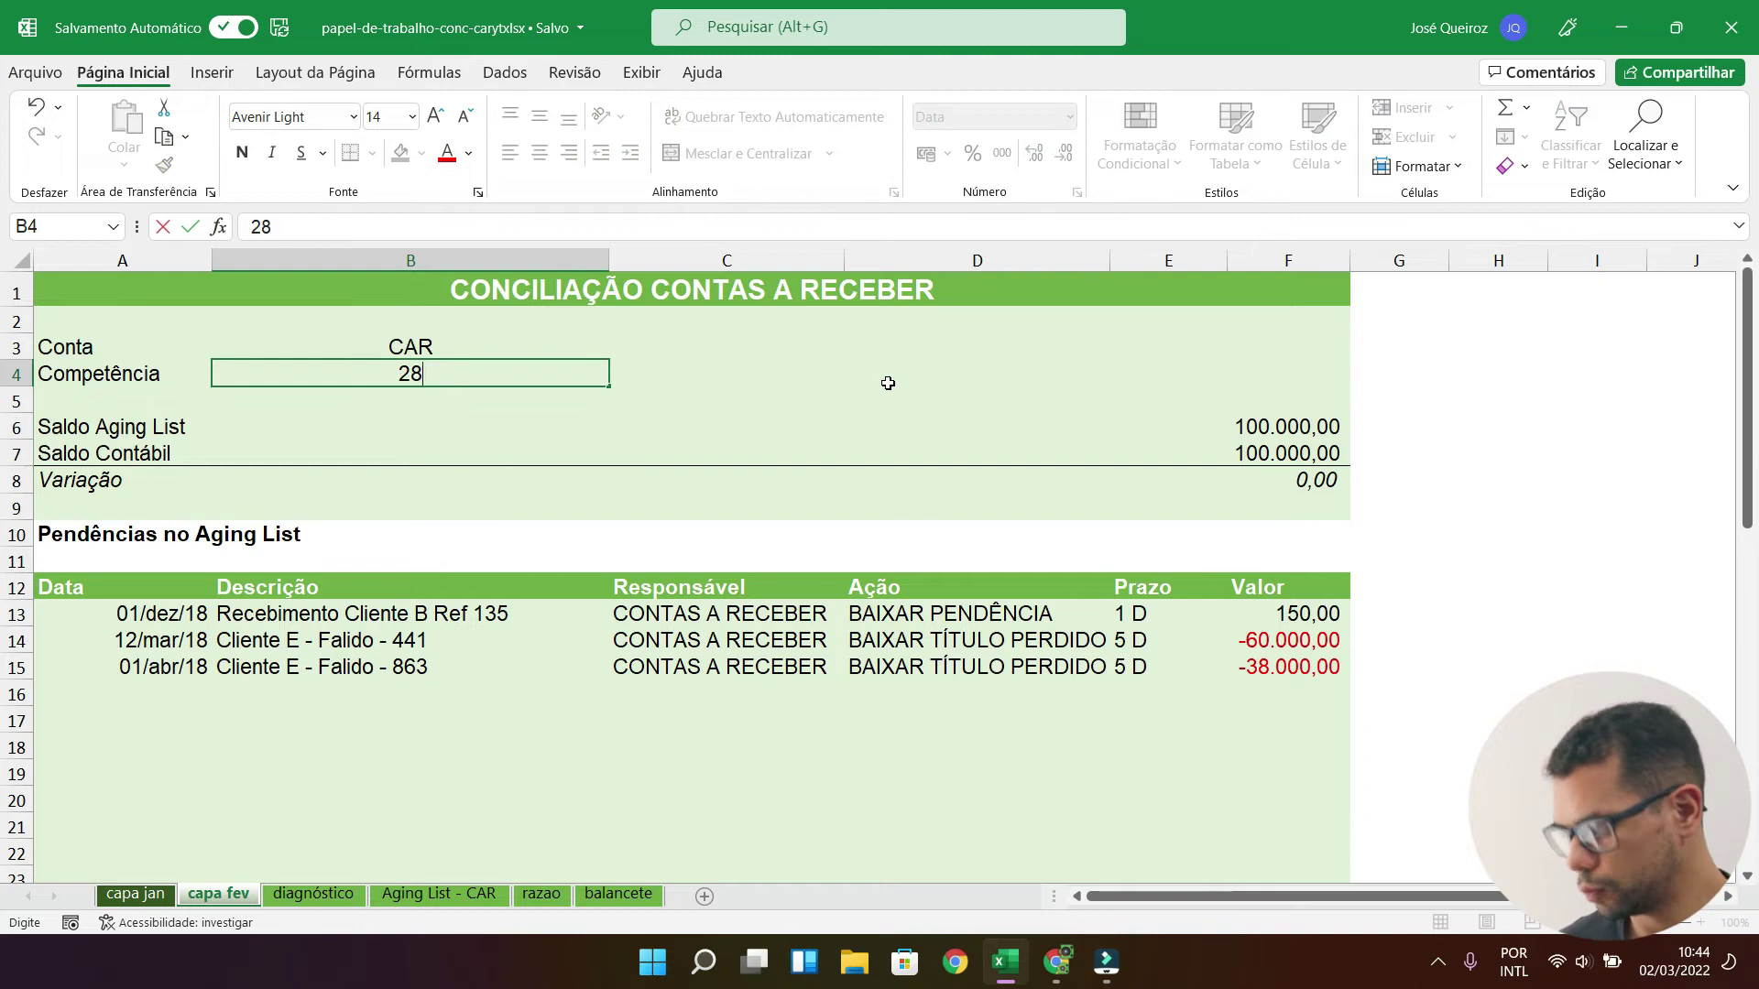
pyautogui.write('/02/2022')
pyautogui.press('Return')
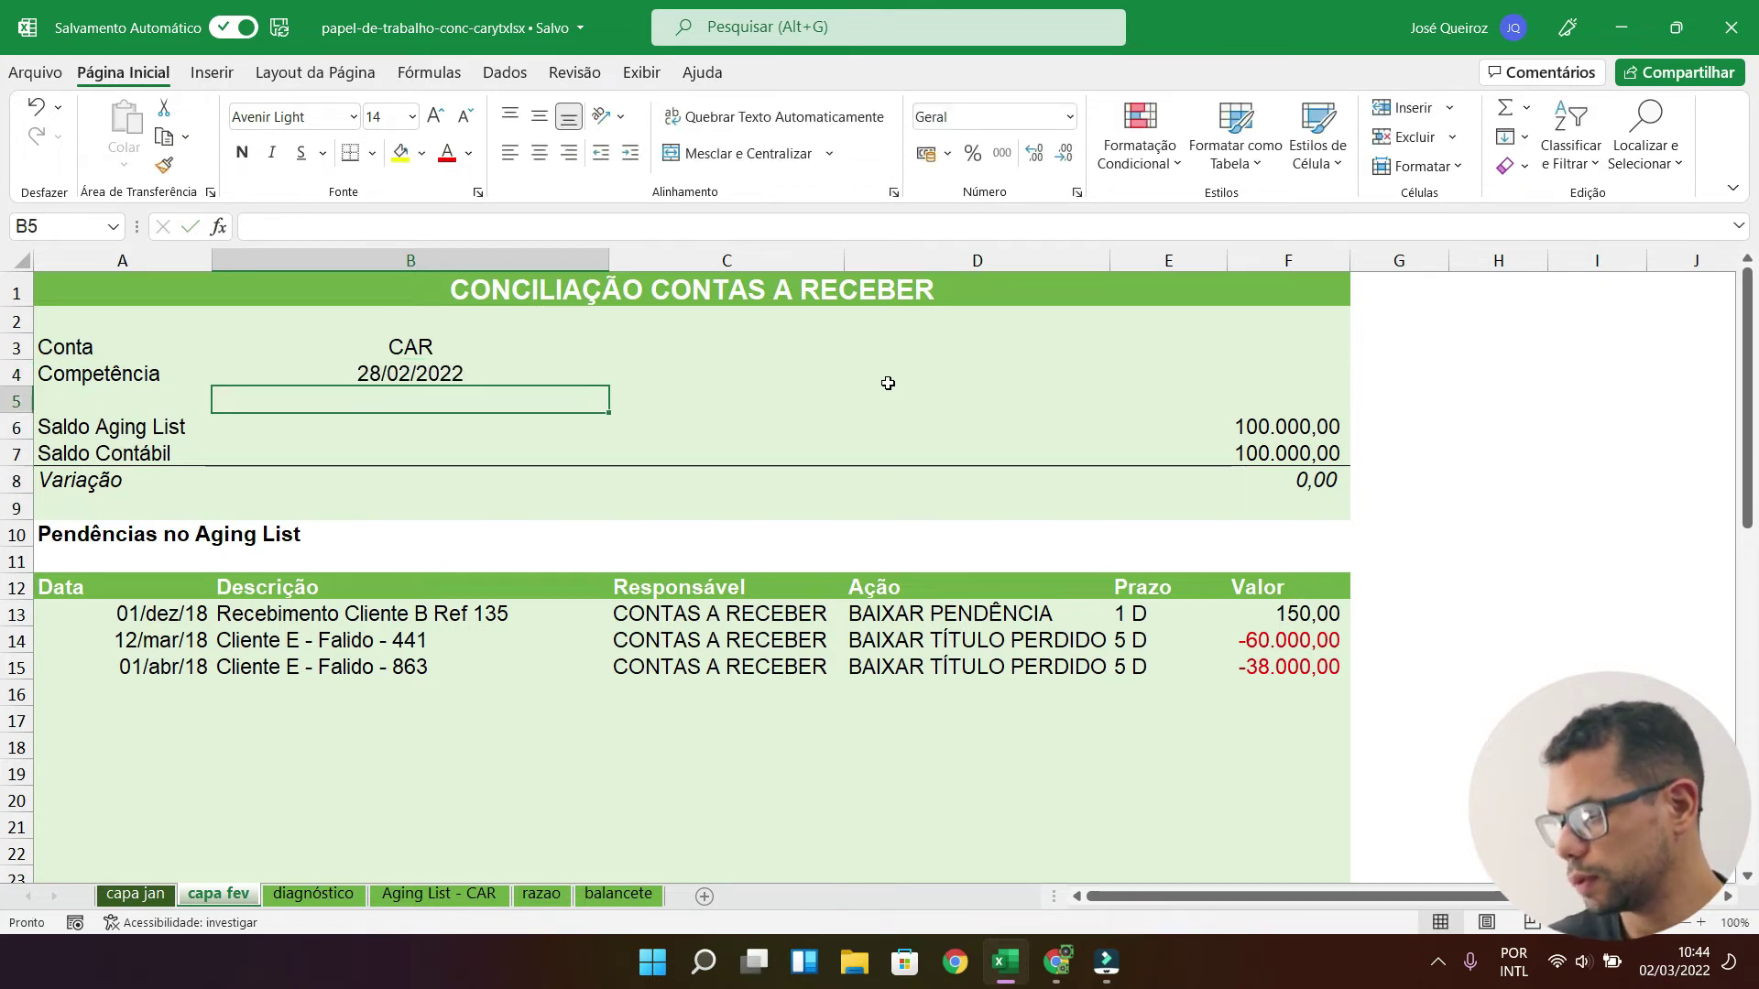
# Step: Examine the capa fev layout and its Saldo Aging List and Saldo Contábil cells, and compare them with the Aging List - CAR total
pyautogui.click(105, 426)
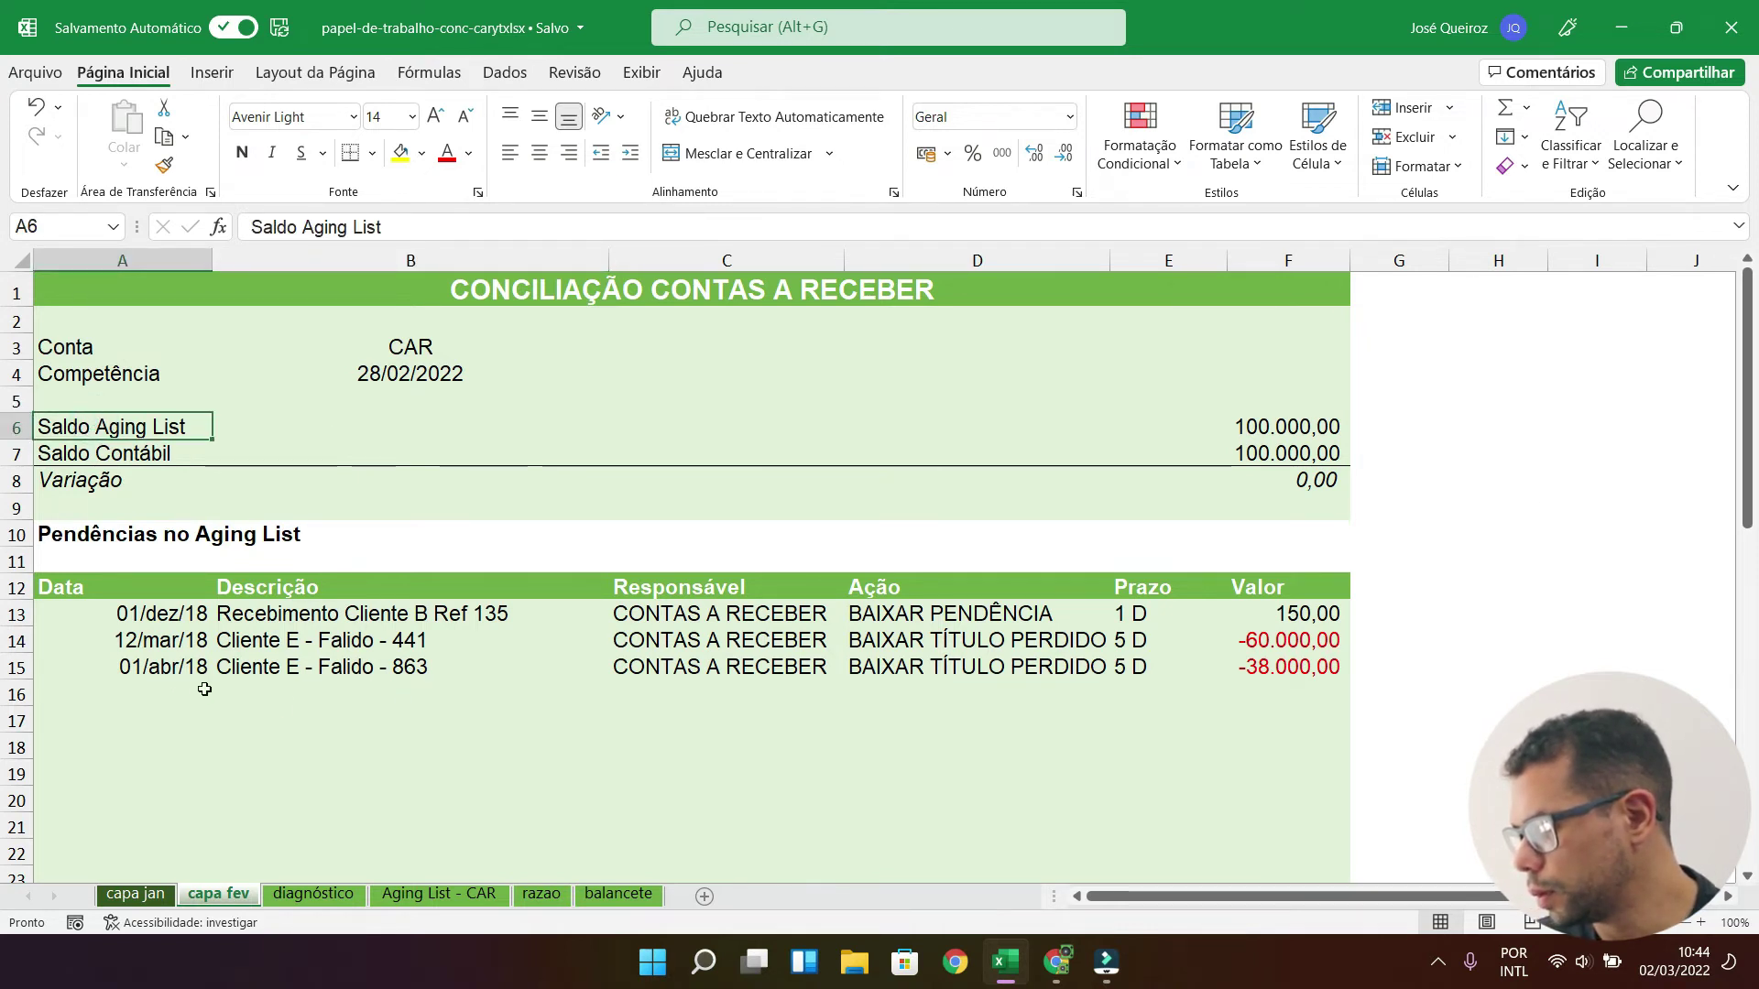
pyautogui.scroll(-8, 320, 721)
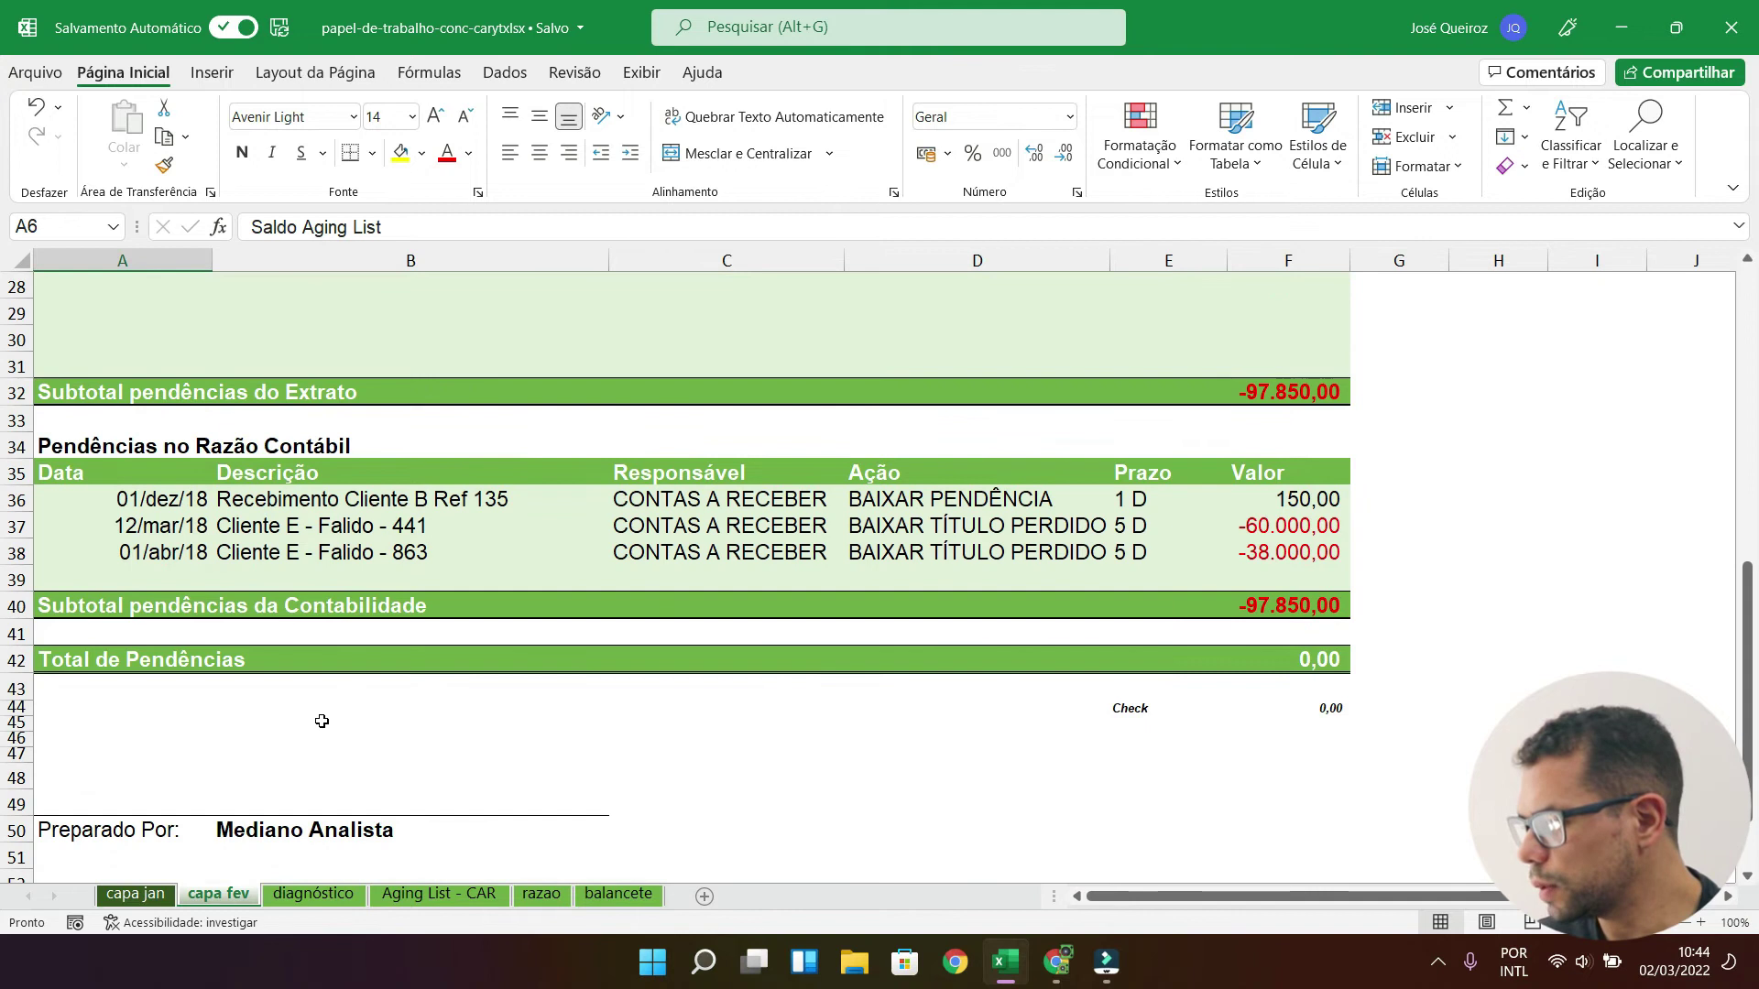
pyautogui.scroll(-4, 321, 721)
pyautogui.scroll(12, 341, 713)
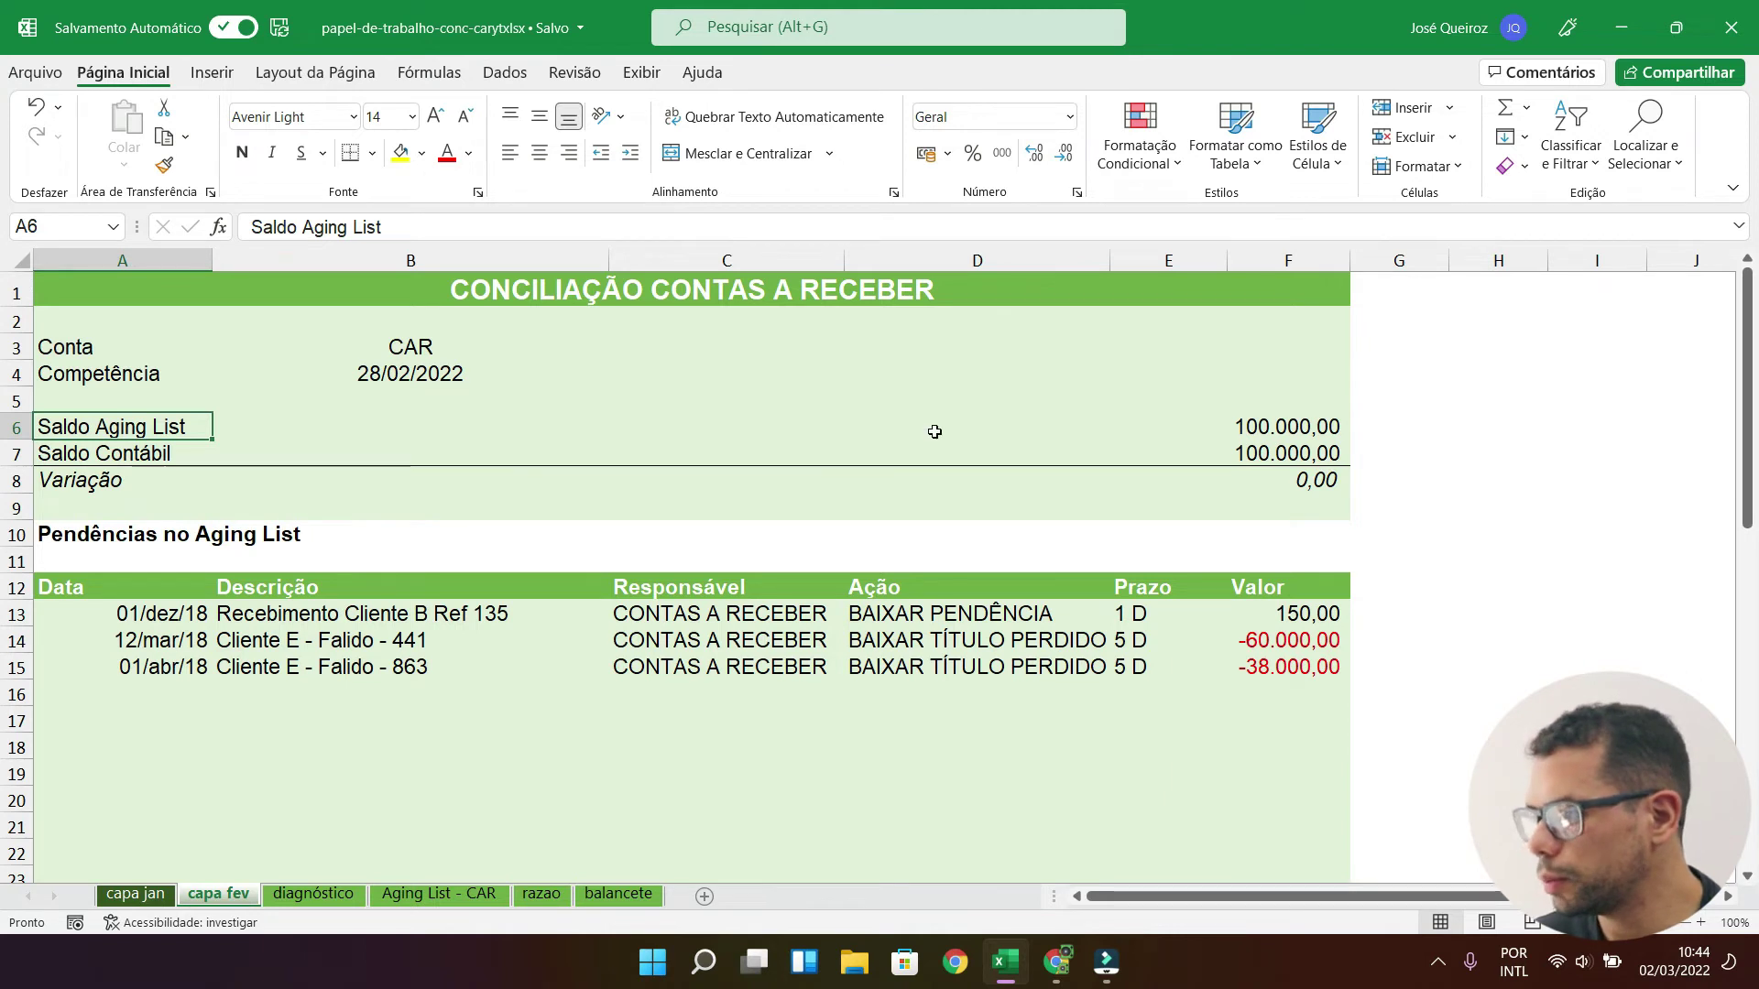
pyautogui.moveTo(1292, 429); pyautogui.dragTo(1288, 456)
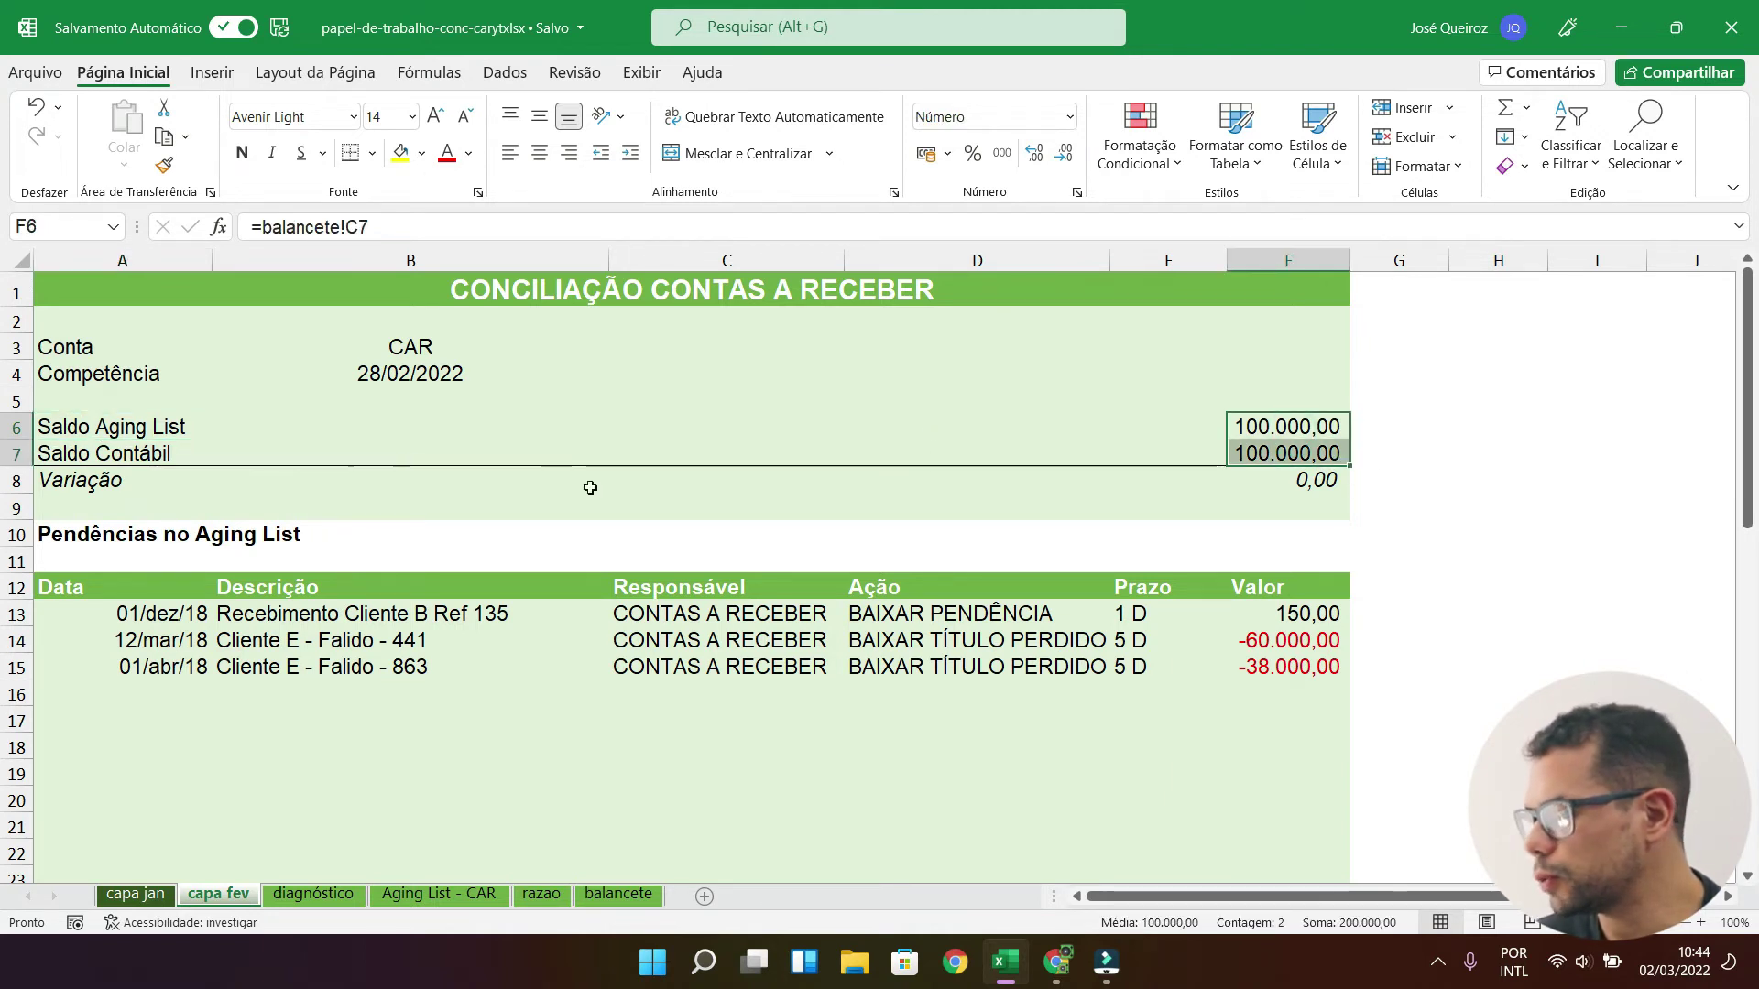
pyautogui.click(105, 423)
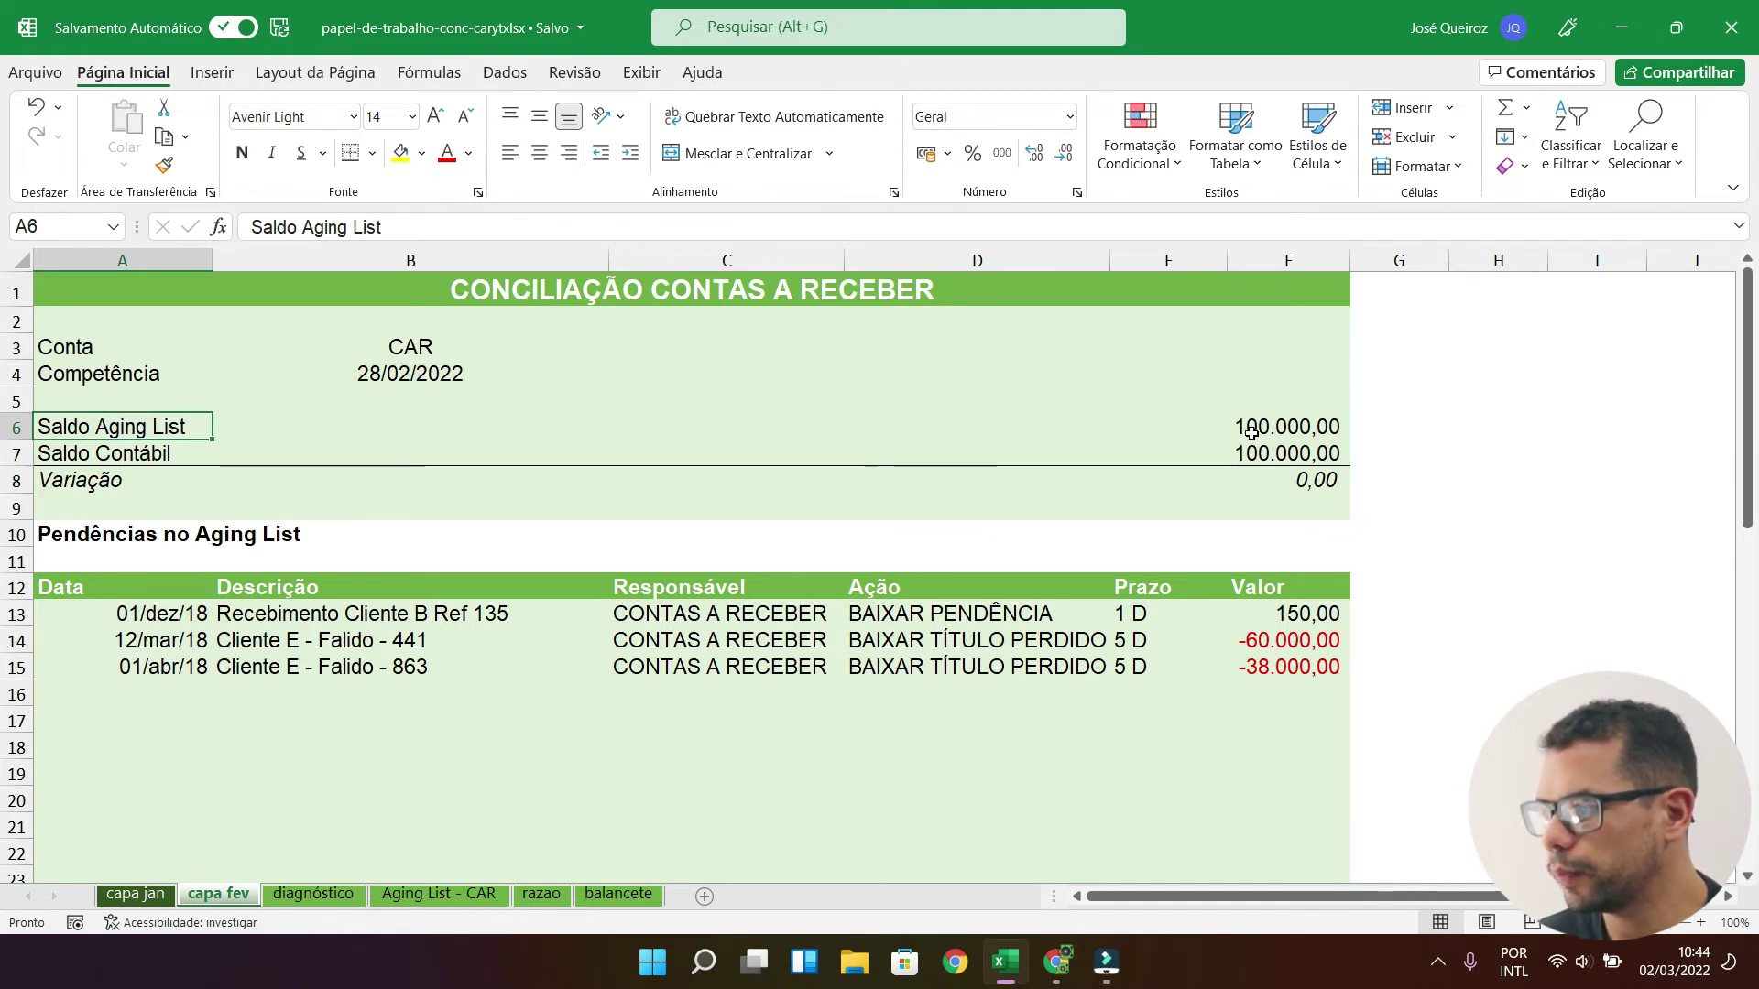
pyautogui.hotkey('ctrl', 'Right')
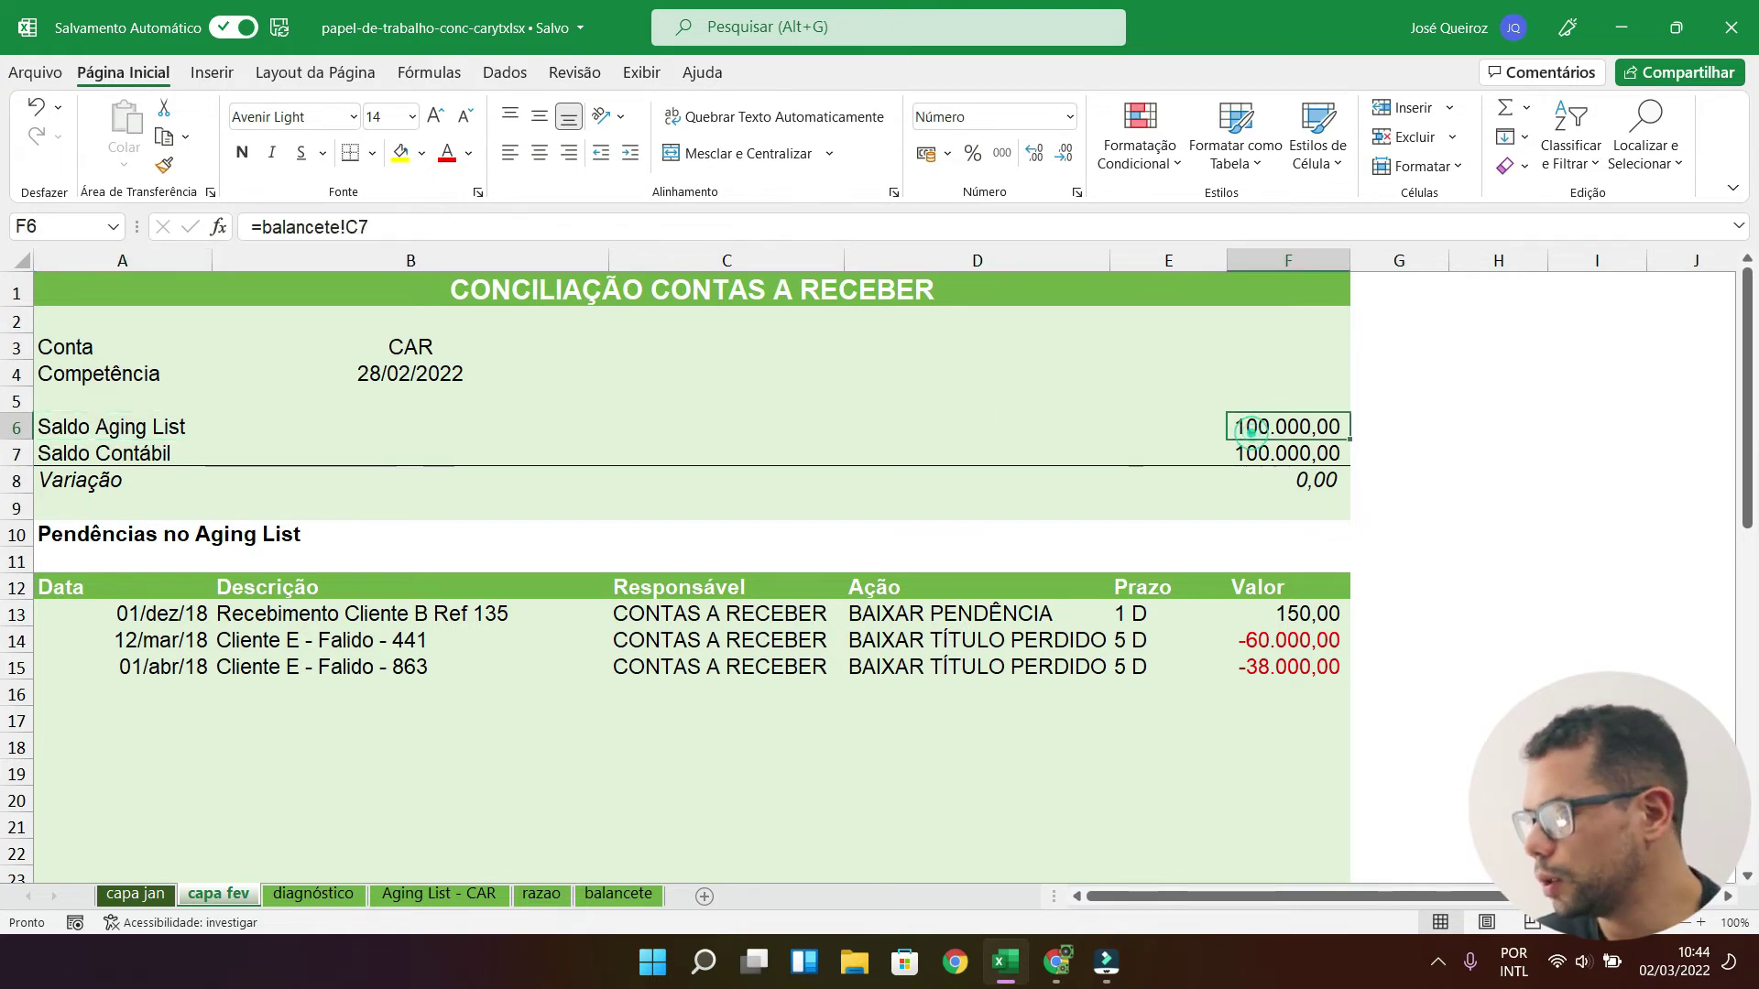
pyautogui.click(461, 892)
pyautogui.click(339, 315)
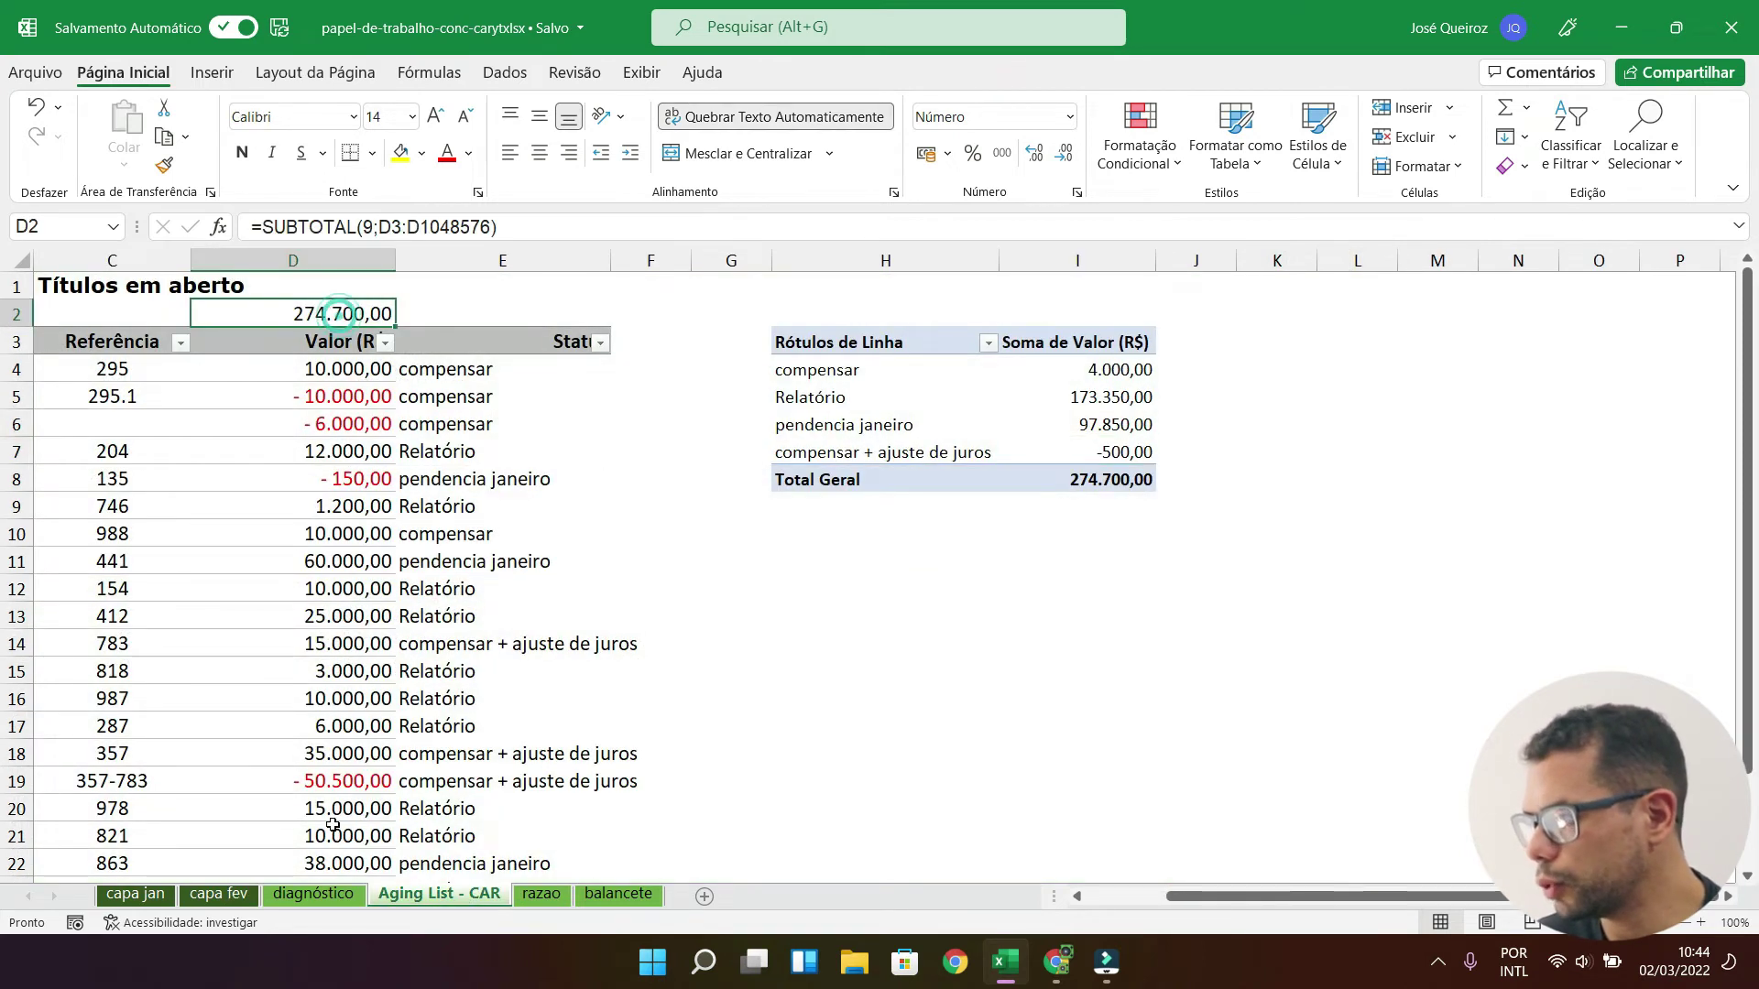
pyautogui.click(224, 894)
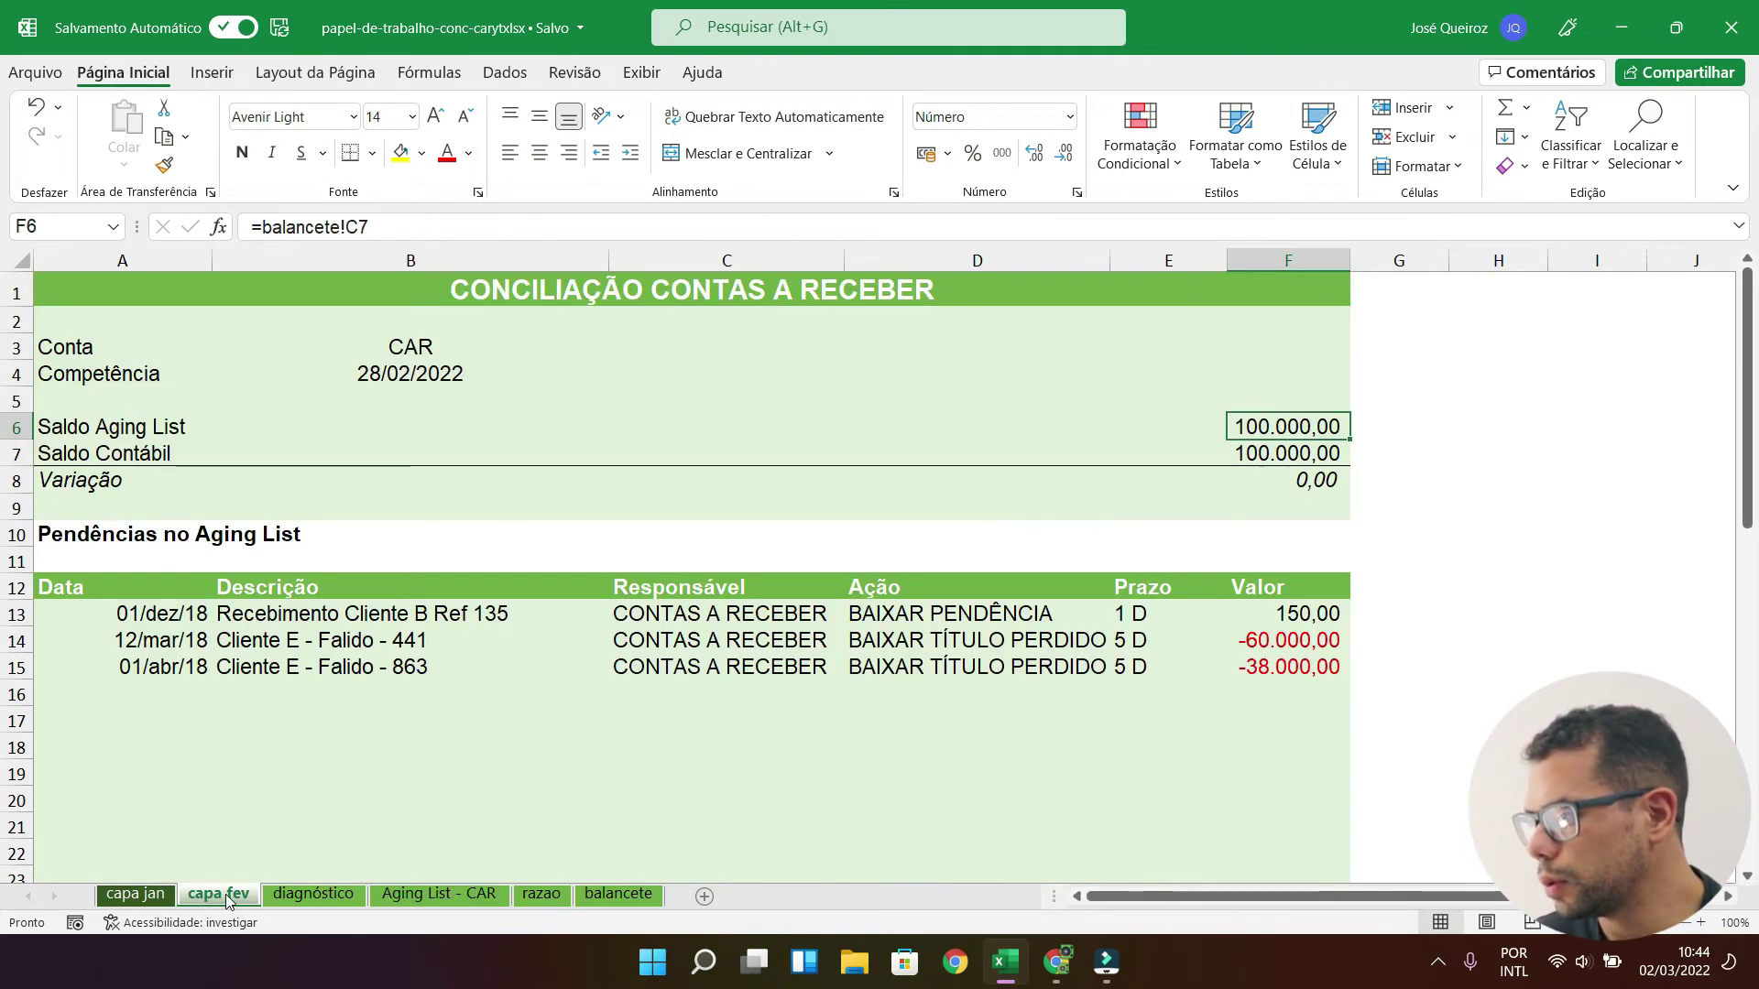
pyautogui.click(153, 423)
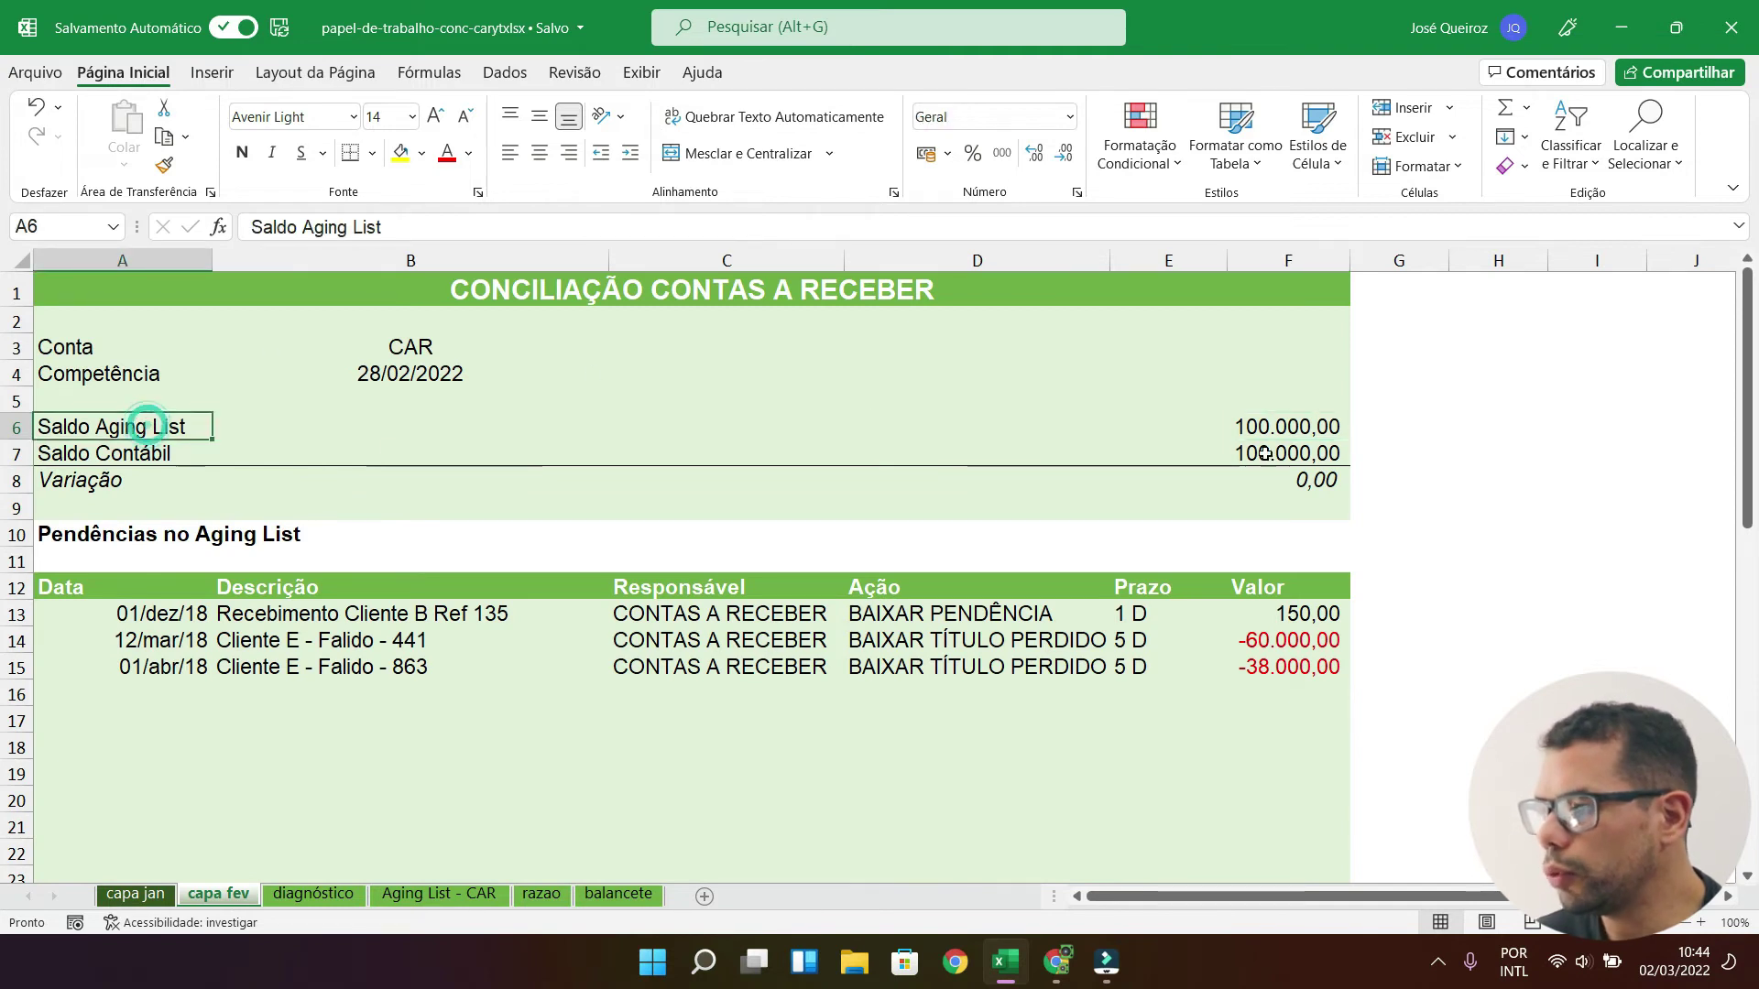
pyautogui.click(1291, 426)
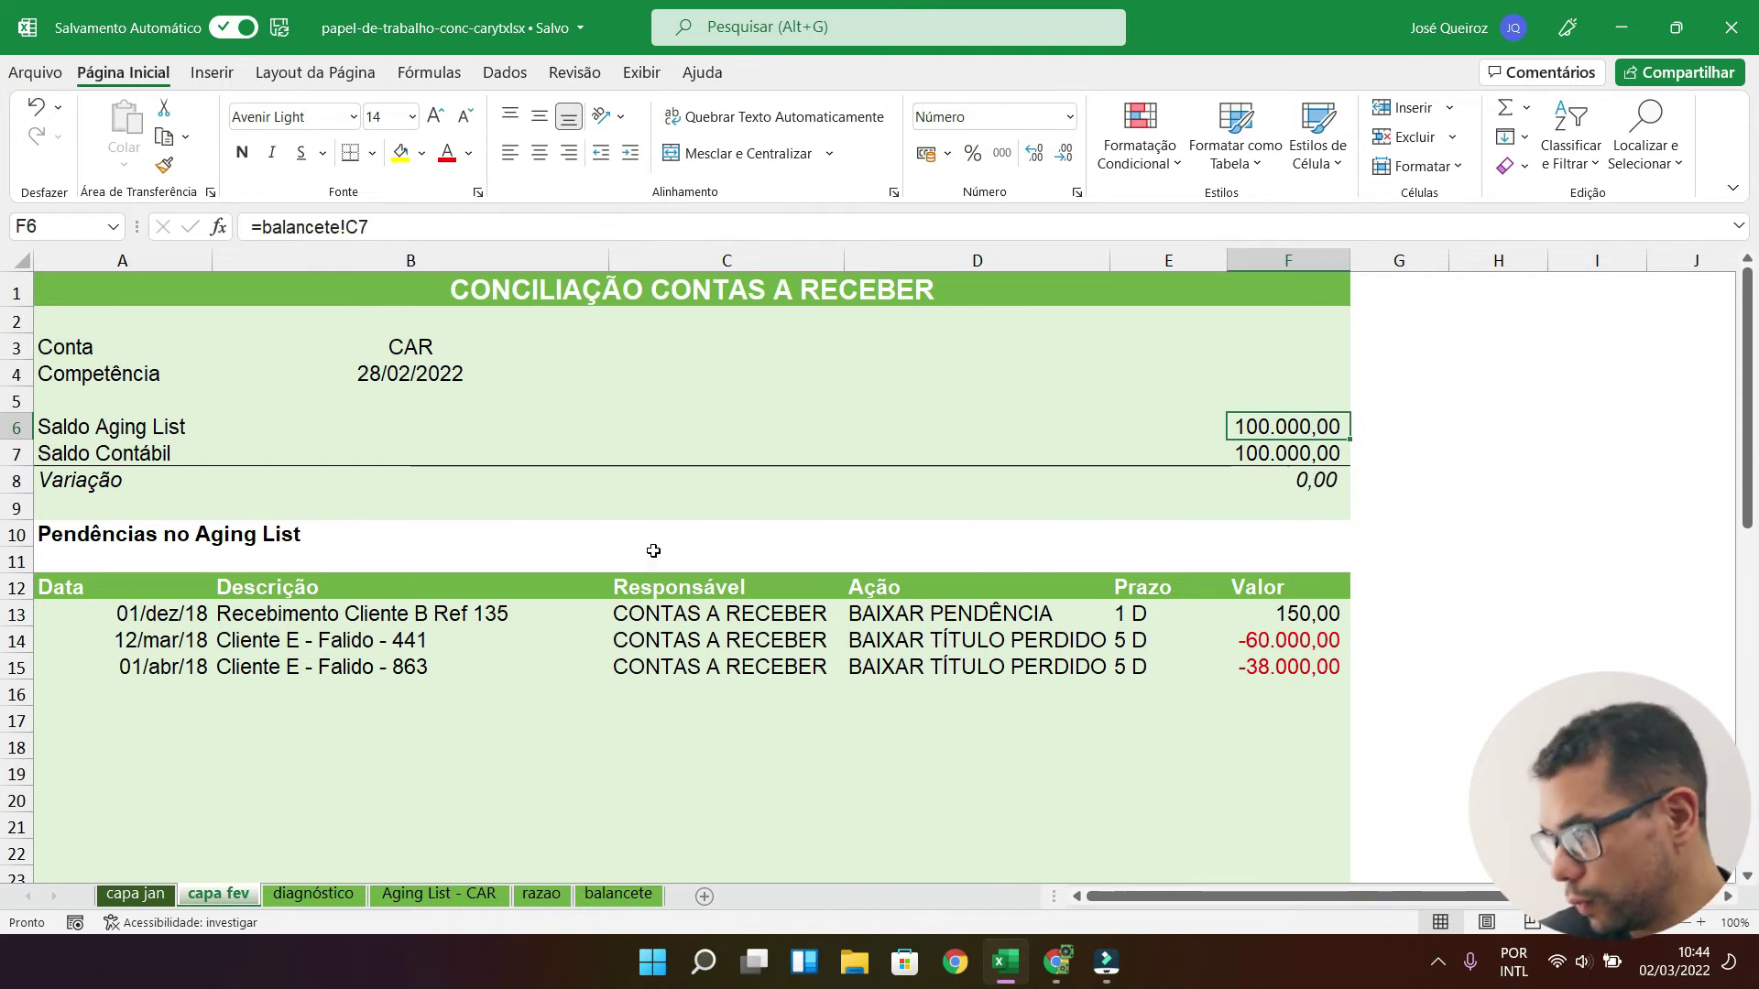
# Step: Change the Saldo Aging List label in A6 of capa fev to "Saldo Aging List - ajustado"
pyautogui.click(122, 427)
pyautogui.press('F2')
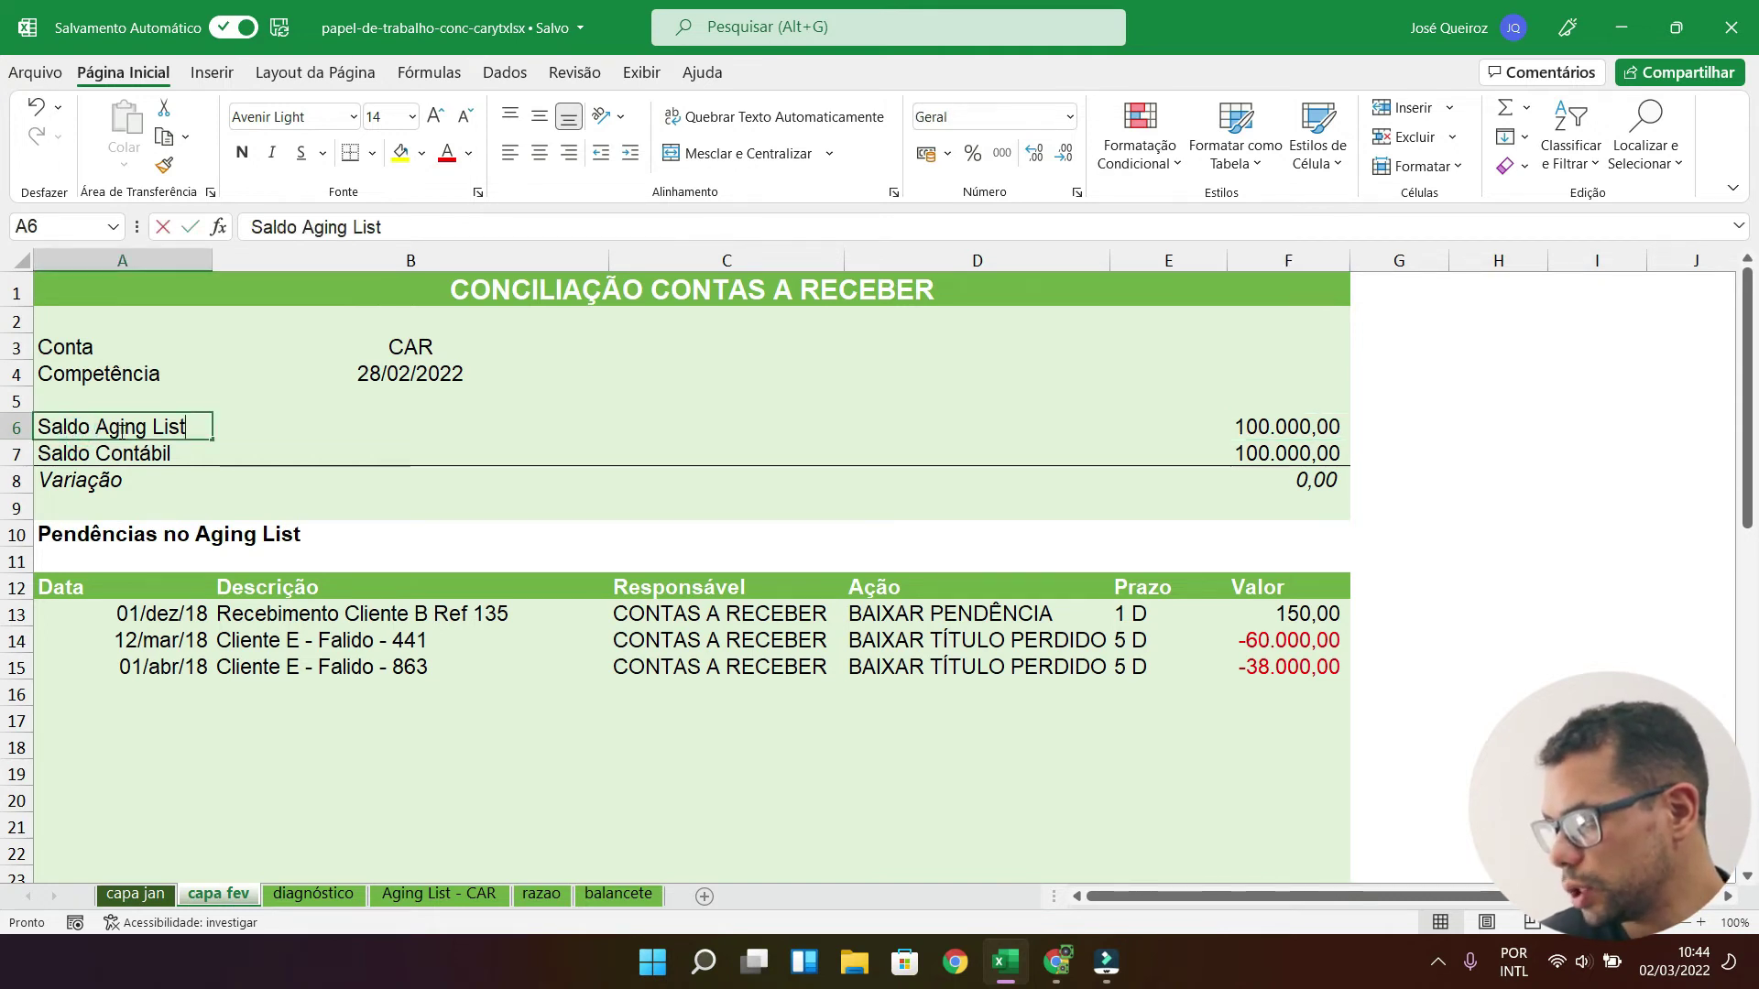
pyautogui.write('- ajustad')
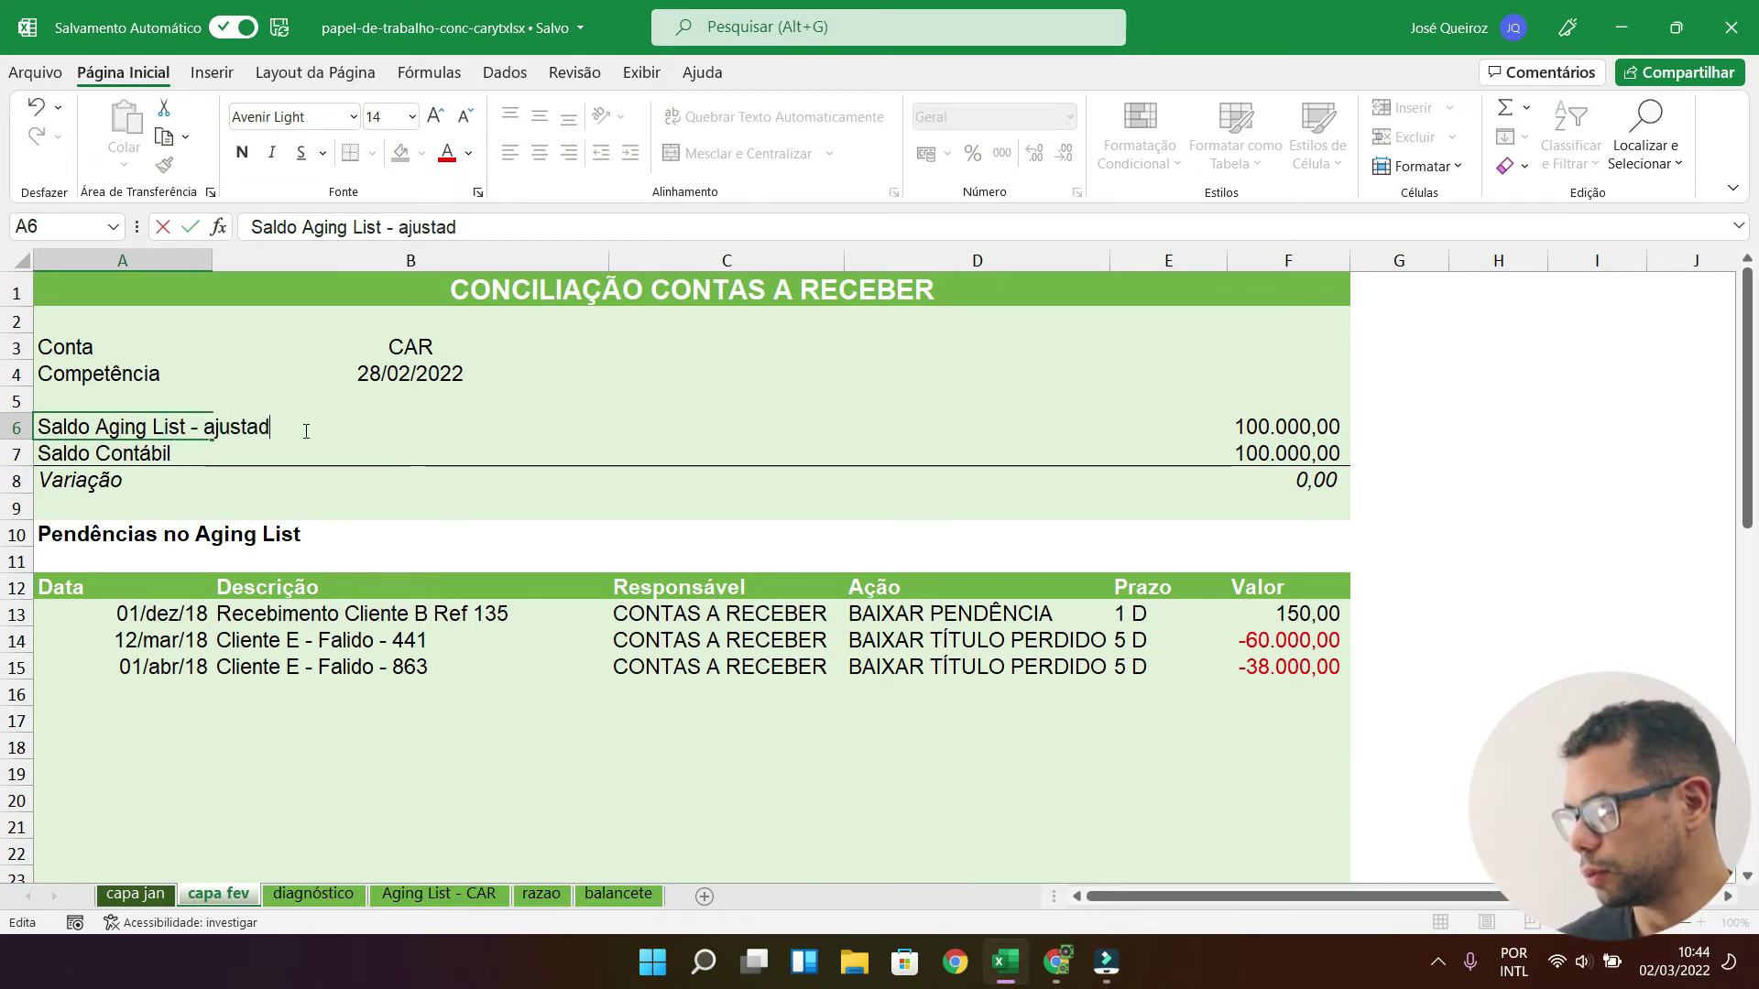
pyautogui.write('o')
pyautogui.press('Return')
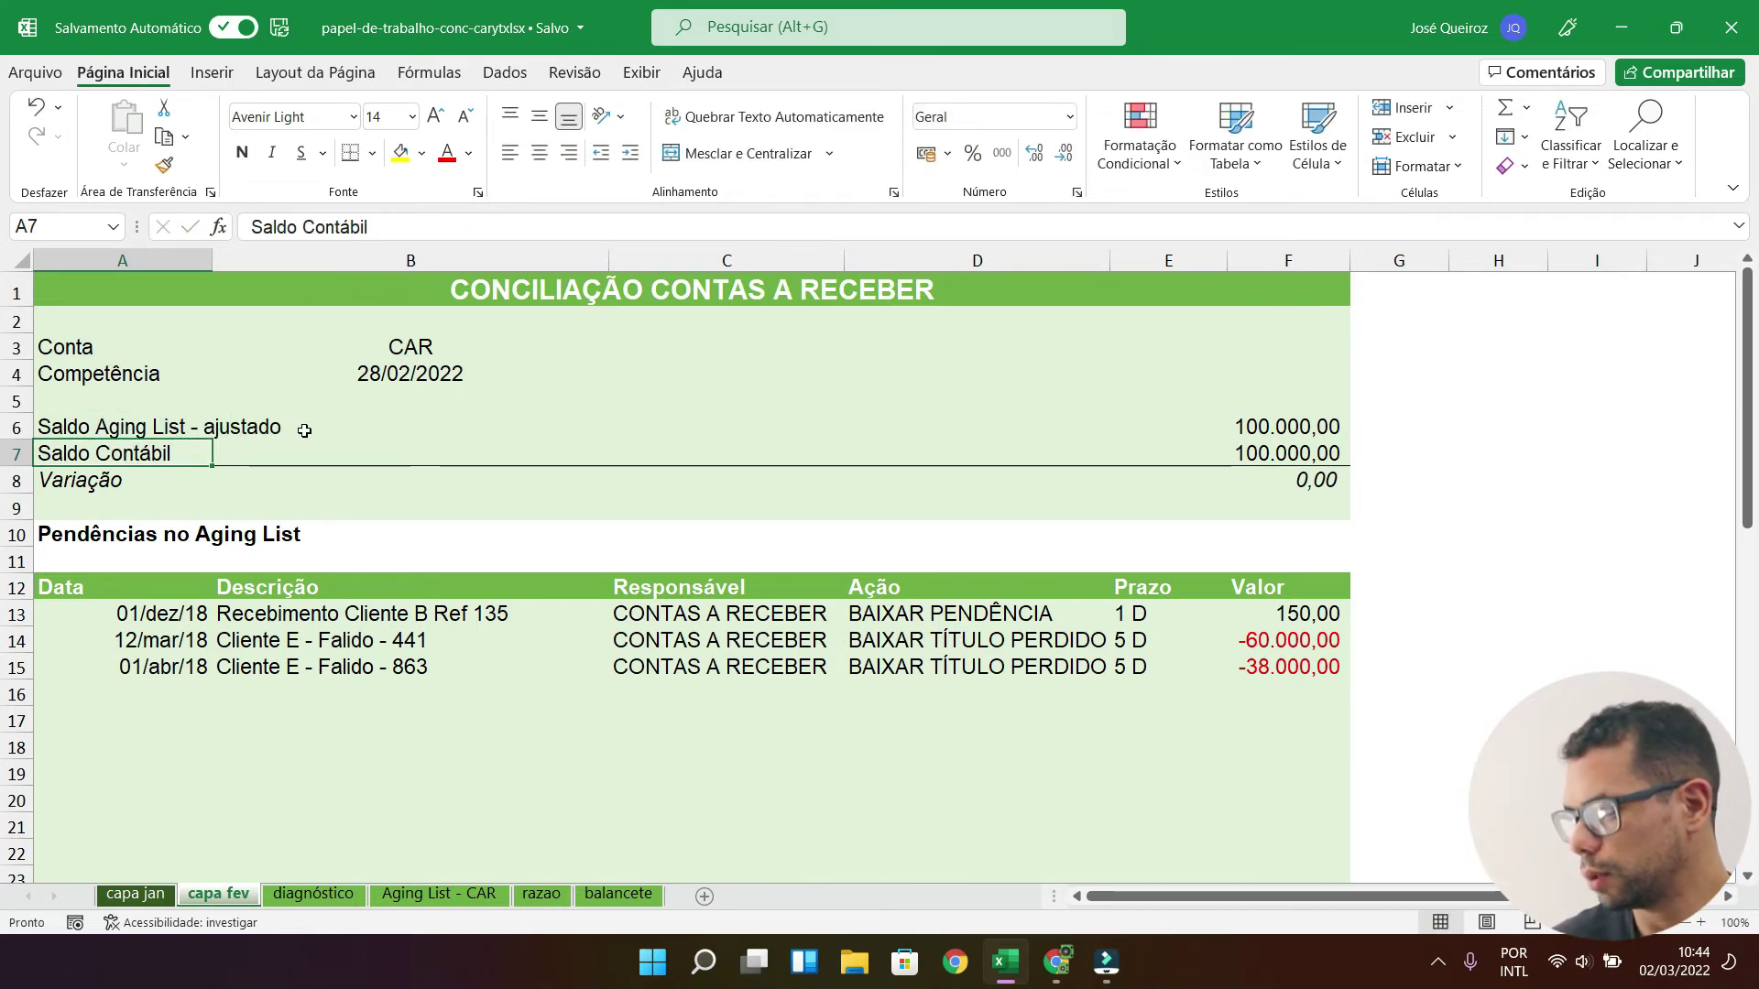
# Step: Link the adjusted Saldo Aging List value in F6 of capa fev to the pivot table's Relatório amount on Aging List - CAR
pyautogui.click(1272, 434)
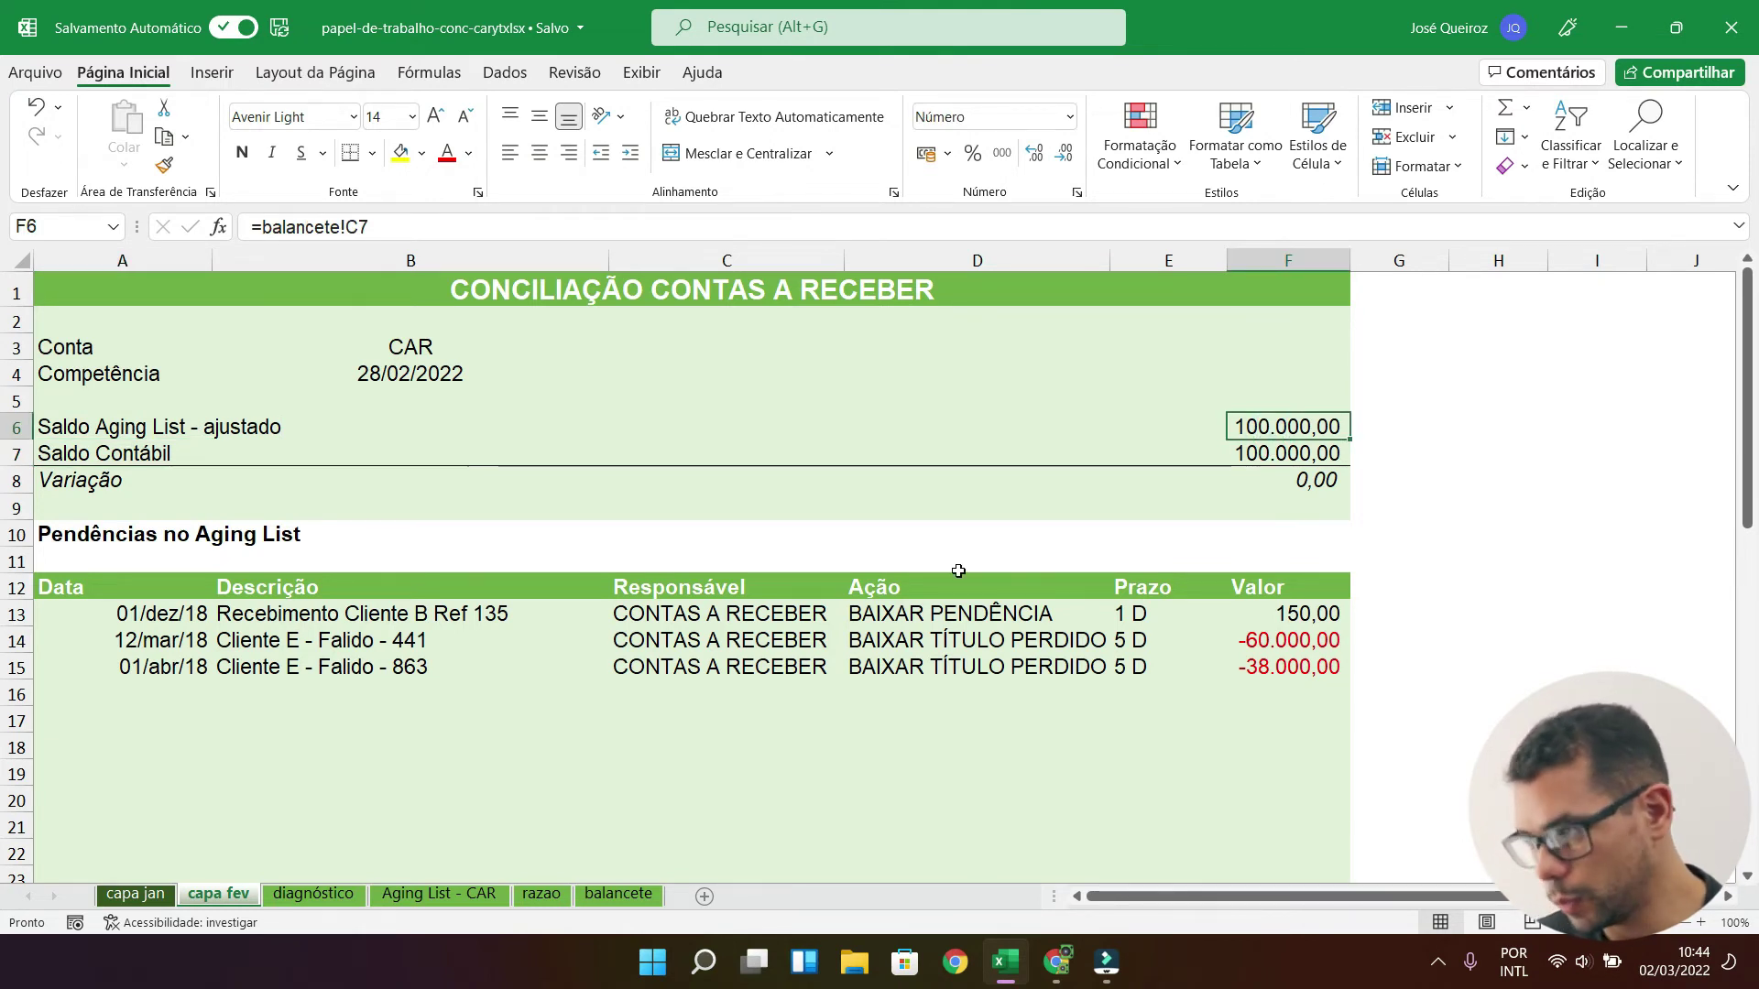
pyautogui.write('=')
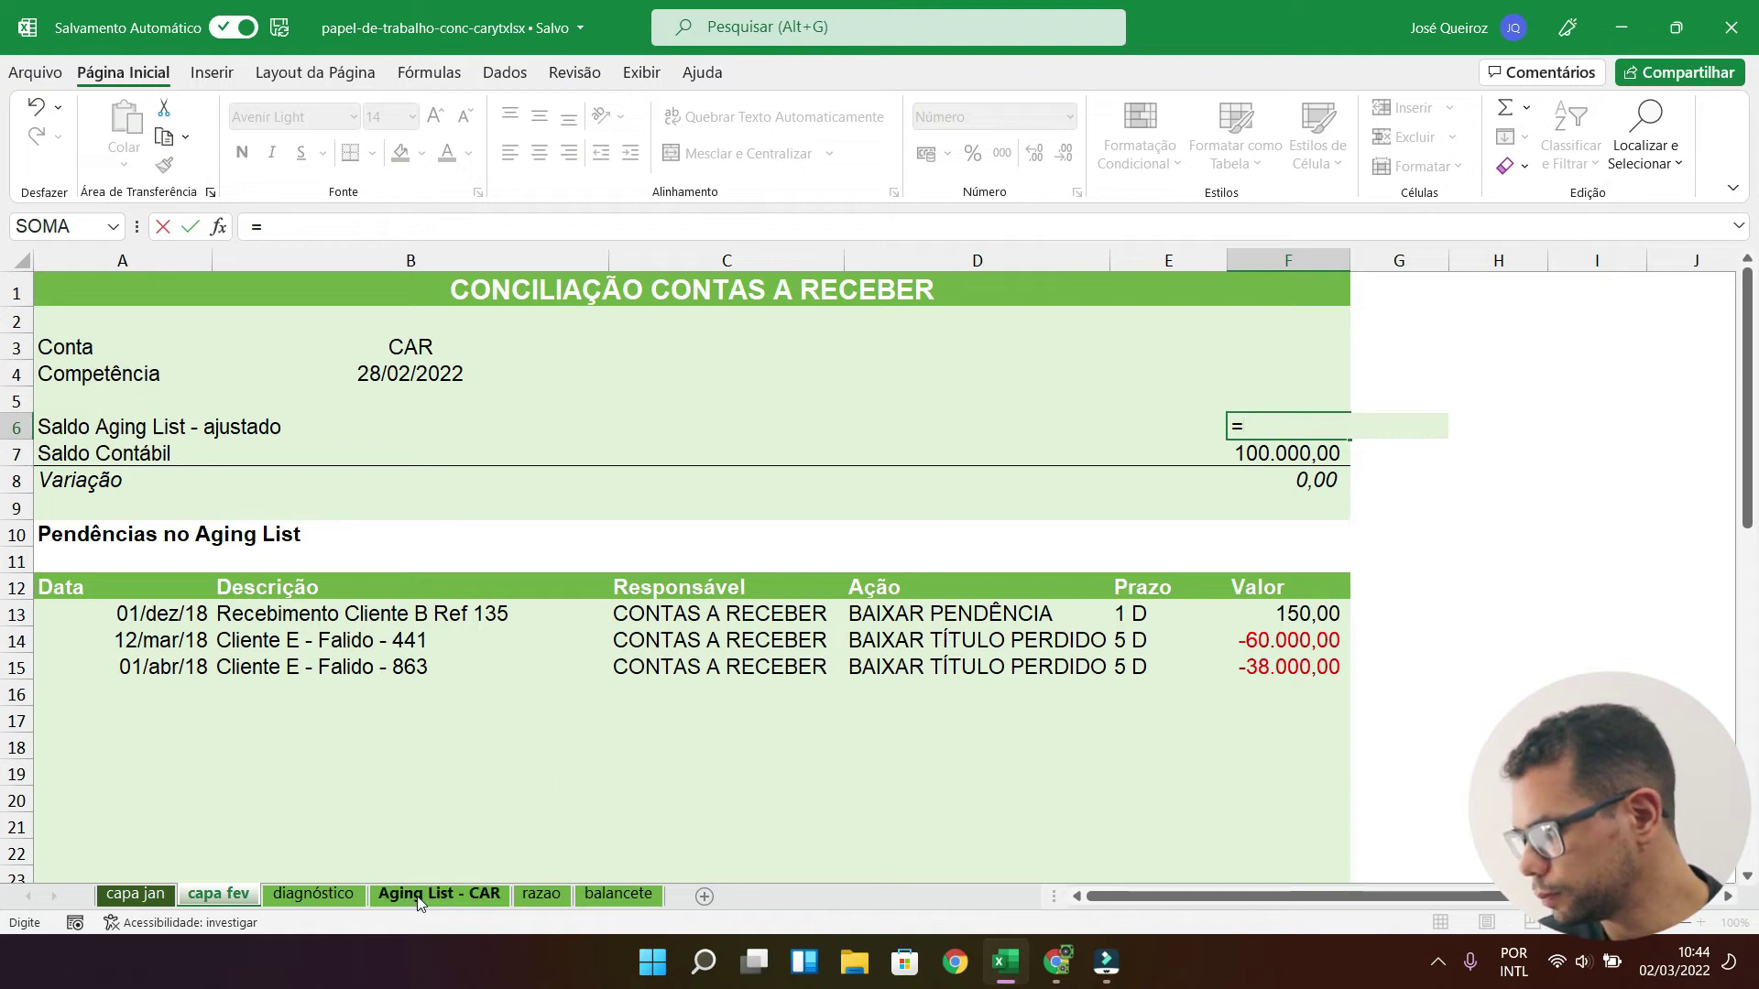
pyautogui.click(465, 898)
pyautogui.click(1125, 396)
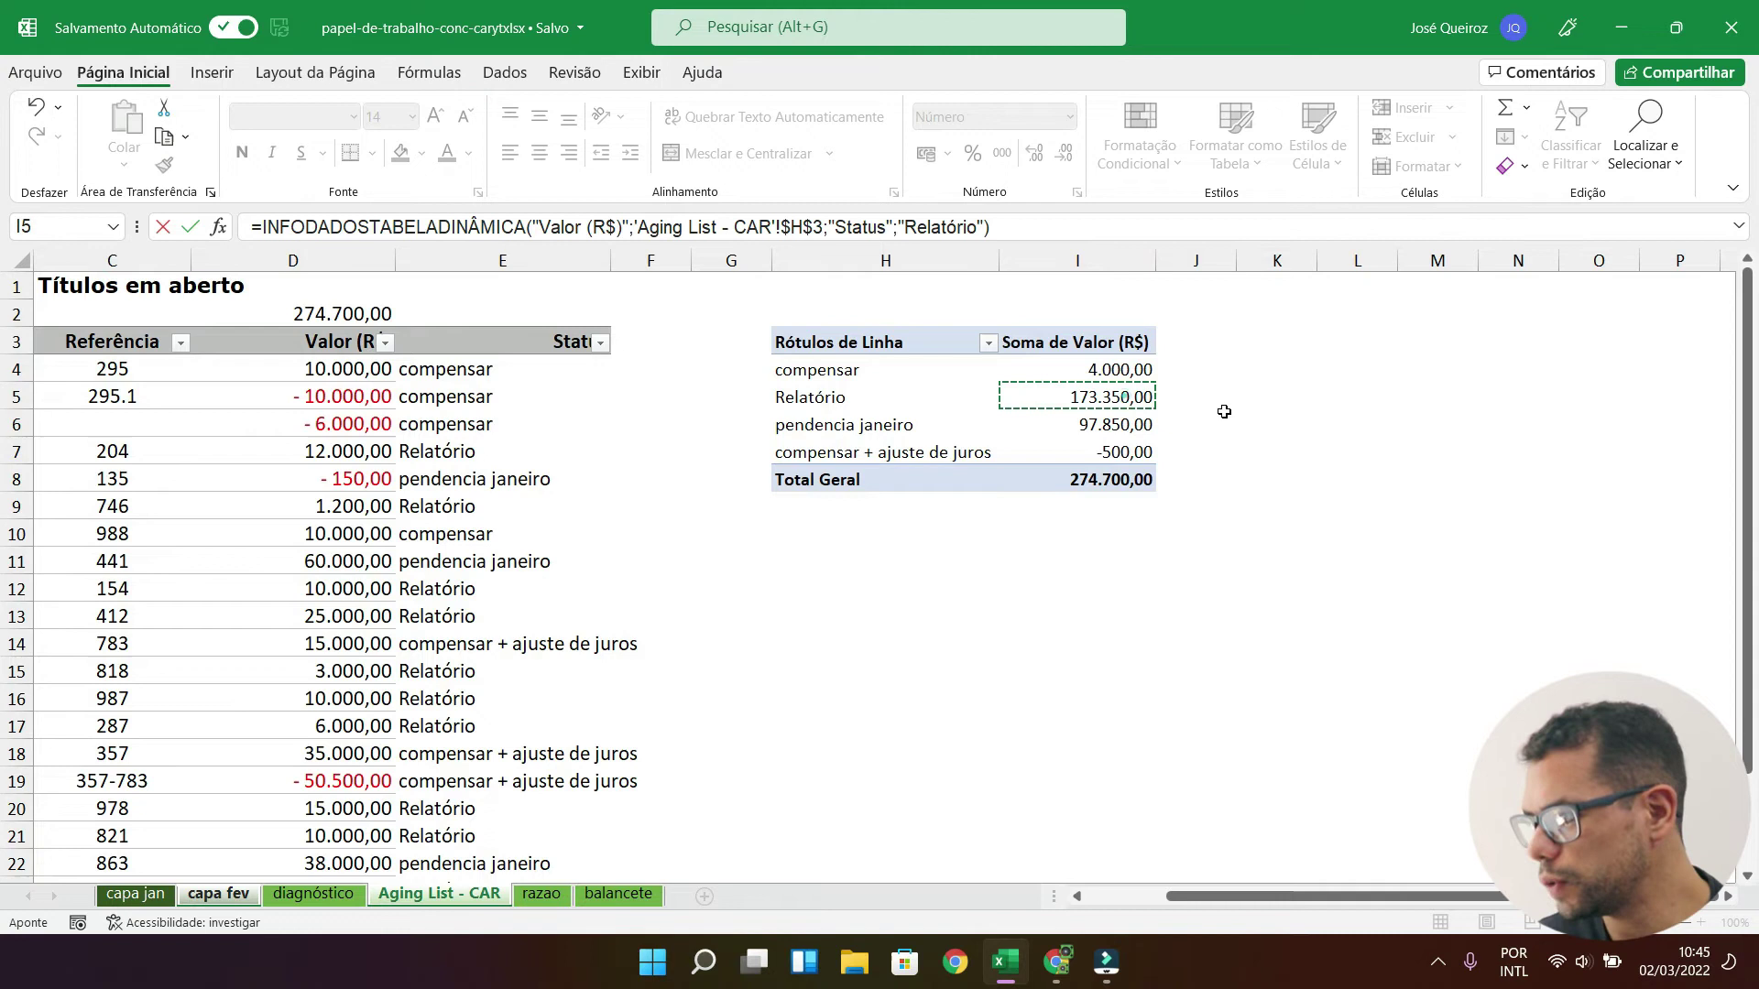
pyautogui.press('Return')
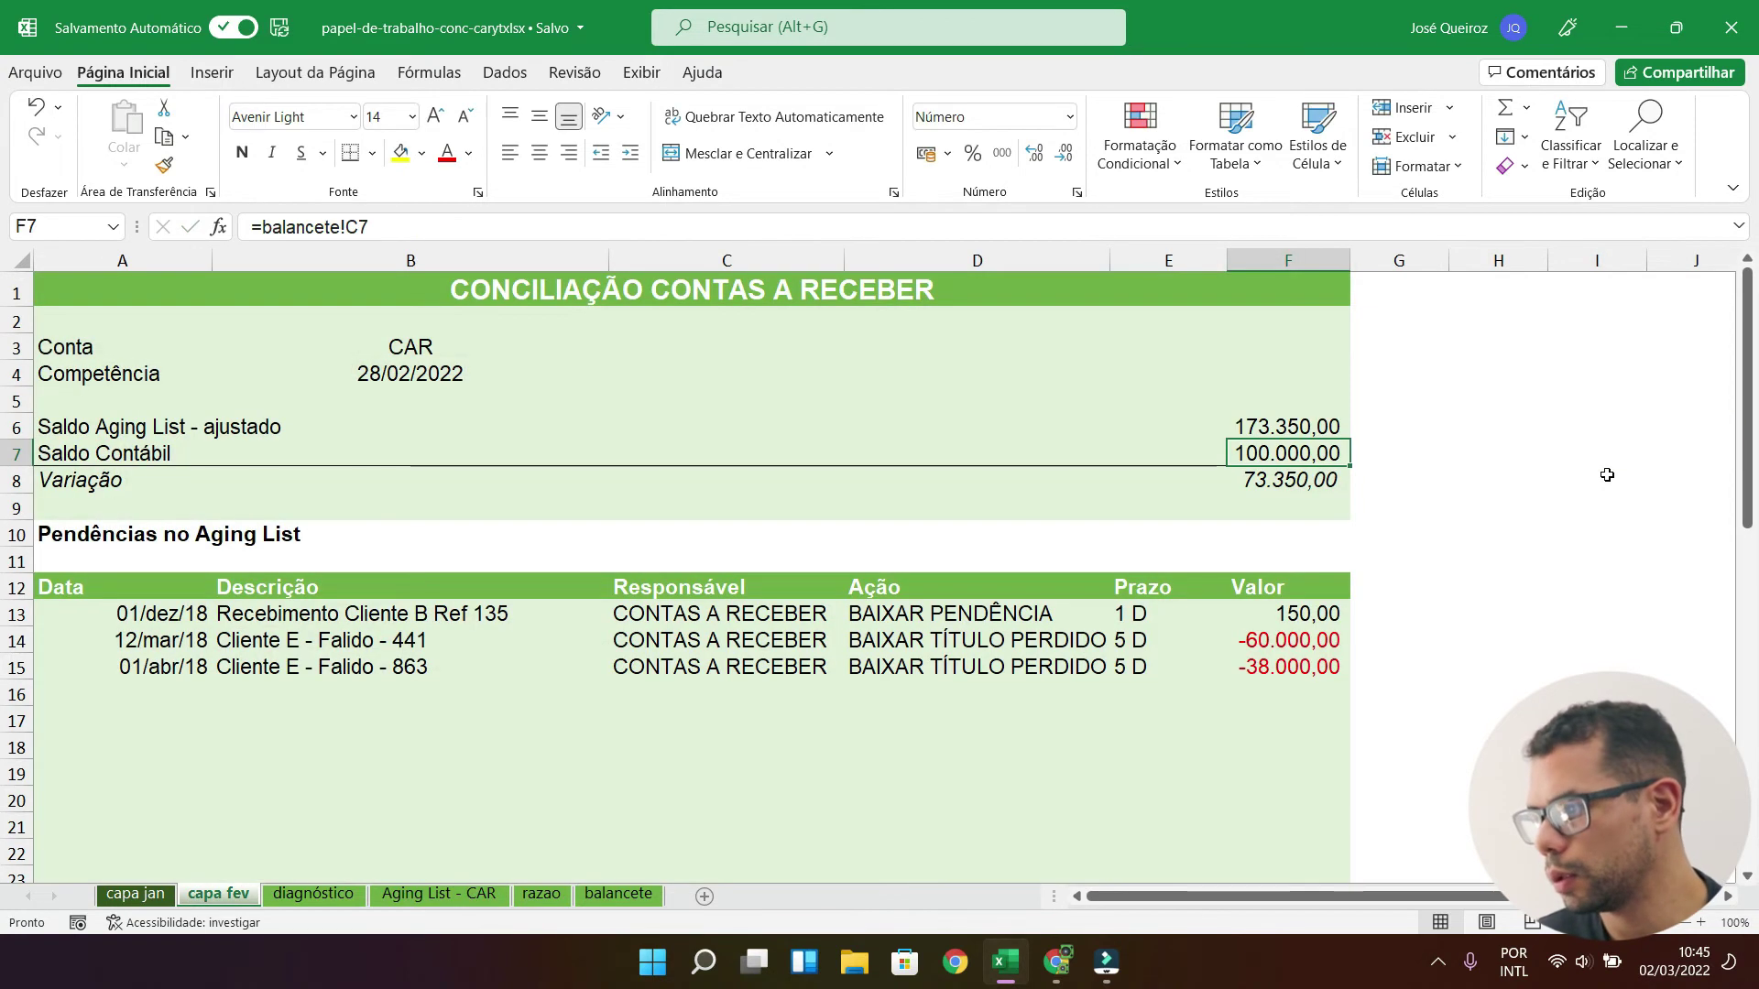
# Step: Link the Saldo Contábil value in F7 of capa fev to the Fevereiro balance in balancete D7, and autofit column F
pyautogui.click(434, 897)
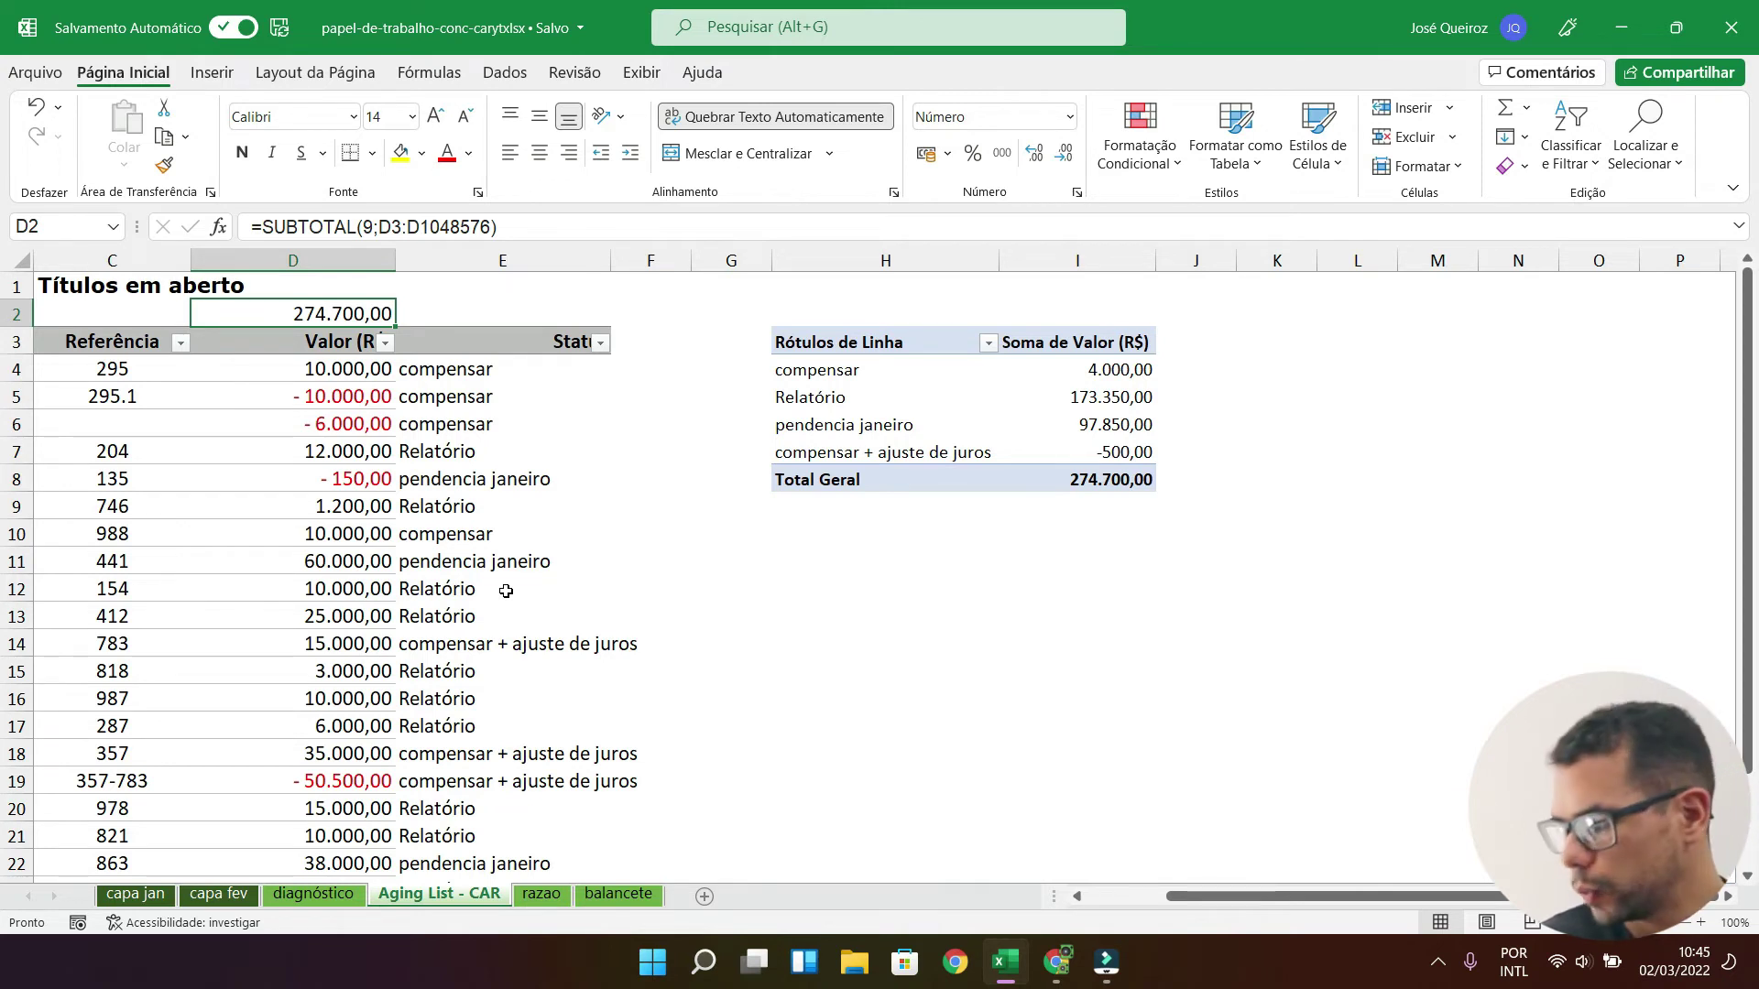
pyautogui.click(215, 897)
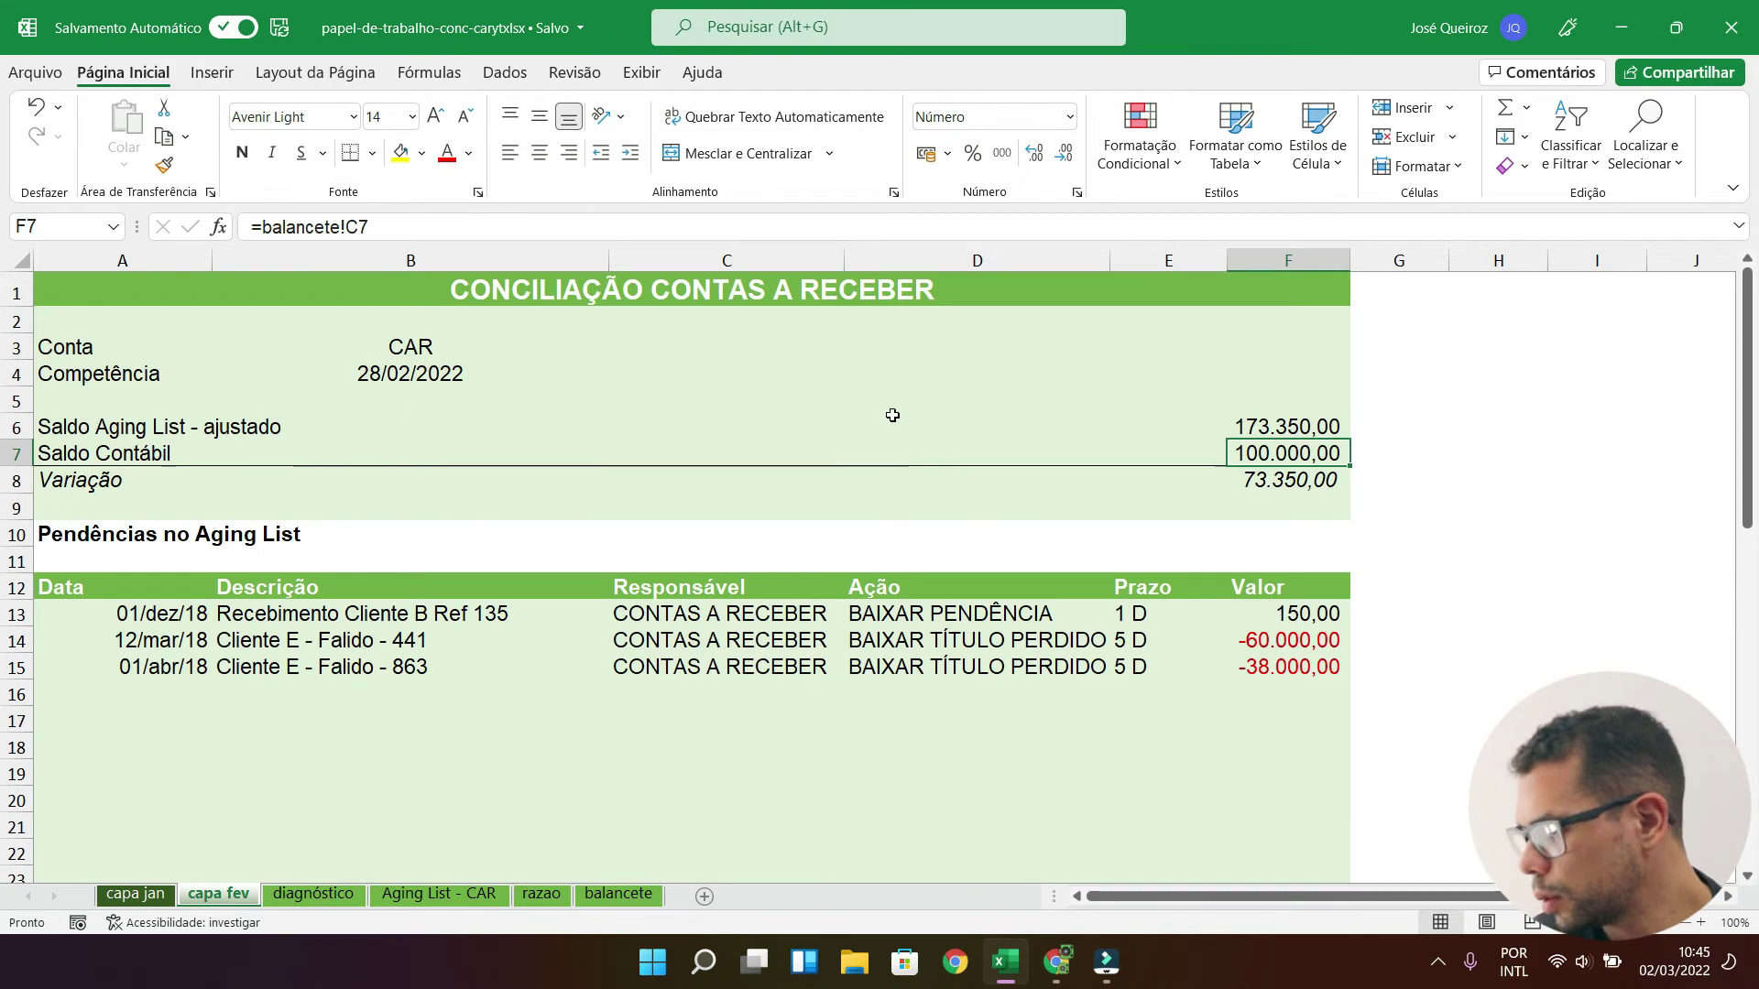
pyautogui.write('=')
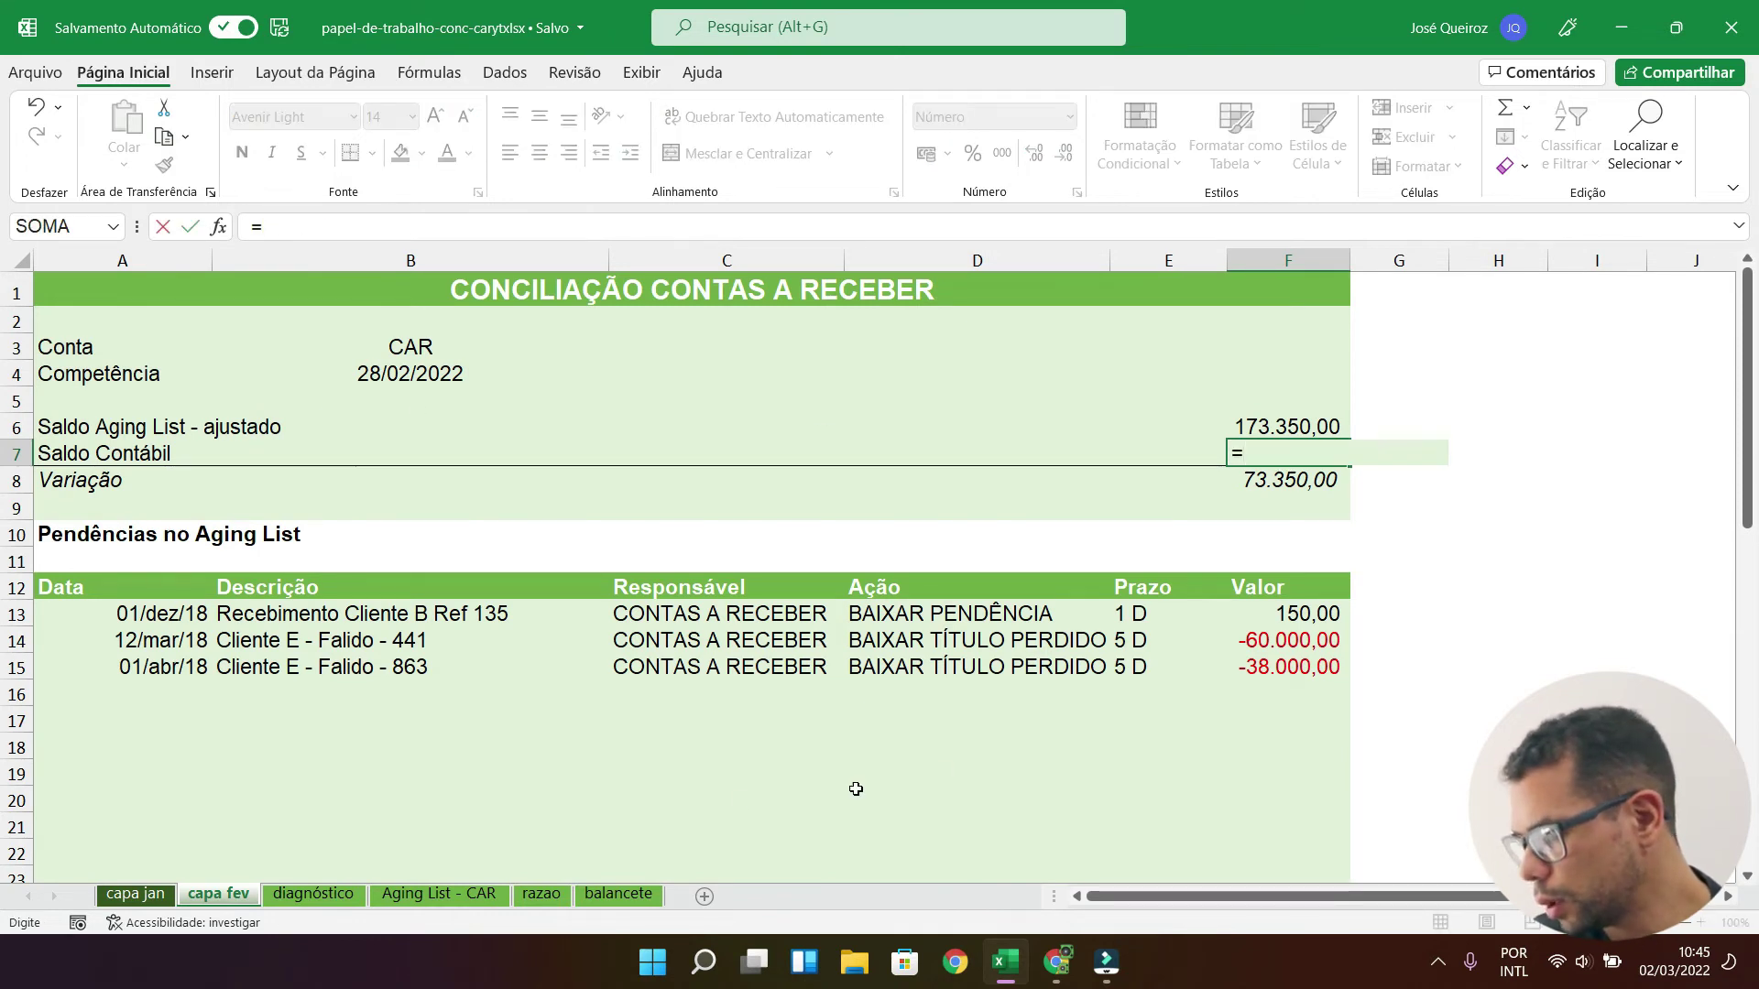
pyautogui.click(593, 894)
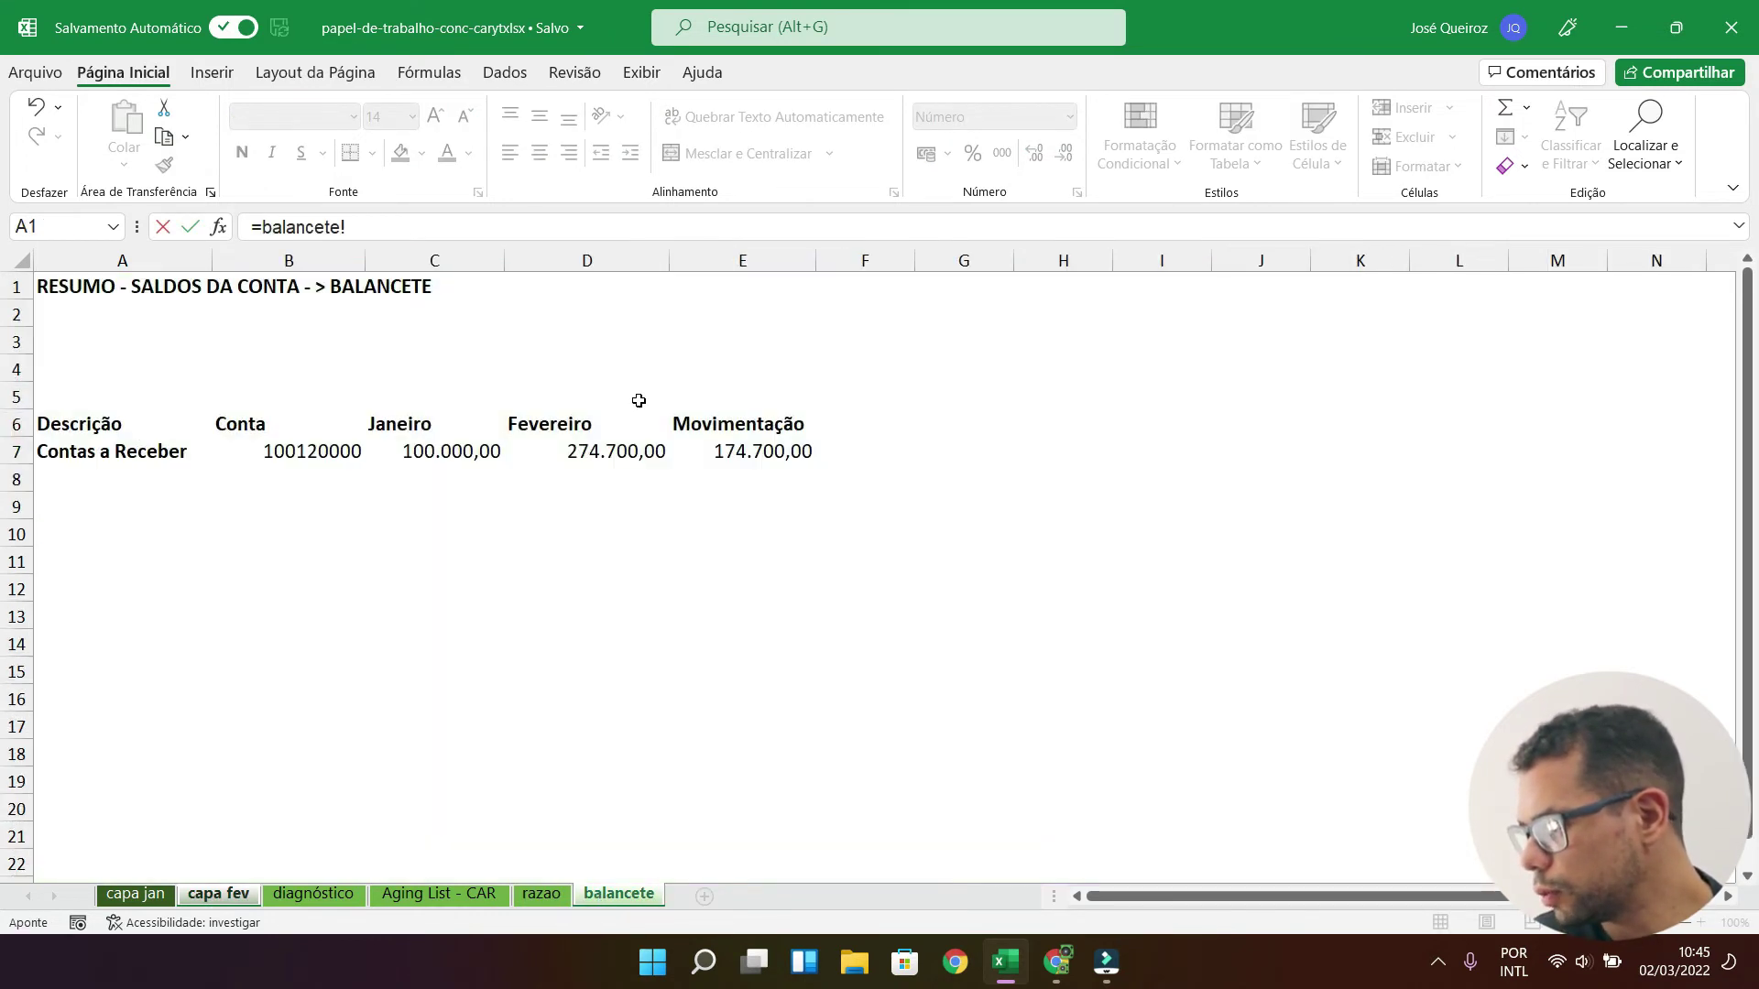
pyautogui.click(597, 449)
pyautogui.press('Return')
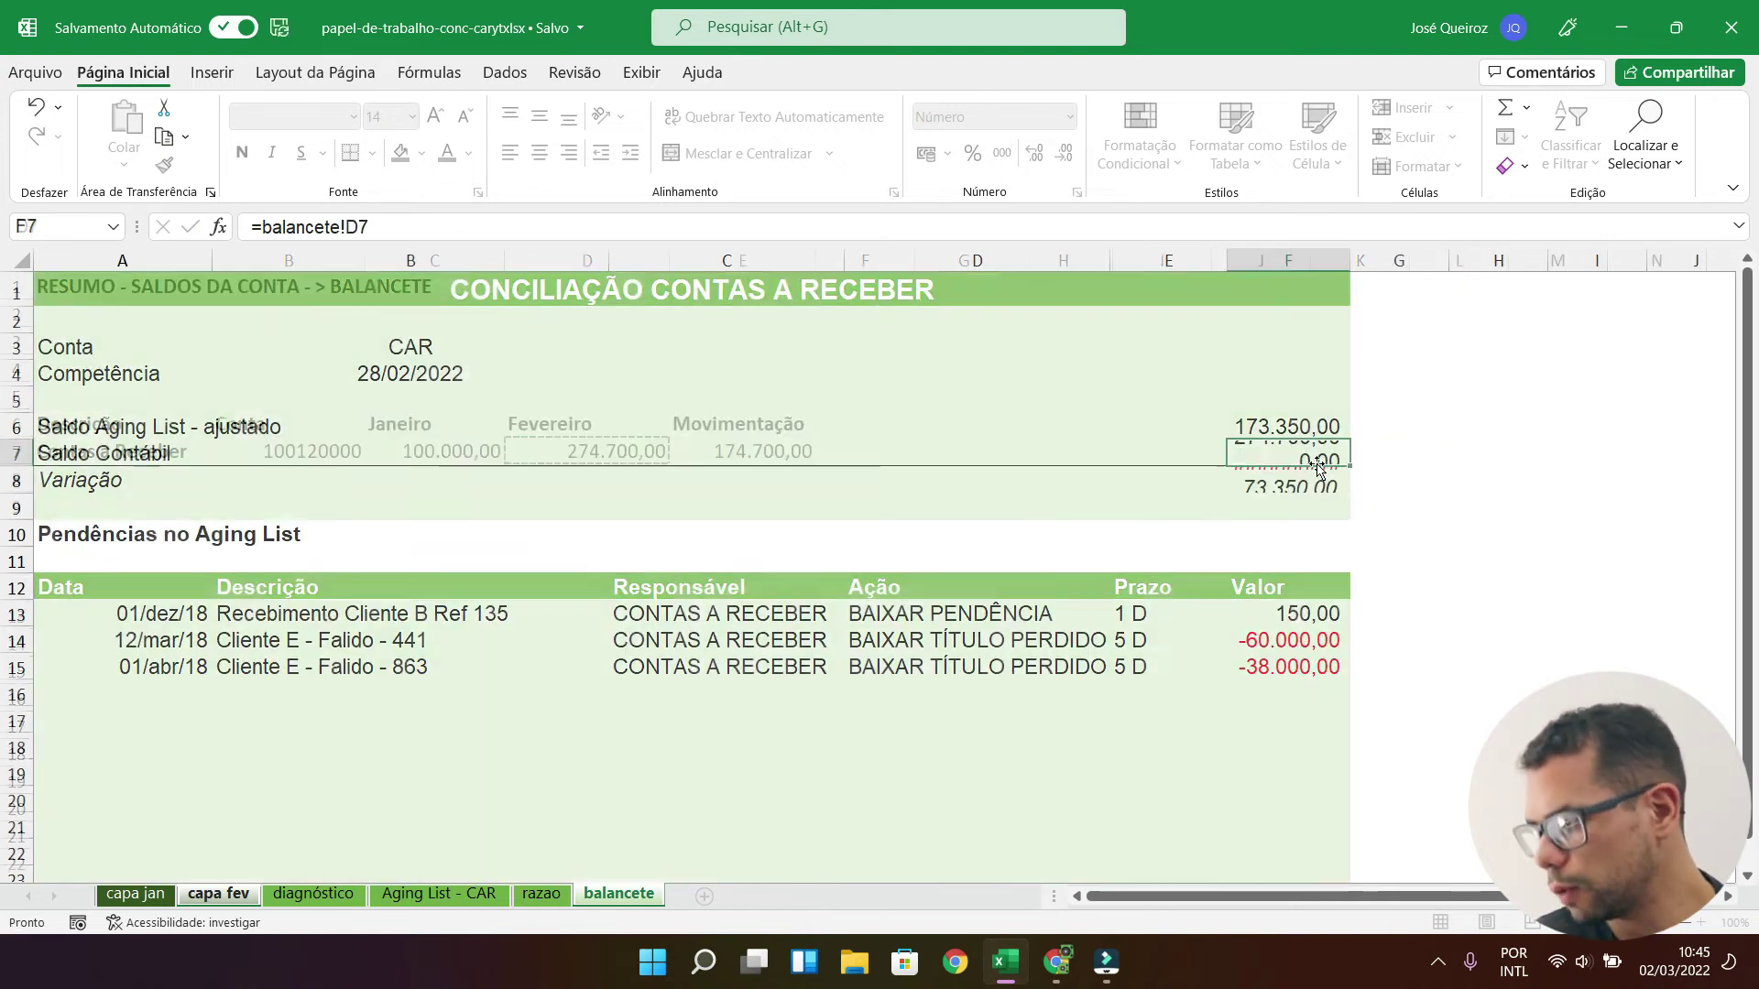
pyautogui.doubleClick(1351, 260)
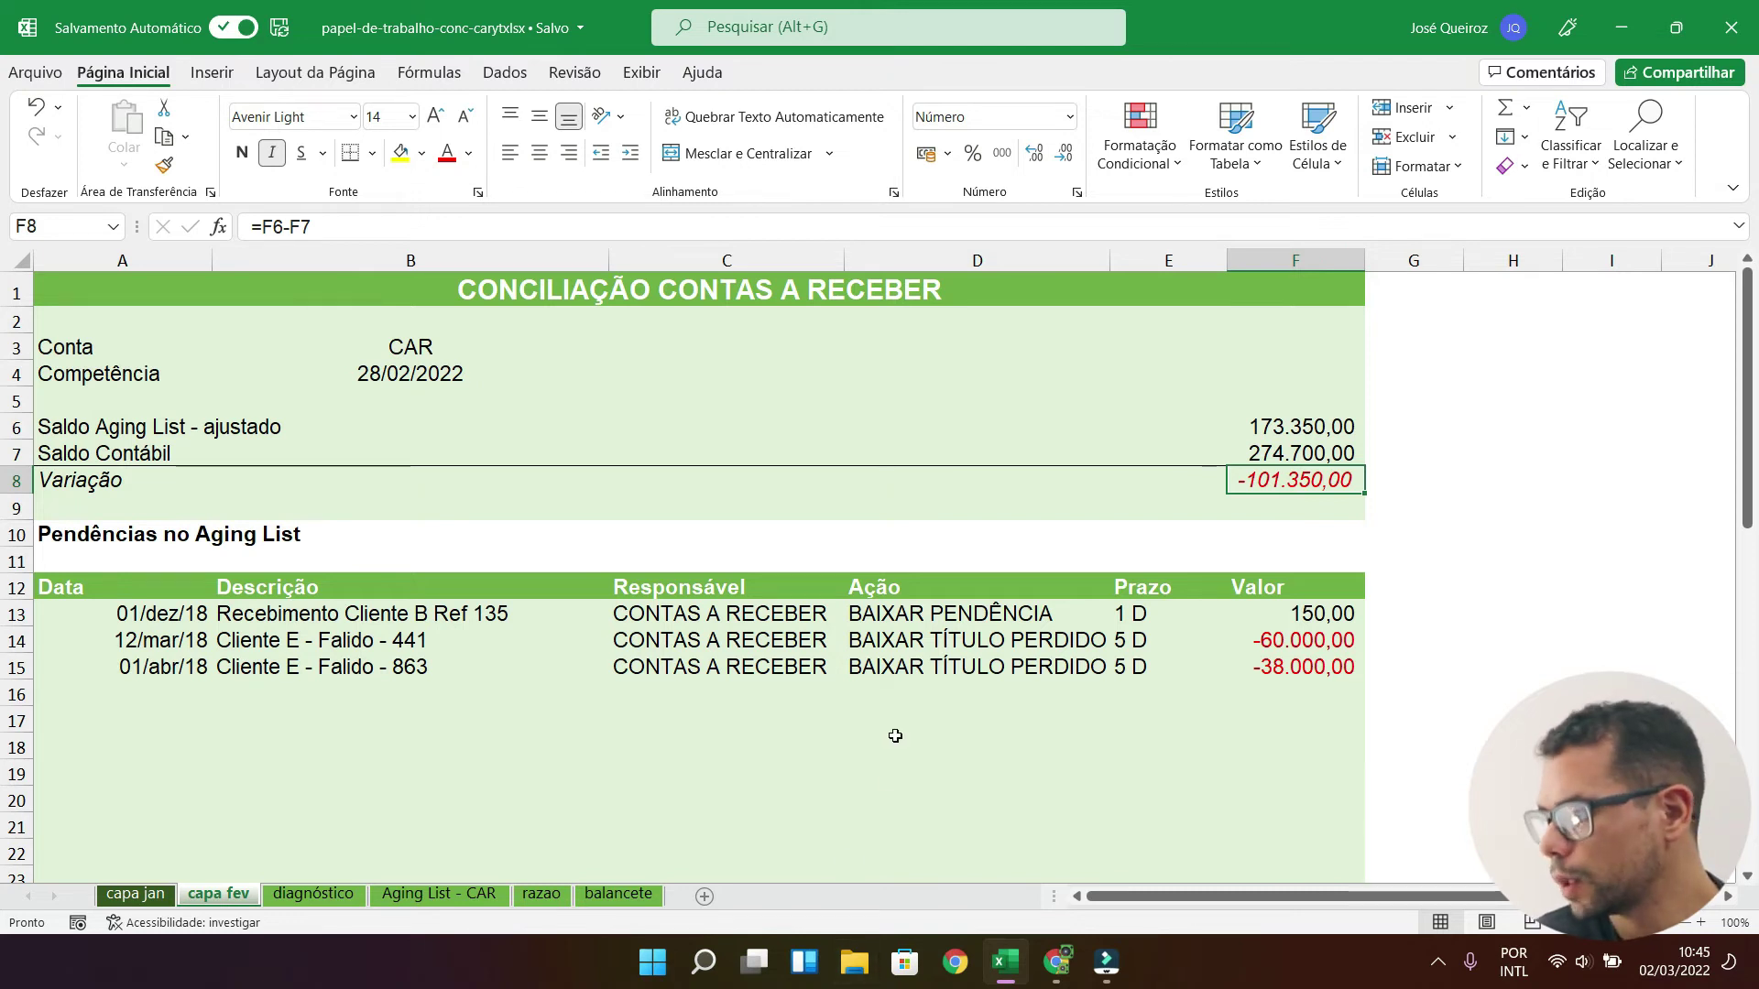
# Step: Clear the three entries in A36:F38 under Pendências no Razão Contábil on capa fev
pyautogui.scroll(-7, 895, 736)
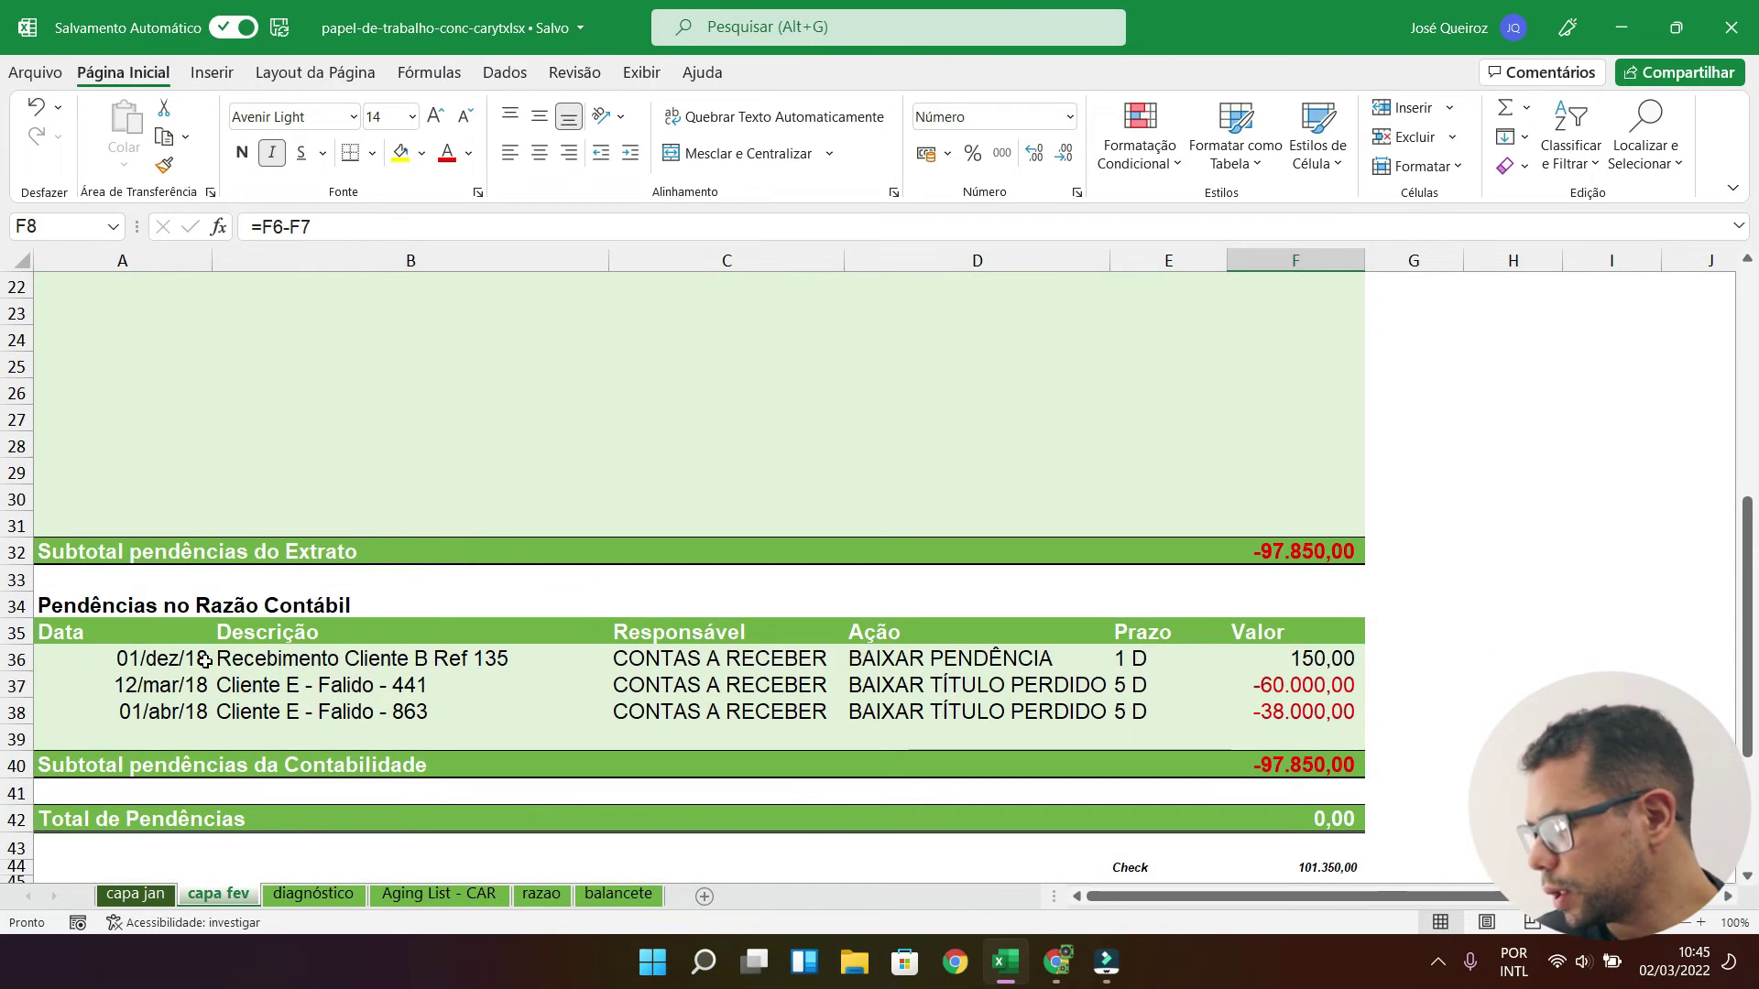
pyautogui.moveTo(70, 655)
pyautogui.mouseDown()
pyautogui.moveTo(1088, 756)
pyautogui.moveTo(1316, 708)
pyautogui.mouseUp()
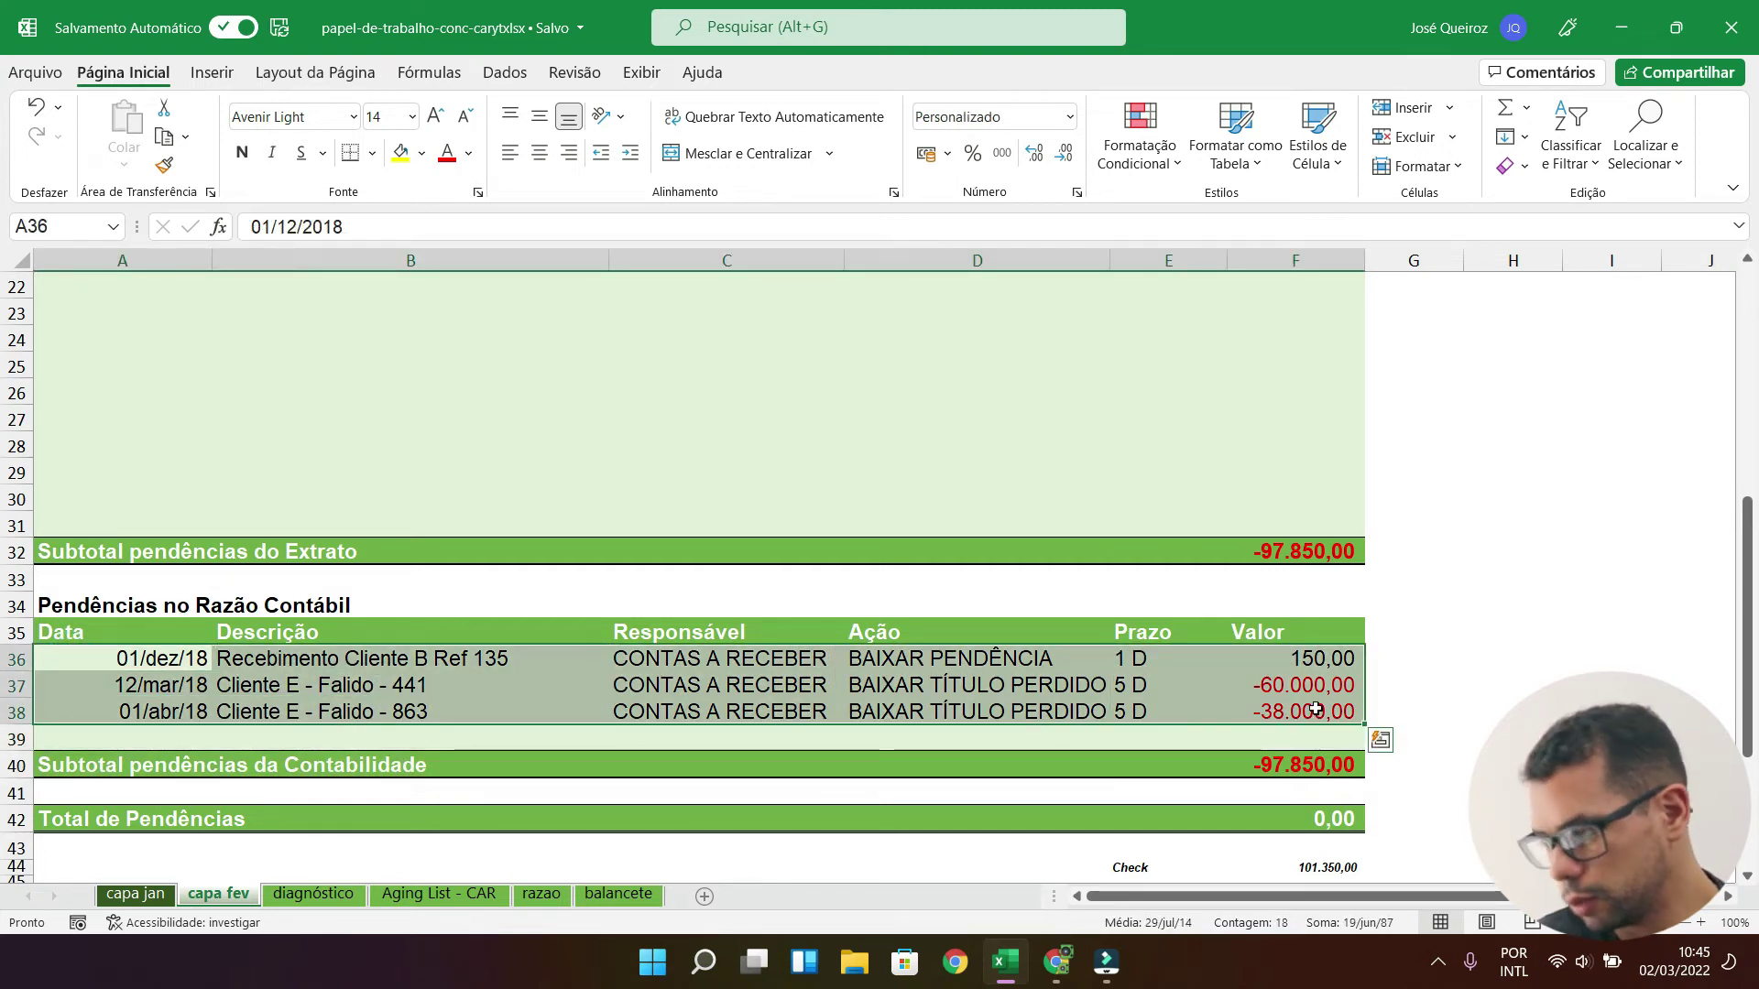
pyautogui.press('Delete')
pyautogui.scroll(-2, 1053, 540)
pyautogui.scroll(5, 1044, 523)
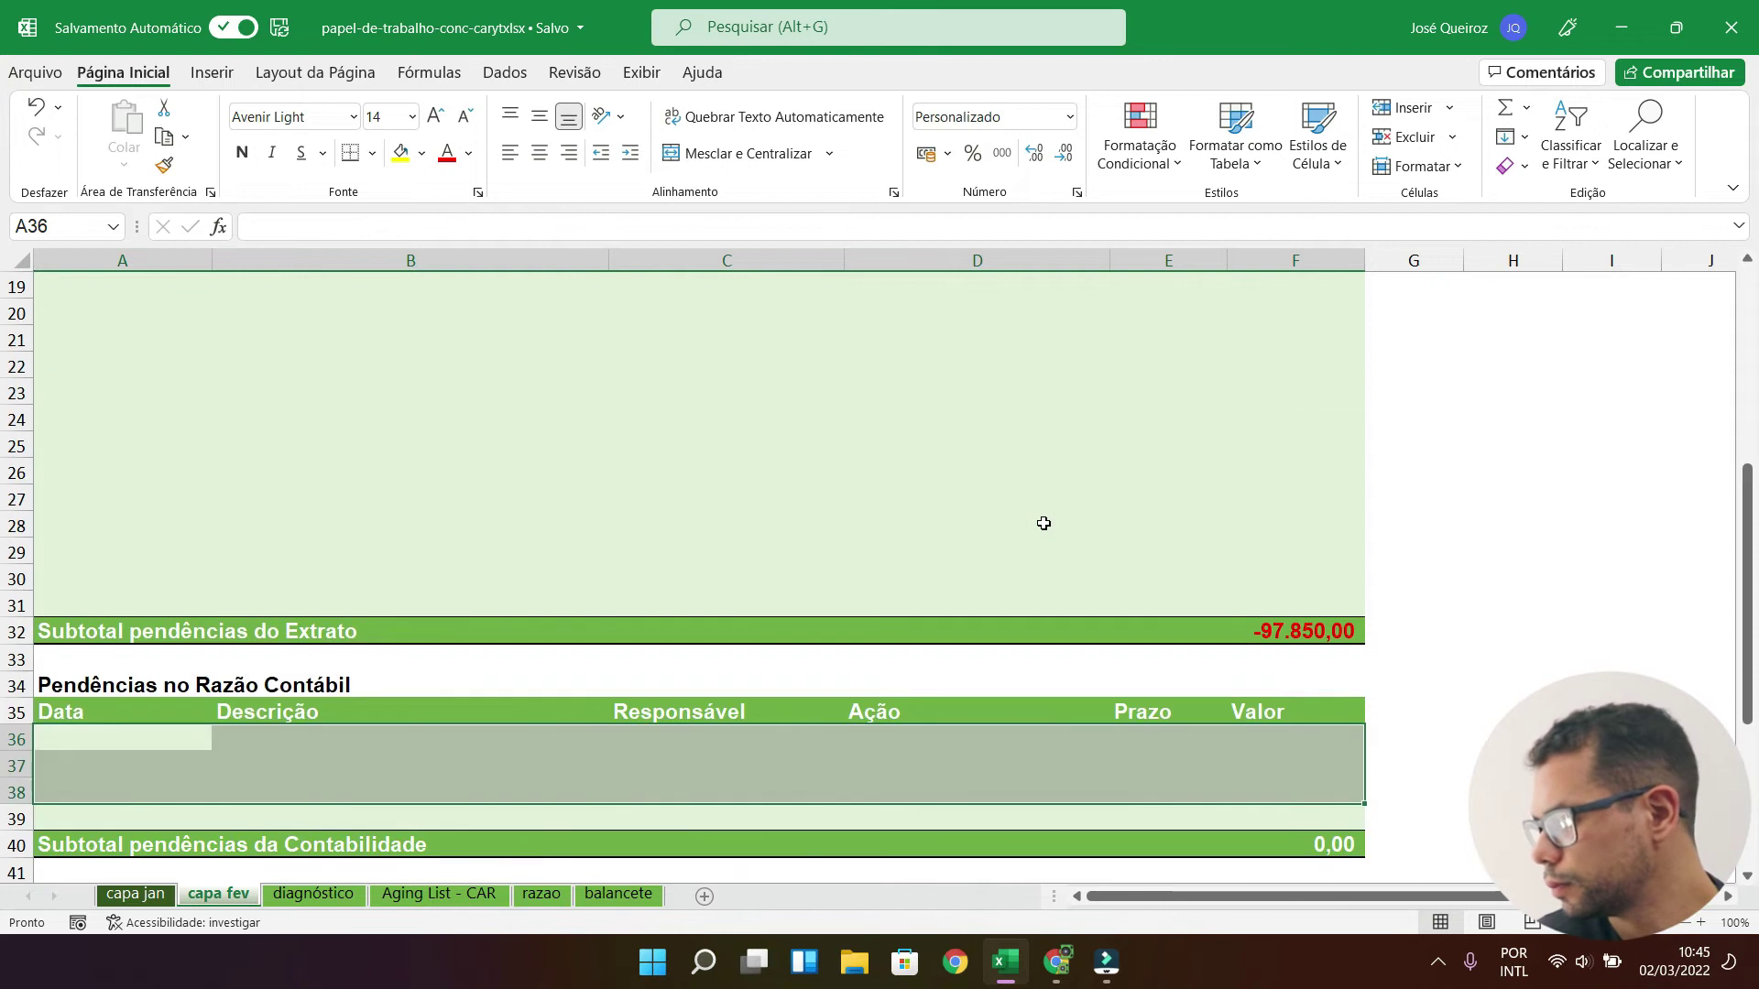
pyautogui.scroll(4, 1043, 523)
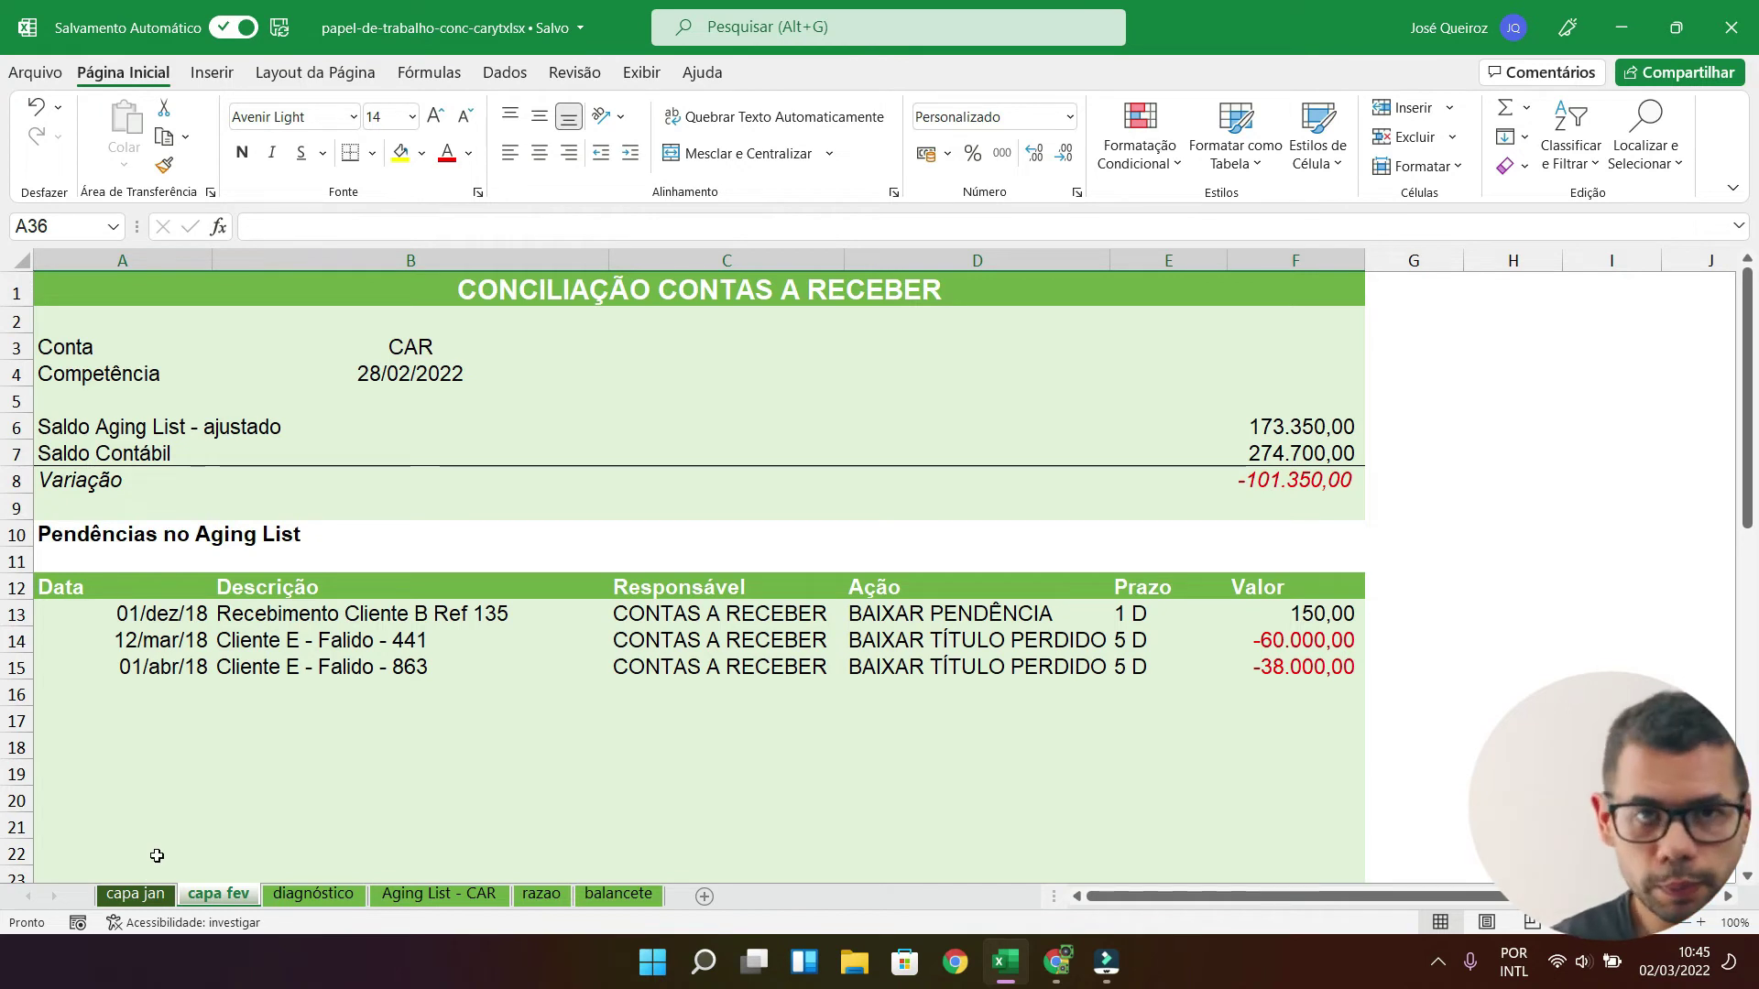
# Step: Compare the balances on capa jan and capa fev, and check the combined compensar and Relatório amounts in the Aging List - CAR pivot table
pyautogui.click(140, 894)
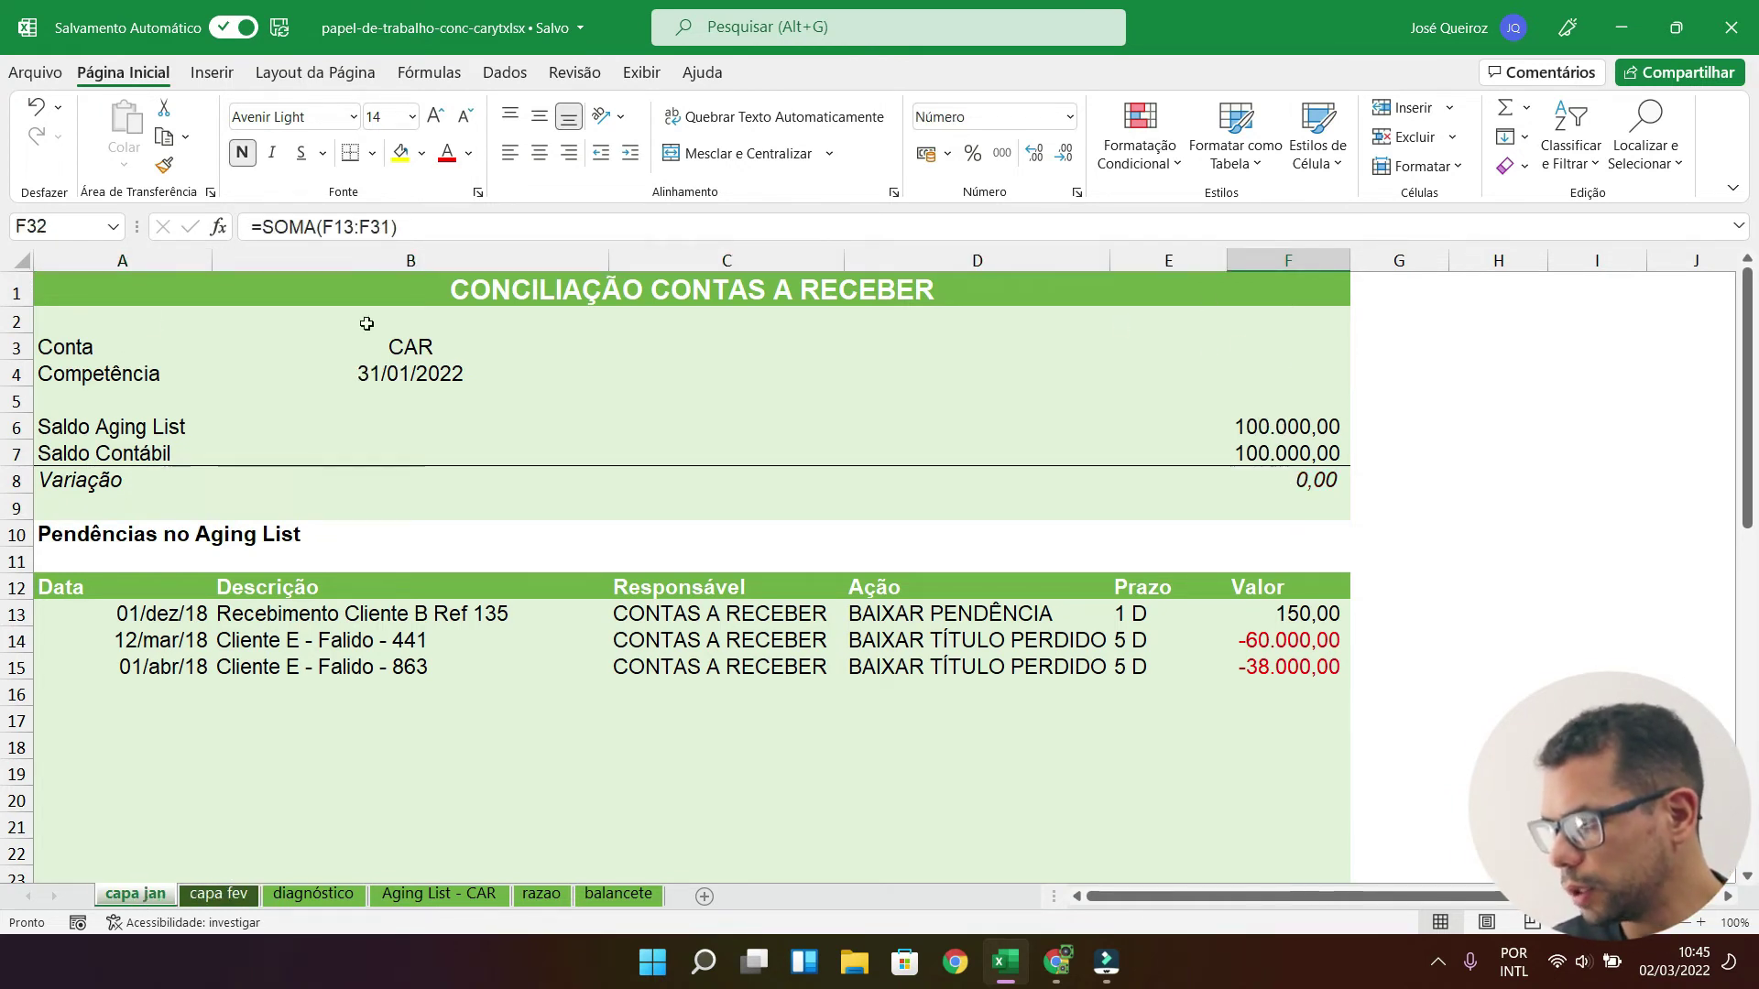
pyautogui.click(220, 896)
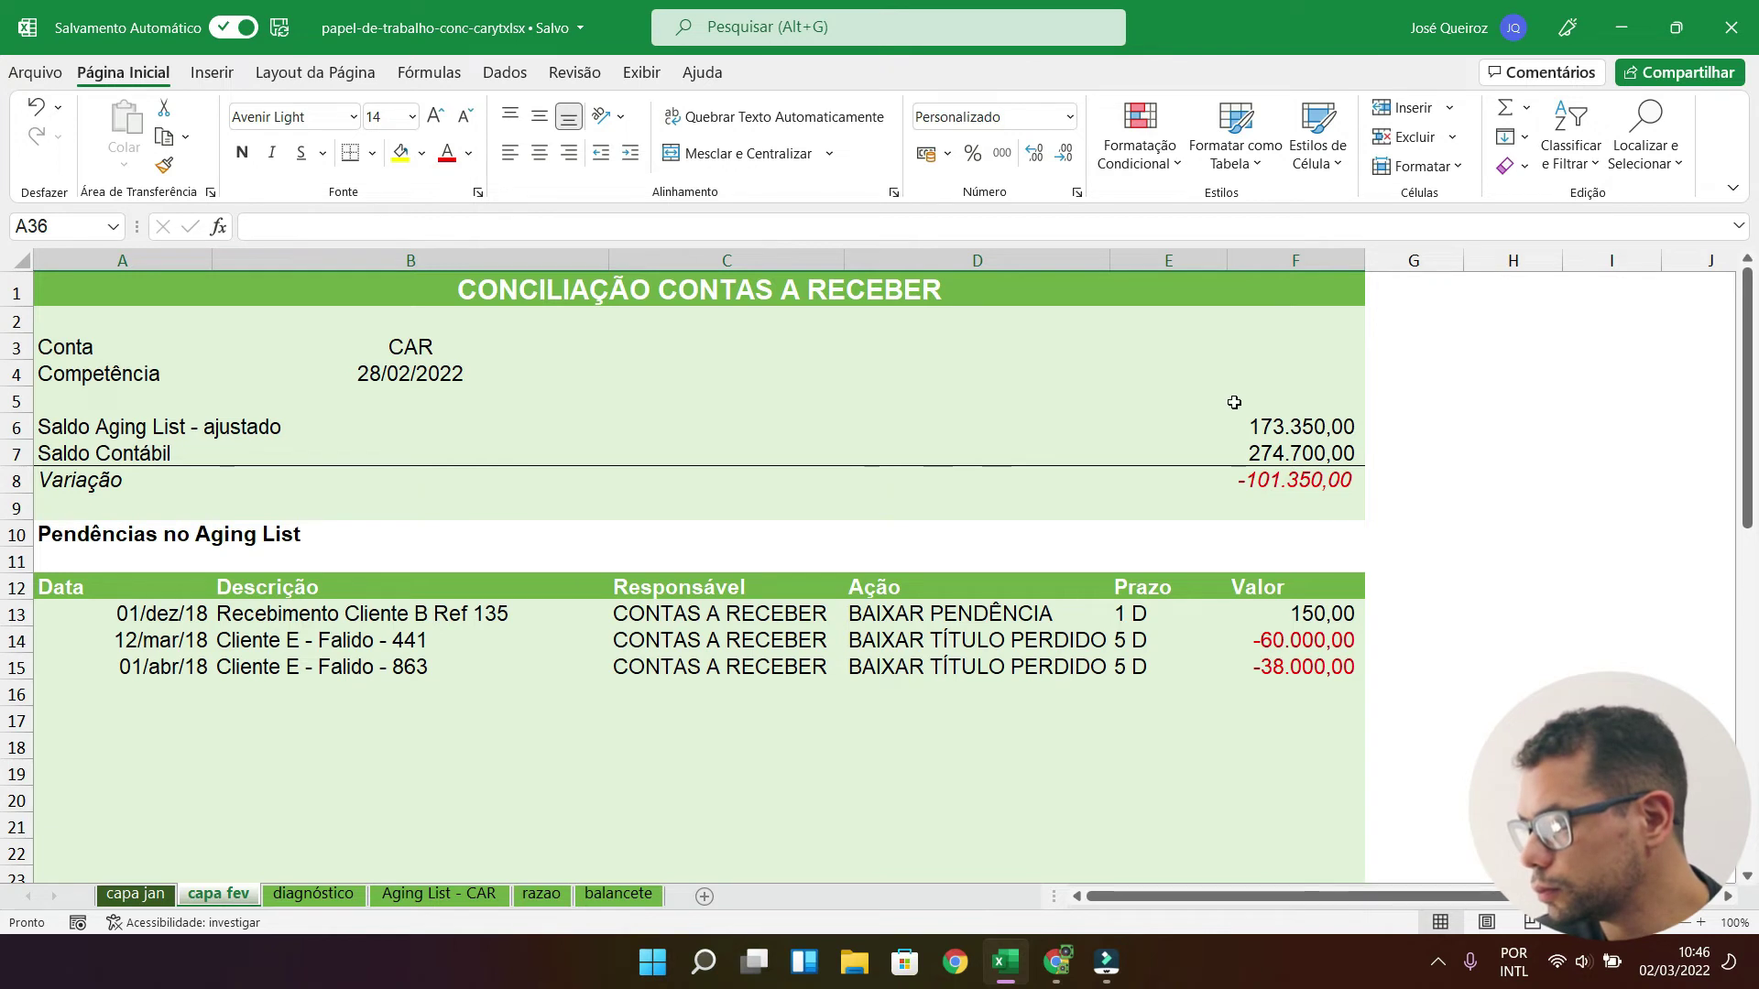
pyautogui.click(1305, 427)
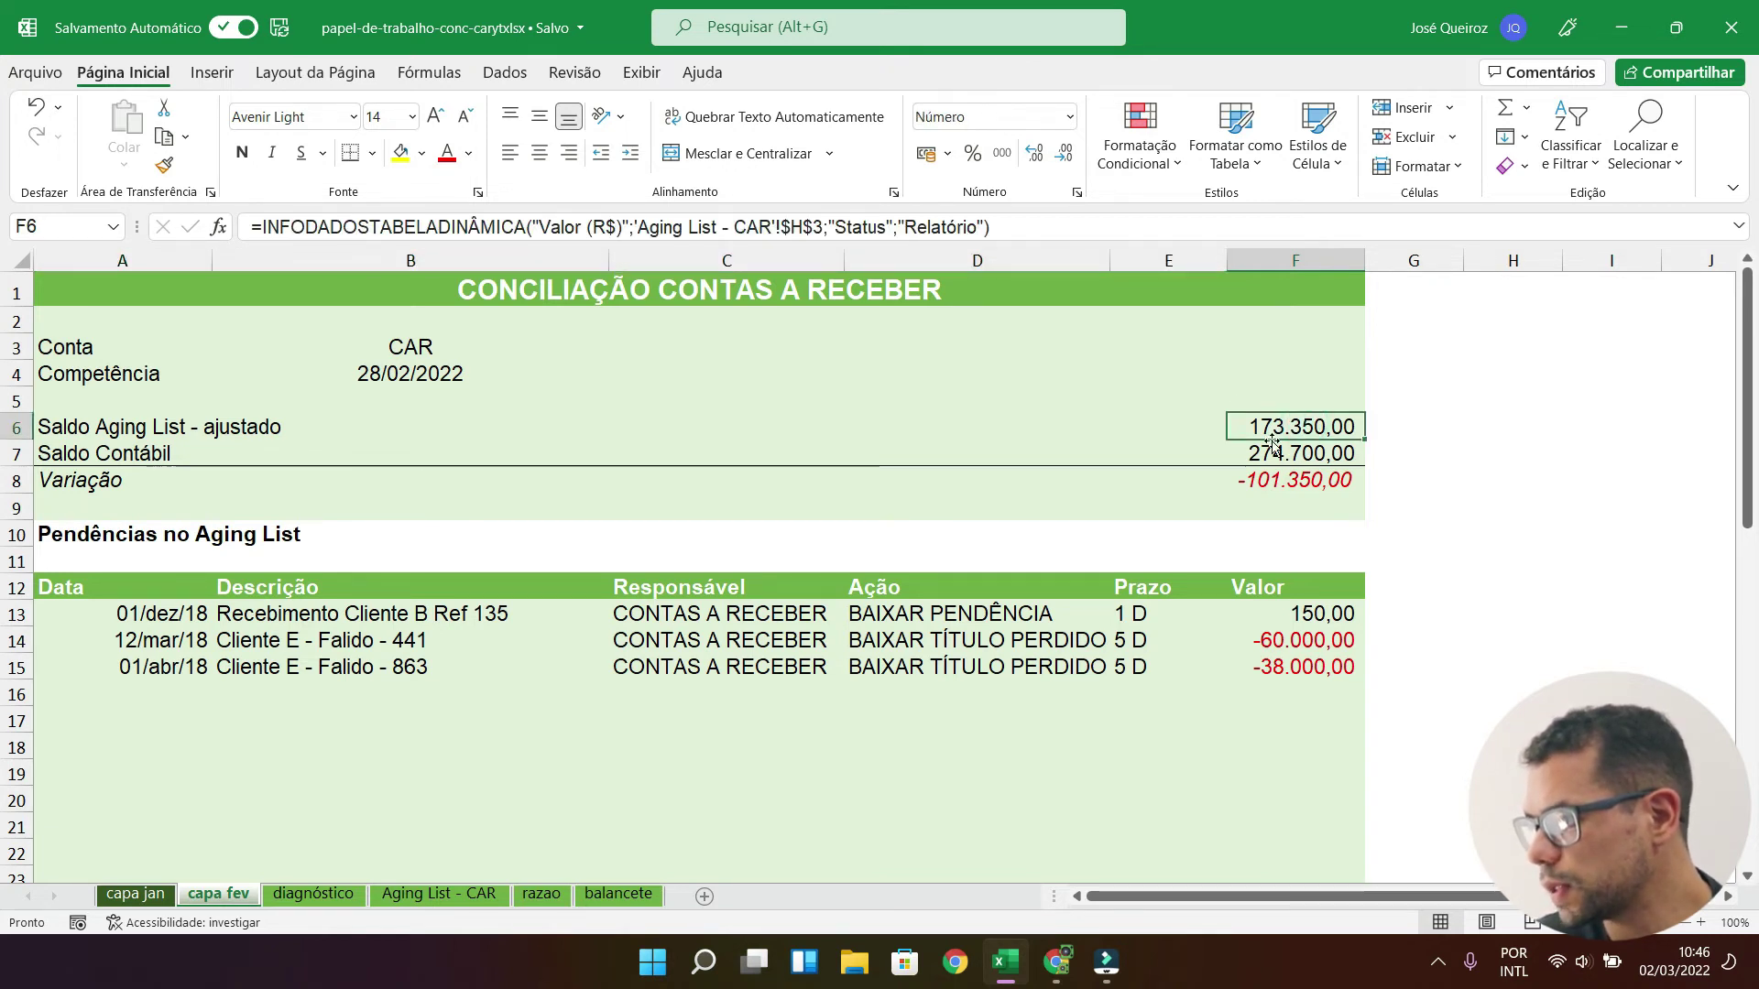
pyautogui.click(1274, 447)
pyautogui.click(431, 892)
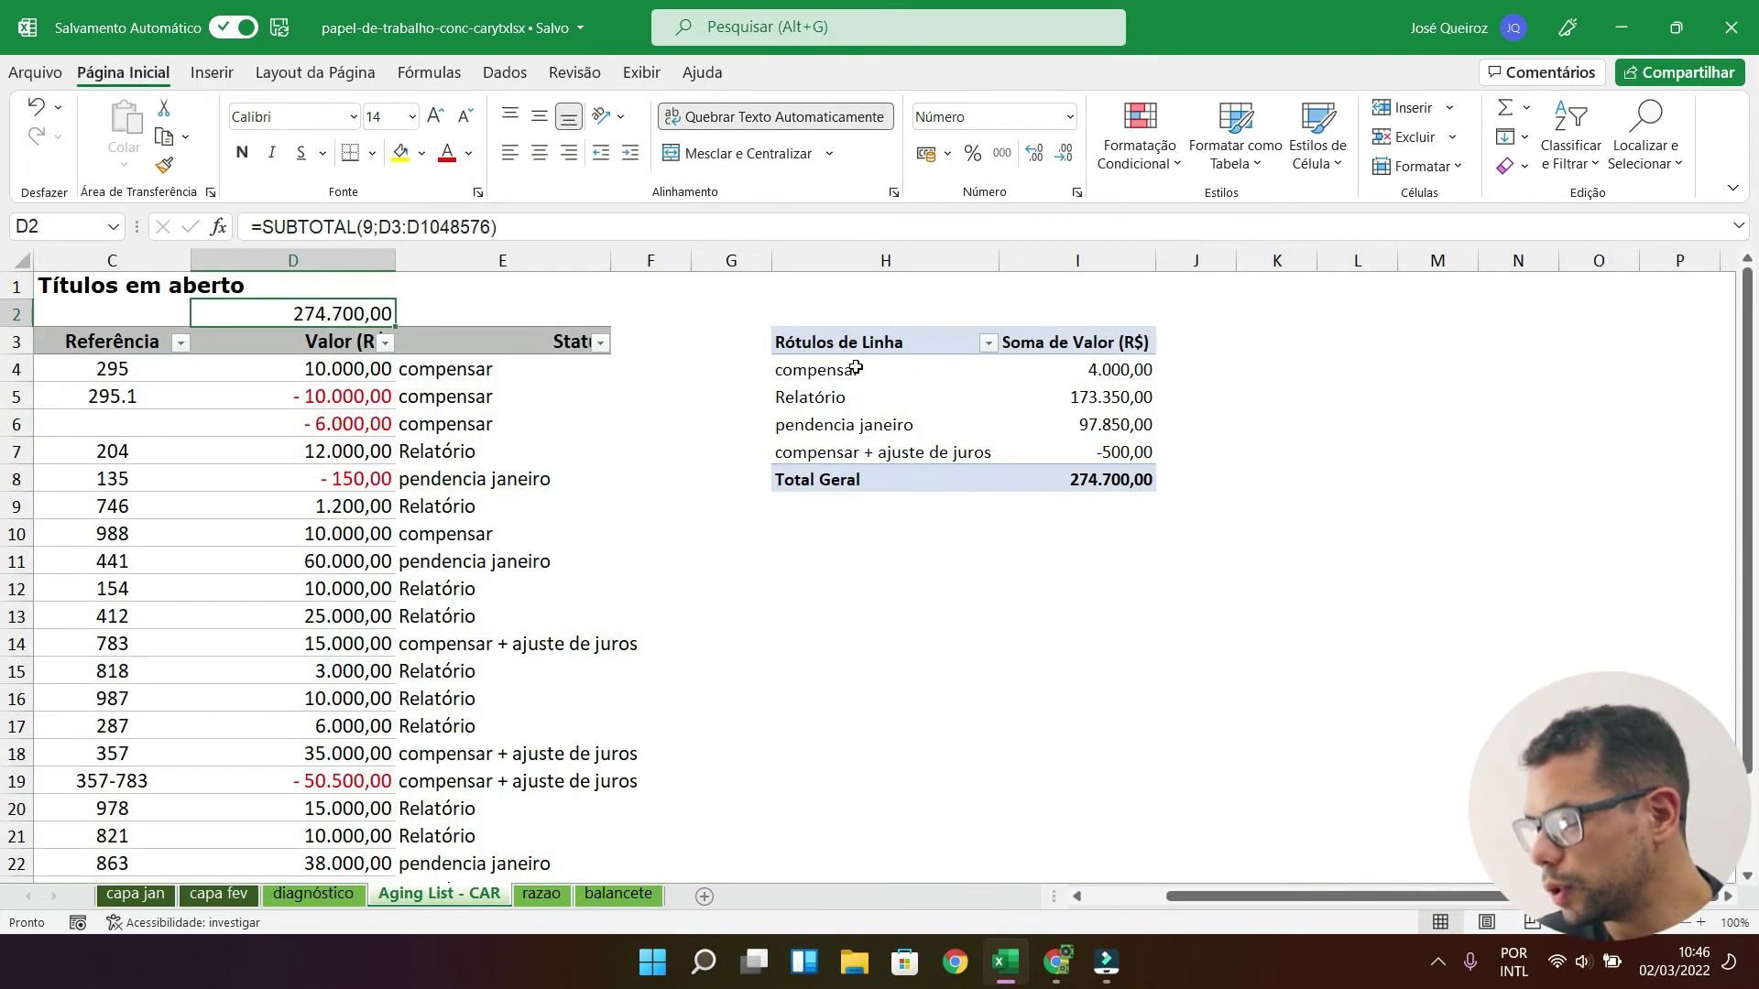
pyautogui.click(1119, 363)
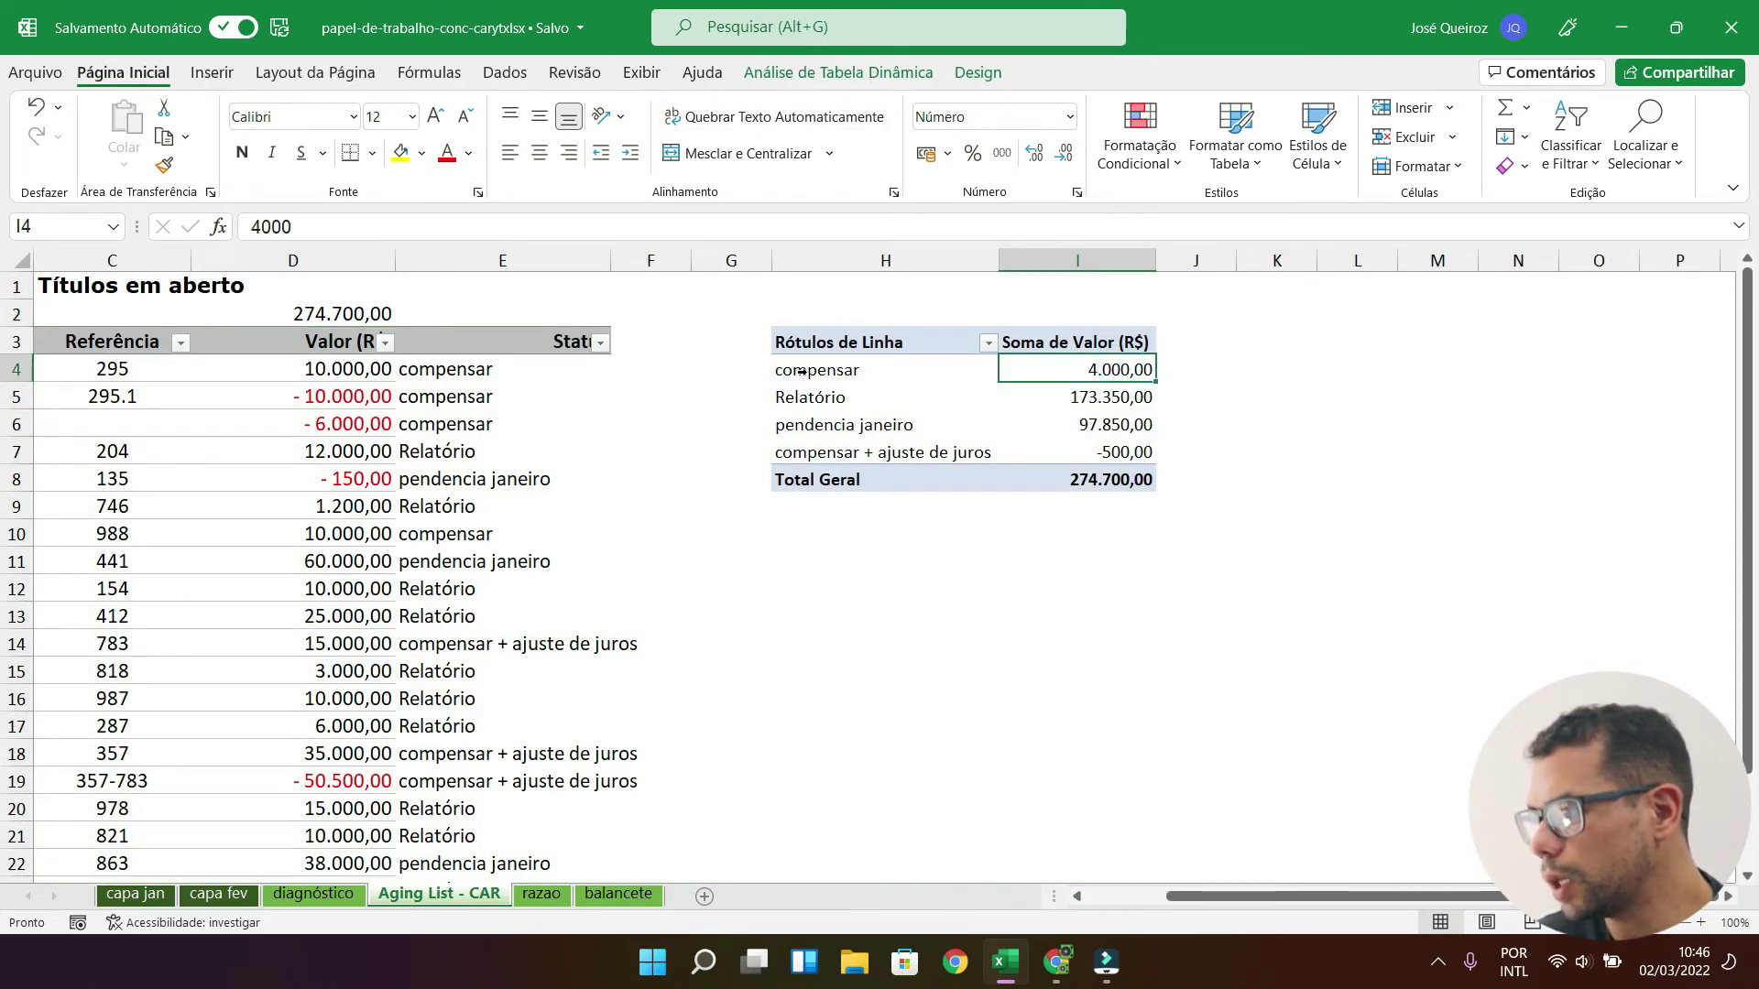
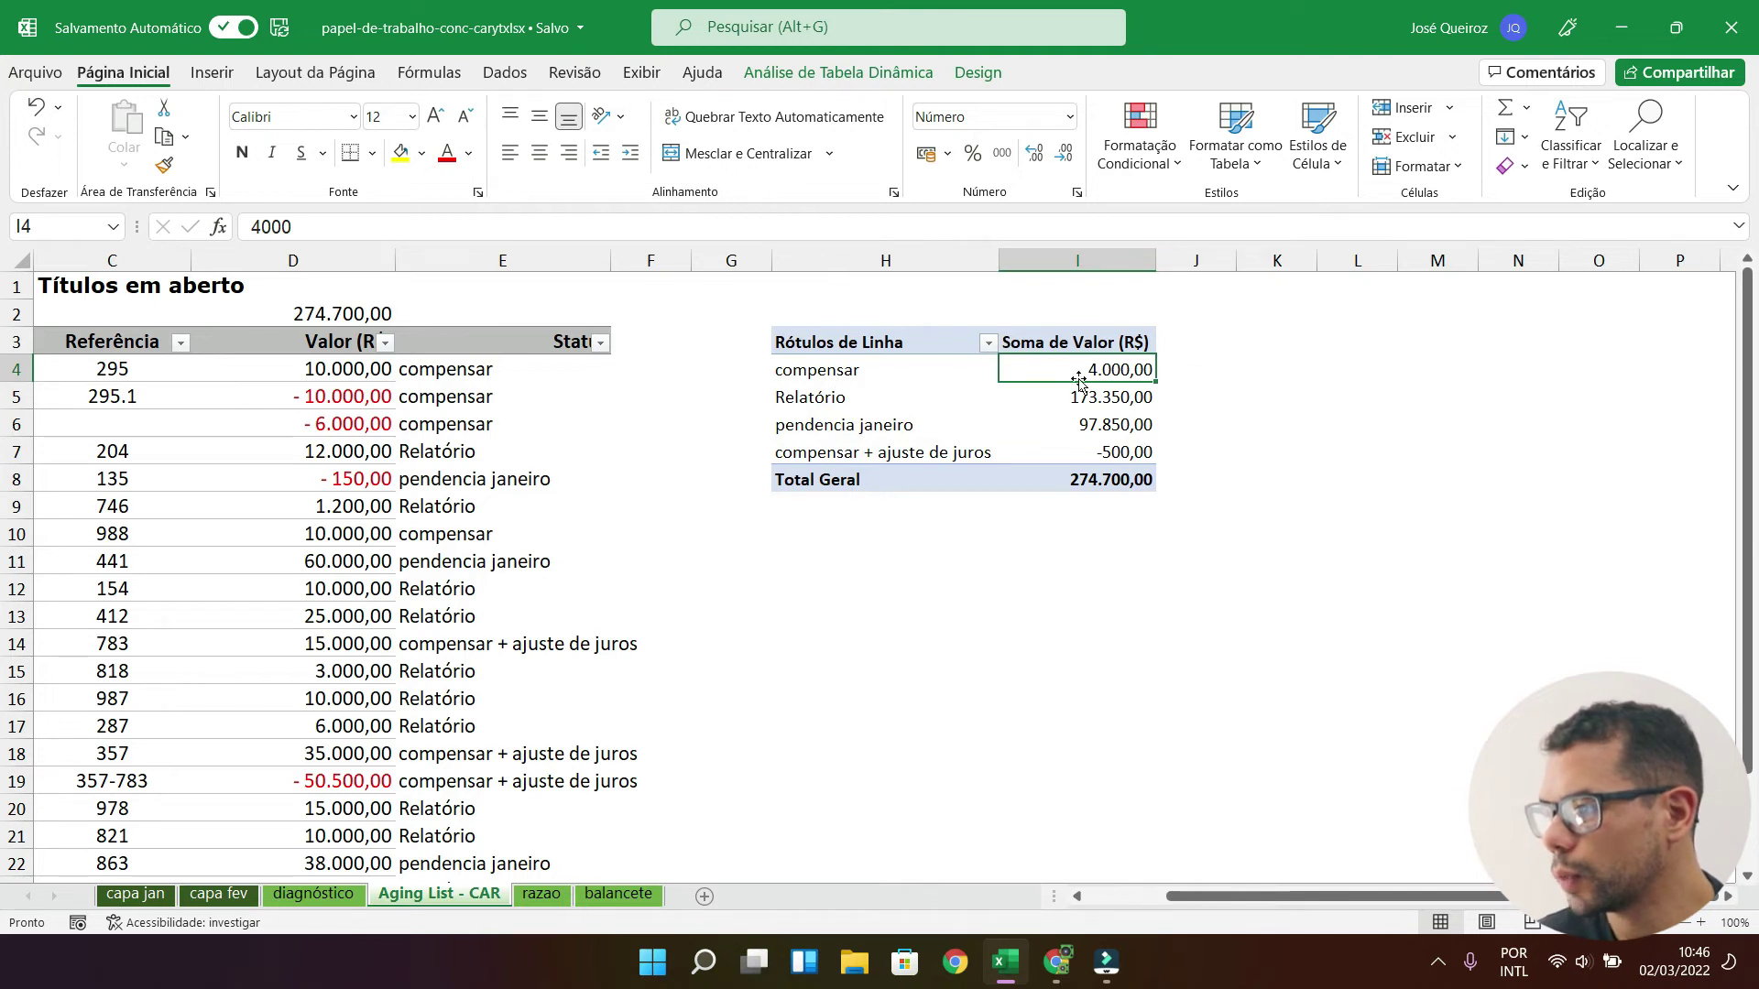
pyautogui.moveTo(1109, 397); pyautogui.dragTo(1104, 369)
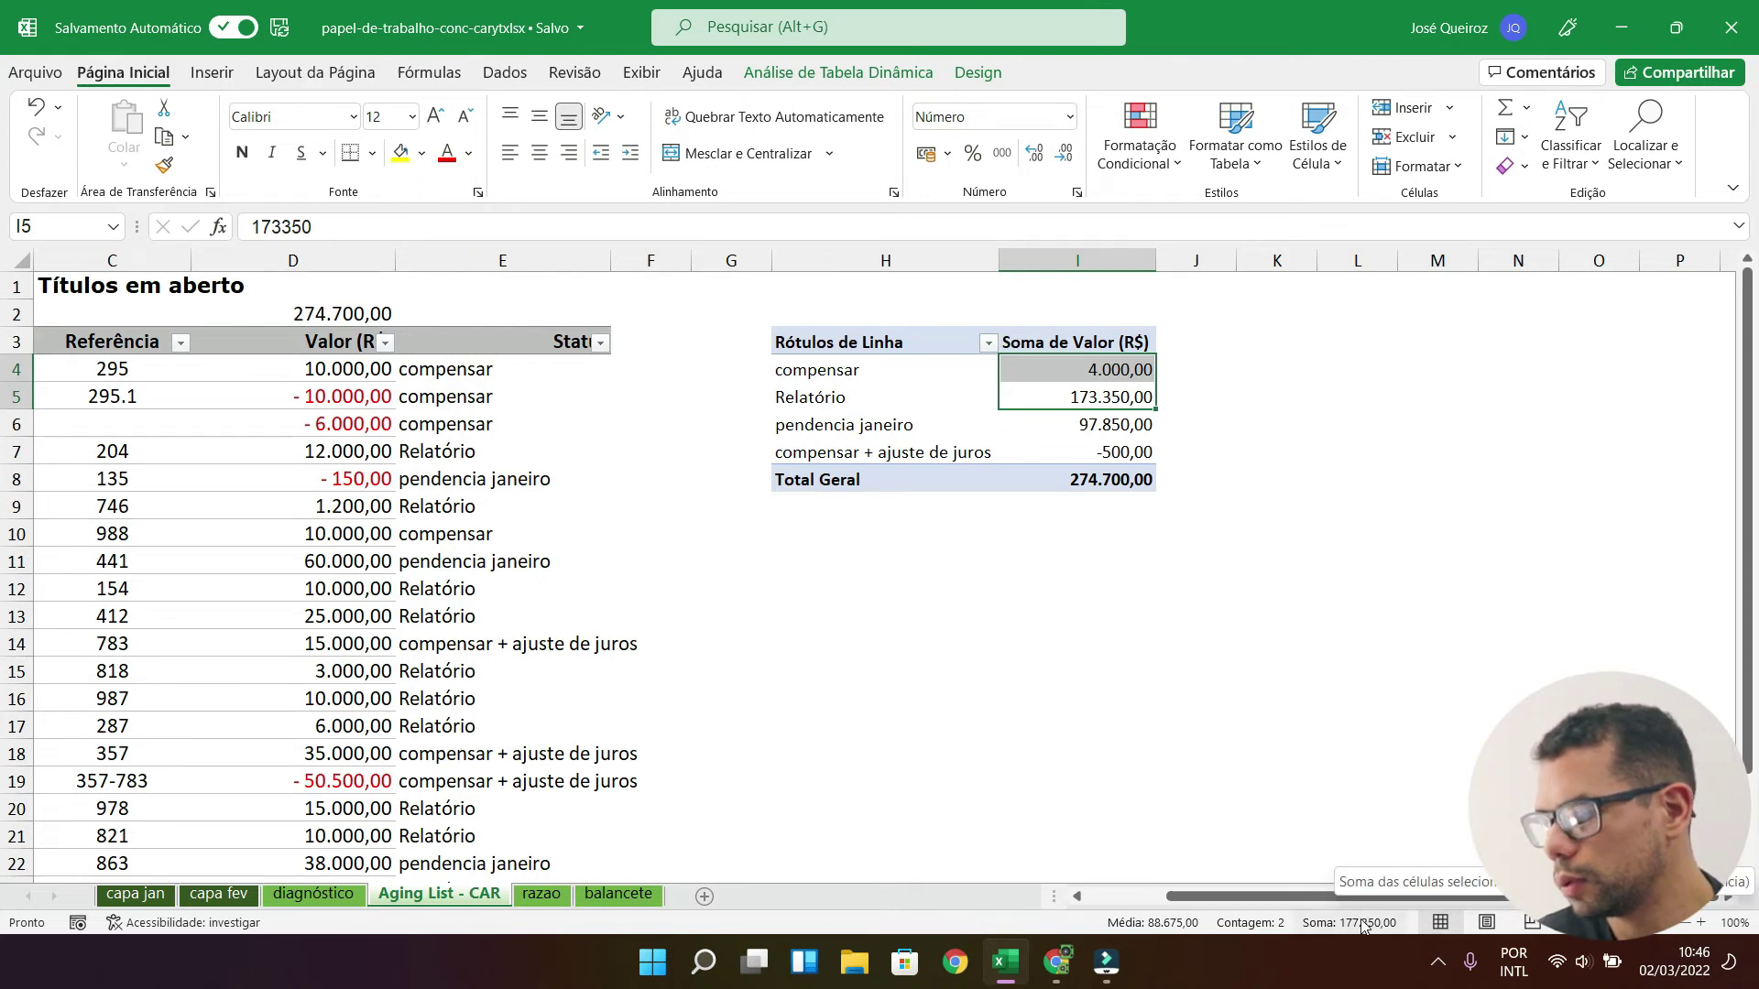
# Step: Group the compensar and Relatório rows of the pivot table and name the group "Saldo Relatório"
pyautogui.moveTo(828, 373); pyautogui.dragTo(828, 397)
pyautogui.rightClick(841, 394)
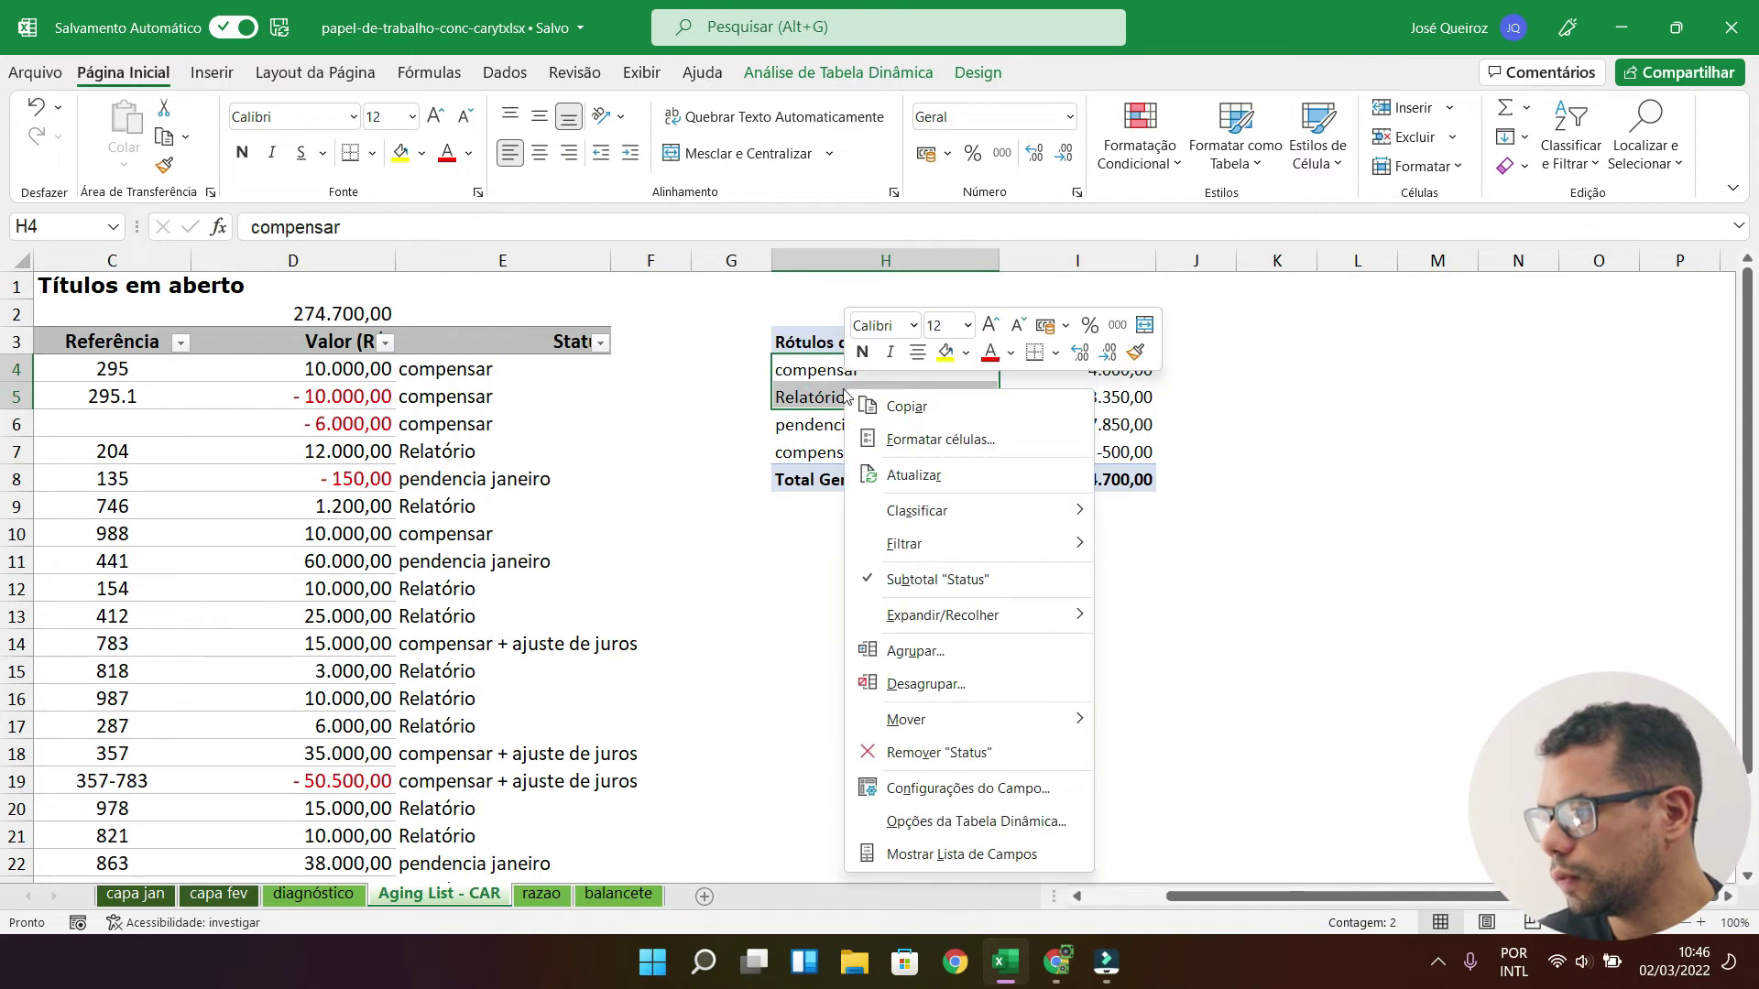
pyautogui.click(946, 653)
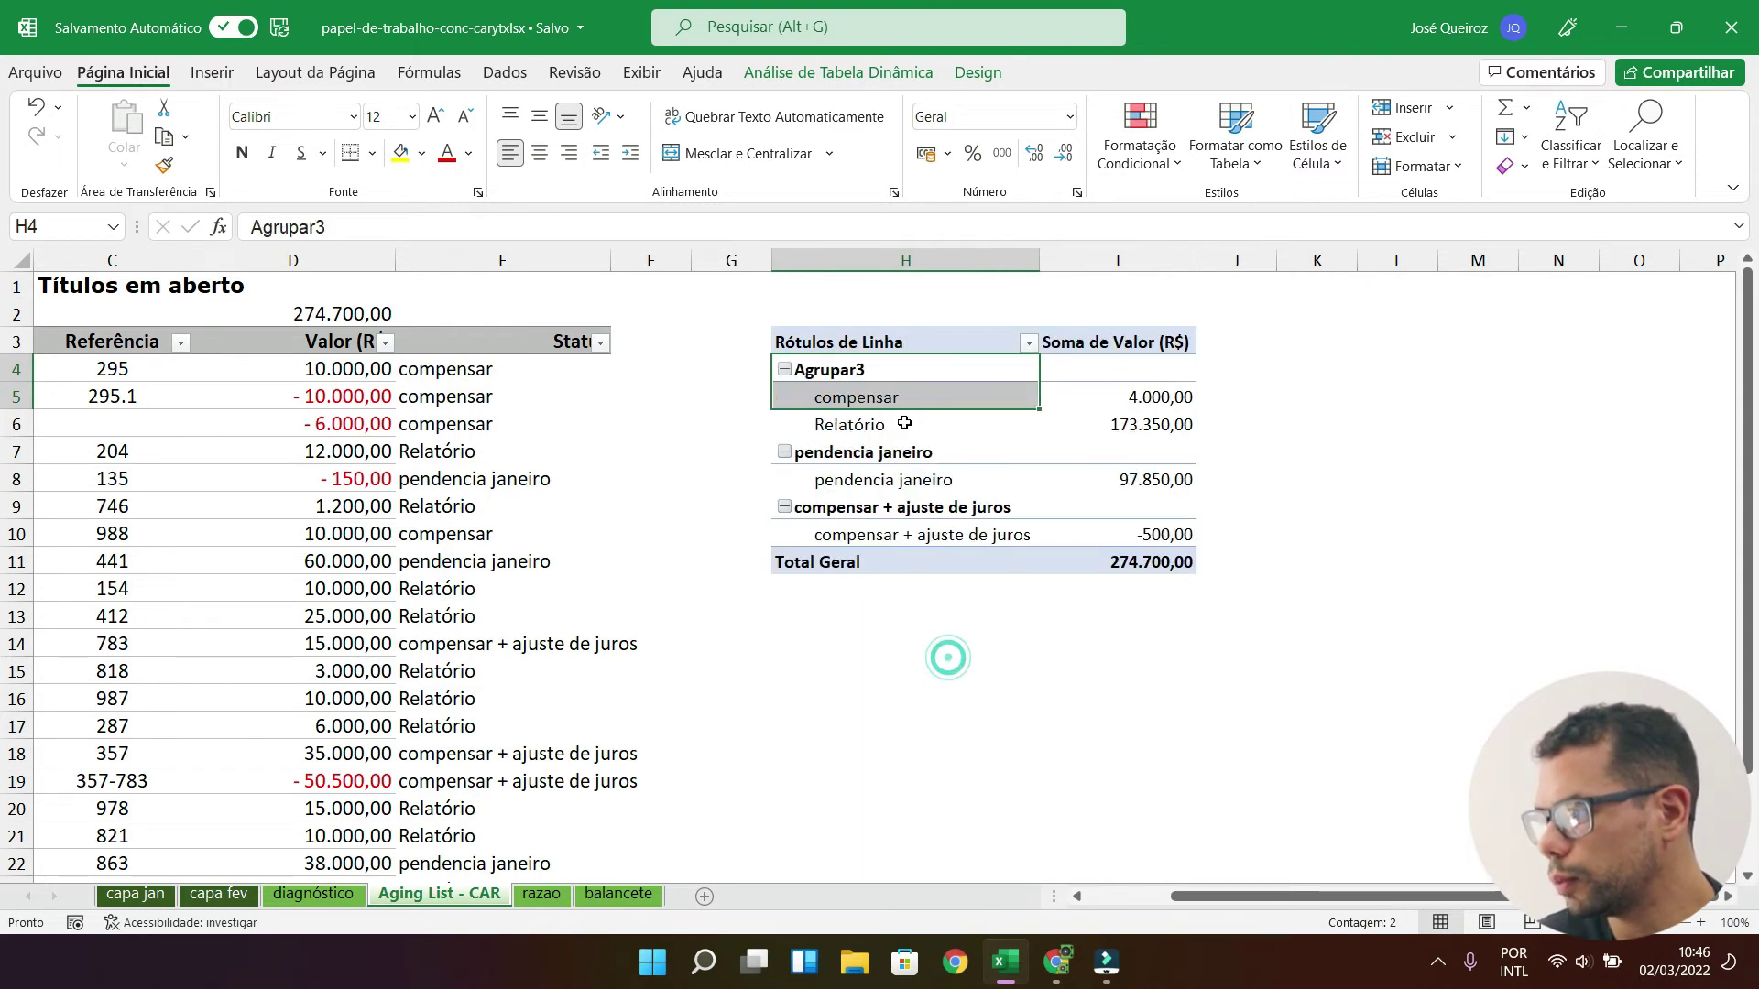
pyautogui.click(880, 371)
pyautogui.write('S')
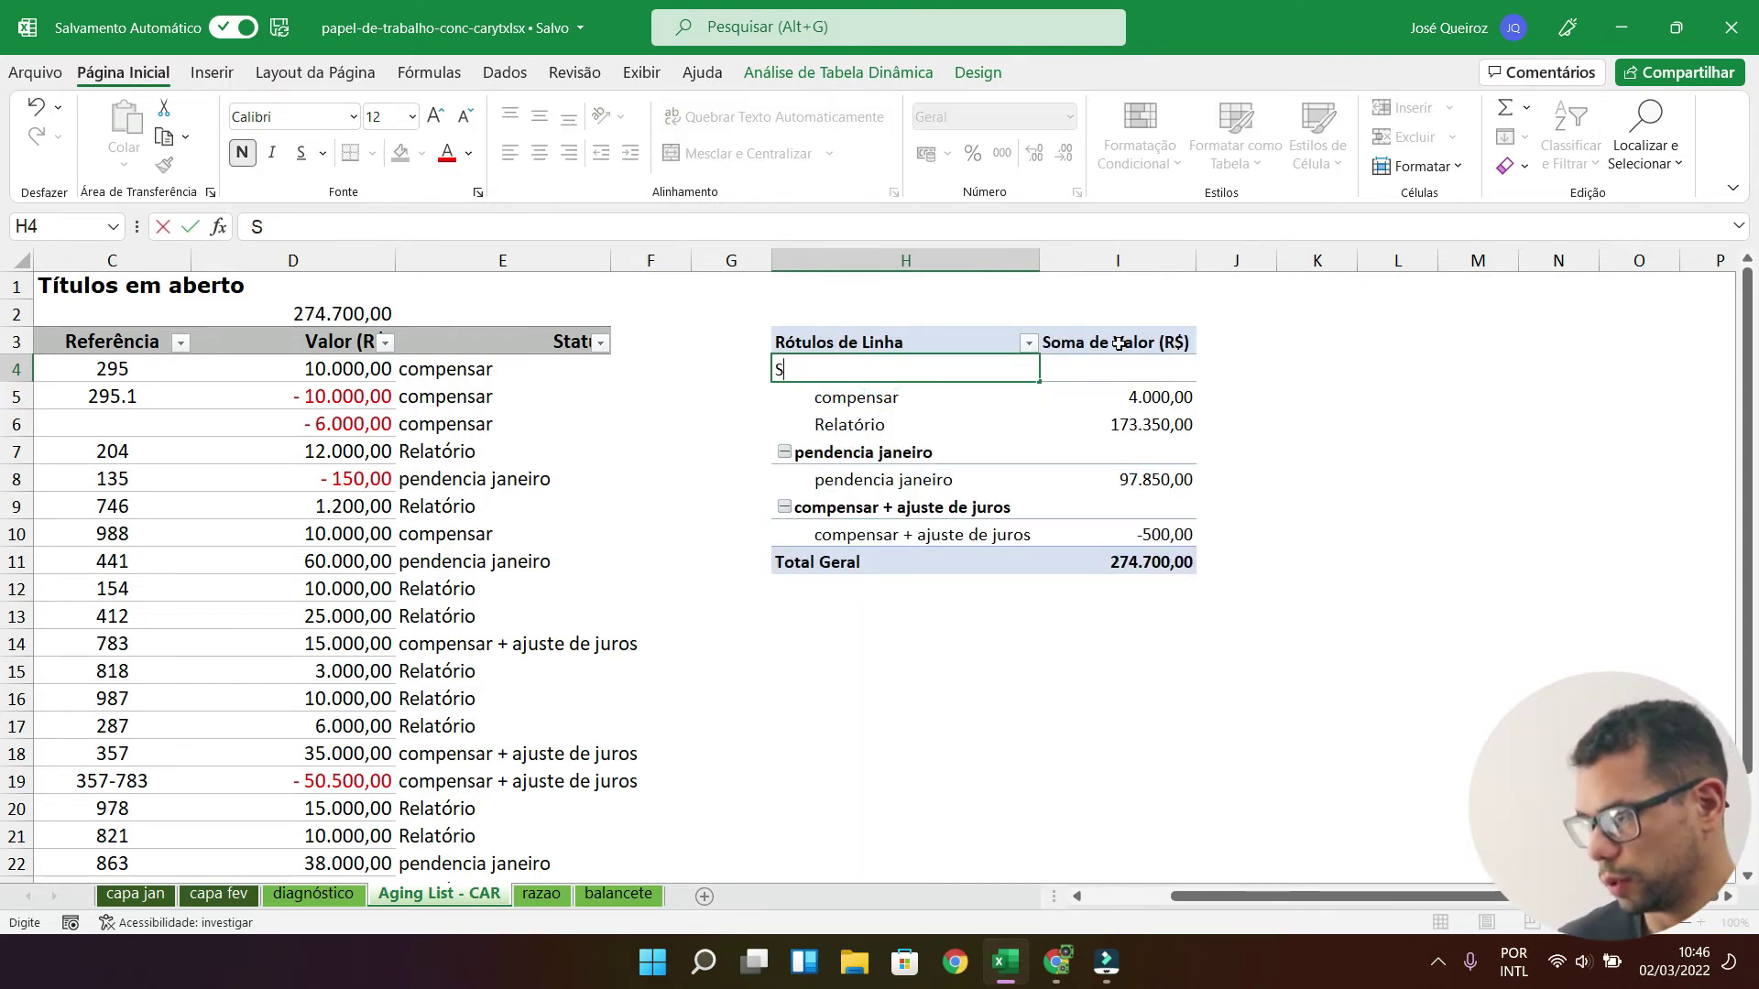
pyautogui.write('aldo Relatório')
pyautogui.press('Return')
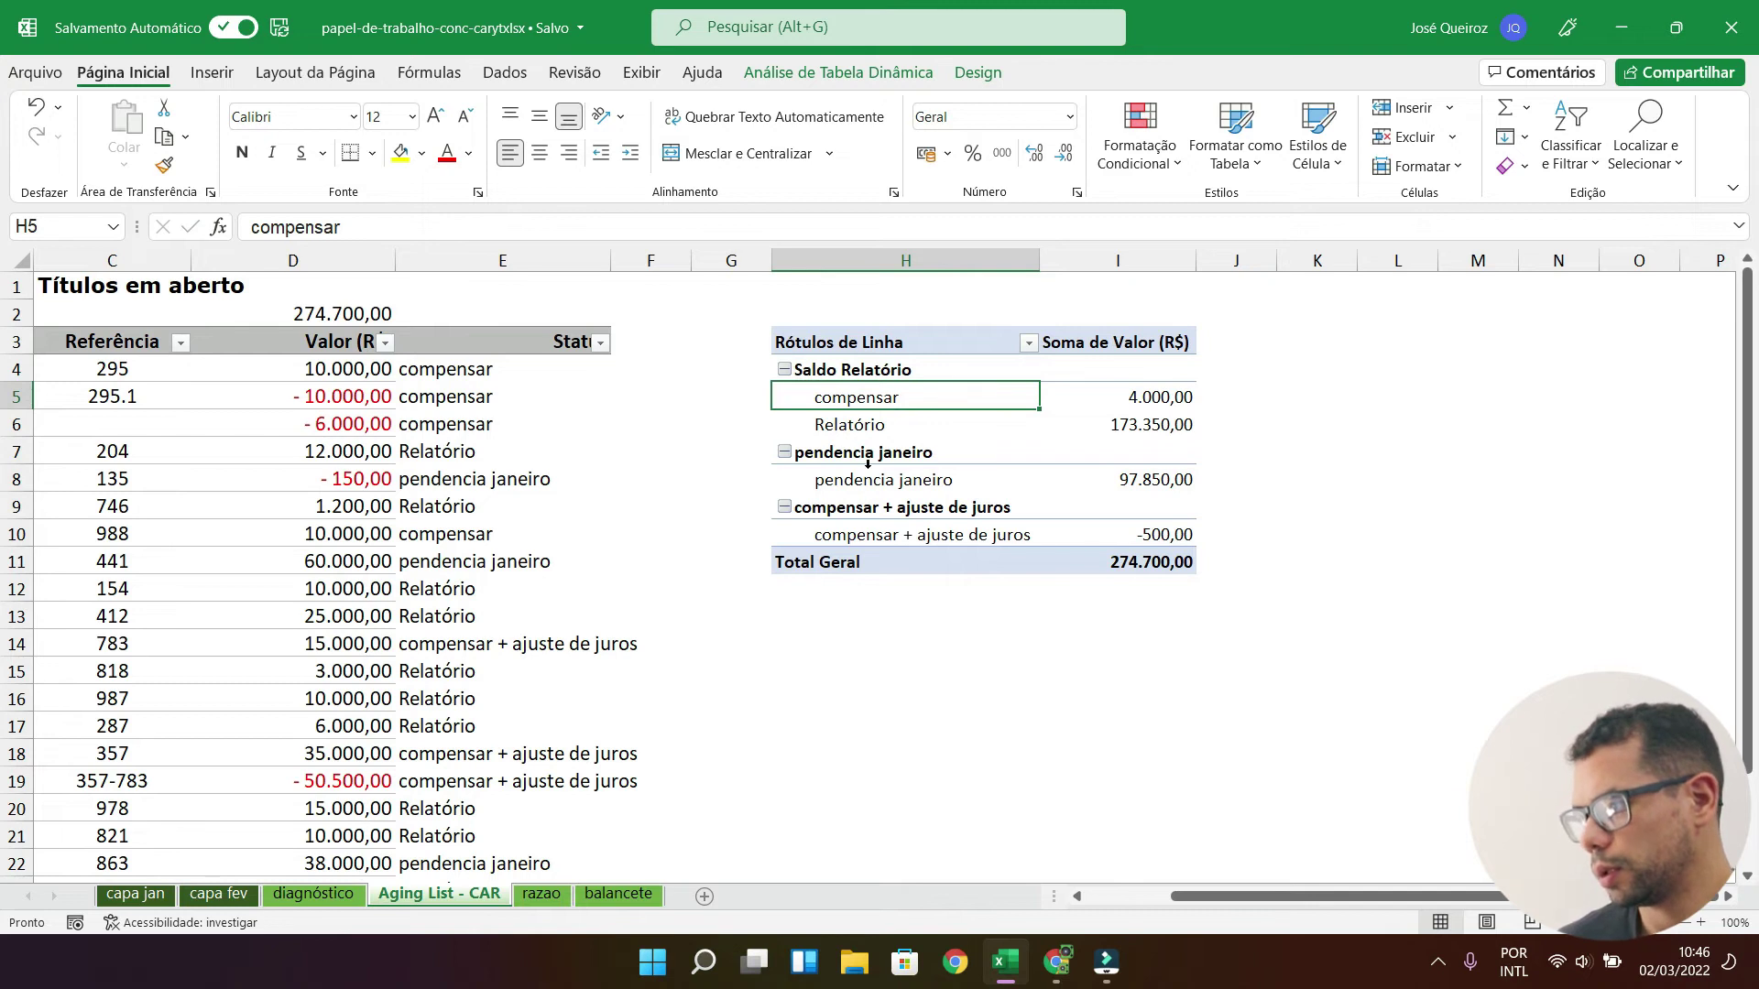
# Step: Group the pendencia janeiro and compensar + ajuste de juros rows of the pivot table and name the group "Pendencias"
pyautogui.moveTo(864, 478); pyautogui.dragTo(866, 536)
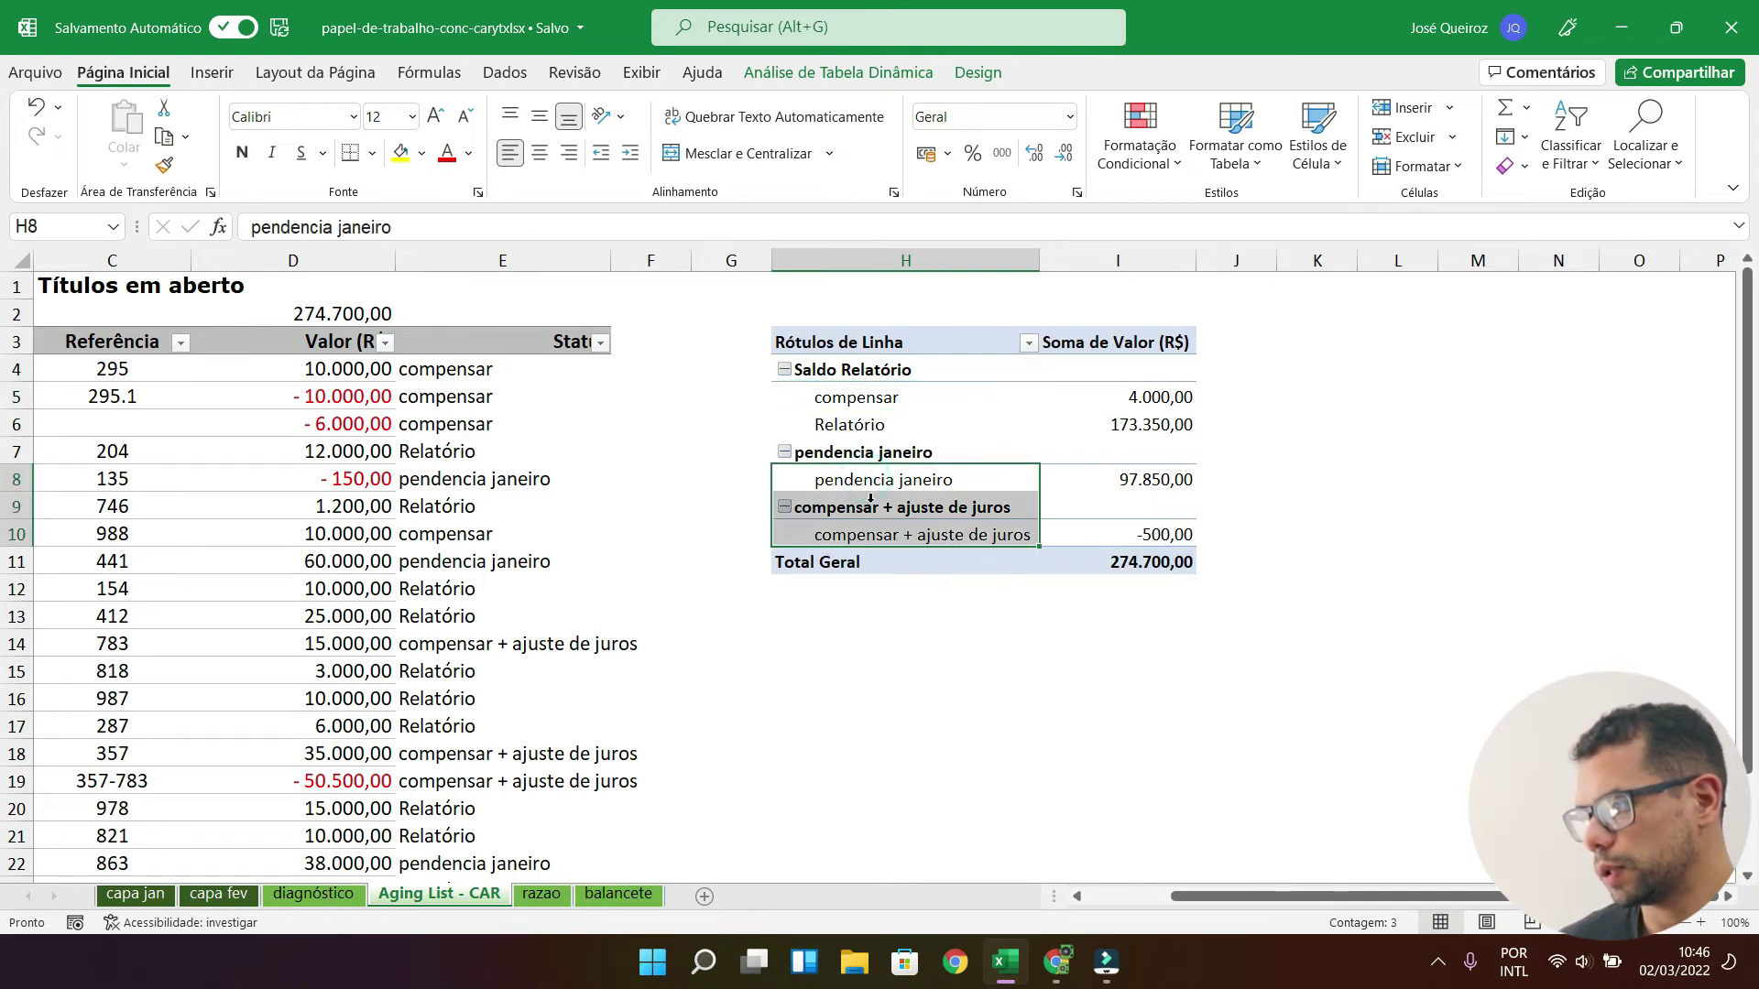
pyautogui.rightClick(870, 513)
pyautogui.click(962, 279)
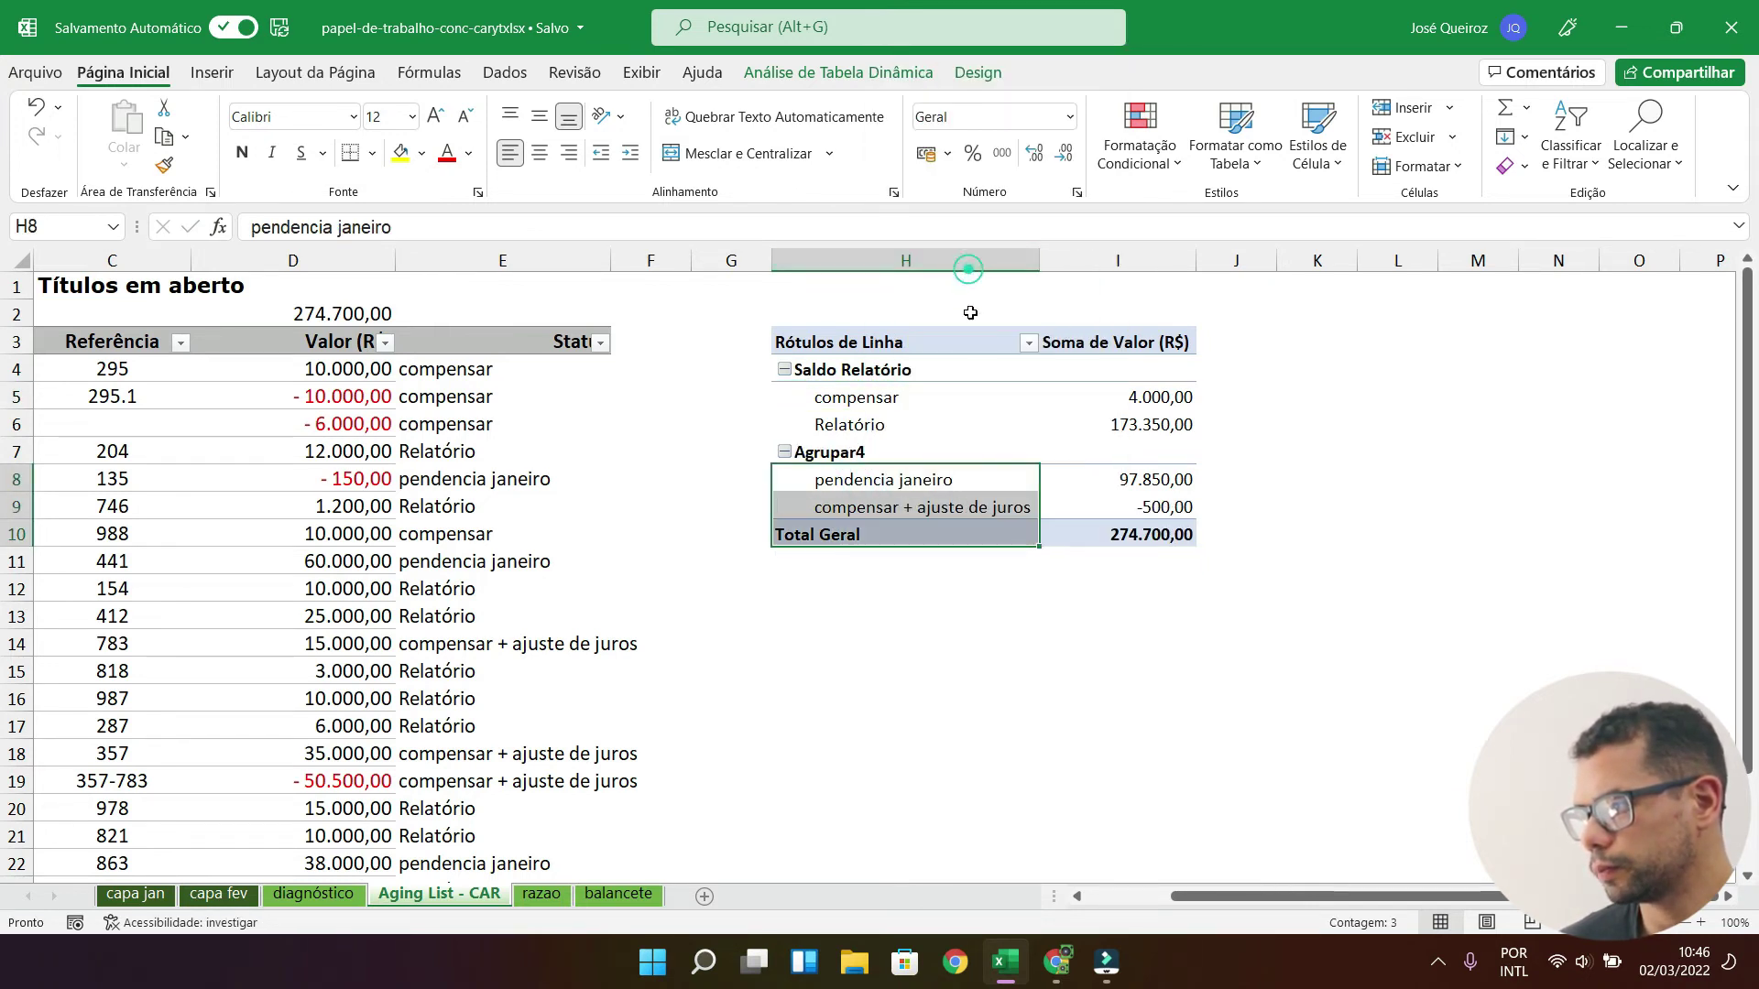
pyautogui.click(846, 452)
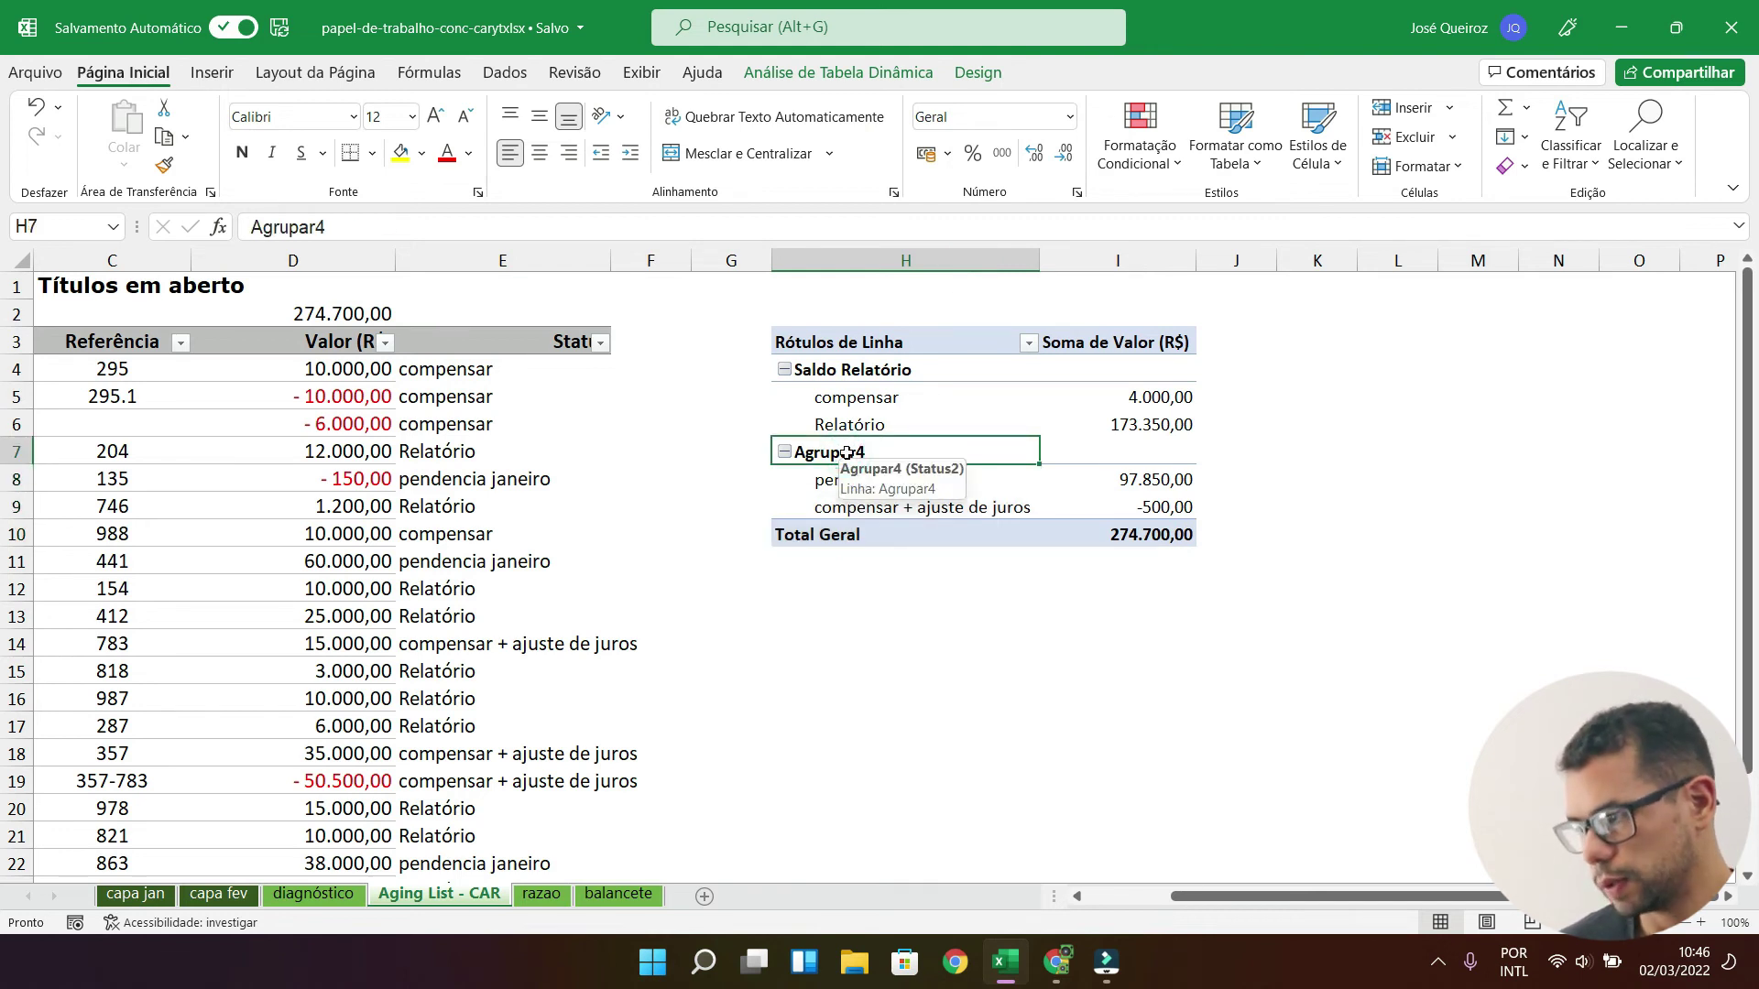
pyautogui.write('Pendenc')
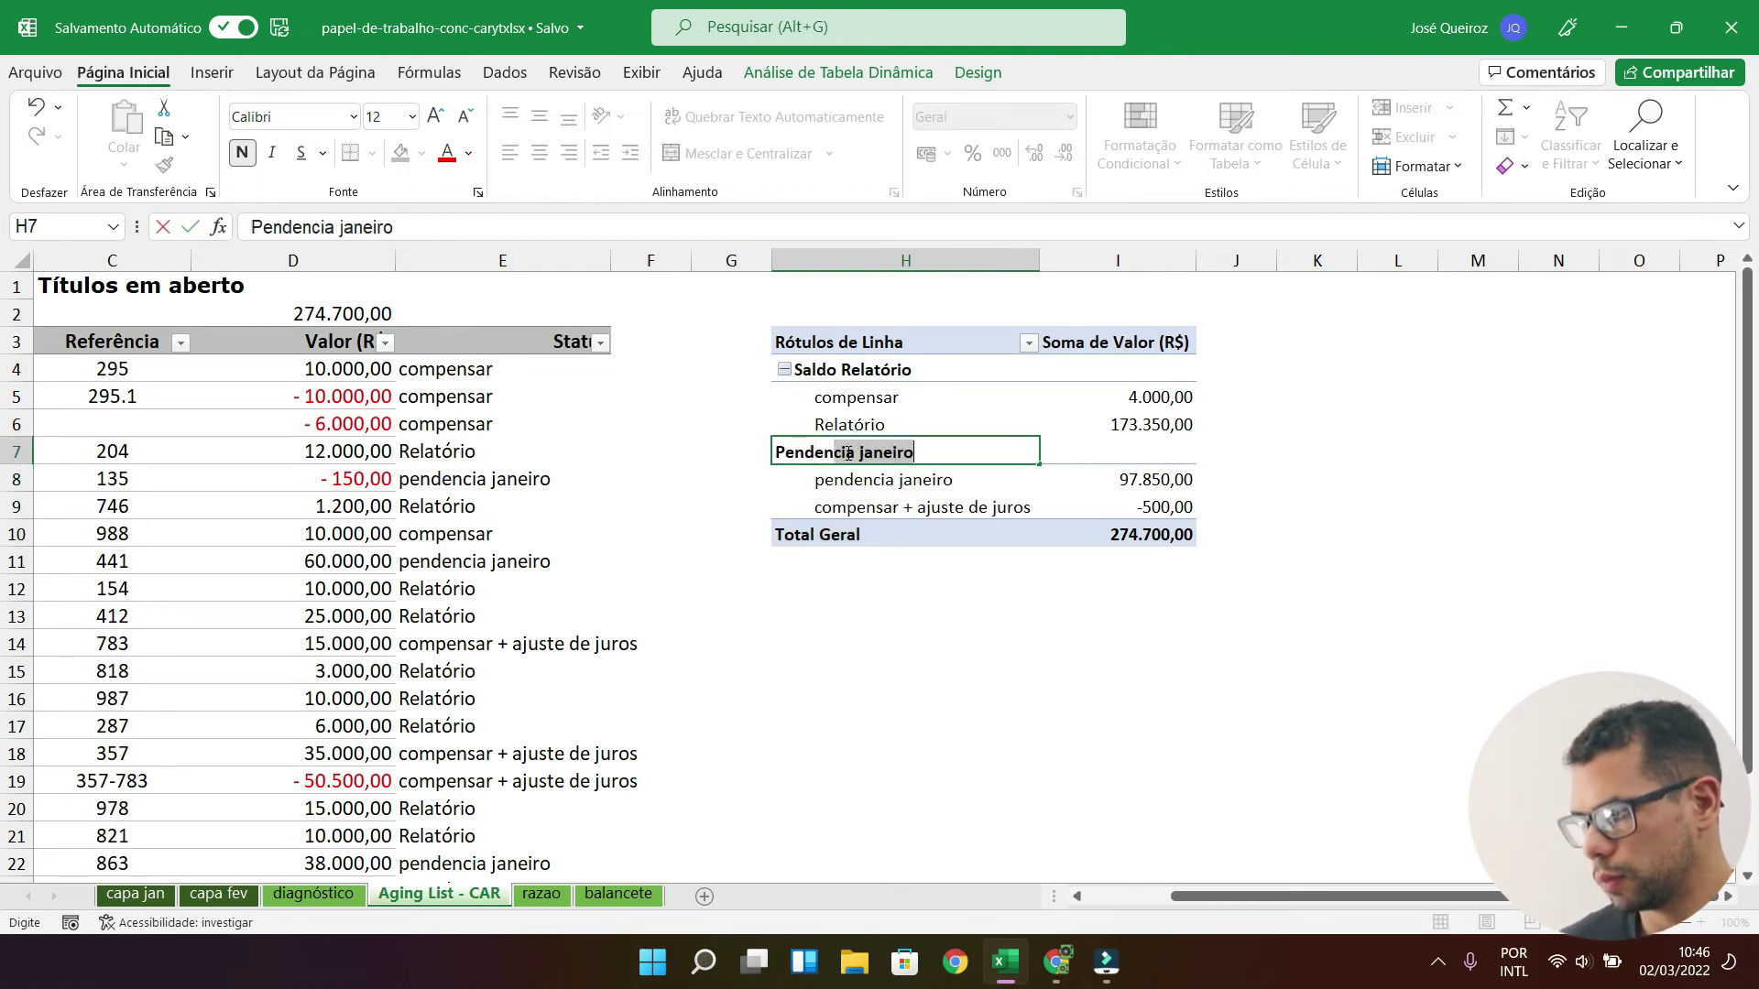
pyautogui.write('ias')
pyautogui.press('Return')
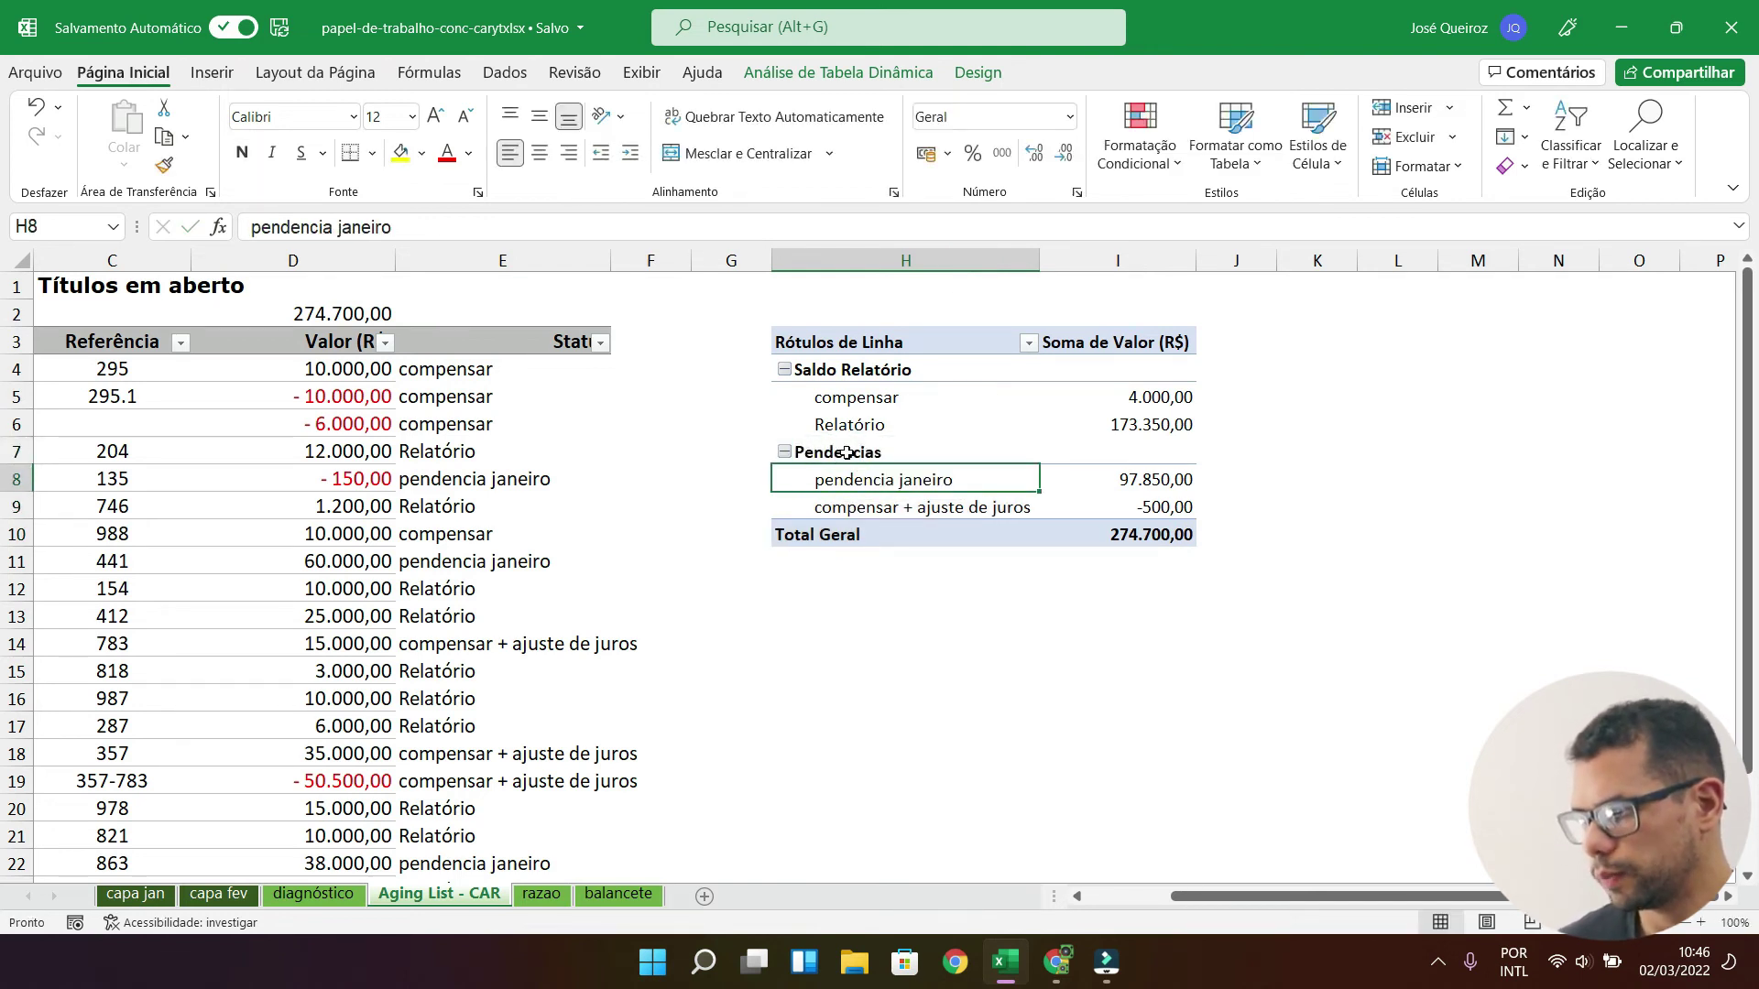
pyautogui.click(1139, 400)
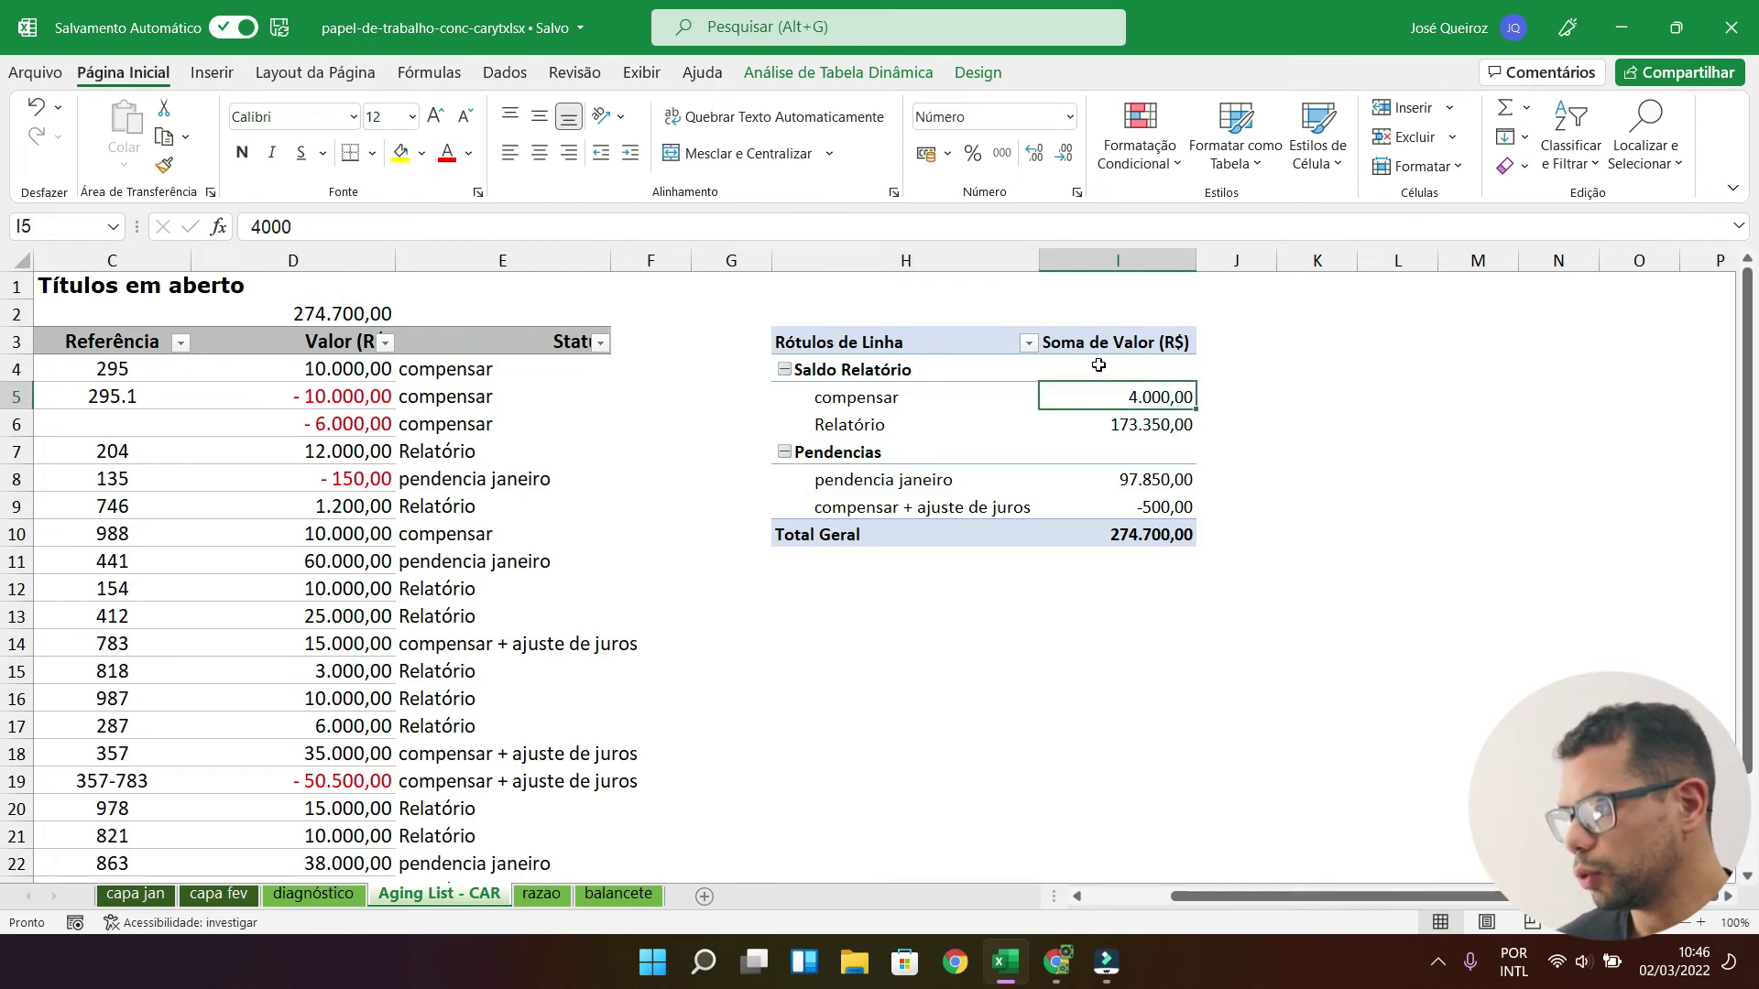
pyautogui.rightClick(1121, 367)
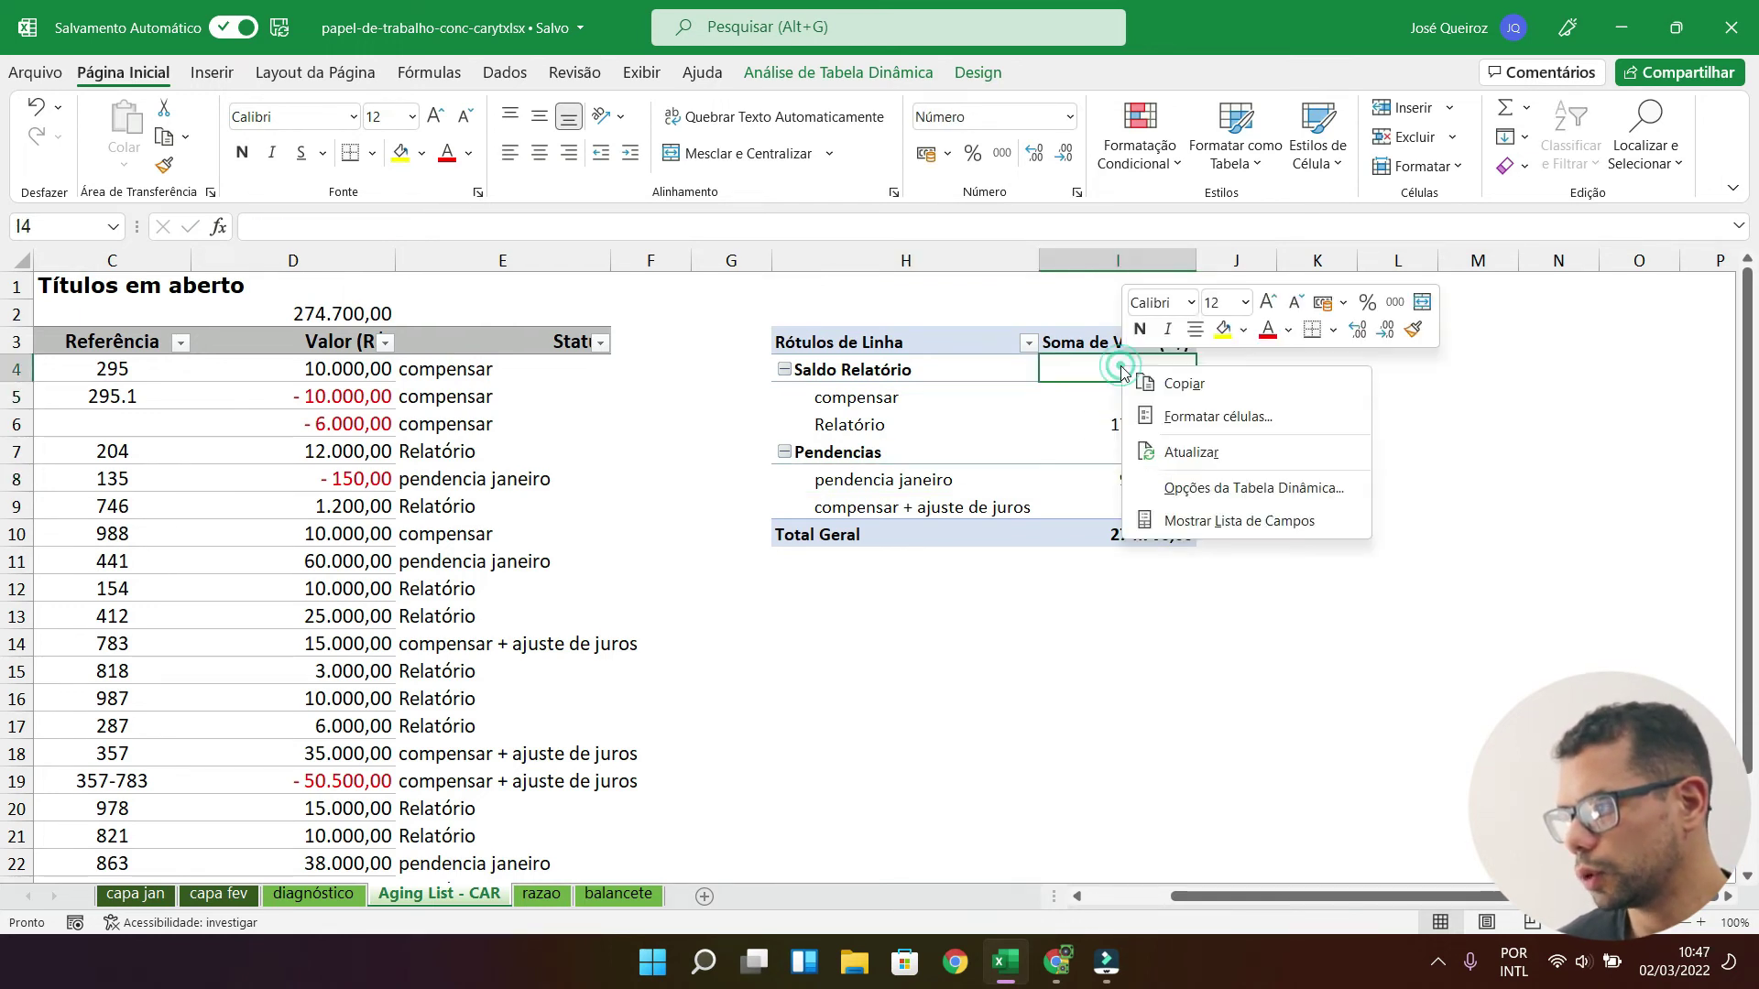
pyautogui.click(1218, 488)
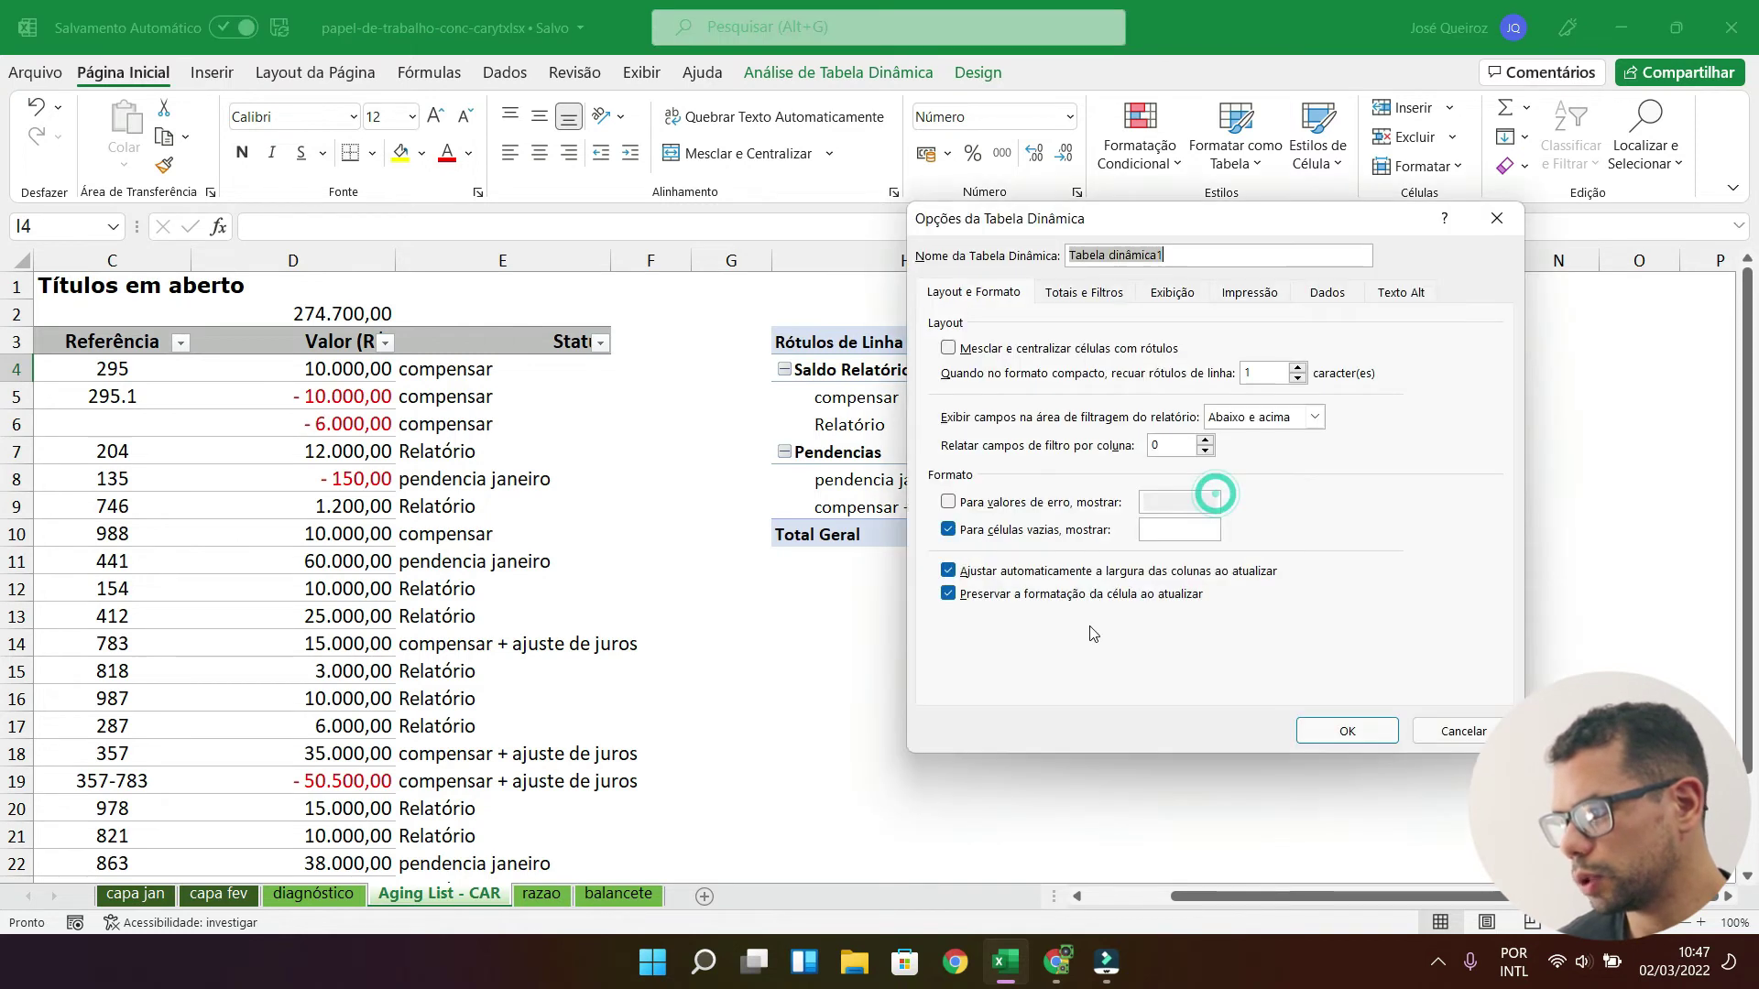
pyautogui.click(1117, 300)
pyautogui.click(1347, 730)
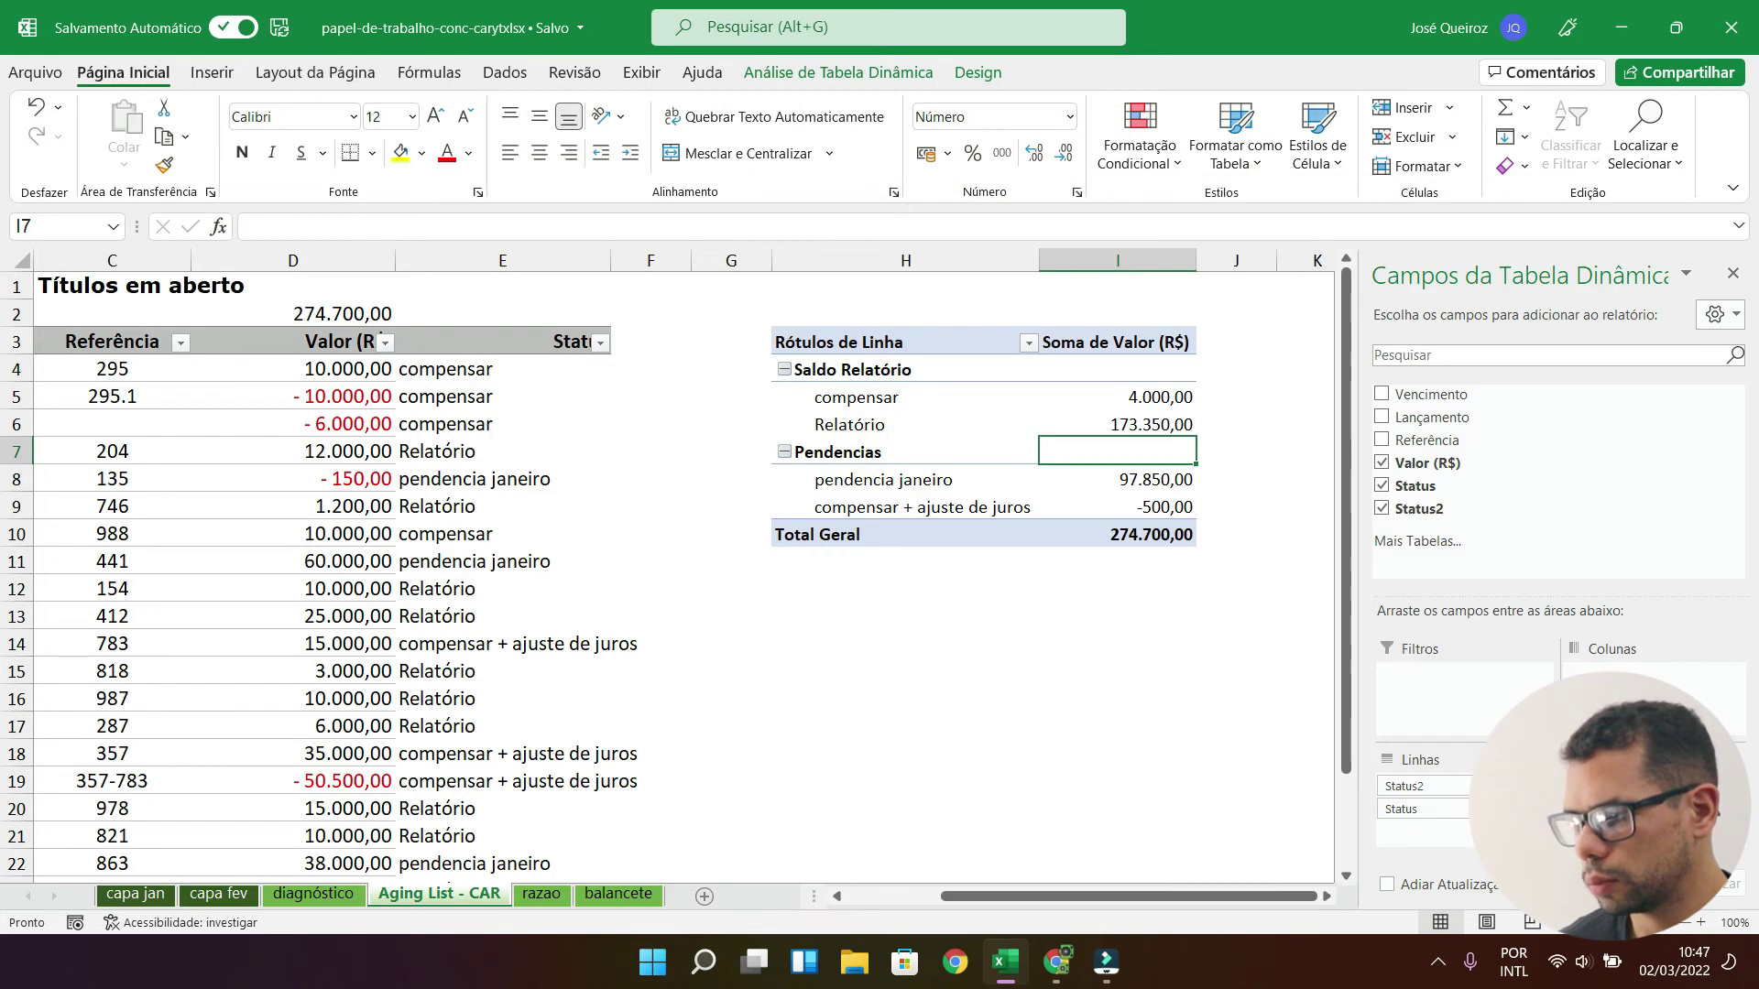
# Step: Turn on automatic subtotals for the Status2 row field of the Aging List - CAR pivot table
pyautogui.click(1463, 786)
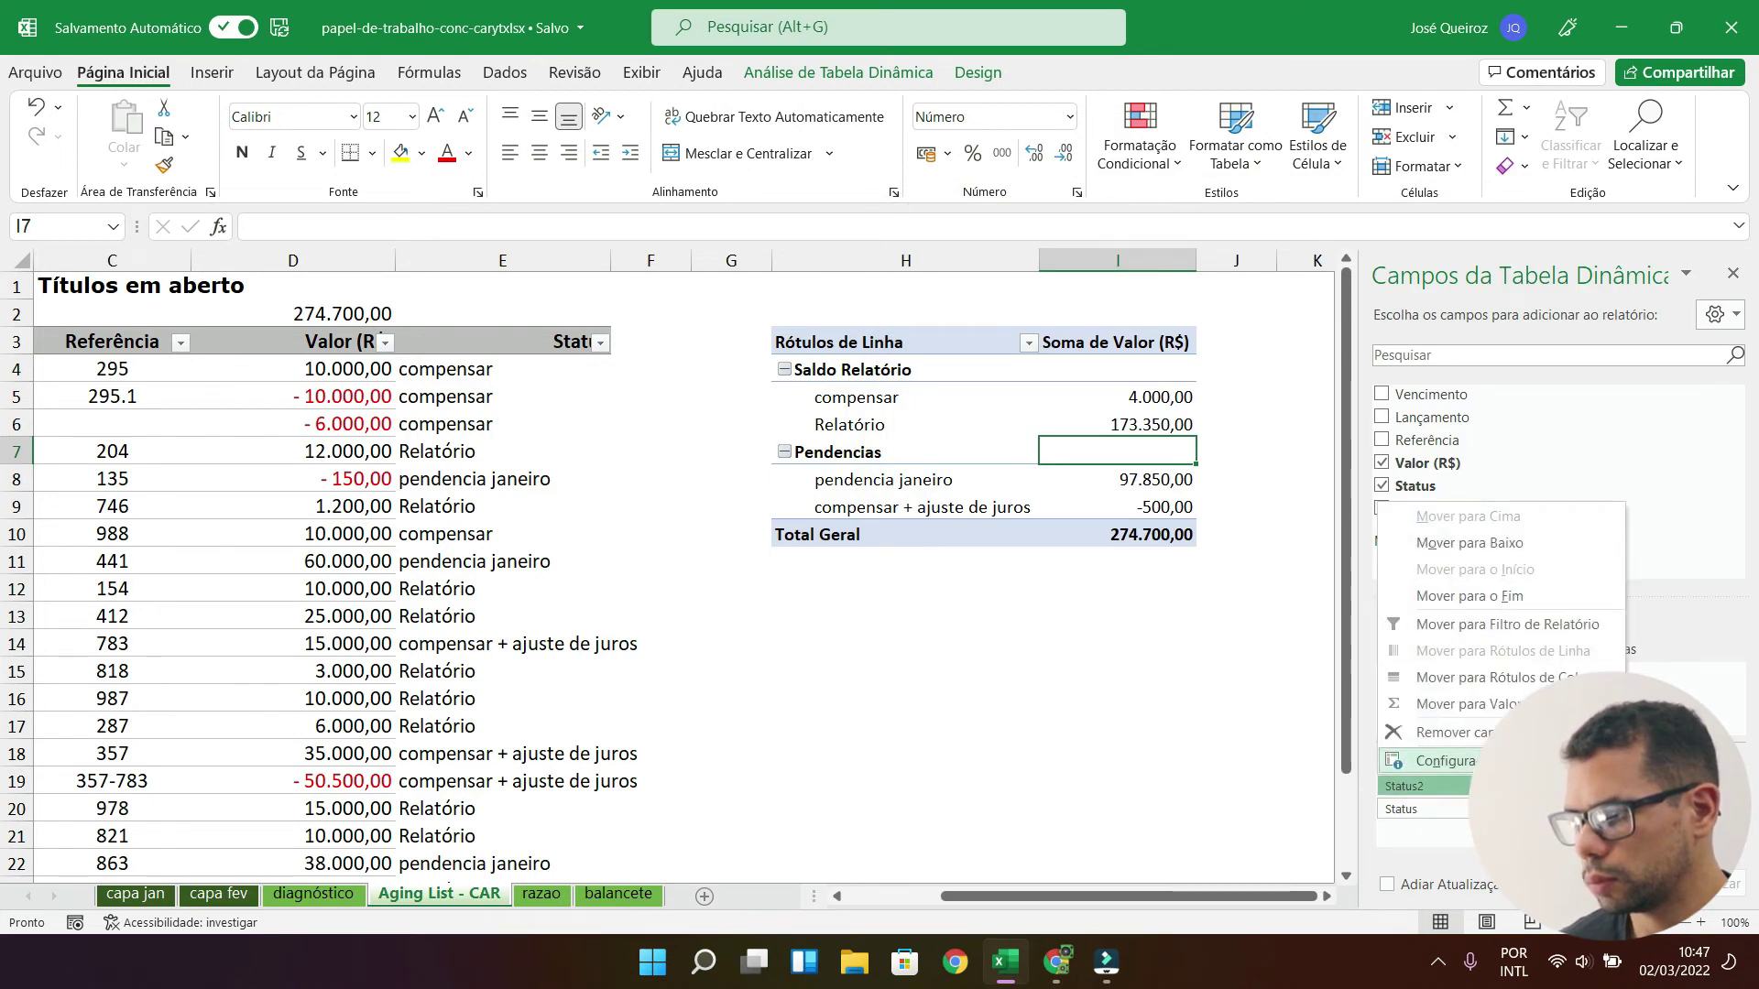
pyautogui.click(1446, 761)
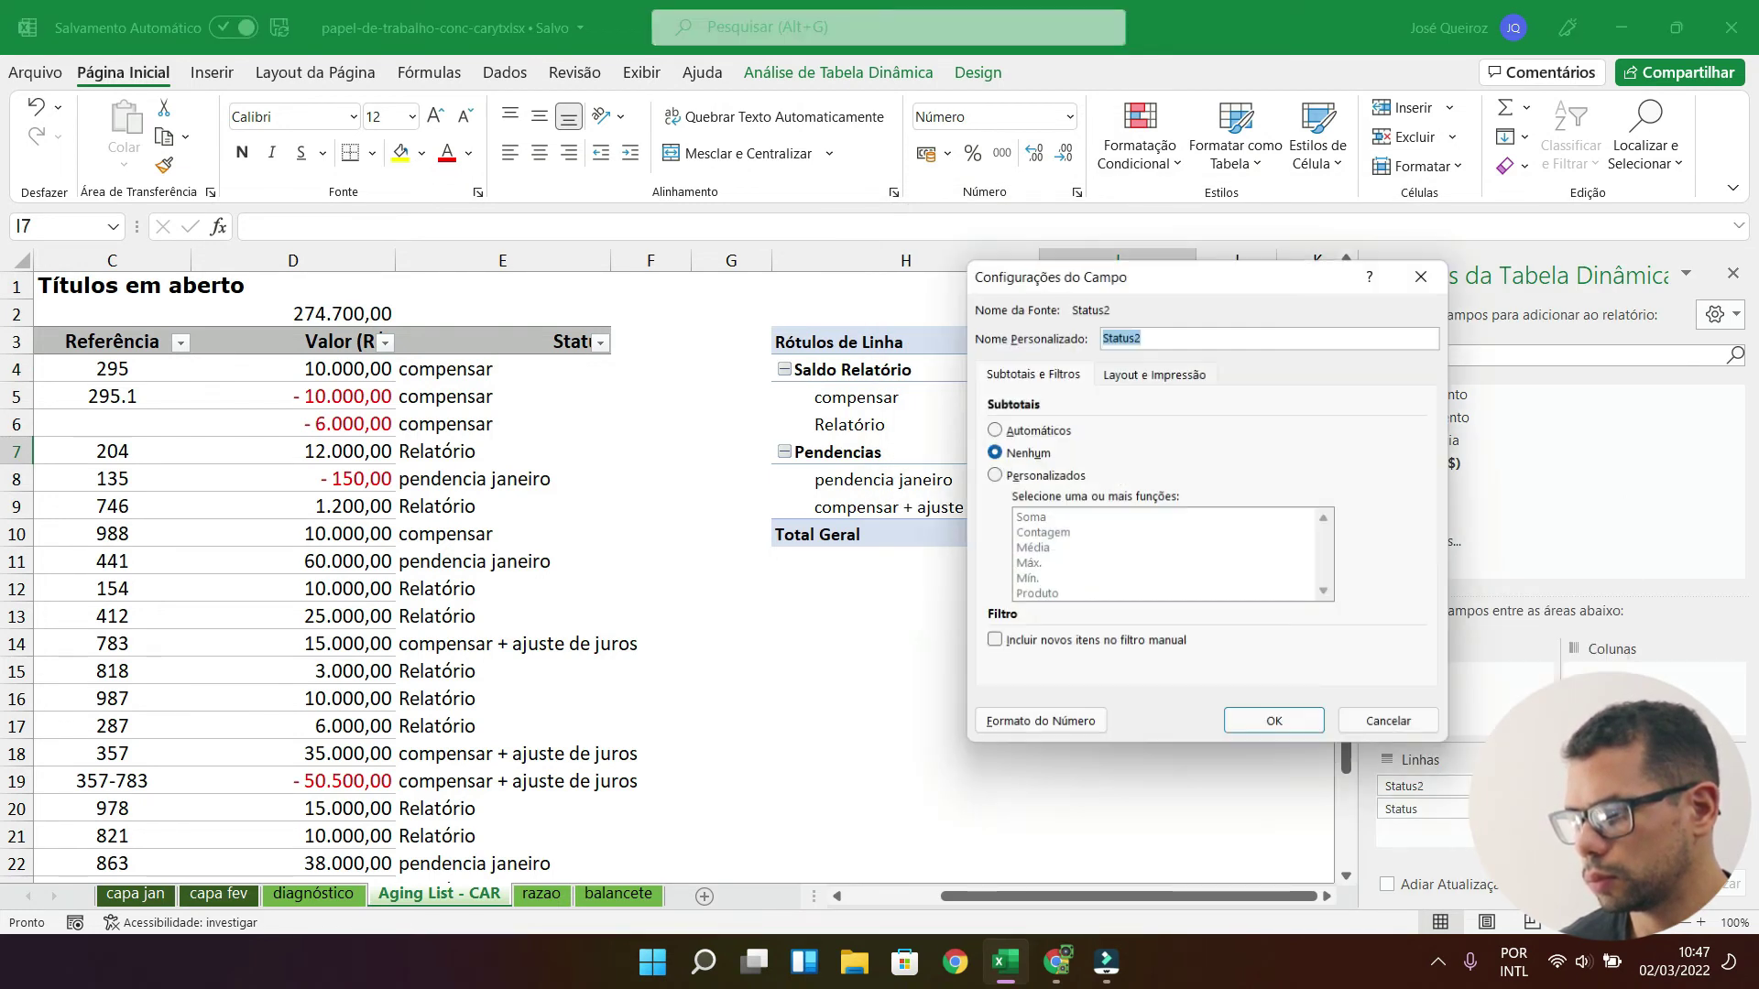
pyautogui.click(1017, 436)
pyautogui.click(1270, 726)
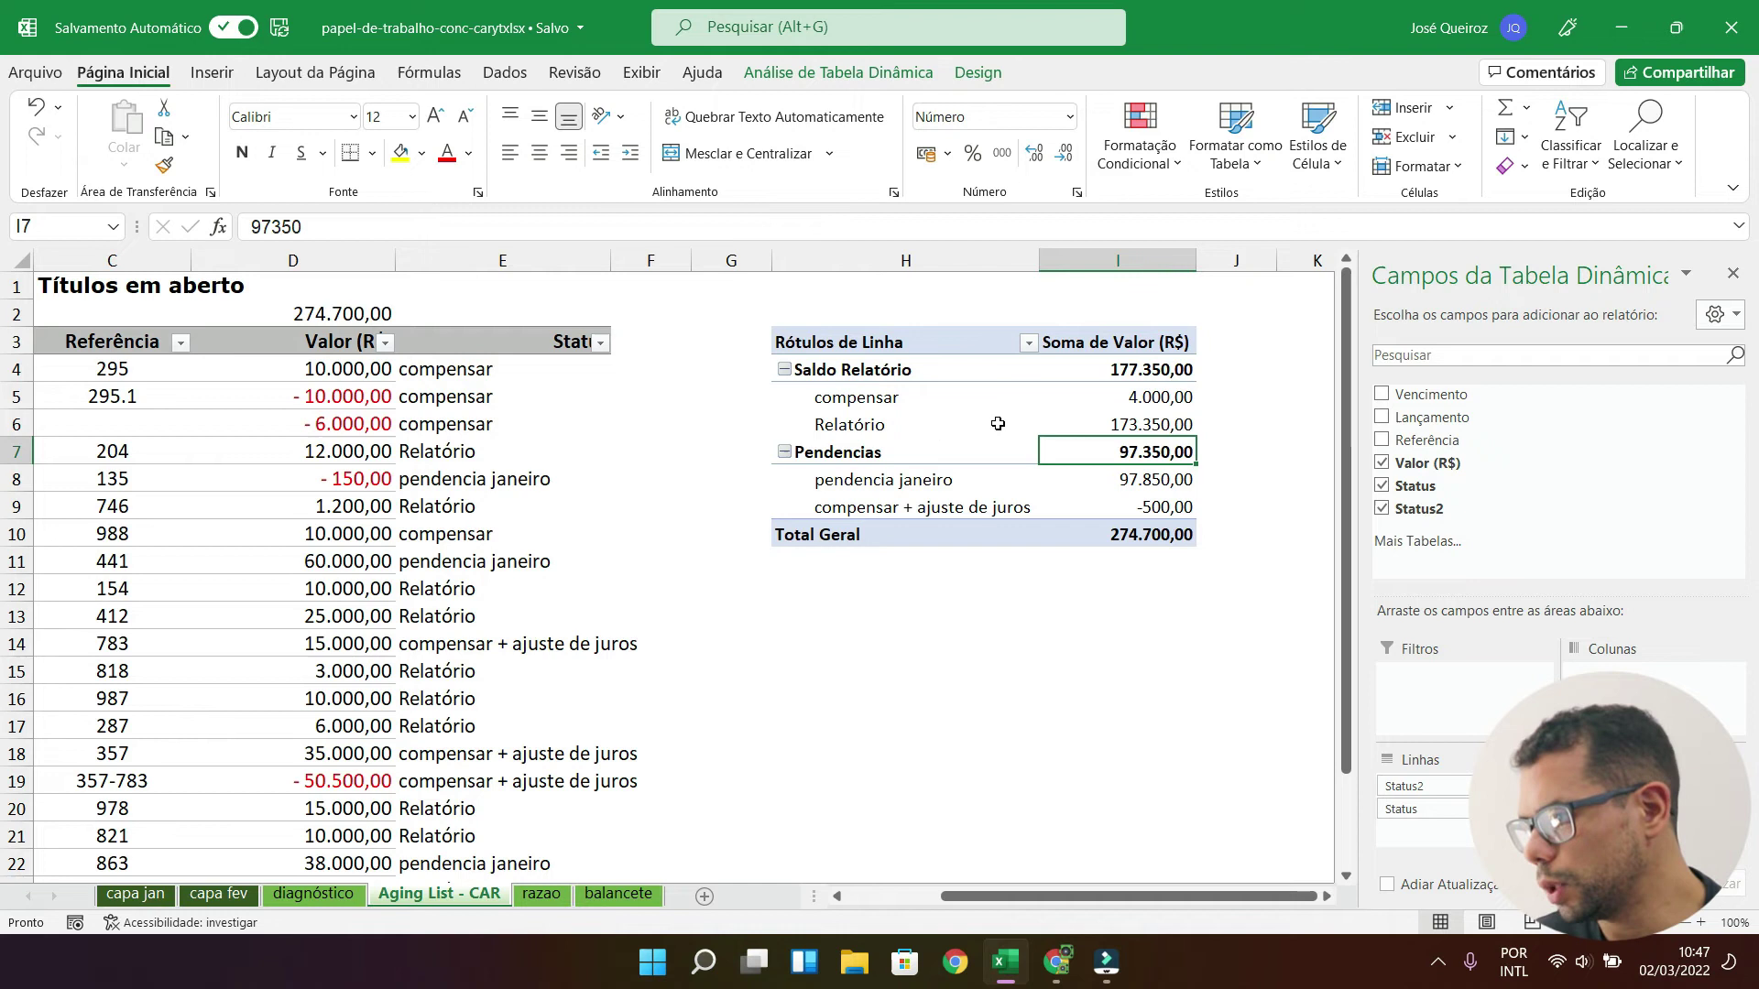
# Step: Link Saldo Aging List - ajustado in F6 of capa fev to the Saldo Relatório subtotal of the Aging List - CAR pivot table
pyautogui.click(208, 902)
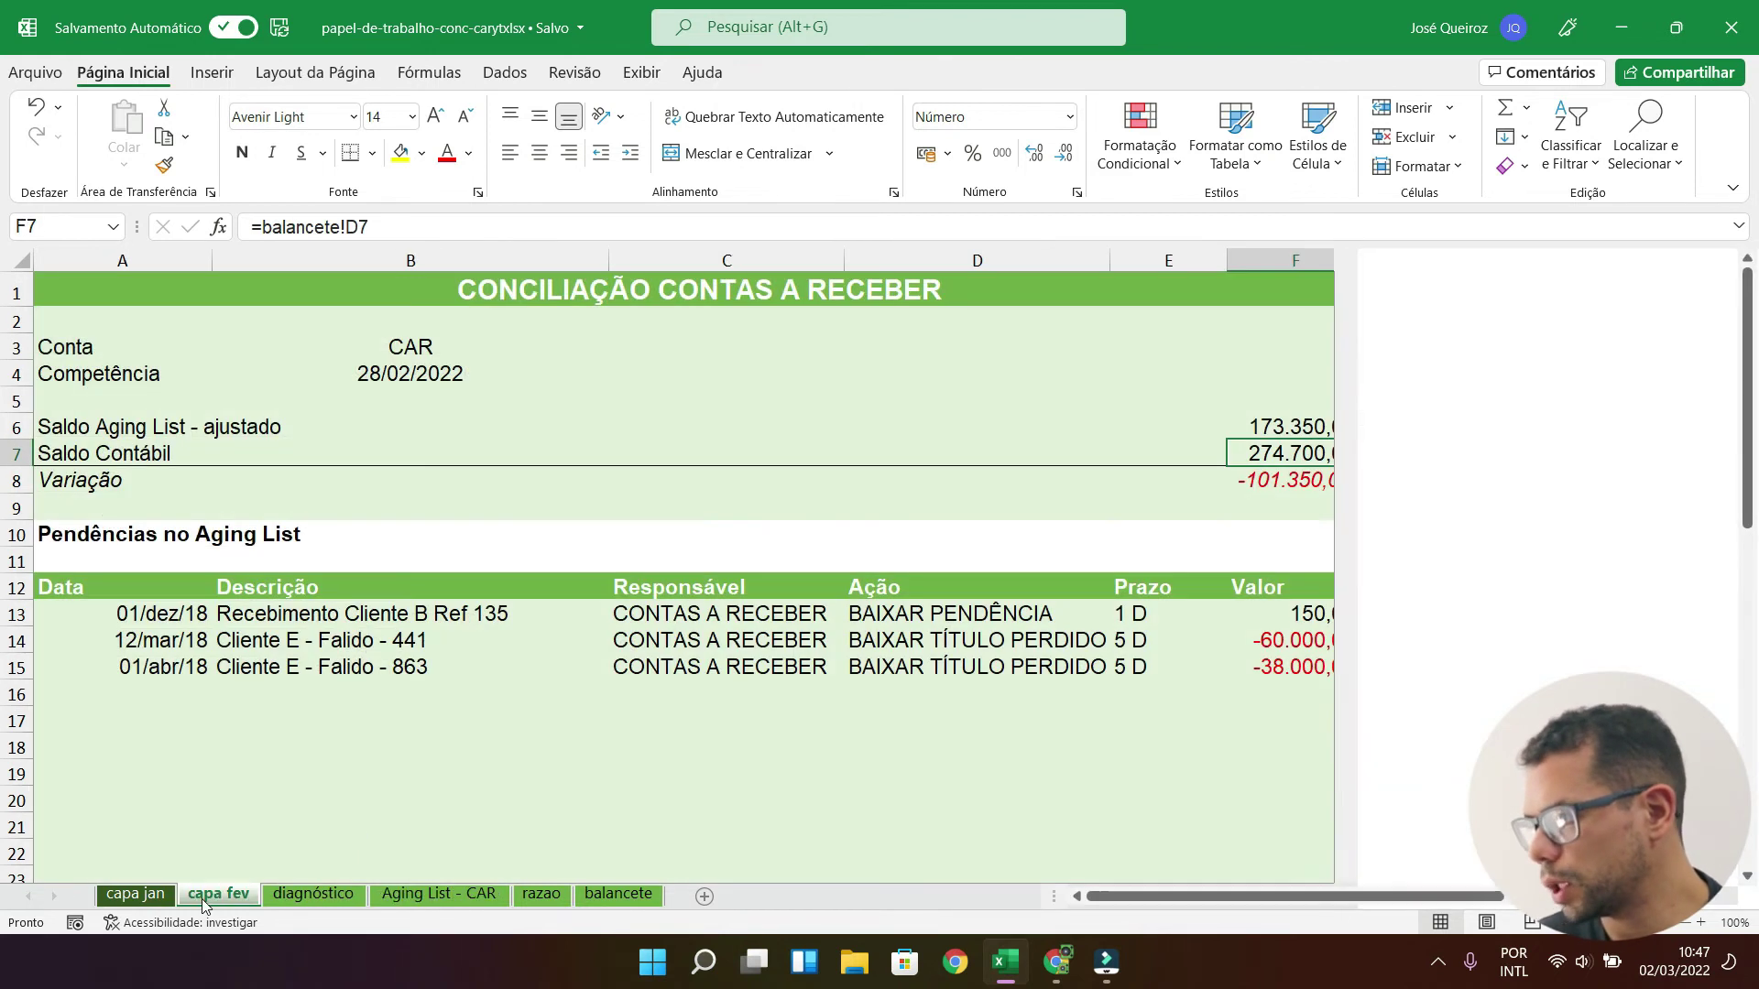
pyautogui.click(1345, 421)
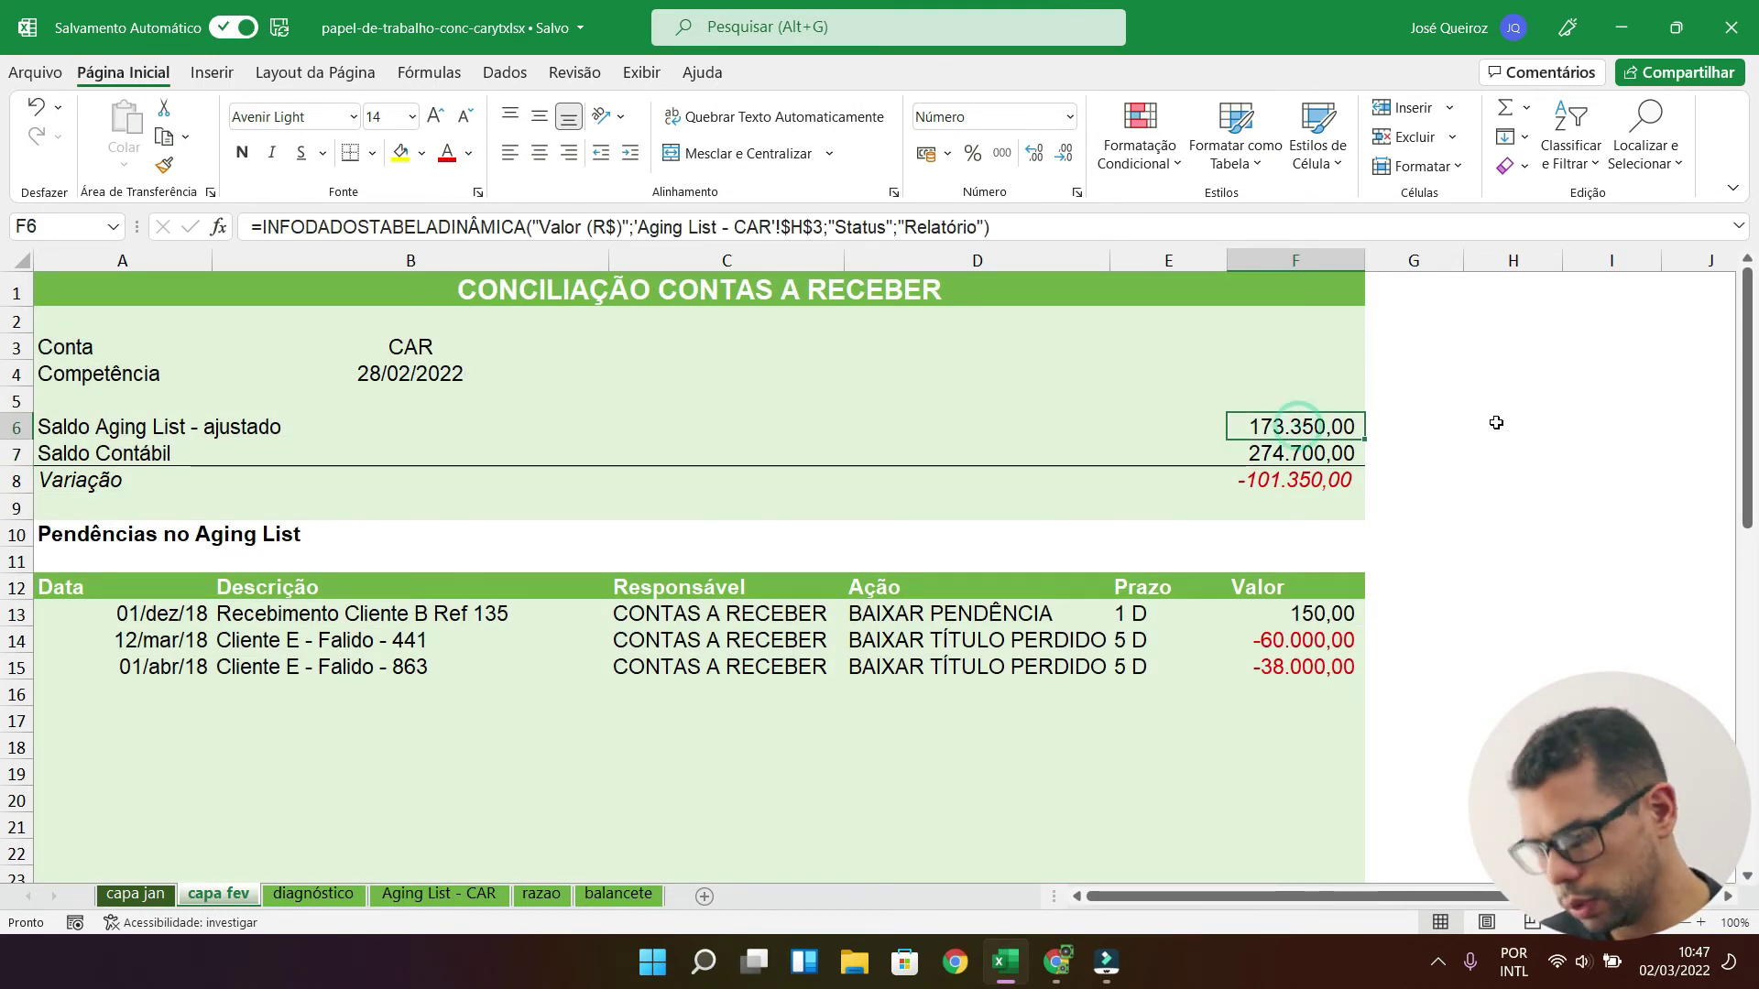
pyautogui.write("='Aging List - CAR'!")
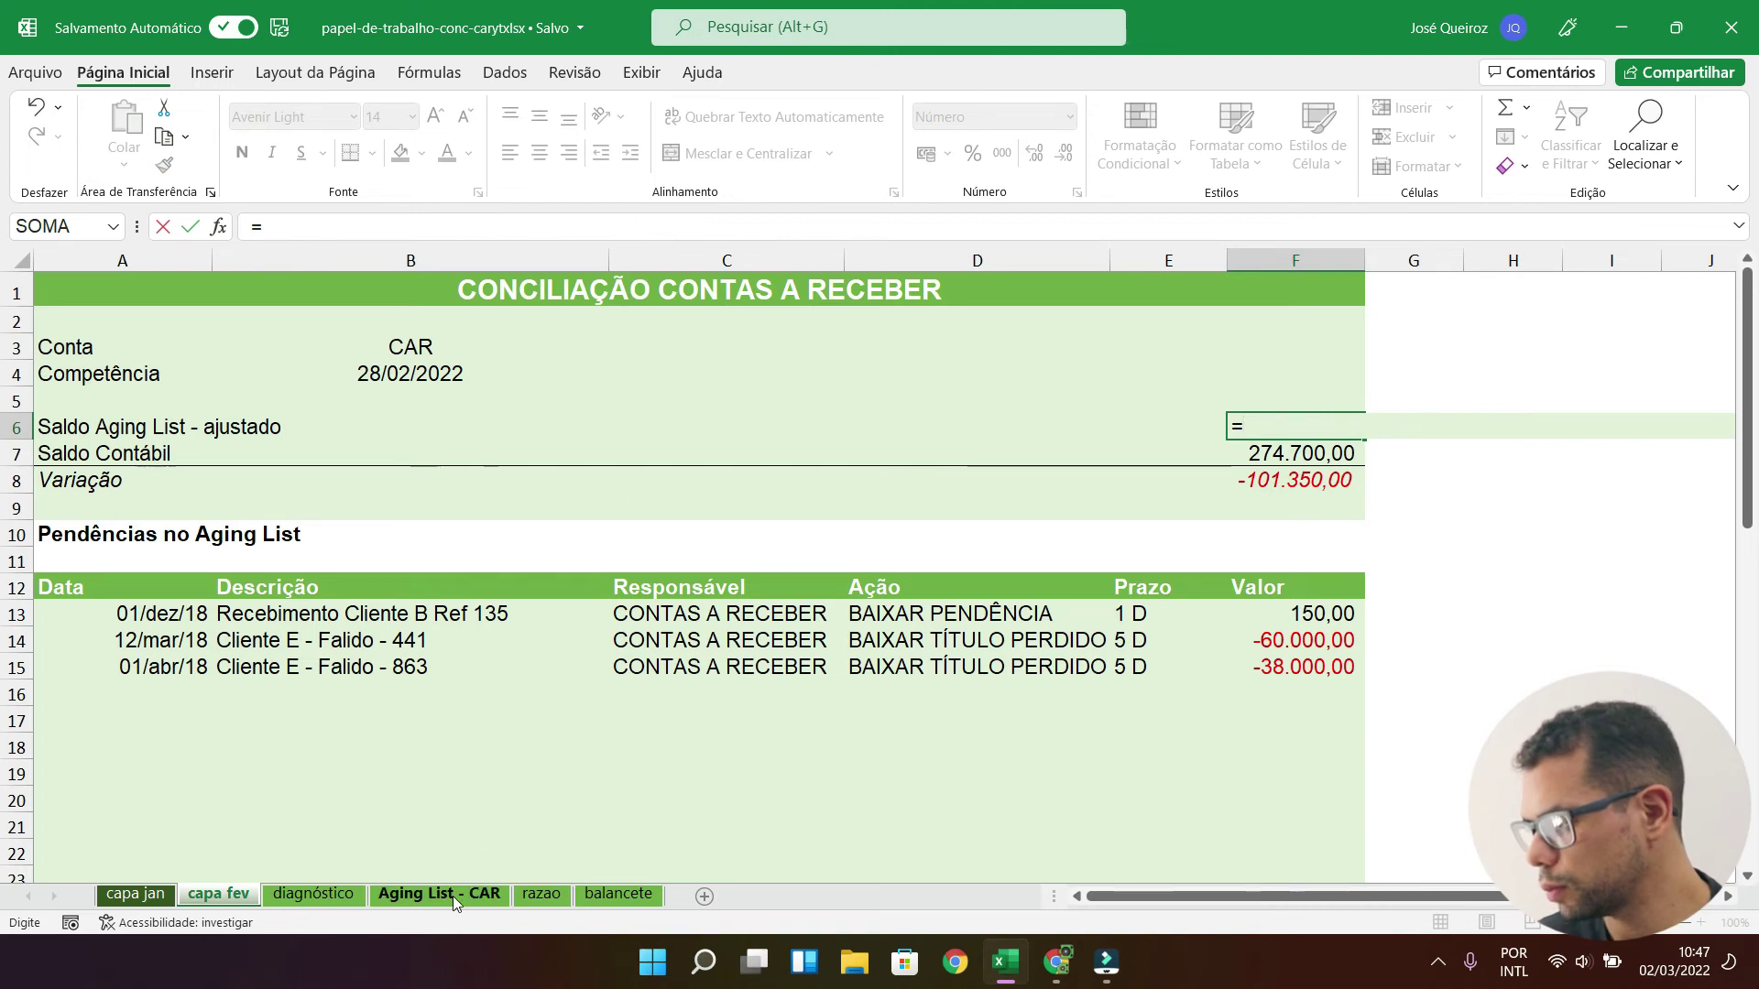
pyautogui.click(452, 896)
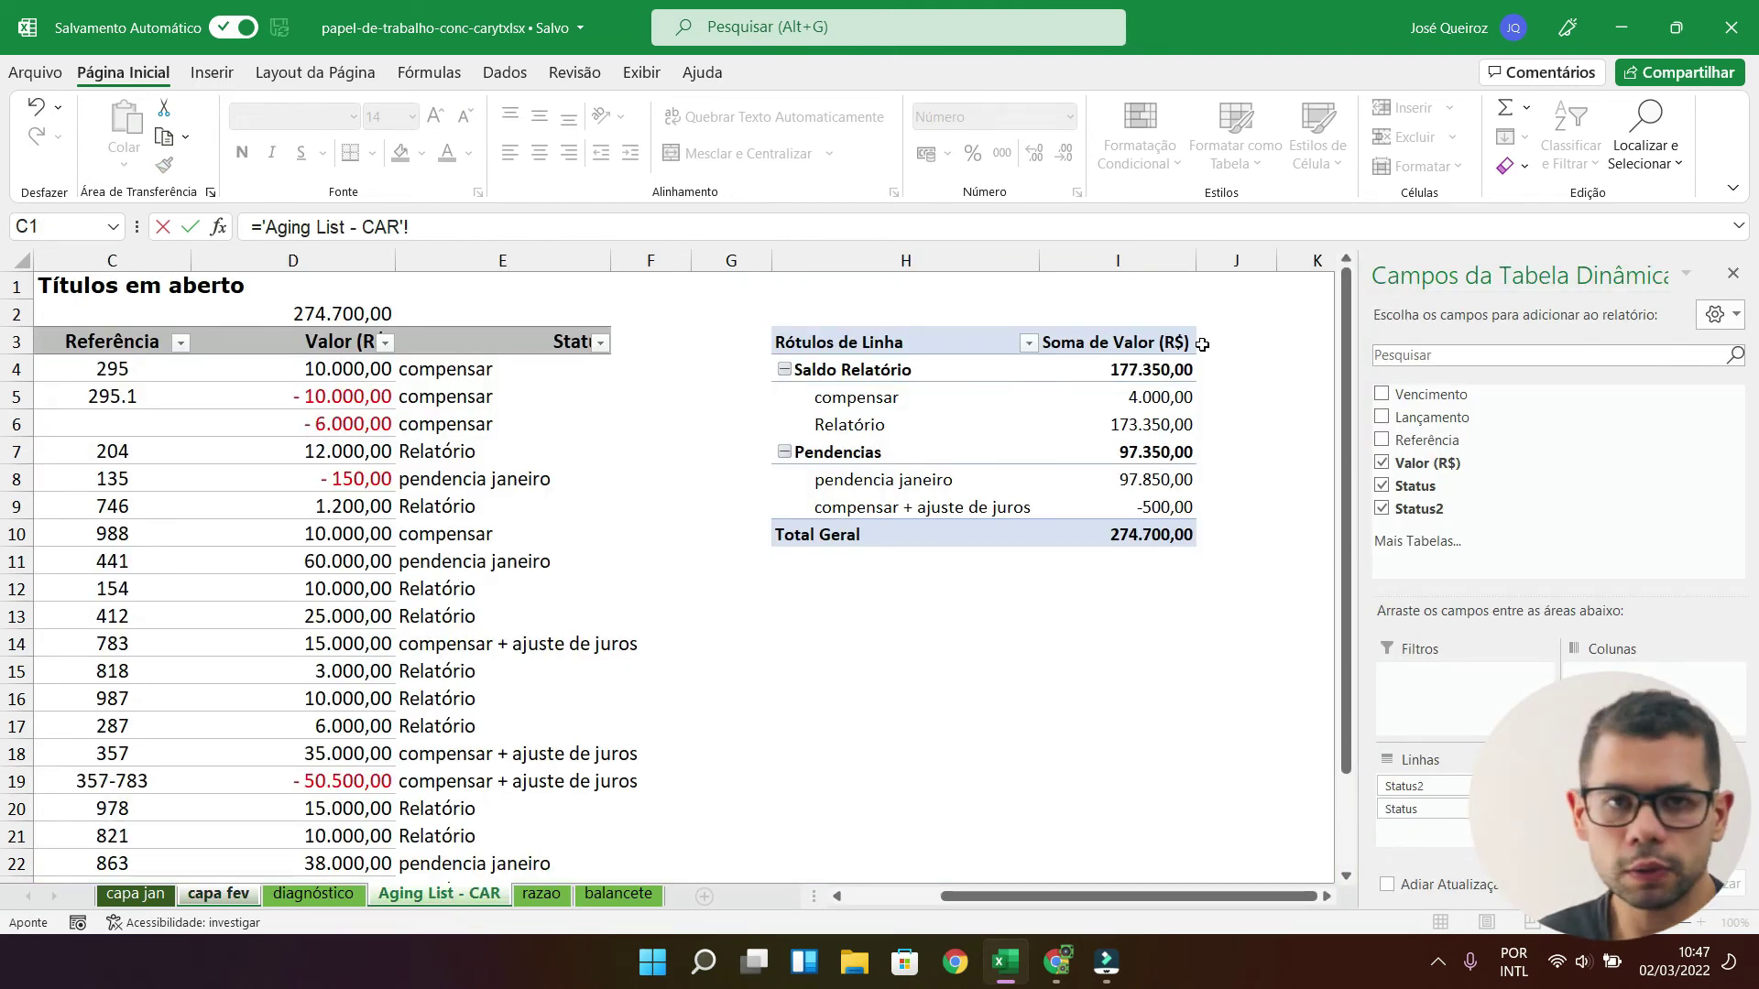
pyautogui.click(1136, 370)
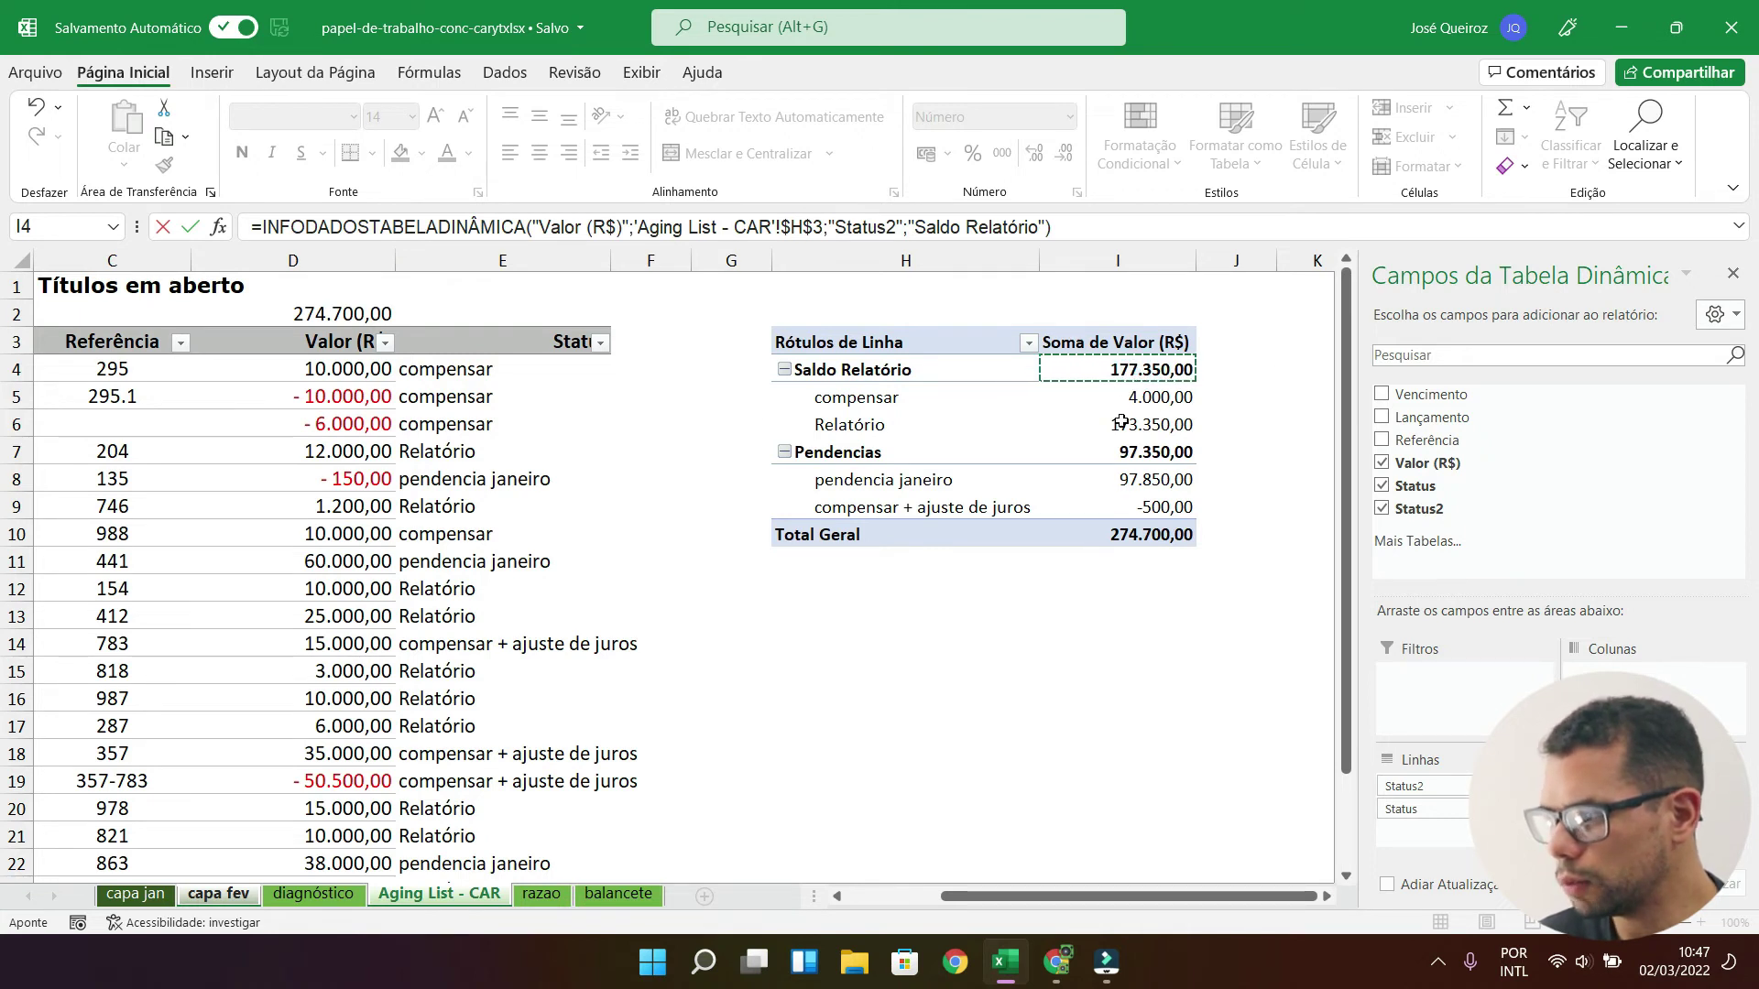
pyautogui.press('Return')
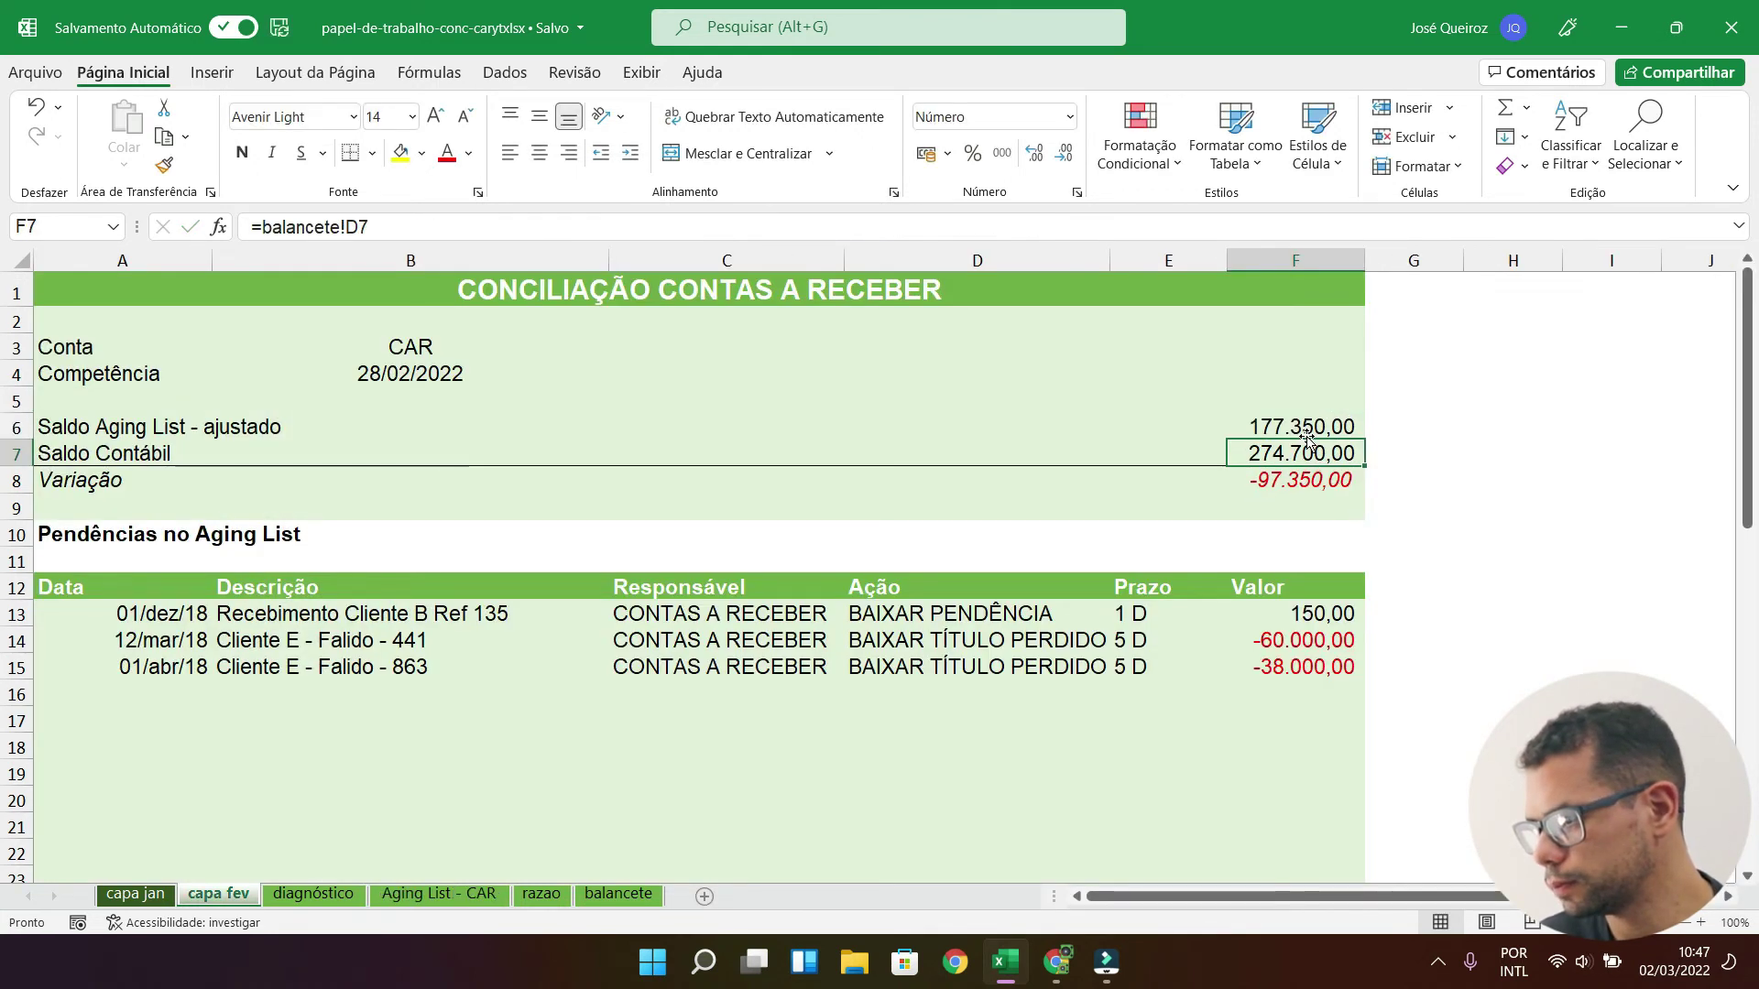
pyautogui.click(1304, 429)
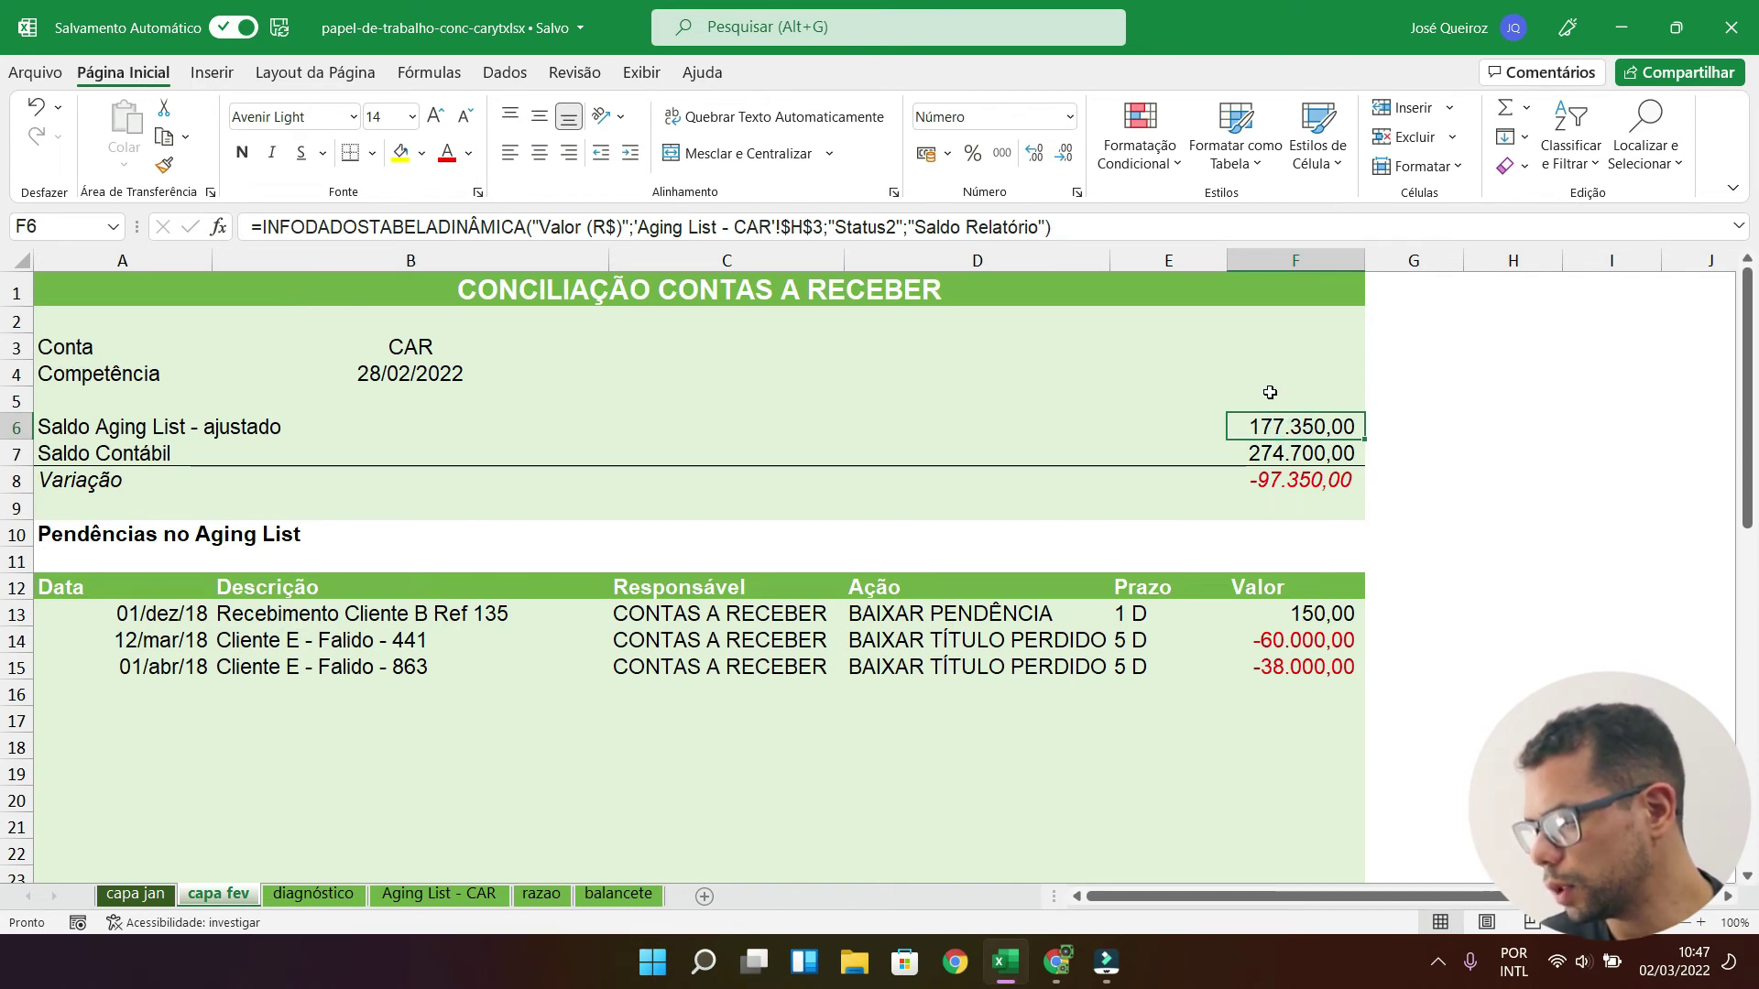
# Step: Compare the pivot table's pendencia janeiro and compensar + ajuste de juros amounts with the pending items in F13:F15 on capa fev
pyautogui.click(315, 892)
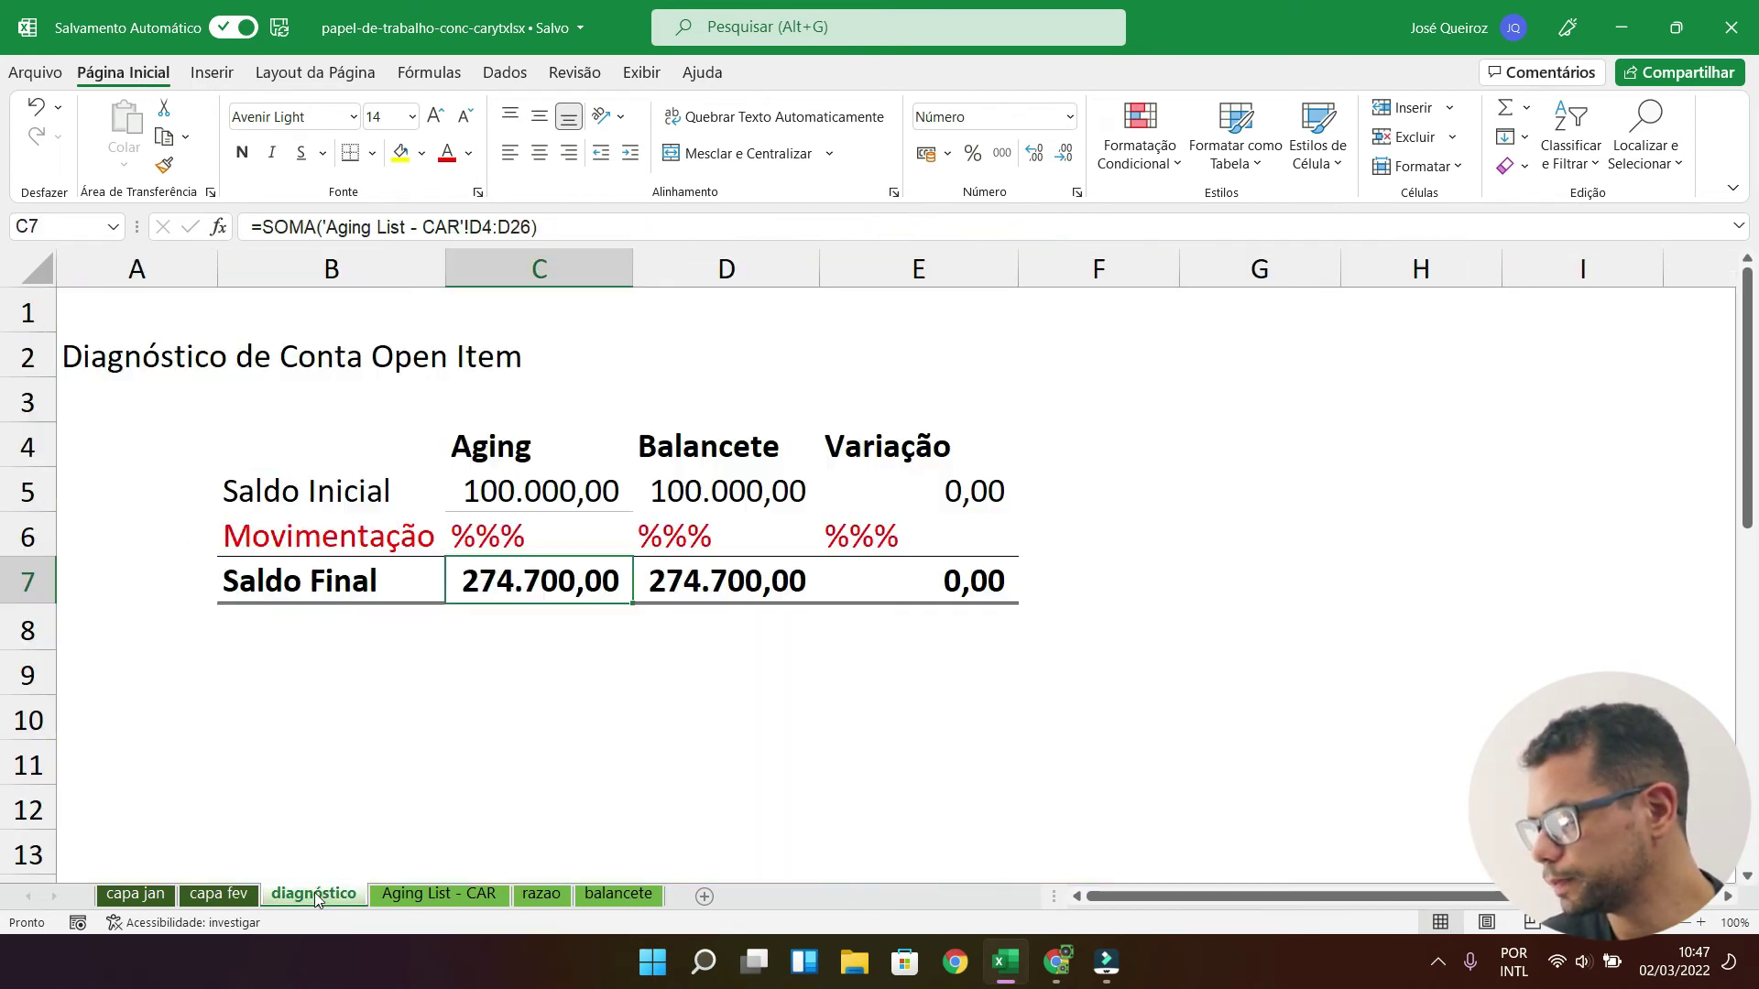
pyautogui.click(220, 895)
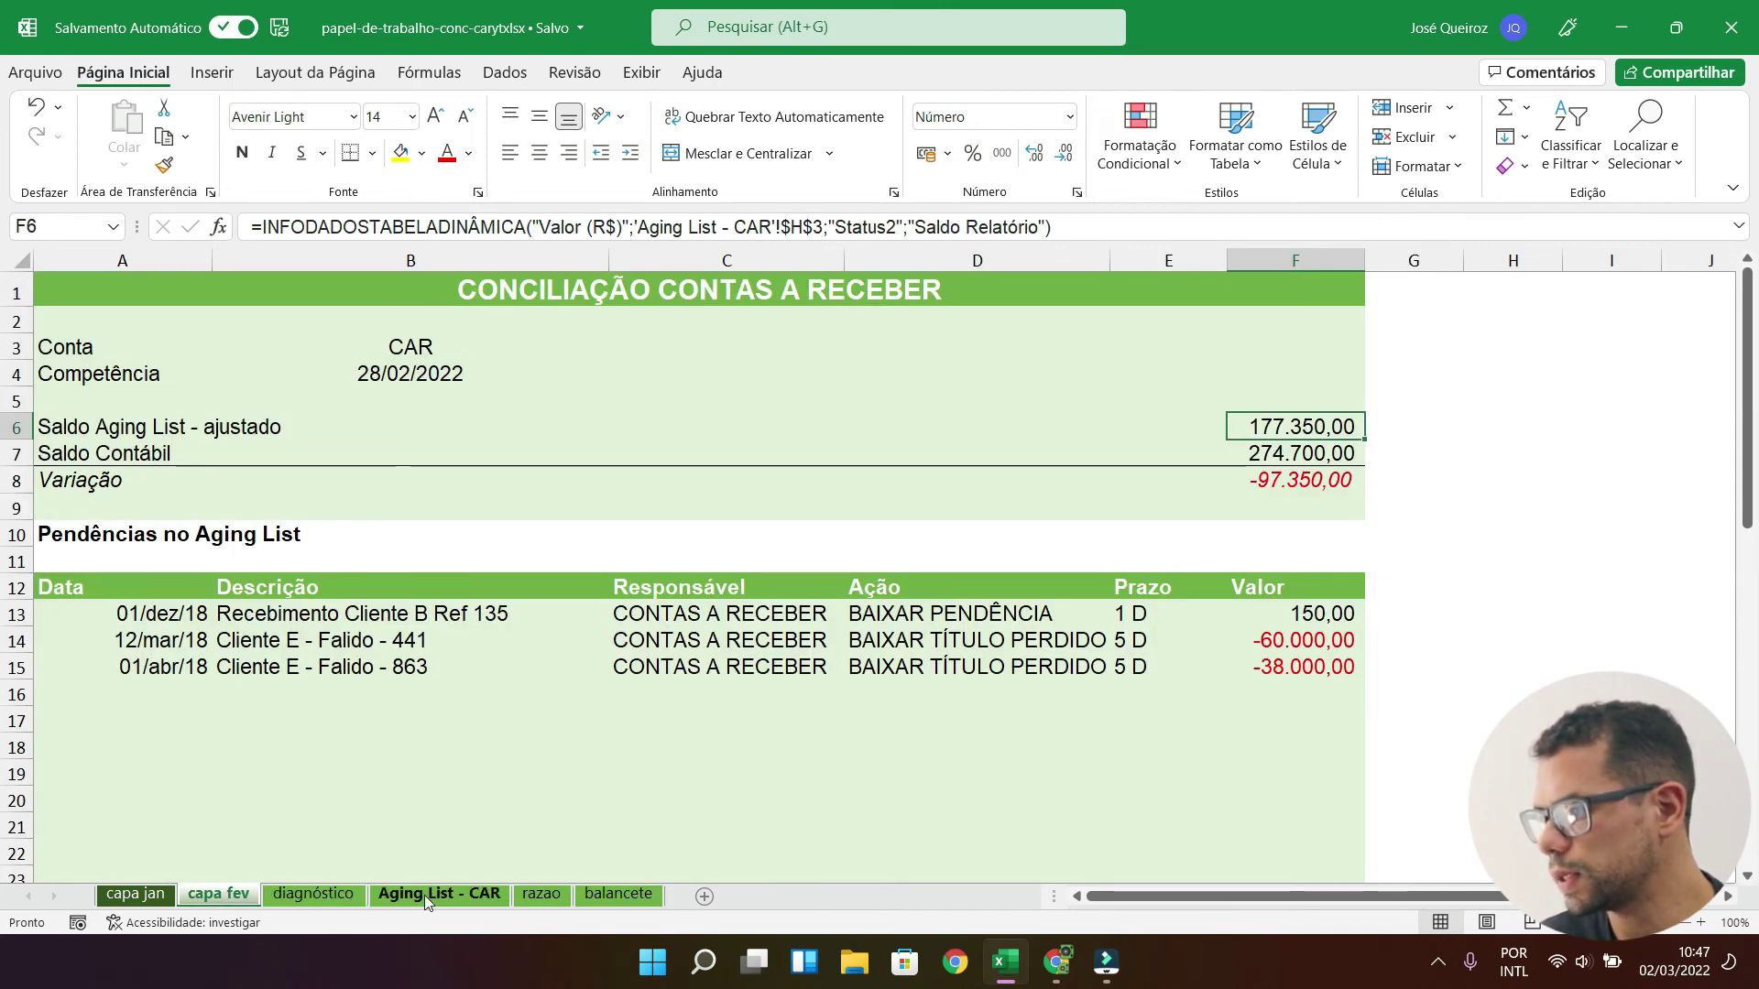
pyautogui.click(425, 894)
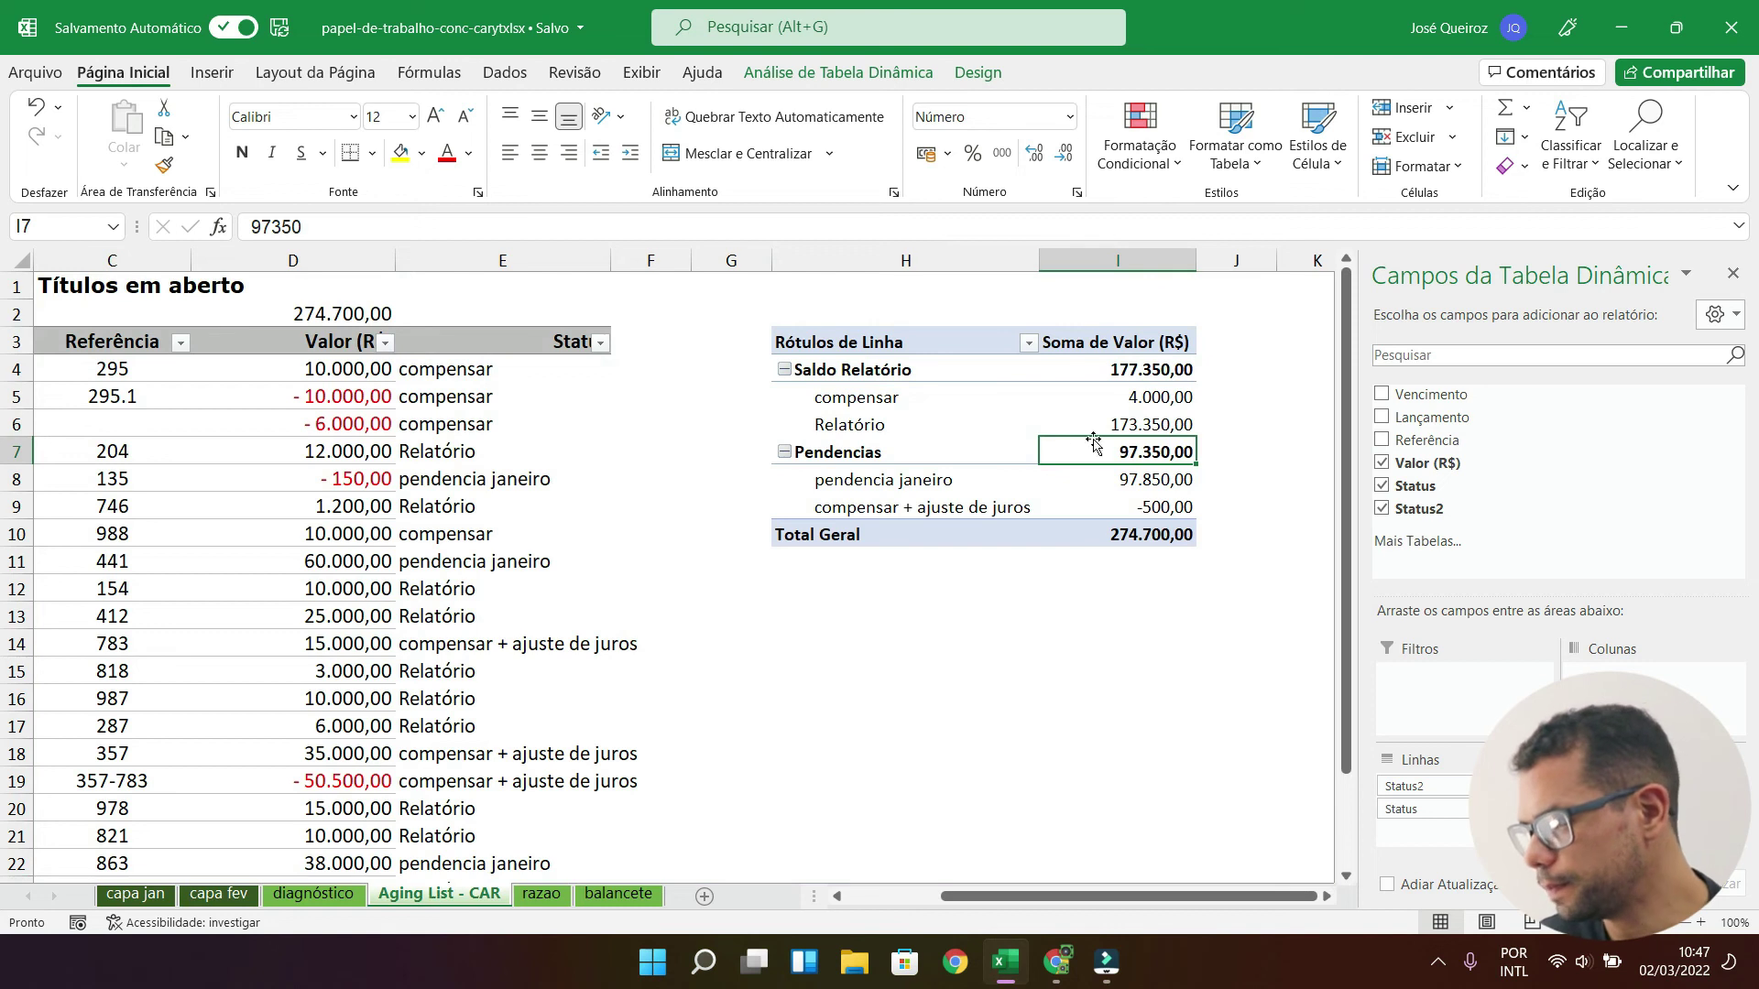
pyautogui.click(850, 481)
pyautogui.press('Right')
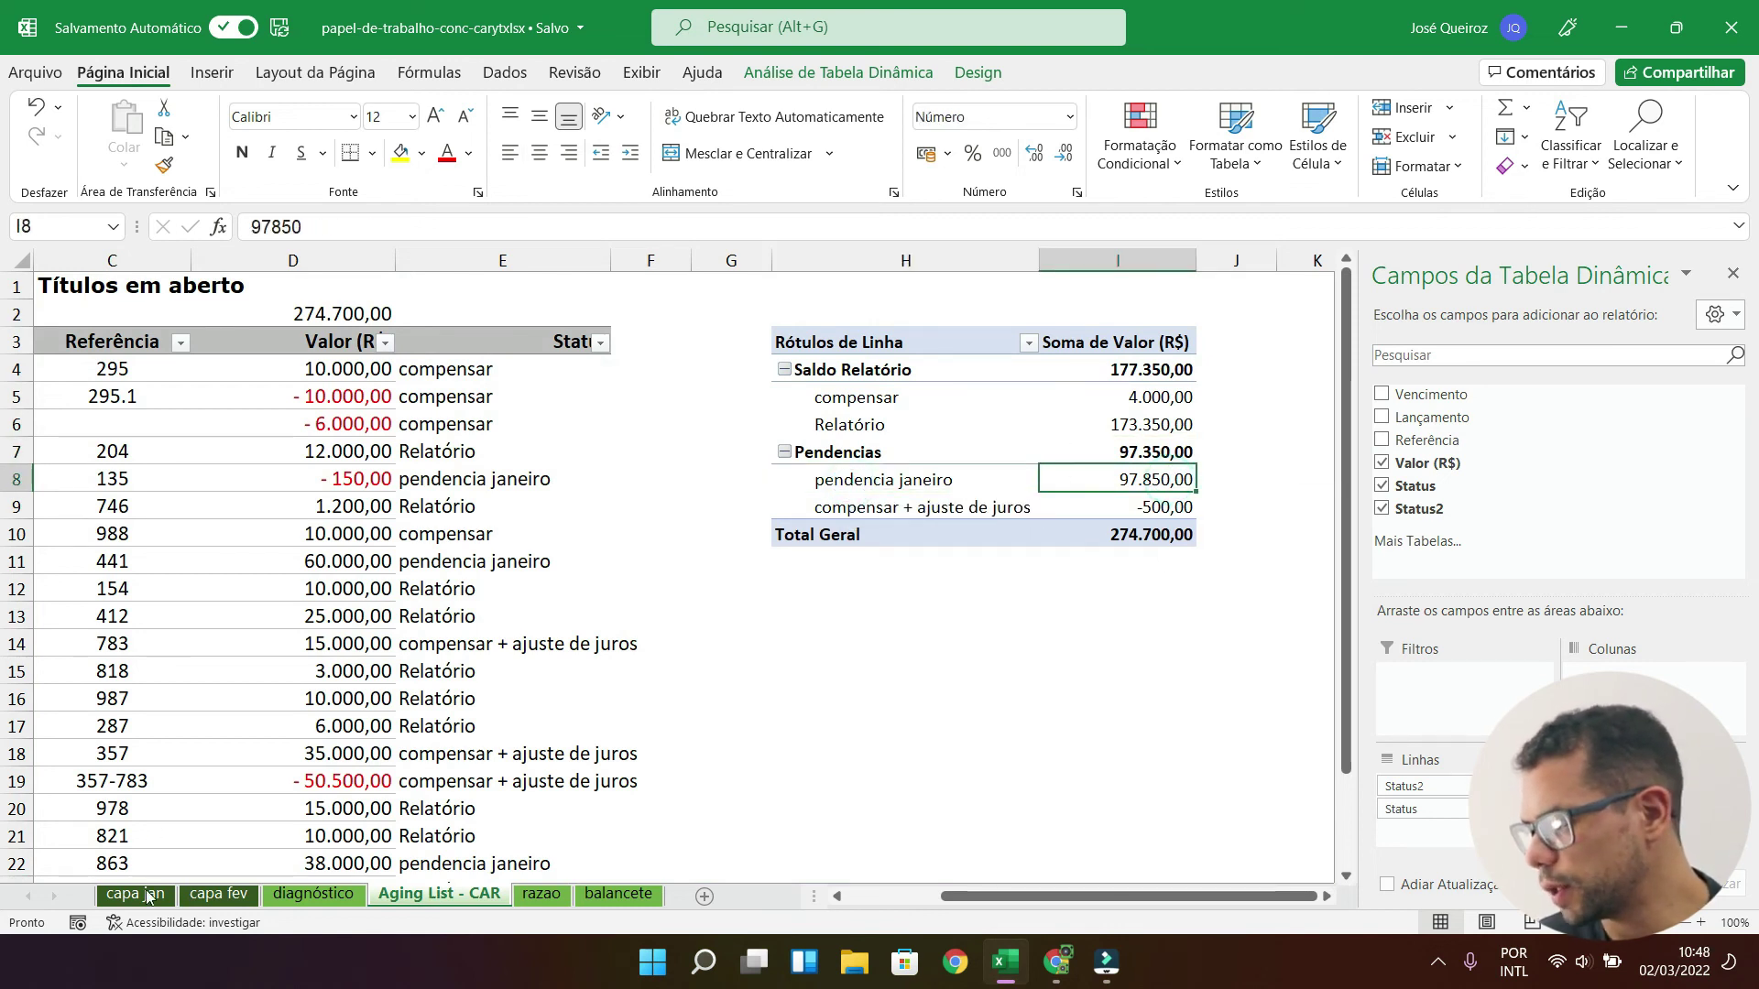
pyautogui.click(218, 894)
pyautogui.moveTo(1338, 620); pyautogui.dragTo(1334, 667)
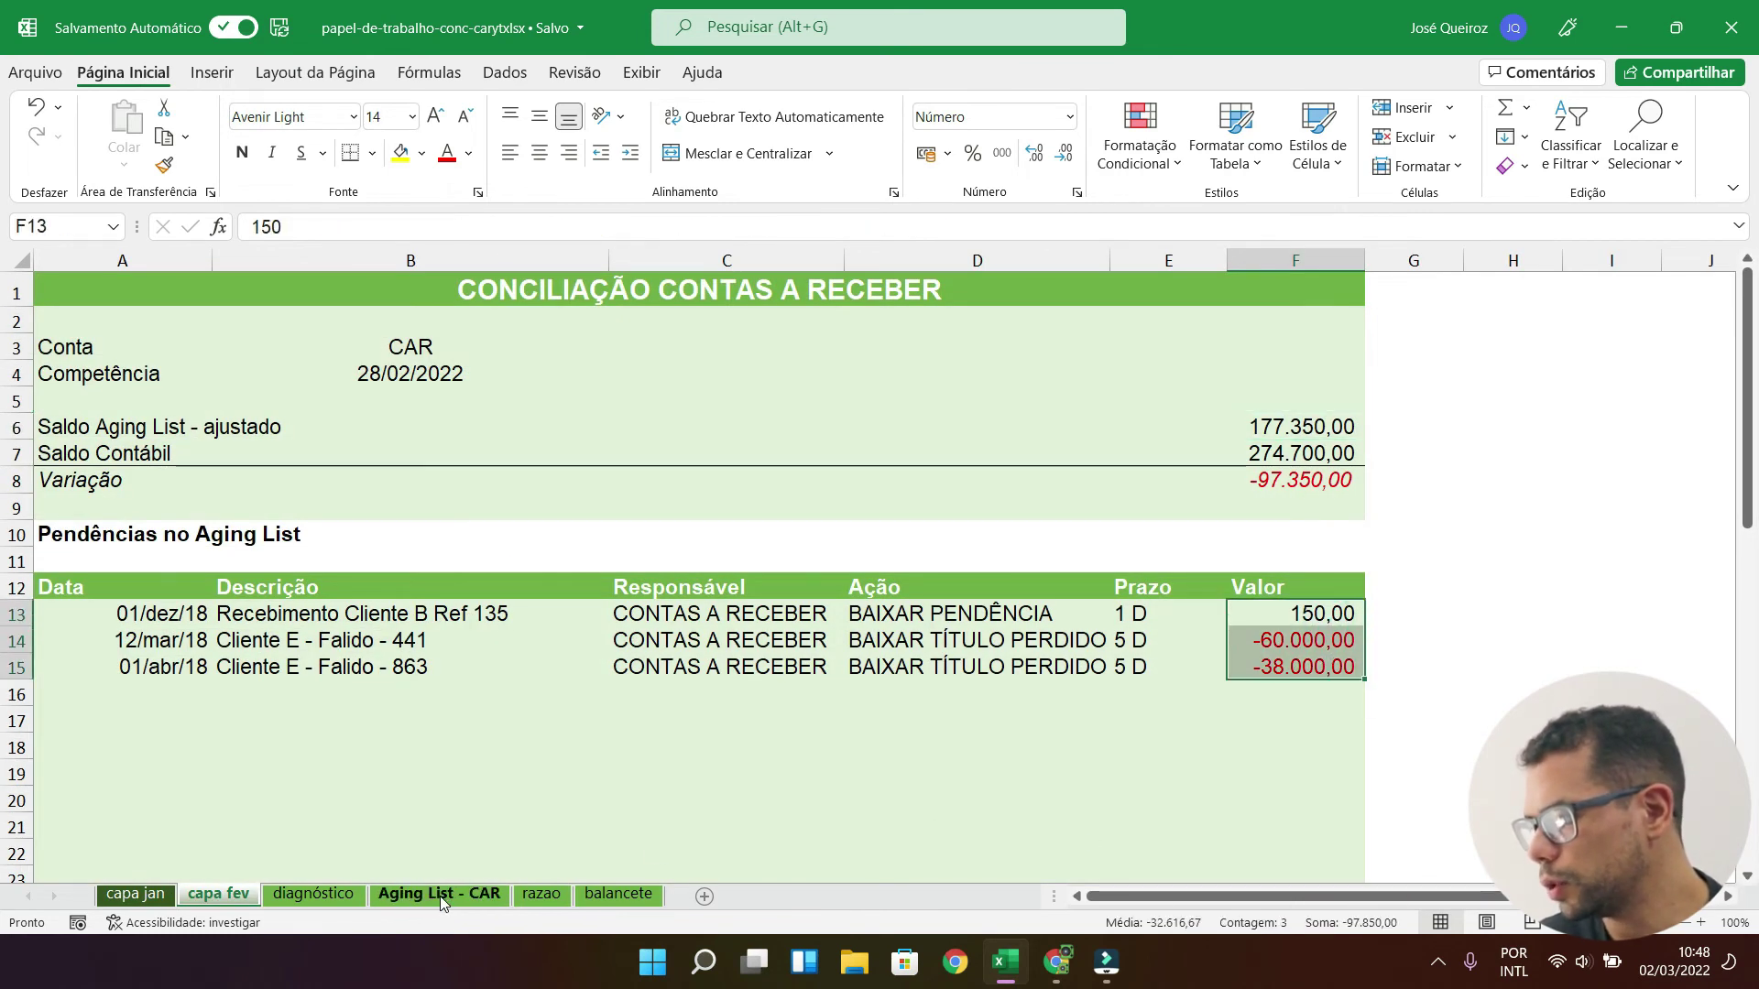
pyautogui.click(440, 896)
pyautogui.click(899, 511)
pyautogui.click(1165, 508)
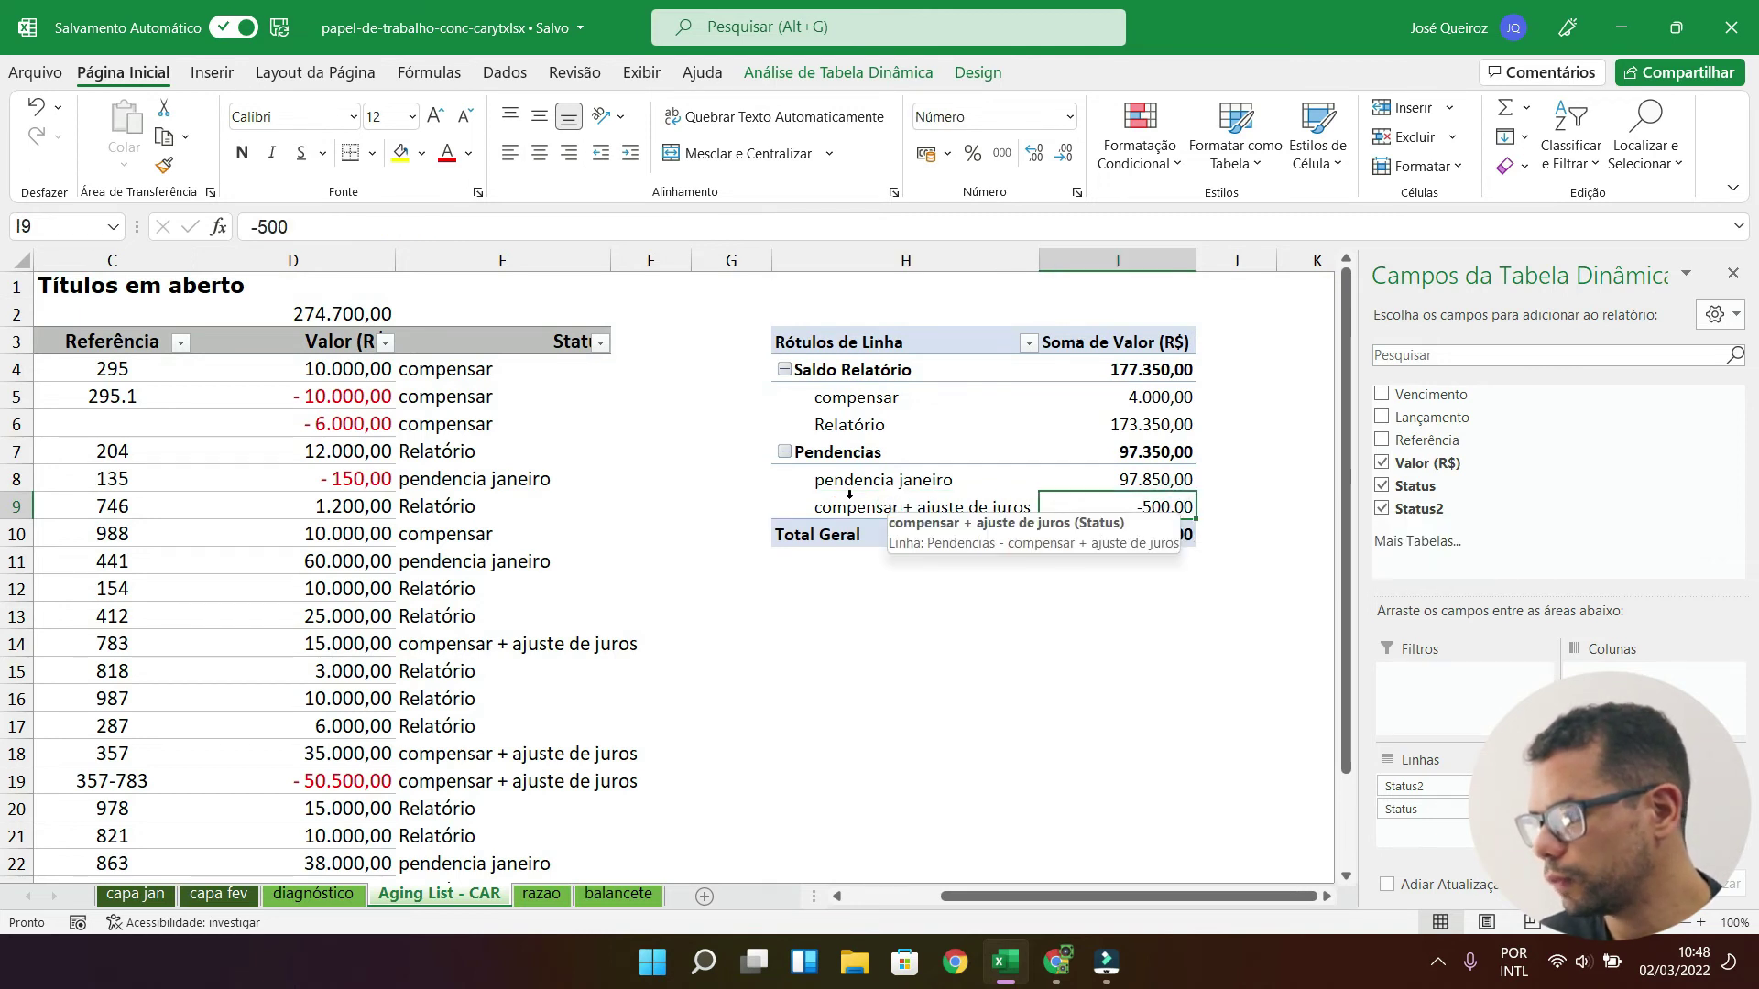
pyautogui.click(894, 506)
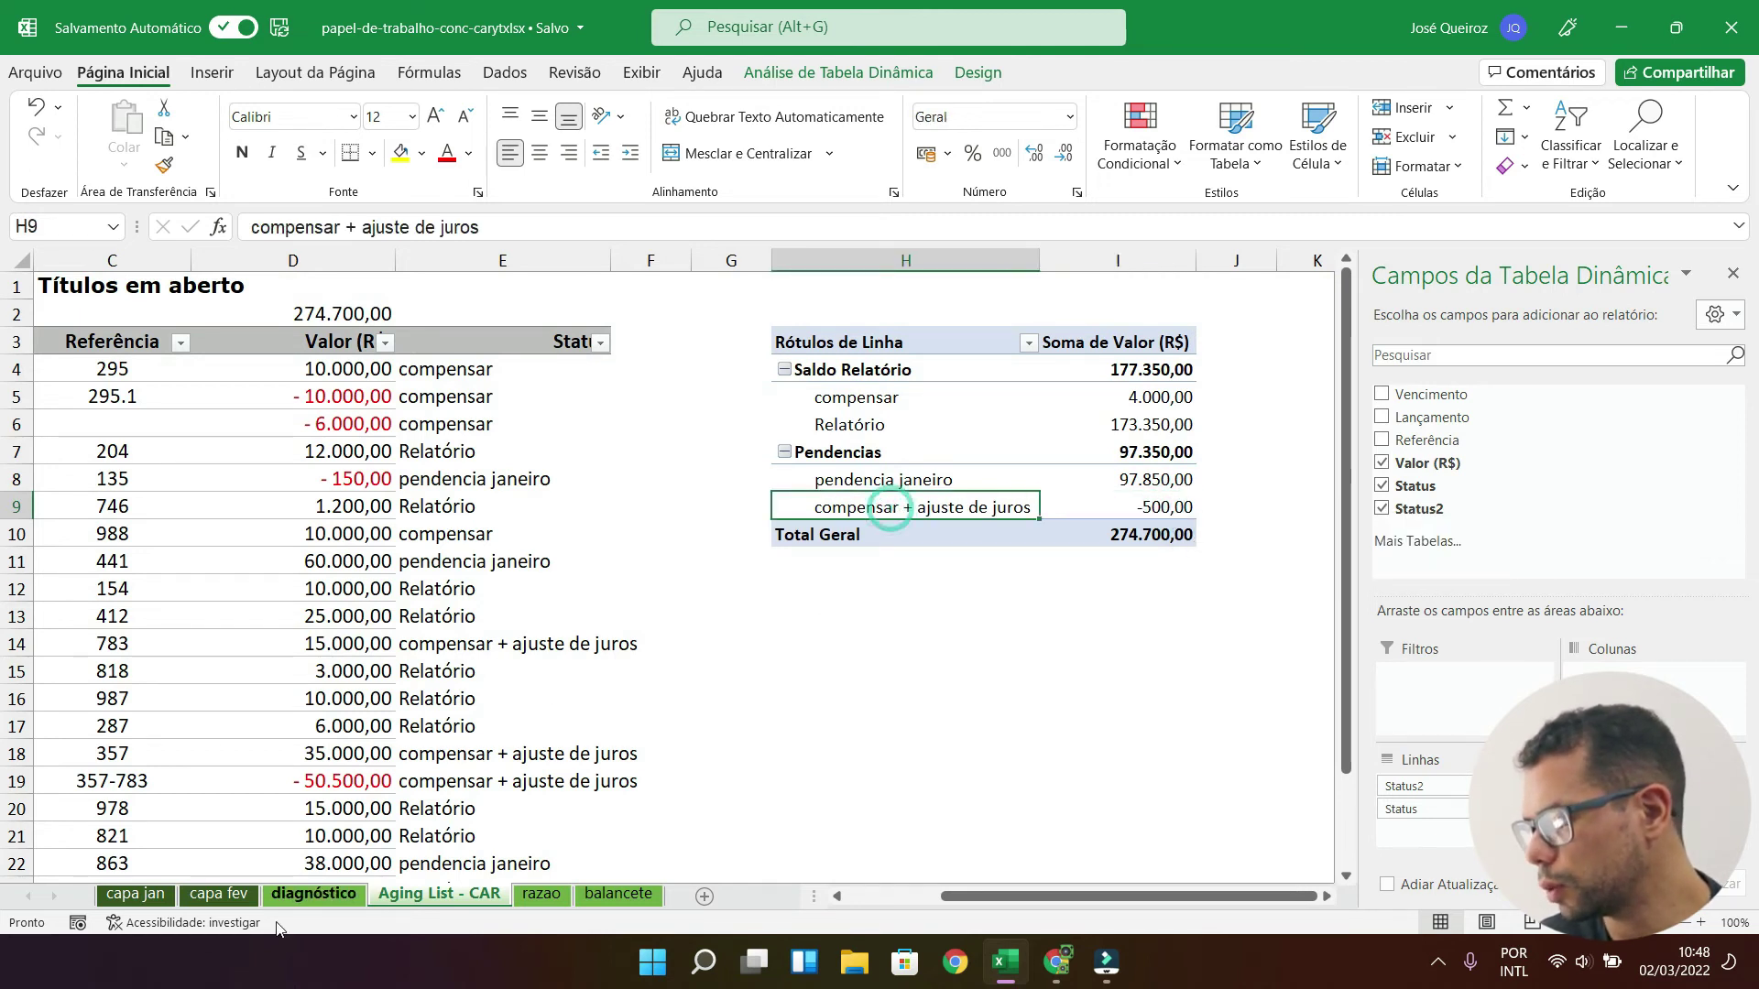
# Step: Filter the aging list's Status column to compensar + ajuste de juros and locate the entry with reference 357-783
pyautogui.click(600, 344)
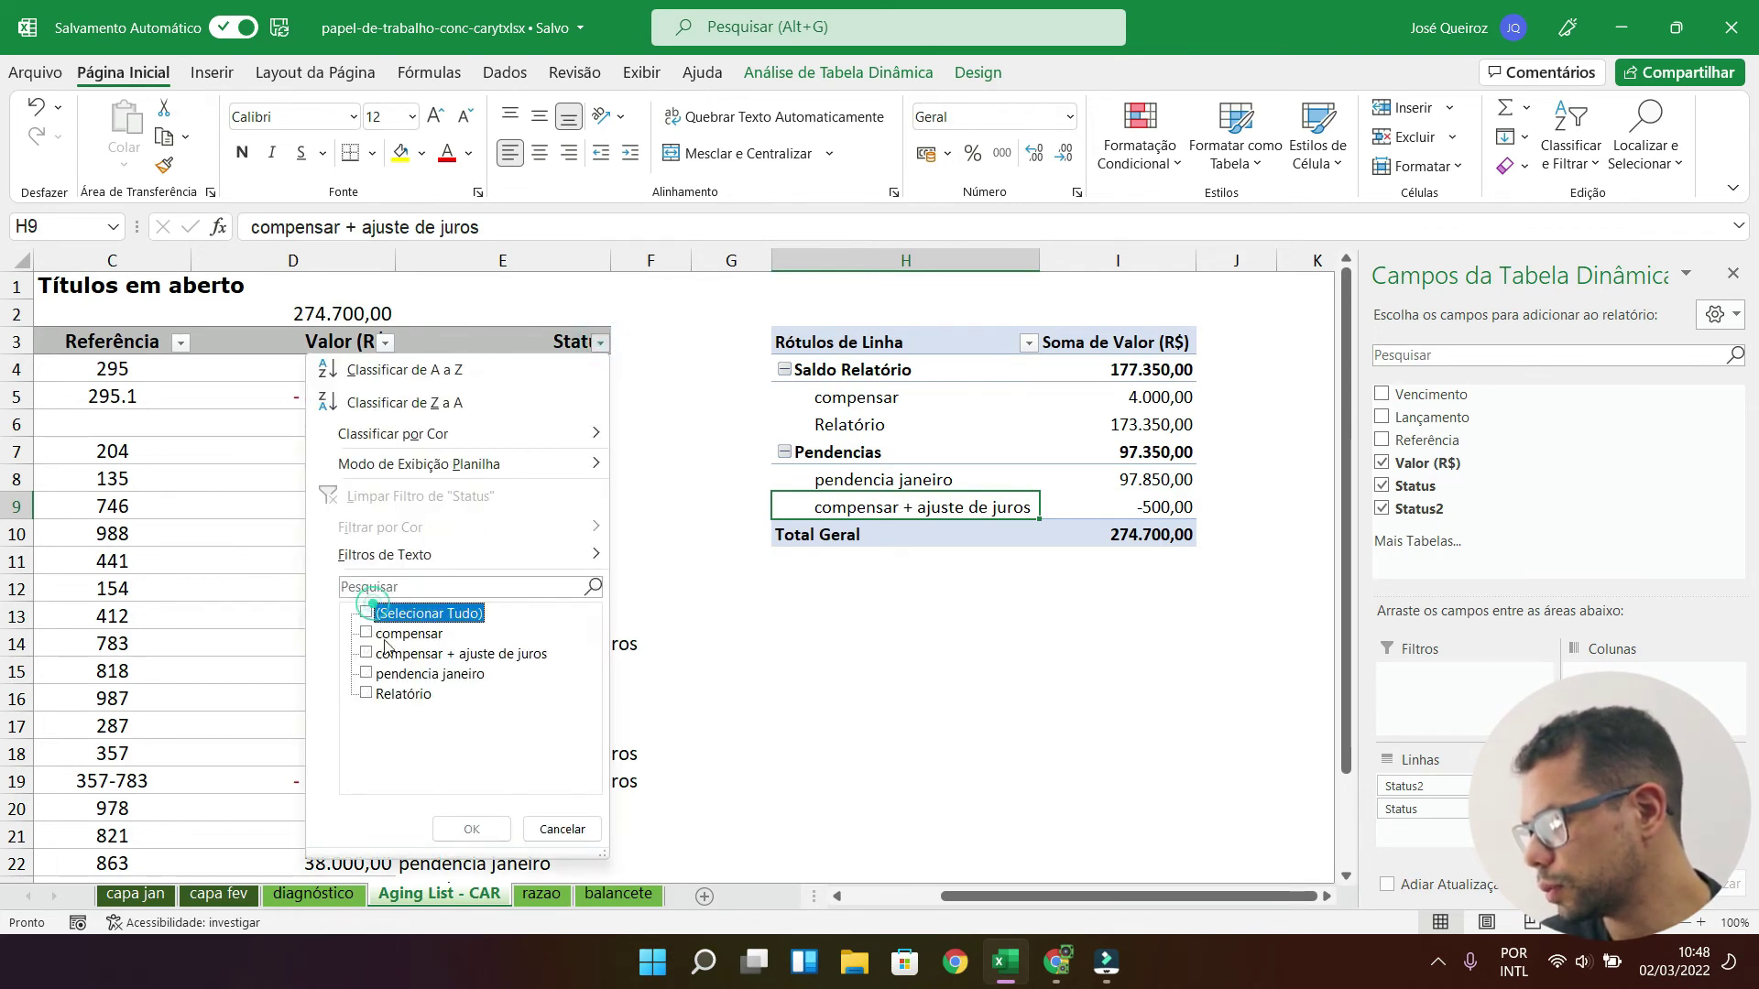
pyautogui.click(474, 830)
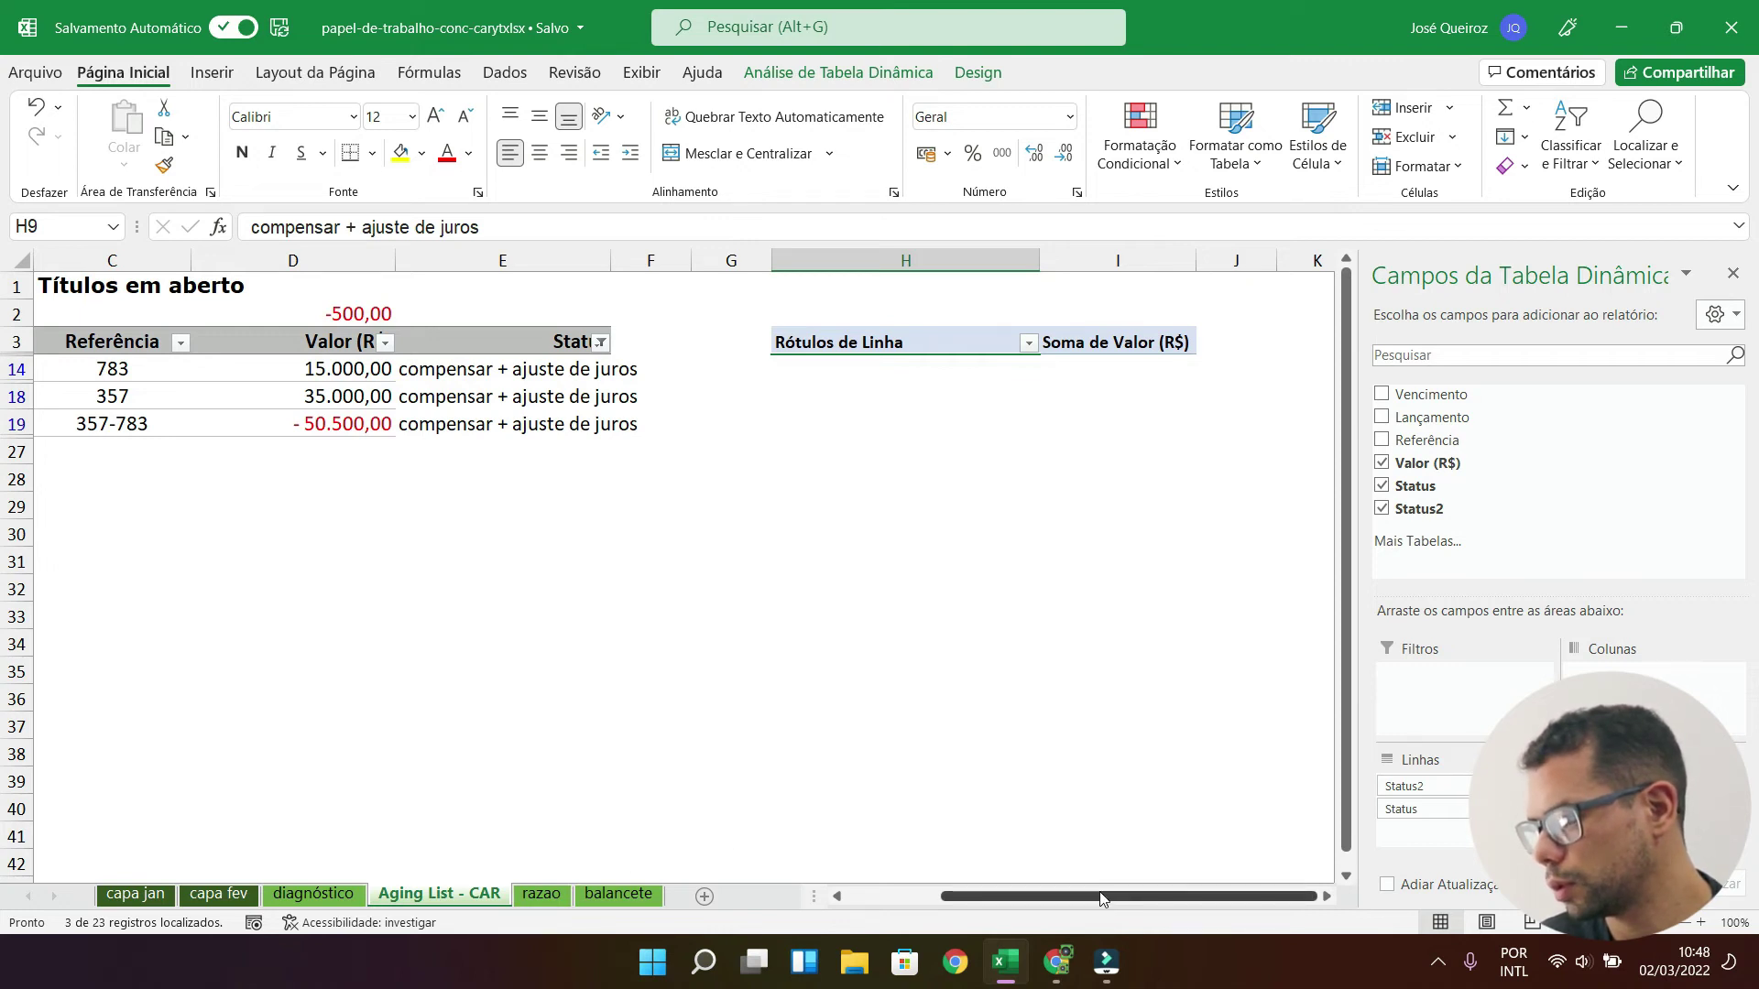
pyautogui.moveTo(1104, 902); pyautogui.dragTo(1010, 902)
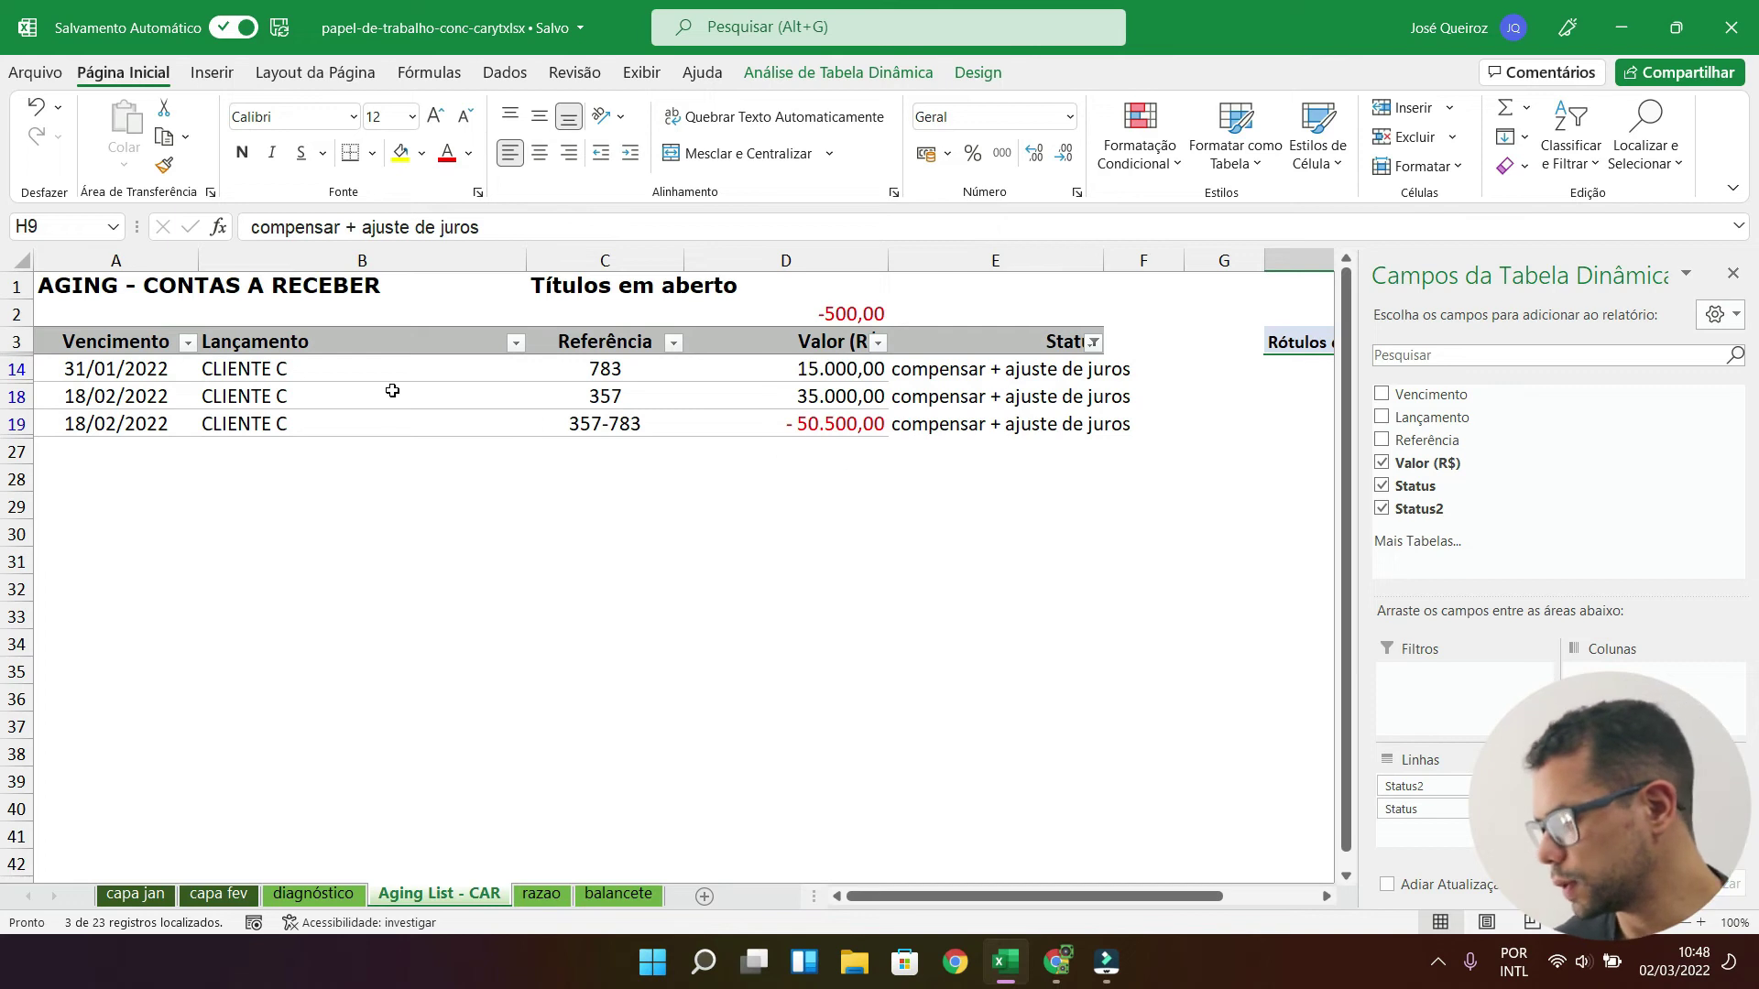
pyautogui.click(585, 424)
# Step: Enter the date 18/02/2022 in A17 of capa fev, taken from the filtered Cliente C entry in the aging list
pyautogui.click(210, 895)
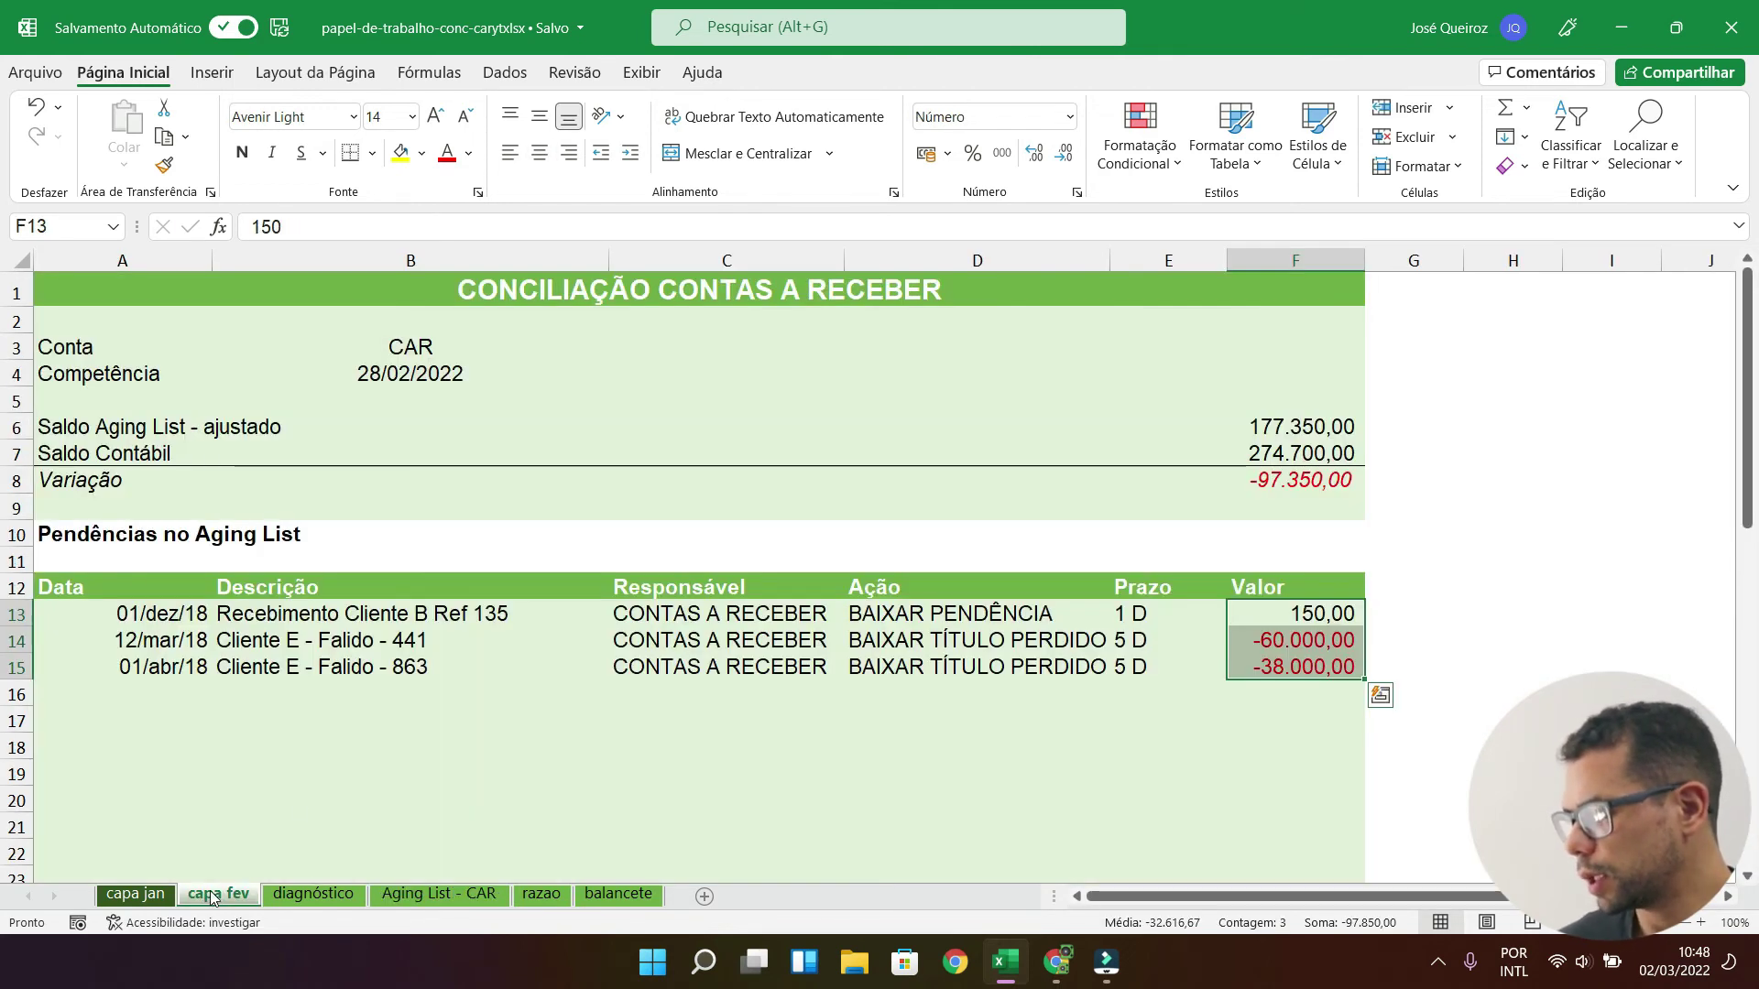
pyautogui.click(204, 719)
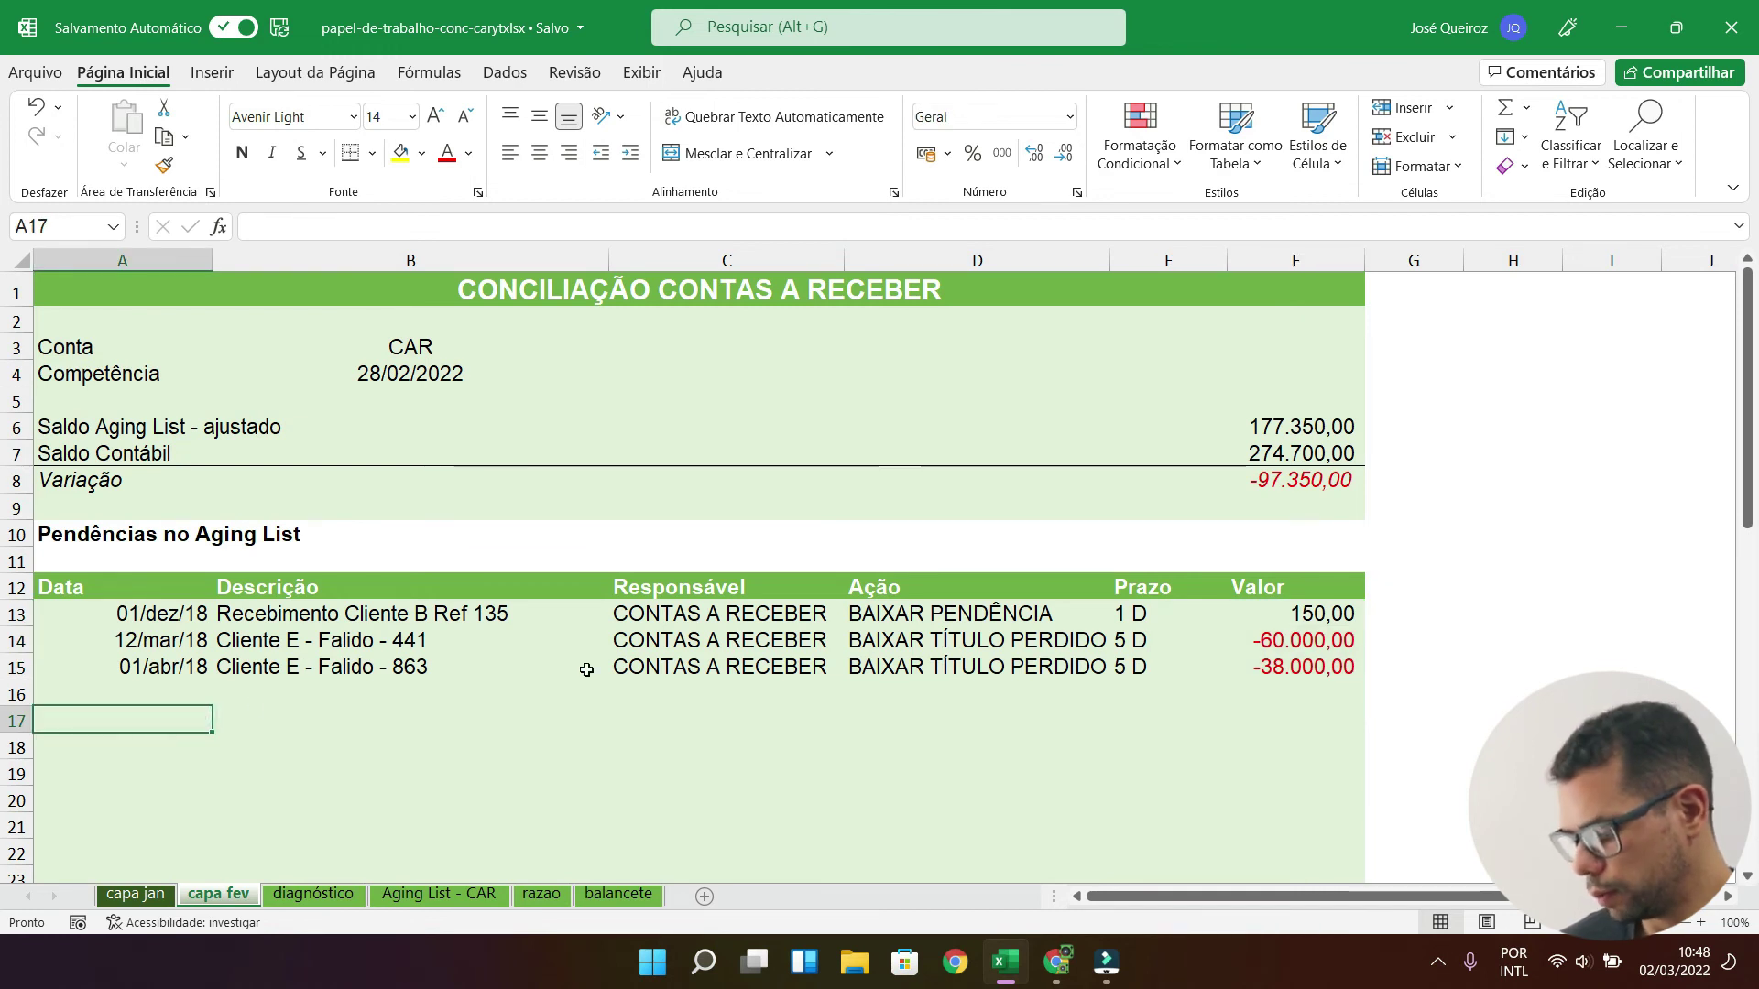
pyautogui.click(462, 893)
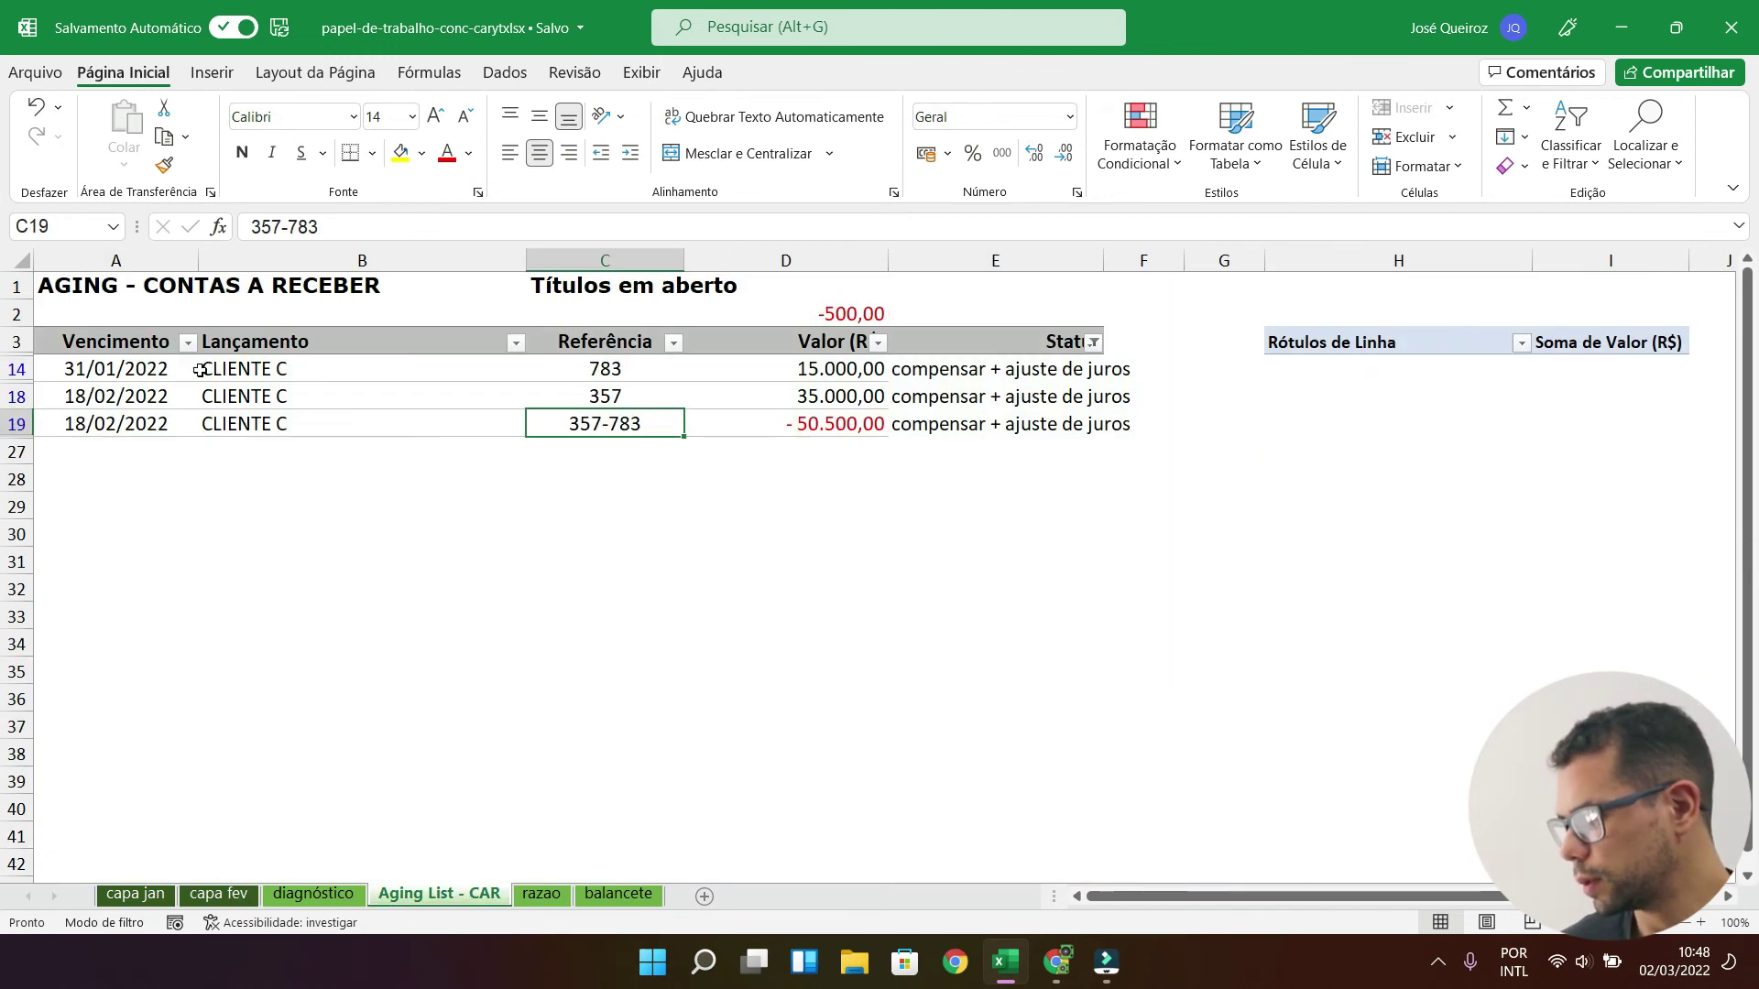
pyautogui.click(218, 894)
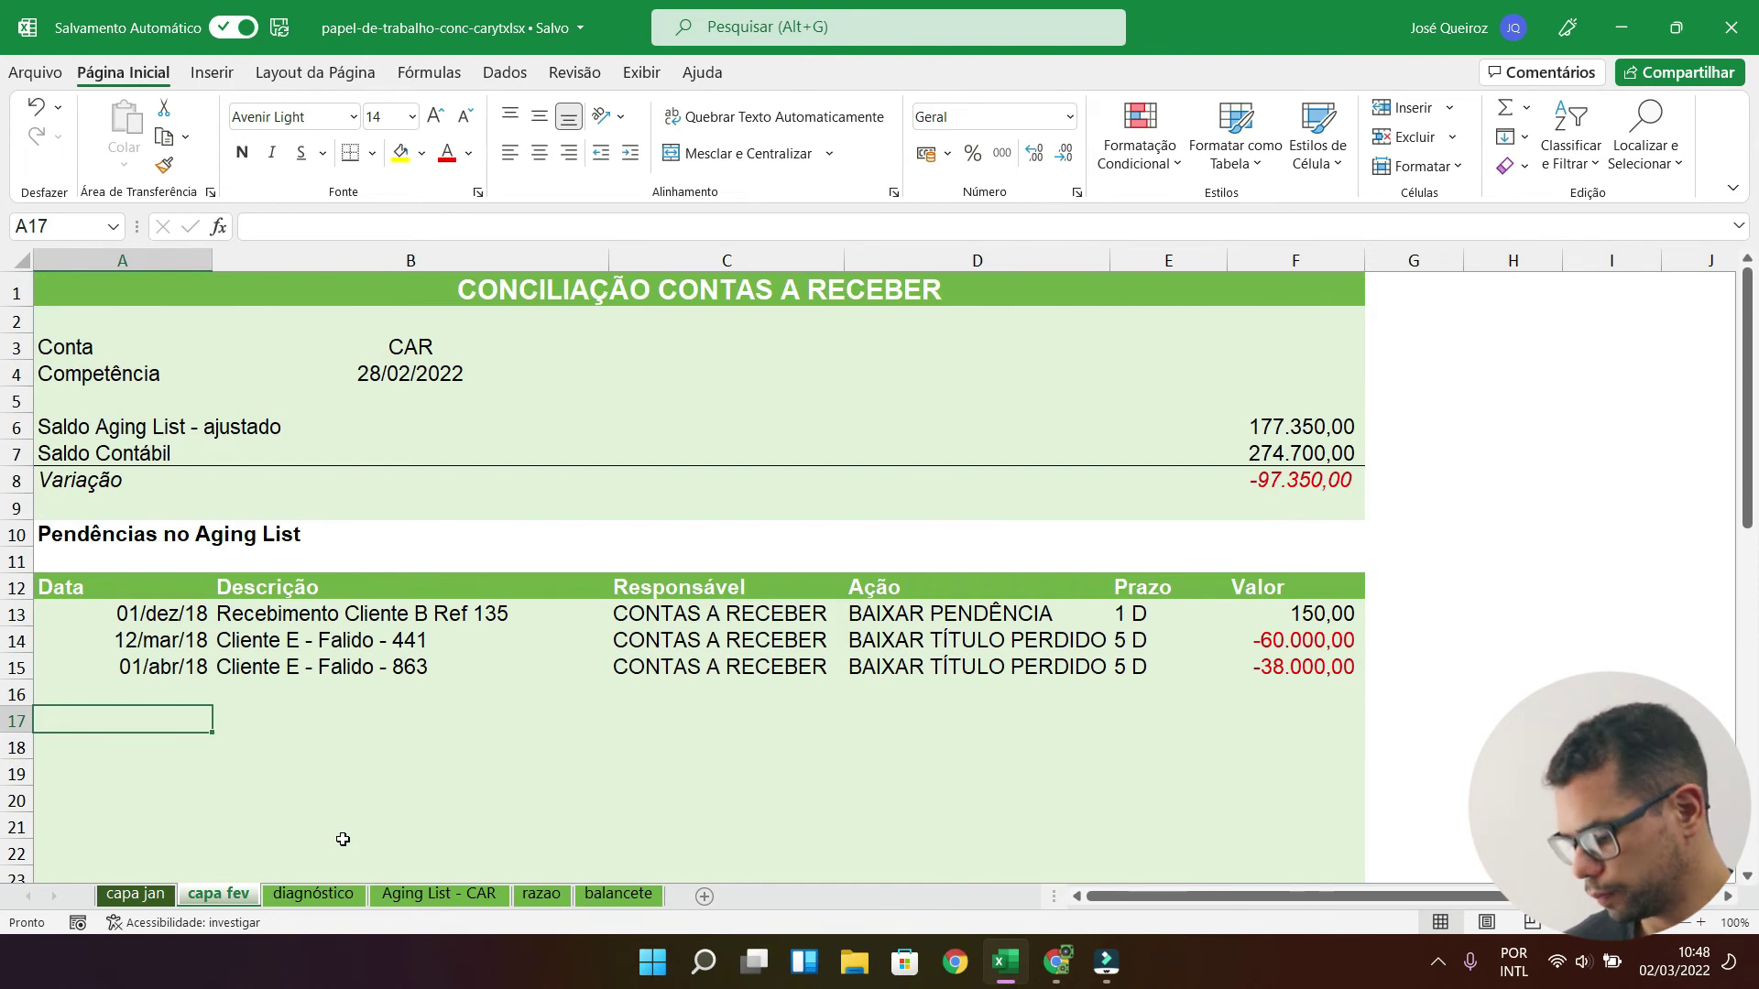
pyautogui.write('18/02/2022')
pyautogui.press('Return')
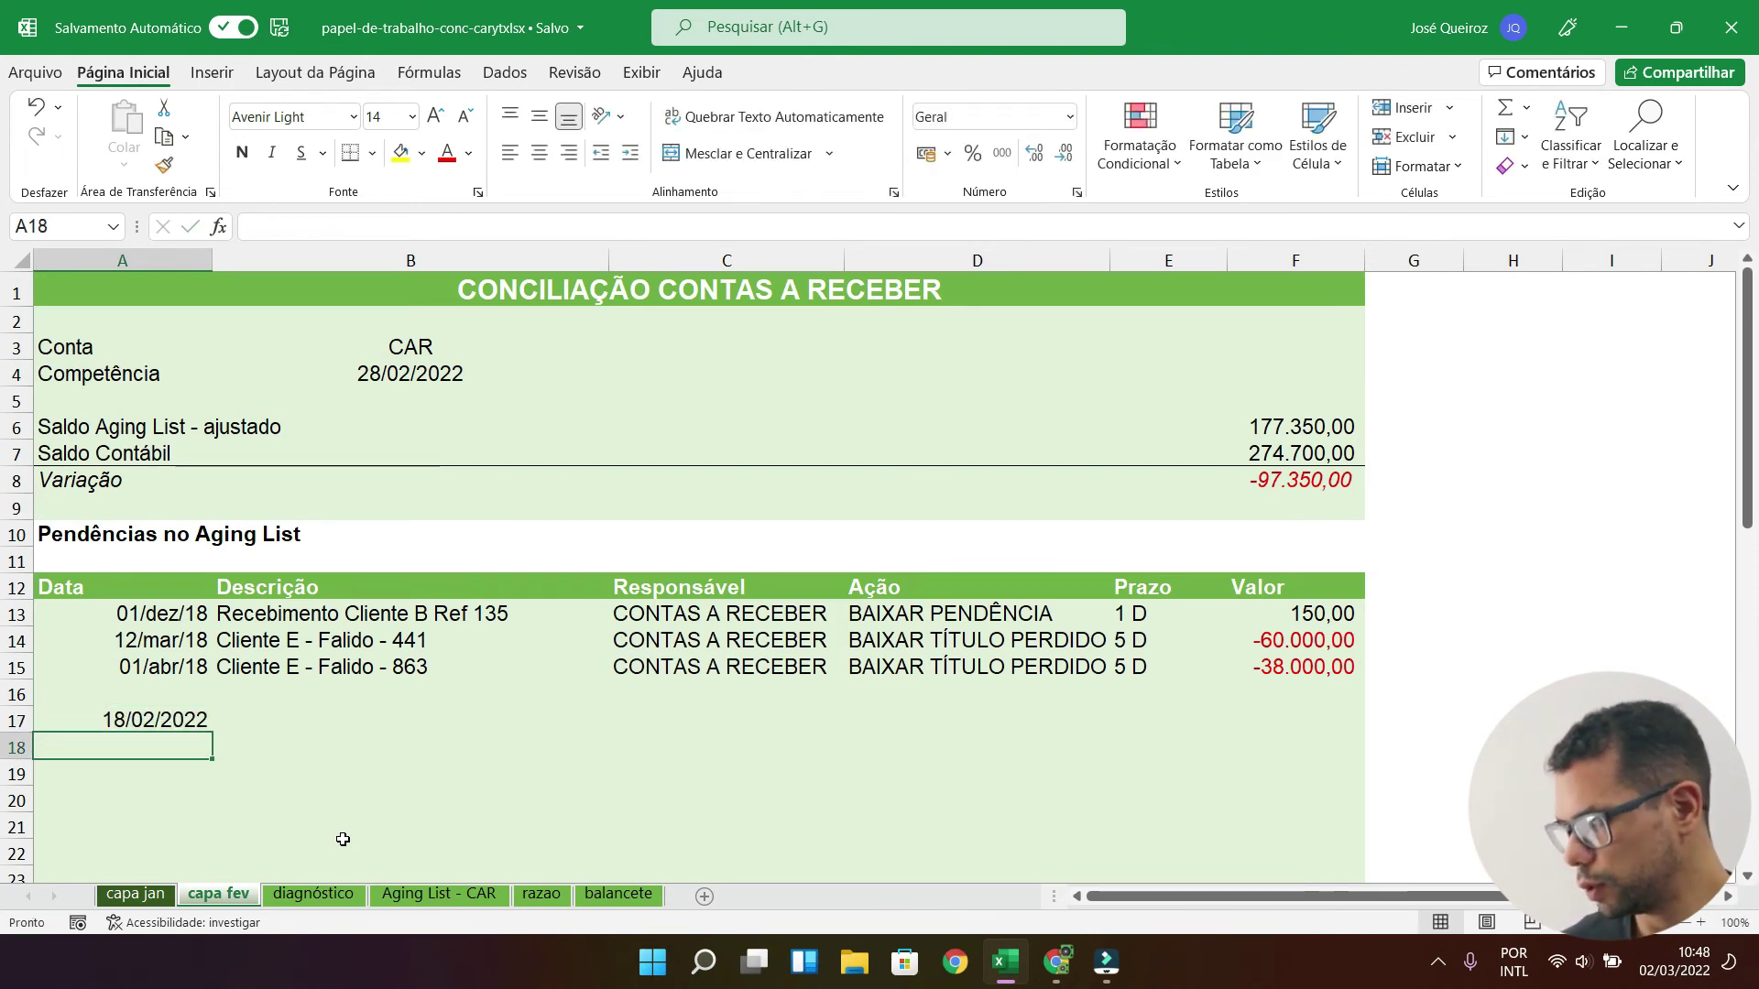
# Step: Copy the reference text 357-783 from C19 of the Aging List - CAR sheet
pyautogui.press('Up')
pyautogui.press('Right')
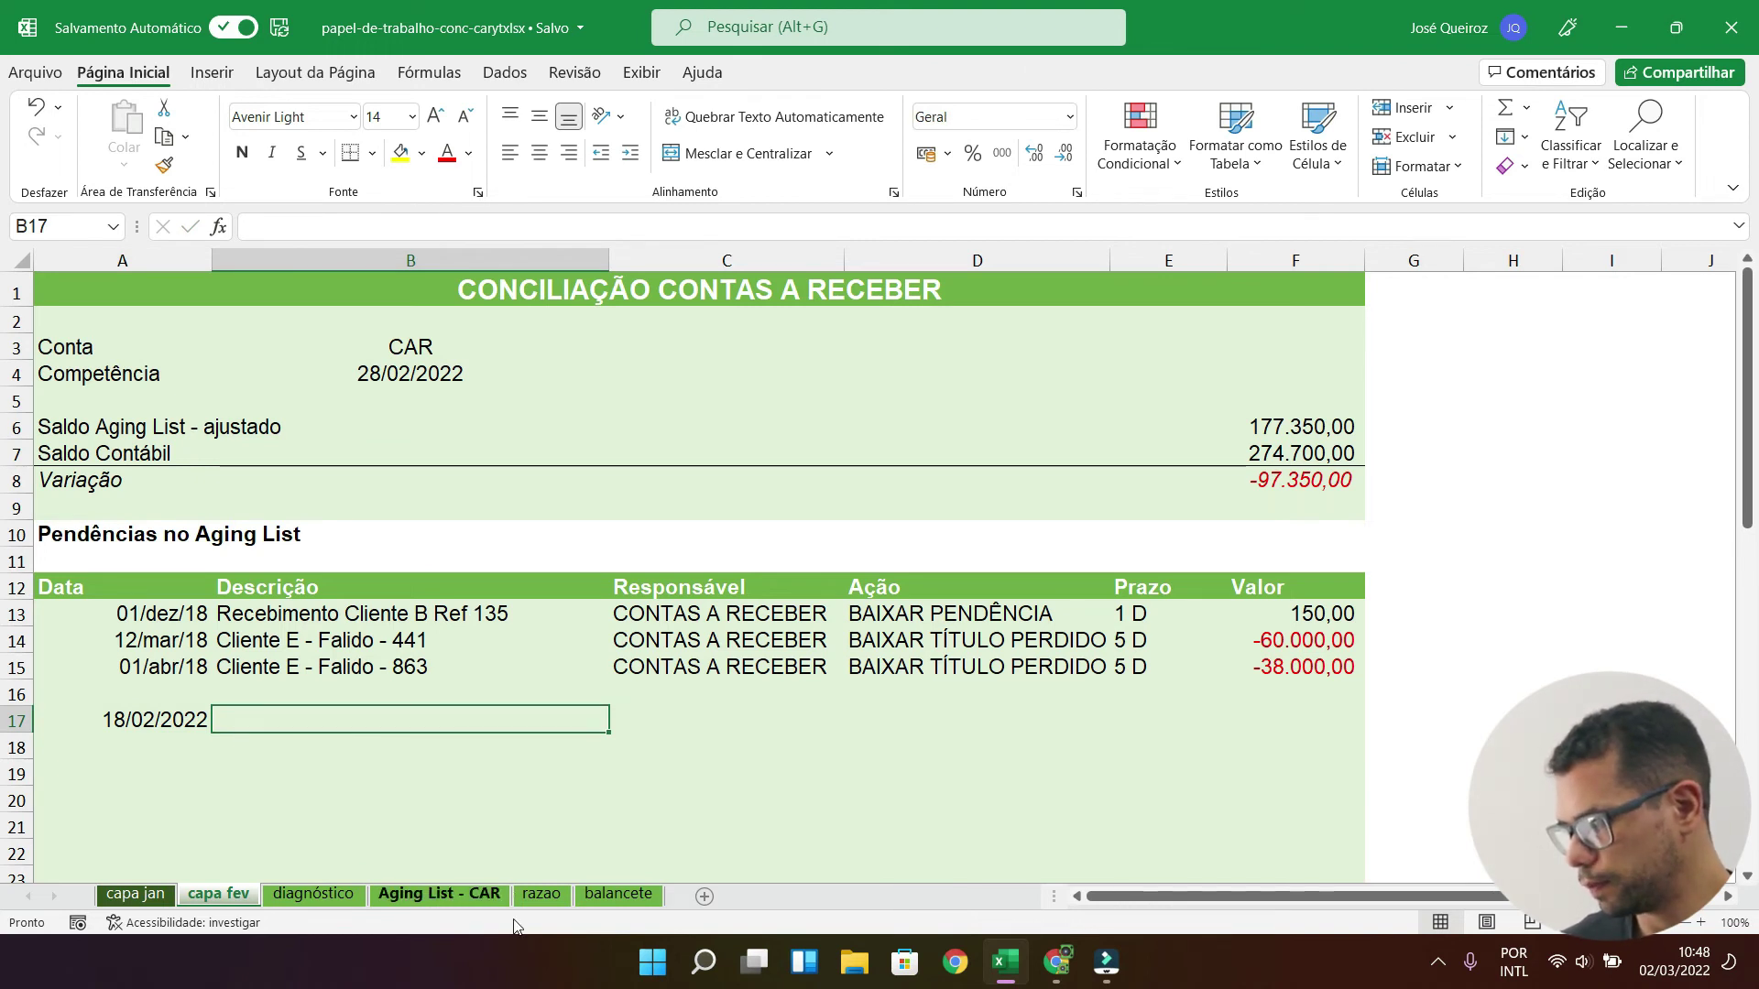
pyautogui.click(486, 895)
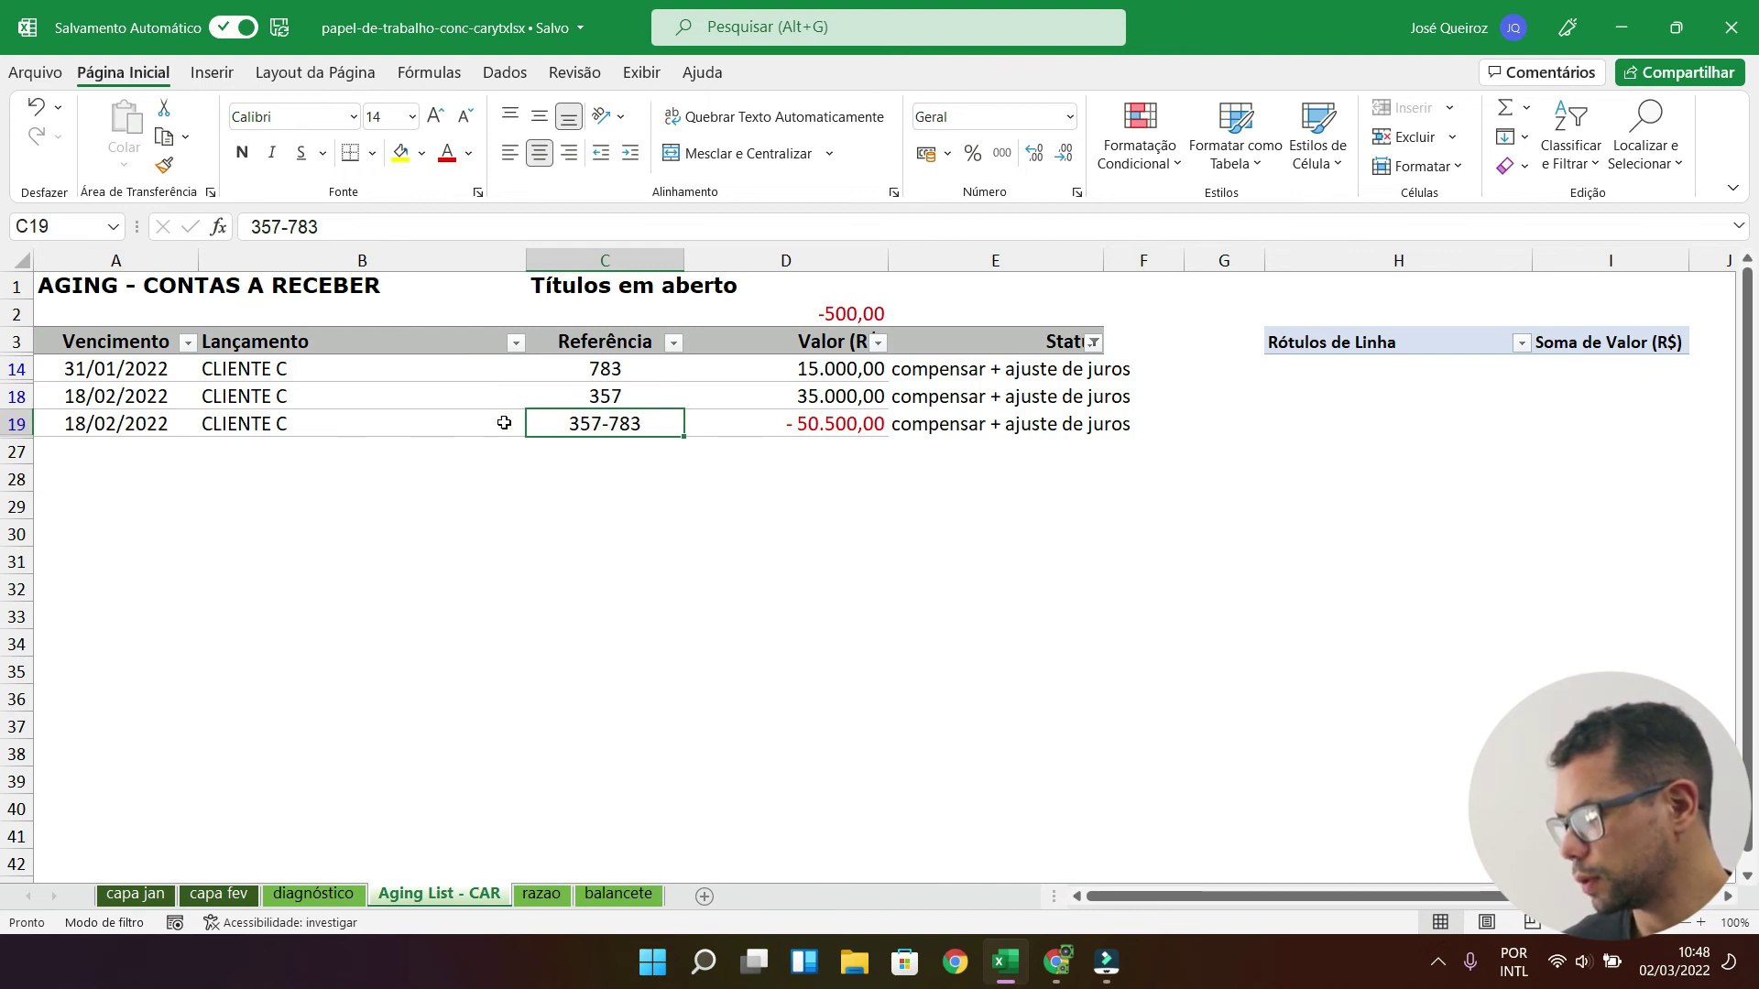
pyautogui.press('alt')
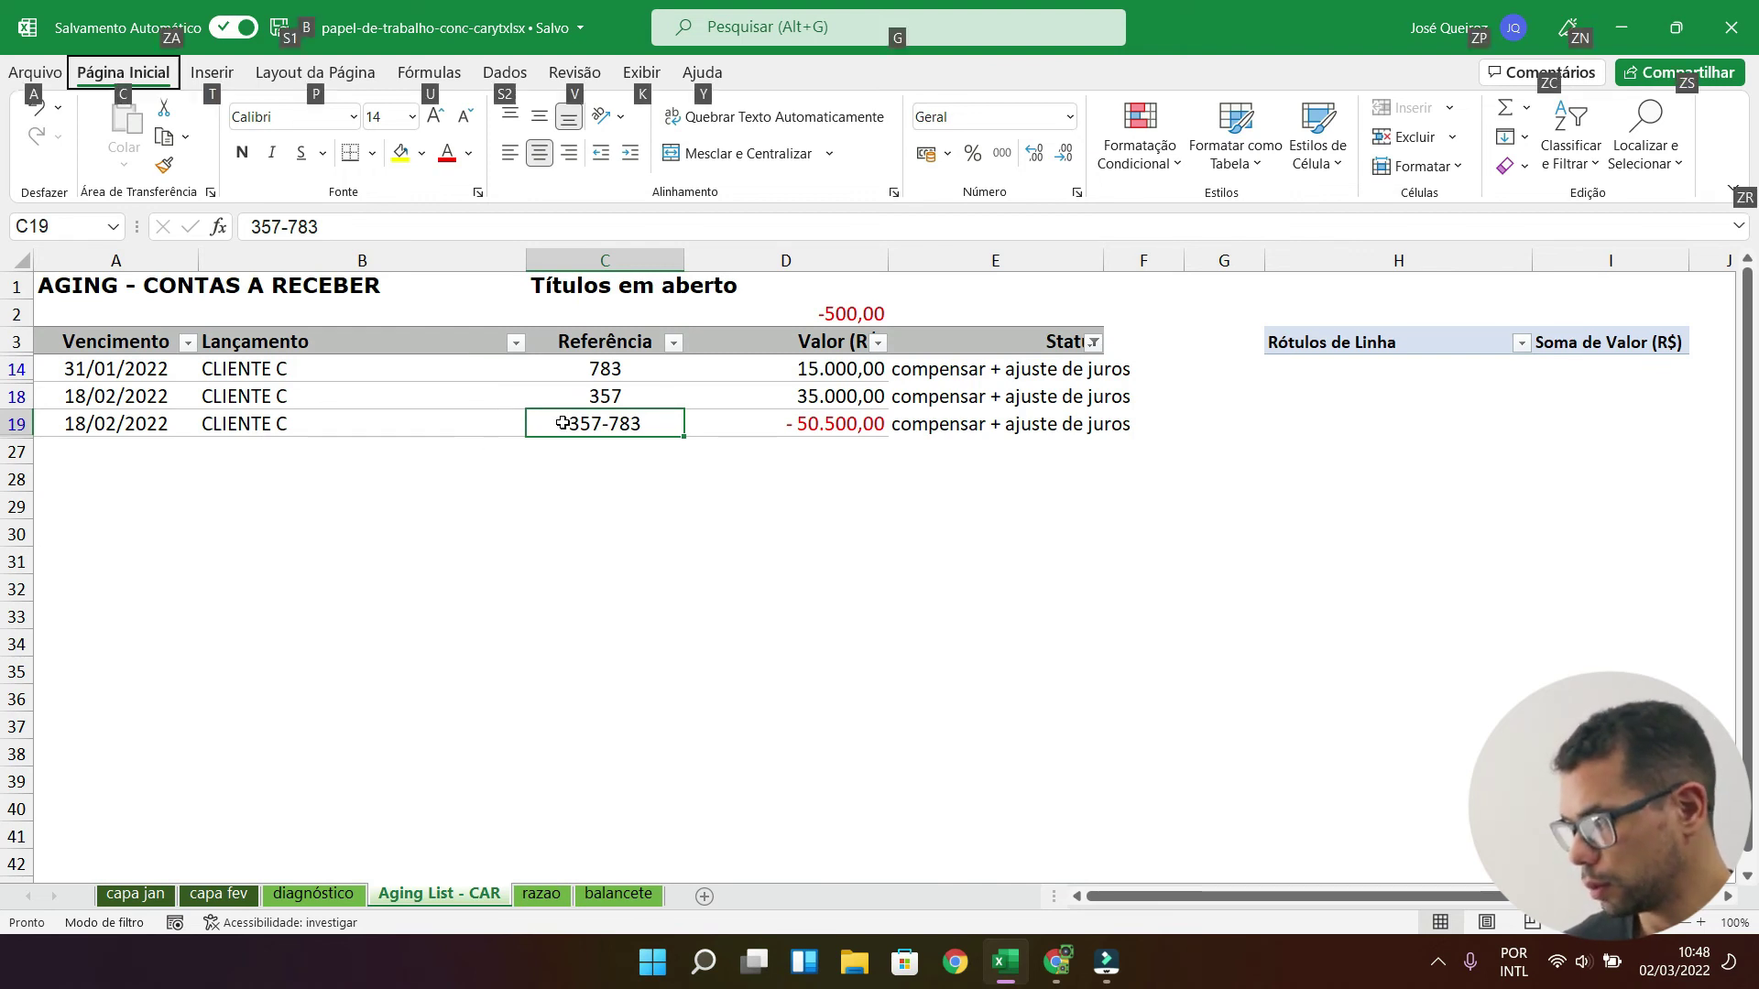
pyautogui.press('alt')
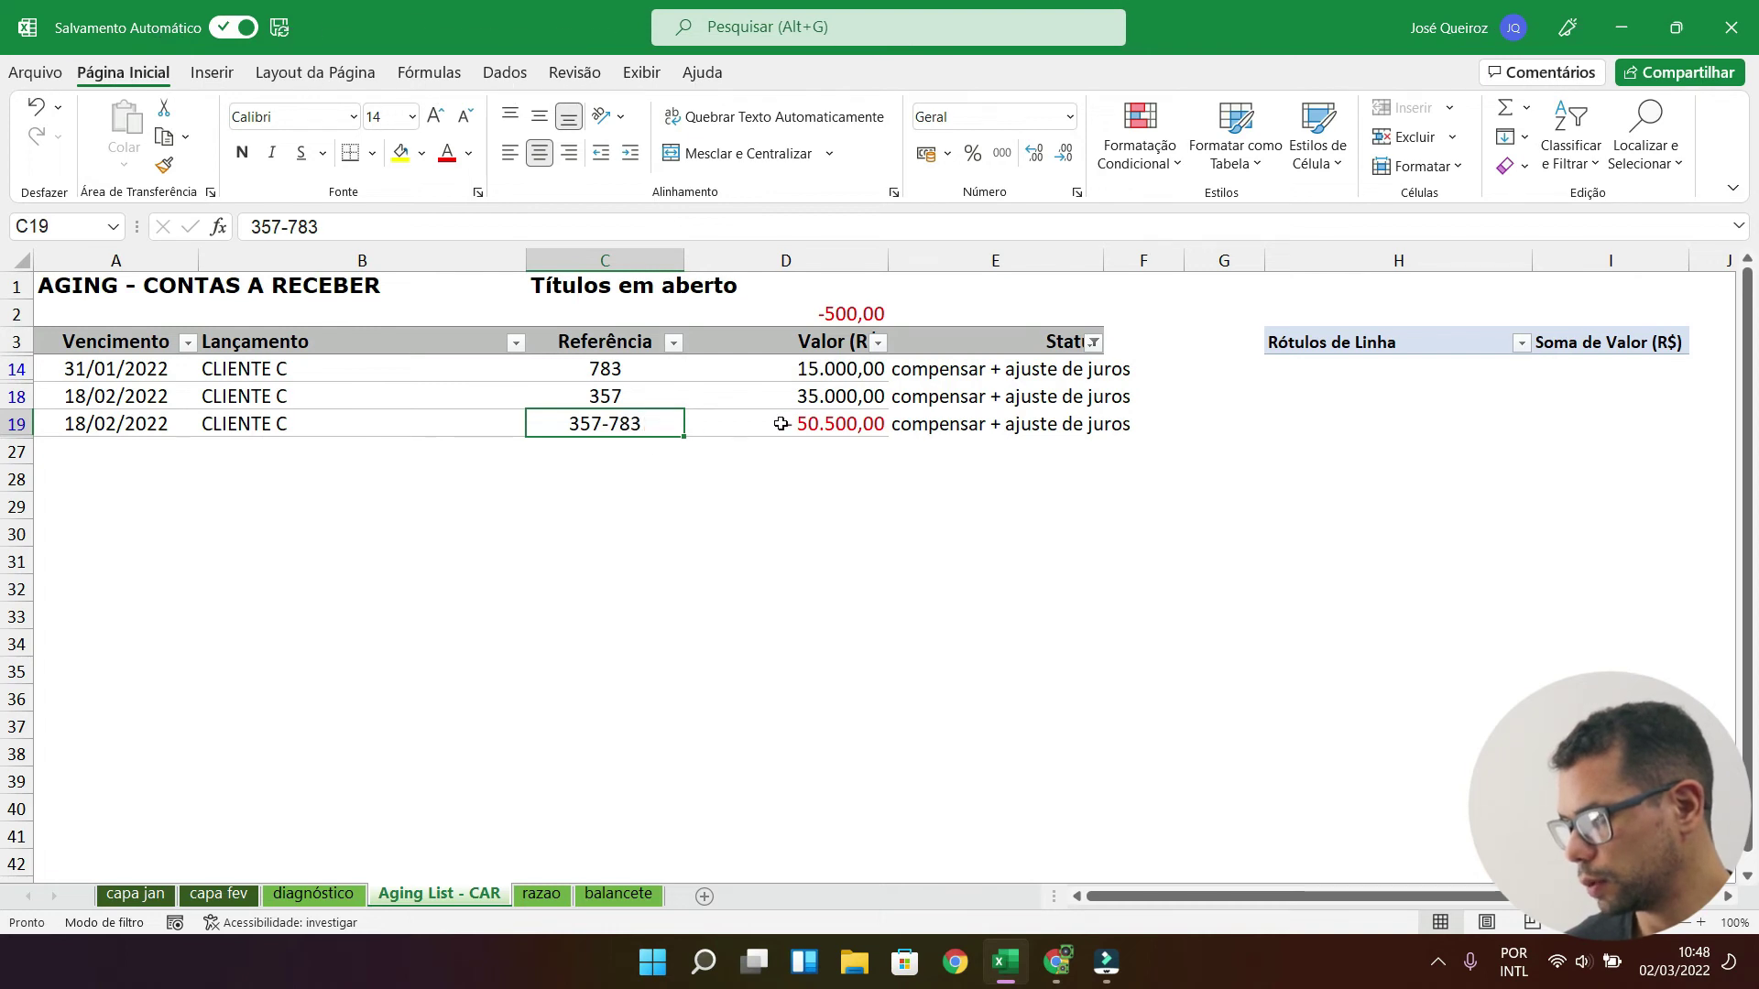
pyautogui.doubleClick(642, 423)
pyautogui.moveTo(643, 423); pyautogui.dragTo(417, 432)
pyautogui.hotkey('ctrl', 'c')
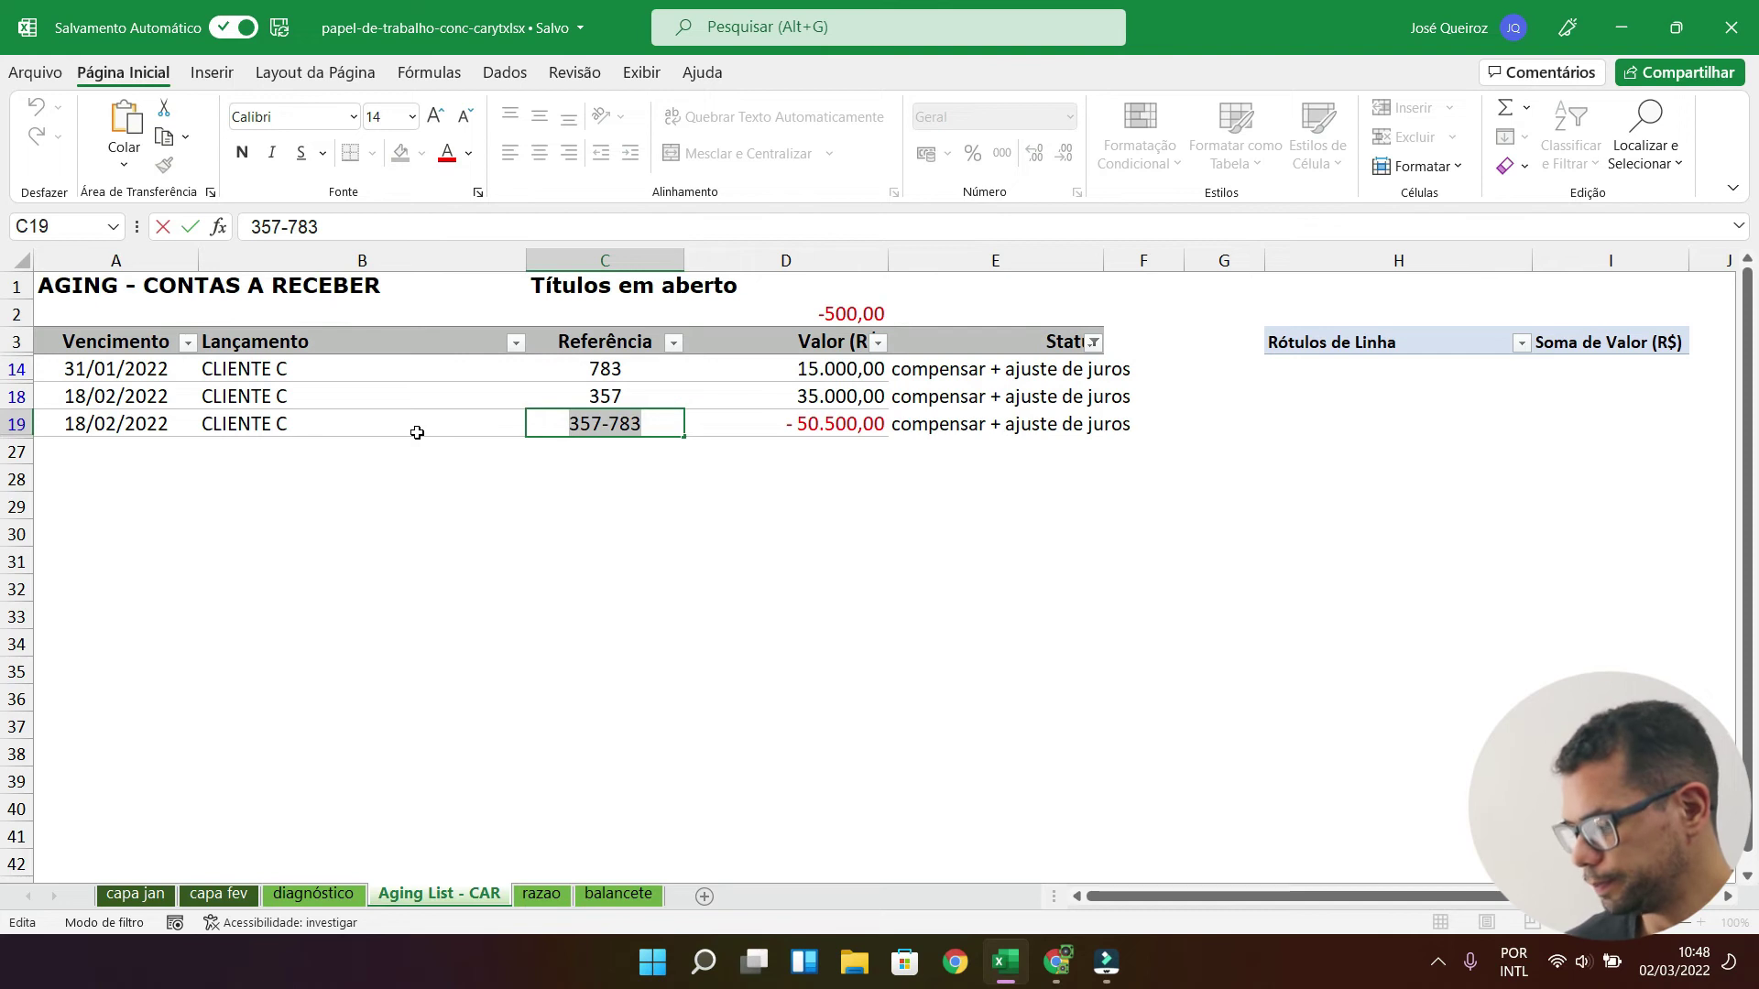
pyautogui.press('Escape')
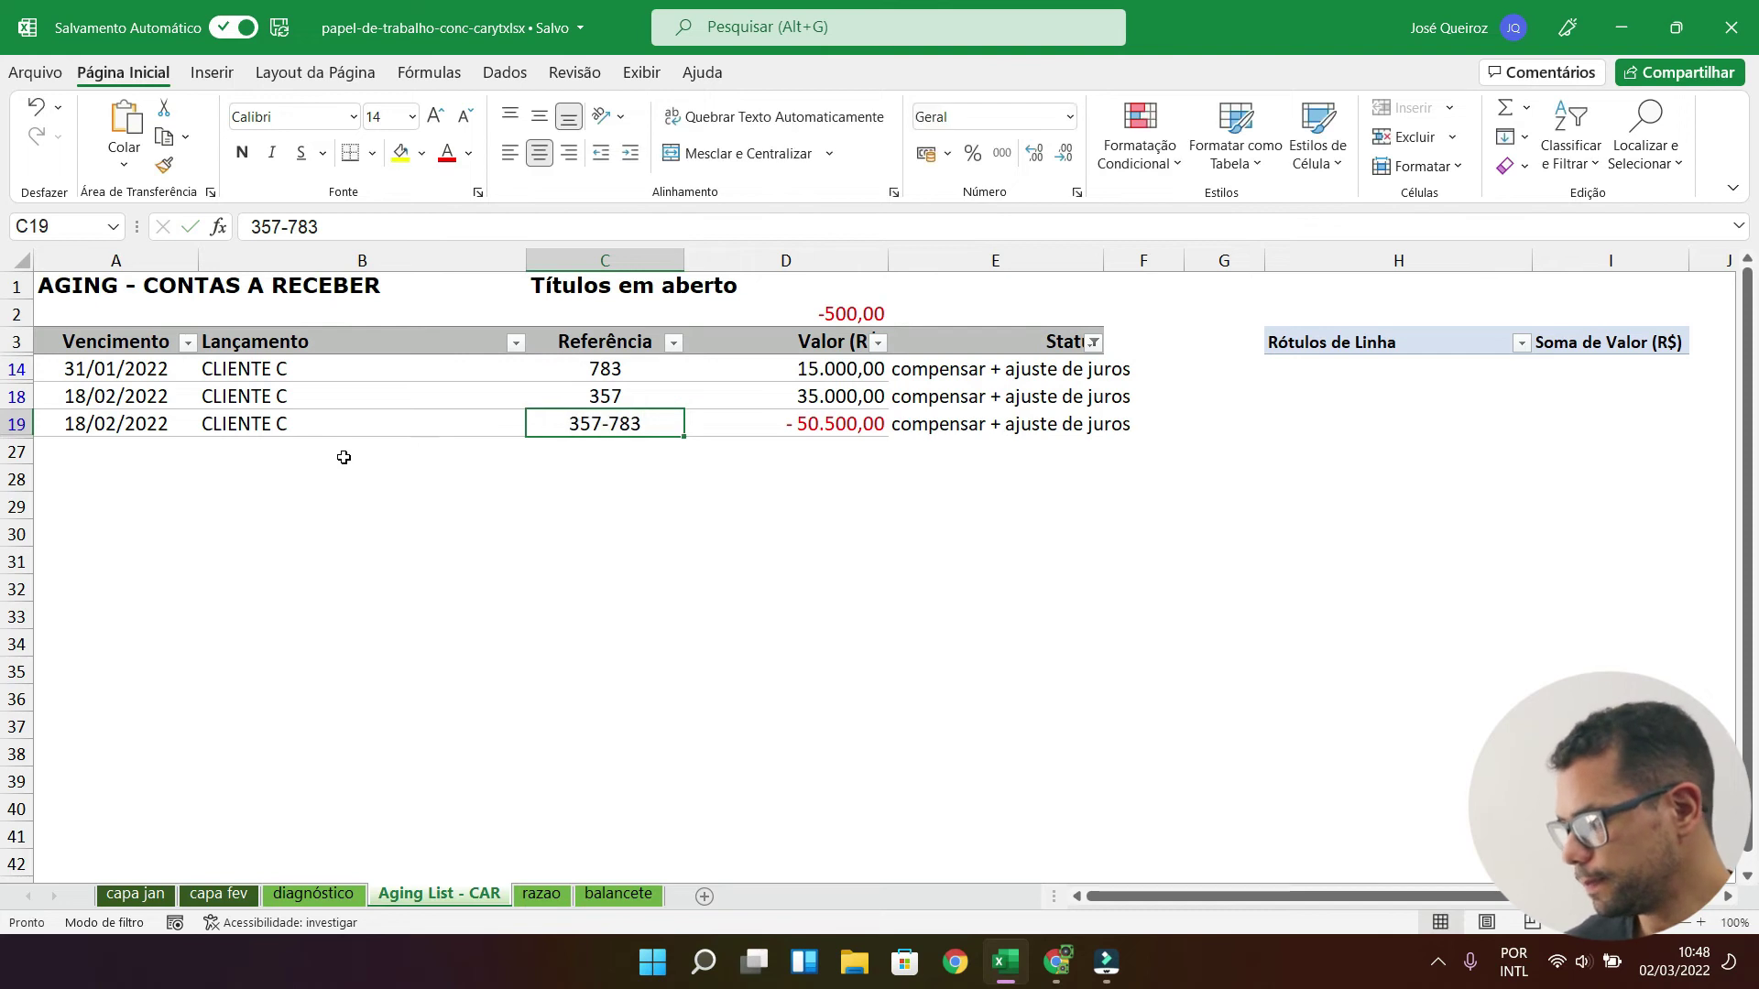
# Step: Enter the description Baixar cliente - 357-783 in B17 of the capa fev sheet
pyautogui.click(231, 898)
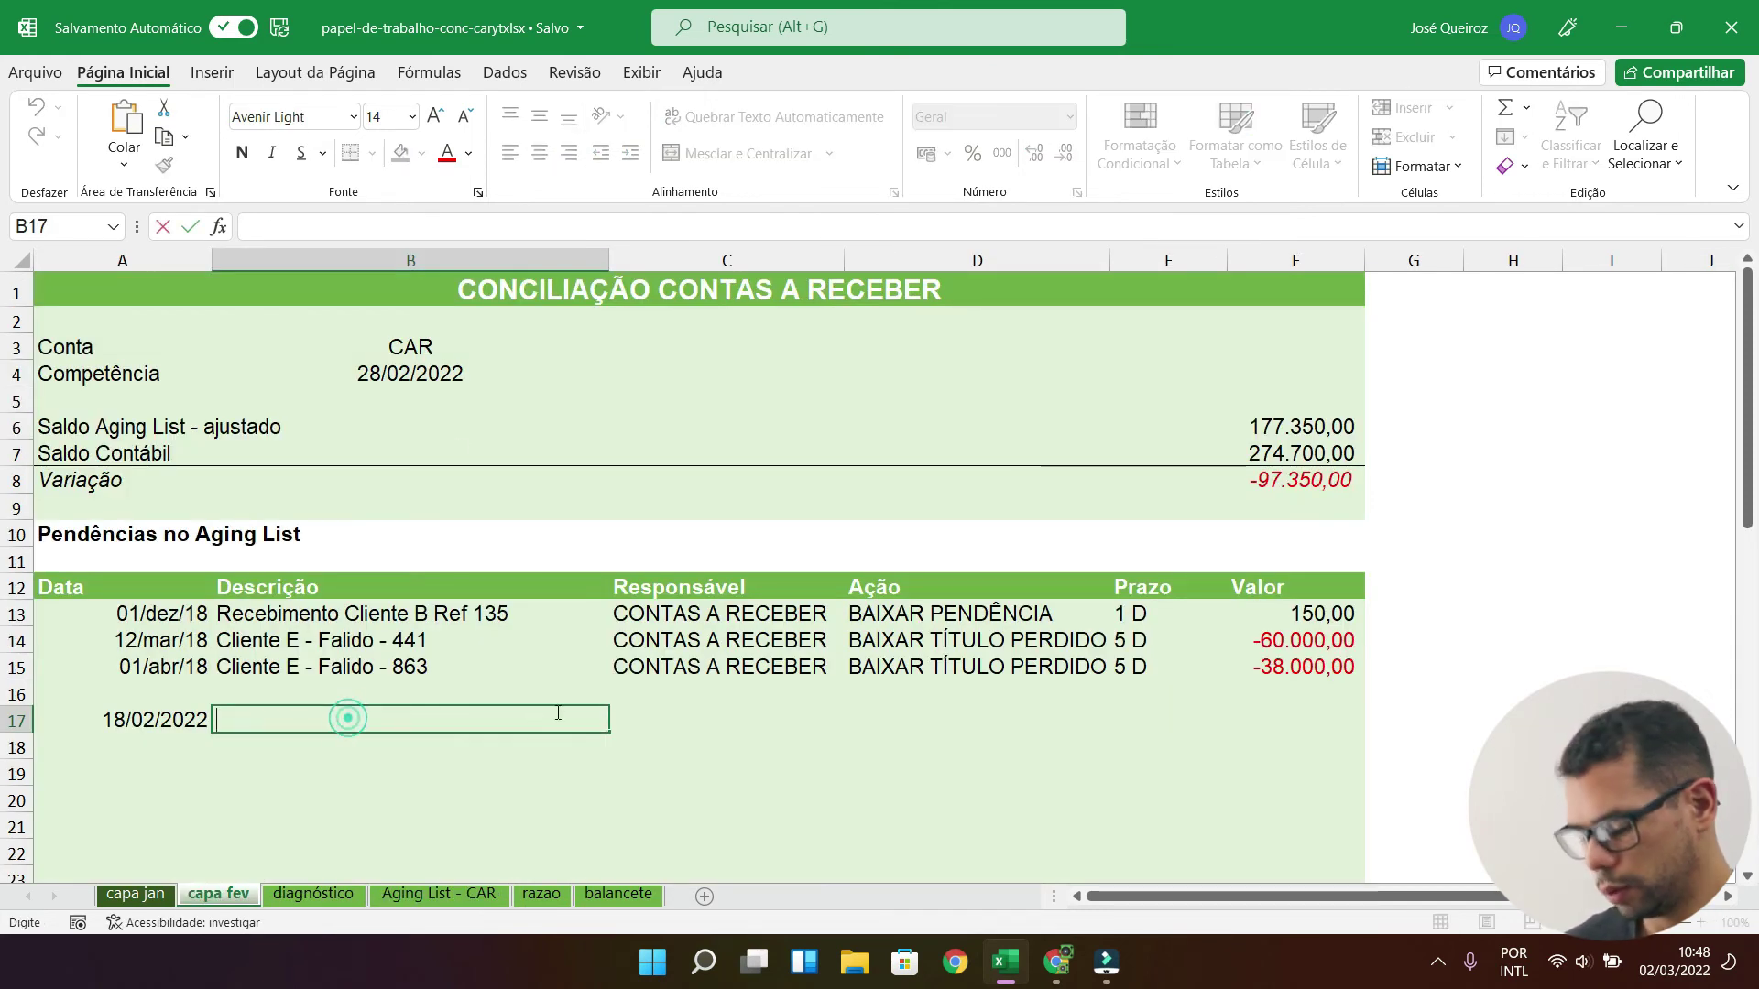
pyautogui.write('BA')
pyautogui.press('capslock')
pyautogui.write('I')
pyautogui.press('BackSpace')
pyautogui.press('BackSpace')
pyautogui.press('capslock')
pyautogui.write('ai')
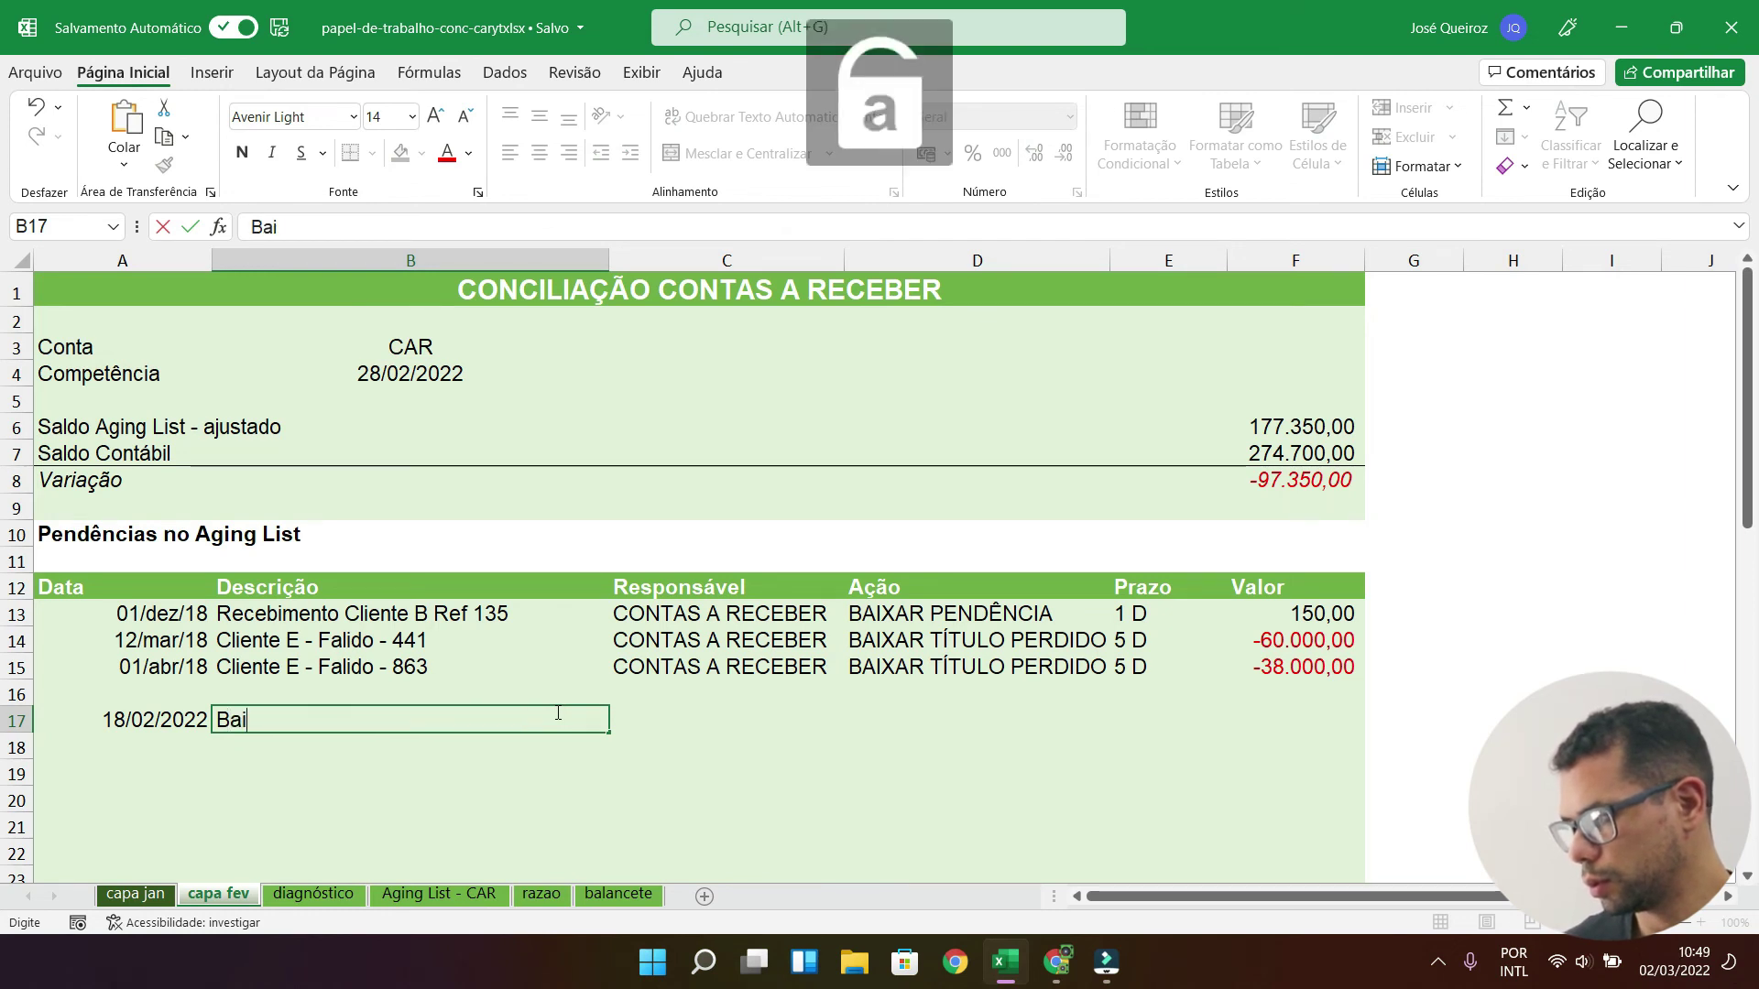
pyautogui.write('xa')
pyautogui.write('r lc')
pyautogui.write('cliente')
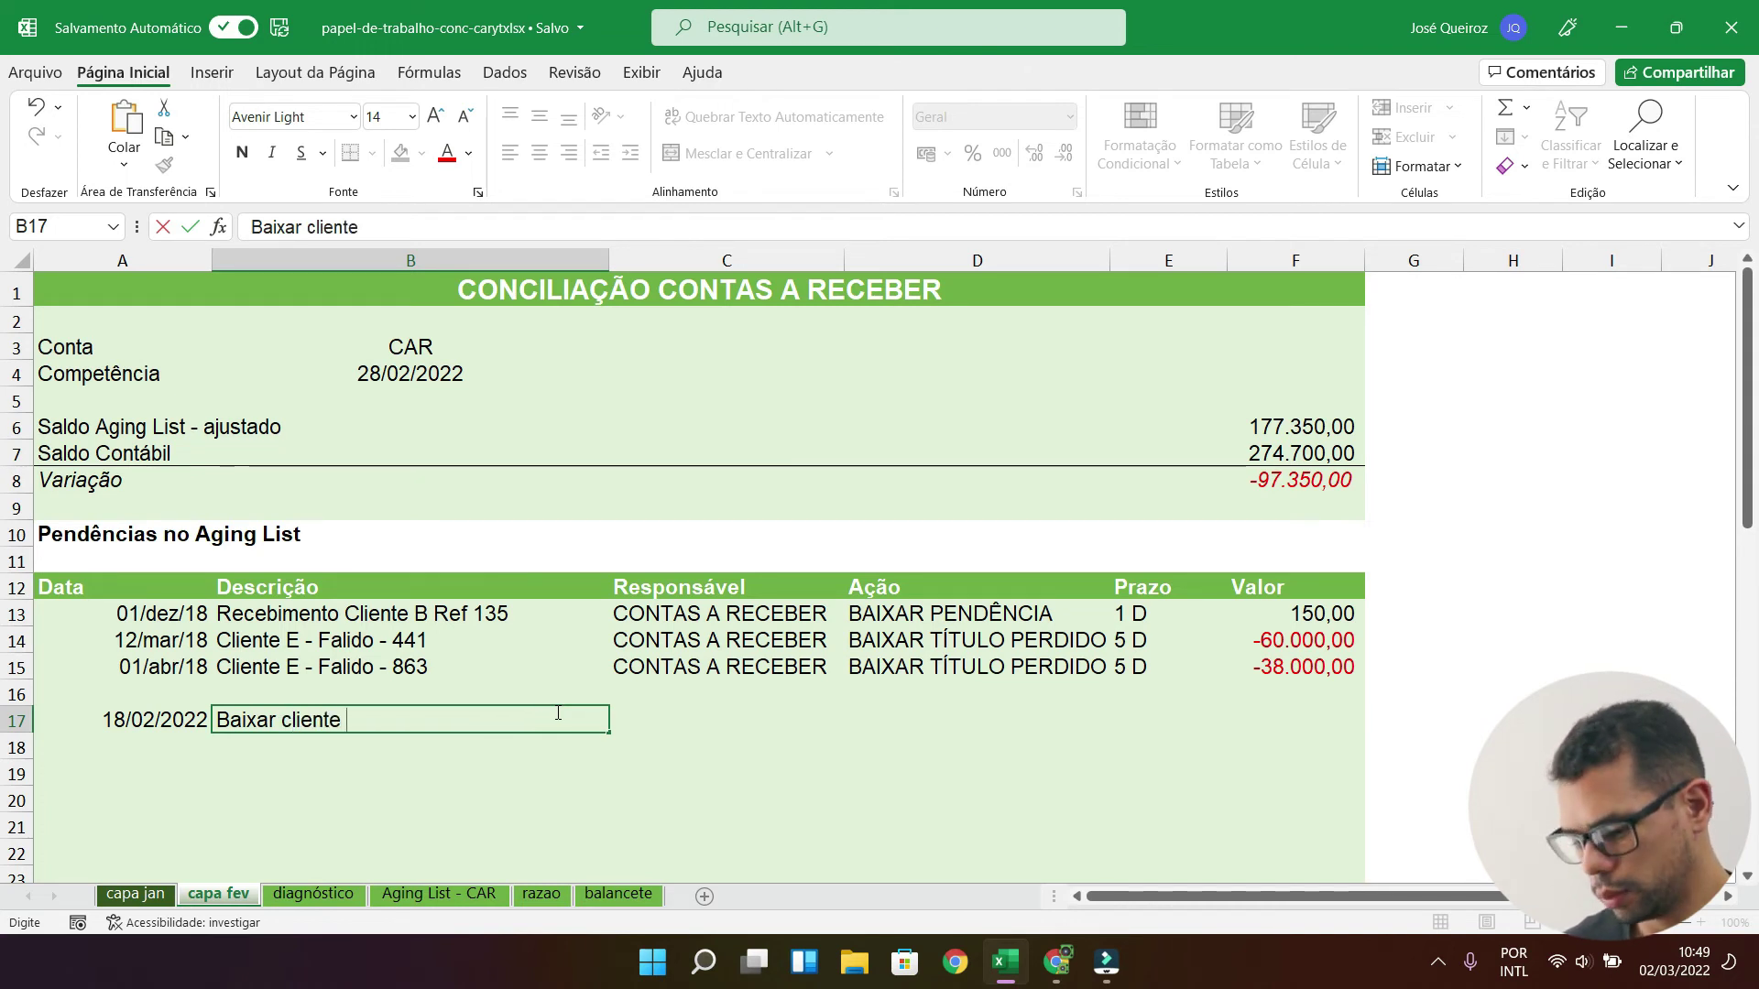
pyautogui.write(' - 357-783')
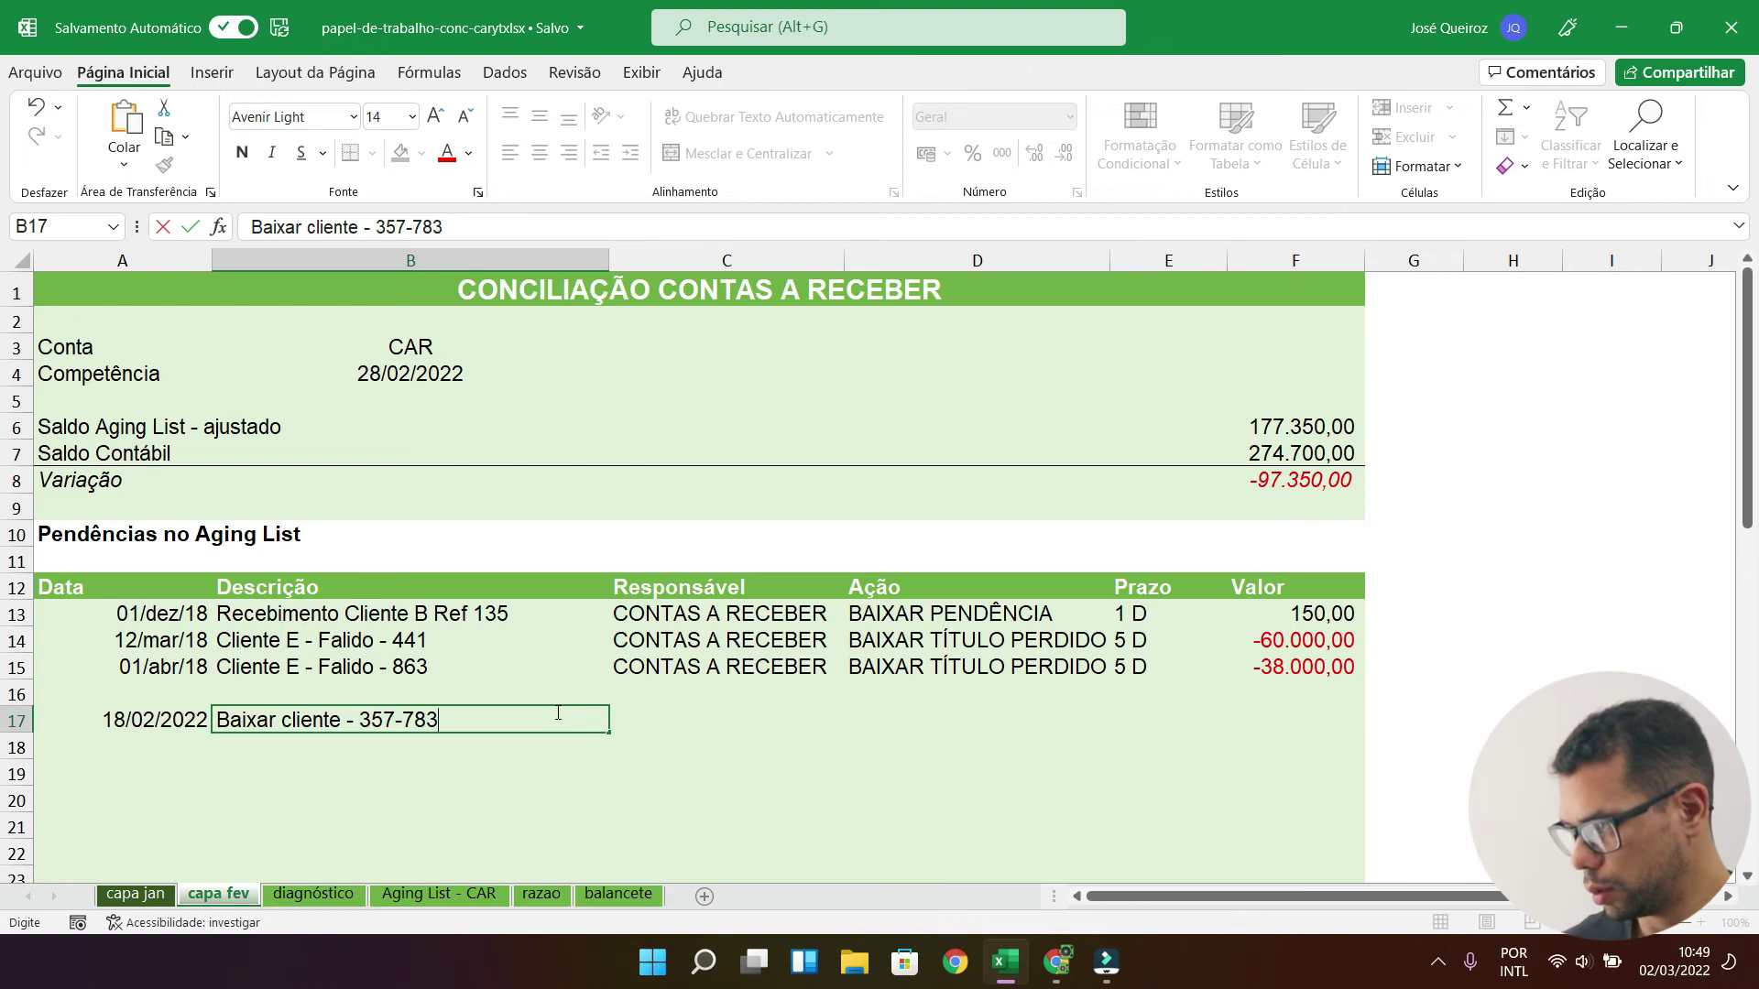
pyautogui.press('Return')
# Step: Check the client's letter in the aging list and correct B17 of capa fev to Baixar cliente C - 357-783
pyautogui.click(447, 894)
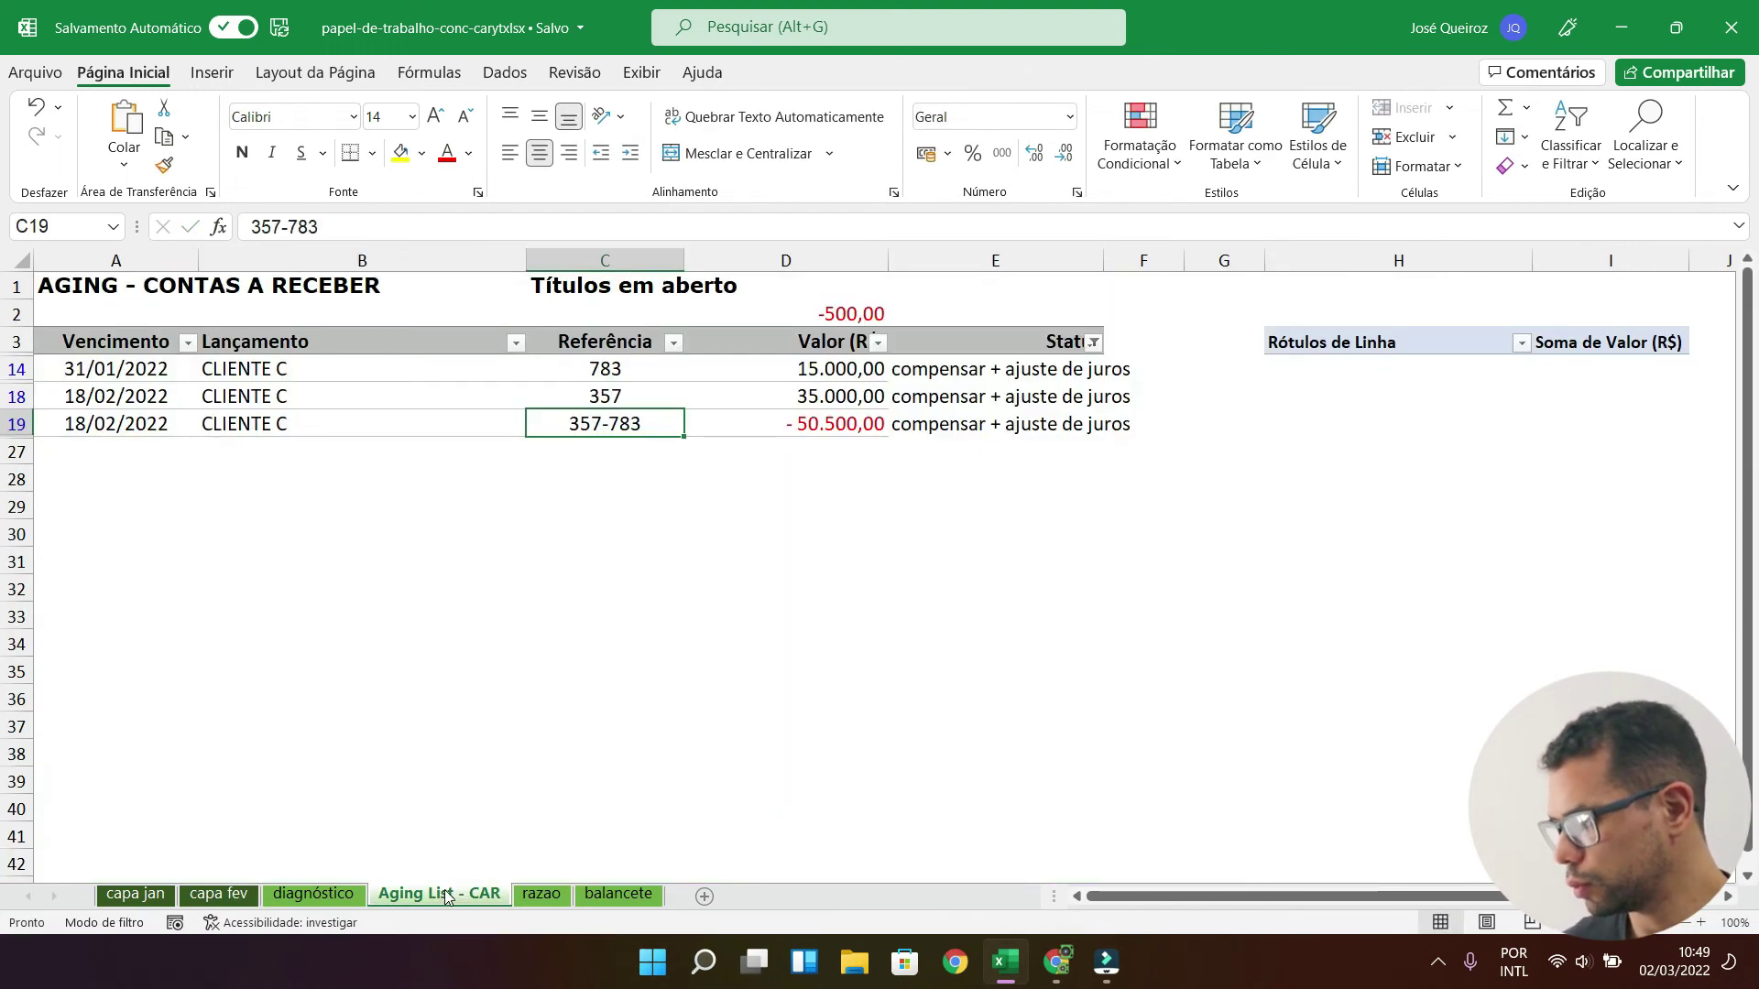
pyautogui.click(218, 894)
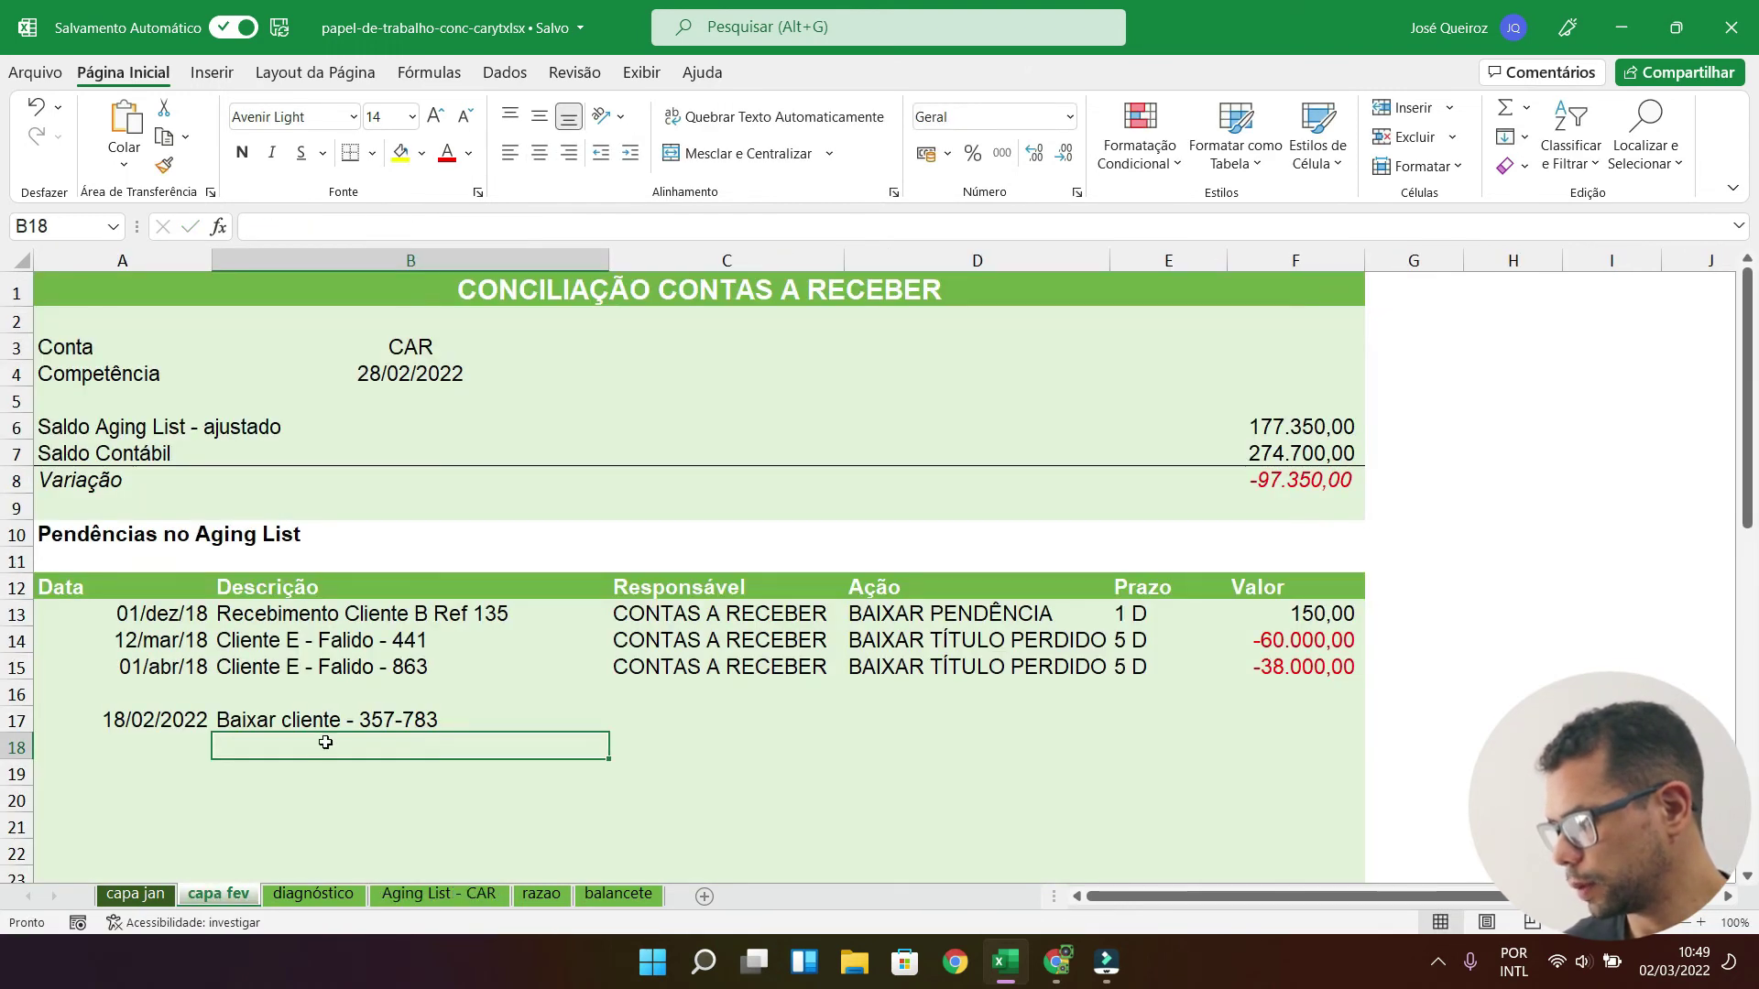
pyautogui.click(340, 717)
pyautogui.doubleClick(342, 719)
pyautogui.write('C')
pyautogui.press('Return')
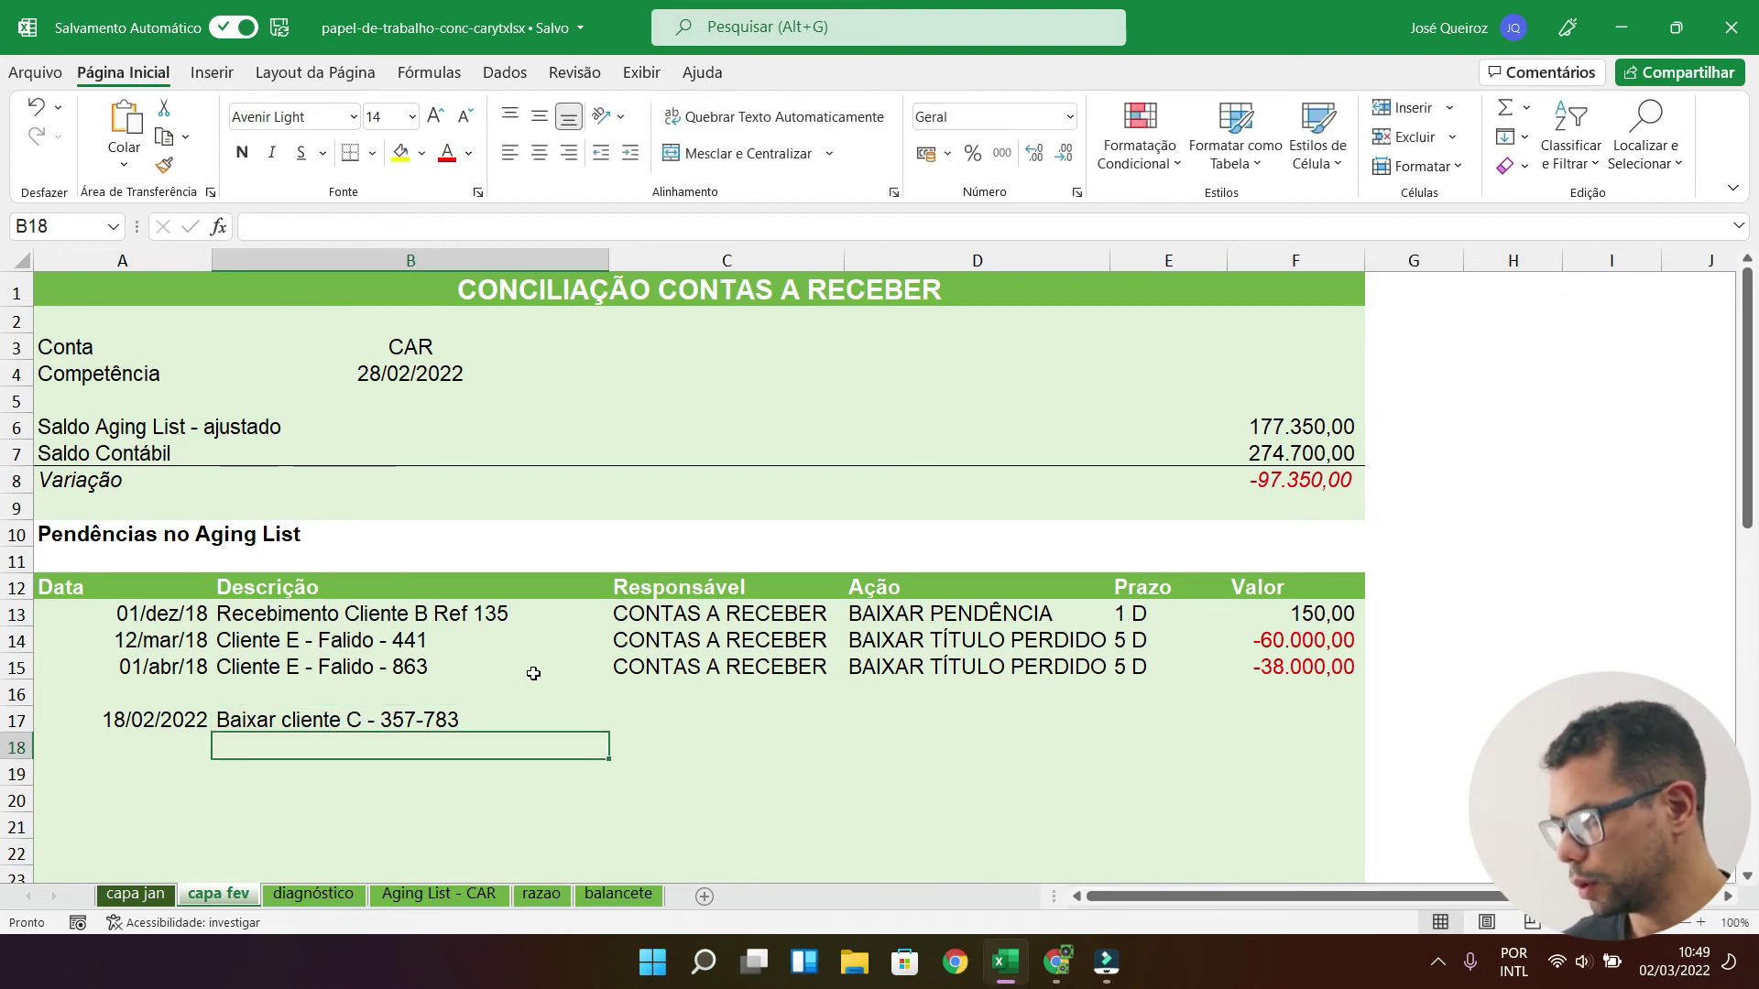
# Step: Copy the responsible party CONTAS A RECEBER from C15 into C17
pyautogui.click(687, 672)
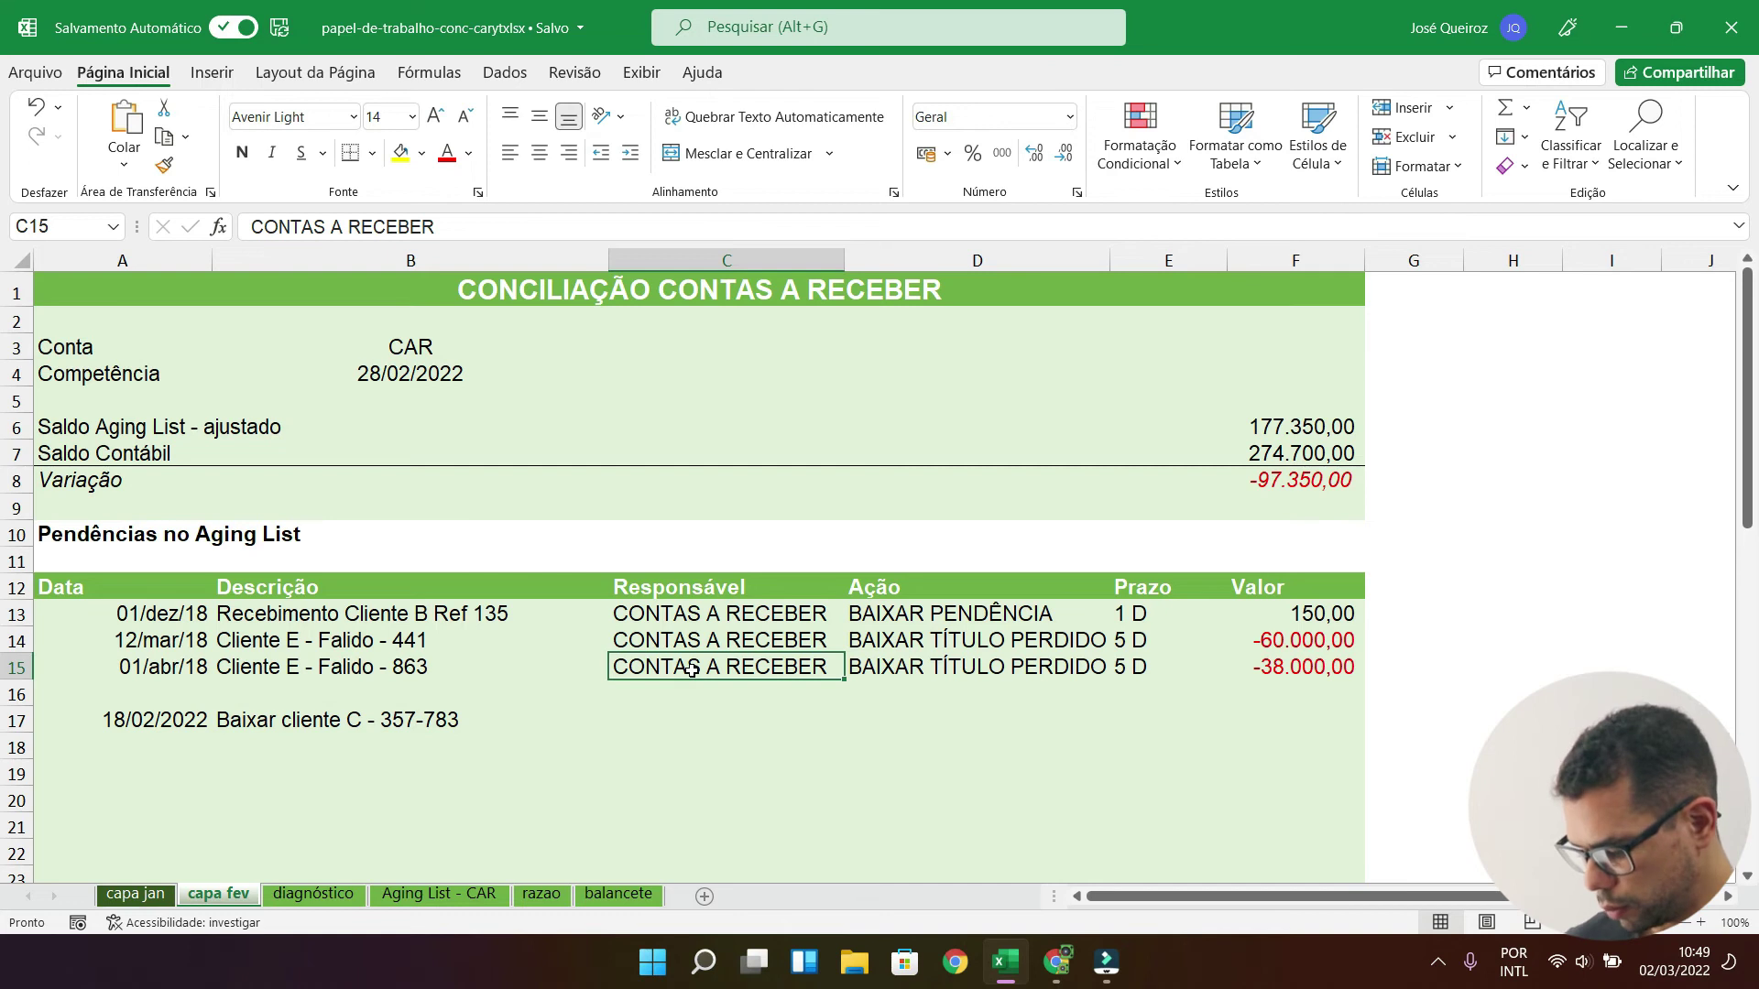
pyautogui.hotkey('ctrl', 'c')
pyautogui.press('Down')
pyautogui.press('Down')
pyautogui.hotkey('ctrl', 'v')
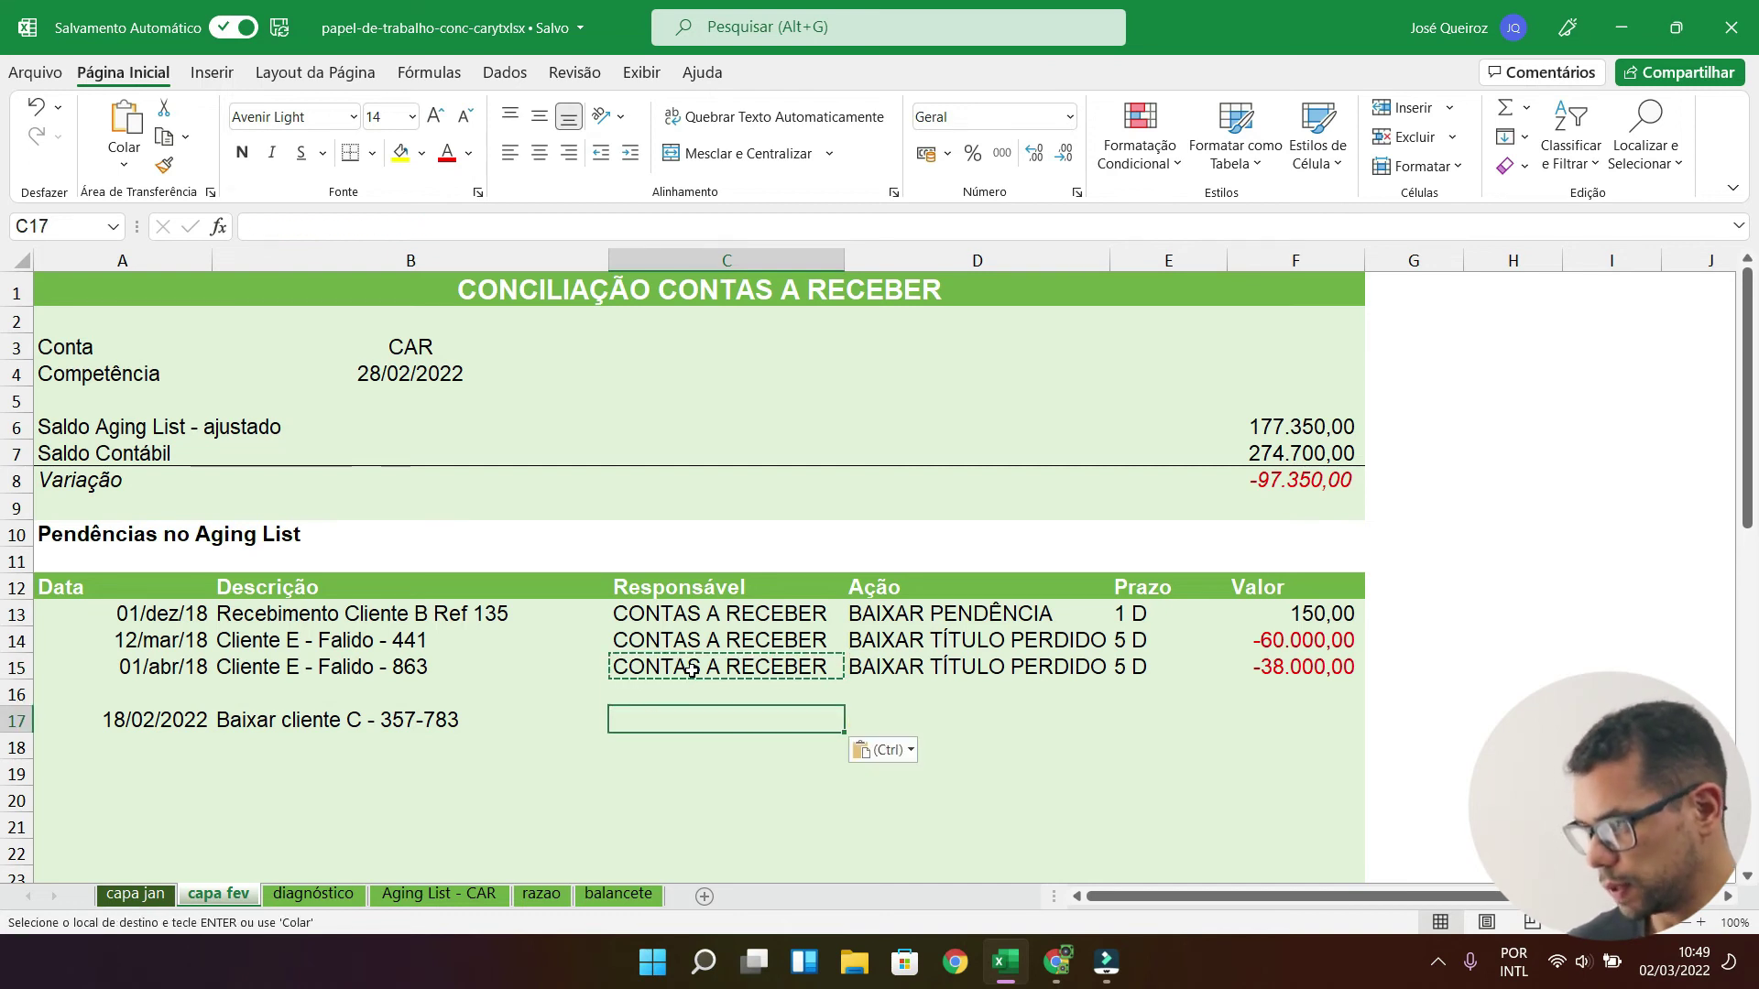
pyautogui.press('Escape')
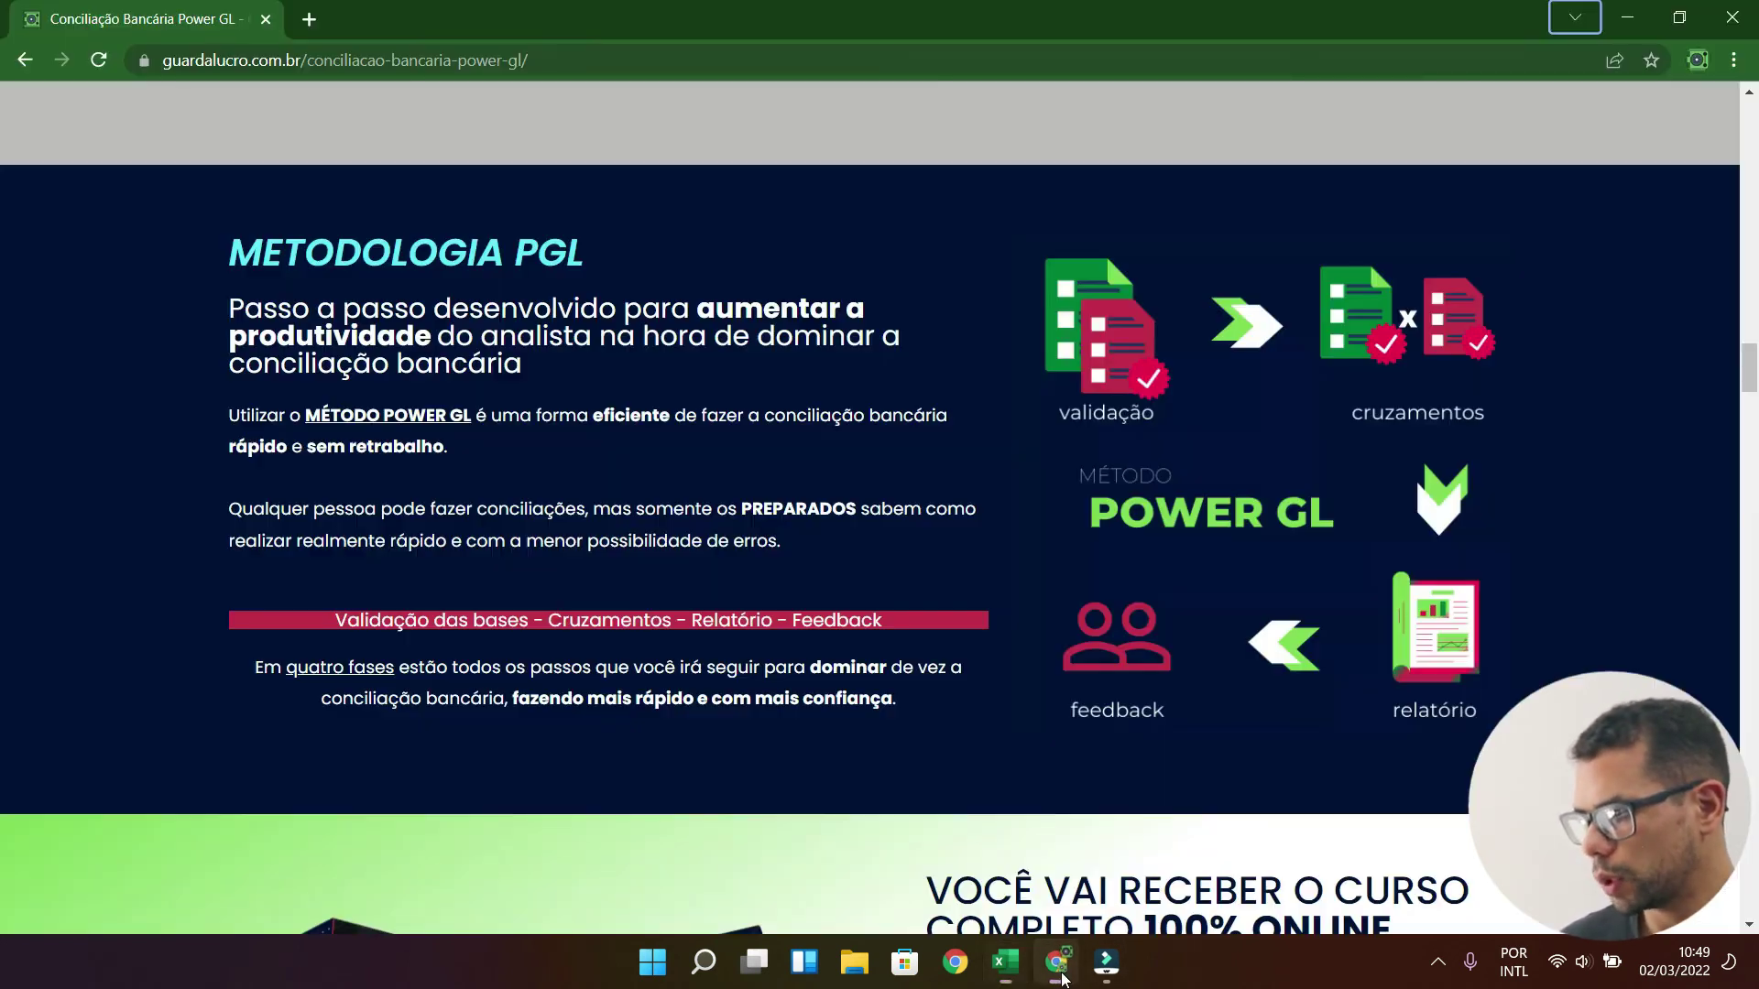
pyautogui.click(1056, 962)
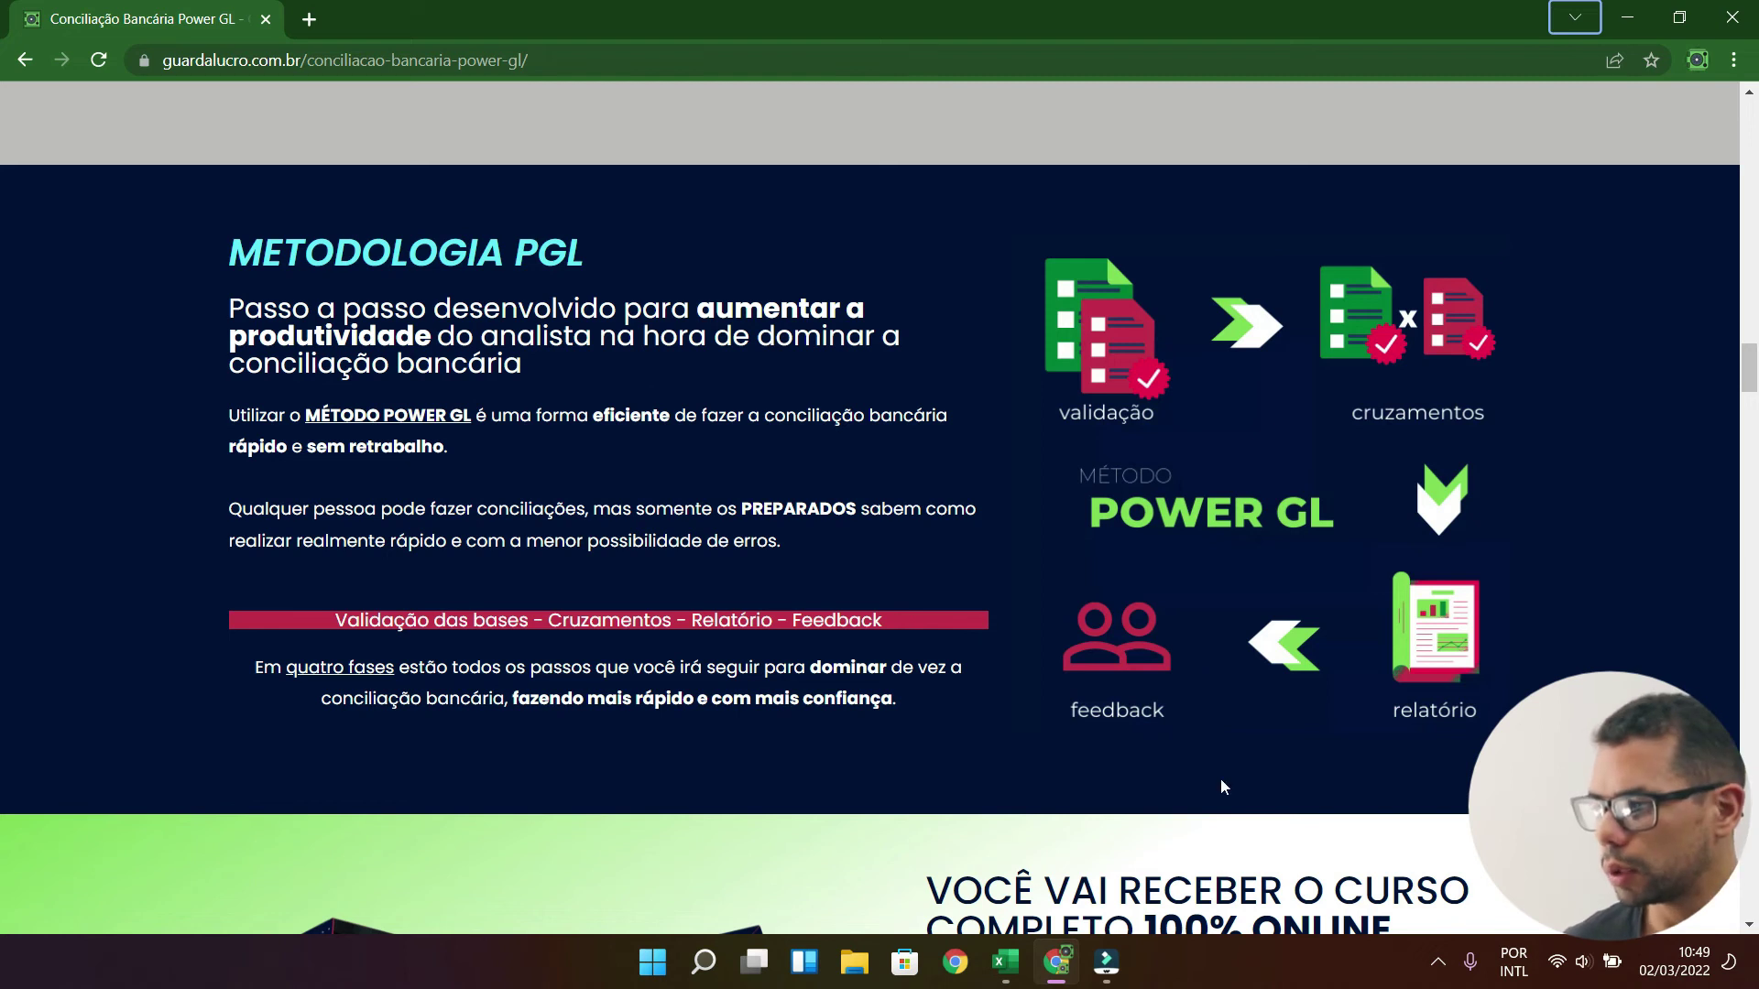
pyautogui.hotkey('alt', 'Tab')
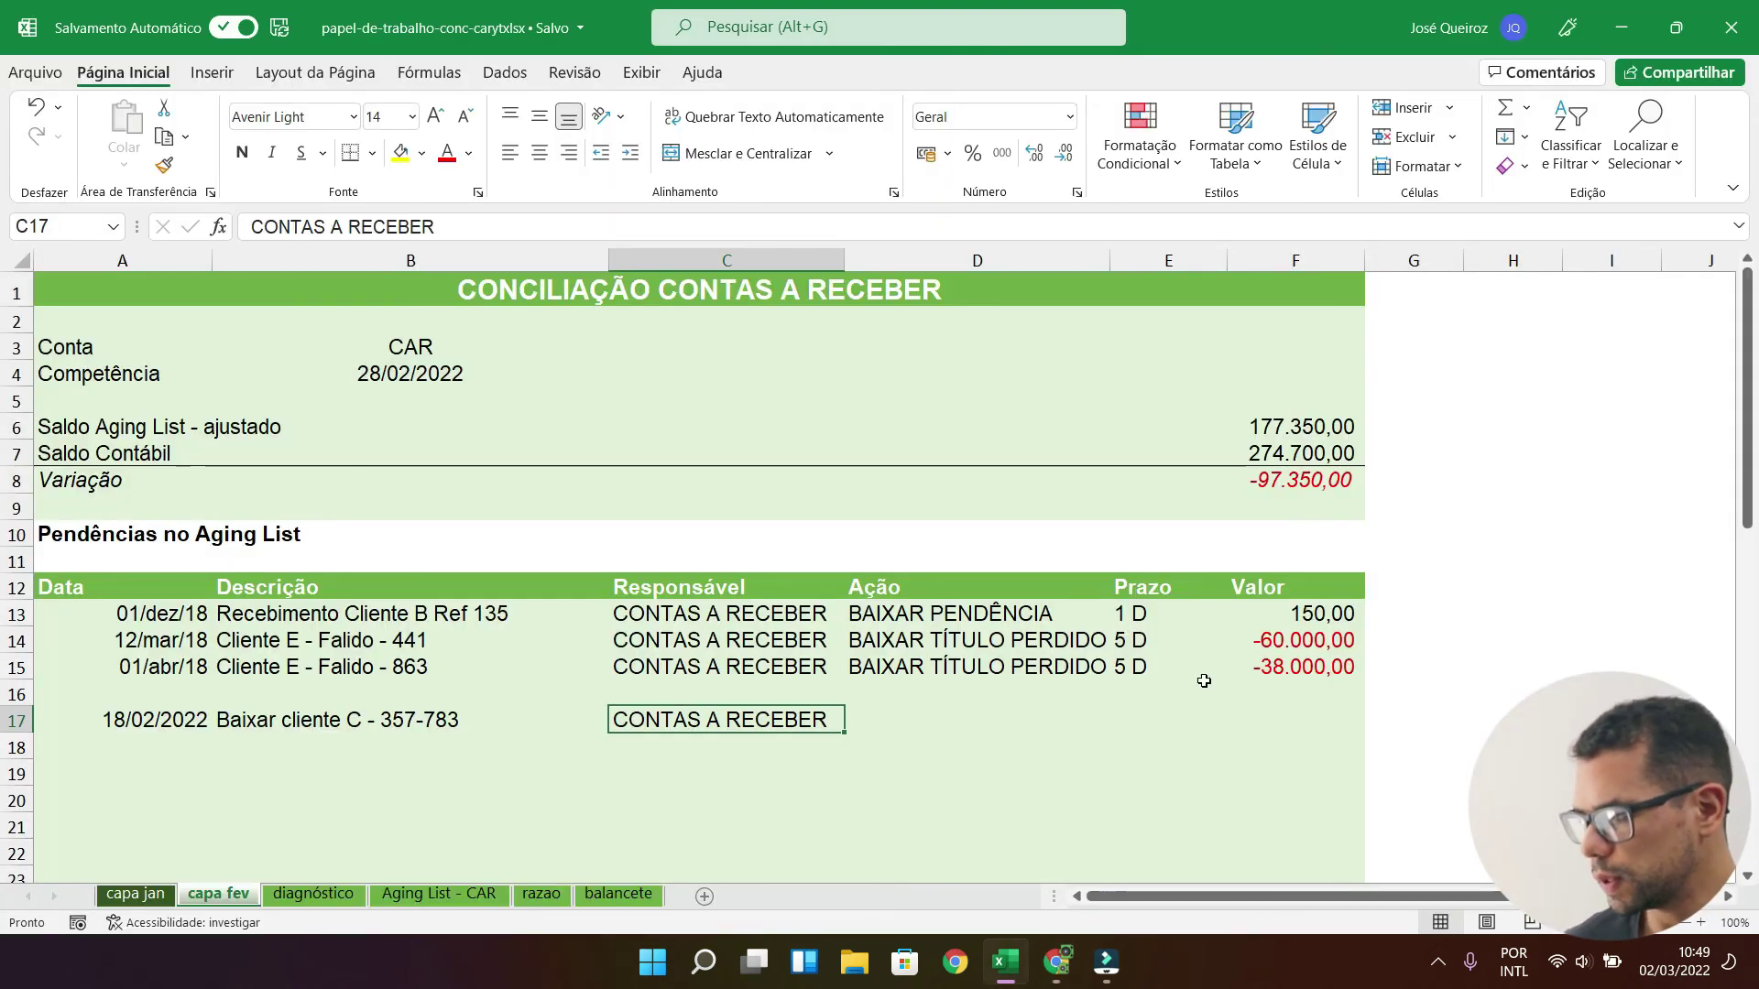
pyautogui.press('Right')
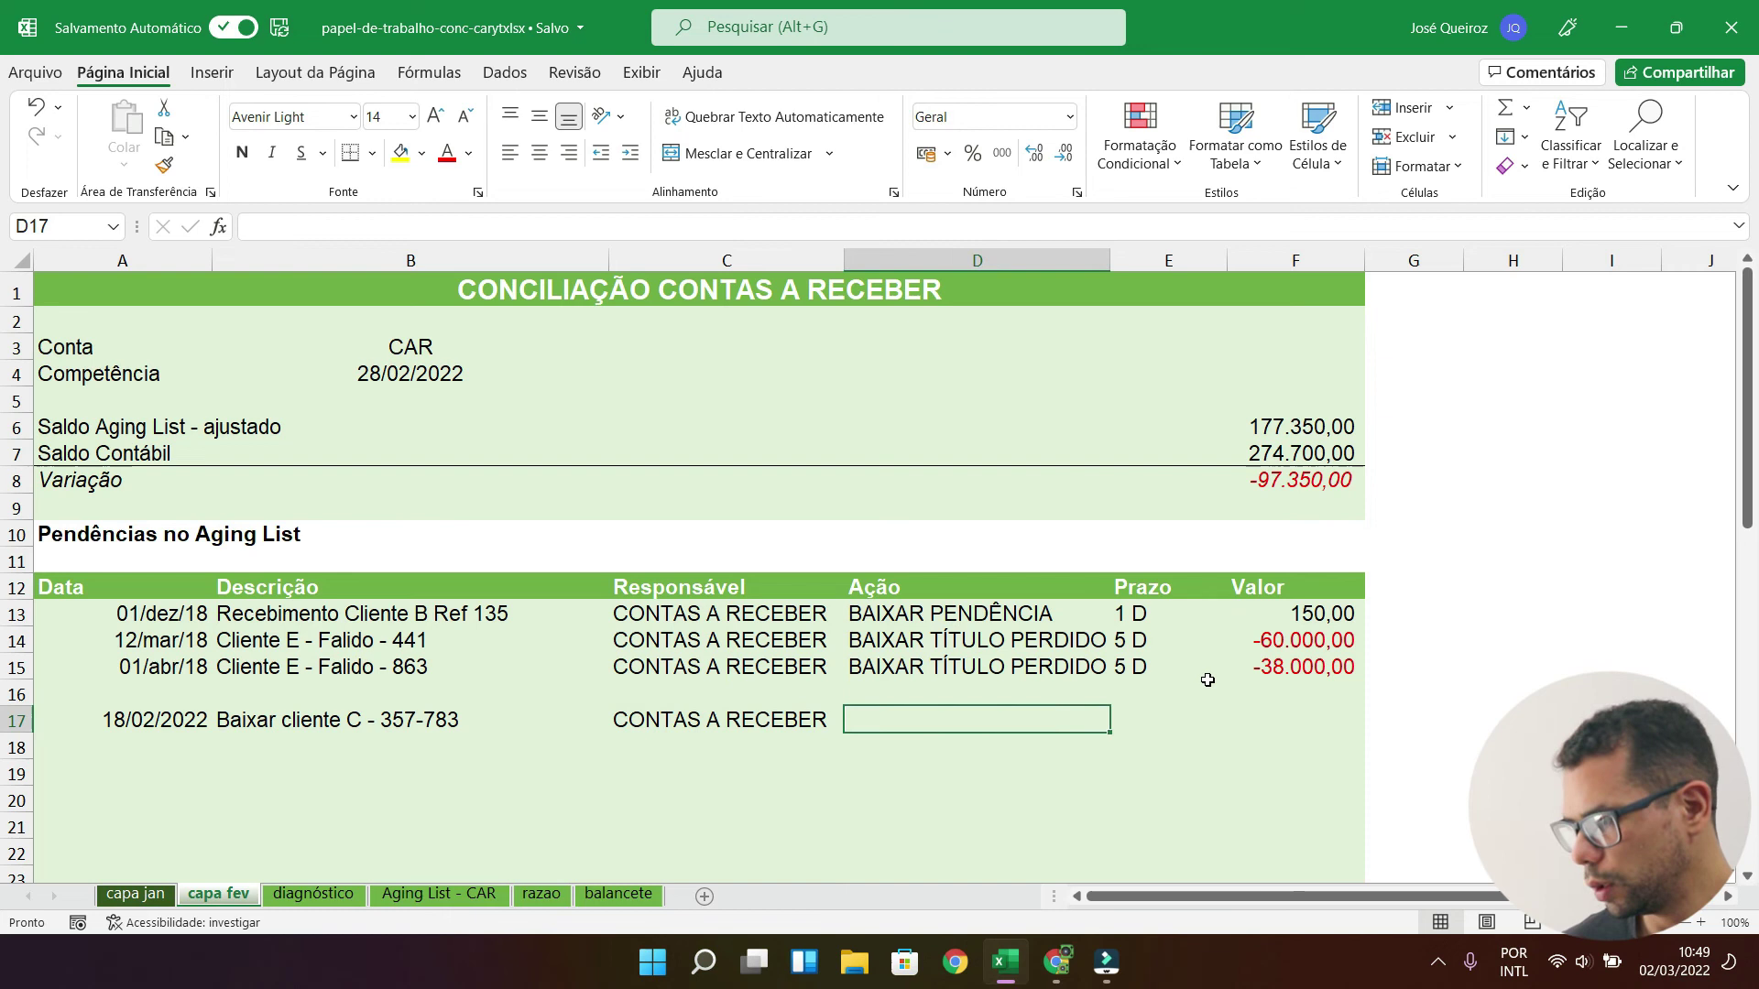
pyautogui.press('Left')
pyautogui.press('Left')
pyautogui.press('Right')
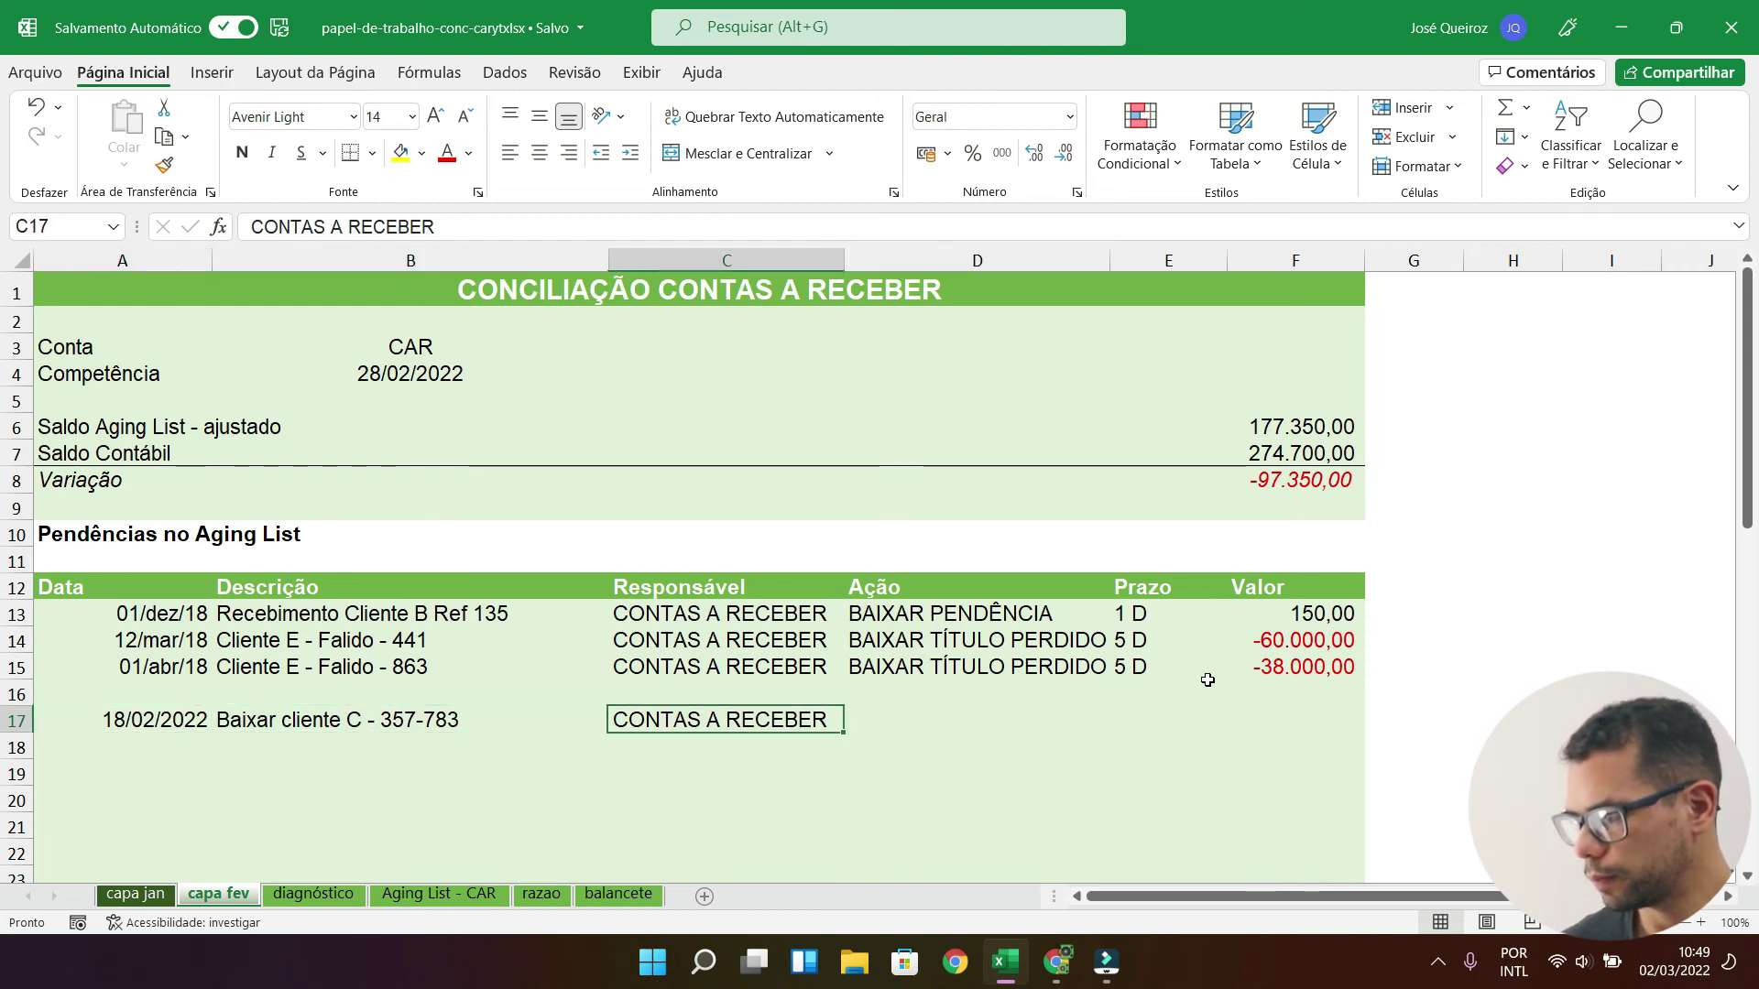
pyautogui.press('Right')
pyautogui.press('Left')
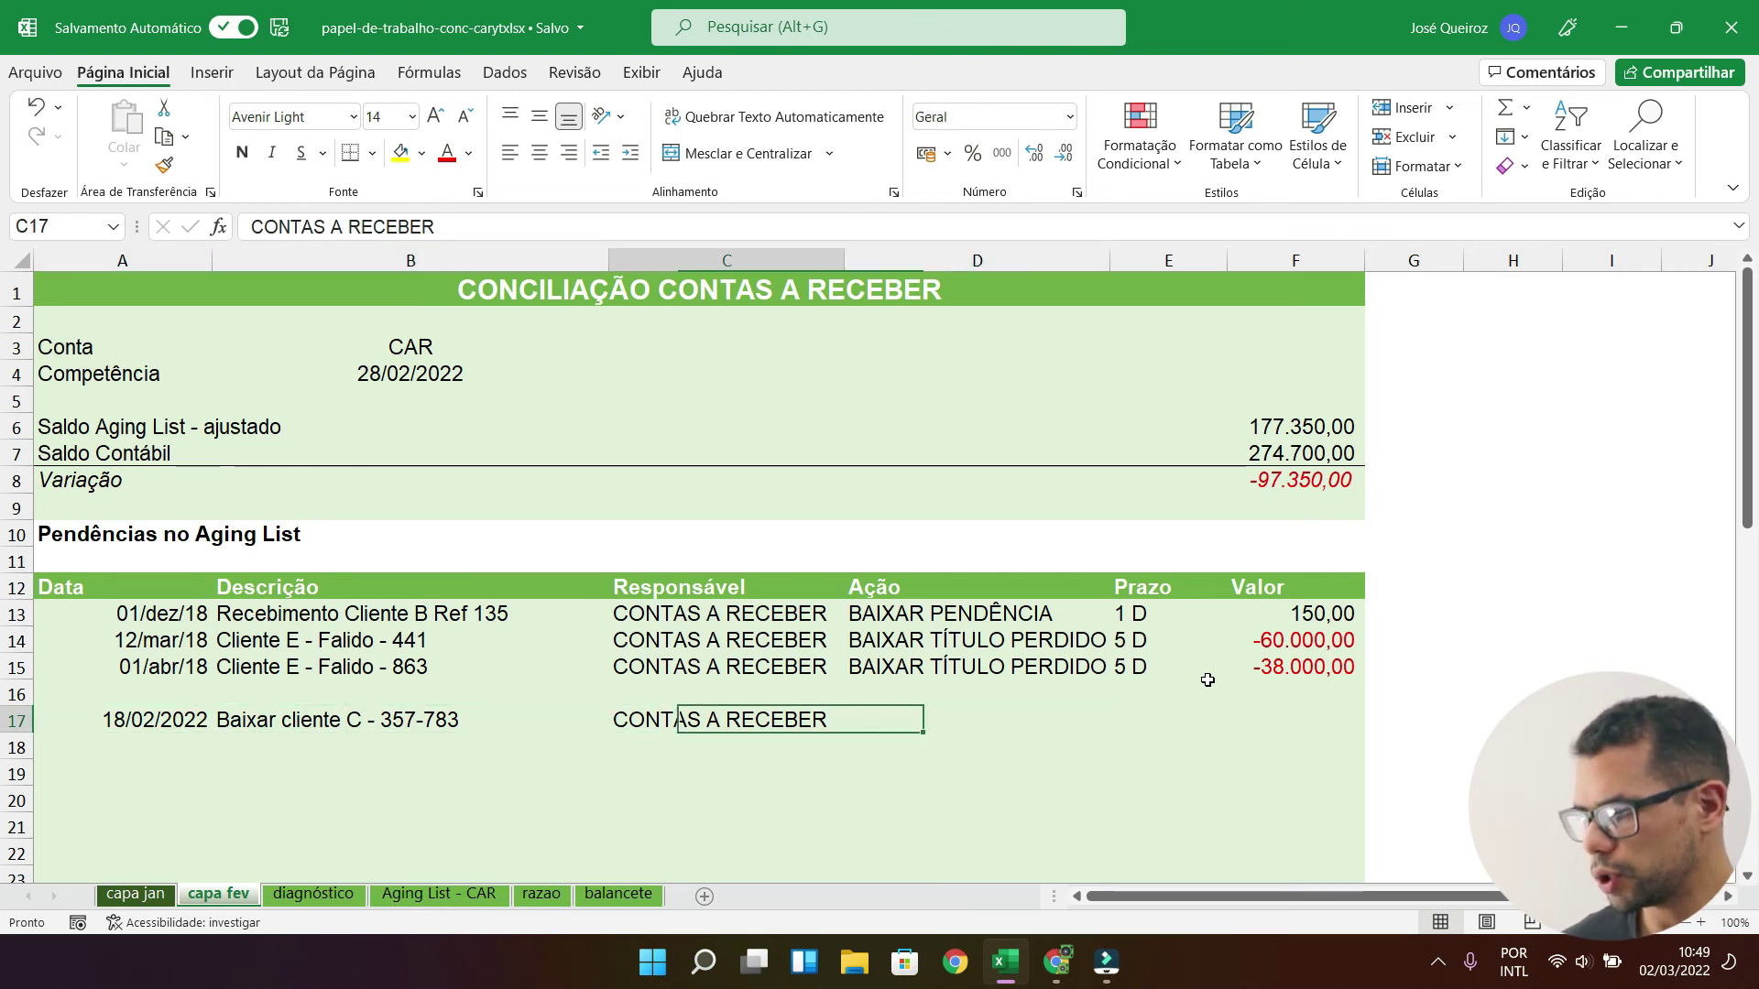
# Step: Enter the action BAIXAR TÍTULO COM DIF PARA JUROS in D17 and fit column D's width to its contents
pyautogui.press('Right')
pyautogui.press('Up')
pyautogui.press('Down')
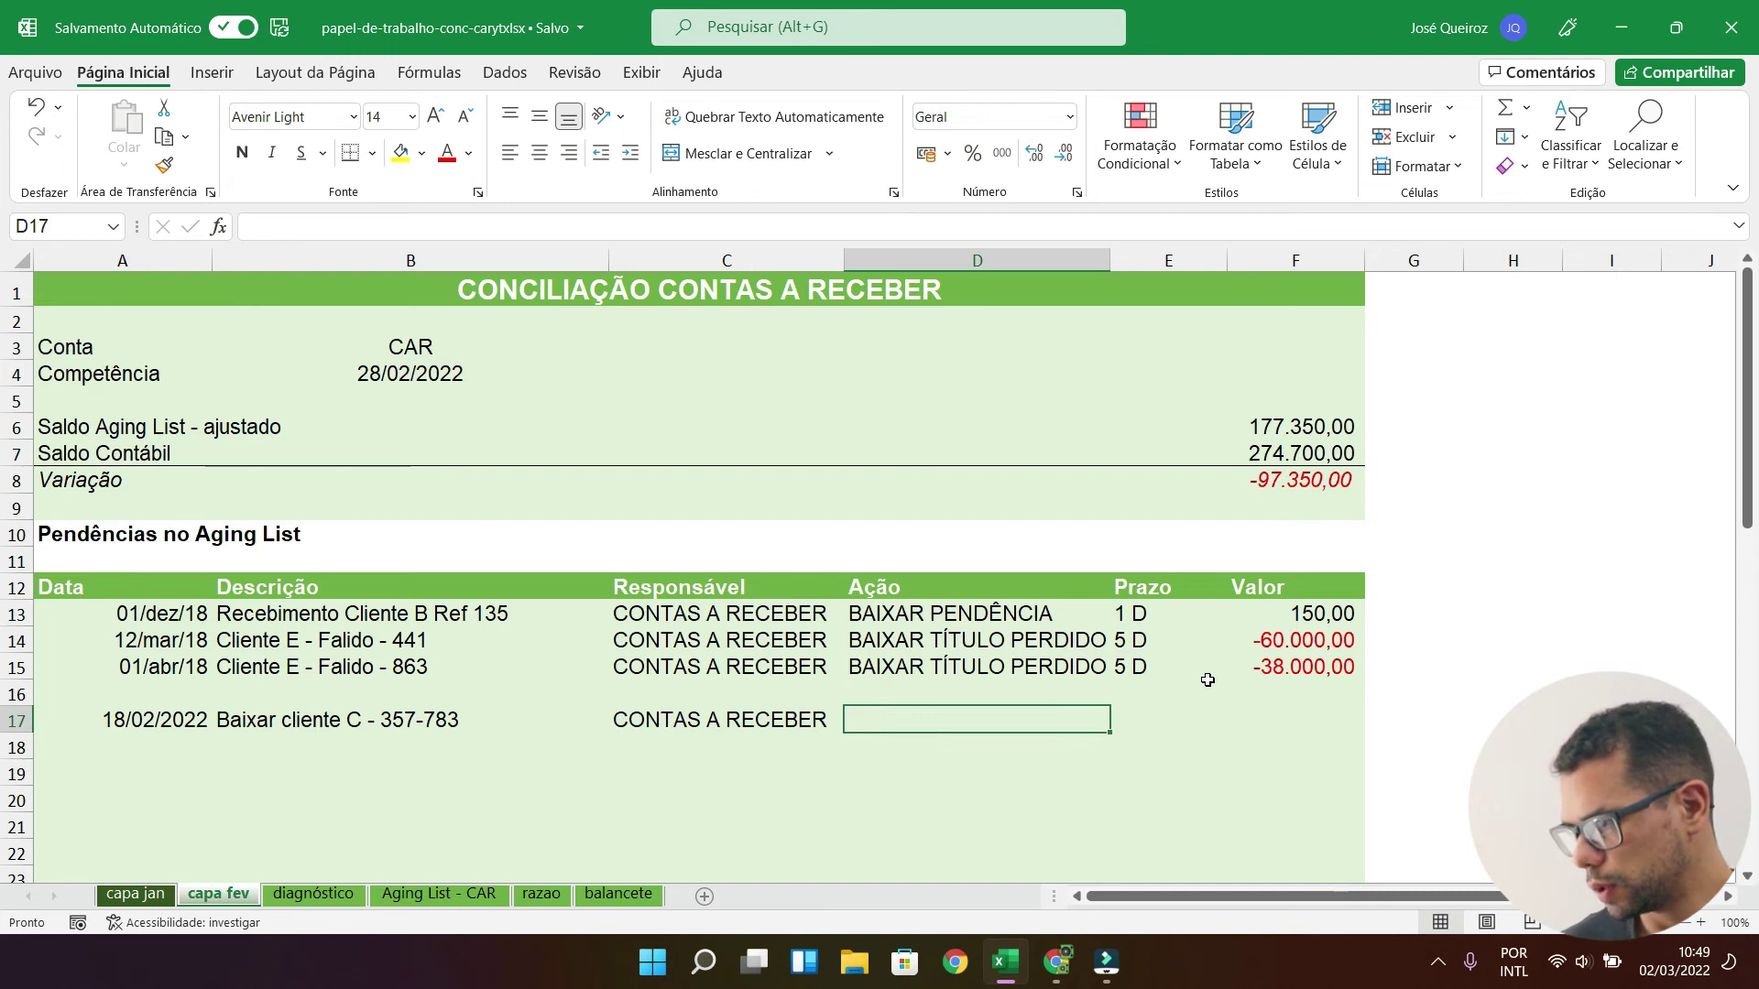
pyautogui.write('BAIXAR')
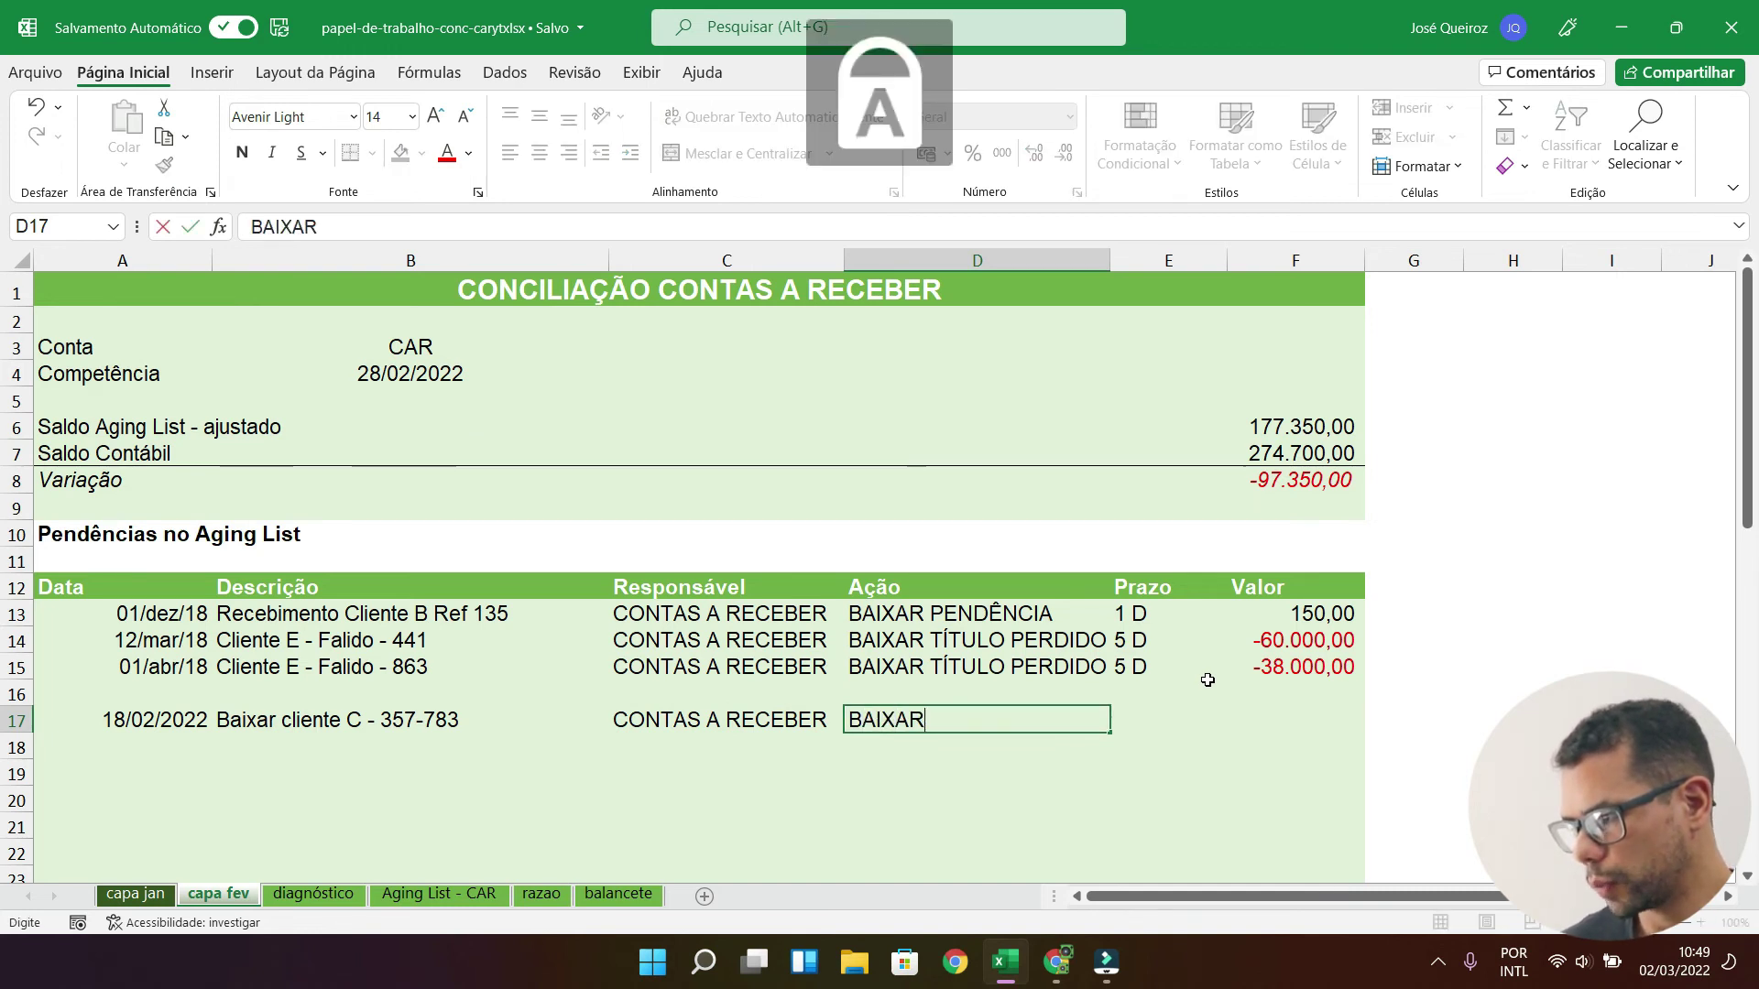
pyautogui.write(' TÍTULO ')
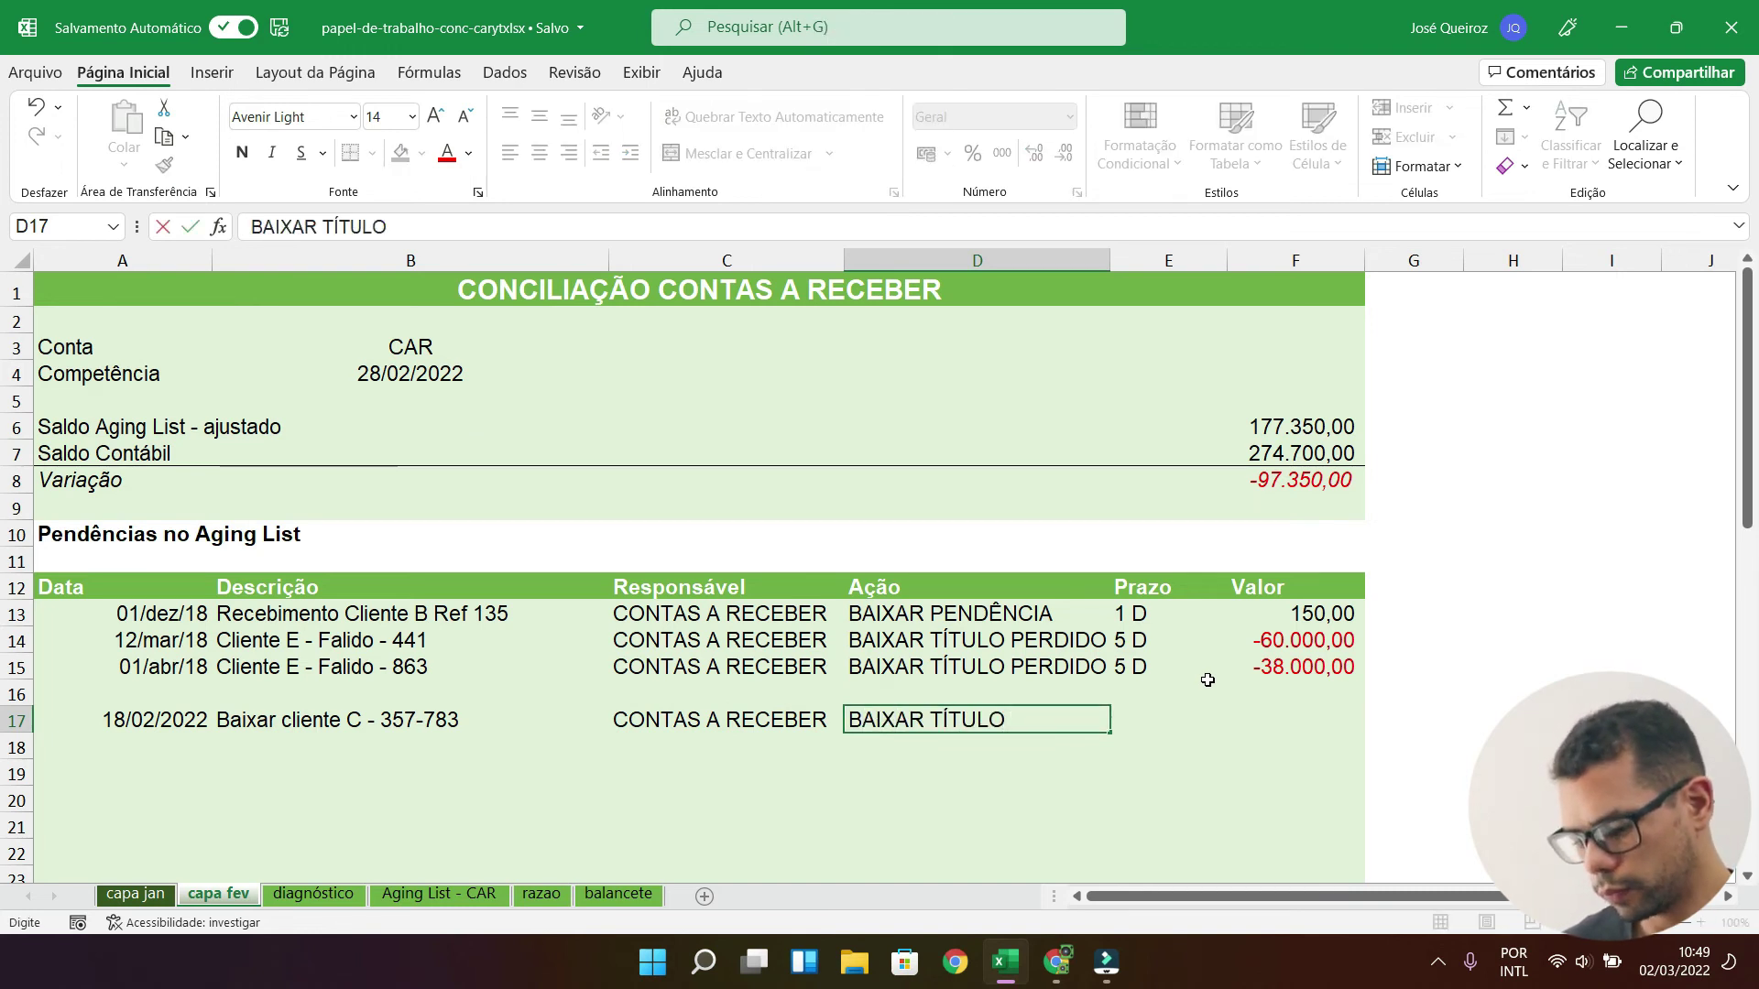
pyautogui.write('COM F')
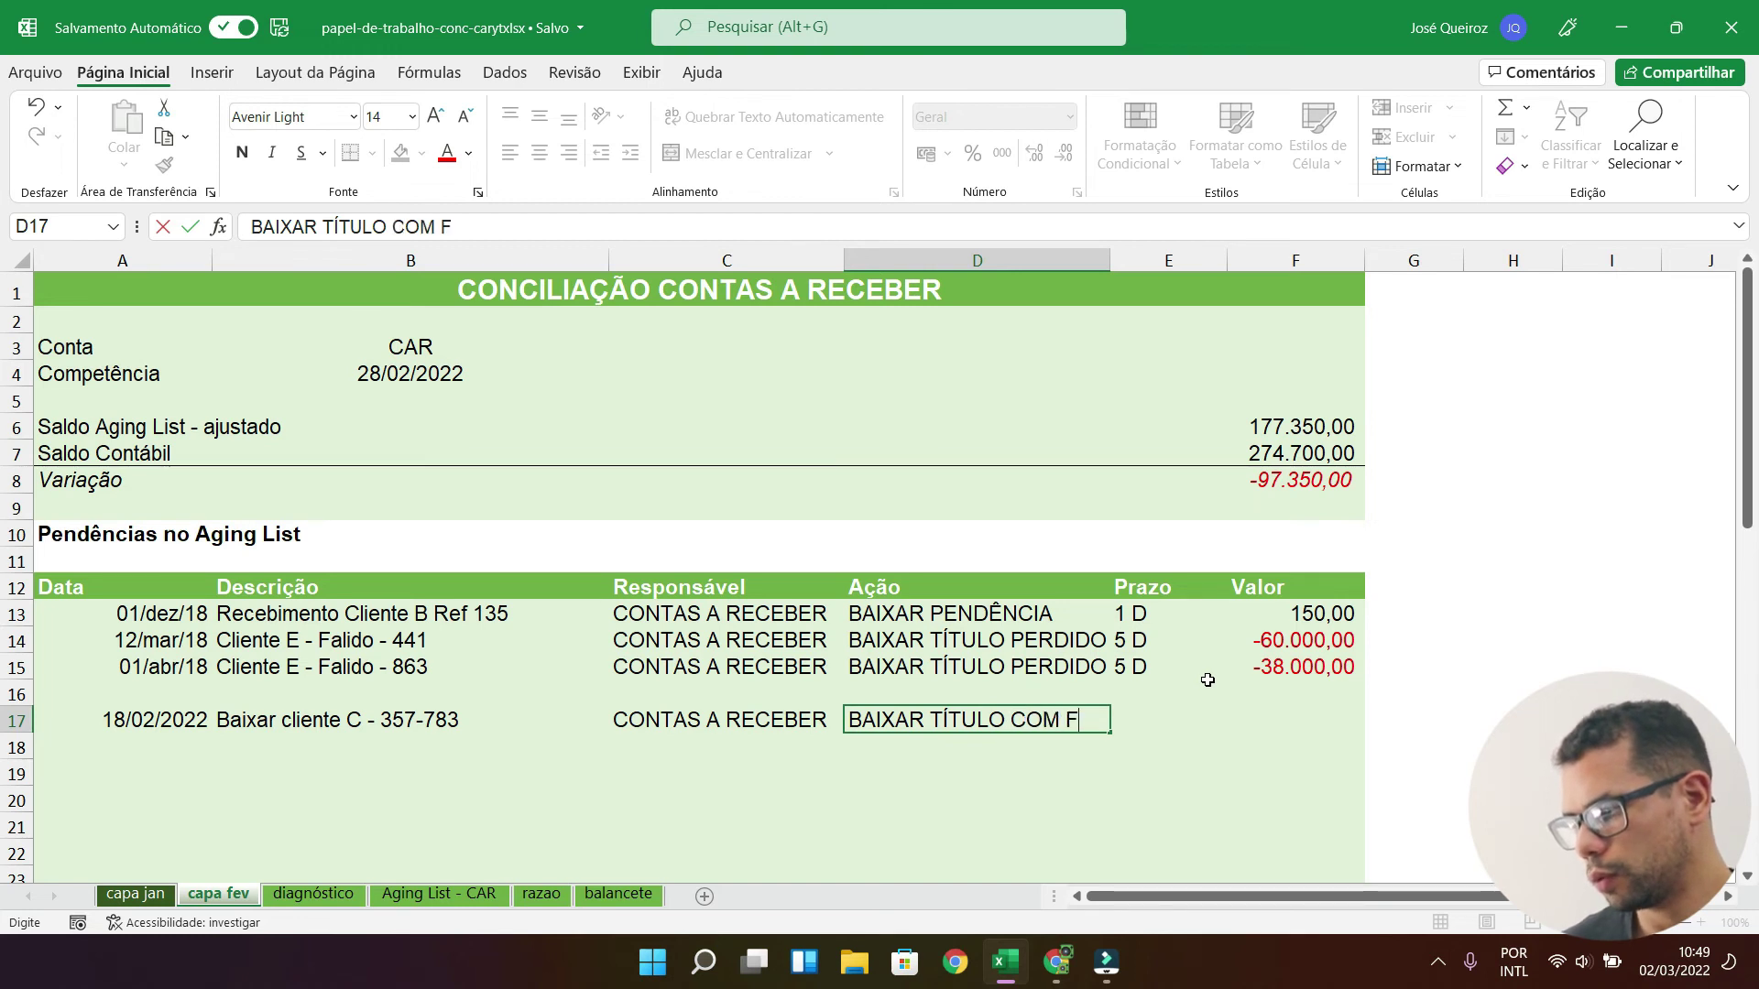
pyautogui.write('DIFERENÇA')
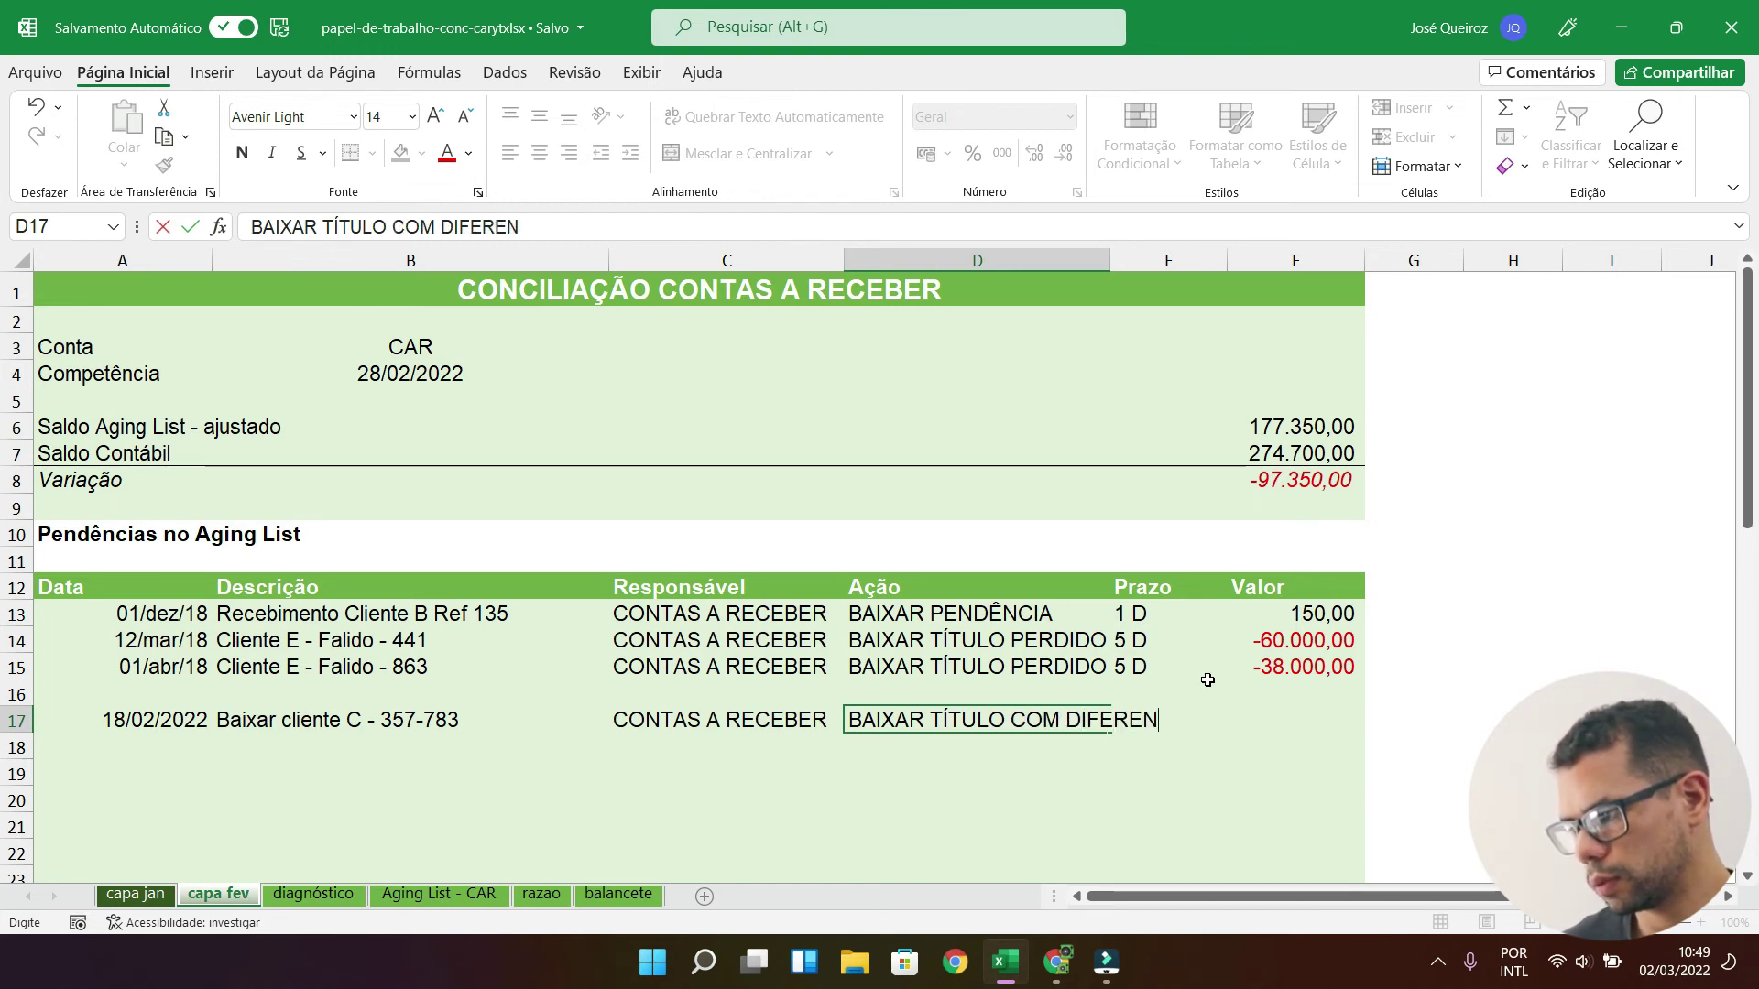
pyautogui.press('BackSpace')
pyautogui.press('BackSpace')
pyautogui.press('BackSpace')
pyautogui.press('BackSpace')
pyautogui.press('BackSpace')
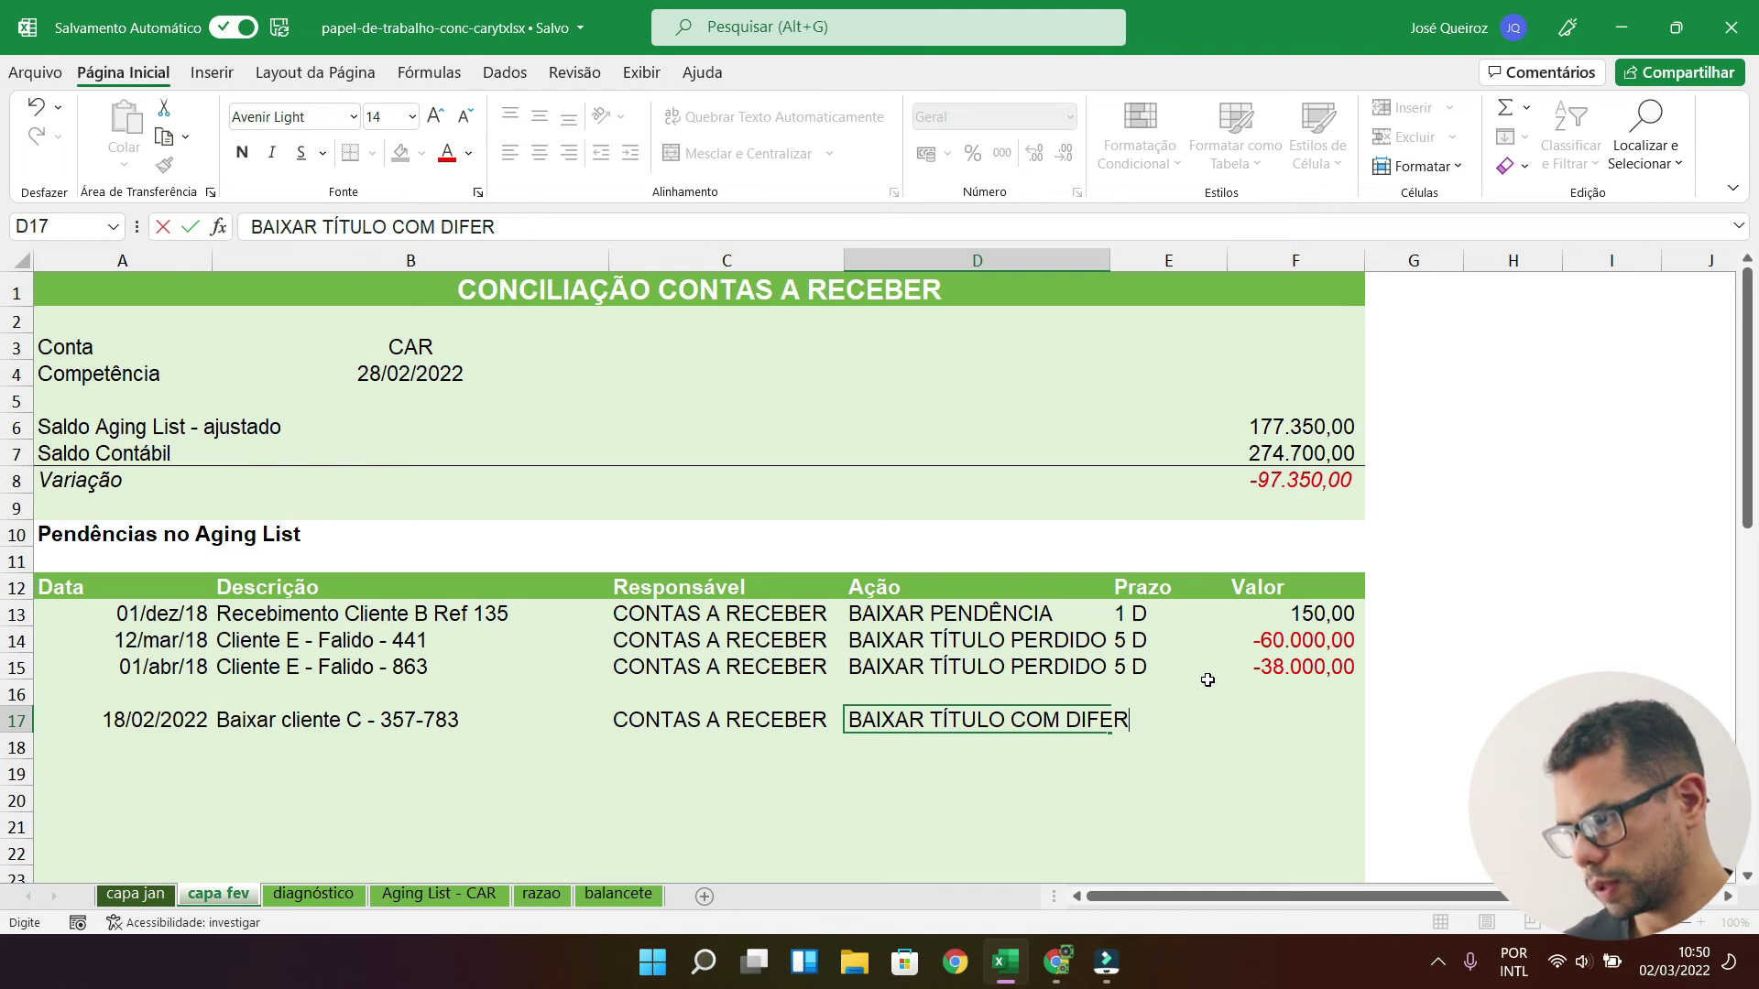
pyautogui.write('PARA JUROS')
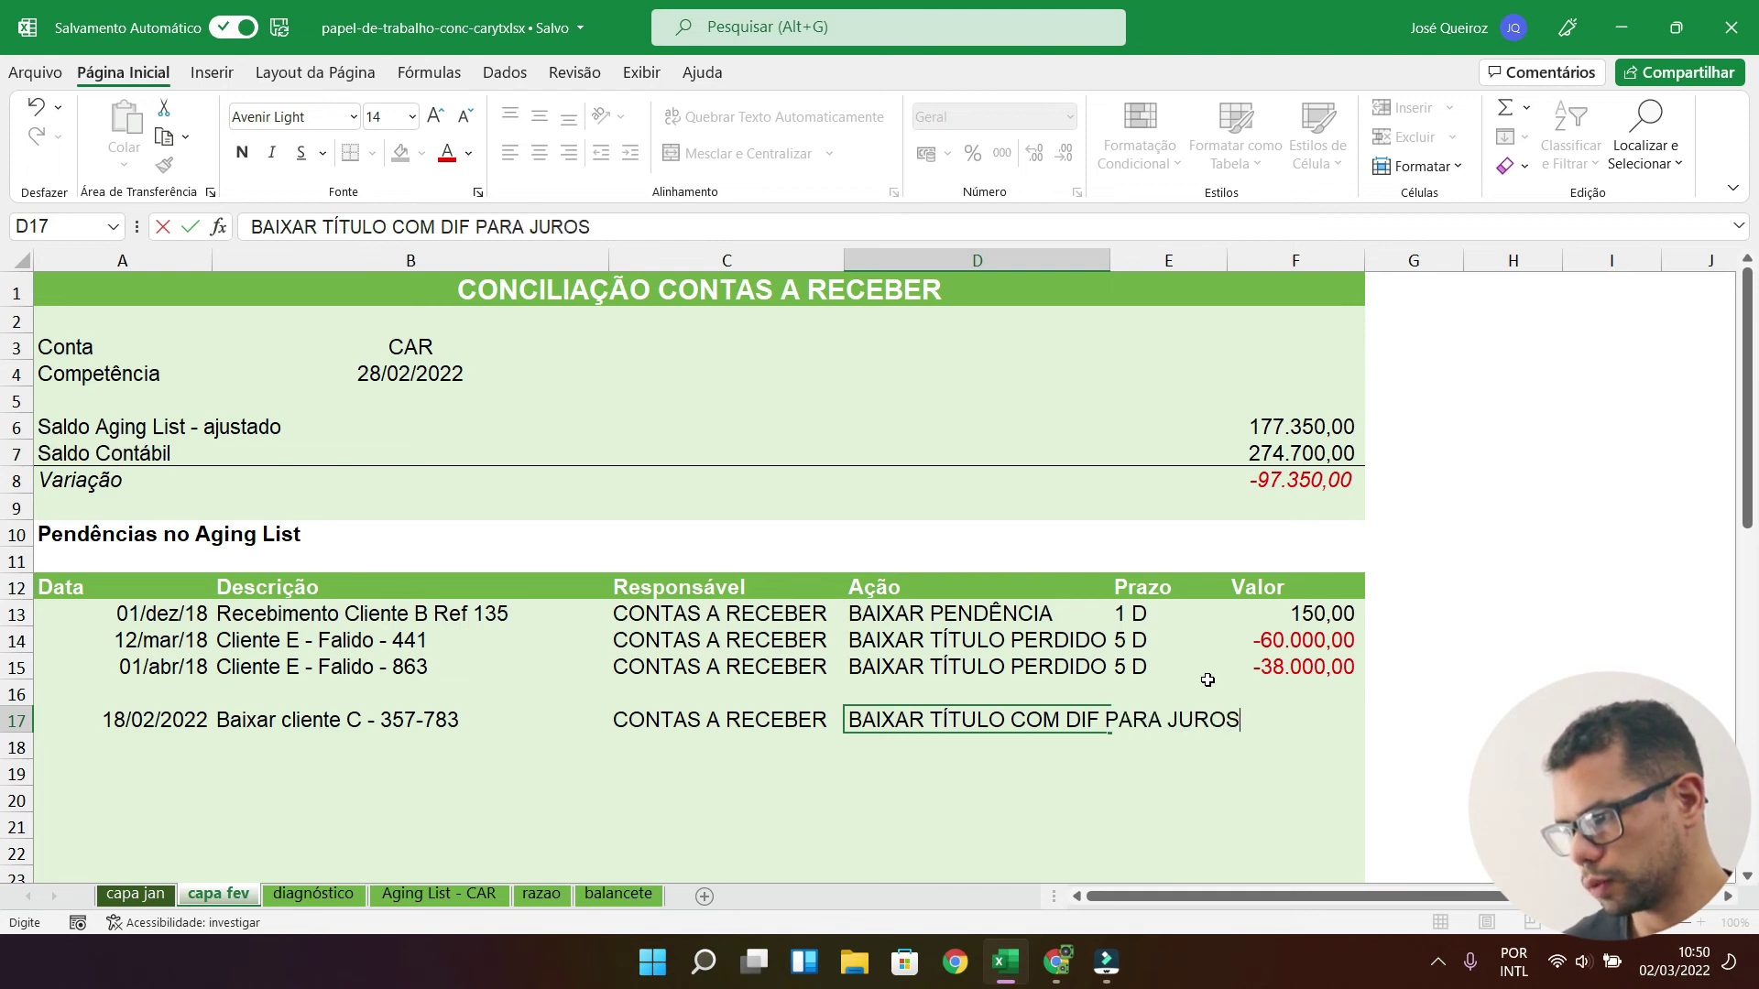
pyautogui.press('Return')
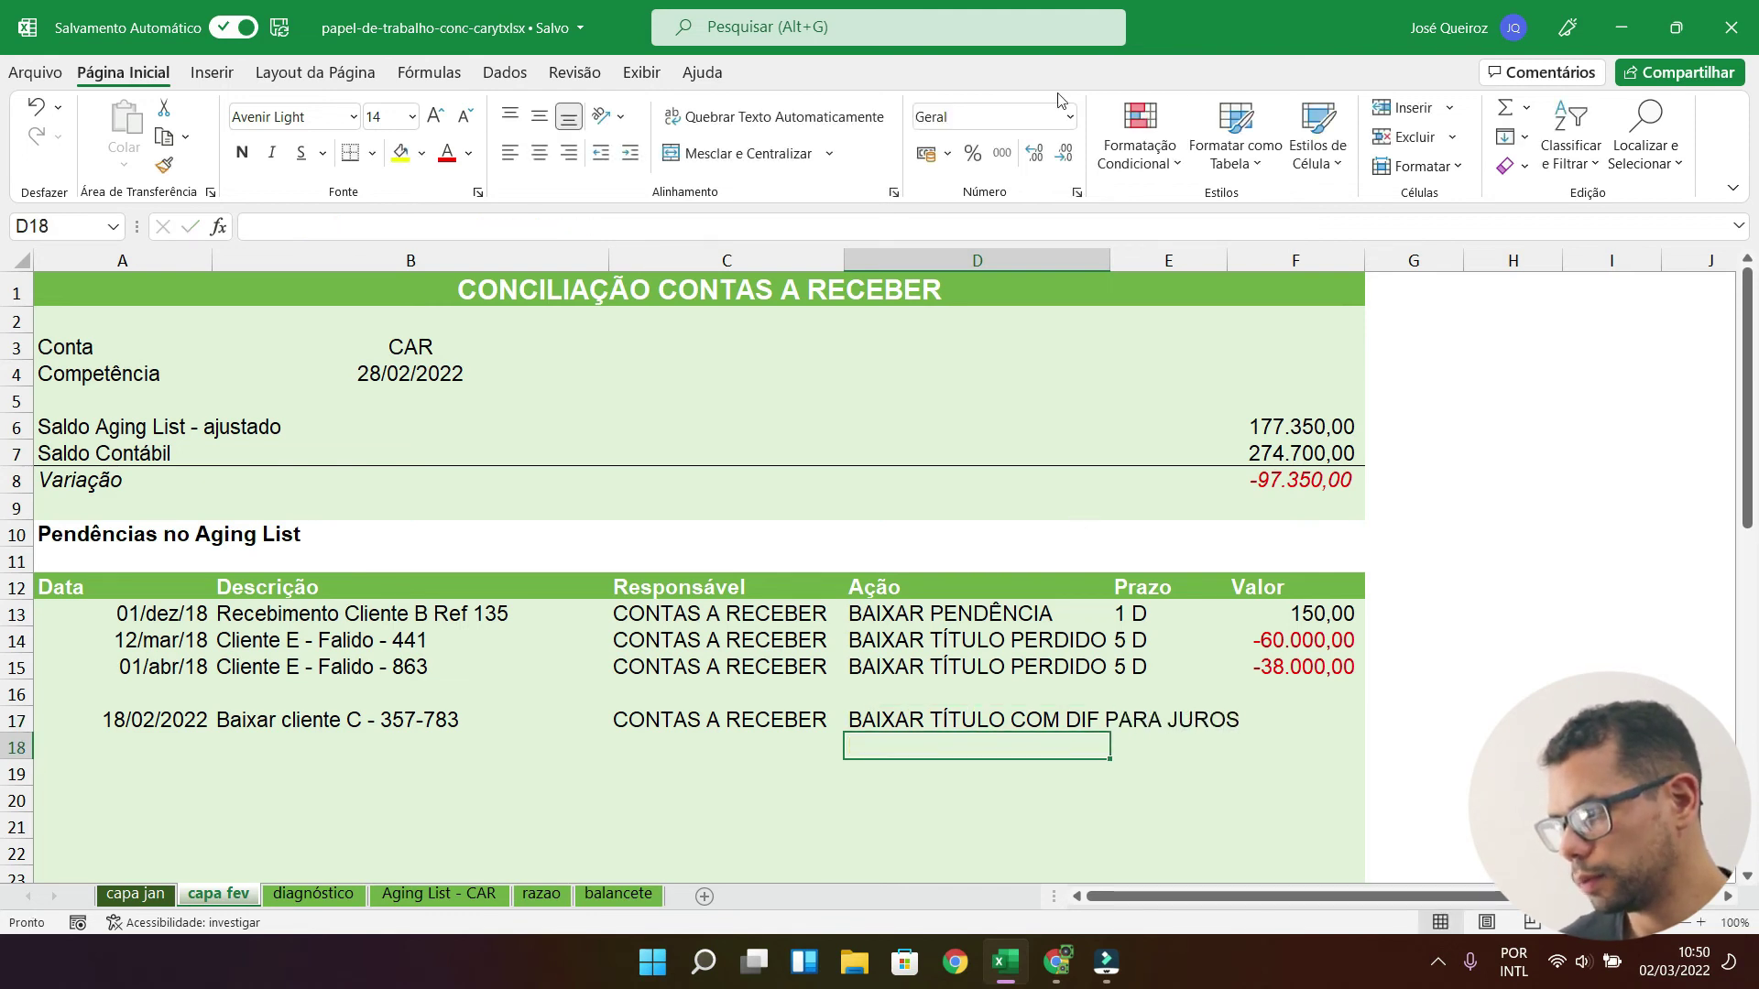
pyautogui.doubleClick(1109, 260)
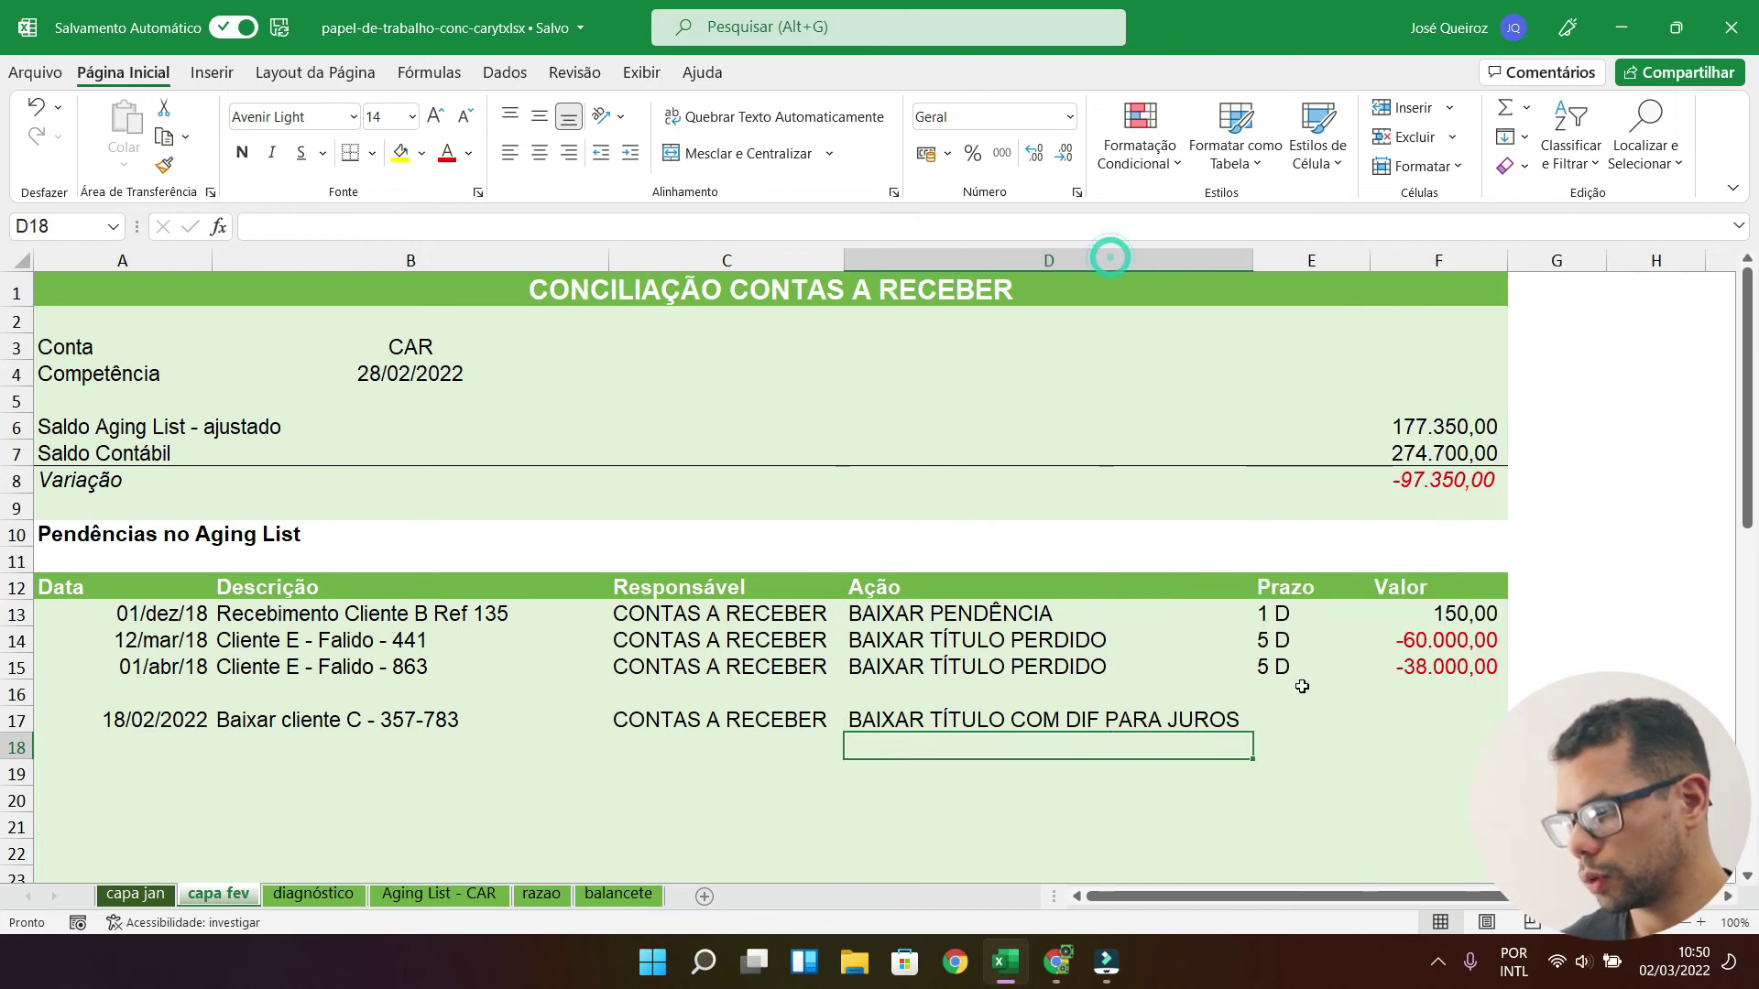
# Step: Copy the 1 D deadline from E13 into E17
pyautogui.click(1274, 615)
pyautogui.press('alt')
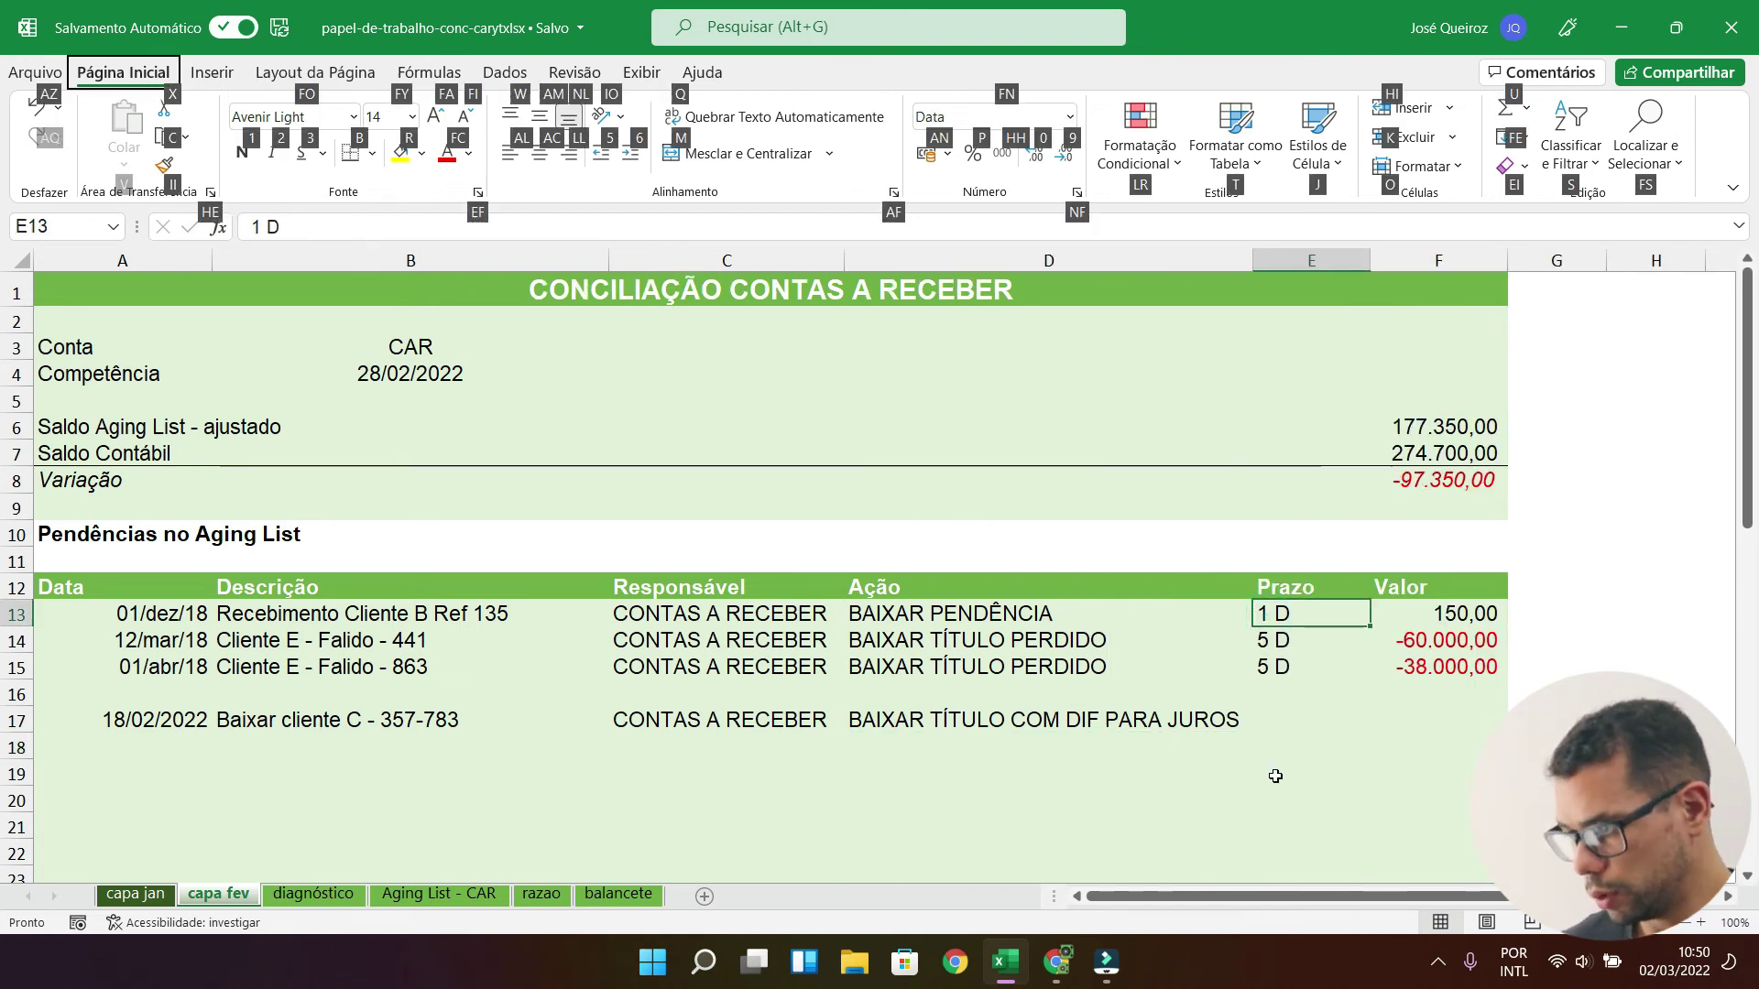
pyautogui.press('Escape')
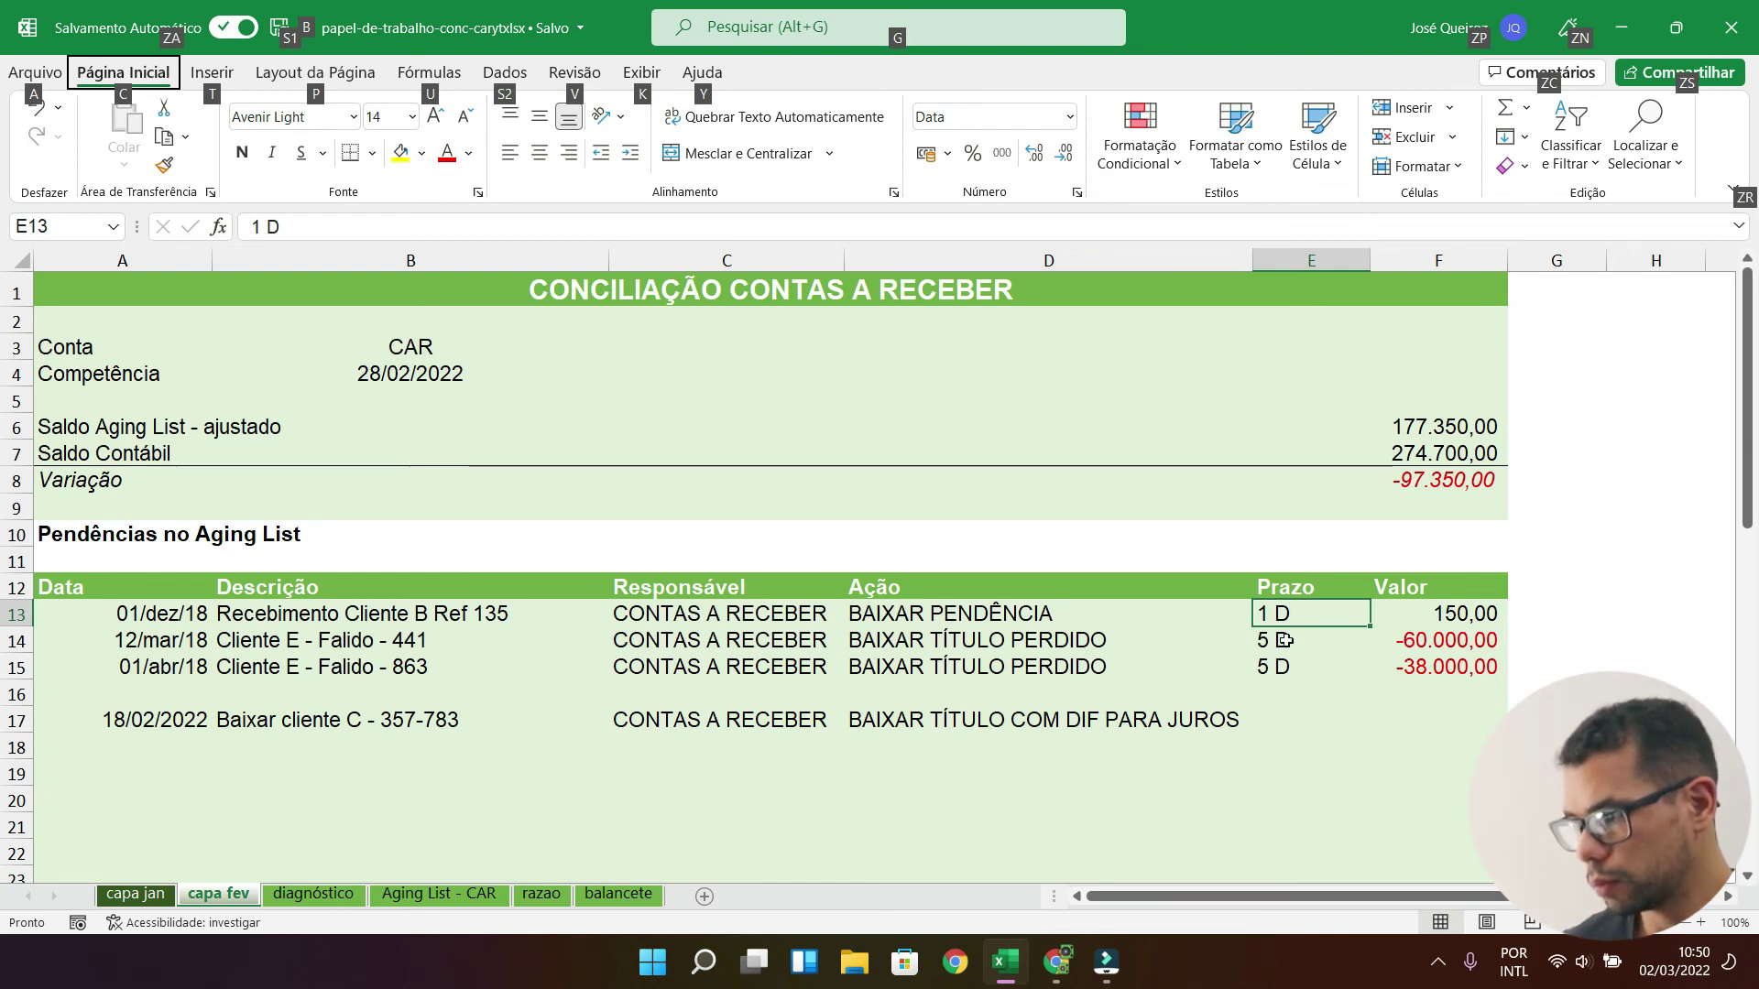
pyautogui.click(1292, 615)
pyautogui.hotkey('ctrl', 'c')
pyautogui.click(1299, 717)
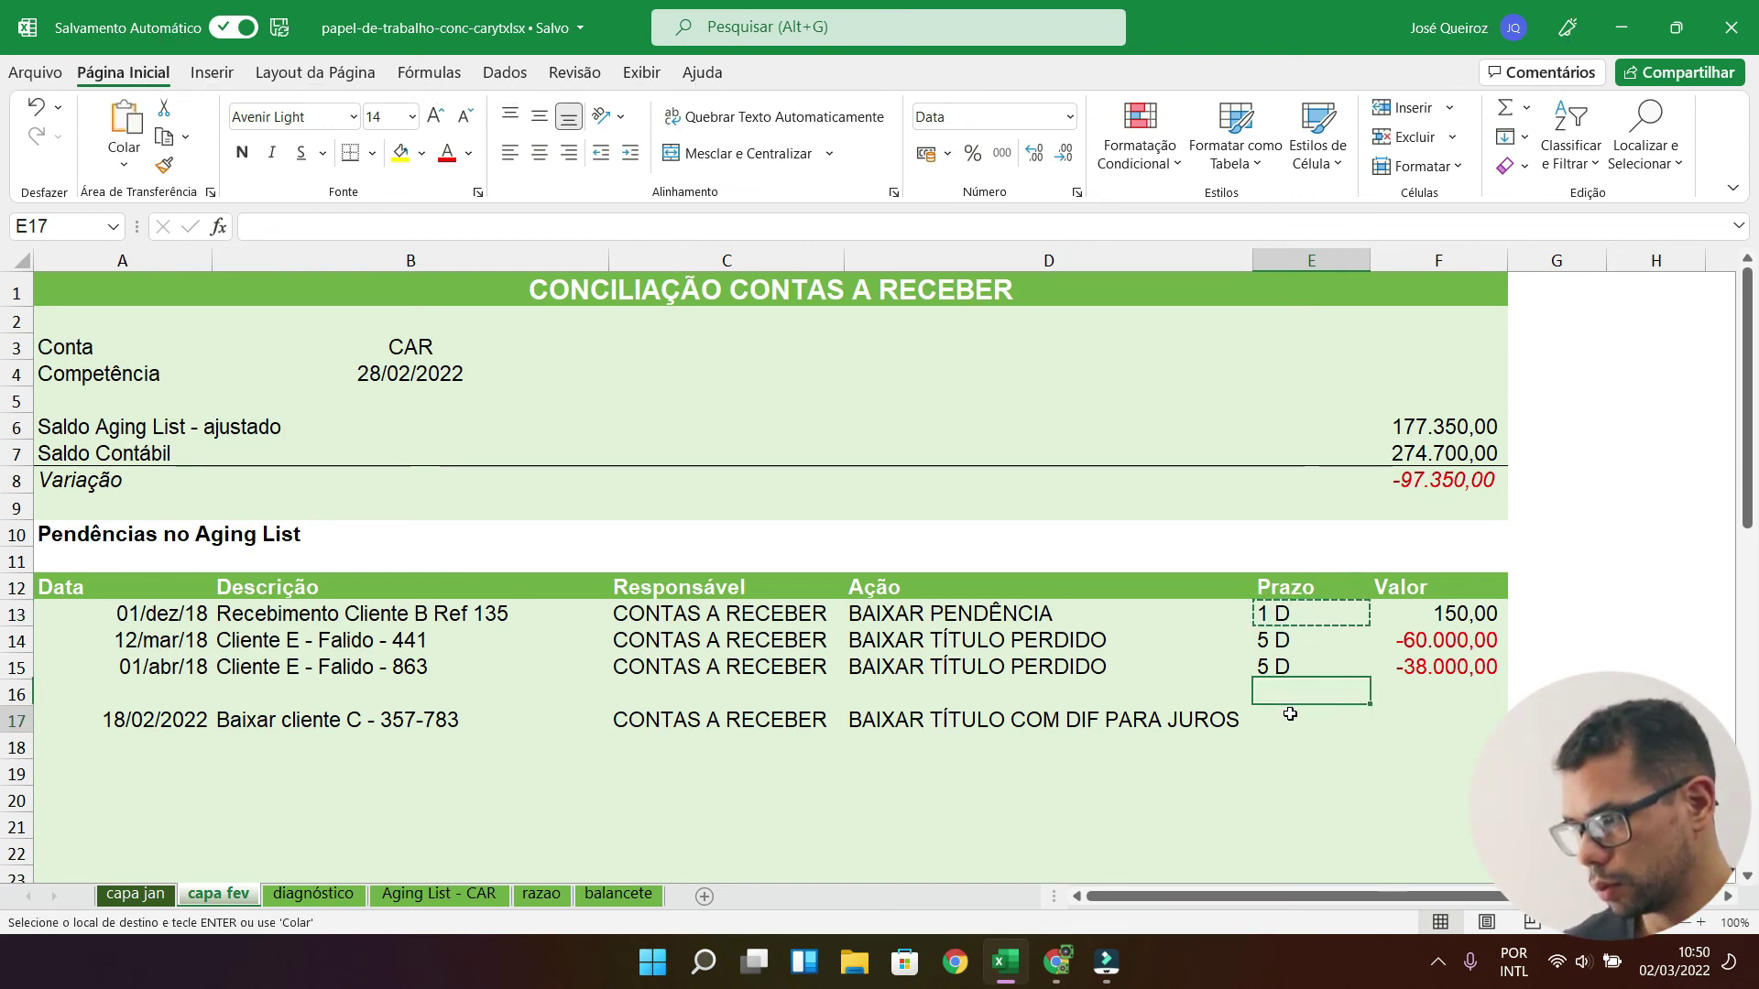
pyautogui.hotkey('ctrl', 'v')
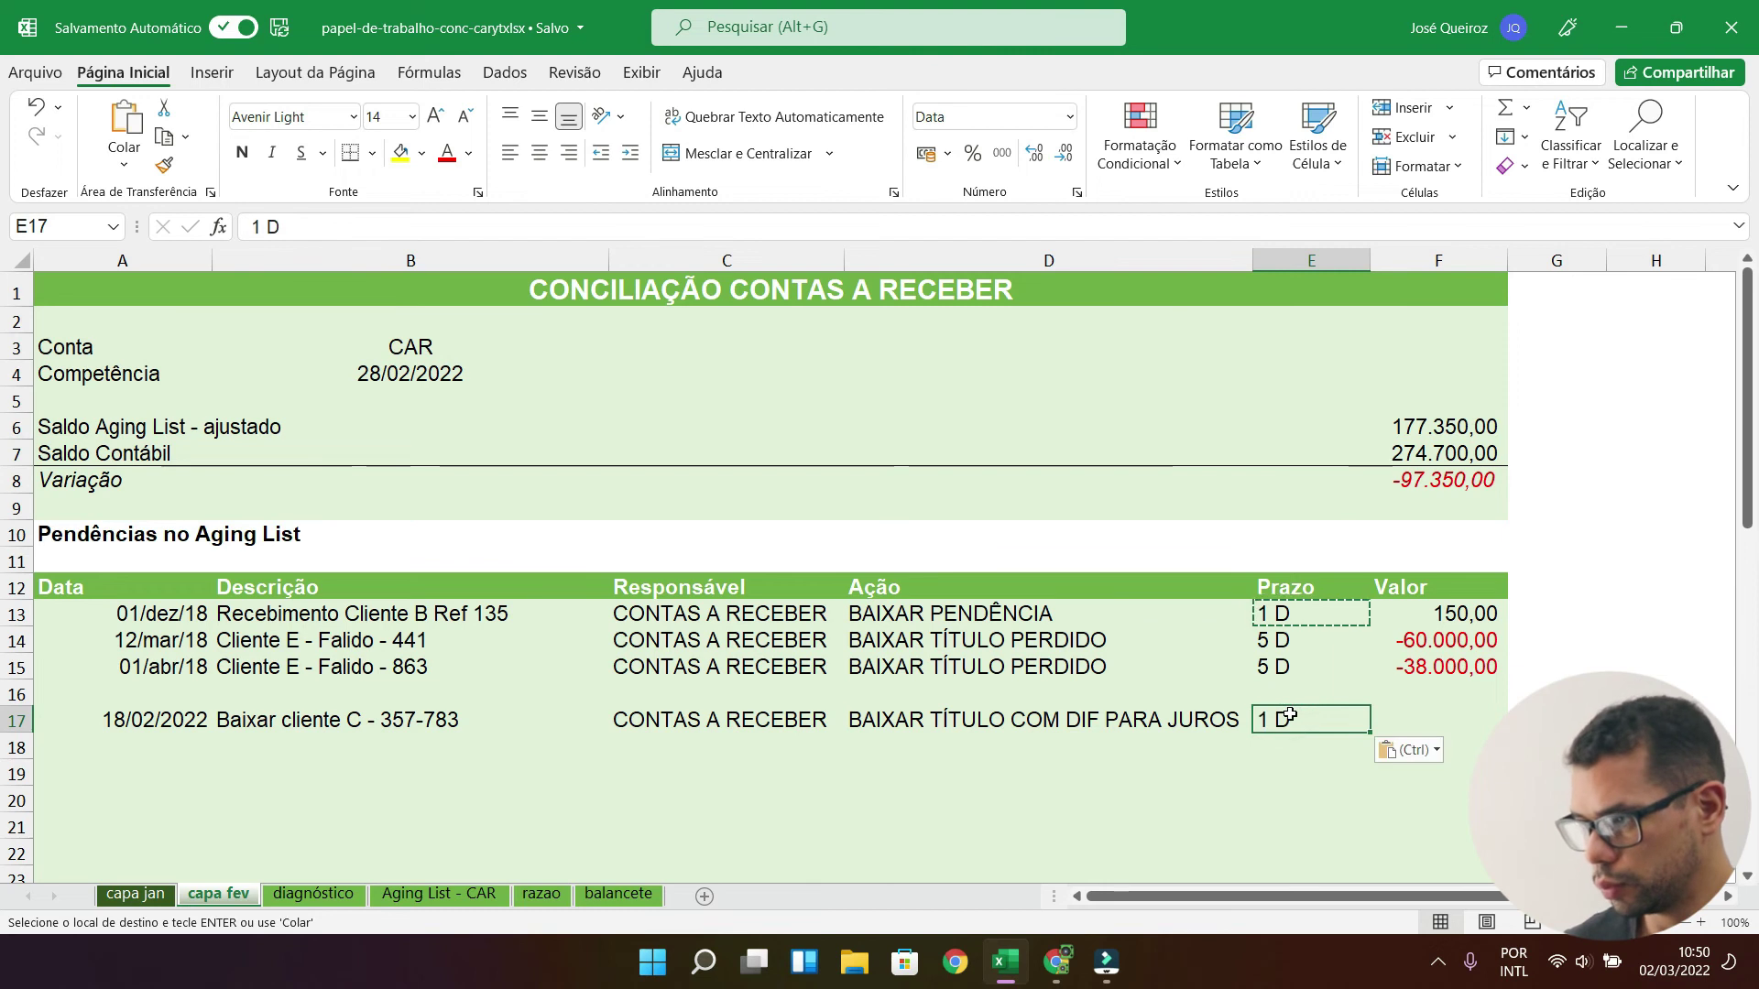
pyautogui.press('Escape')
pyautogui.click(1445, 720)
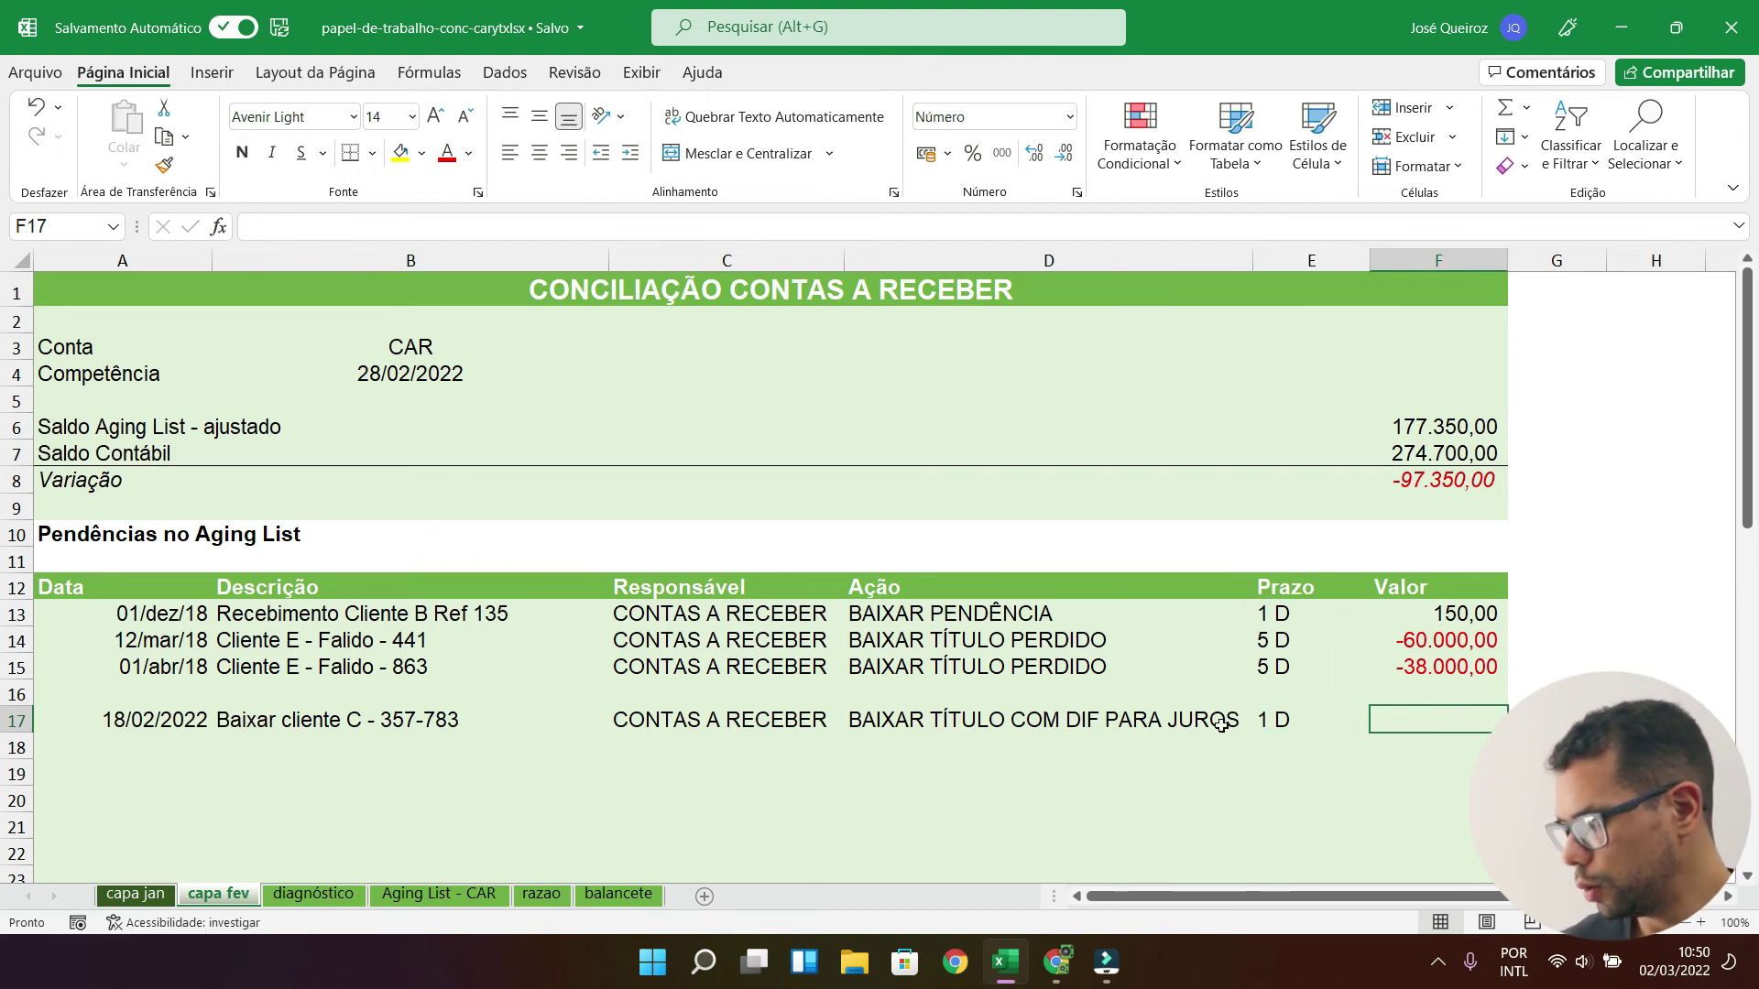
pyautogui.write('=')
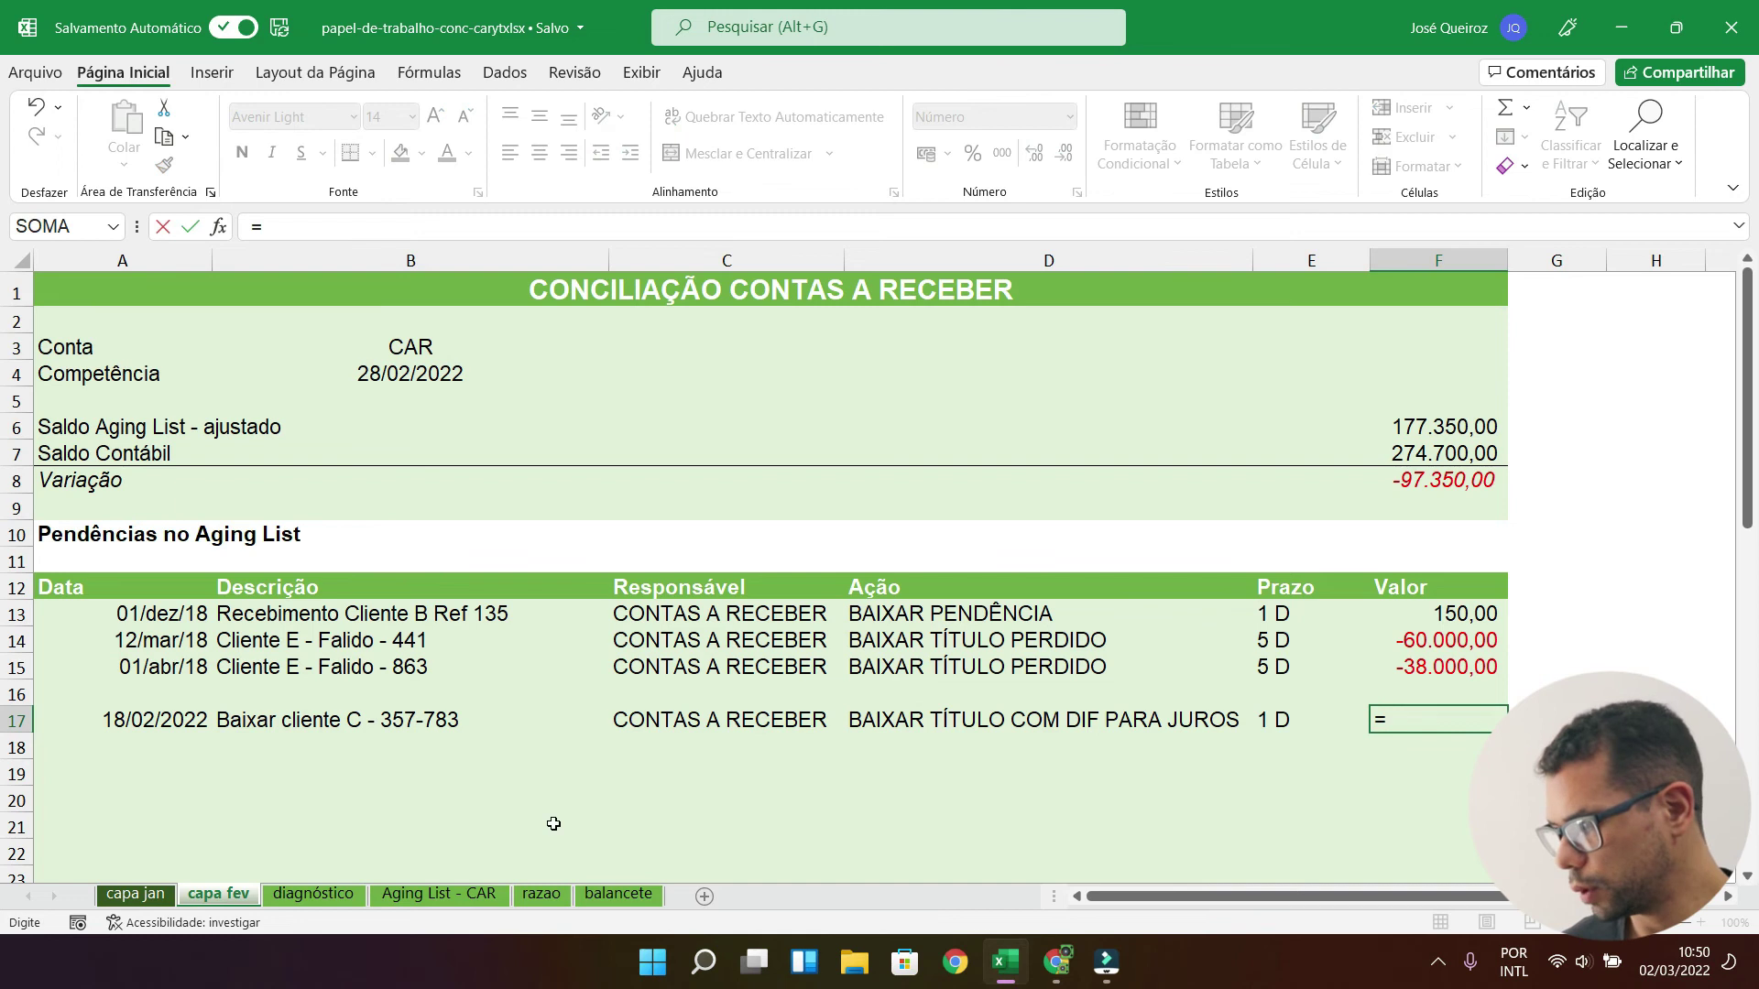
pyautogui.click(431, 895)
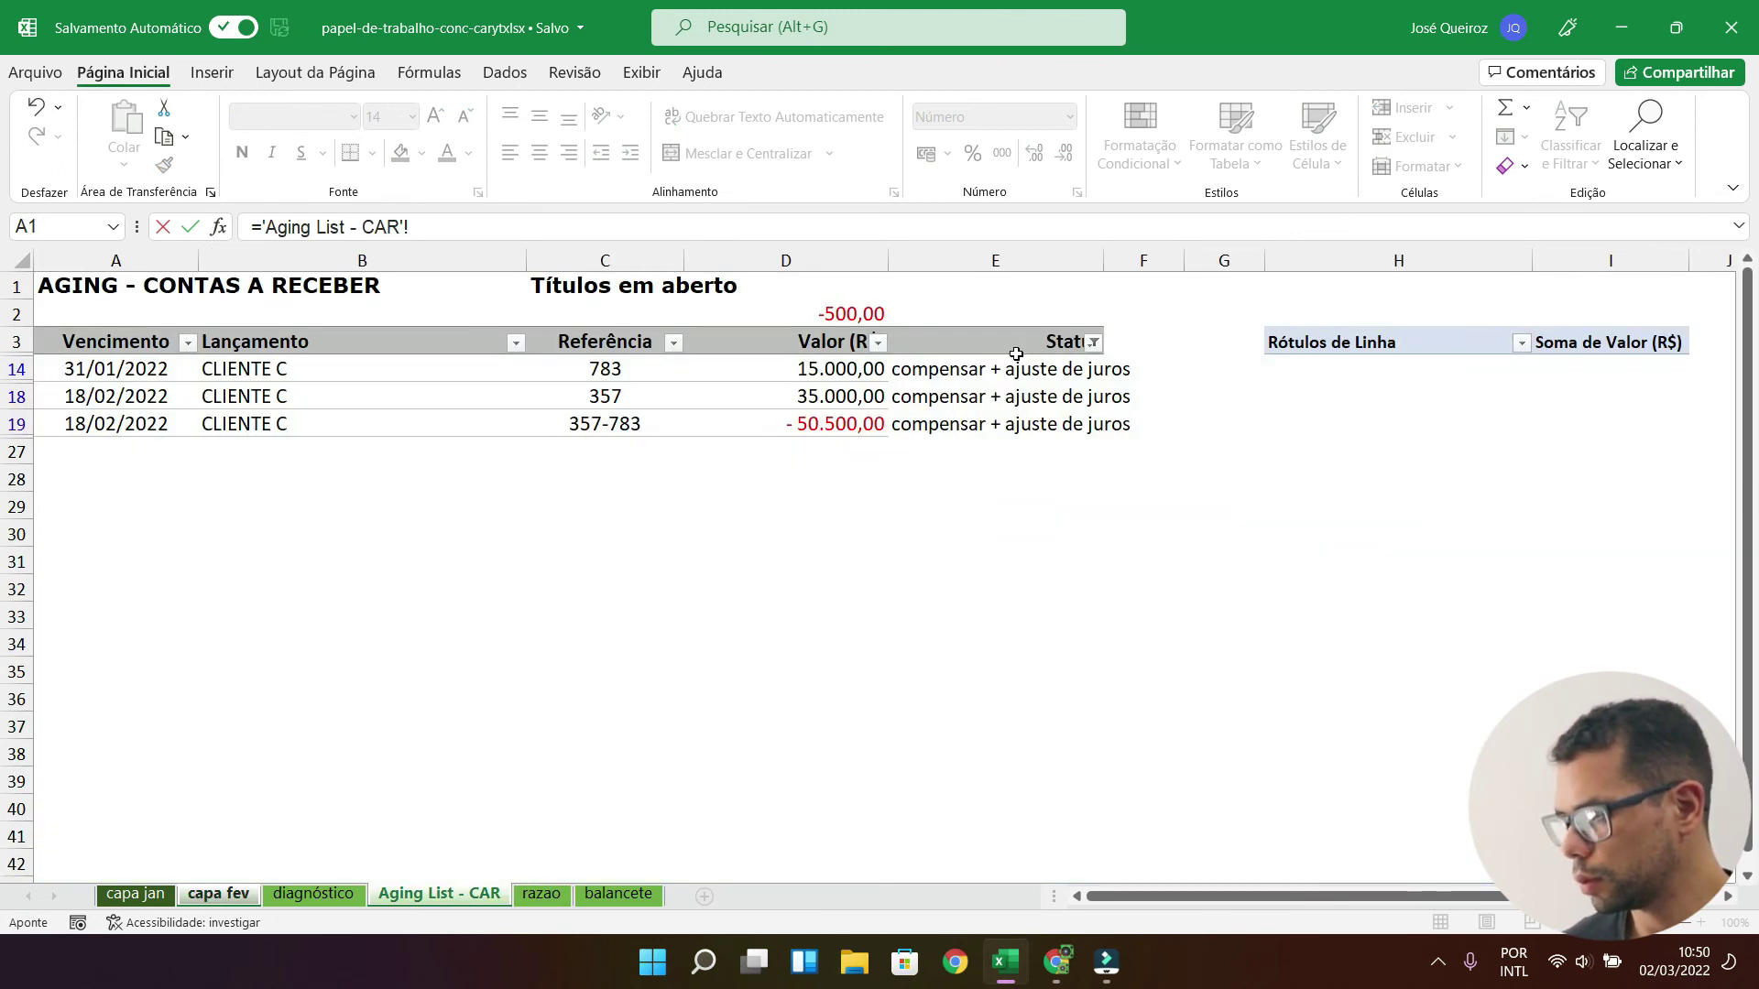
pyautogui.press('Return')
pyautogui.press('Escape')
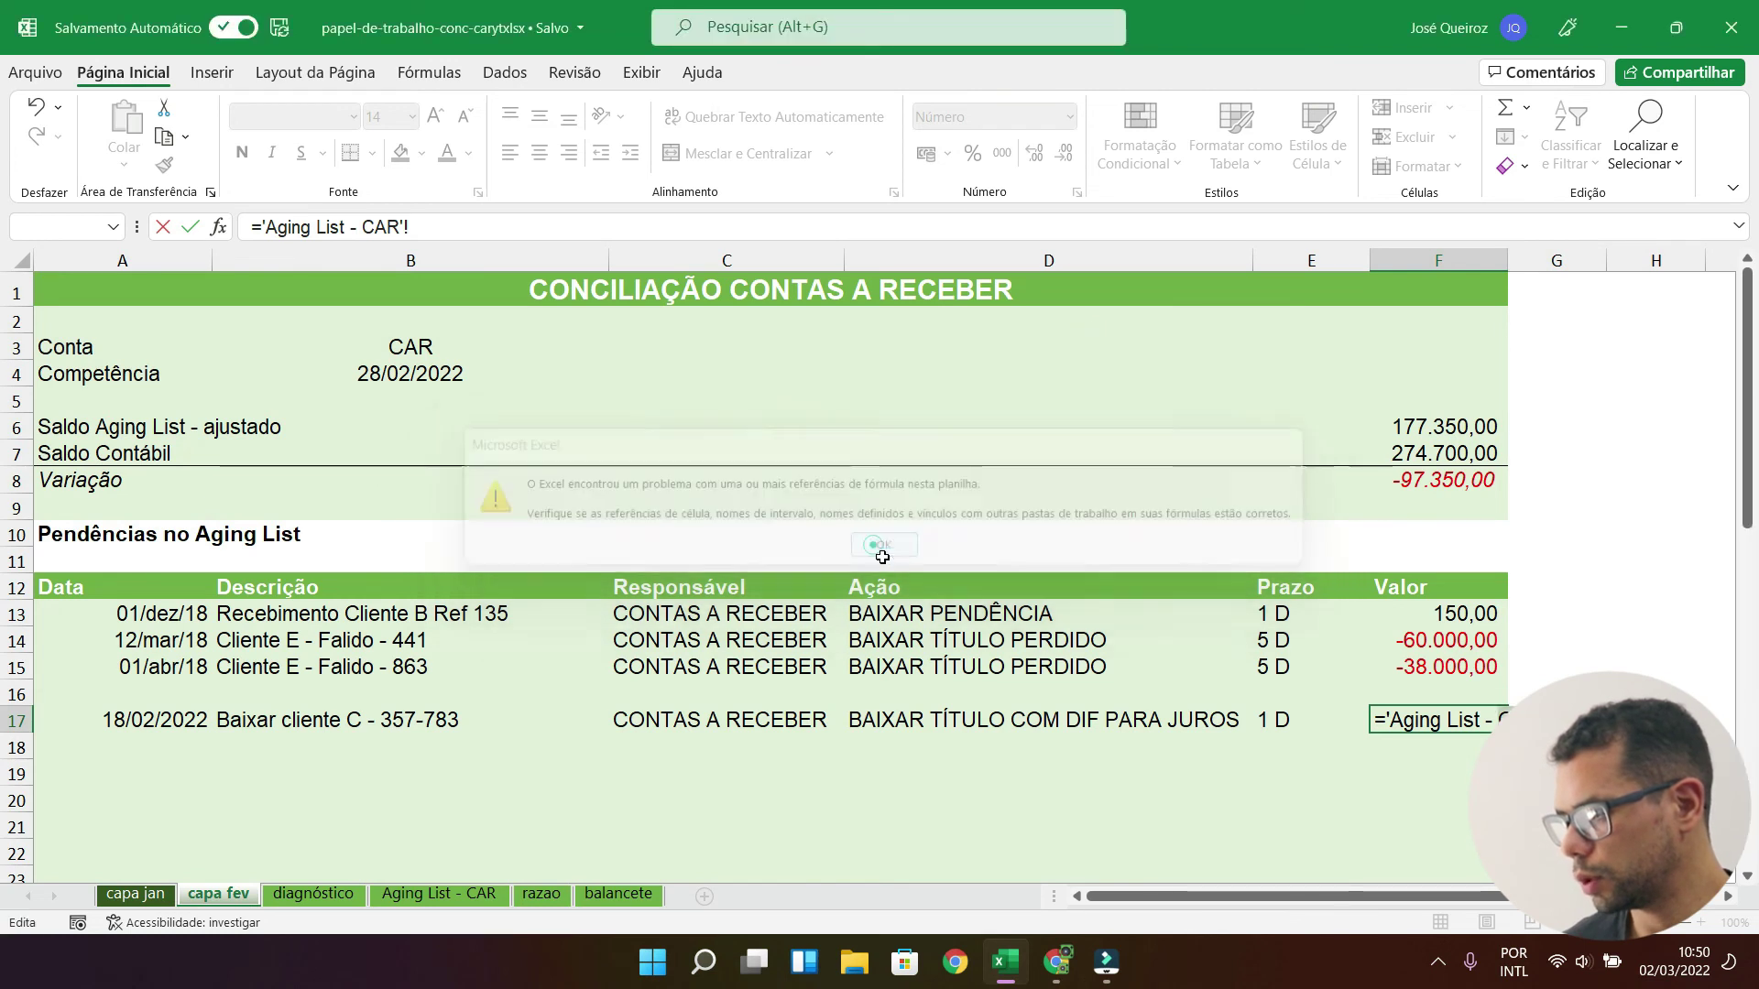
pyautogui.press('Escape')
# Step: Clear the Status filter on the Aging List - CAR sheet to show every entry and the pivot table
pyautogui.click(417, 895)
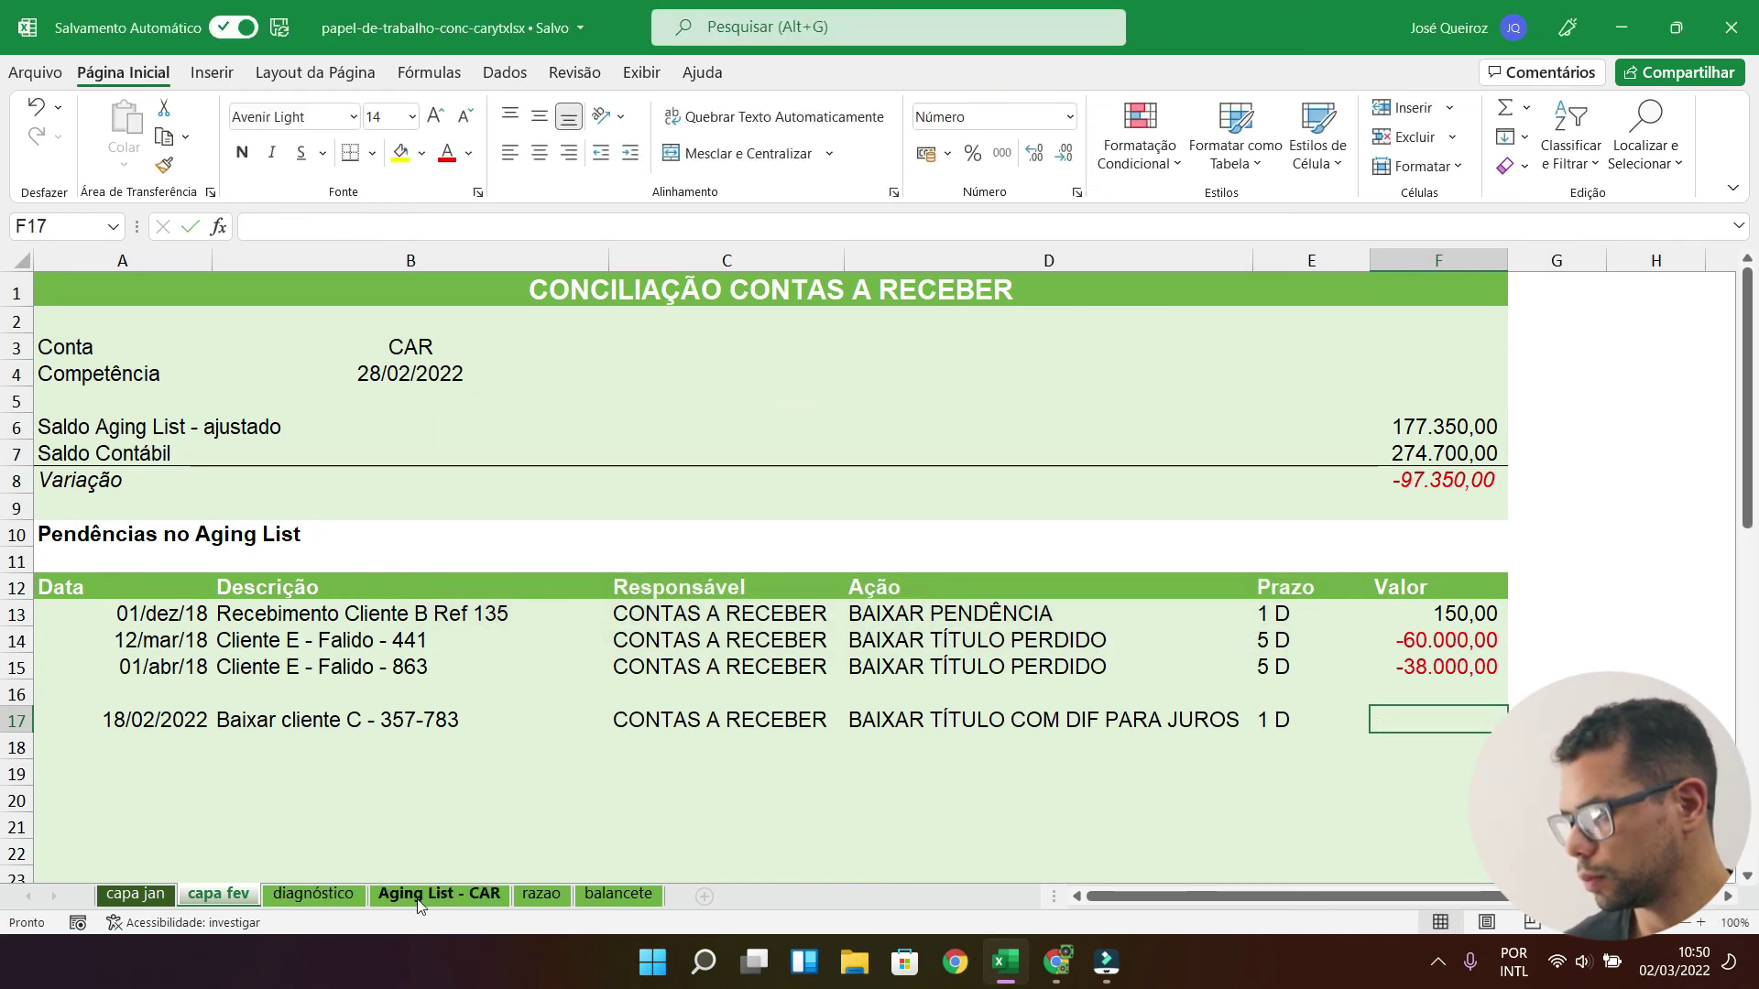
pyautogui.click(1091, 344)
pyautogui.click(897, 613)
pyautogui.click(965, 831)
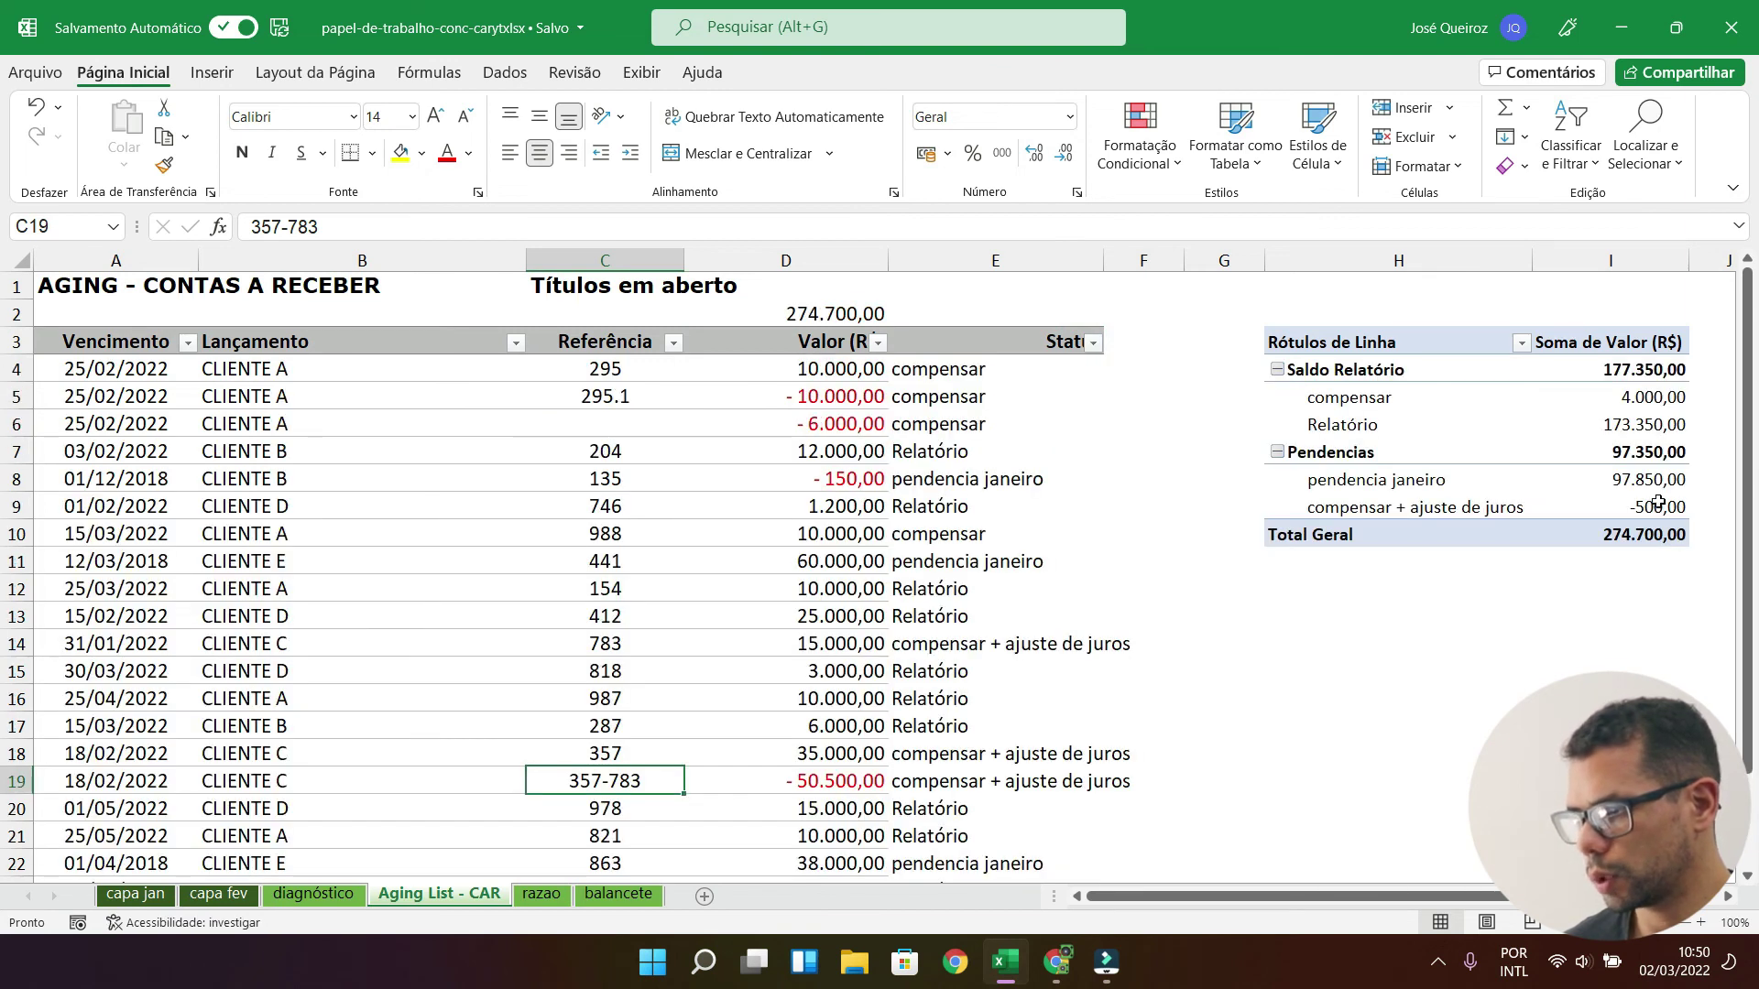
# Step: Link F17 on the capa fev sheet to the pivot table's compensar + ajuste de juros amount on Aging List - CAR
pyautogui.click(221, 897)
pyautogui.write('=')
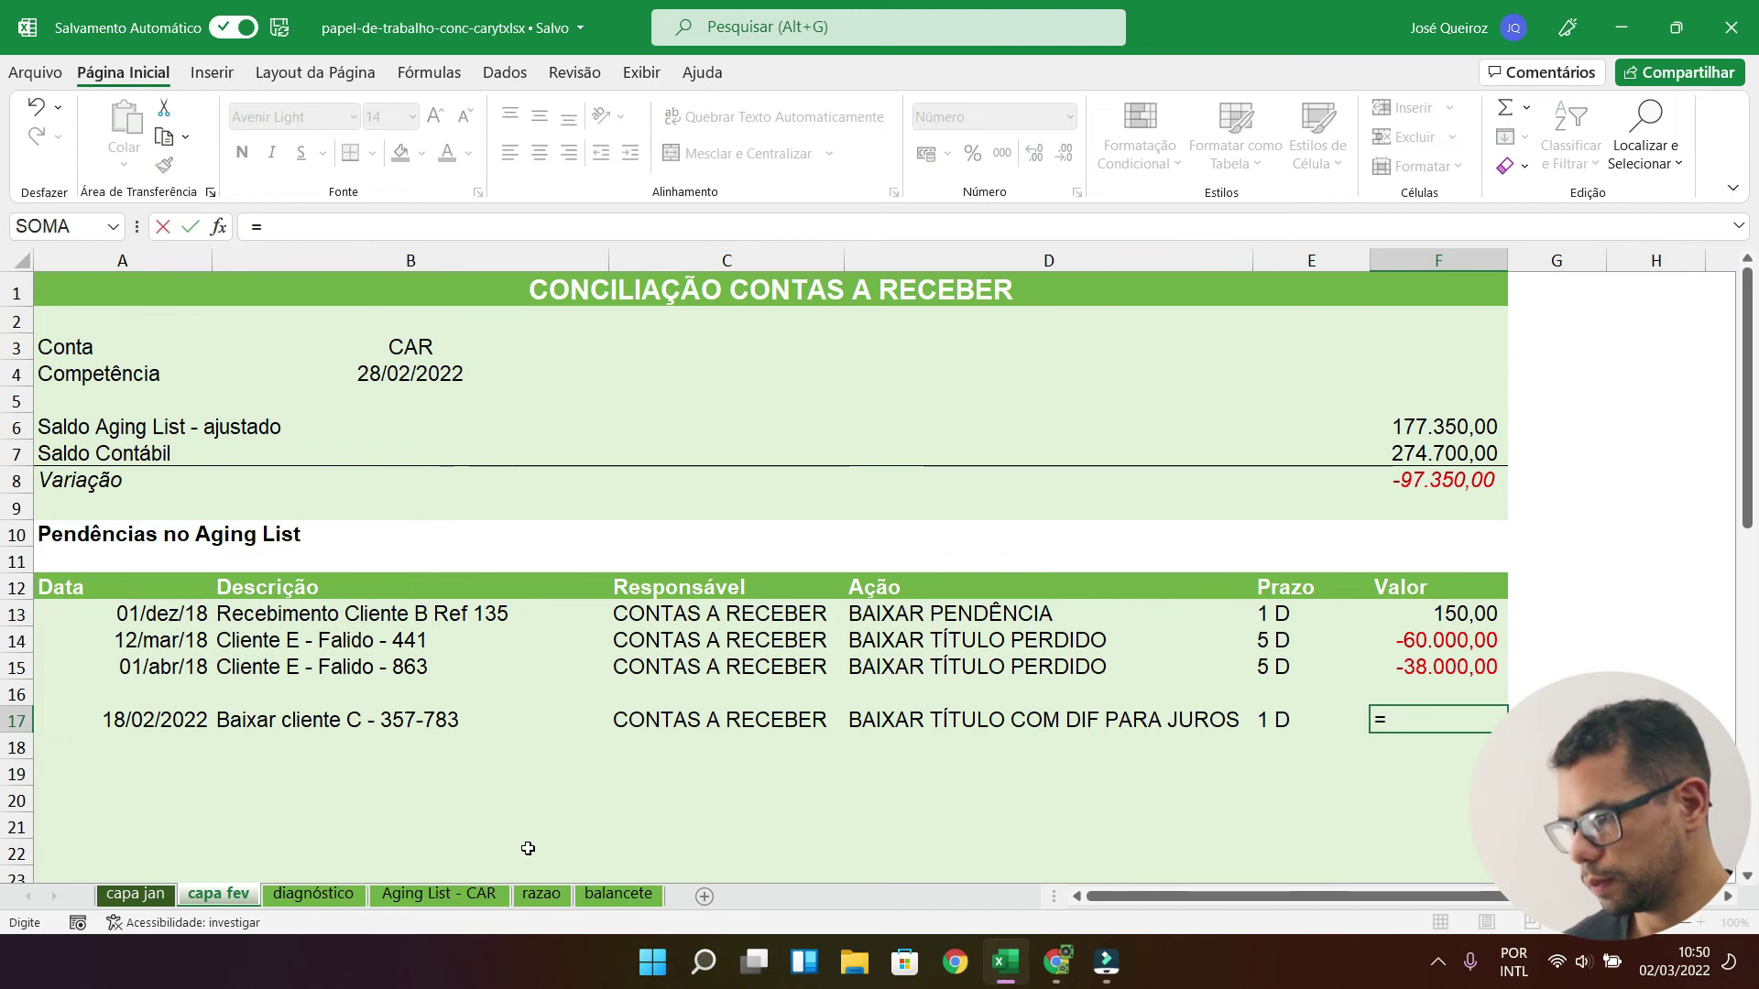
pyautogui.click(449, 892)
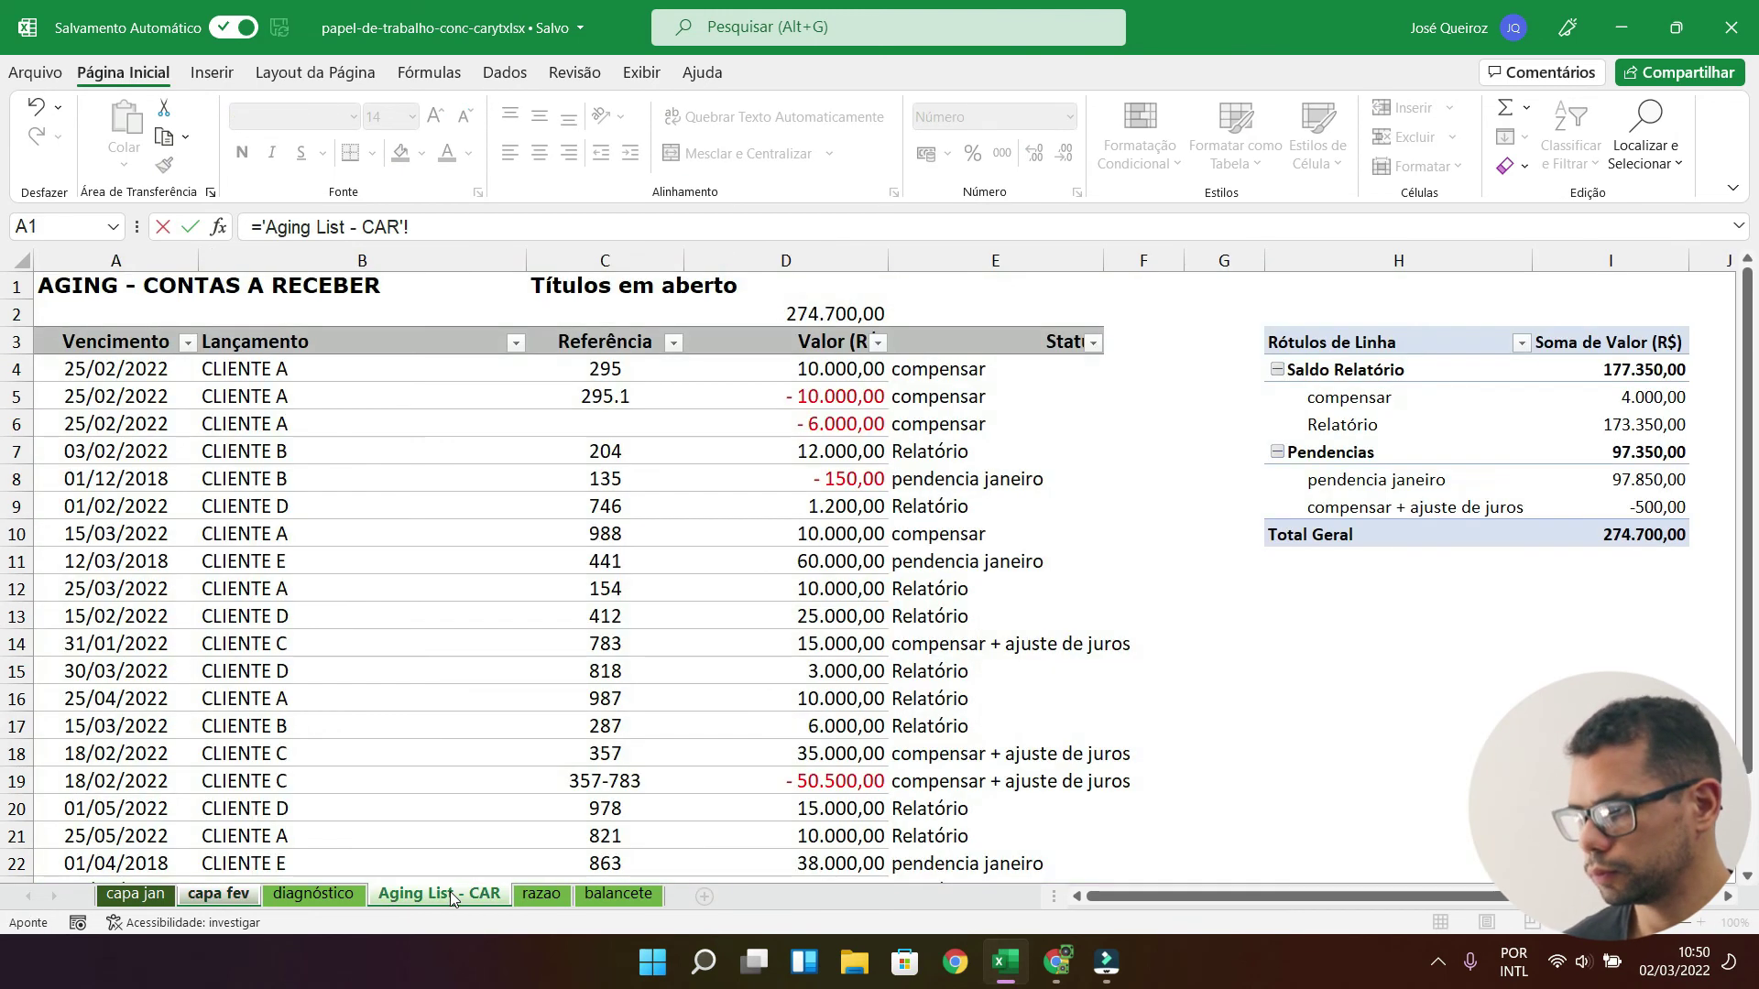
pyautogui.click(1640, 500)
pyautogui.press('Return')
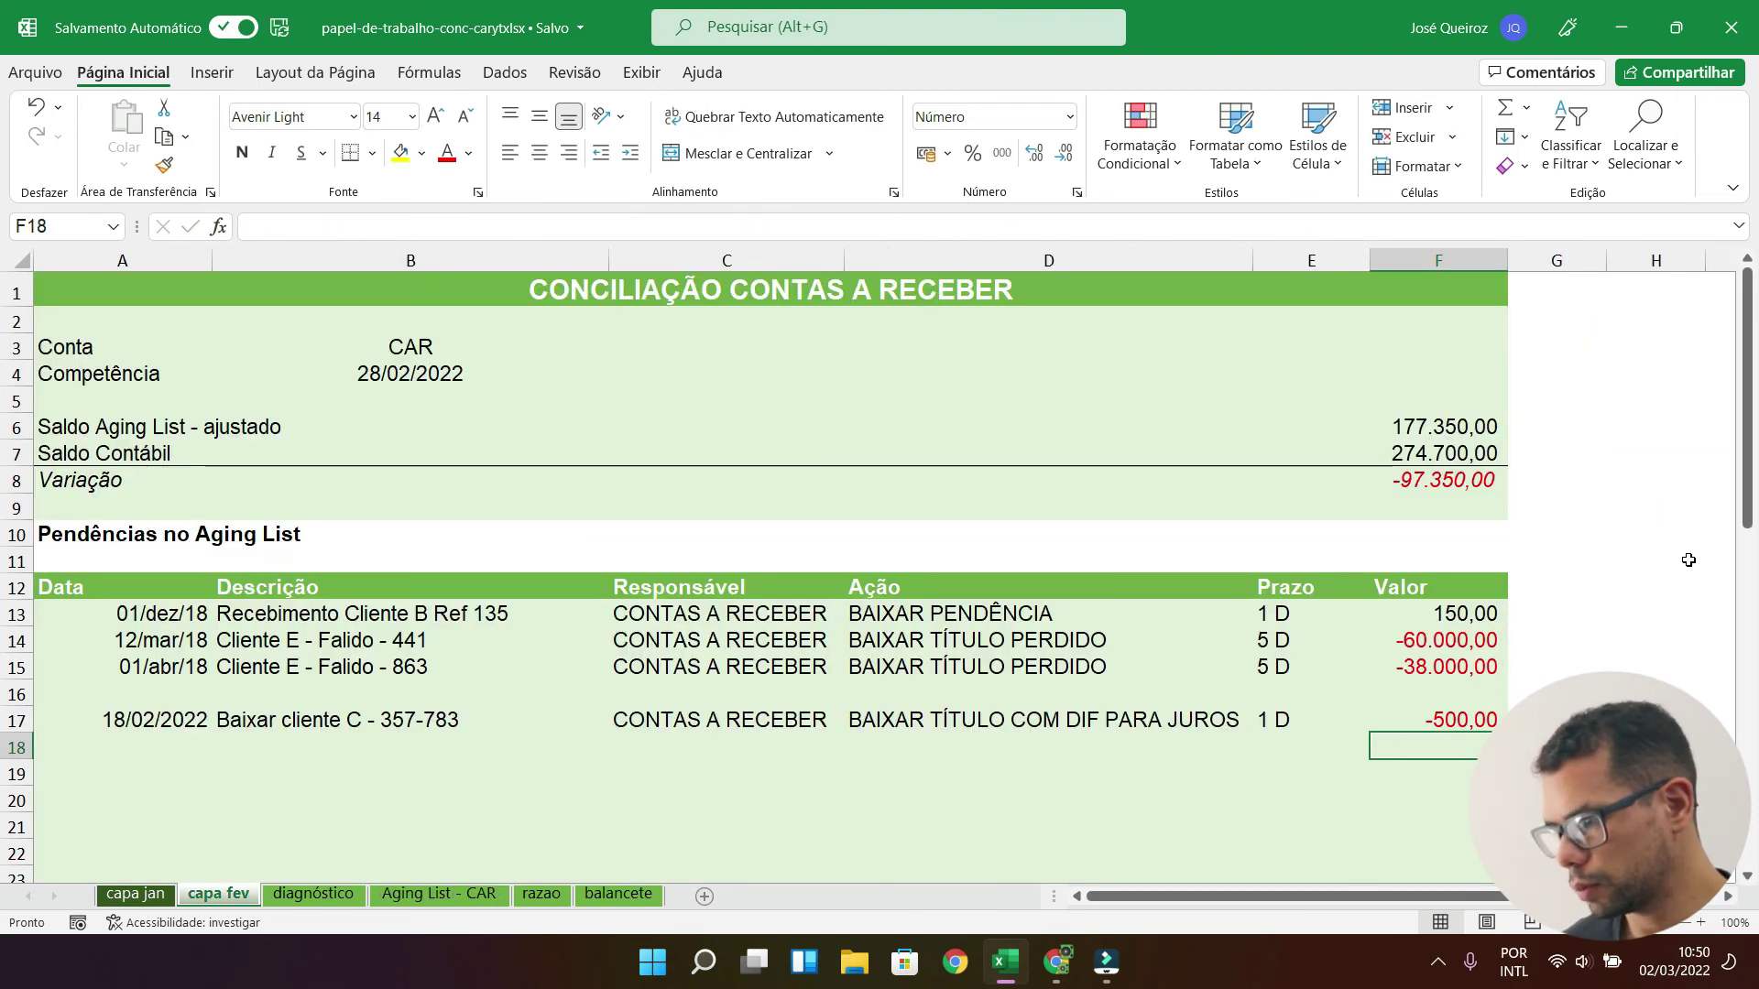
# Step: Negate the pivot reference formula in F17 by adding a minus sign before INFODADOSTABELADINÂMICA
pyautogui.click(1418, 723)
pyautogui.doubleClick(1418, 723)
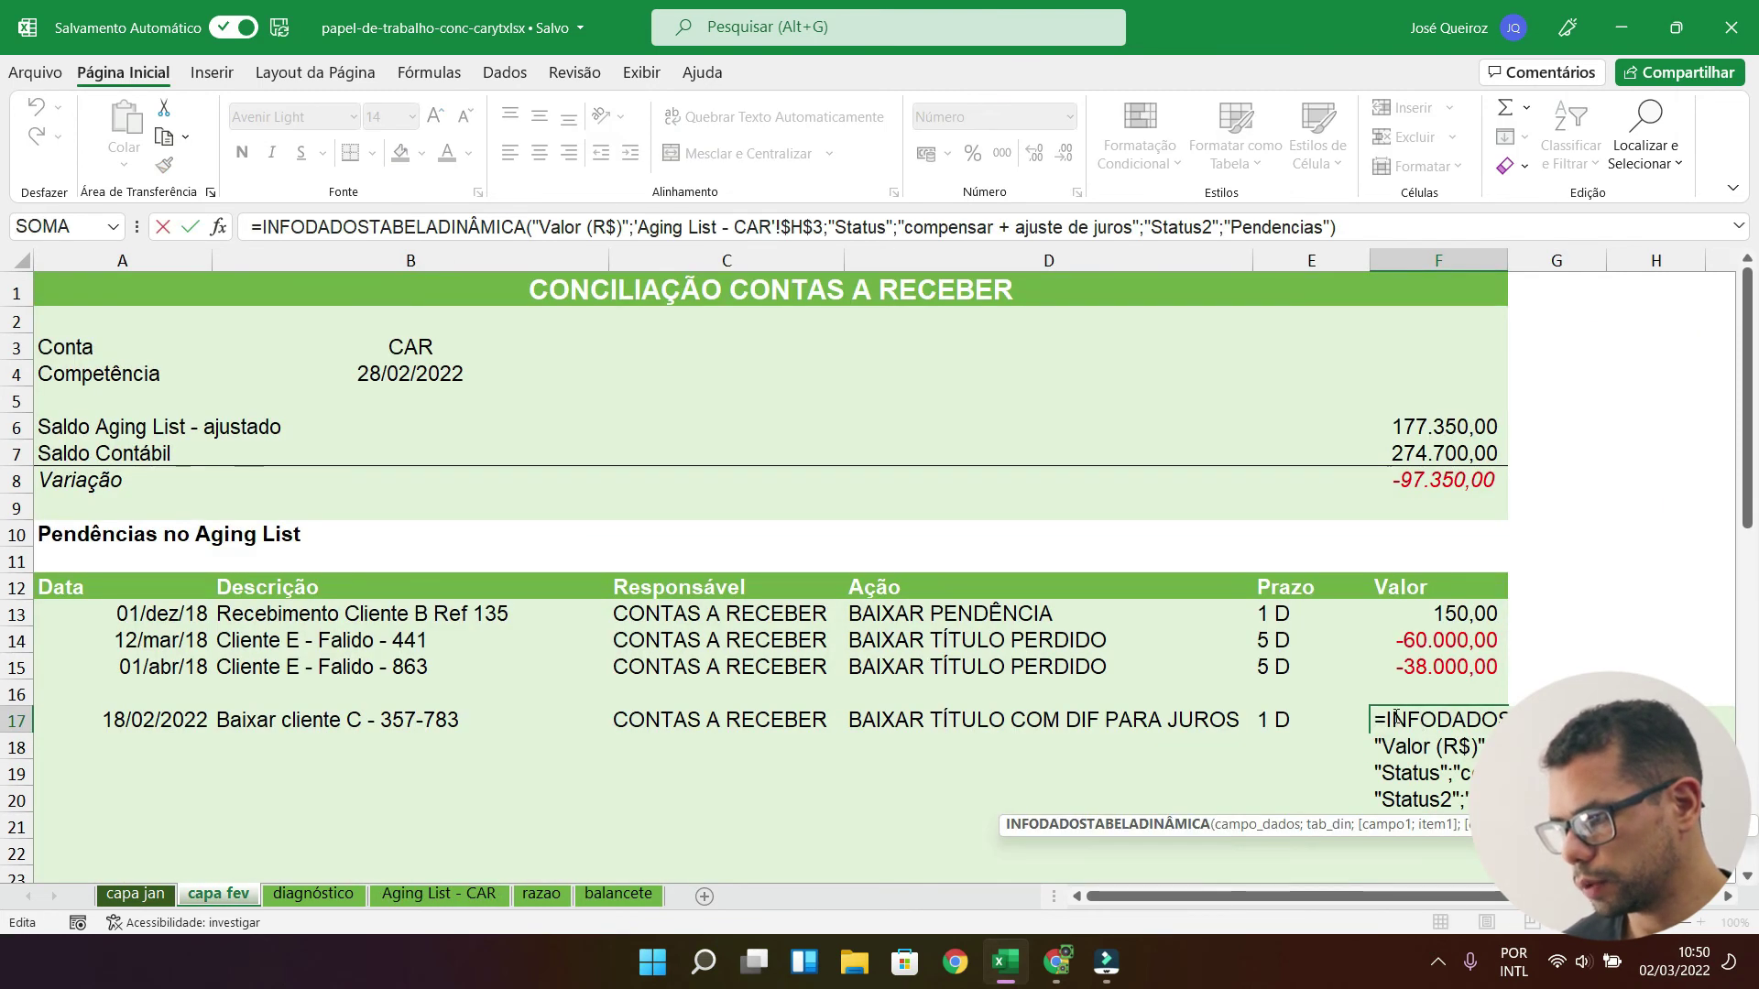
pyautogui.write('-')
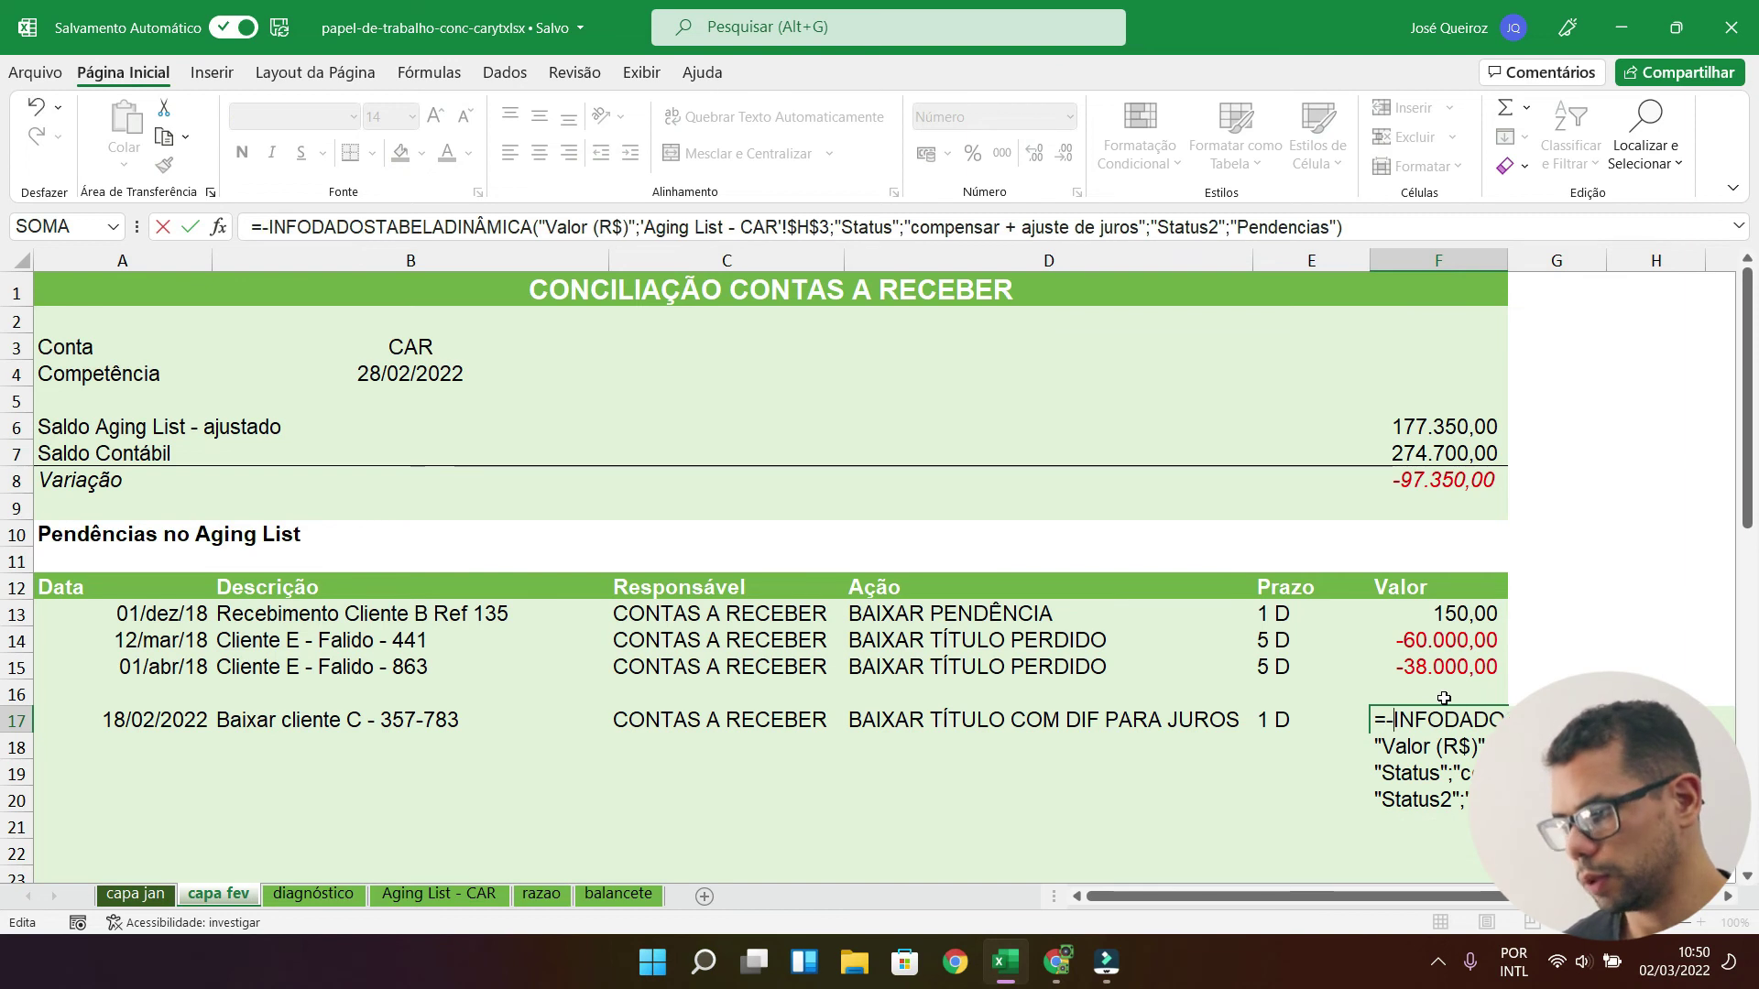
pyautogui.press('Return')
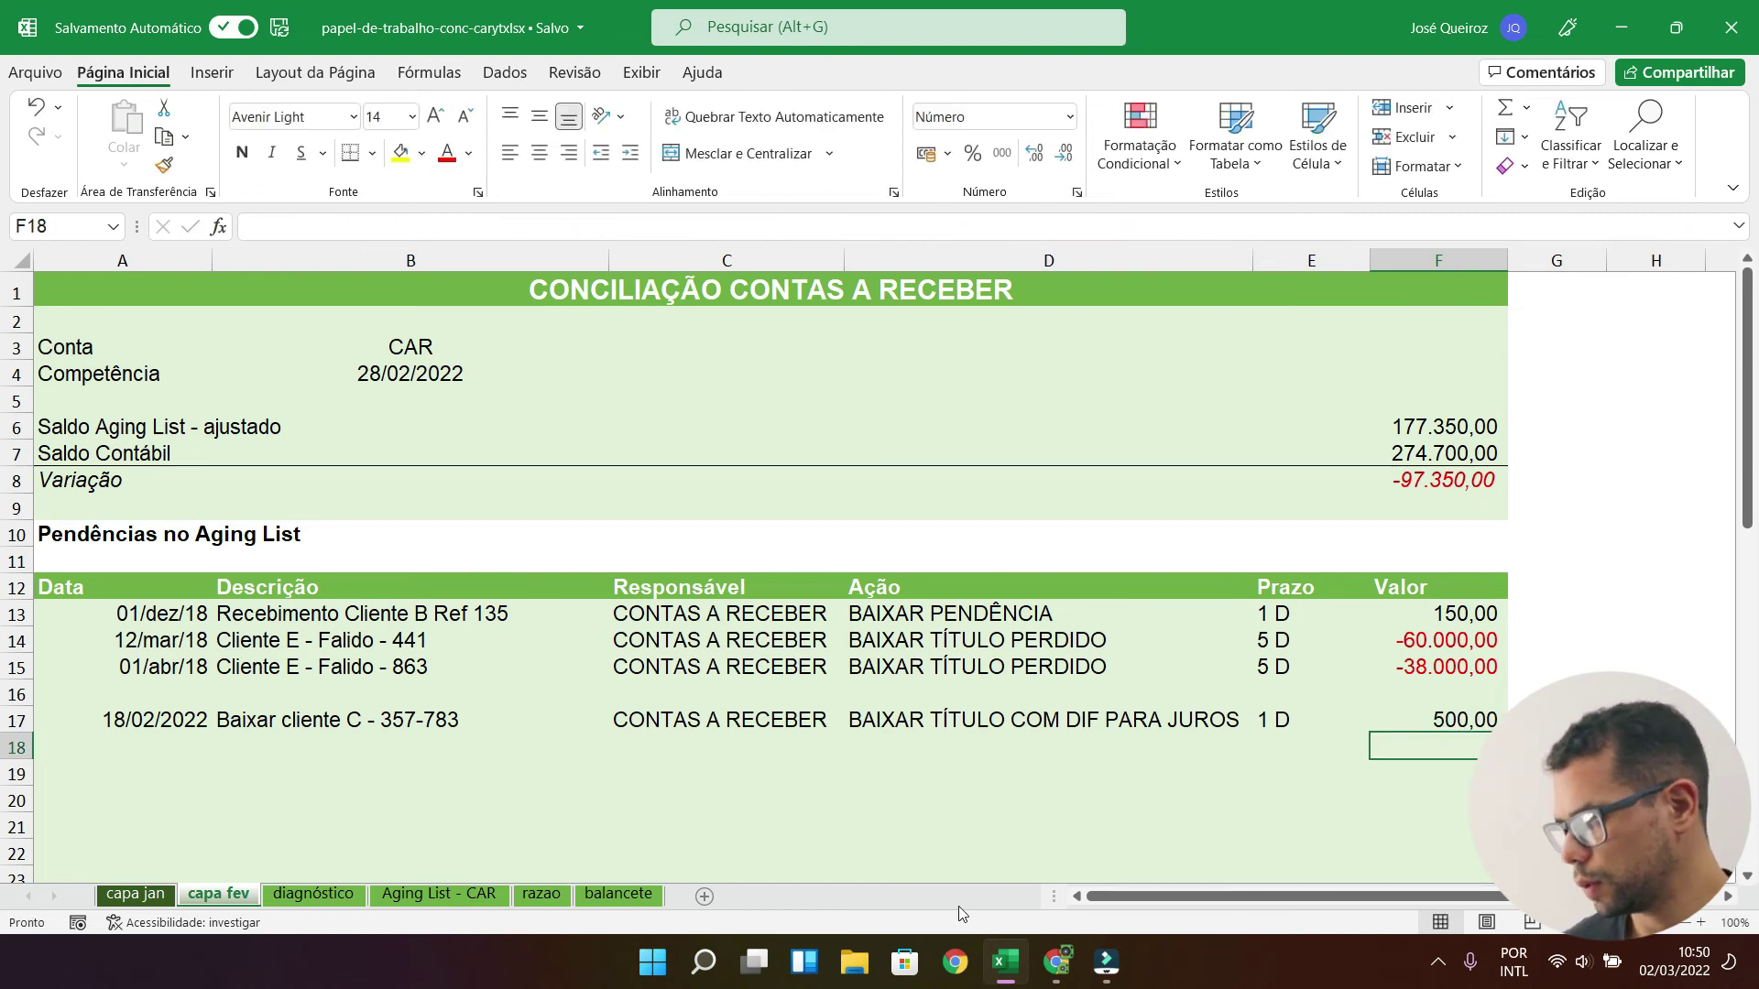
# Step: Compare the Variação in F8 with the Subtotal pendências do Extrato in F32, and inspect the Pendências no Razão Contábil rows
pyautogui.scroll(-2, 505, 699)
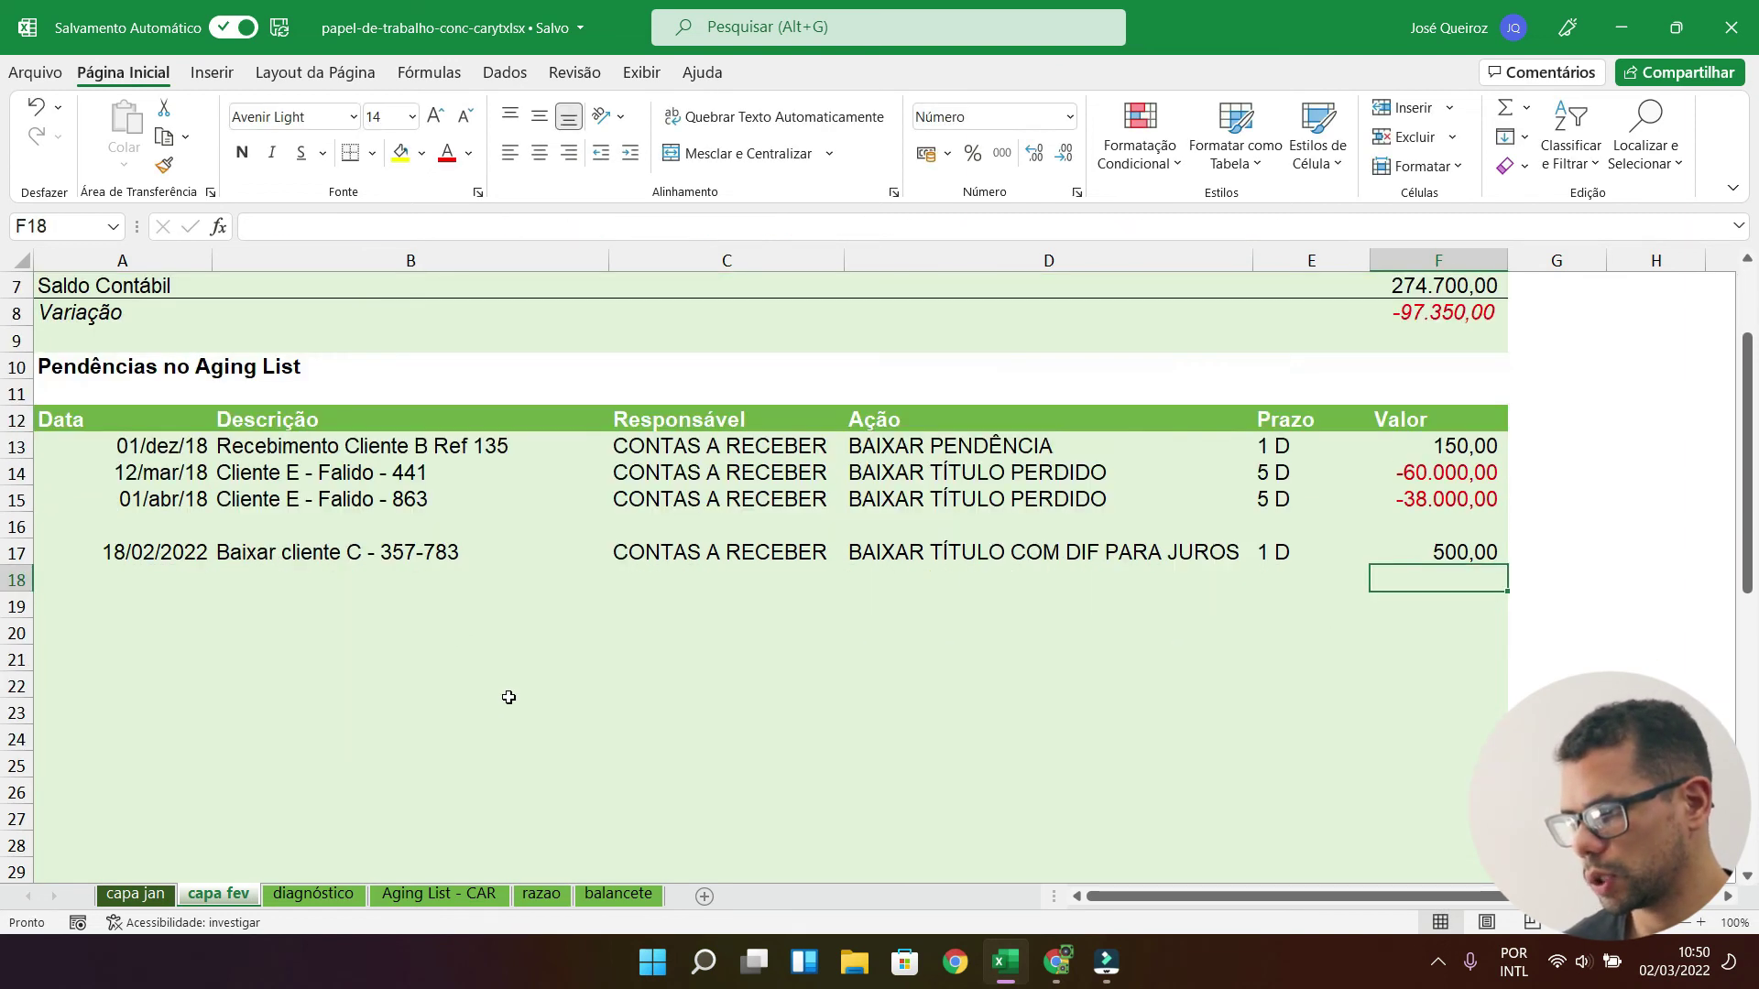
pyautogui.click(1444, 549)
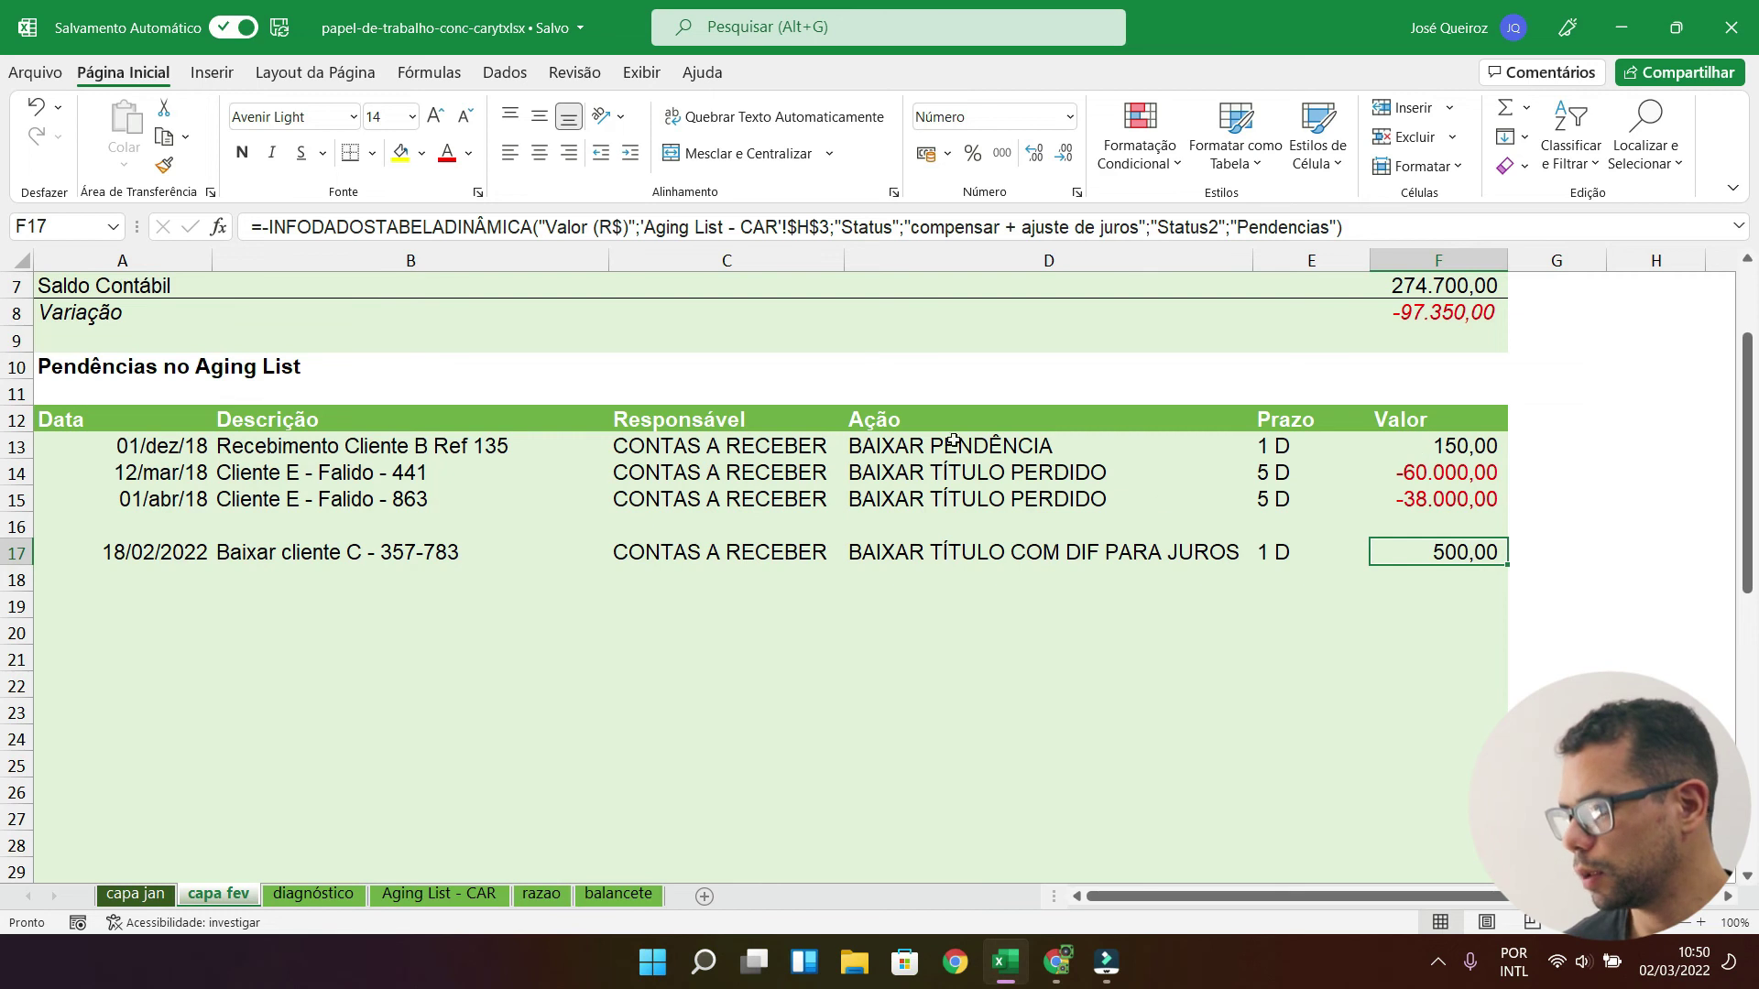
pyautogui.scroll(1, 534, 742)
pyautogui.scroll(1, 533, 747)
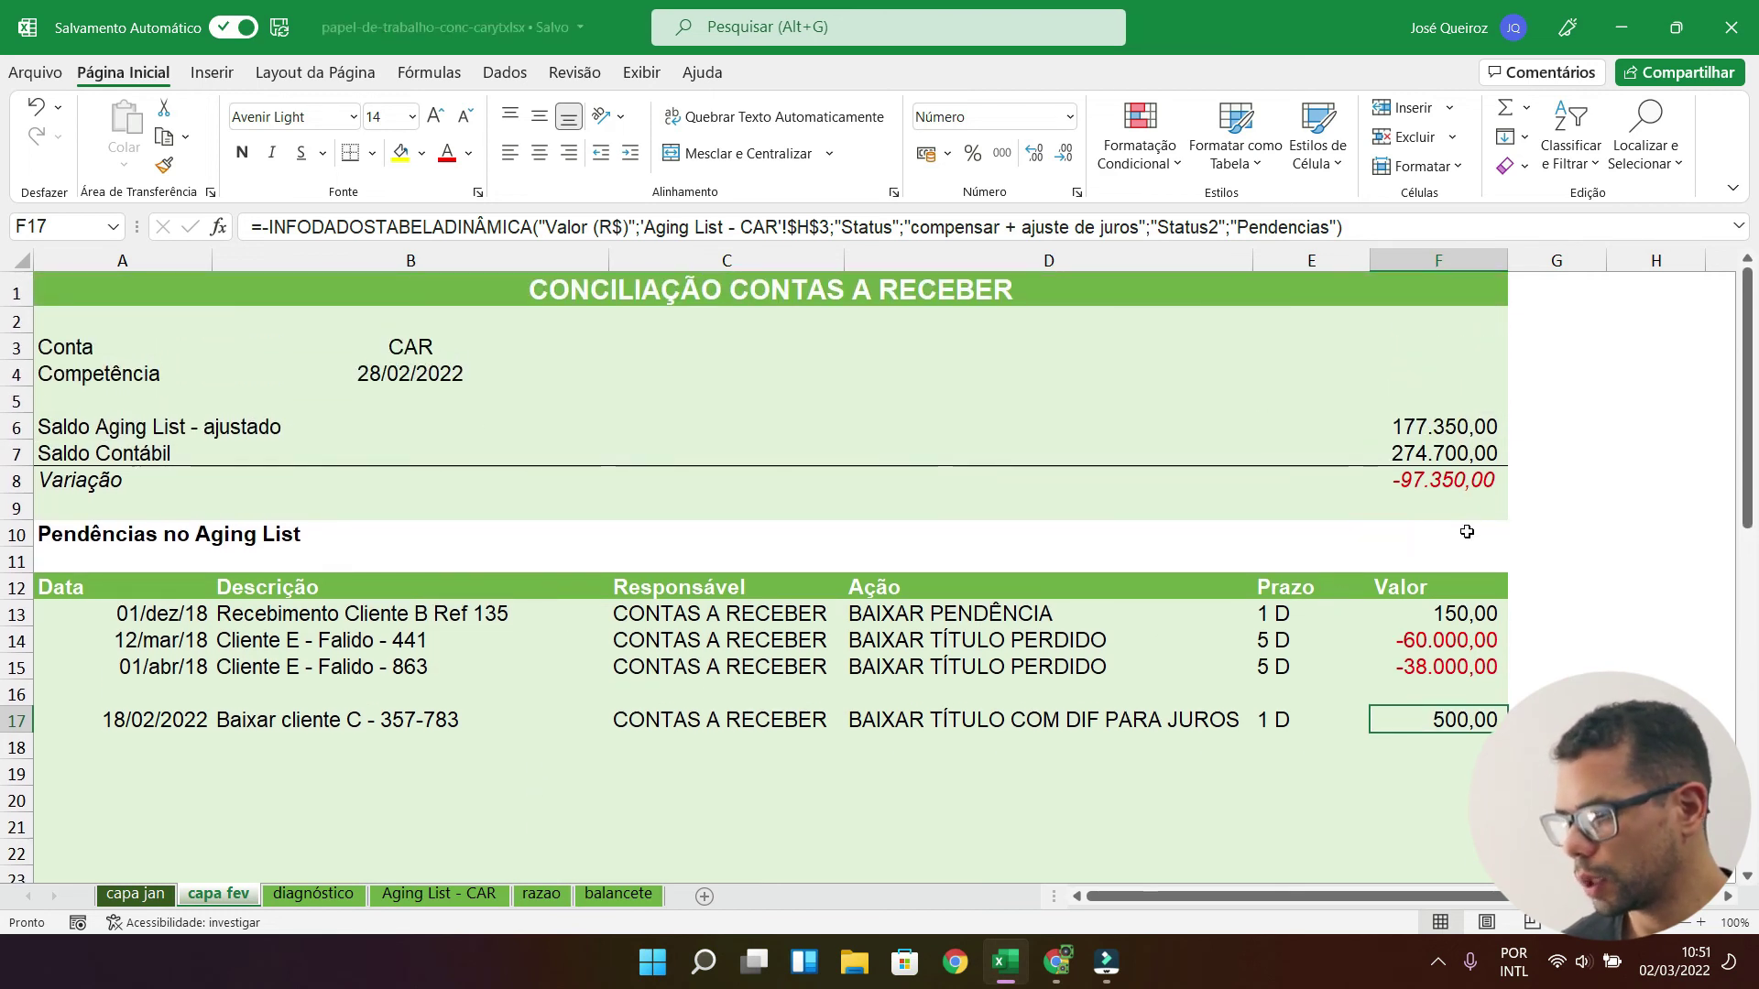
pyautogui.click(1446, 482)
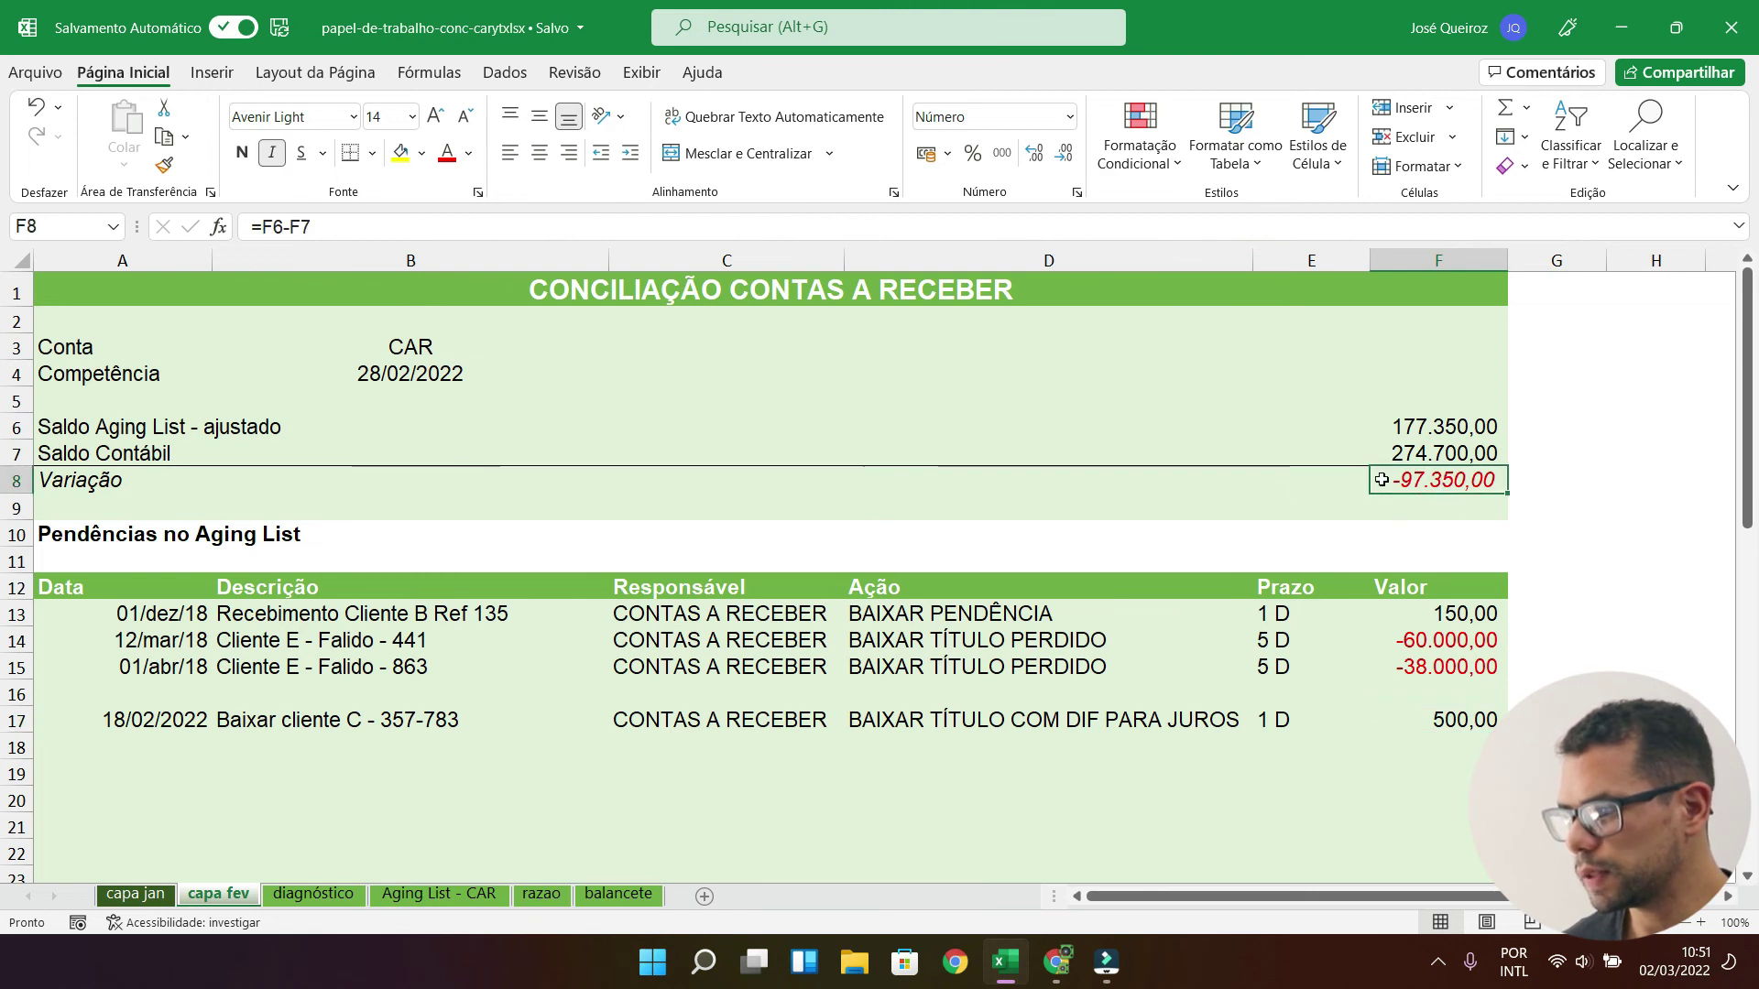
pyautogui.scroll(-3, 1457, 568)
pyautogui.scroll(-1, 1470, 610)
pyautogui.click(1466, 790)
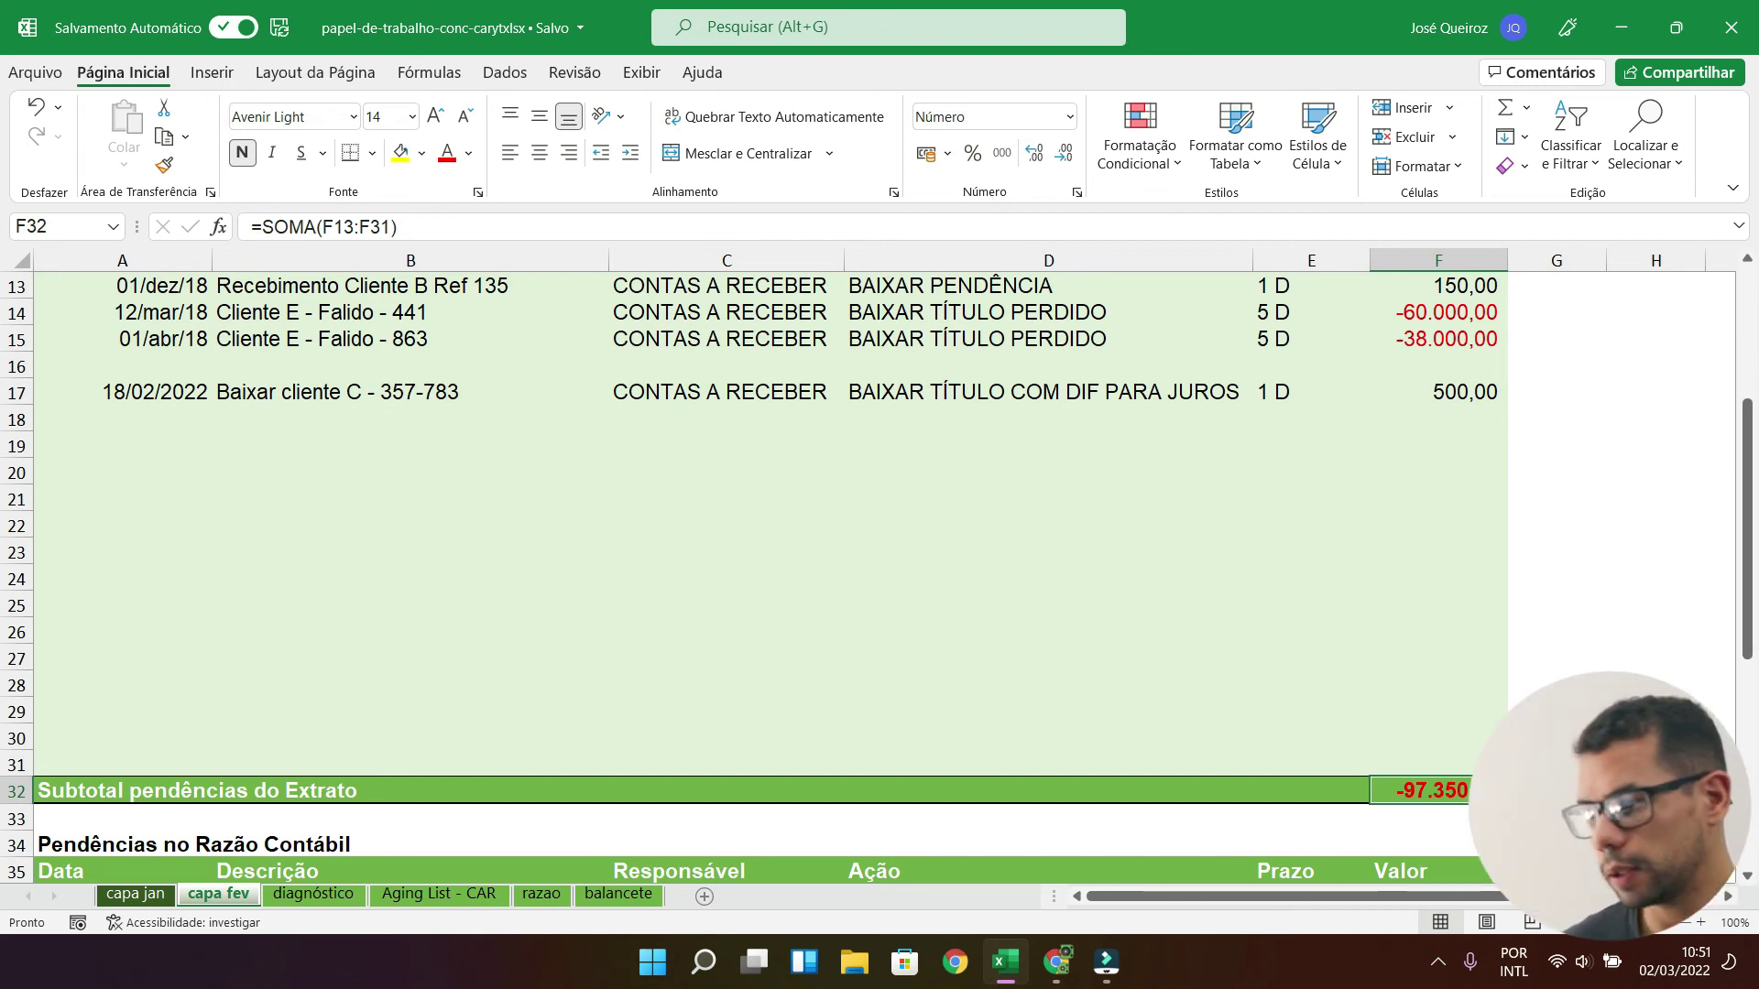
pyautogui.scroll(-3, 1500, 721)
pyautogui.scroll(-2, 1500, 721)
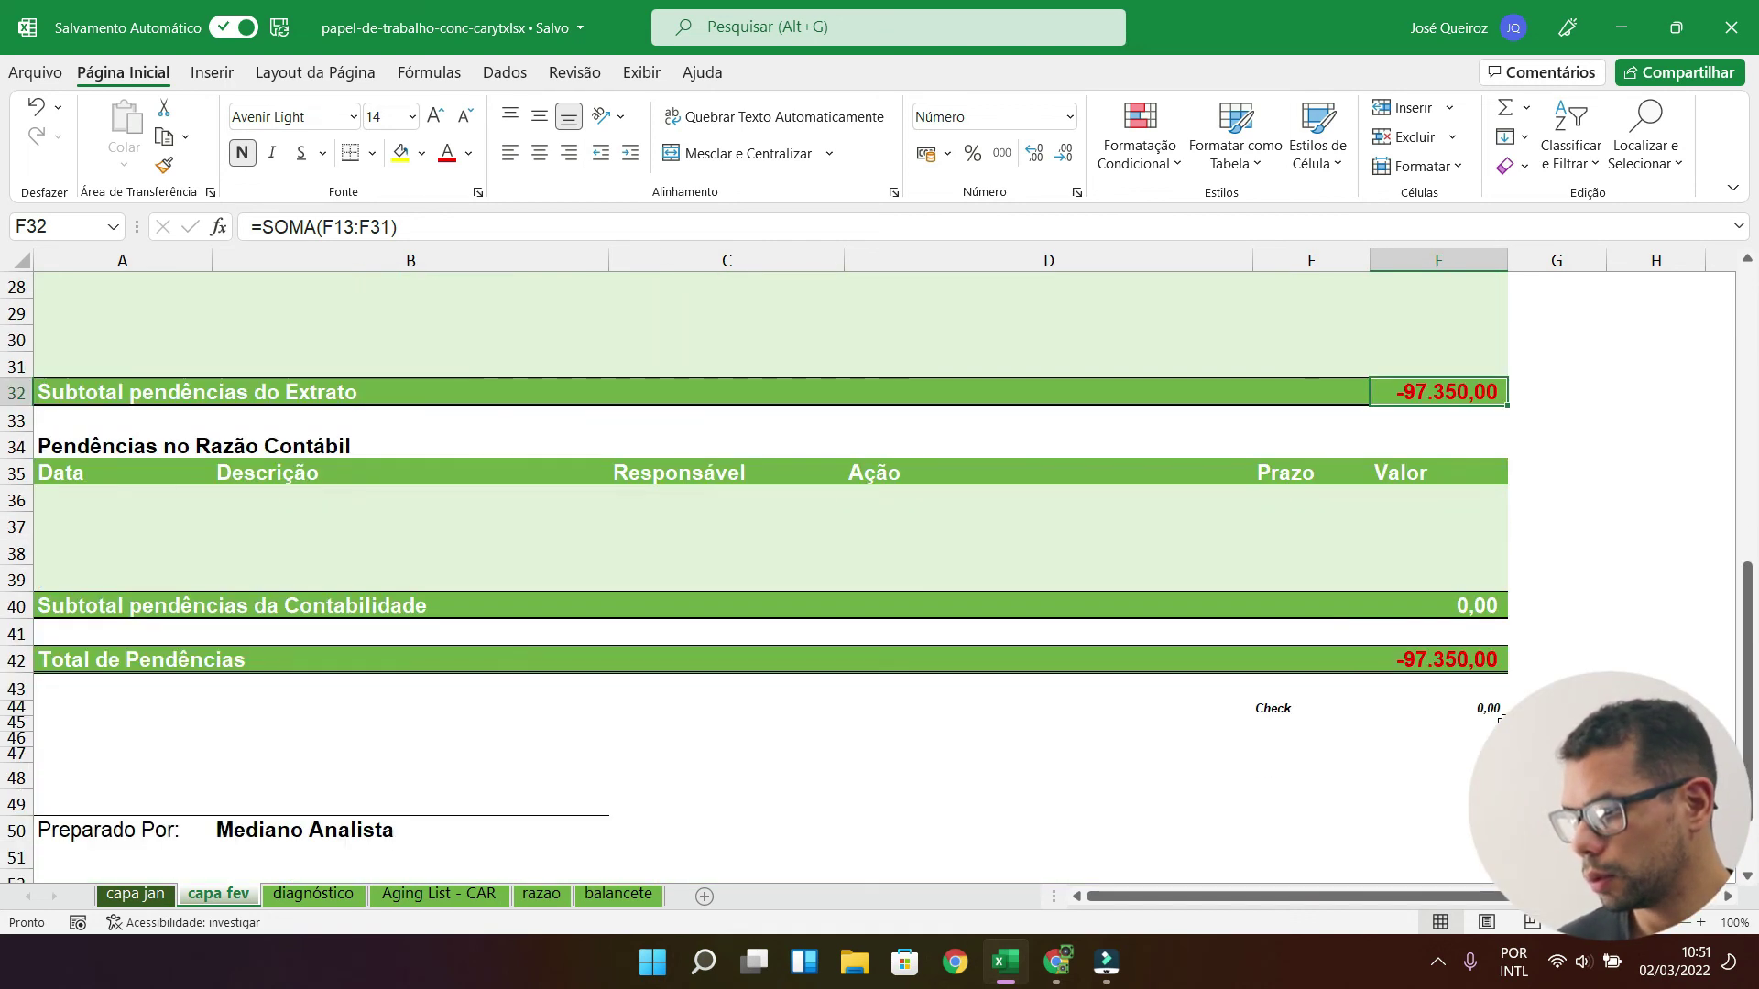
pyautogui.moveTo(92, 499); pyautogui.dragTo(1488, 580)
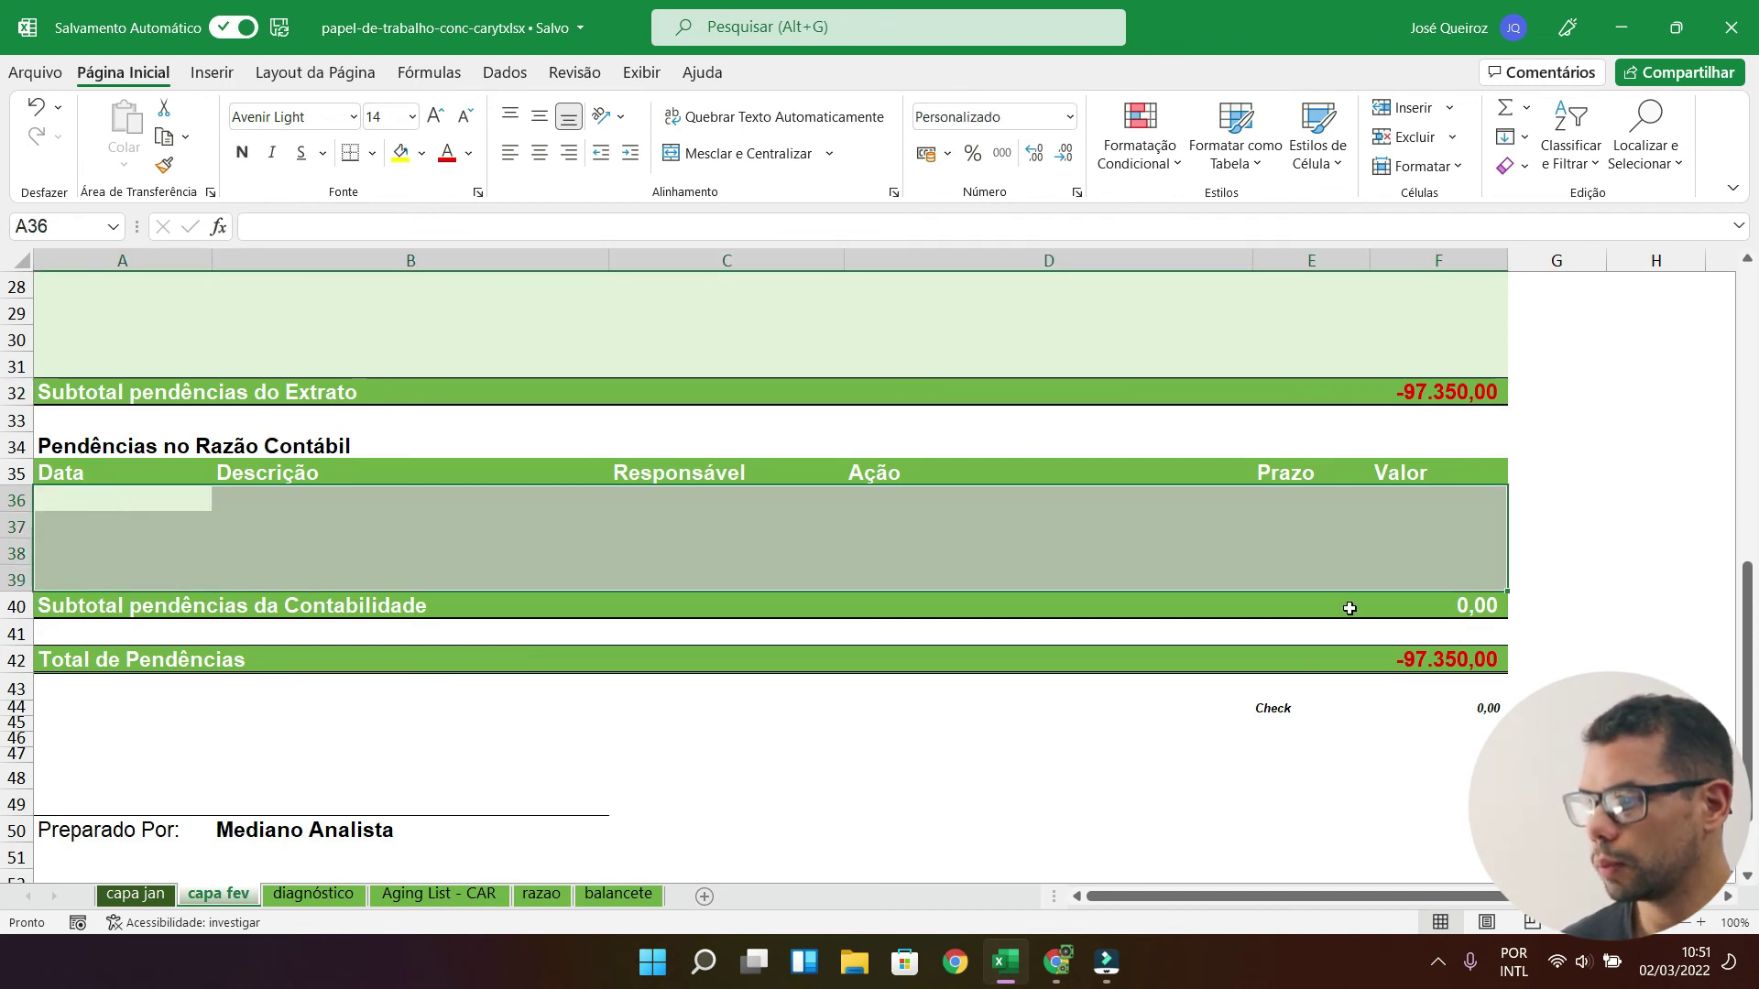
pyautogui.scroll(9, 1194, 495)
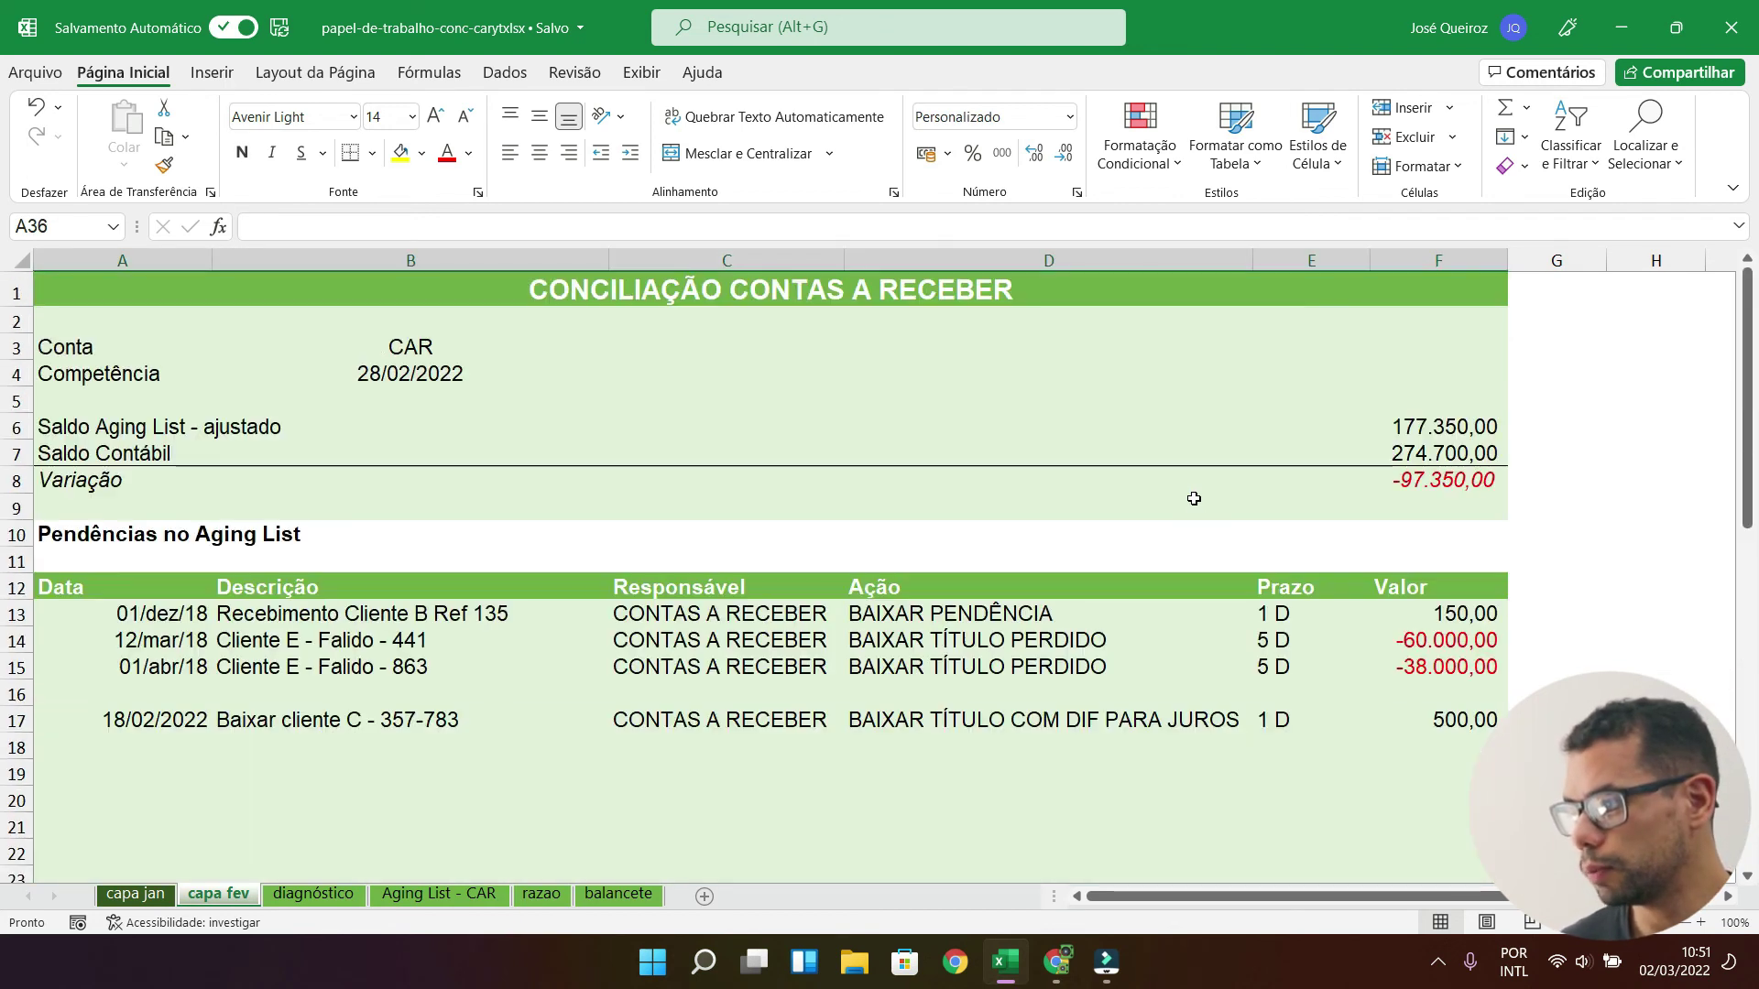
# Step: Examine the adjusted aging list balance in row 6, the pending values in F13:F17 and the Check formula in F44
pyautogui.click(1467, 427)
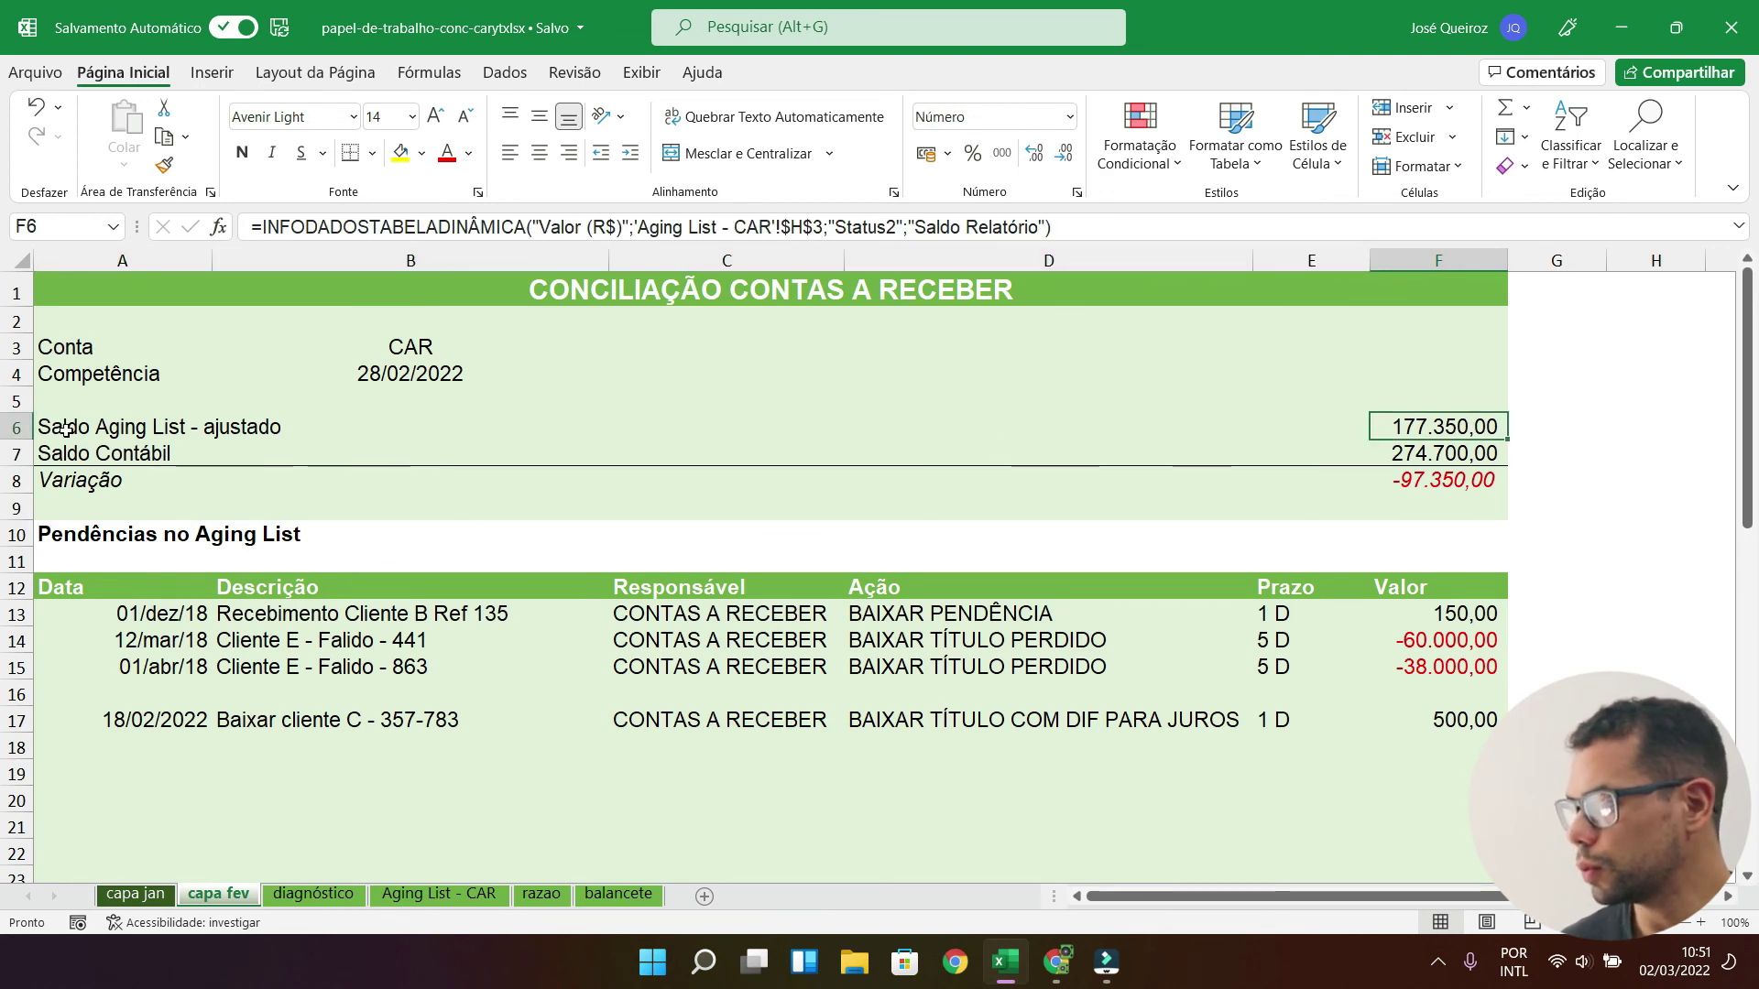
pyautogui.click(102, 426)
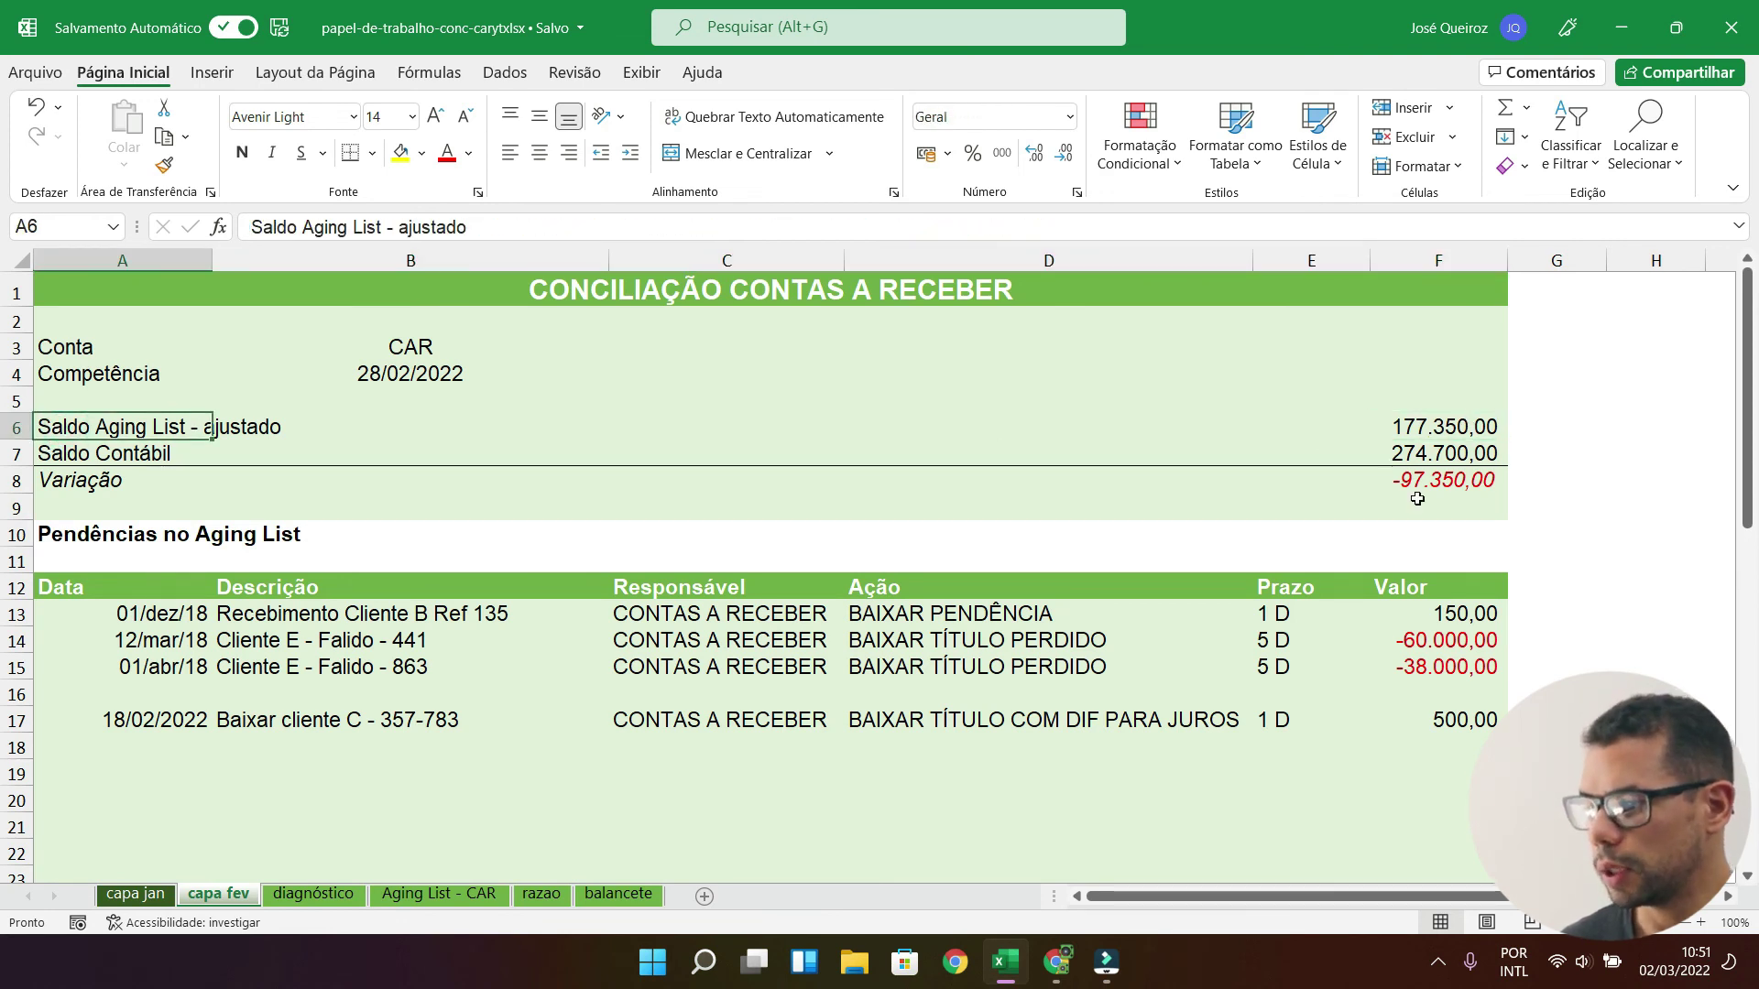
pyautogui.scroll(-3, 1417, 499)
pyautogui.moveTo(1469, 370); pyautogui.dragTo(1470, 473)
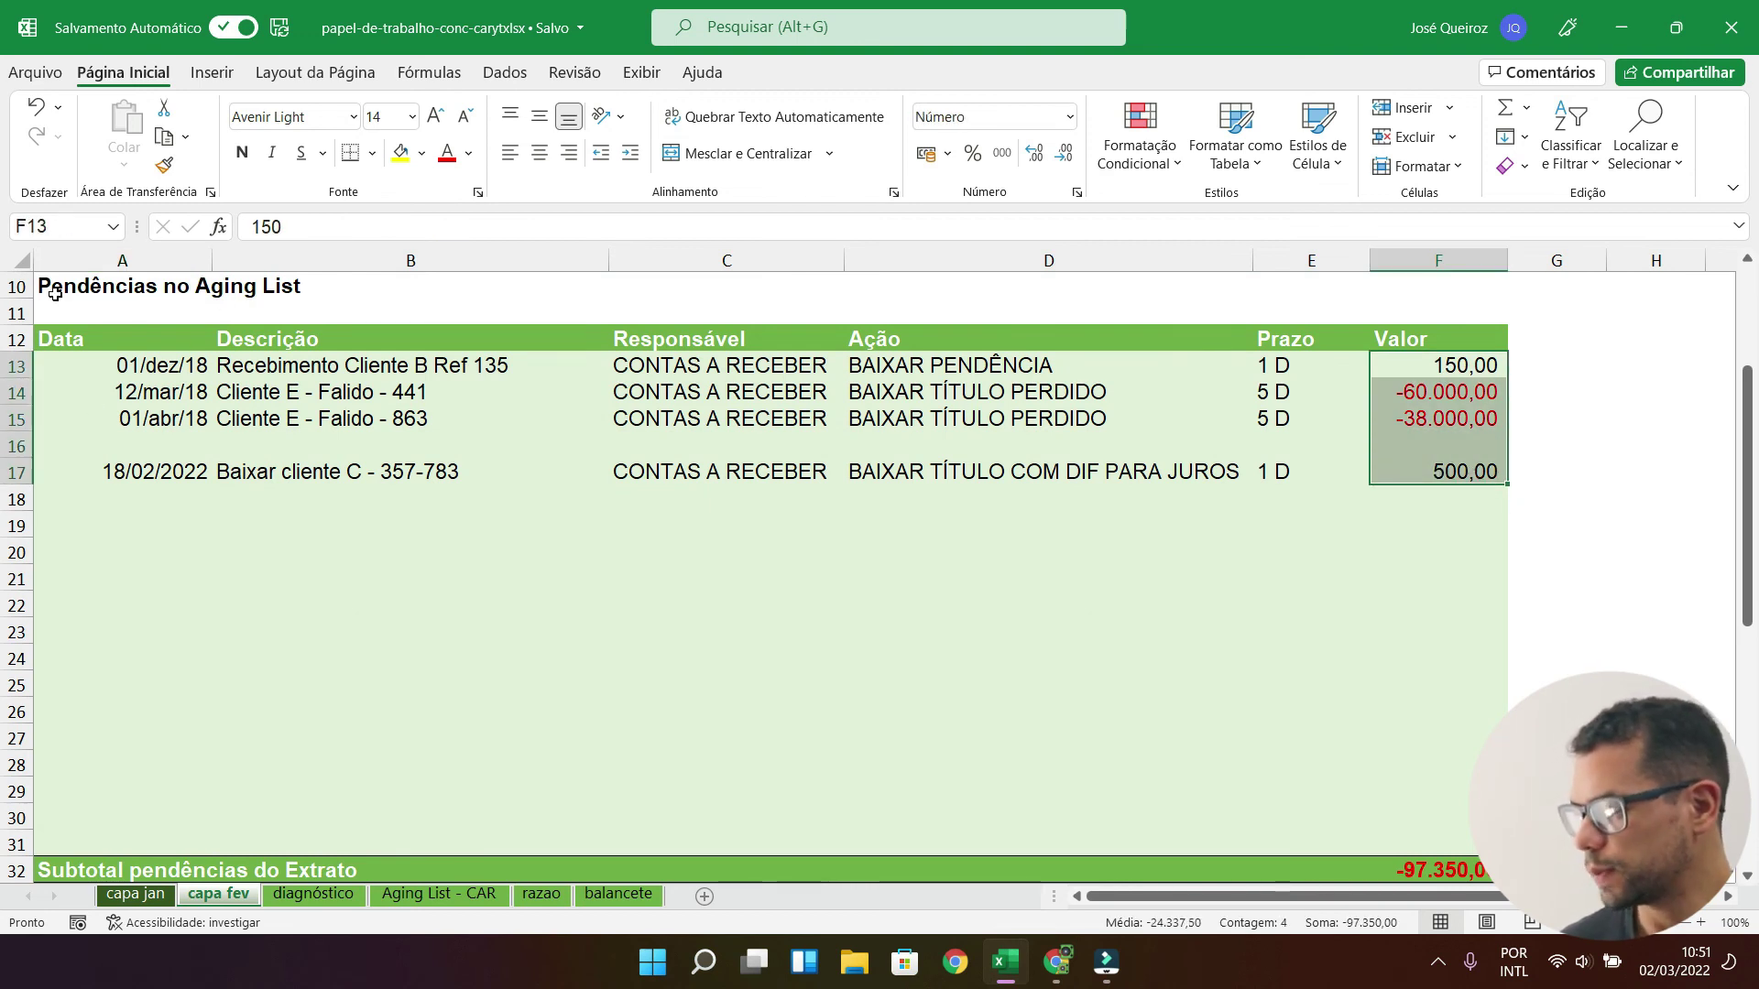
pyautogui.click(1474, 365)
pyautogui.moveTo(1473, 365); pyautogui.dragTo(1473, 420)
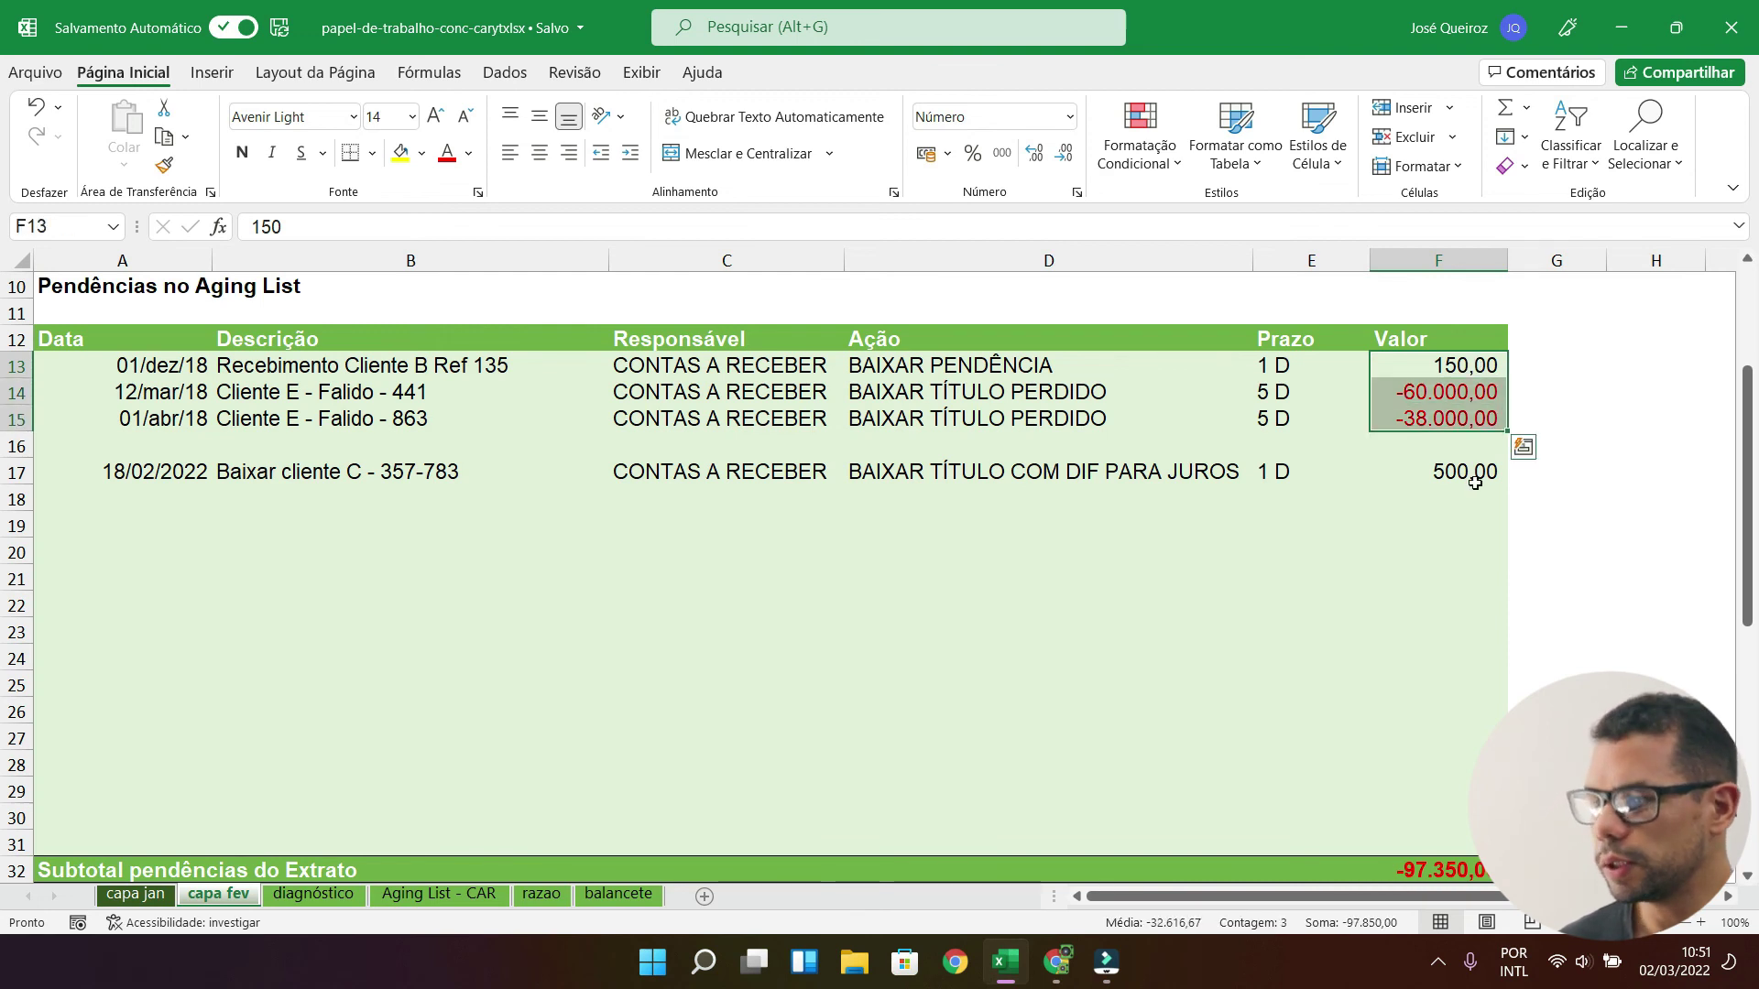
pyautogui.click(1475, 475)
pyautogui.scroll(-1, 1334, 453)
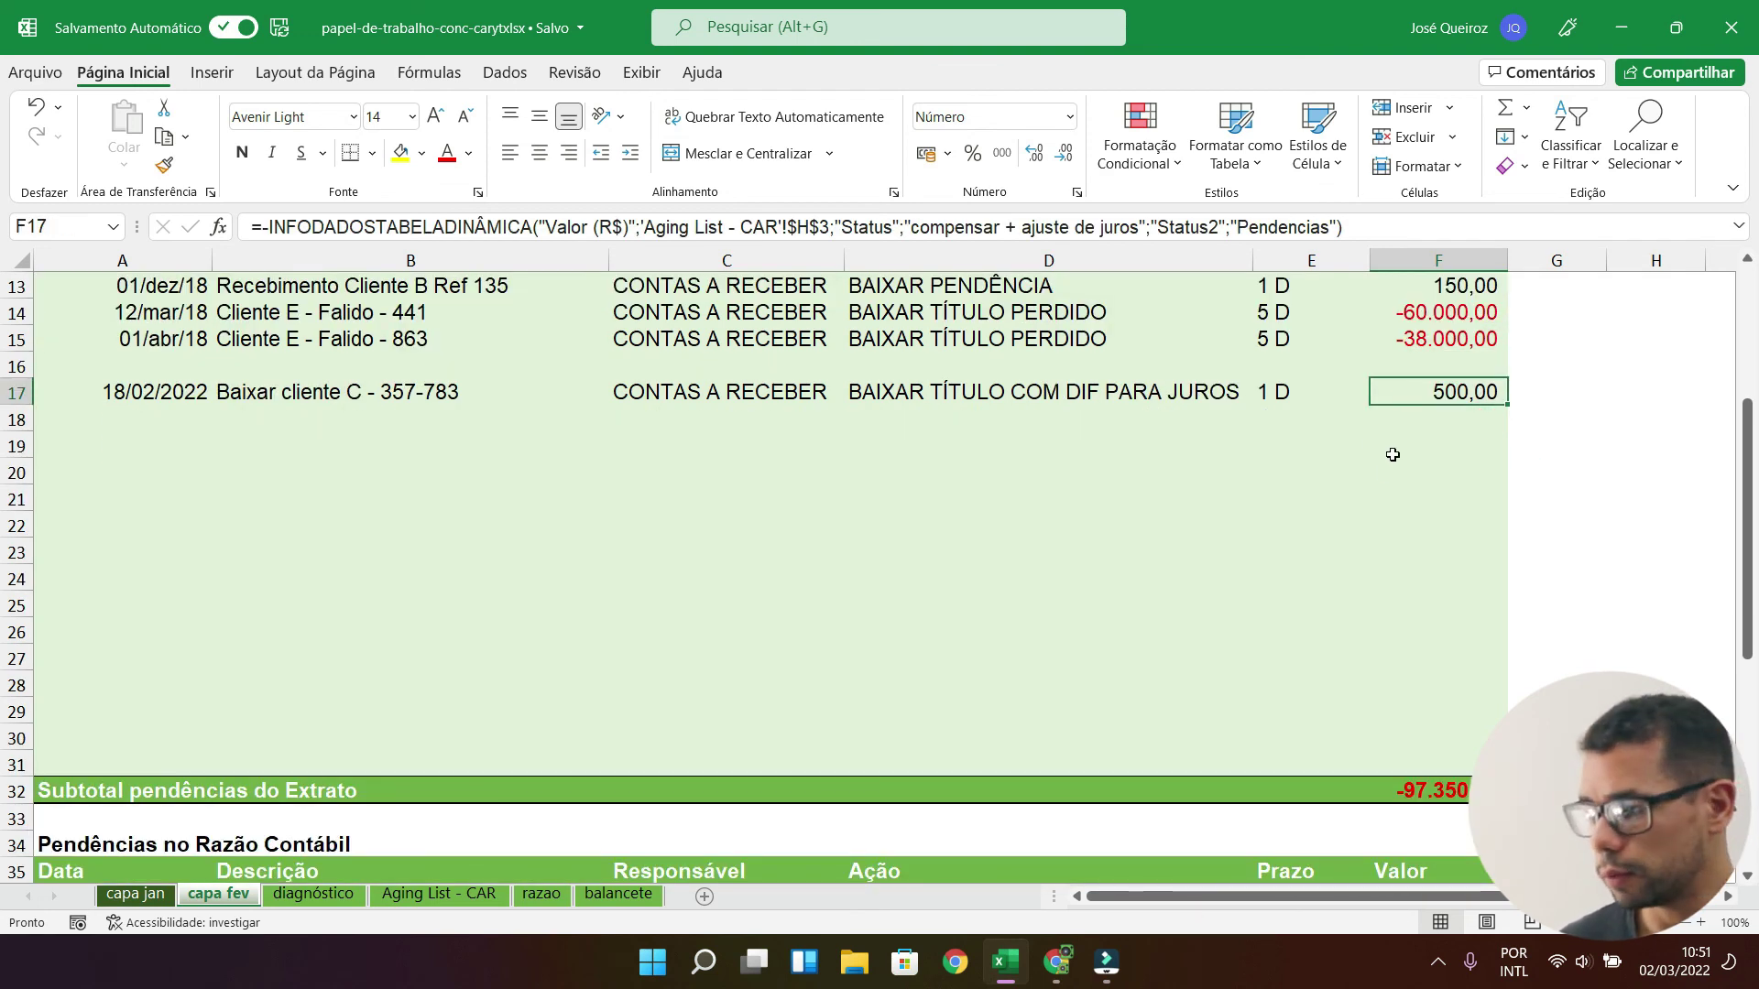
pyautogui.scroll(-6, 1392, 454)
pyautogui.click(1433, 627)
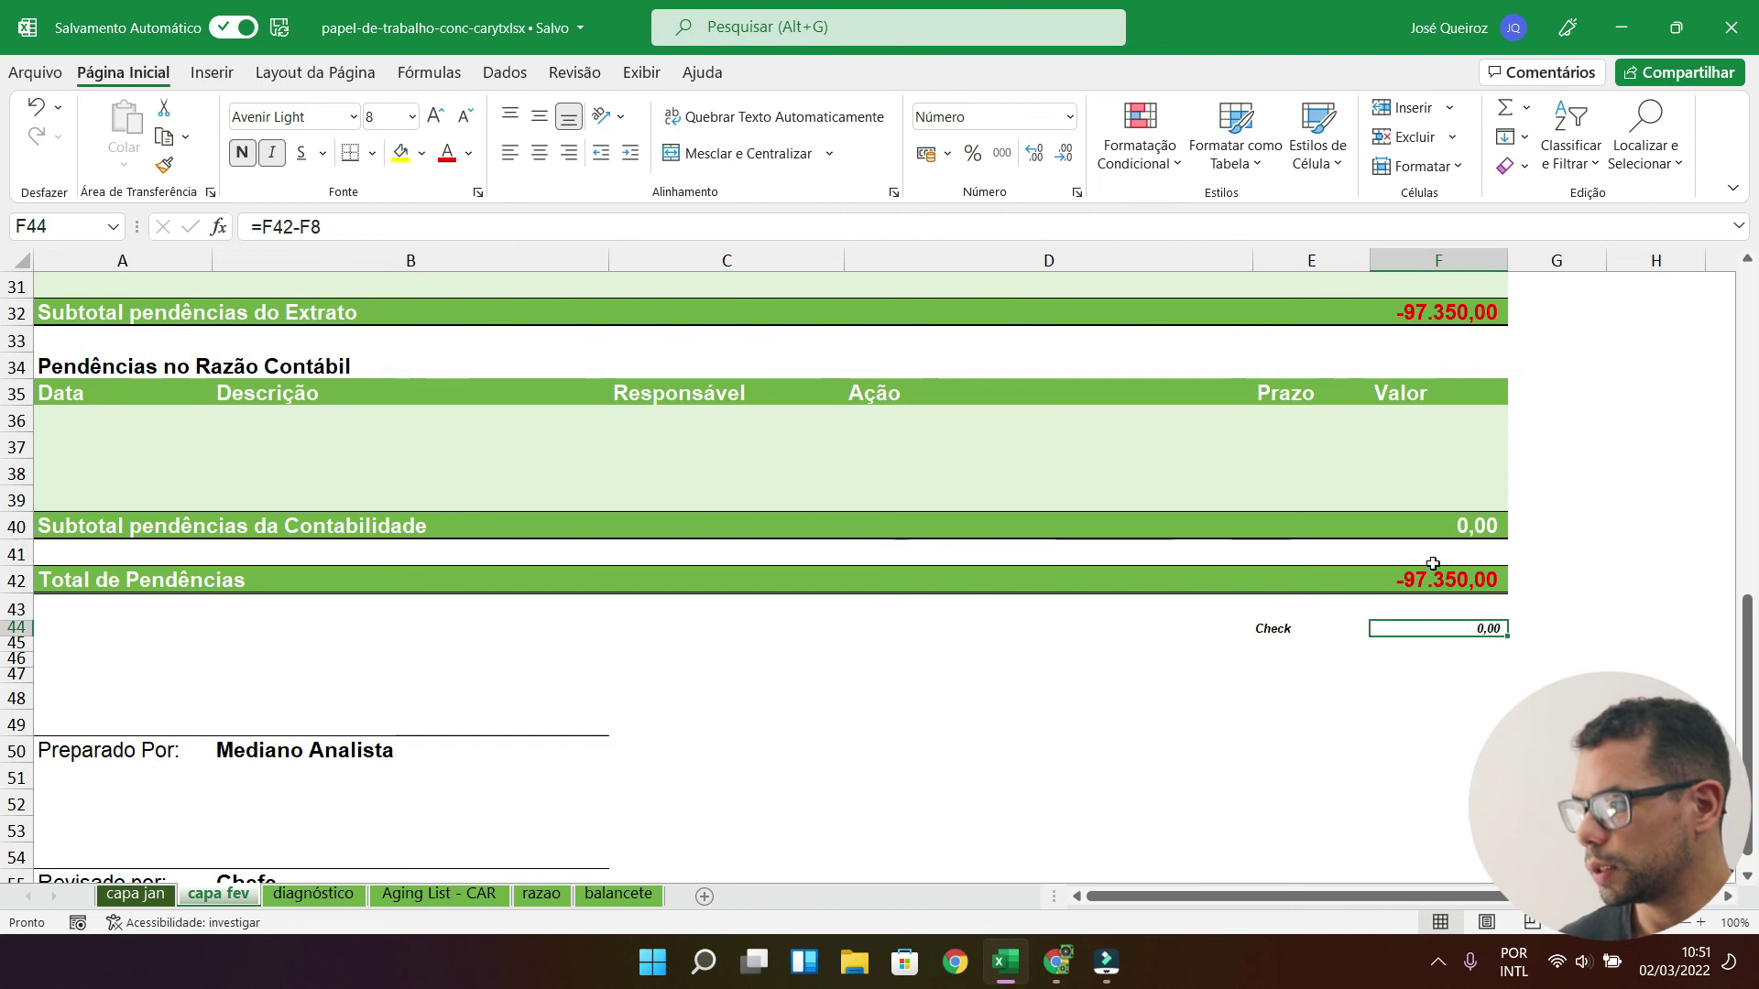
# Step: Switch to the browser to view the Power GL methodology page and return to the Excel workbook
pyautogui.scroll(10, 1268, 503)
pyautogui.hotkey('alt', 'Tab')
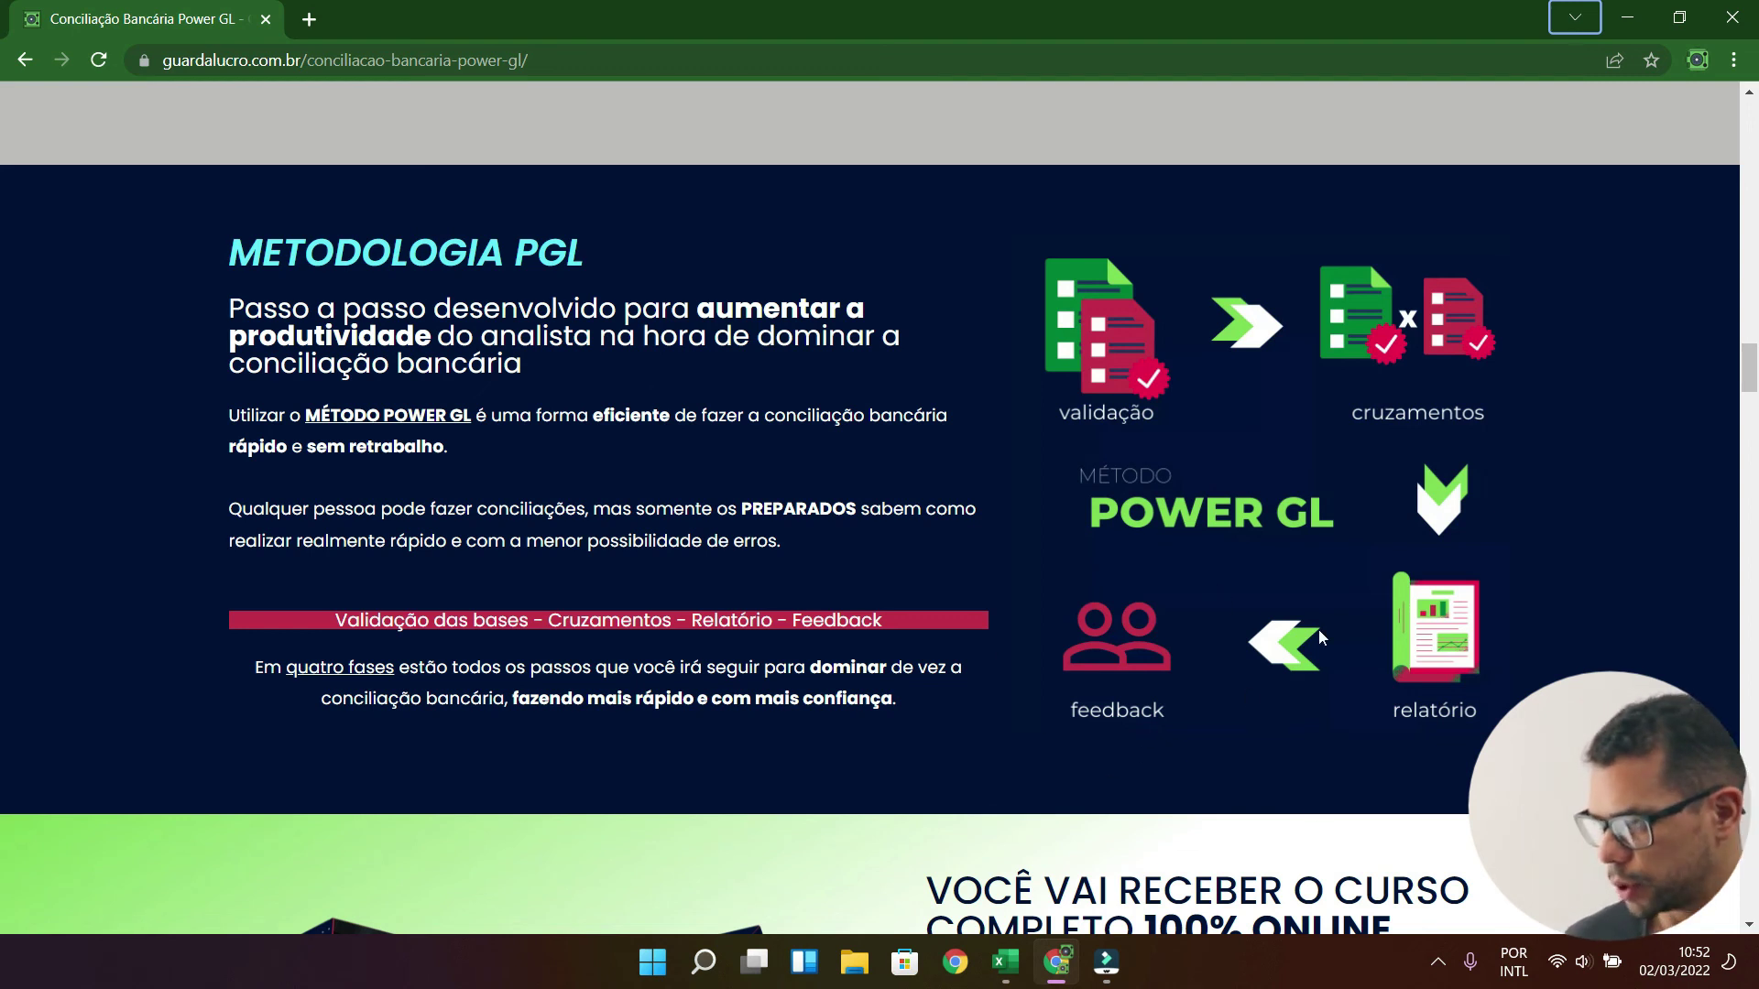
pyautogui.hotkey('alt', 'Tab')
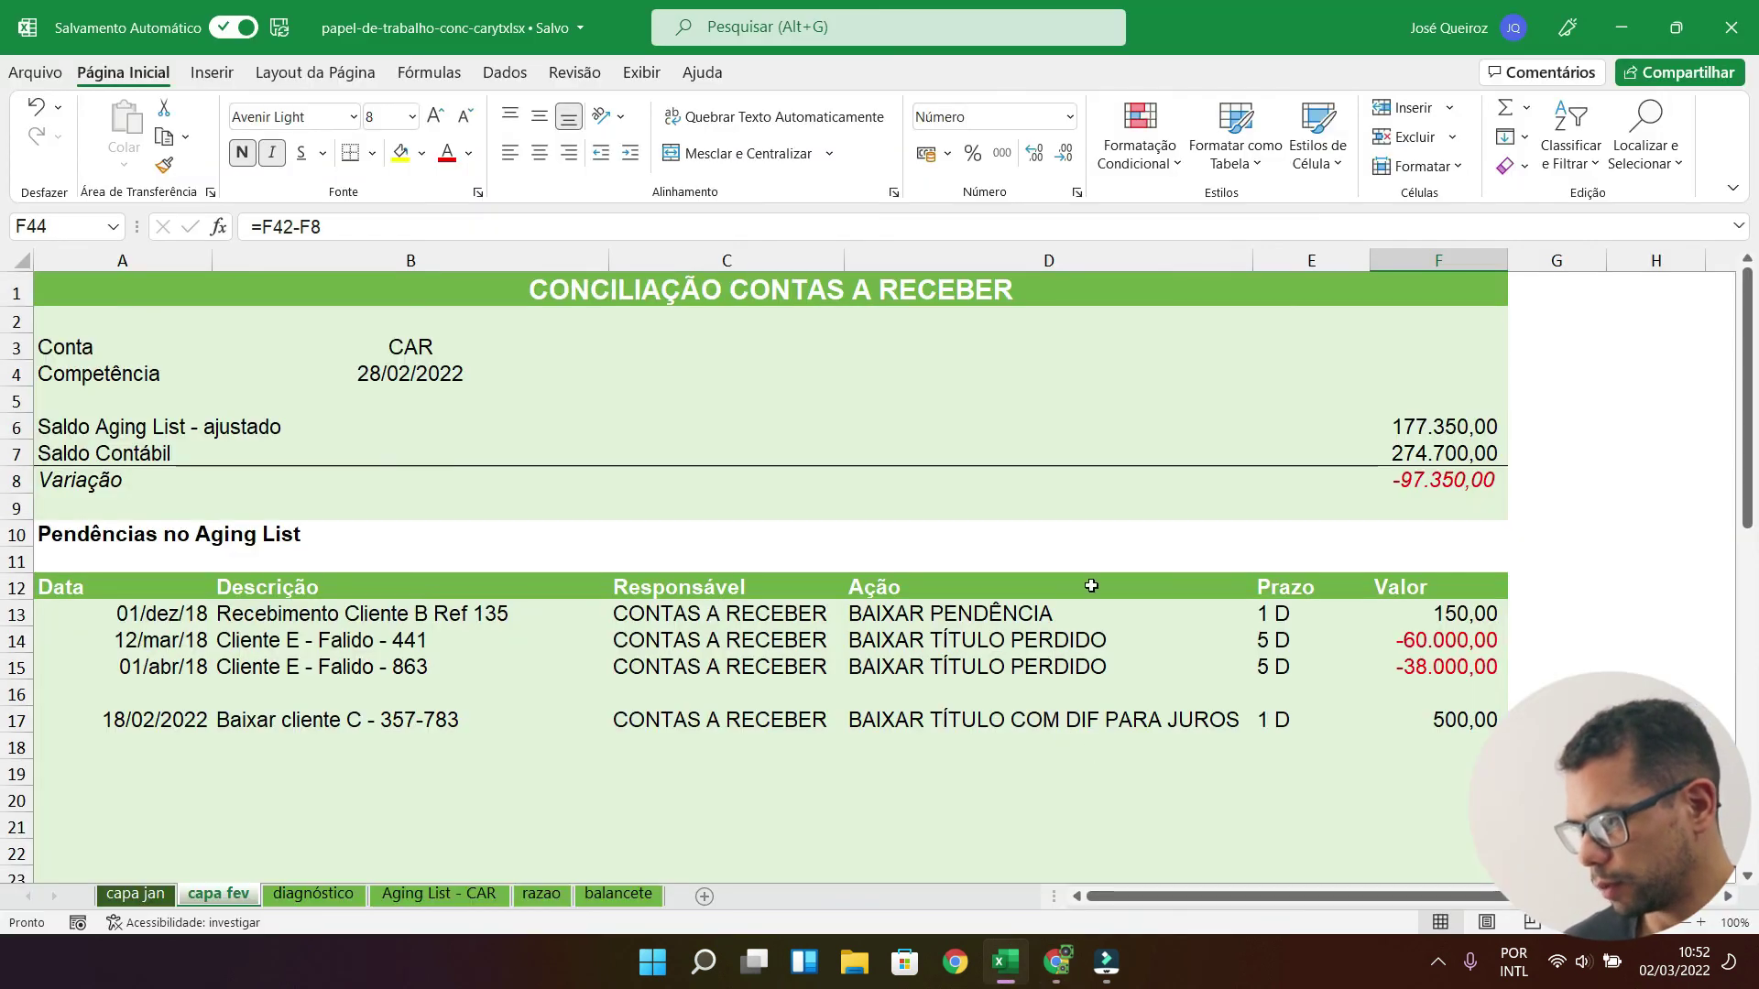
# Step: Review the Responsável, Ação and Prazo entries of the pending items in rows 13 to 17 and the dates in A13:A15
pyautogui.click(737, 614)
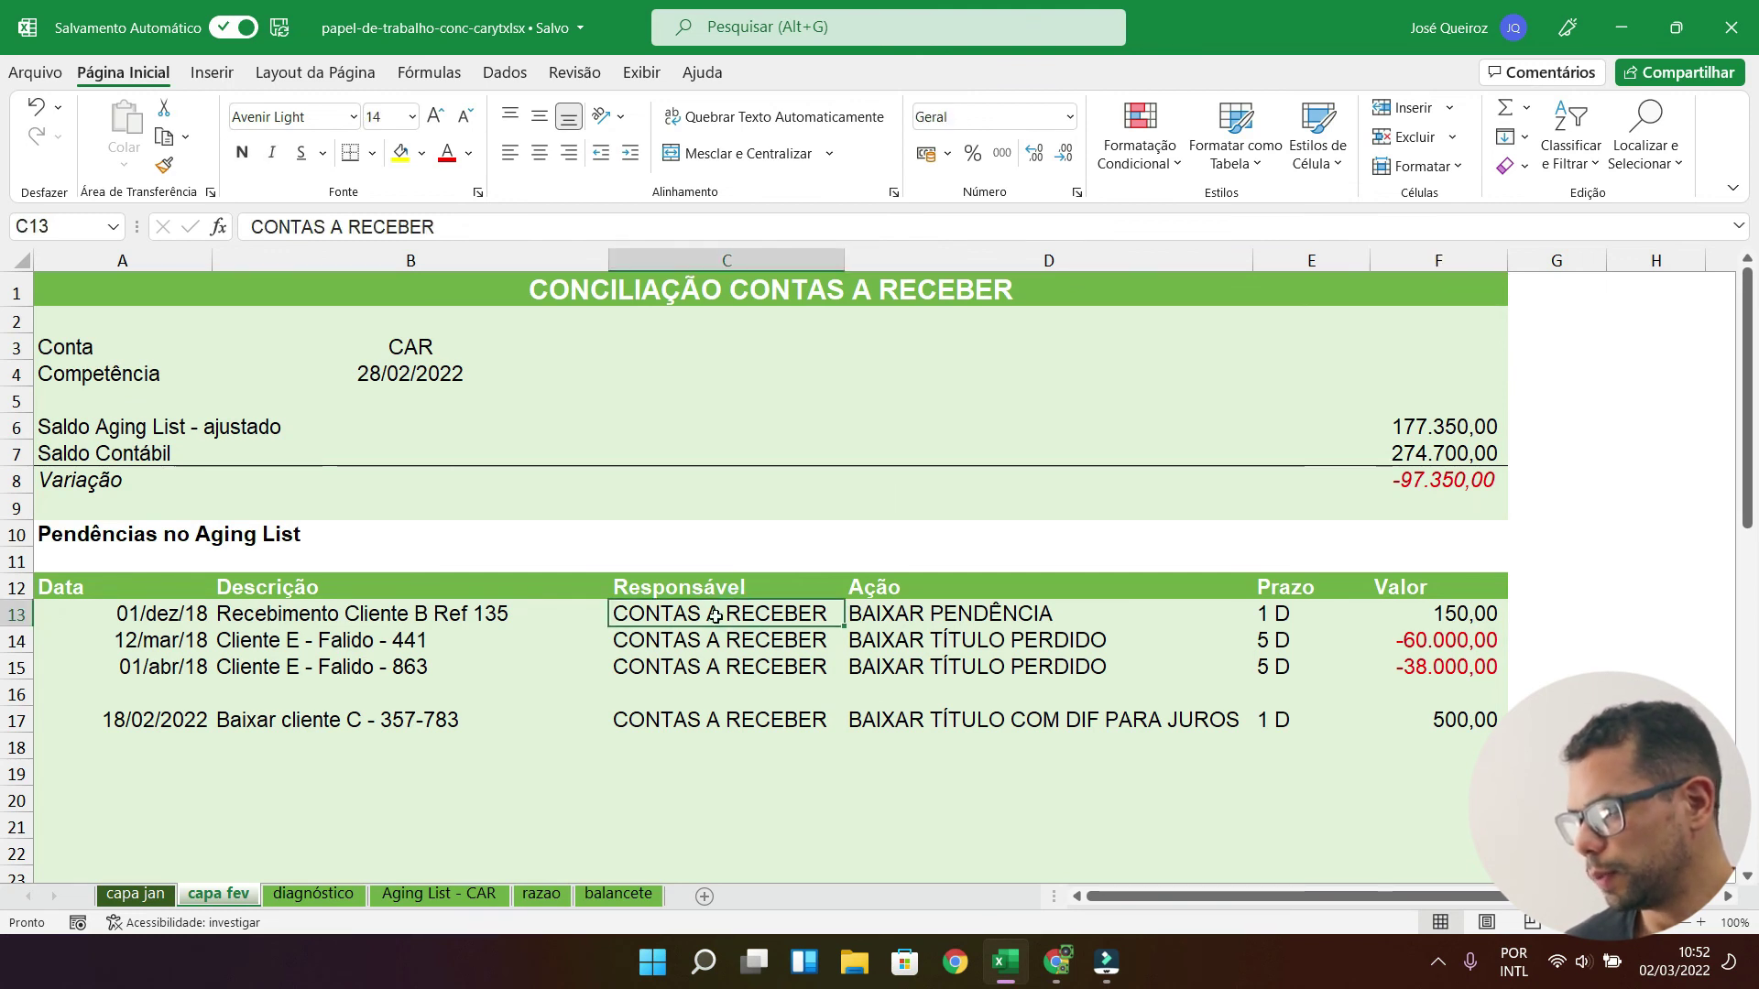
pyautogui.hotkey('shift', 'Down')
pyautogui.hotkey('shift', 'Down')
pyautogui.hotkey('shift', 'Down')
pyautogui.hotkey('shift', 'Down')
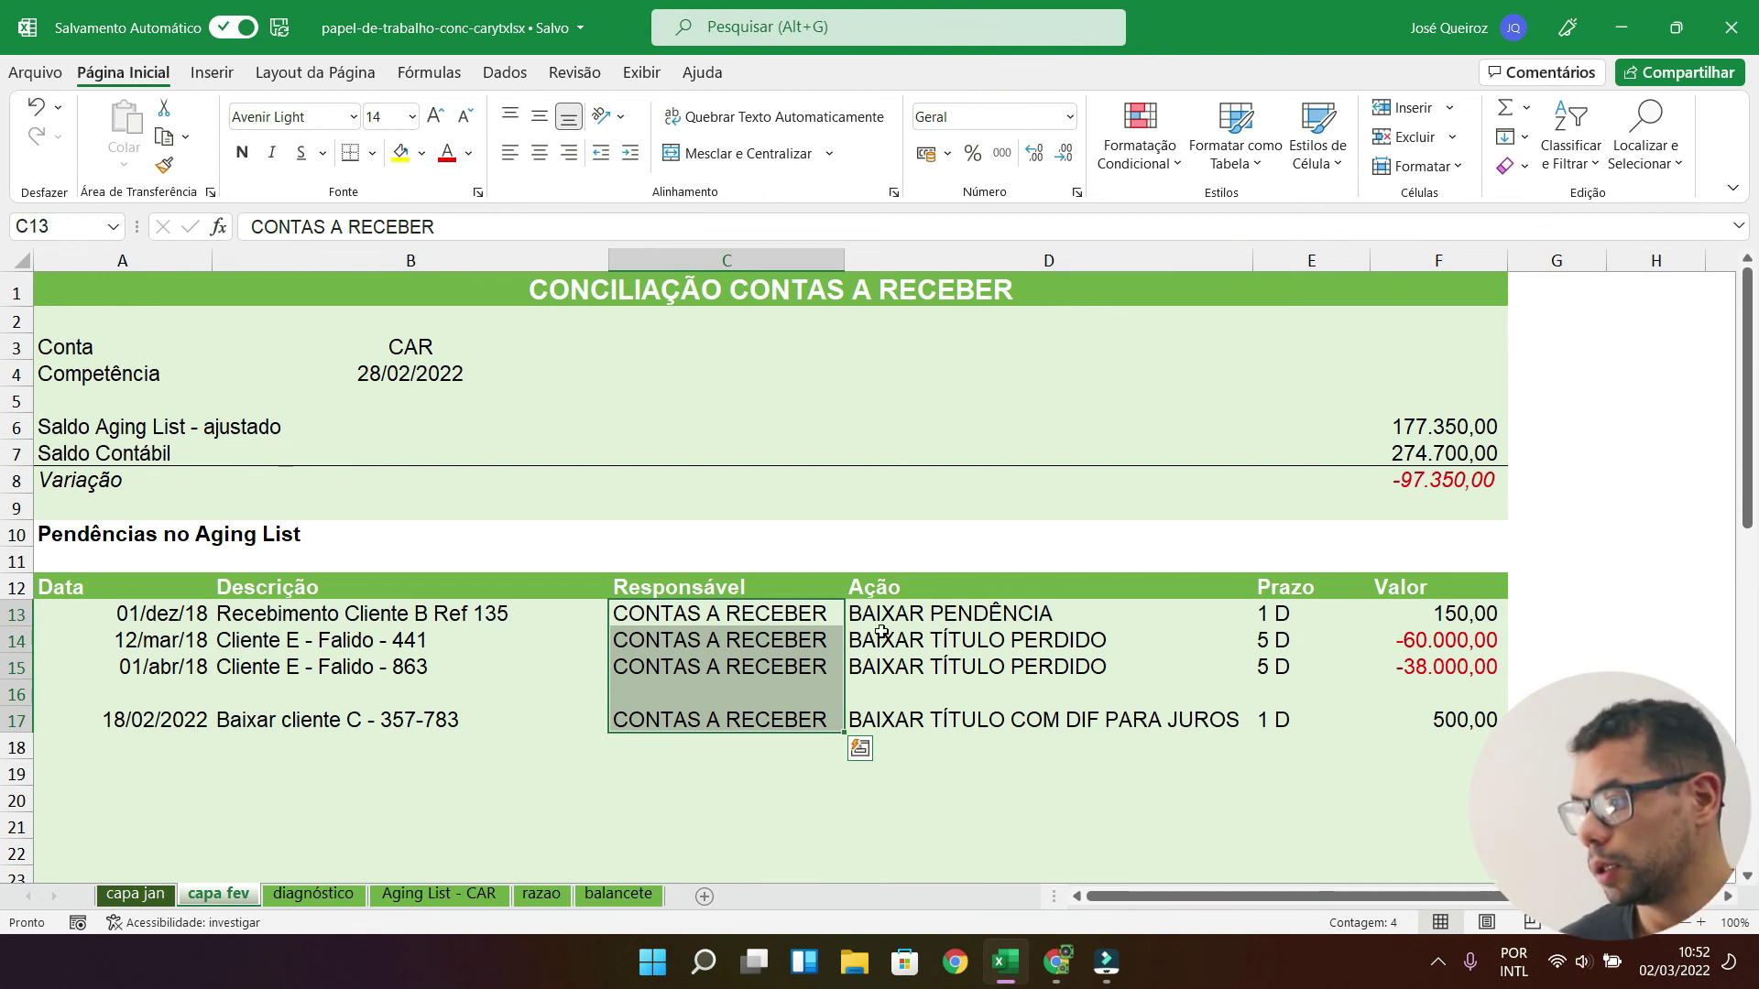
pyautogui.click(1068, 610)
pyautogui.hotkey('shift', 'Down')
pyautogui.hotkey('shift', 'Down')
pyautogui.hotkey('shift', 'Down')
pyautogui.hotkey('shift', 'Down')
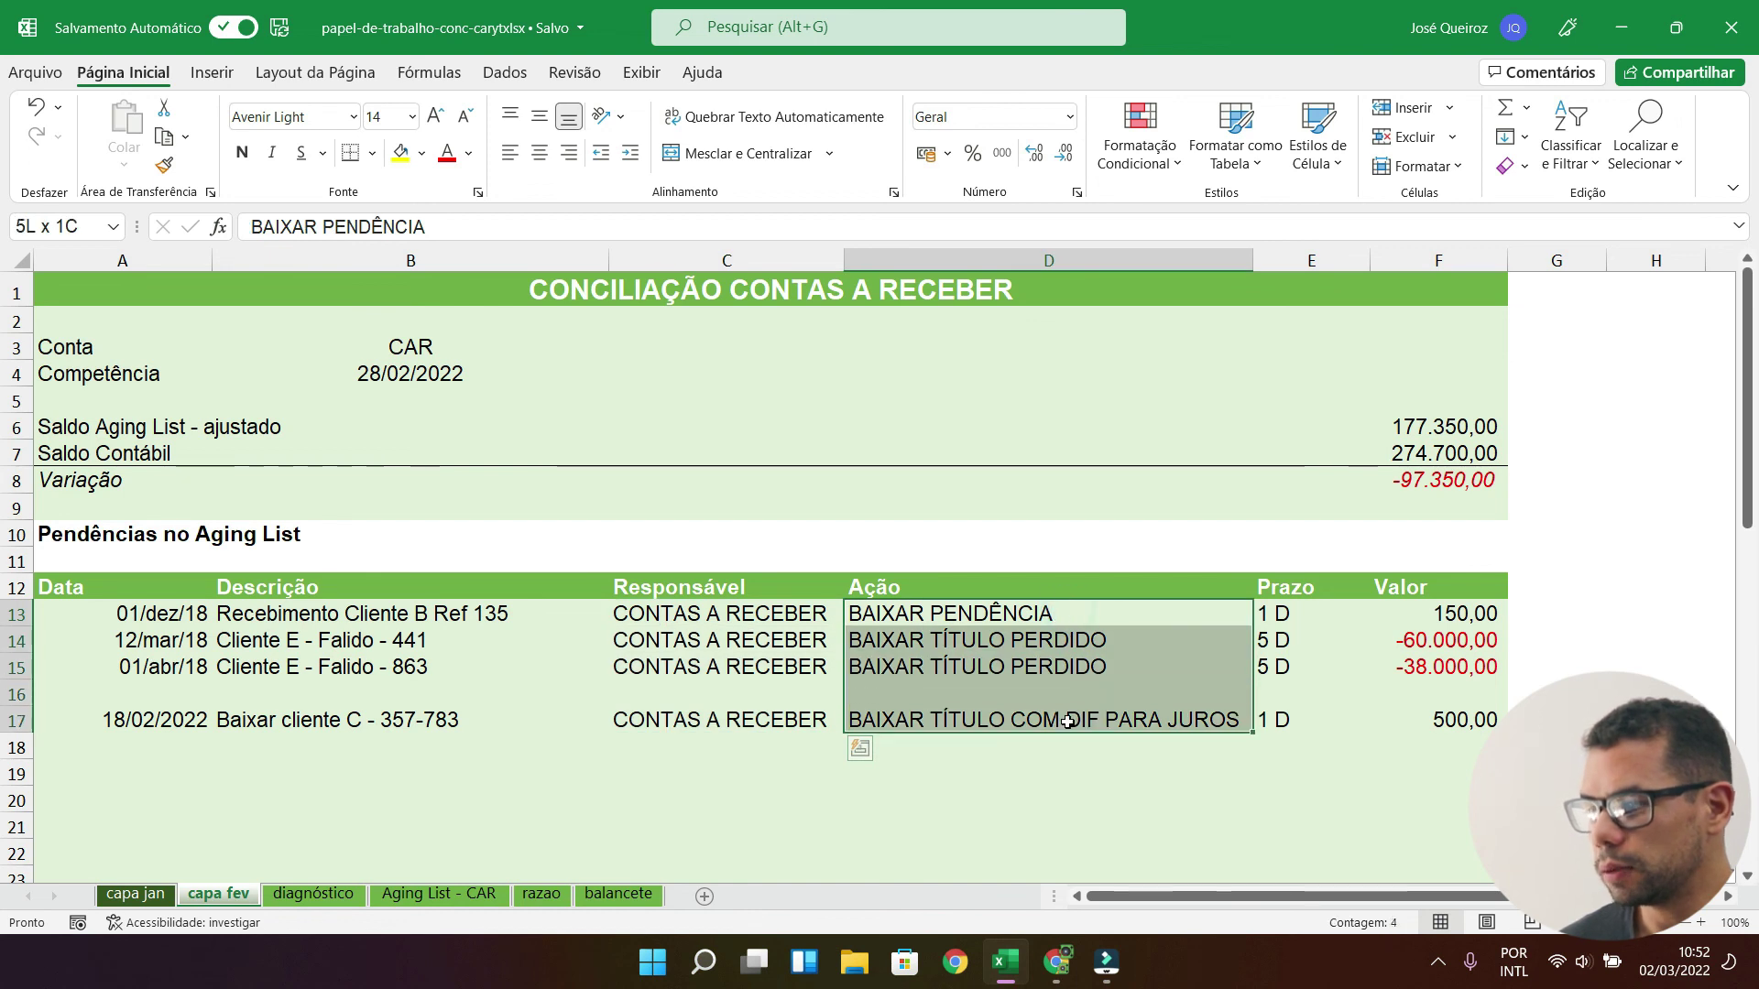
pyautogui.moveTo(1300, 607); pyautogui.dragTo(1295, 721)
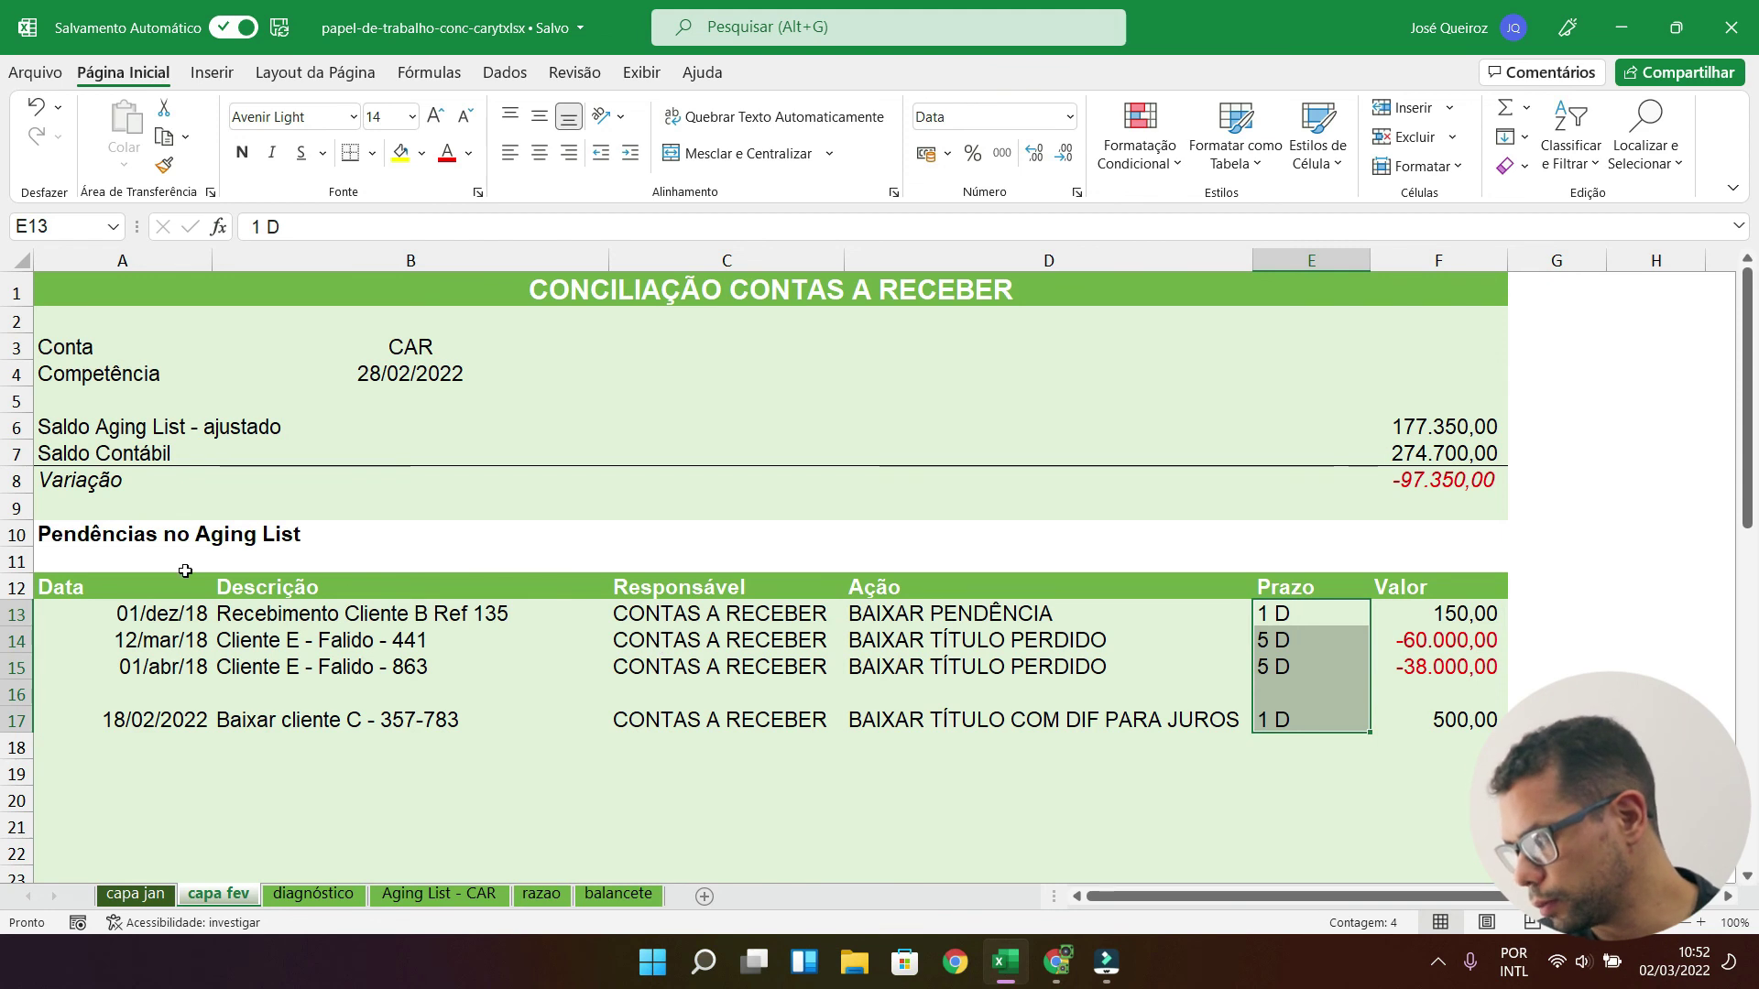
pyautogui.moveTo(143, 611); pyautogui.dragTo(143, 666)
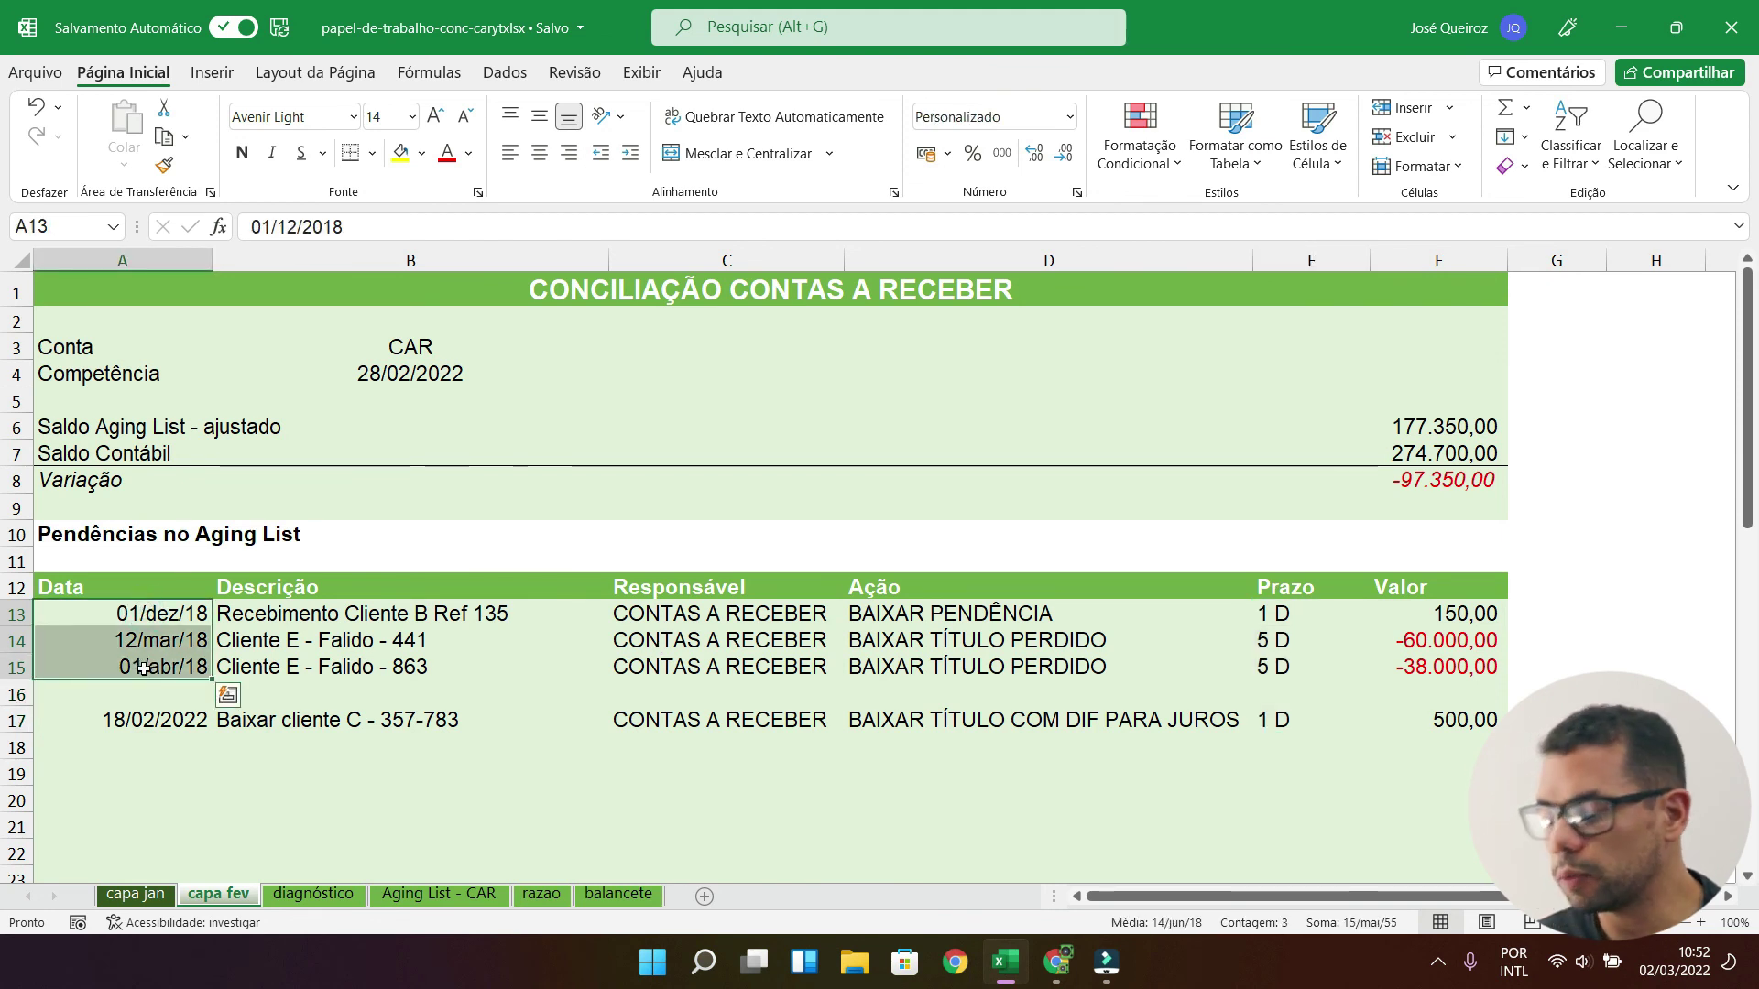